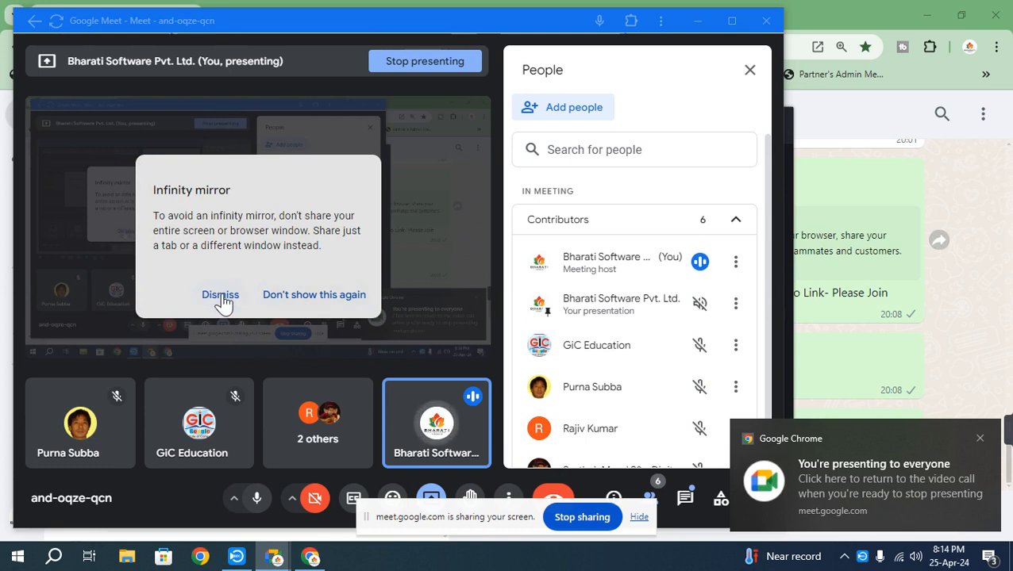
Permanently suppress the infinity mirror warning and clear the sharing bar, meeting window and recorder window off the screen
left_click(290, 300)
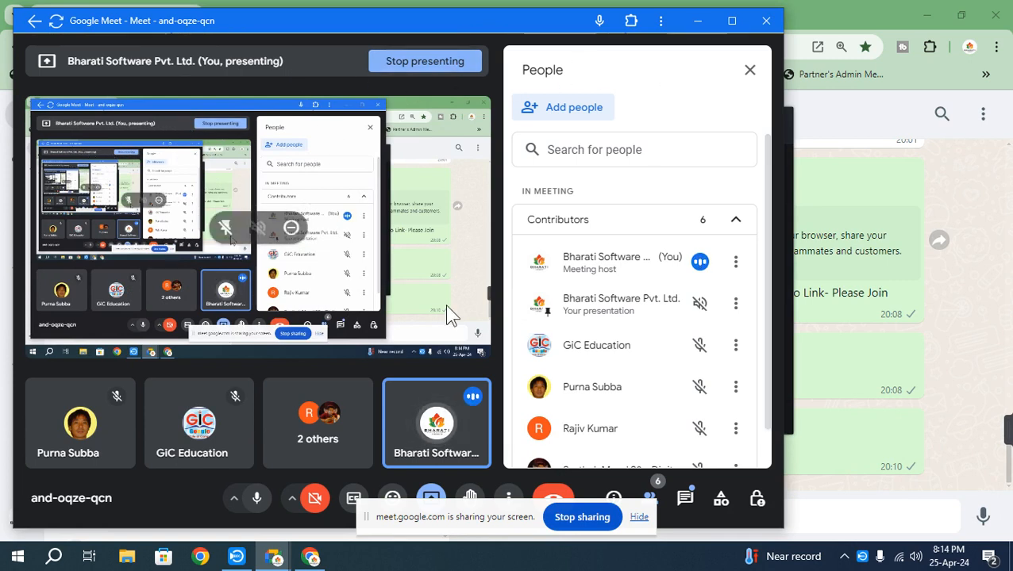
left_click(639, 517)
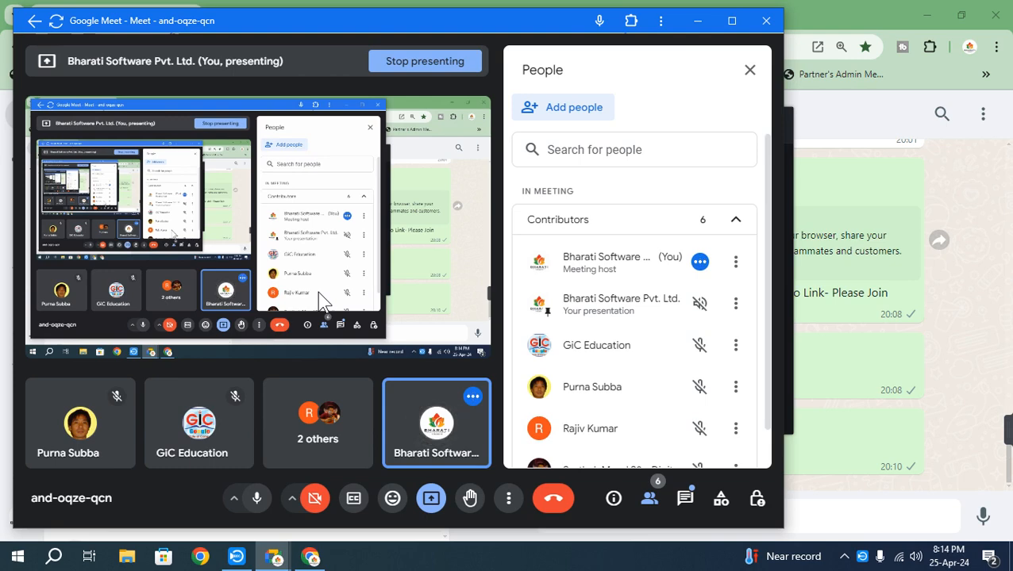
left_click(699, 26)
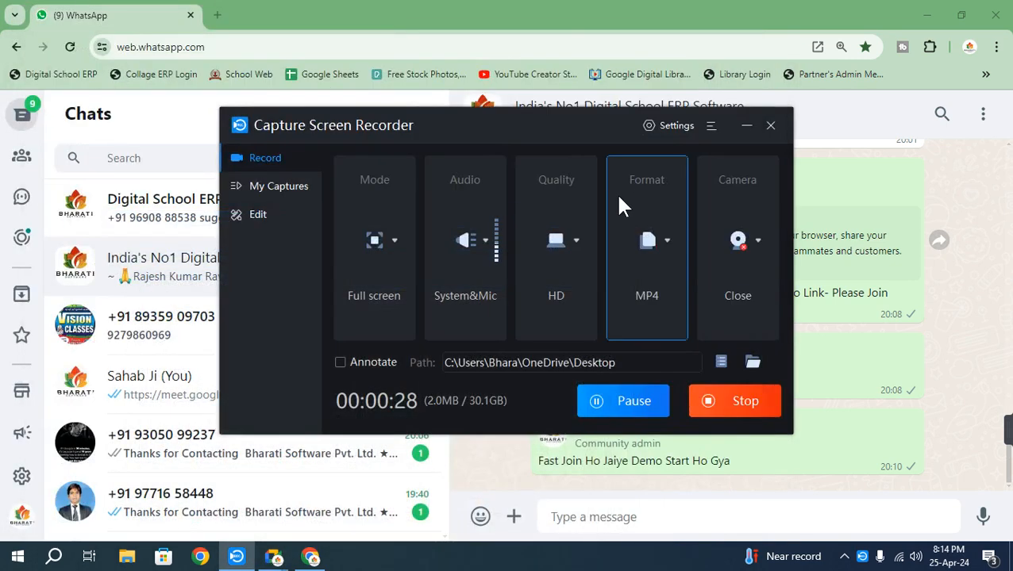
left_click(760, 133)
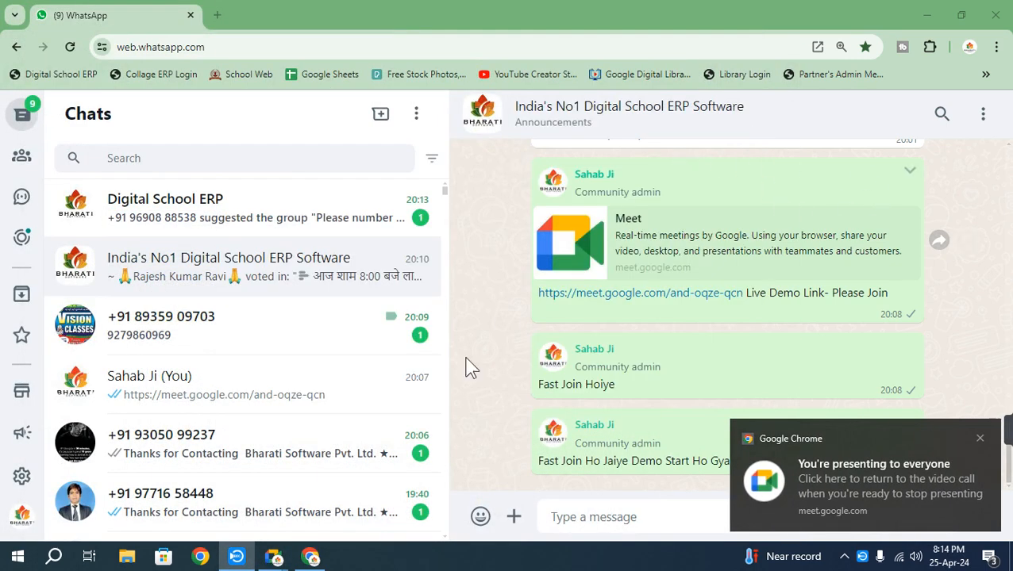
Open a new browser tab, minimize the browser and refresh the desktop
left_click(218, 15)
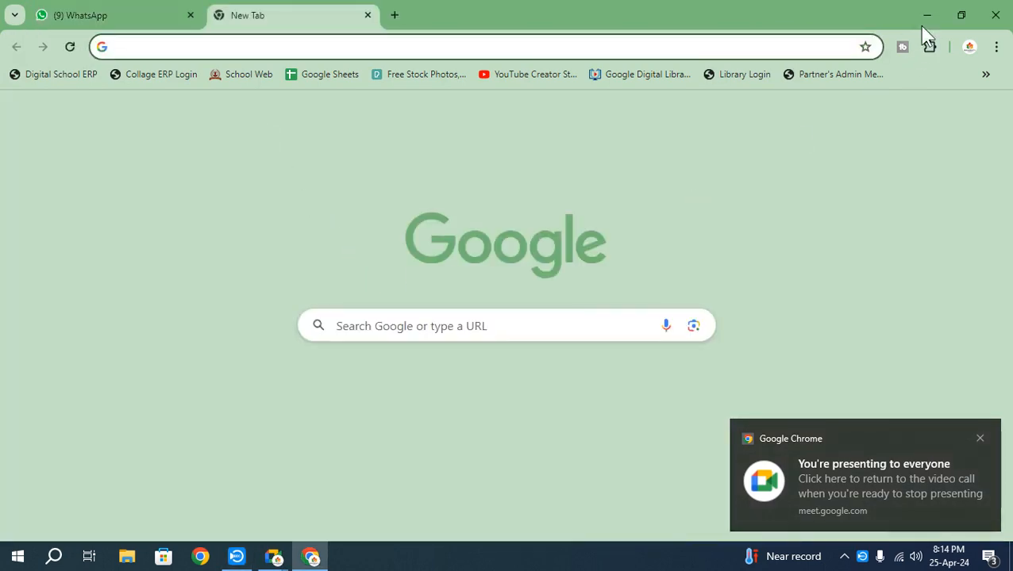
left_click(926, 16)
right_click(467, 145)
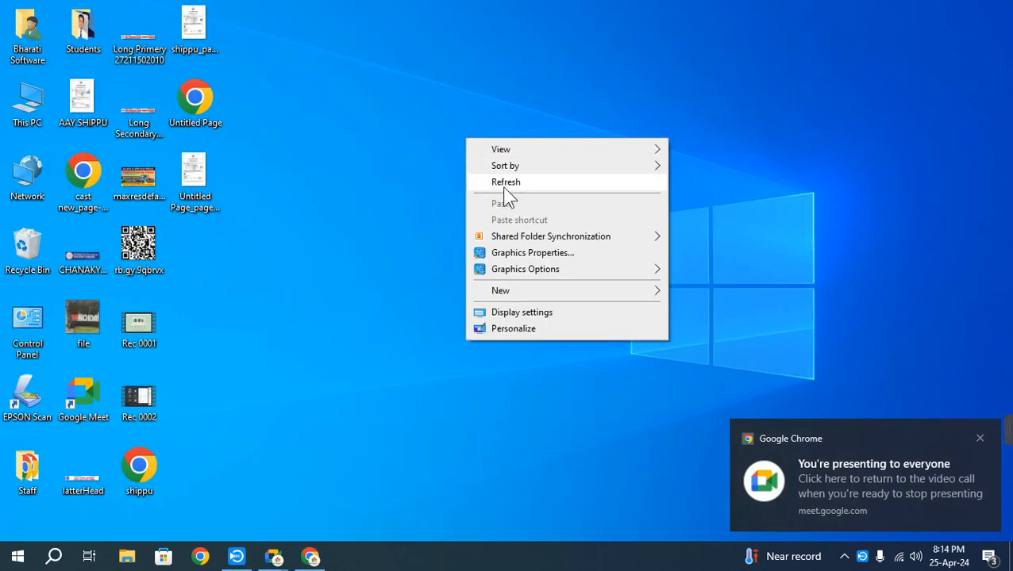
left_click(512, 186)
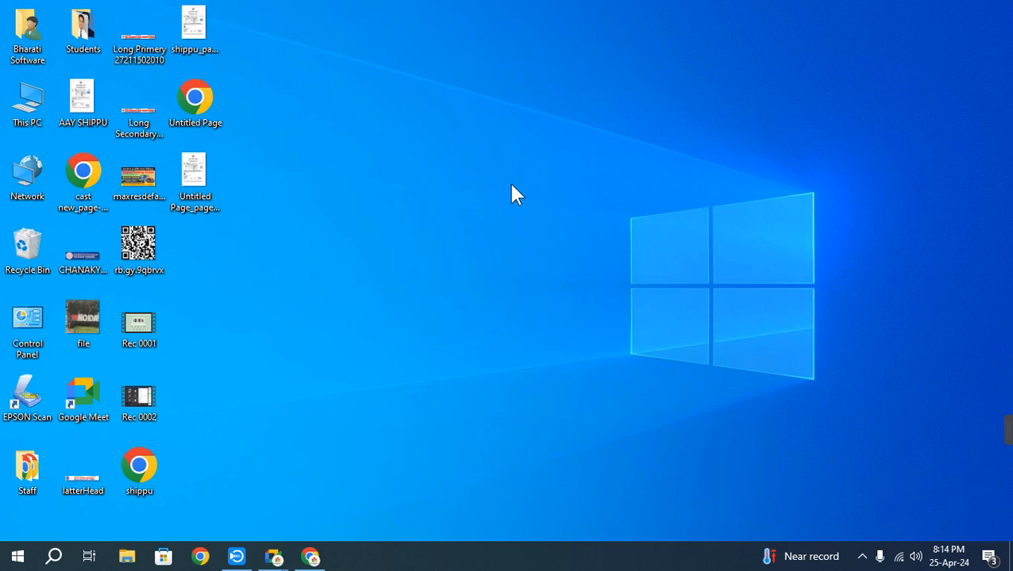
right_click(441, 143)
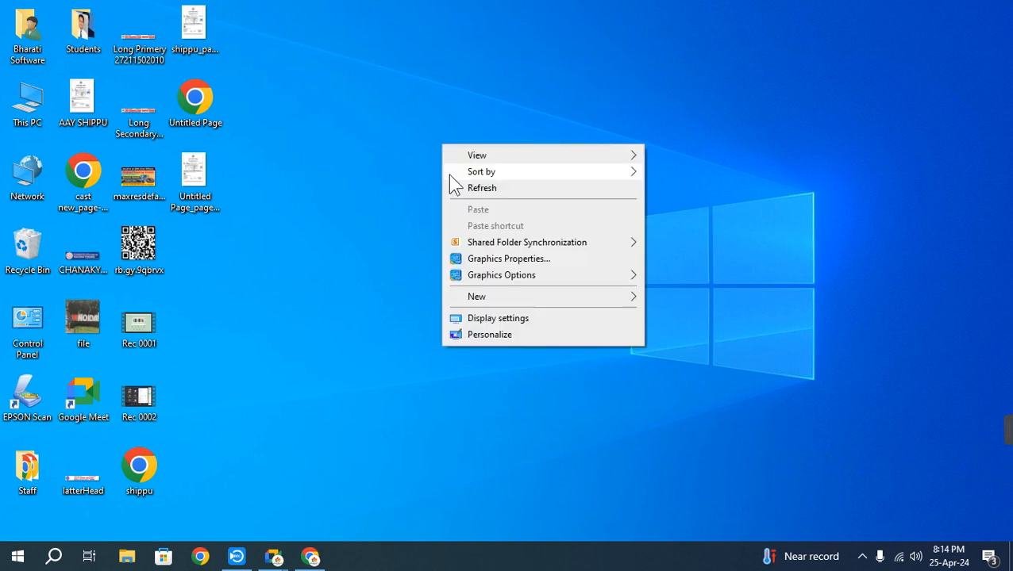
left_click(492, 192)
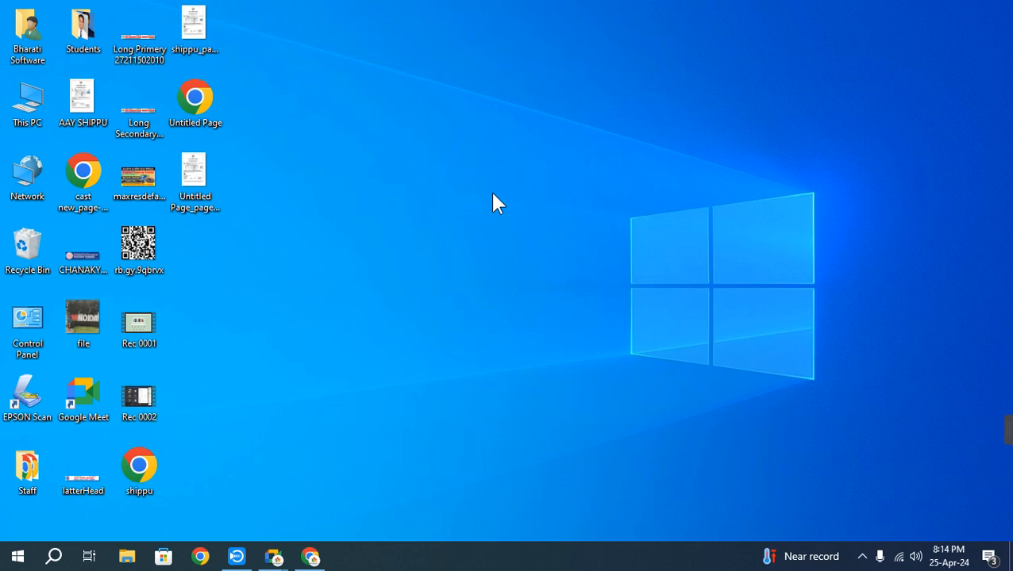
Restore the browser and look through its download history for the school PDF
left_click(311, 556)
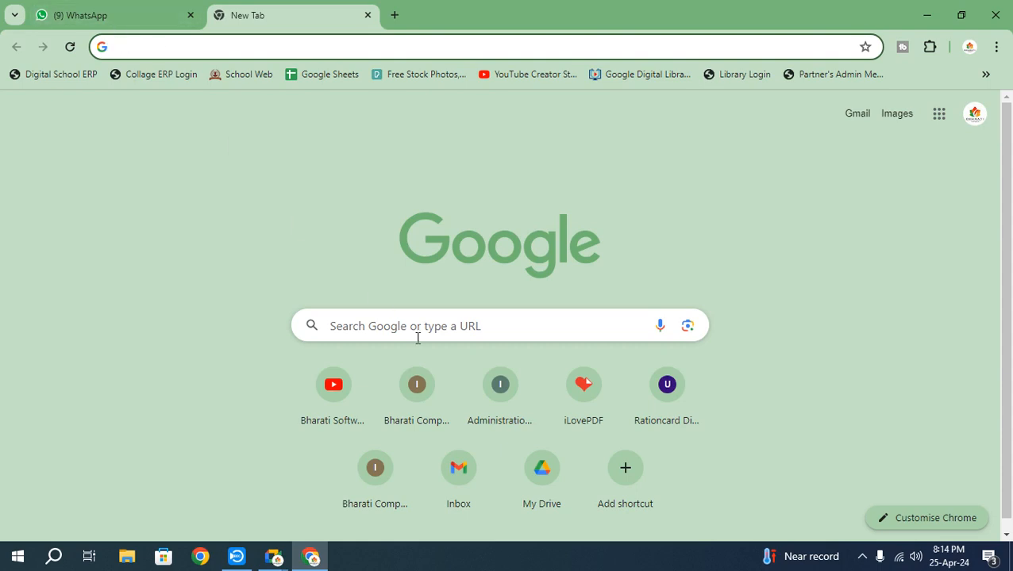
key("ctrl+j")
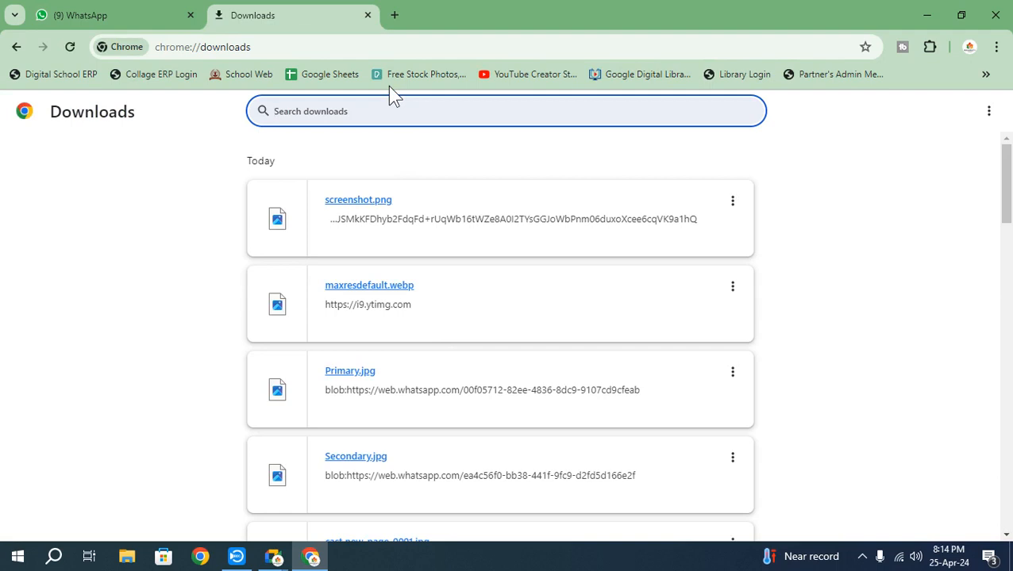
scroll(416, 210, "down", 5)
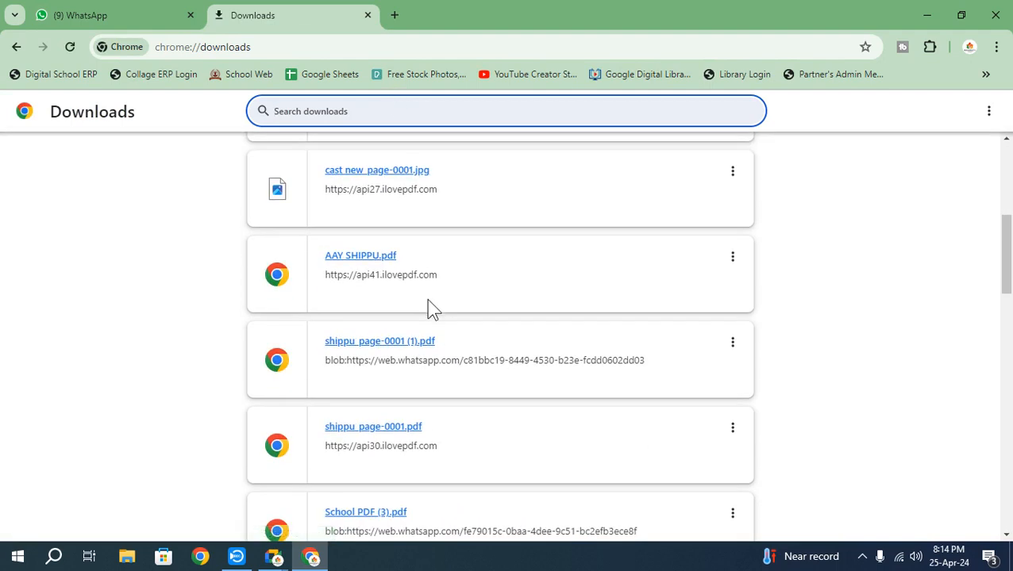
scroll(395, 393, "down", 3)
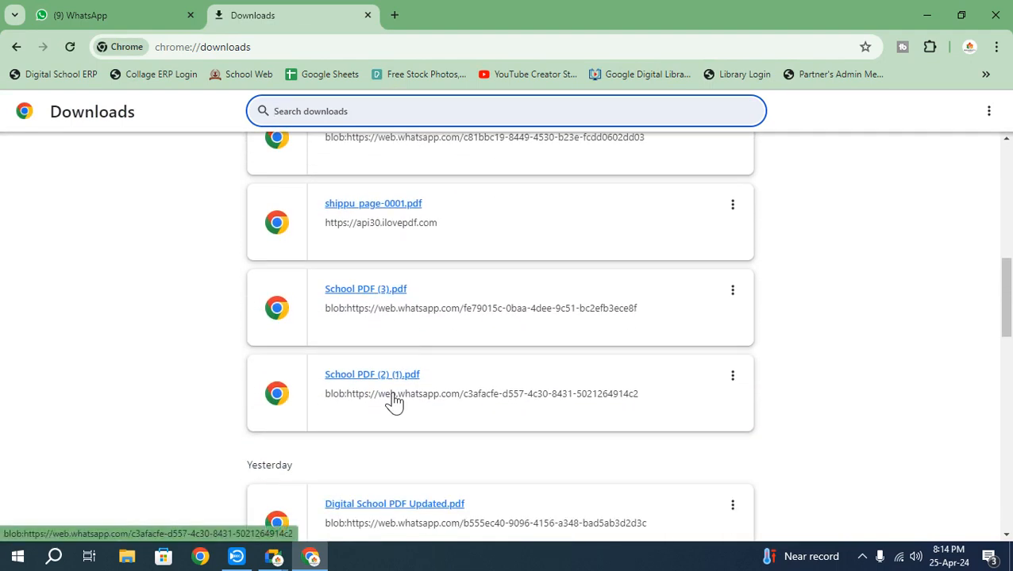
scroll(411, 375, "up", 4)
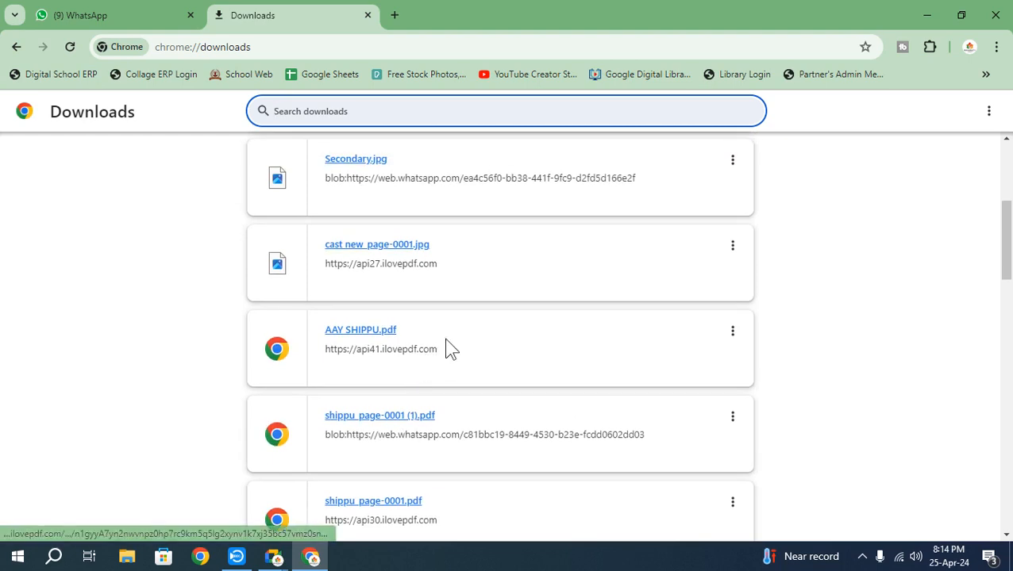
scroll(452, 345, "up", 4)
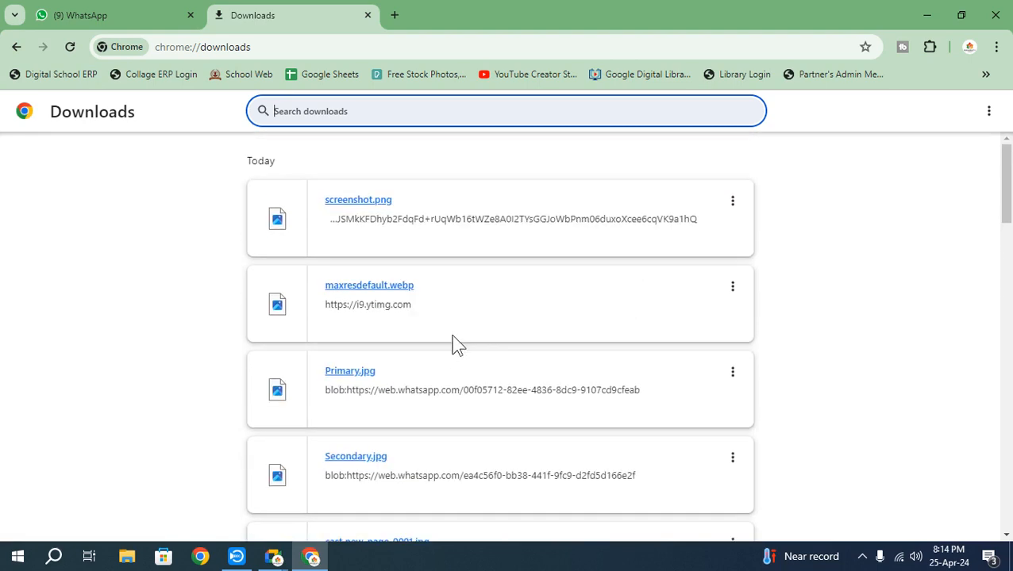
Switch to File Explorer and open the Digital School PDF Updated file from the Downloads folder
left_click(928, 15)
right_click(332, 127)
left_click(373, 159)
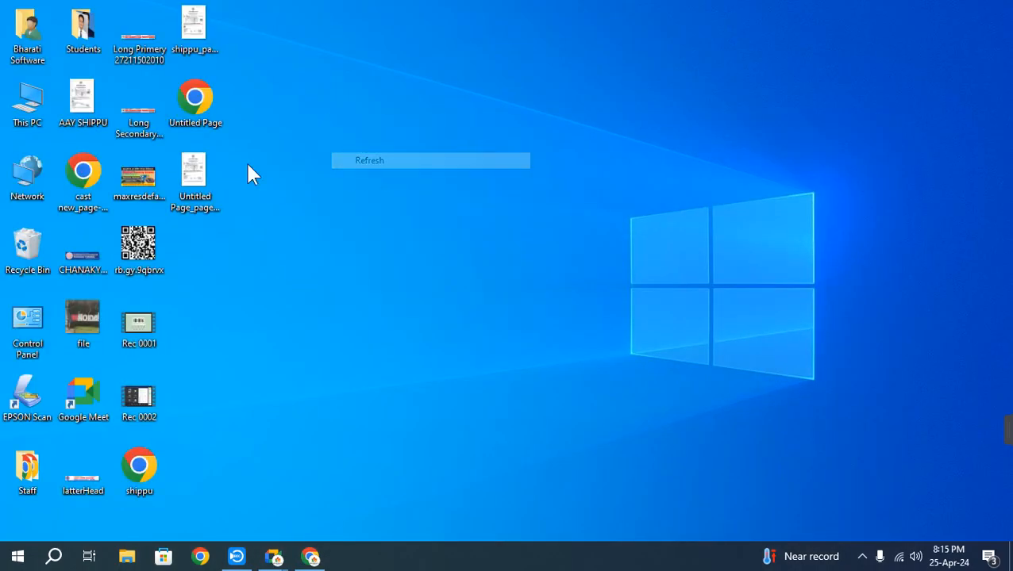
key("super+e")
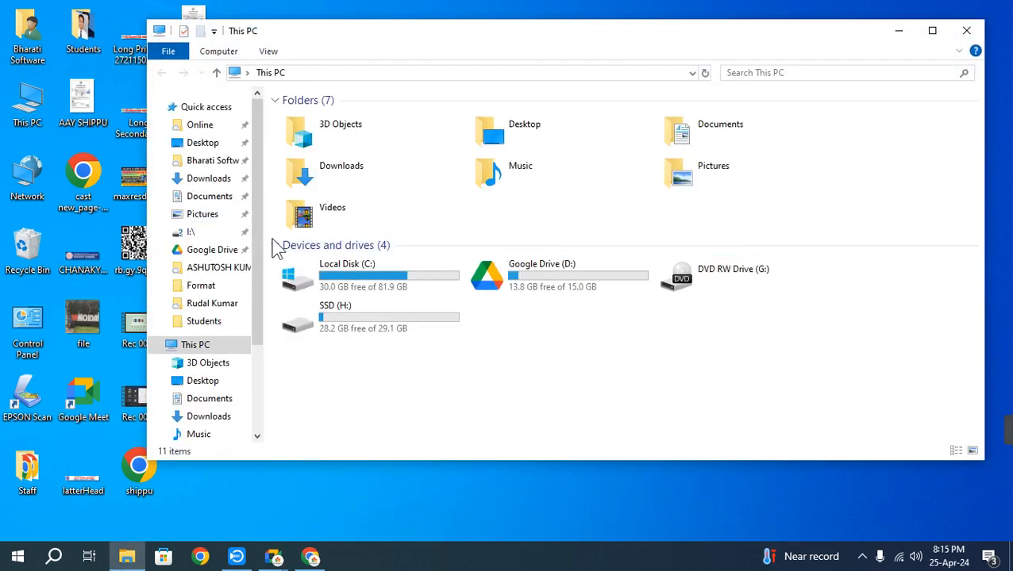
left_click(208, 127)
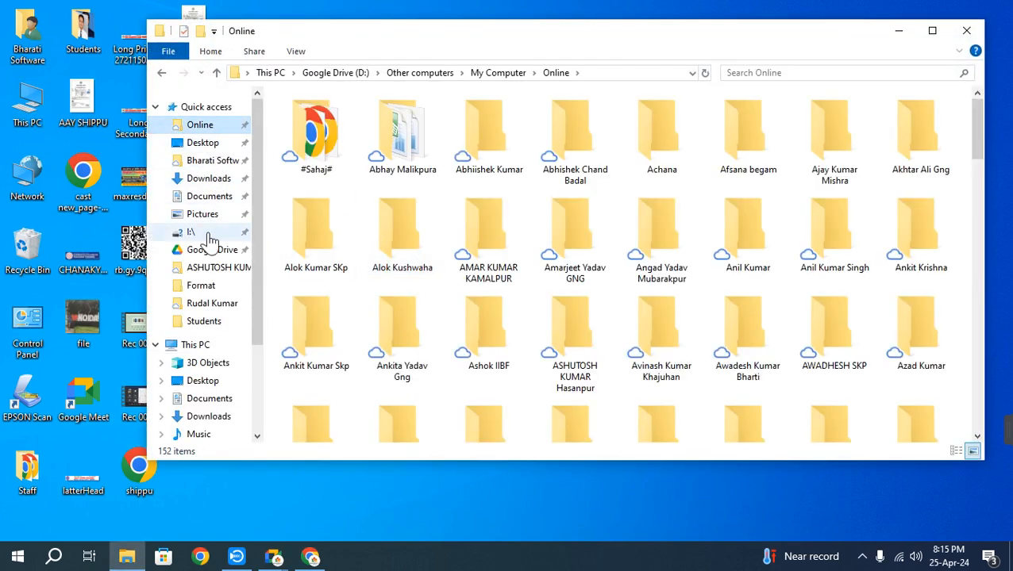
left_click(203, 143)
left_click(209, 178)
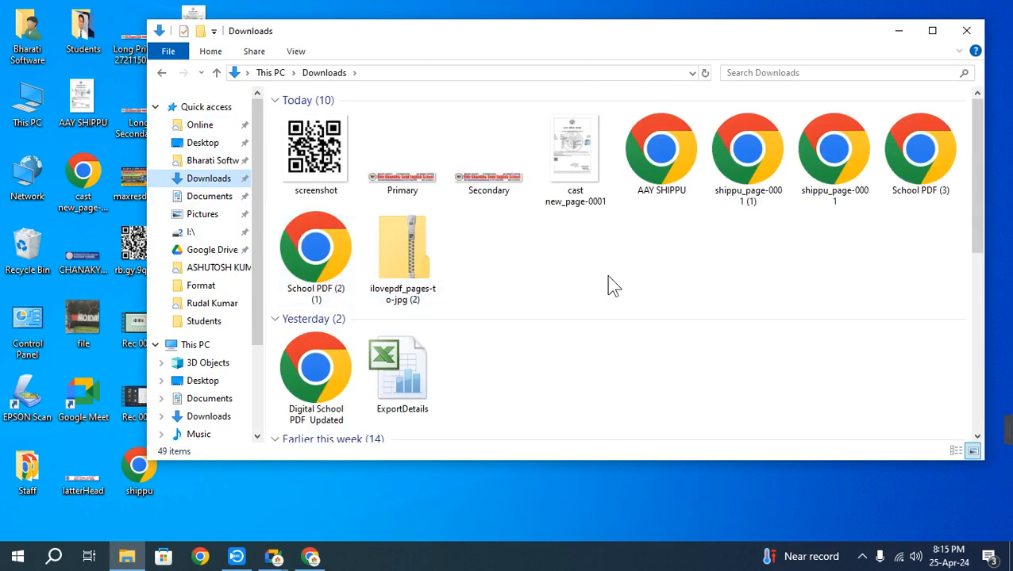
double_click(315, 369)
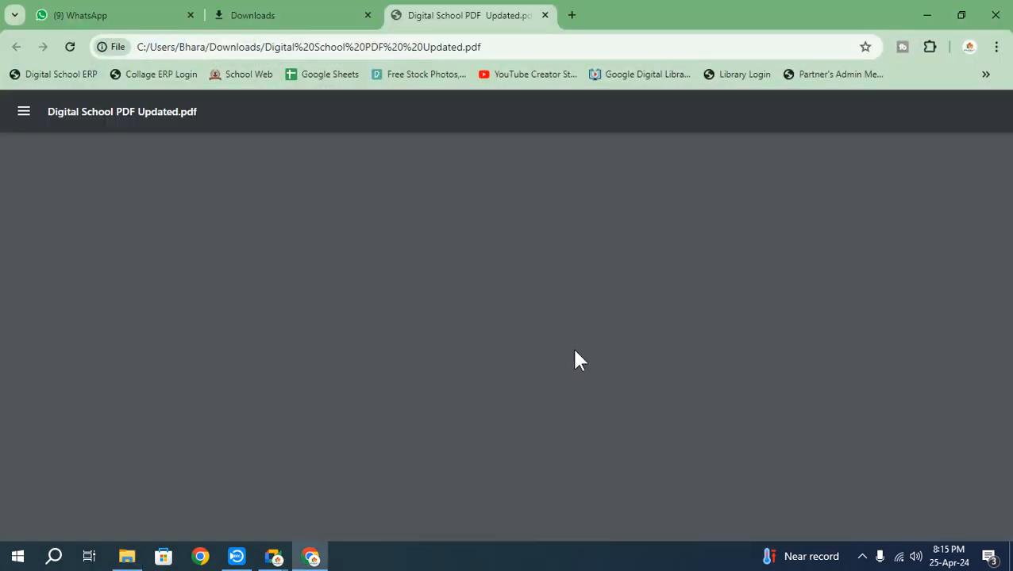
Examine the School's Dynamic Website and School's Website Theme samples on page 2 of the PDF
scroll(606, 357, "down", 10)
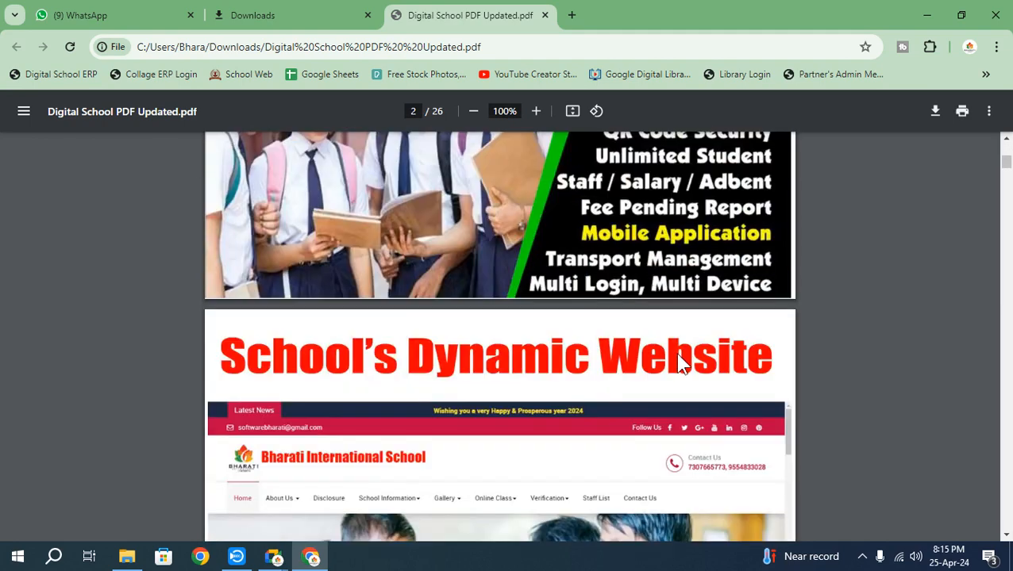
scroll(681, 363, "down", 8)
scroll(683, 366, "up", 6)
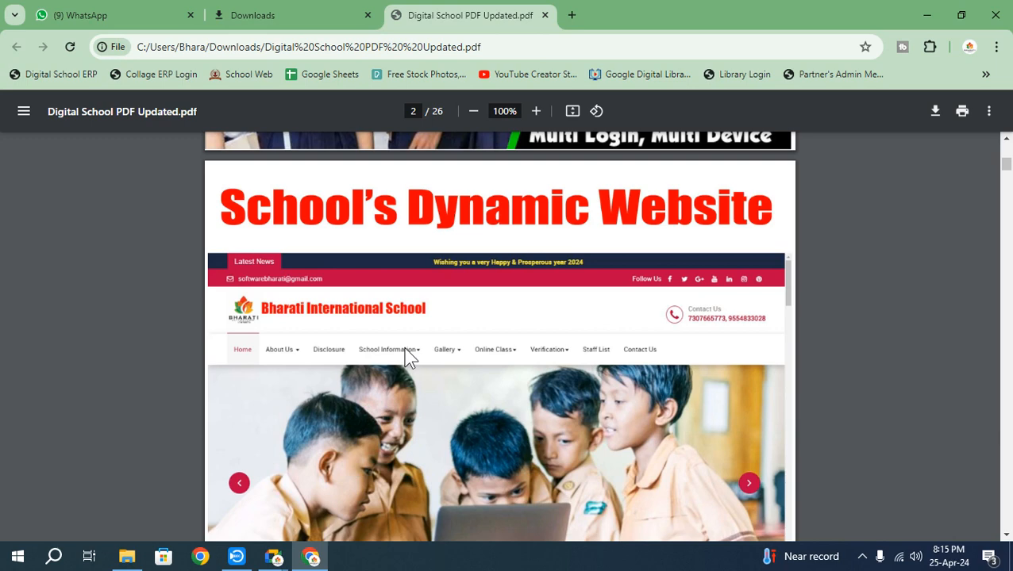
left_click(1006, 535)
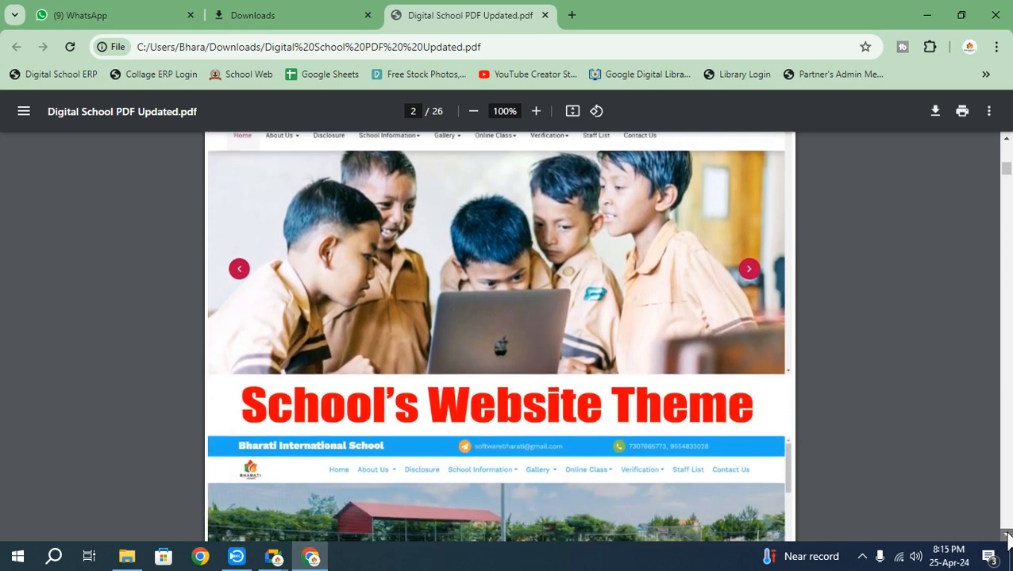
left_click(1006, 535)
left_click(1006, 536)
left_click(1007, 536)
left_click(1006, 536)
left_click(1007, 536)
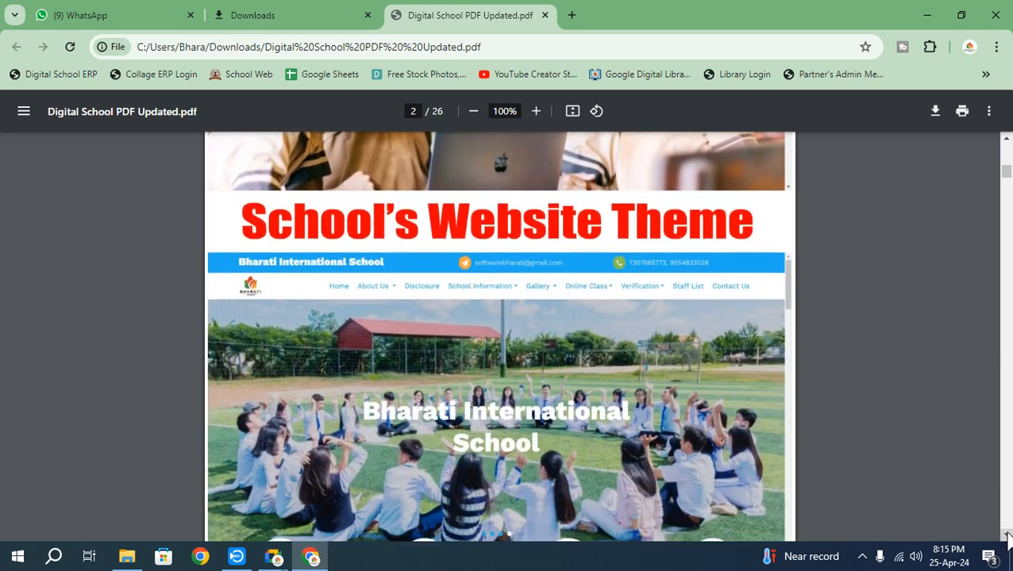
left_click(1006, 536)
left_click(1007, 536)
left_click(1007, 536)
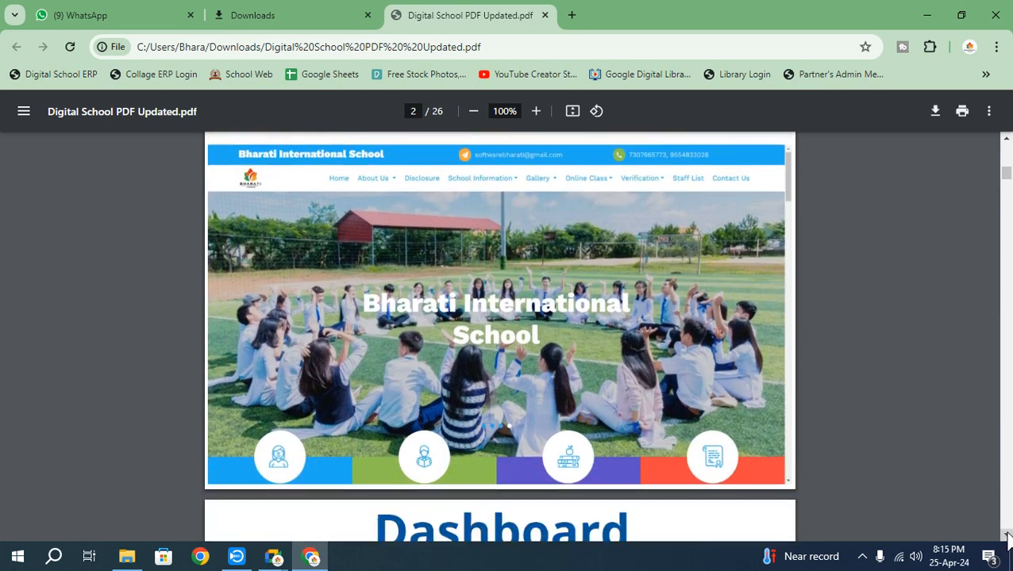
Examine the Dashboard and Digital Bell sections on page 3 of the PDF
left_click(1007, 536)
left_click(1006, 535)
left_click(1006, 536)
left_click(1007, 536)
left_click(1007, 536)
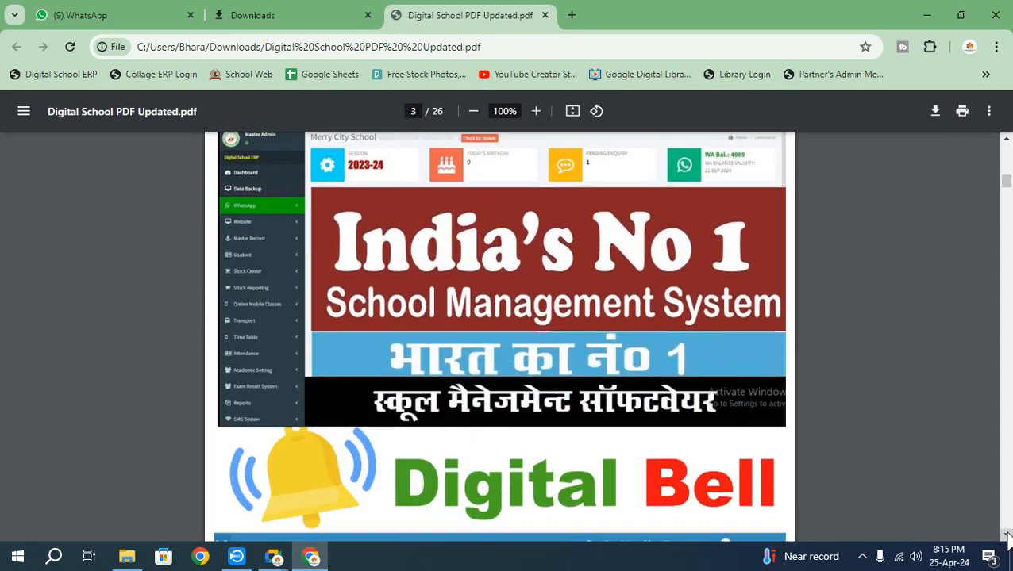
left_click(1006, 139)
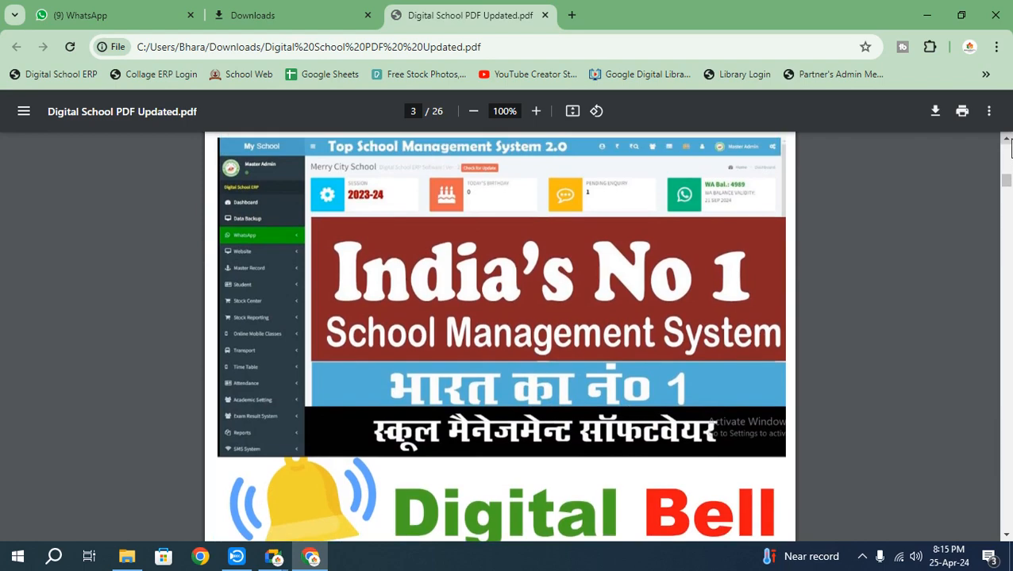
scroll(653, 472, "down", 4)
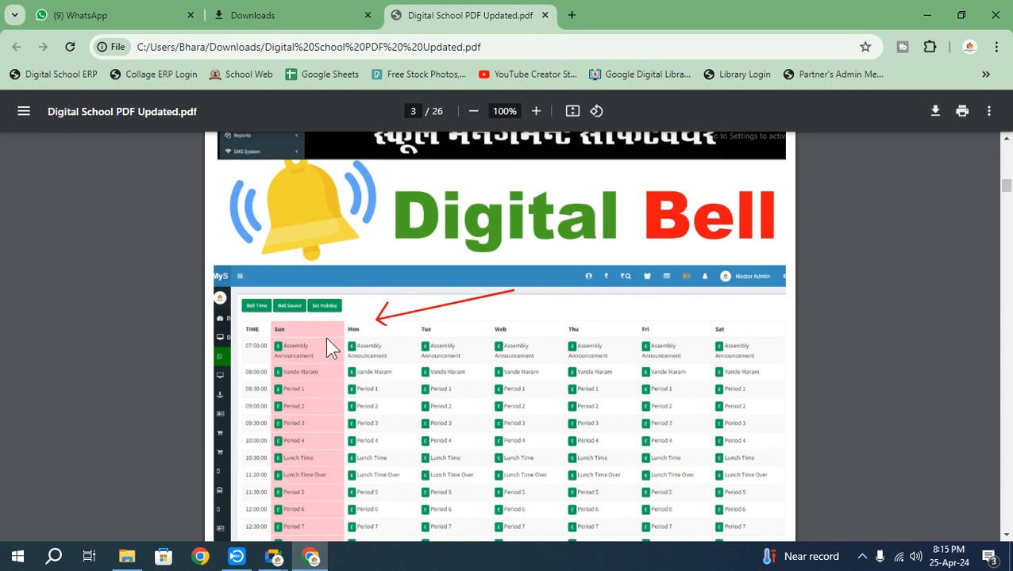
Review the fee scheduling and class-wise fee amount screens on page 4 of the PDF
scroll(331, 347, "down", 6)
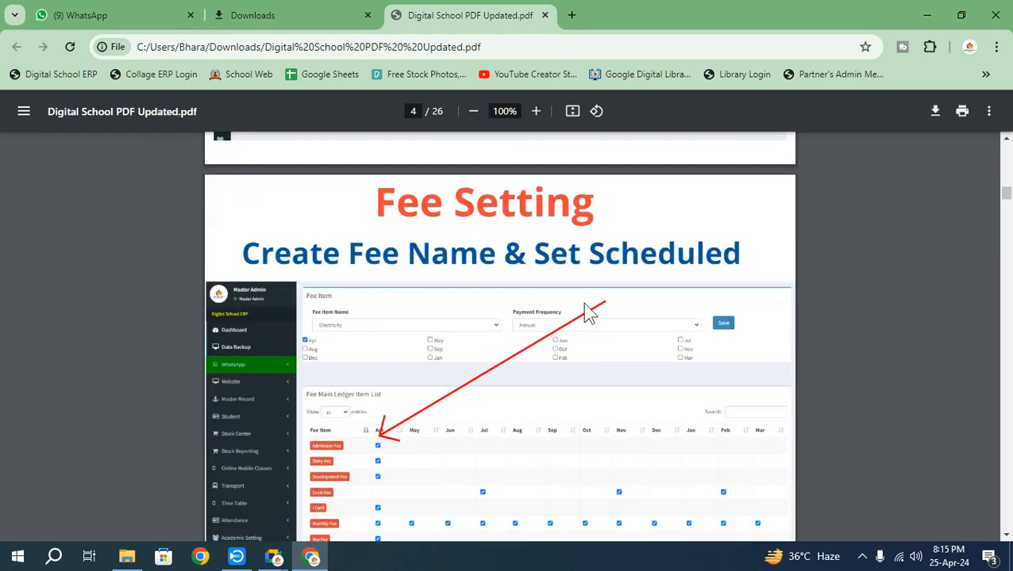
scroll(588, 311, "down", 3)
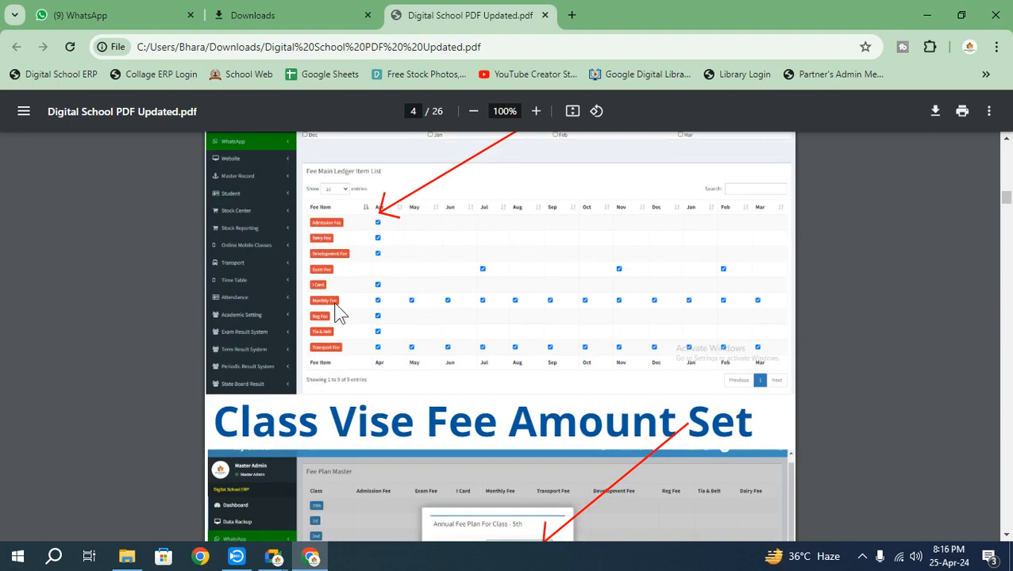
scroll(380, 336, "down", 5)
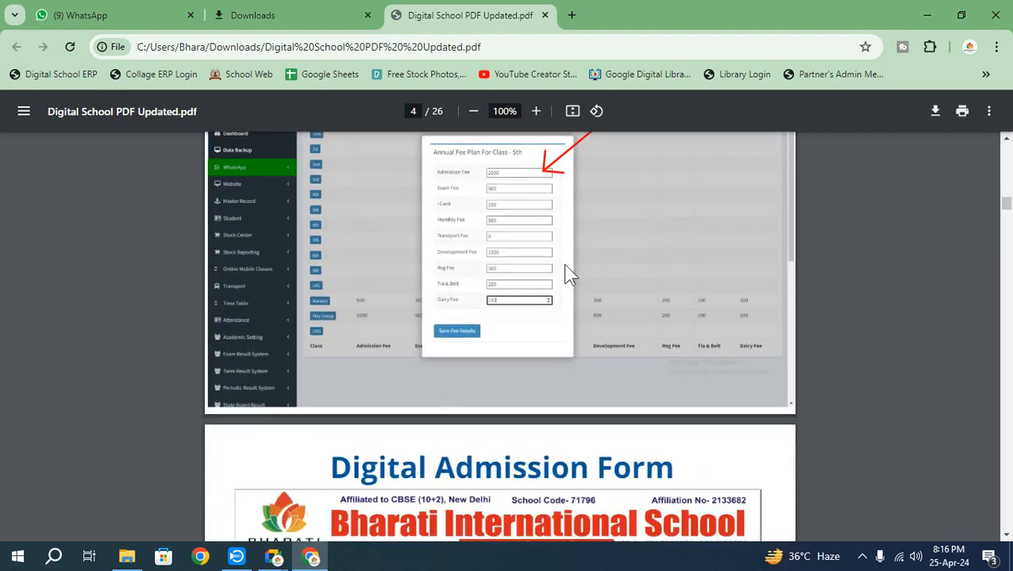
Read through the Digital Admission Form on page 5 of the PDF down to its declaration
scroll(548, 318, "down", 3)
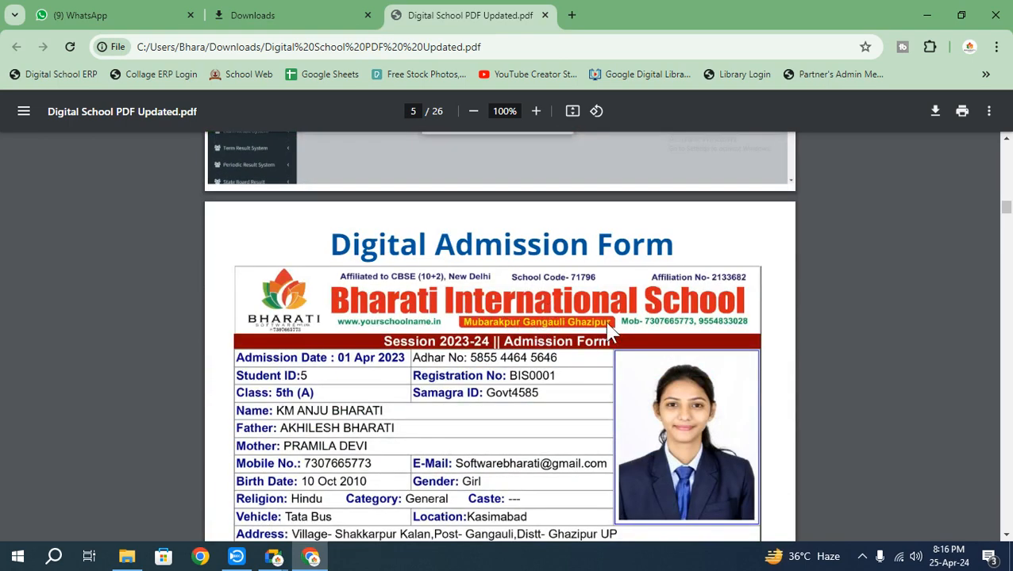
left_click(1006, 535)
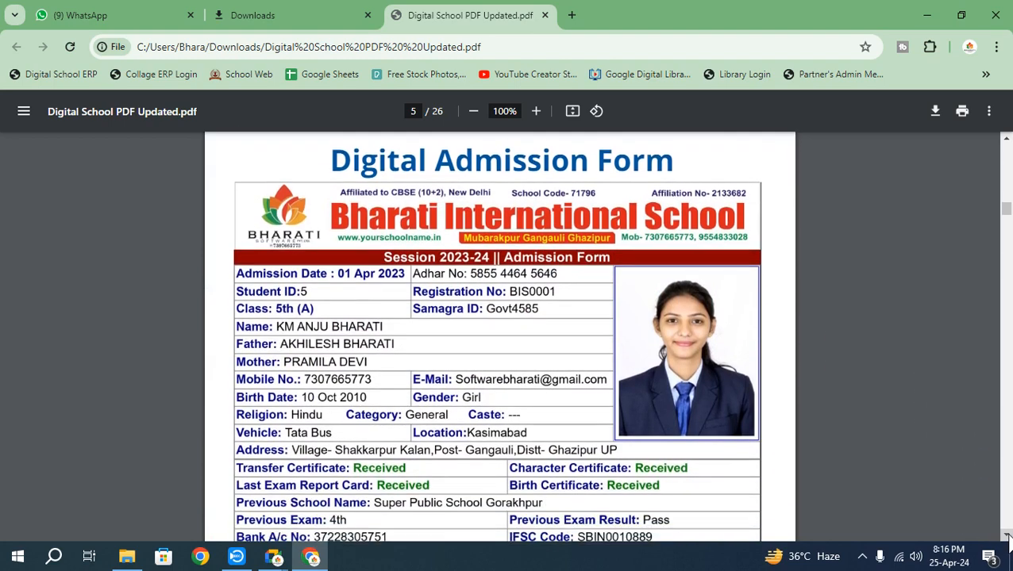
left_click(1007, 535)
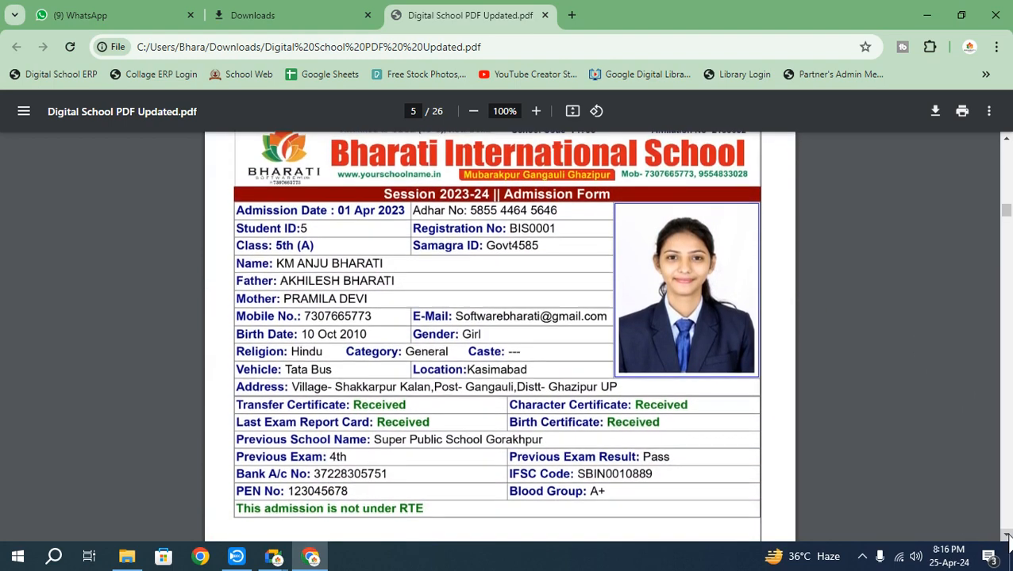
left_click(1006, 534)
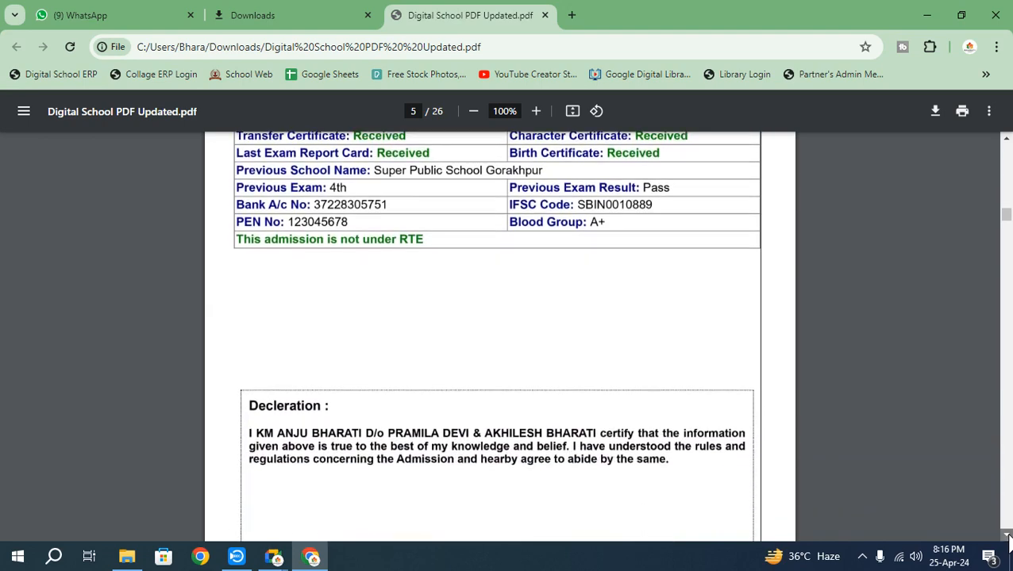
Review the Digital Admission Form on page 5 again, from the declaration and signature lines back to the student details
left_click(1006, 535)
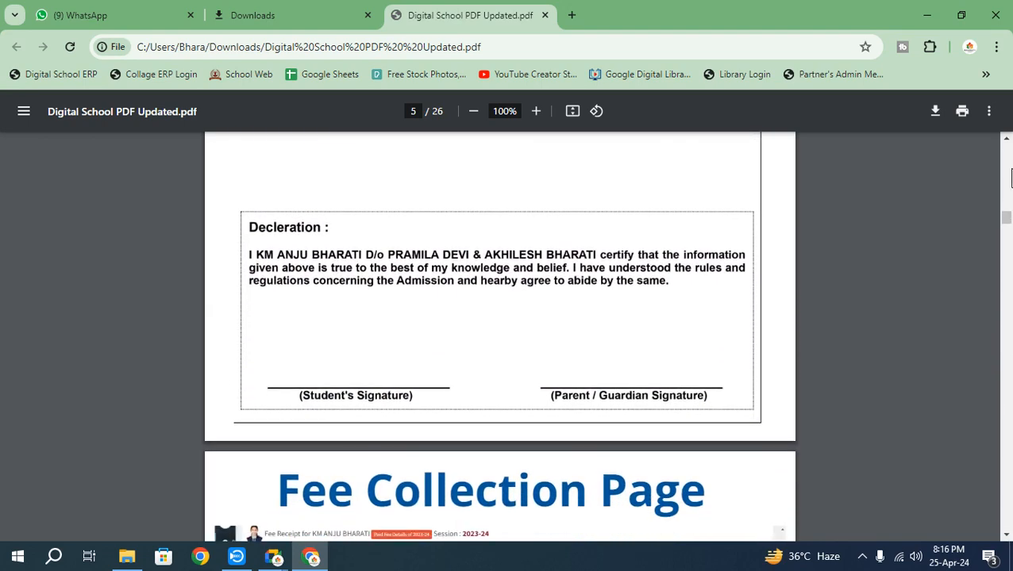
left_click(1006, 141)
left_click(1006, 141)
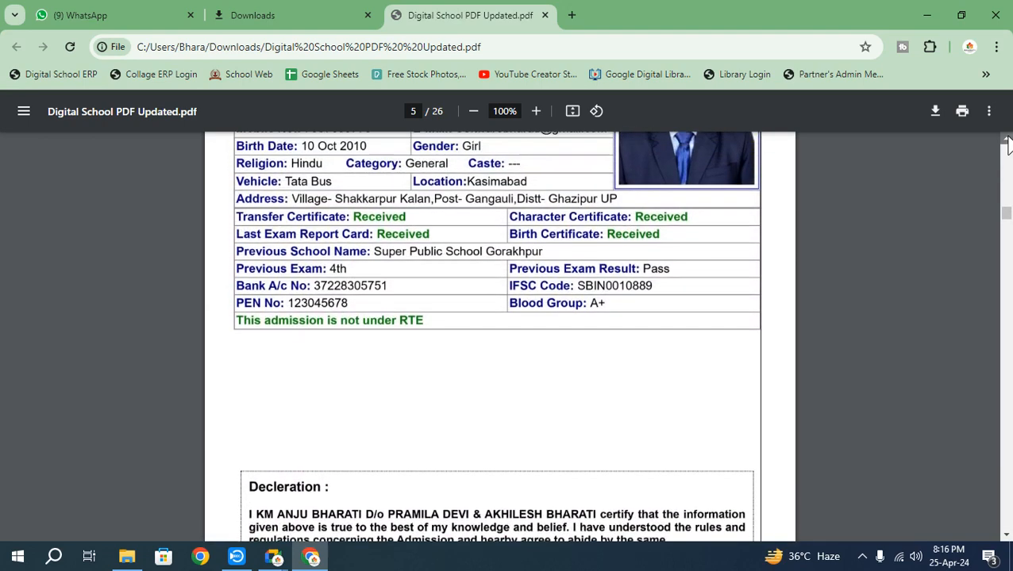
left_click(1006, 142)
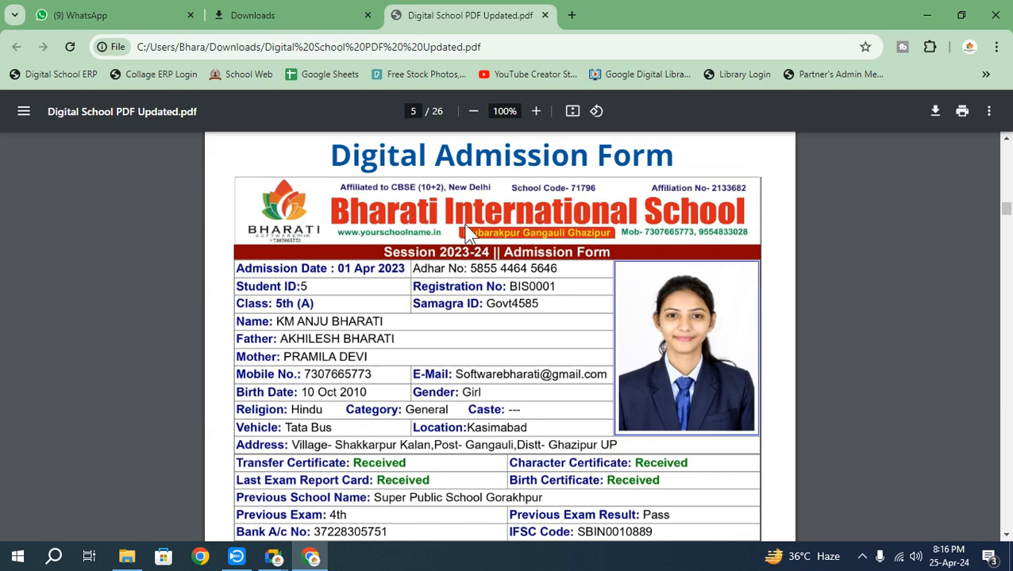
Examine the Fee Collection Page screens on page 6, including the monthly fee items, concession fields and amount received
left_click(1006, 535)
scroll(1006, 535, "down", 10)
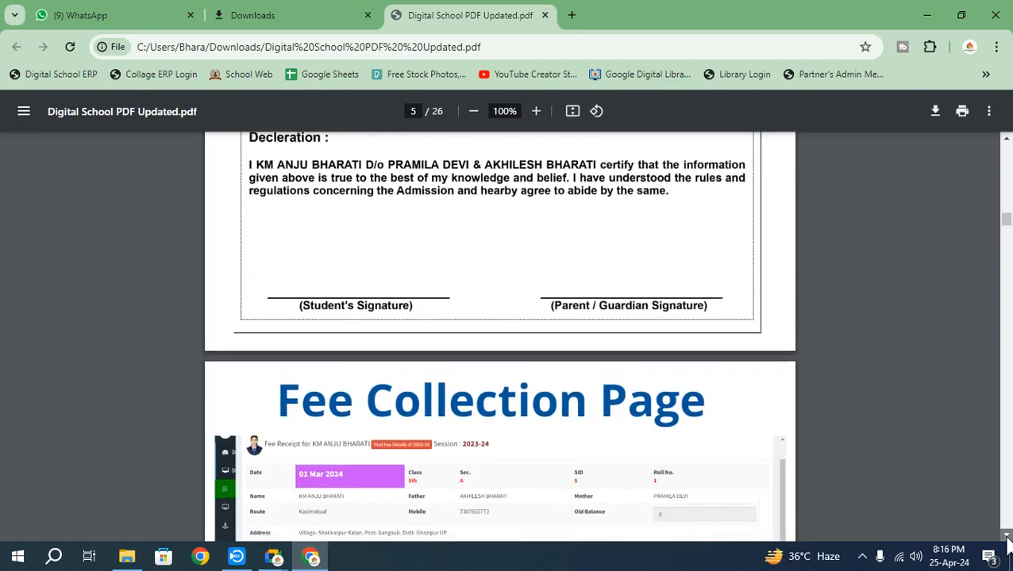
scroll(1005, 536, "down", 7)
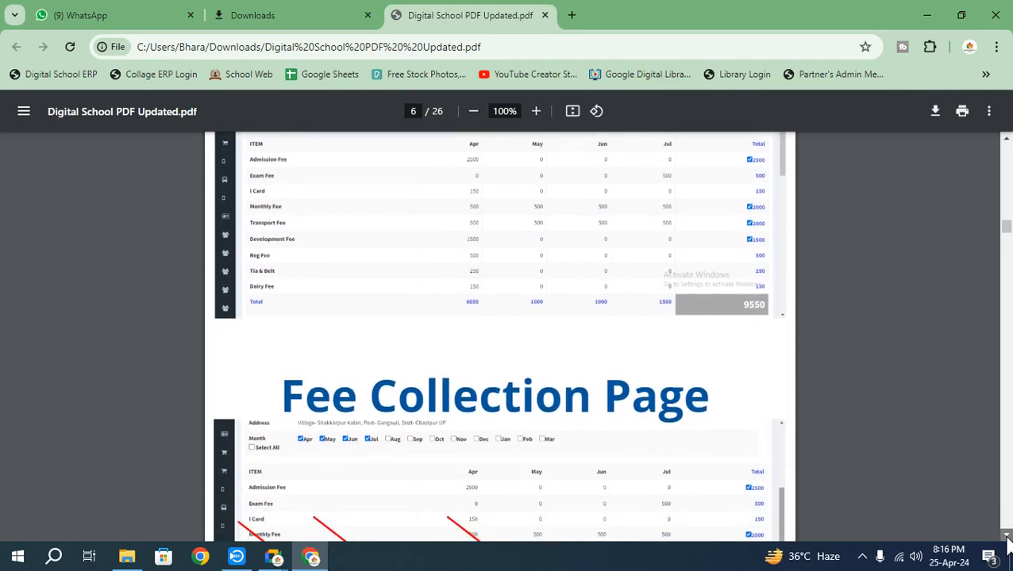
scroll(1006, 536, "down", 3)
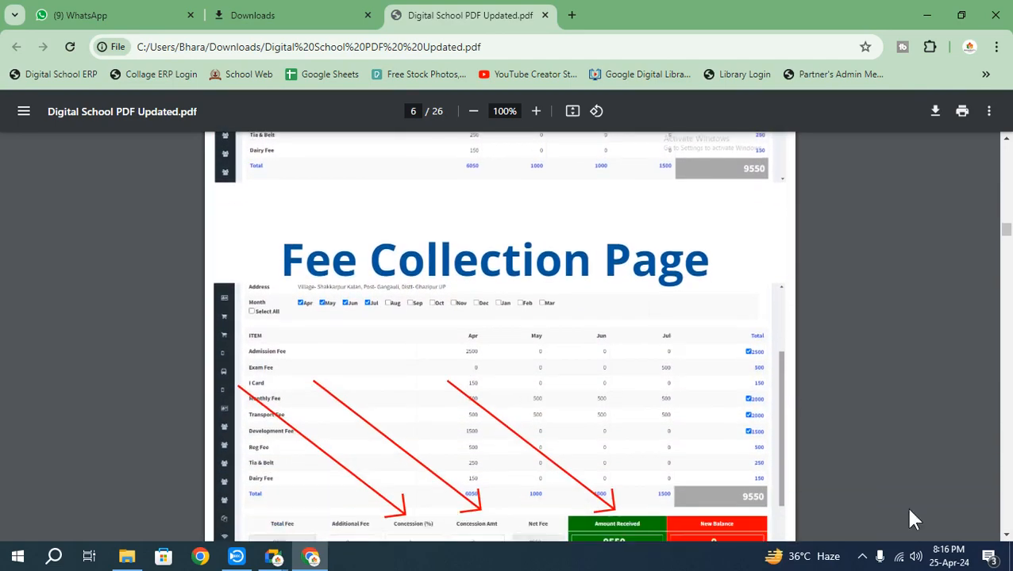
scroll(540, 409, "down", 5)
Compare fee receipt formats 1 and 2 on page 7 of the PDF
scroll(540, 408, "down", 1)
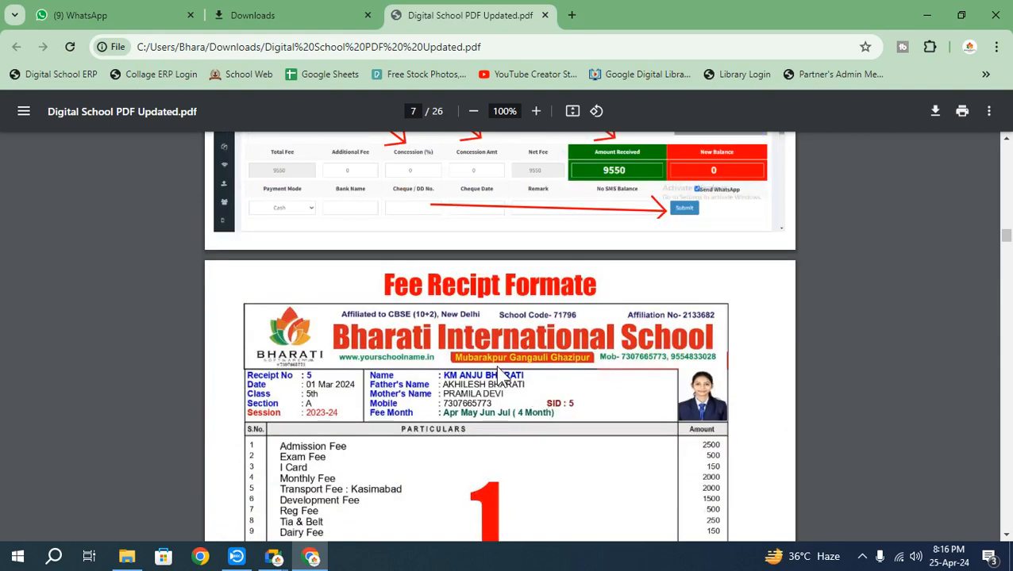
scroll(502, 373, "down", 1)
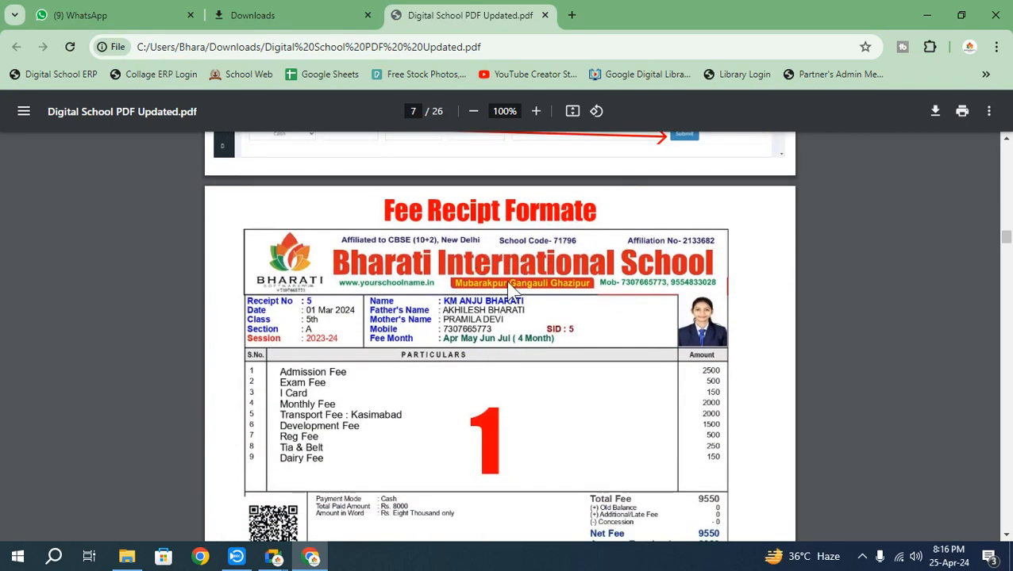
scroll(508, 295, "down", 1)
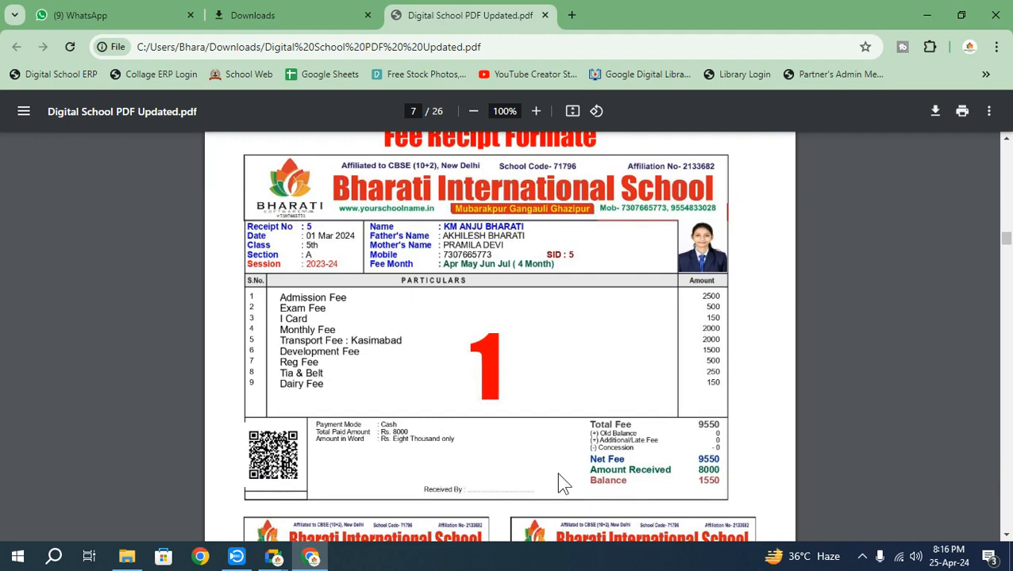
scroll(556, 472, "down", 3)
scroll(524, 468, "down", 4)
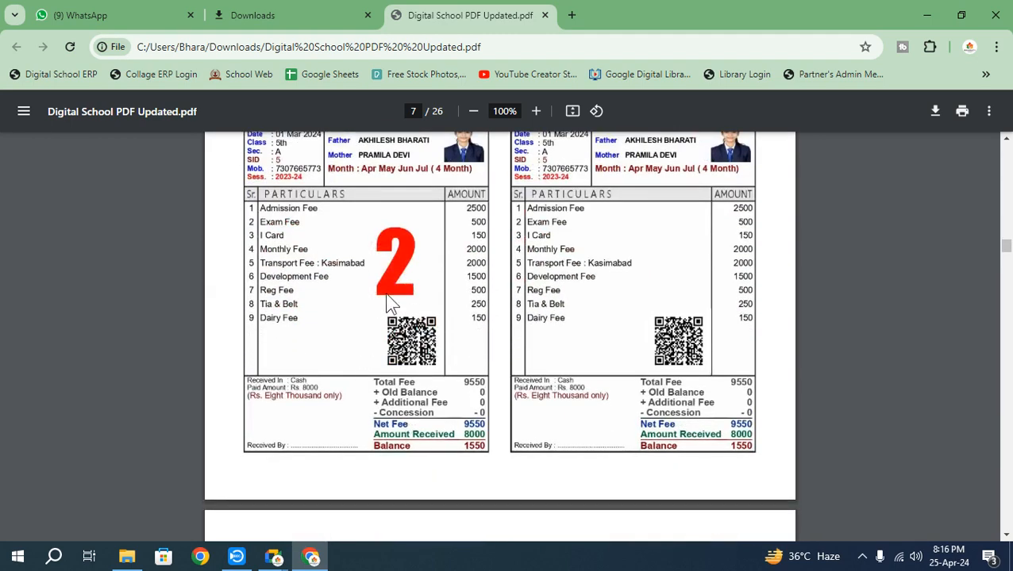
scroll(476, 261, "up", 1)
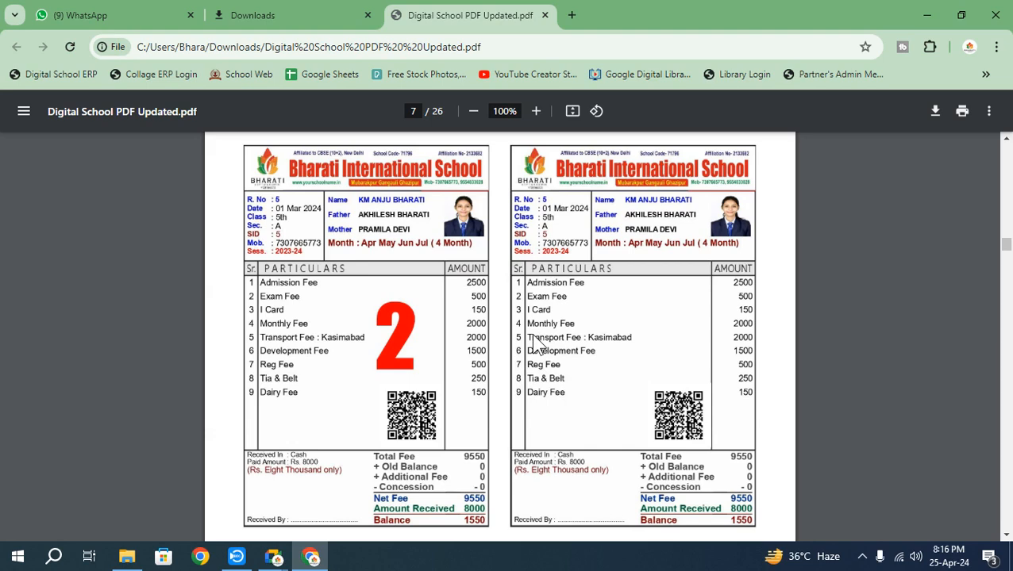
Examine the Fee Pending Report on page 8, including its filter options and class list of pending amounts
scroll(532, 351, "down", 5)
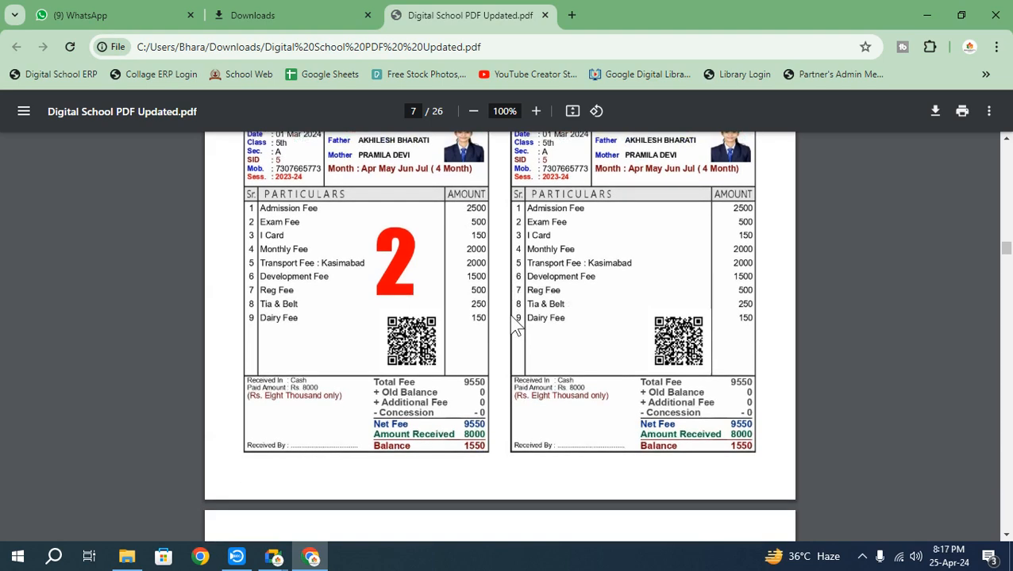
scroll(527, 358, "down", 1)
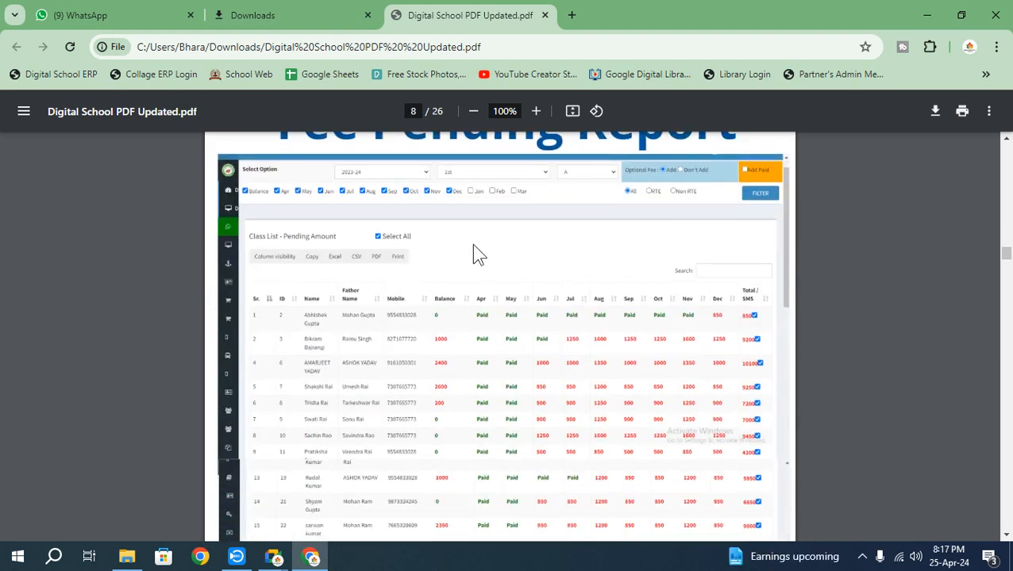
scroll(486, 258, "up", 1)
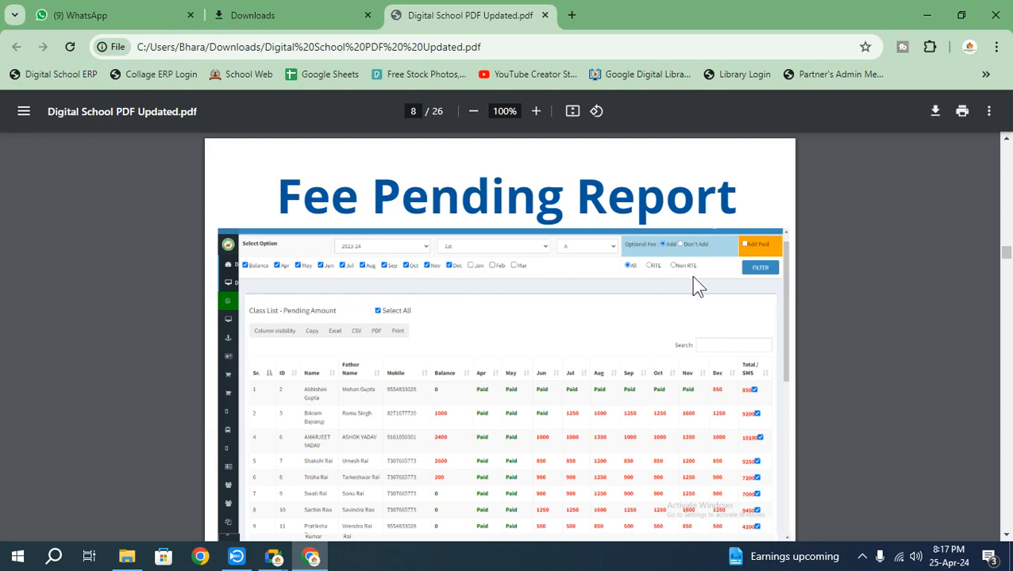
scroll(723, 344, "down", 2)
scroll(645, 380, "down", 4)
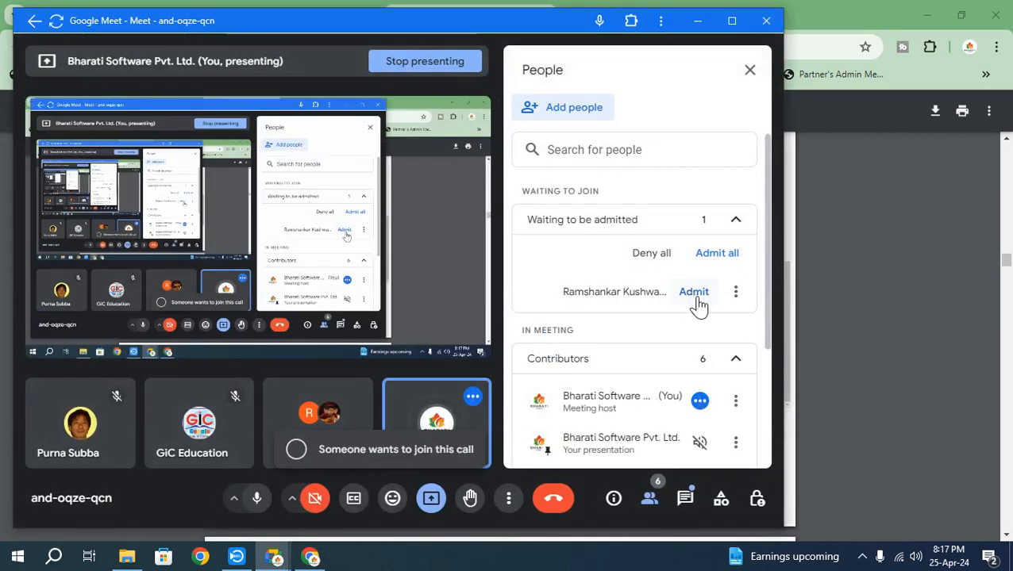
Admit the waiting participant to the Google Meet call and minimize the meeting window to return to the PDF
left_click(694, 292)
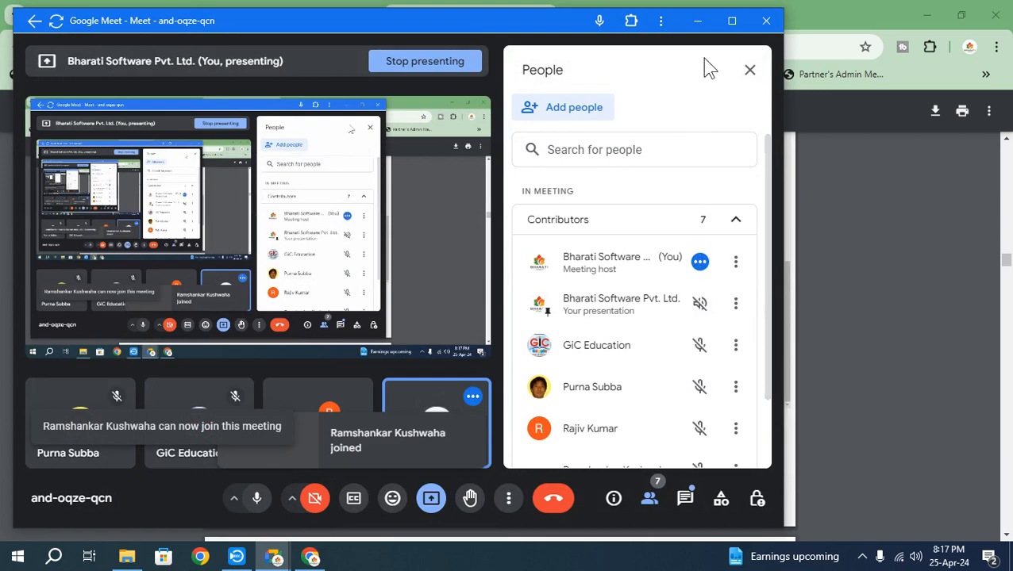
left_click(698, 22)
Examine the Students Fee Demand Slip screen and the generated fee demand slips on page 9
scroll(578, 364, "down", 4)
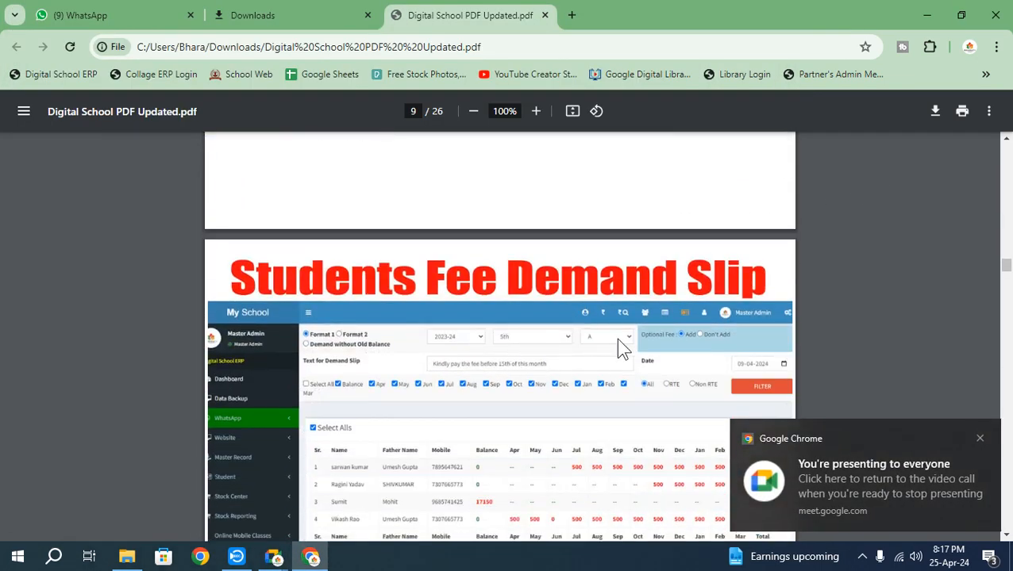
scroll(871, 331, "down", 2)
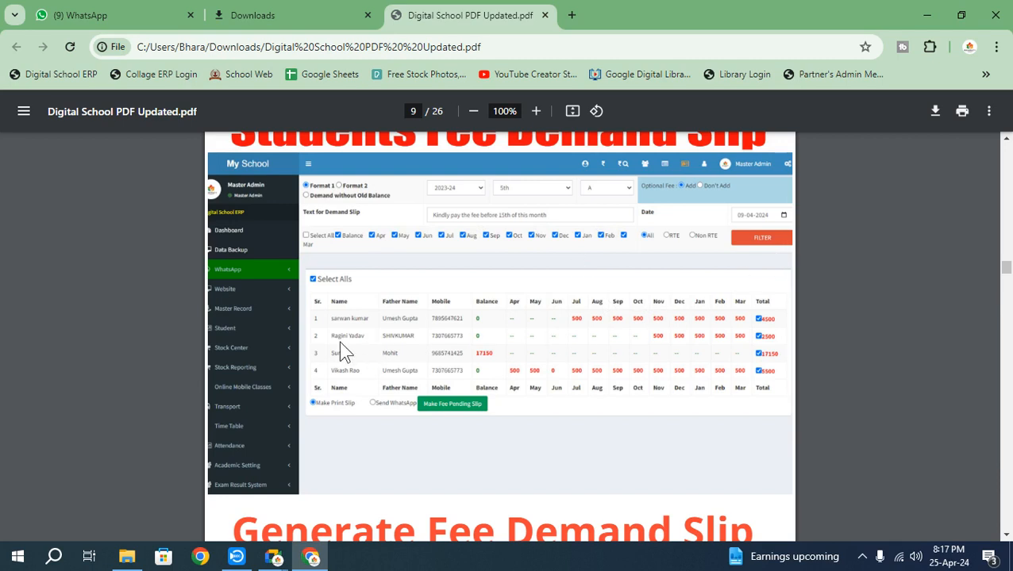
scroll(591, 384, "down", 2)
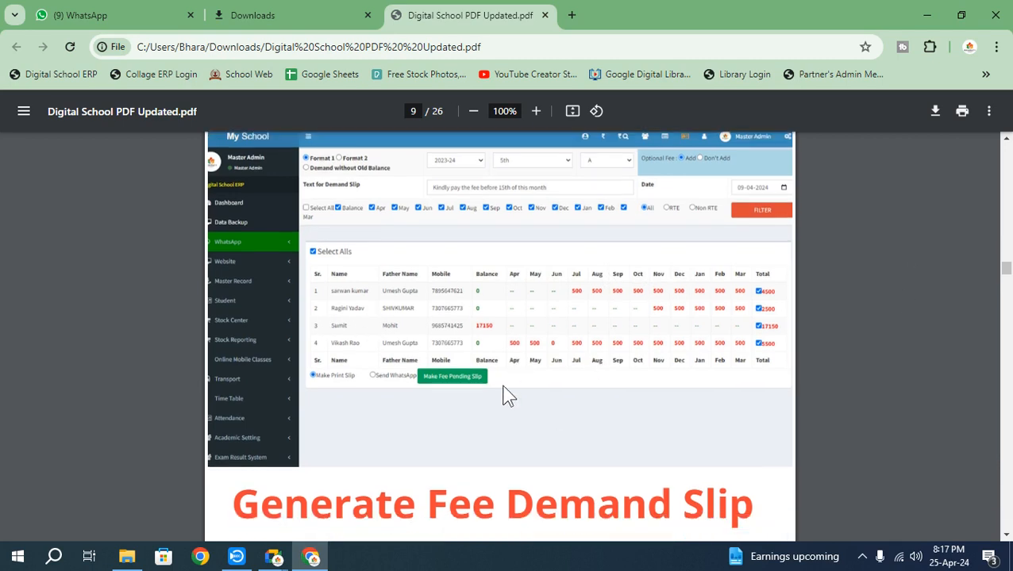
scroll(493, 360, "down", 5)
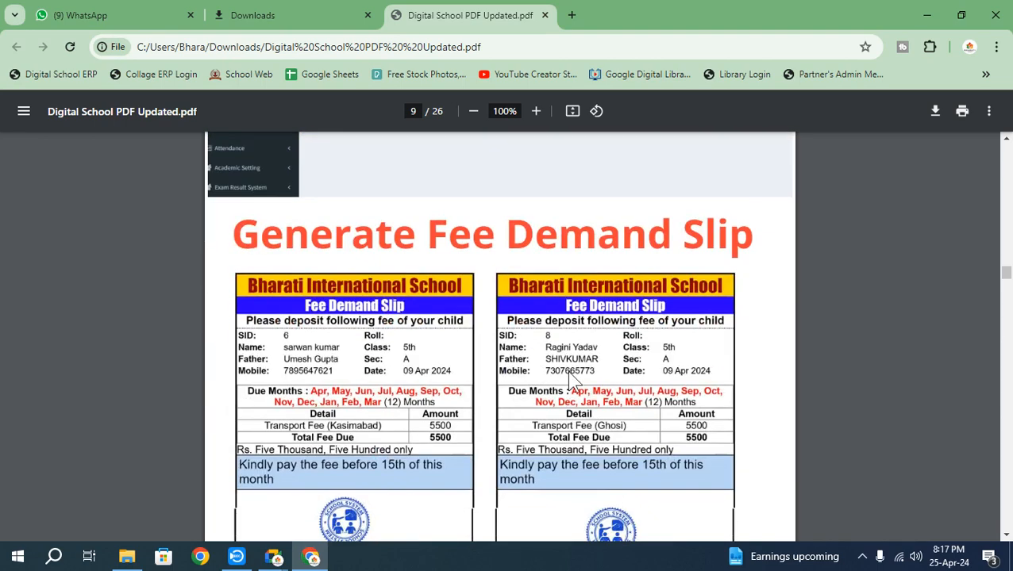
scroll(493, 350, "down", 2)
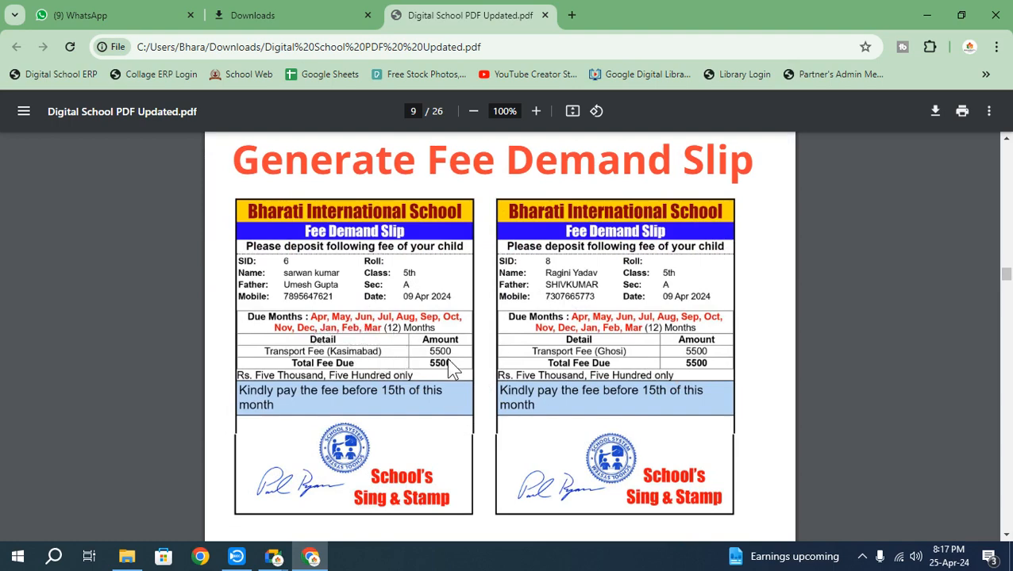
scroll(705, 389, "down", 1)
Review the Stock Management System page, covering the Stock Center and Stock Reporting options on page 10
scroll(710, 404, "down", 8)
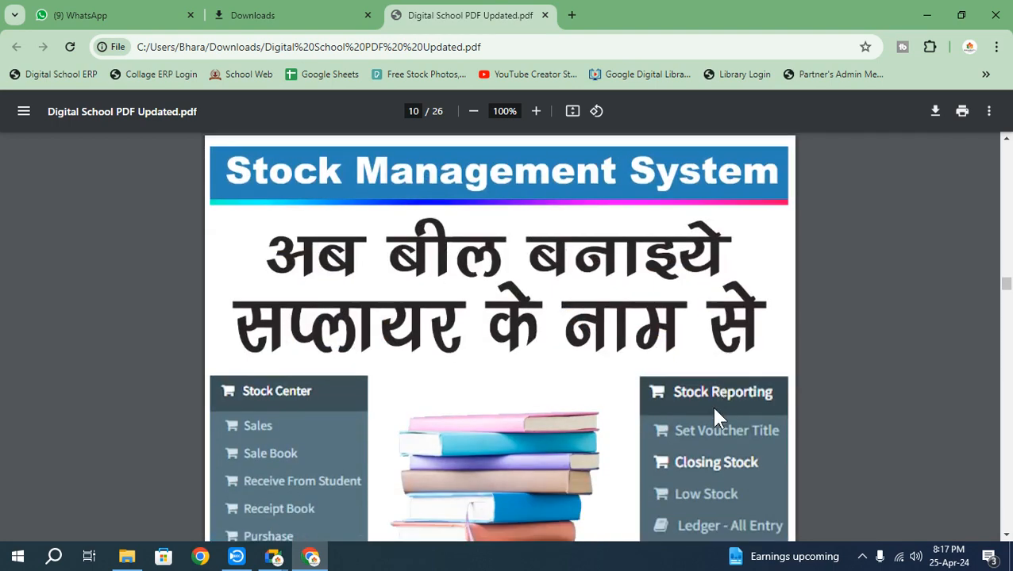
scroll(556, 397, "up", 1)
scroll(555, 400, "up", 3)
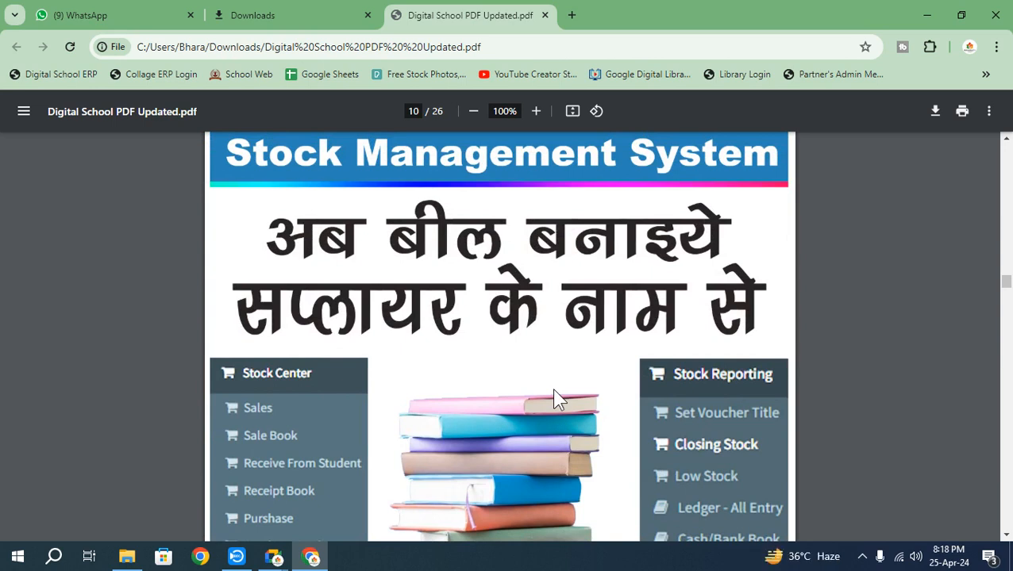
scroll(555, 397, "down", 2)
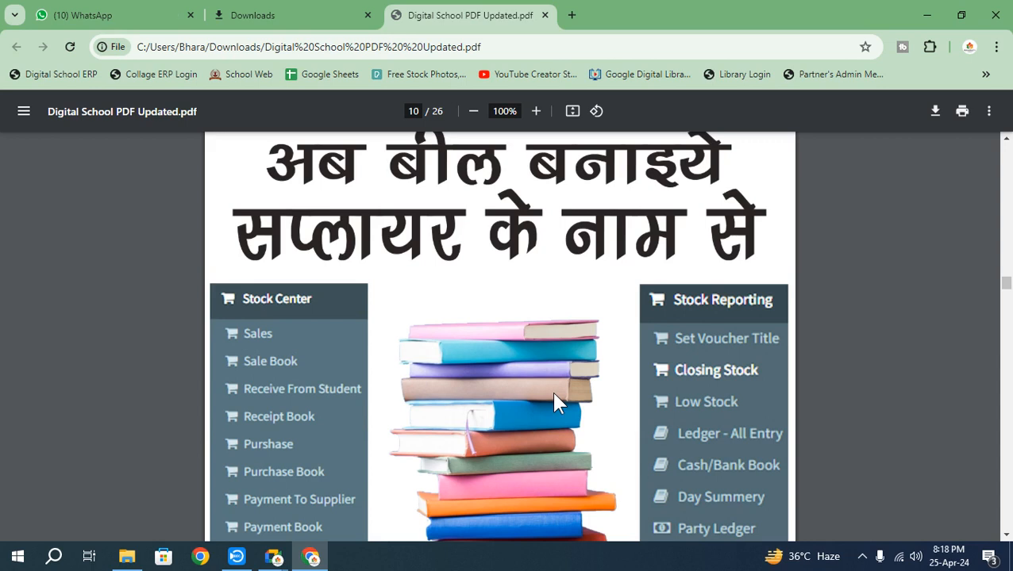
scroll(478, 391, "up", 1)
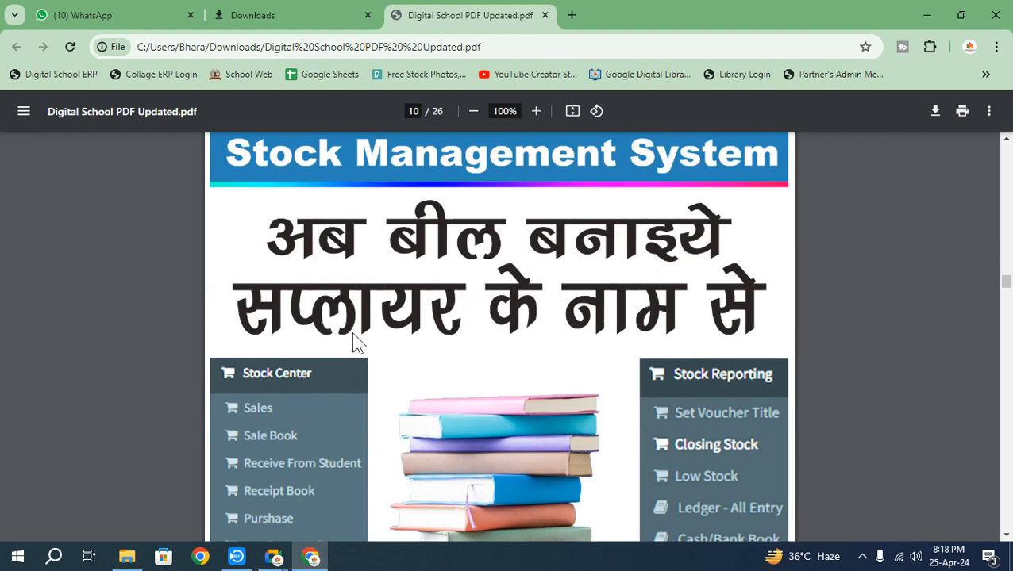
scroll(476, 412, "down", 6)
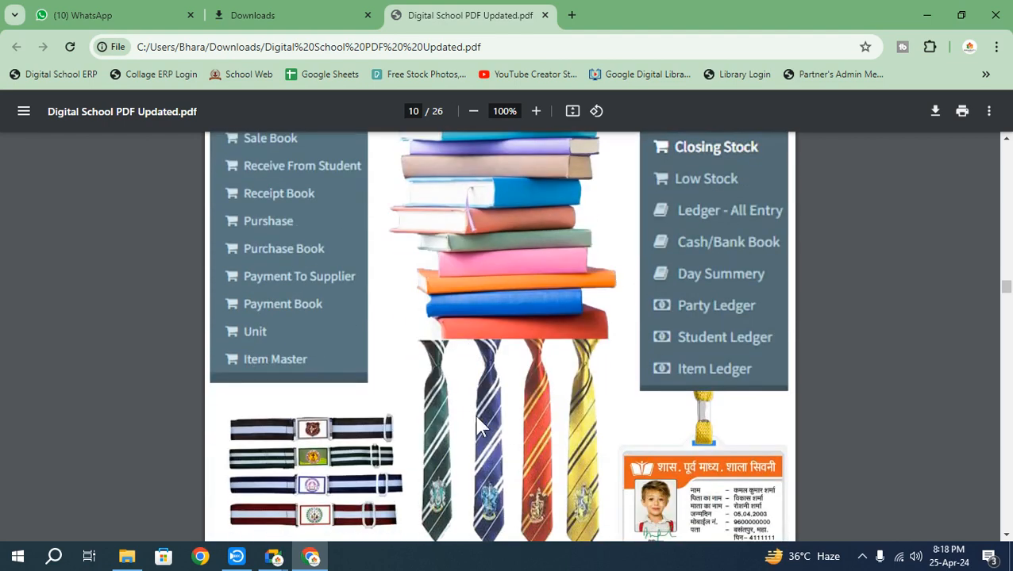
Examine the Students Attendance Register on page 11 down to its present and absent SMS options
scroll(516, 429, "down", 5)
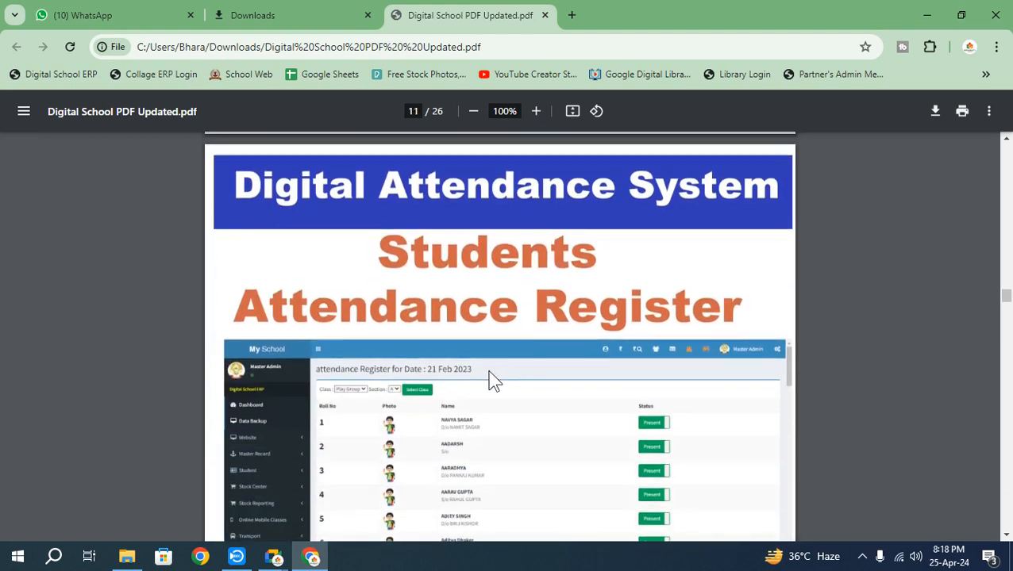
scroll(484, 373, "down", 5)
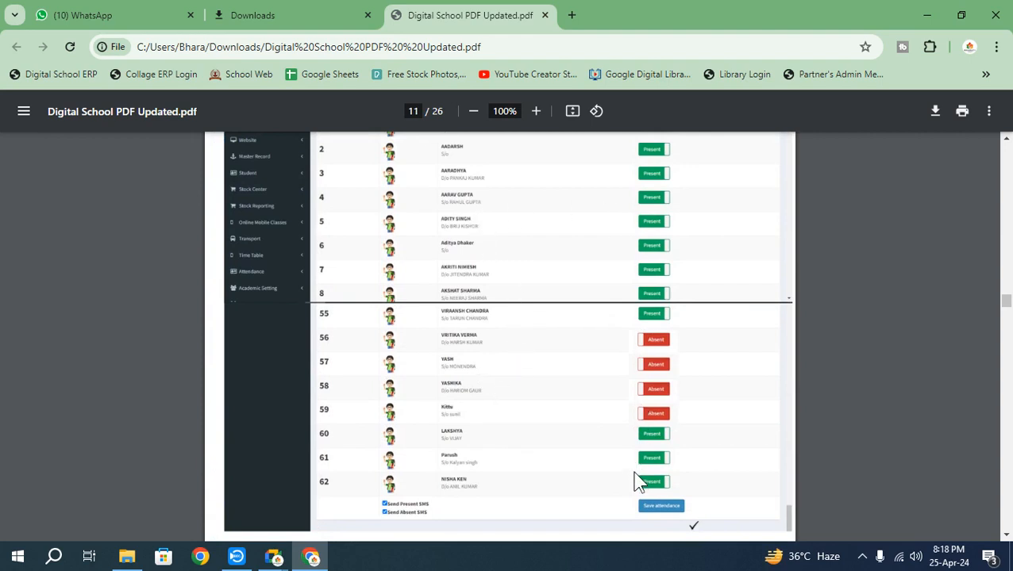
scroll(640, 476, "down", 2)
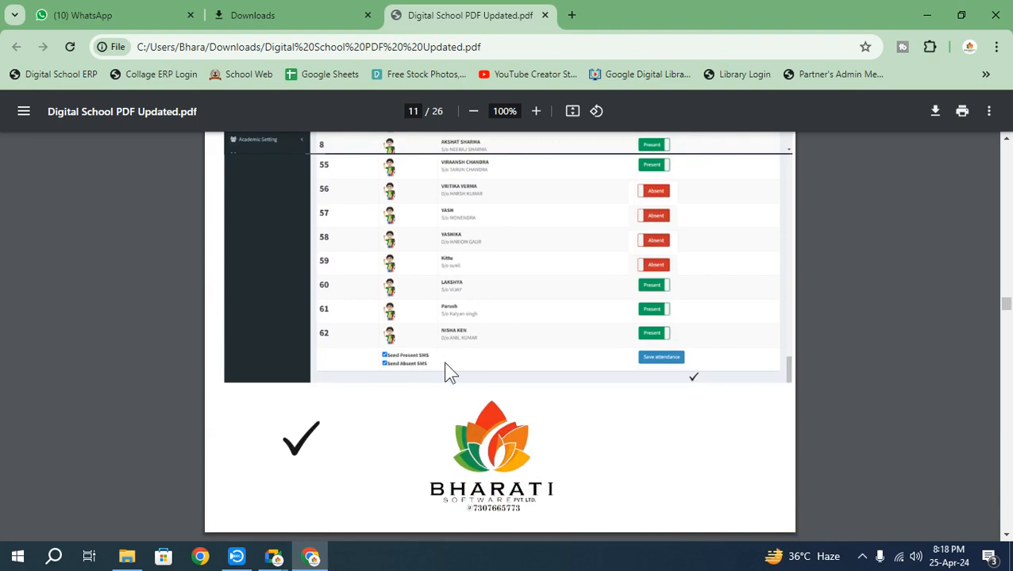
Review the Exam Control samples on page 12, covering both admit card formats and the exam desk slips
scroll(450, 373, "down", 3)
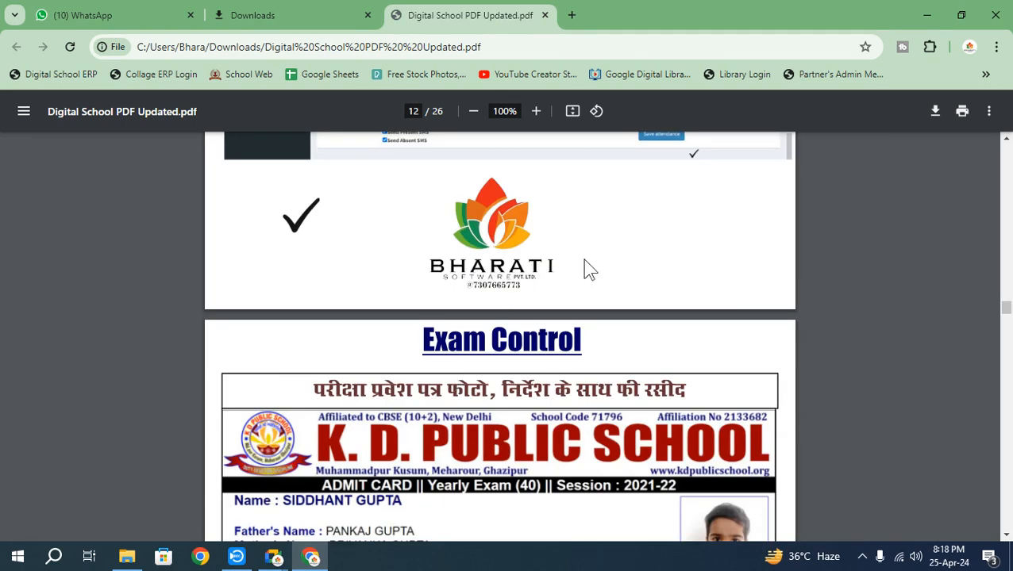
scroll(555, 285, "down", 4)
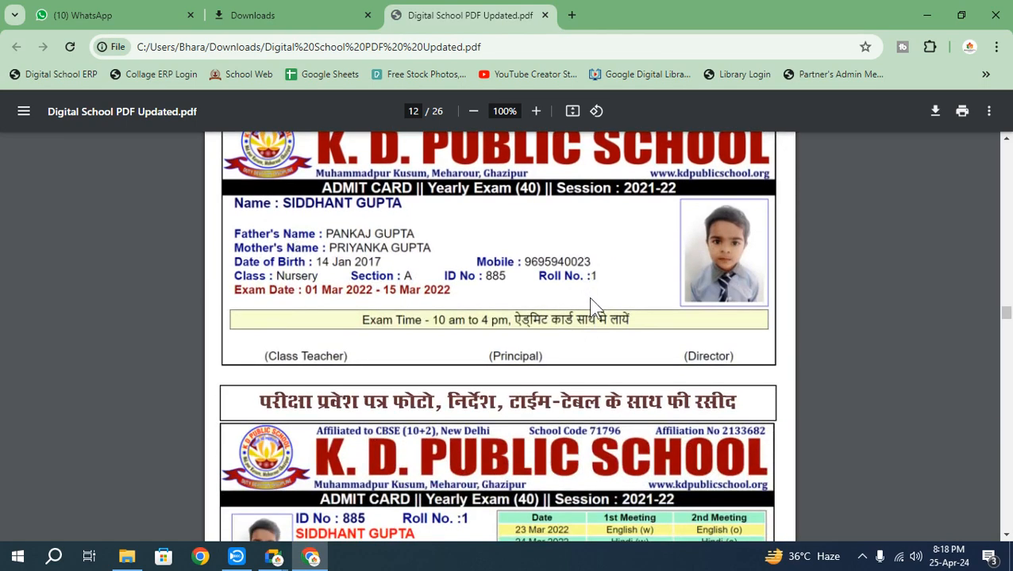
scroll(592, 318, "down", 2)
scroll(597, 333, "down", 1)
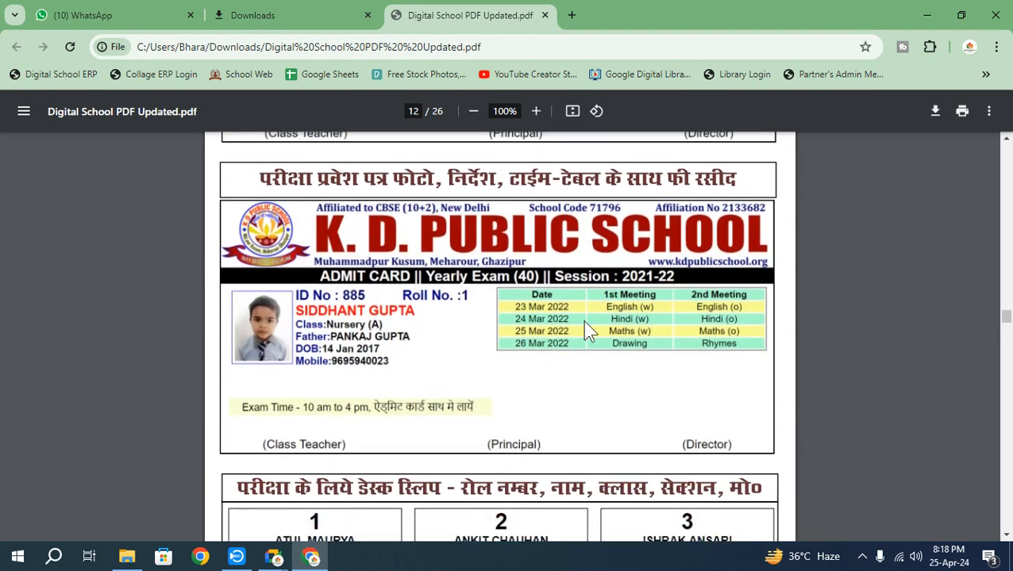
scroll(584, 329, "up", 5)
scroll(524, 341, "down", 8)
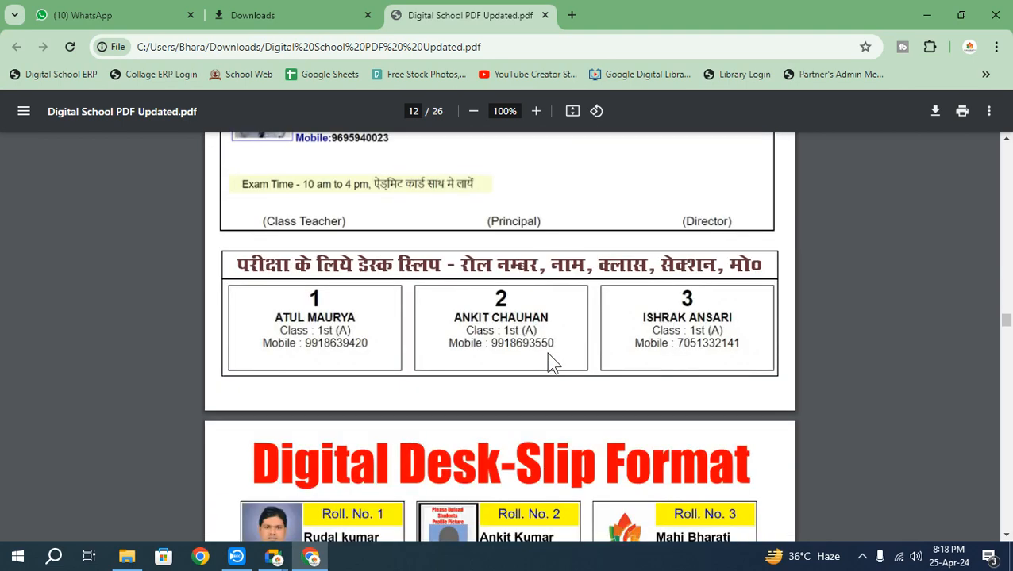
Compare the desk-slip formats on page 13, from the photo slips through Desk-Slip Format 2 to Formats 3 and 4
scroll(549, 362, "down", 3)
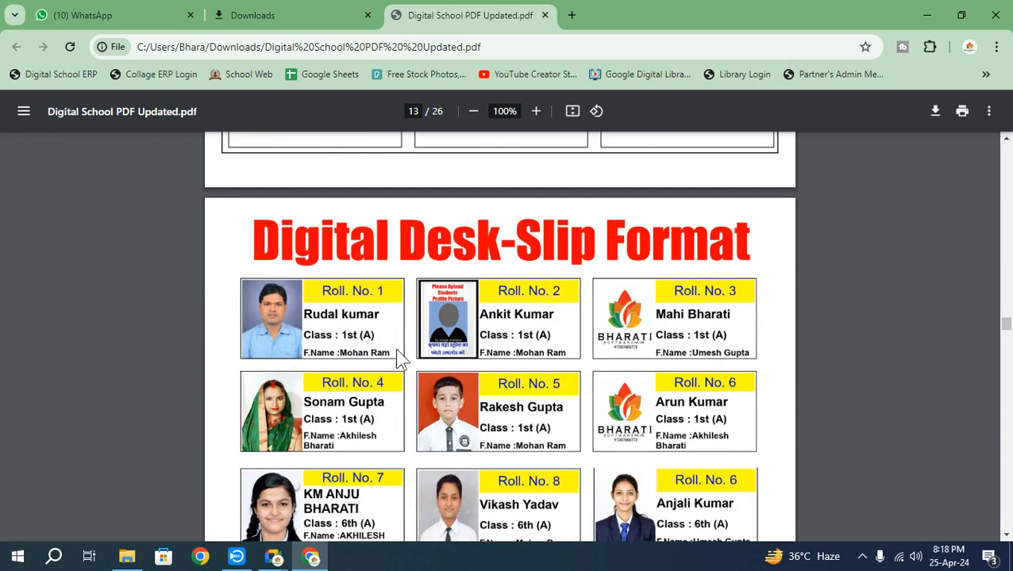
scroll(343, 359, "down", 2)
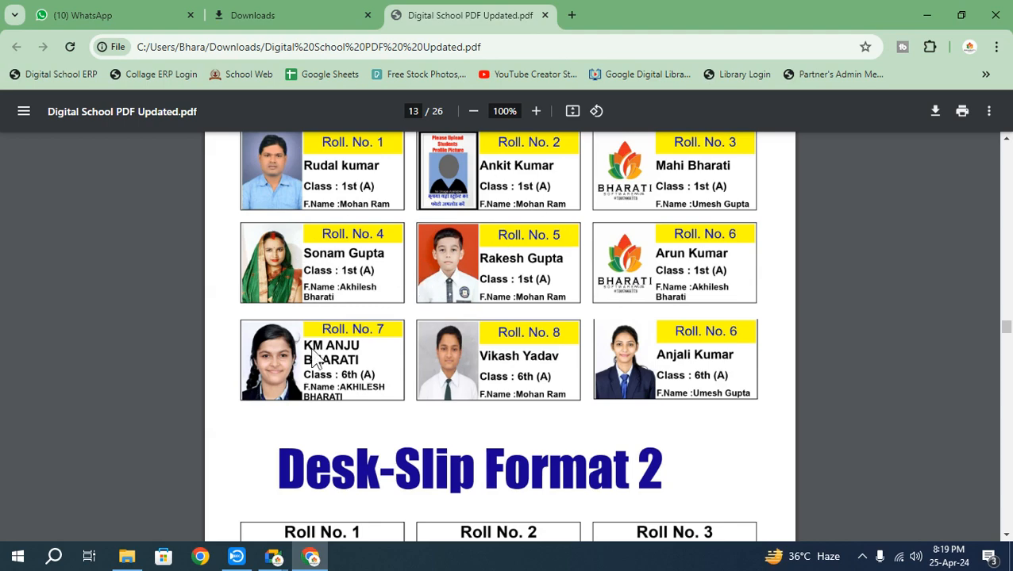
scroll(595, 337, "down", 2)
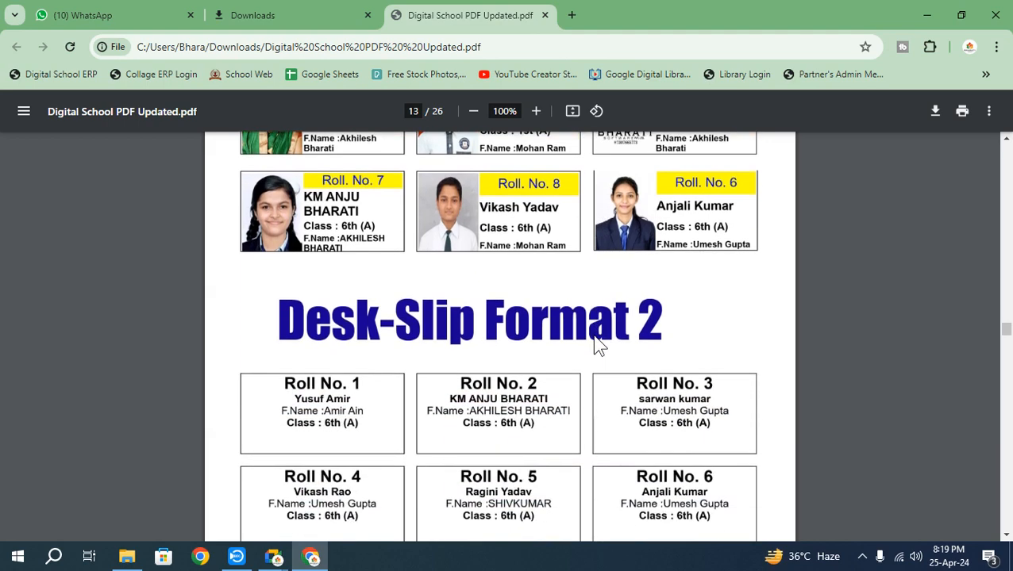
scroll(564, 309, "up", 3)
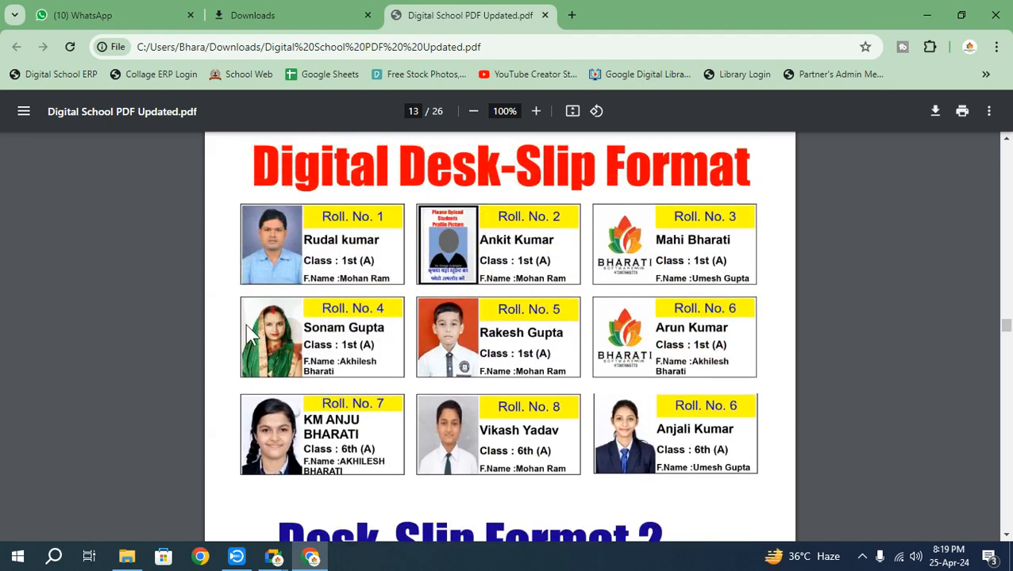
scroll(449, 361, "down", 5)
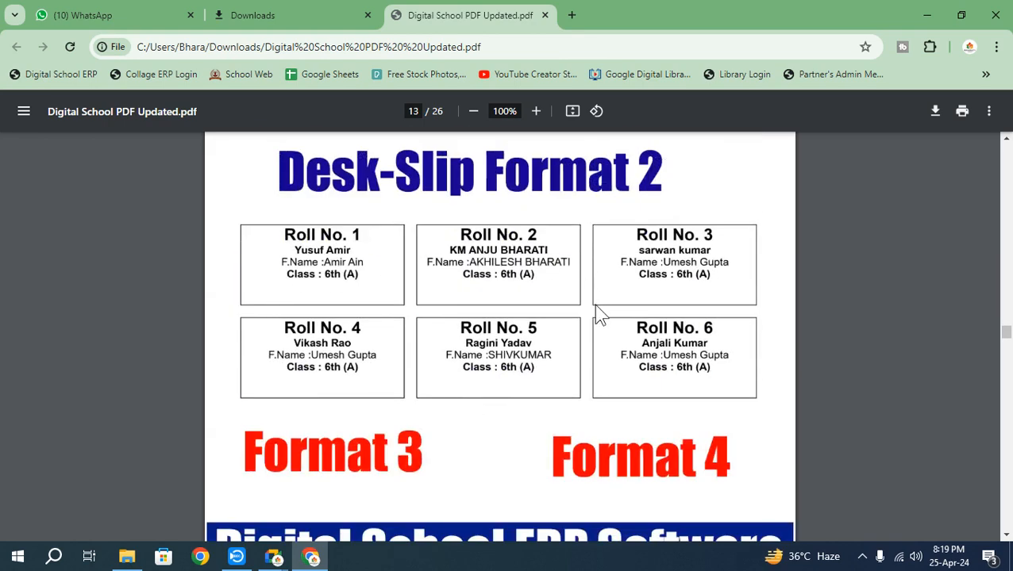
scroll(373, 361, "down", 2)
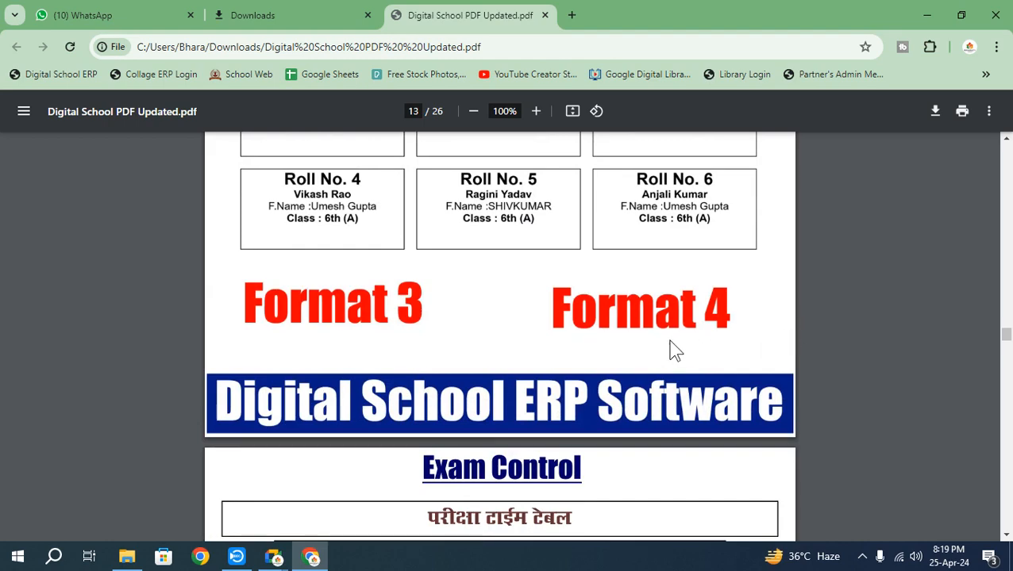
Review the Exam Control samples on page 14, covering the exam timetable and the single-exam result sheet
scroll(635, 372, "down", 1)
scroll(635, 370, "down", 3)
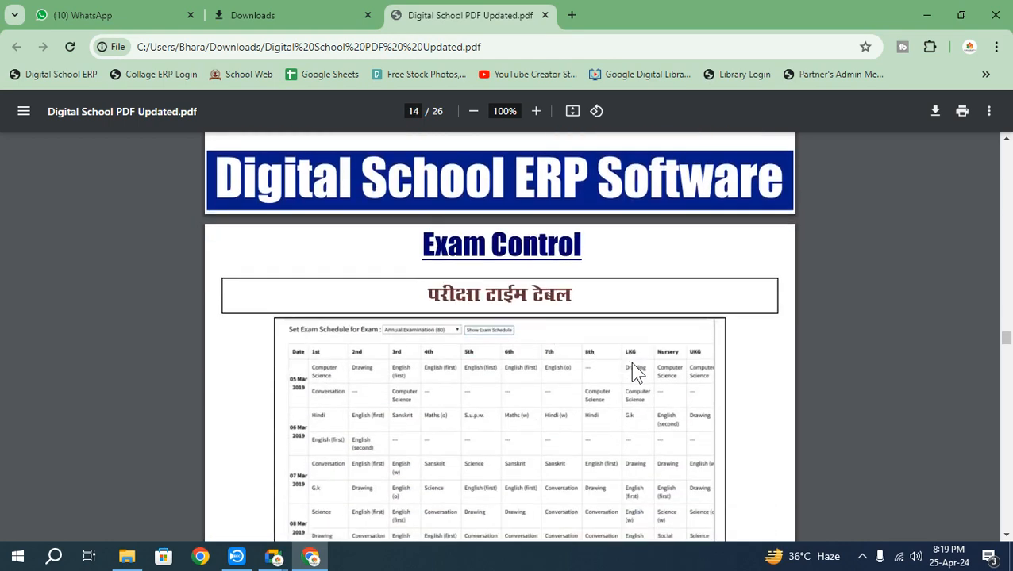
scroll(592, 399, "down", 5)
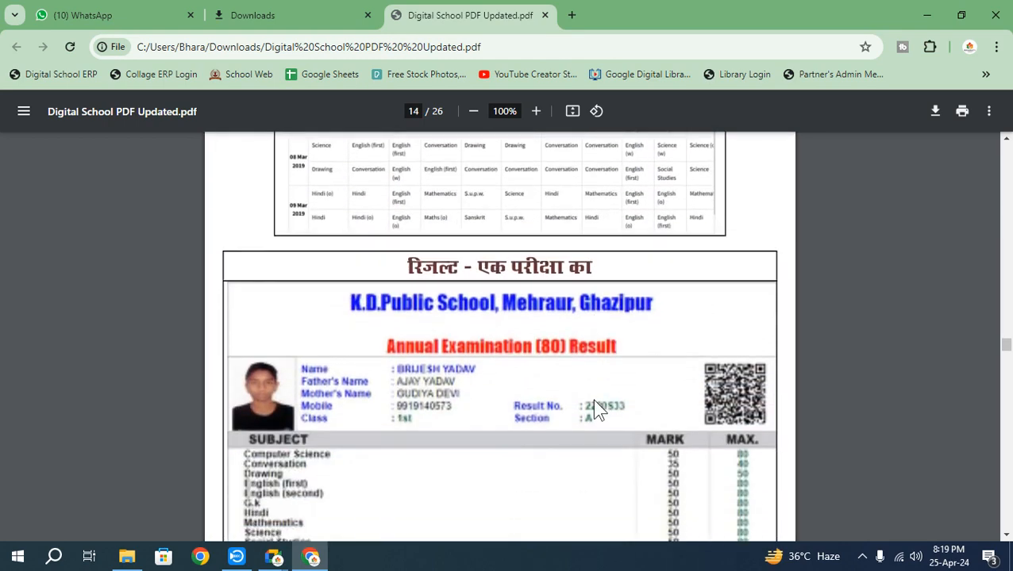
Examine the Result Management System page, covering the supported board formats and the CBSE Board Single Result Format on page 15
scroll(663, 333, "down", 4)
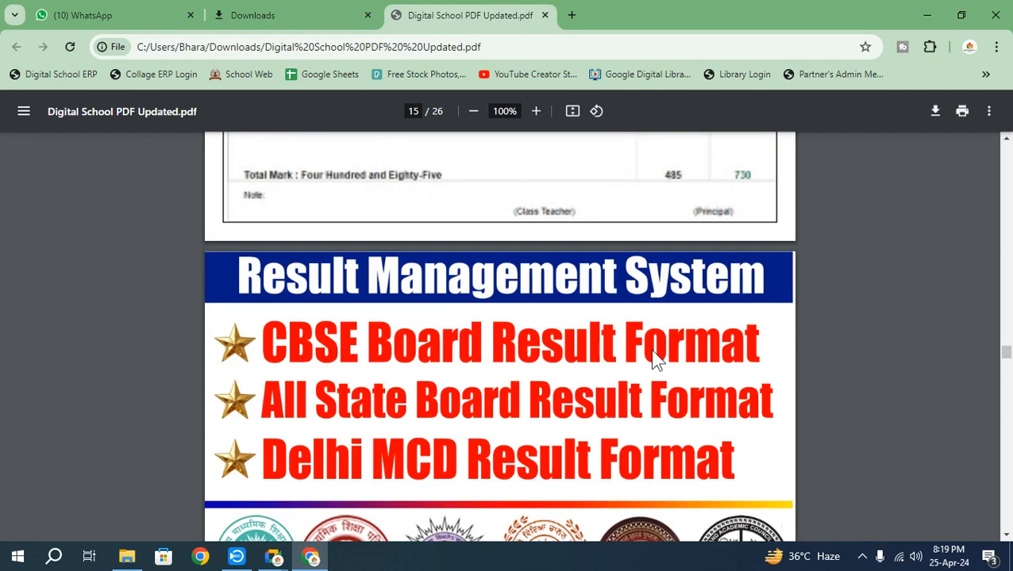
scroll(401, 349, "down", 1)
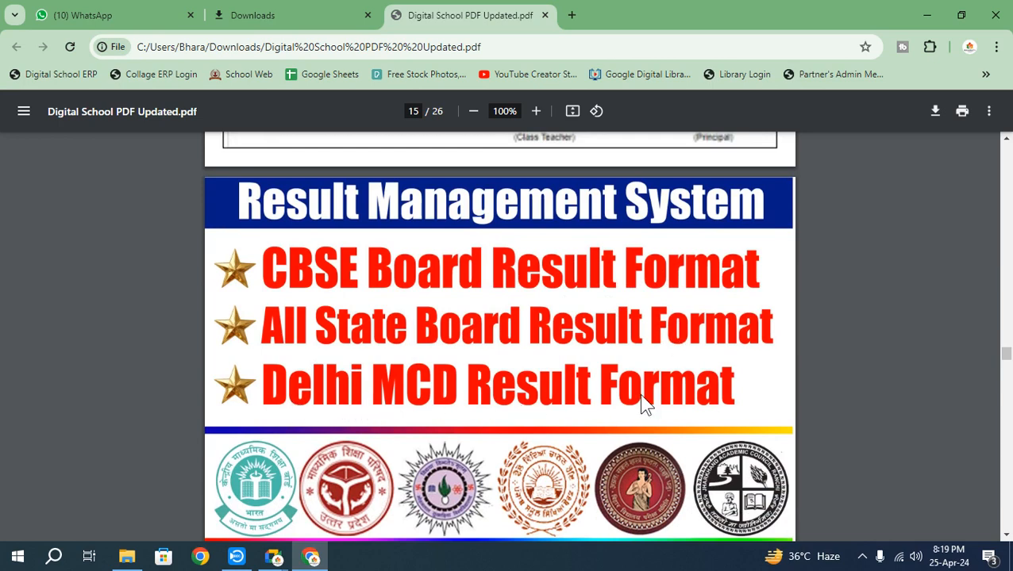
scroll(642, 407, "down", 3)
scroll(450, 367, "down", 2)
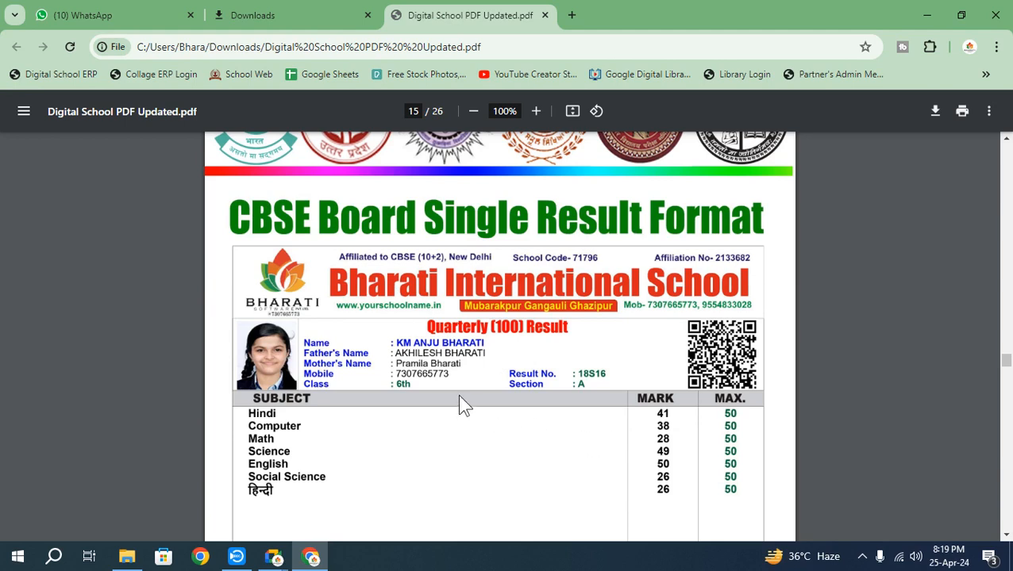
scroll(559, 366, "down", 2)
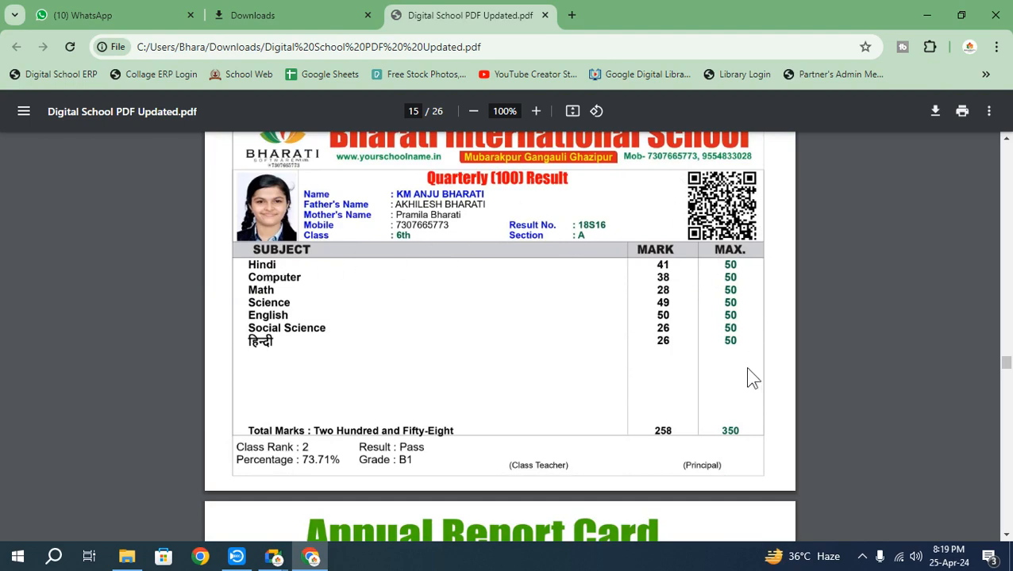
Examine the Annual Report Card on page 16 and compare it with the CBSE single quarterly result on page 15
scroll(749, 385, "down", 3)
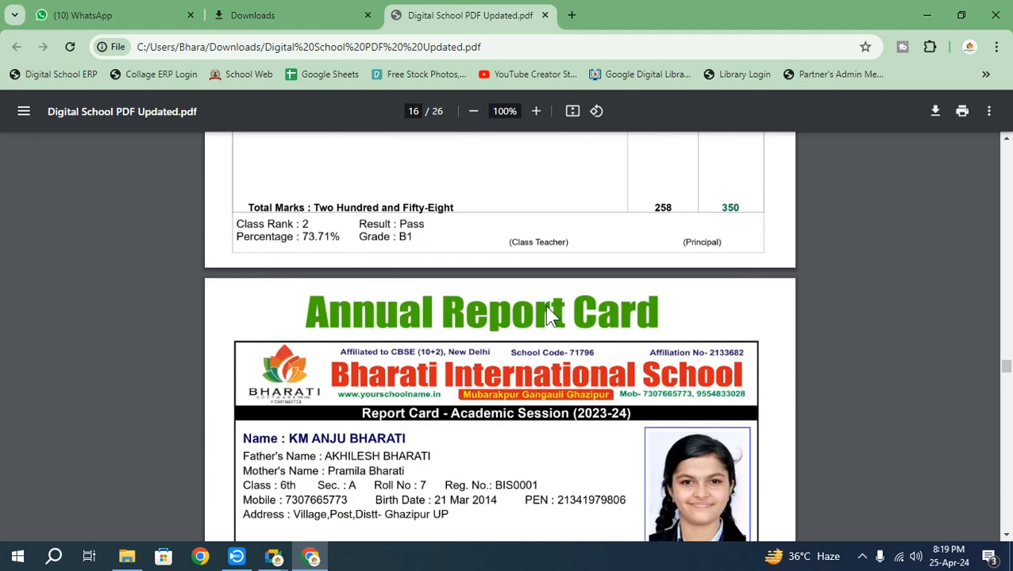
scroll(572, 325, "down", 2)
scroll(554, 330, "down", 4)
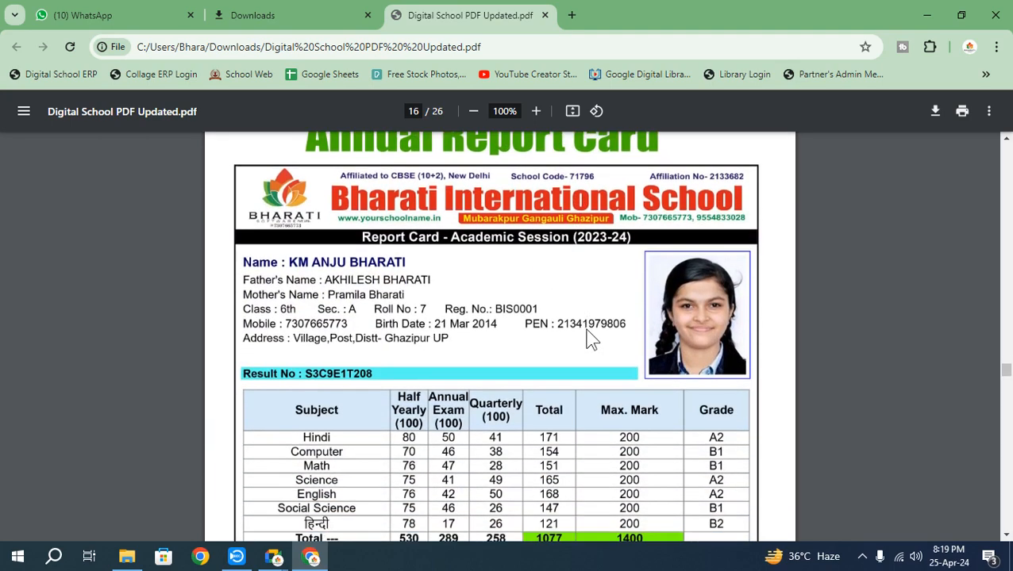
scroll(659, 353, "up", 4)
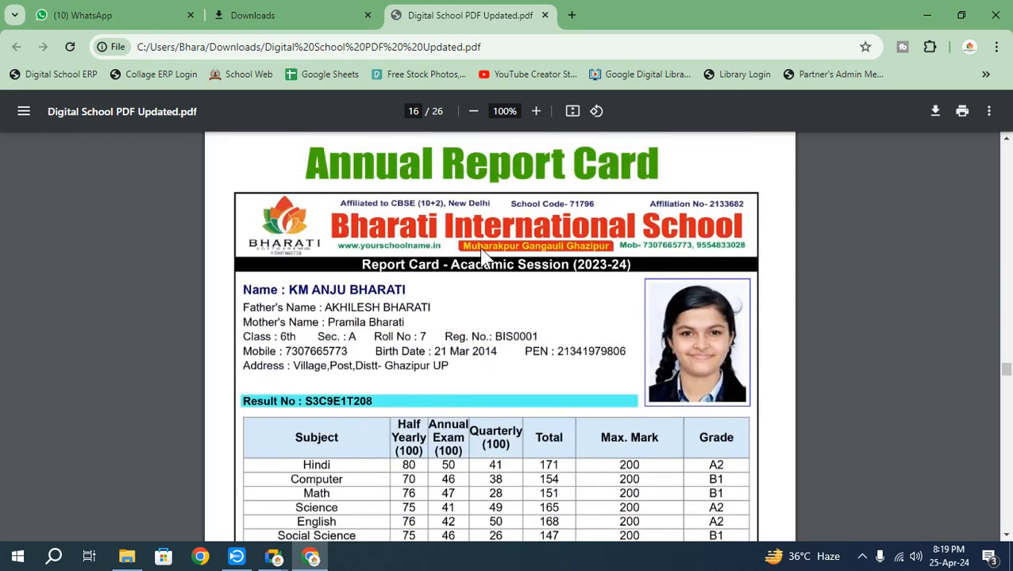
scroll(476, 254, "up", 11)
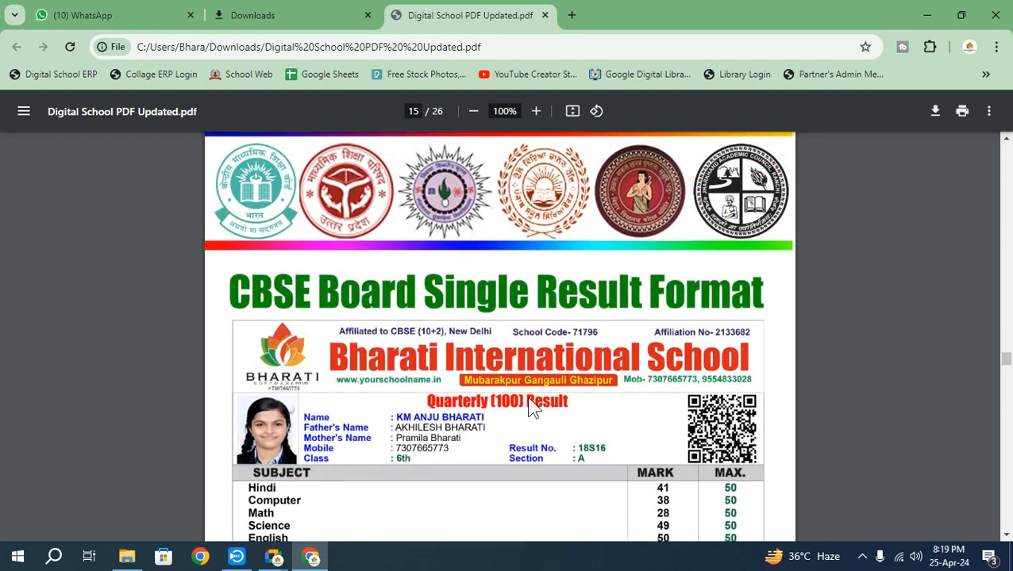
scroll(533, 409, "down", 3)
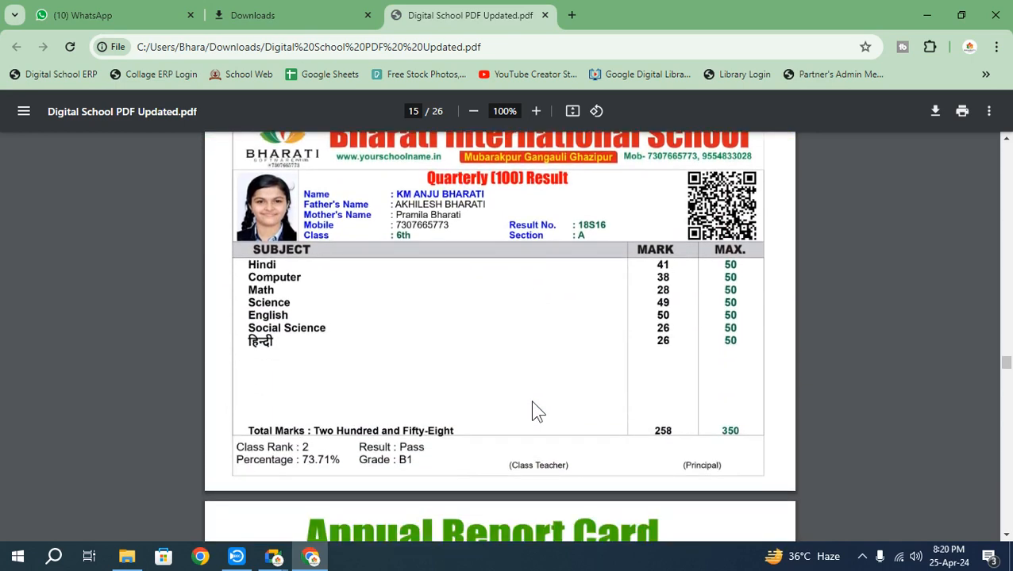
scroll(533, 411, "down", 7)
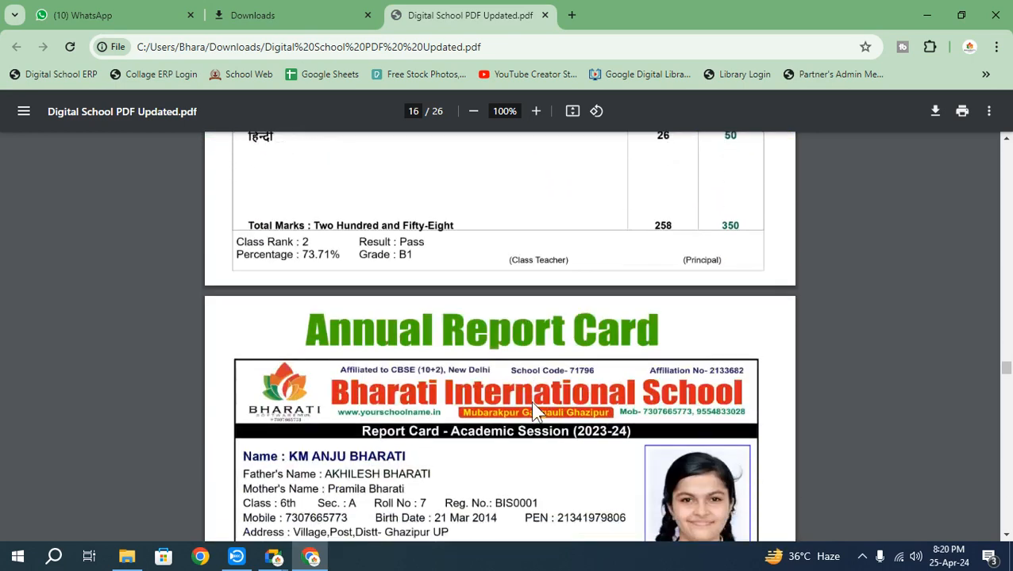
Examine the Term Result System report card on page 17, from the student details and term marks down to the signatures
scroll(593, 401, "down", 6)
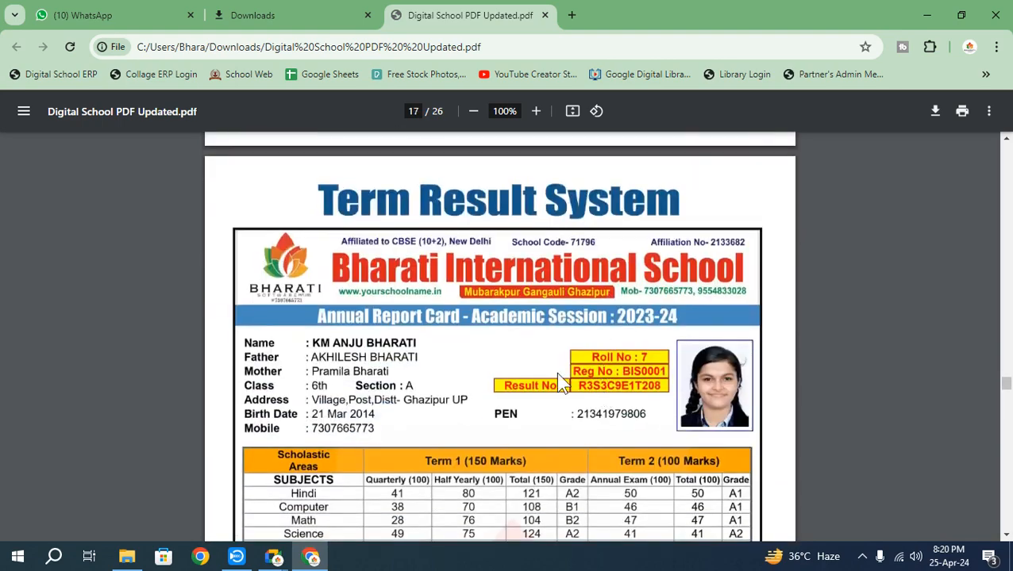
scroll(553, 387, "down", 2)
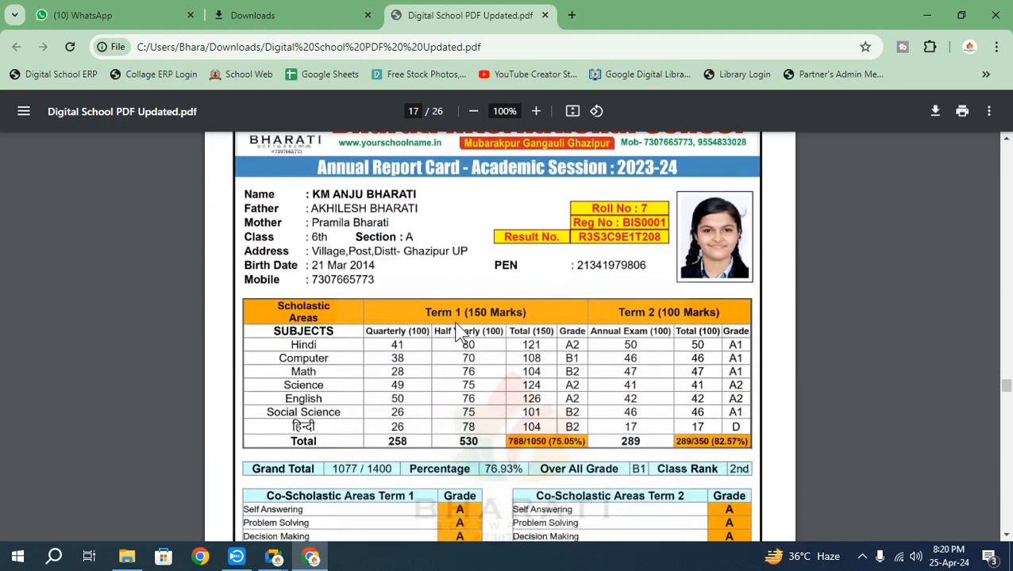
scroll(568, 310, "down", 4)
scroll(566, 305, "up", 4)
scroll(445, 300, "up", 2)
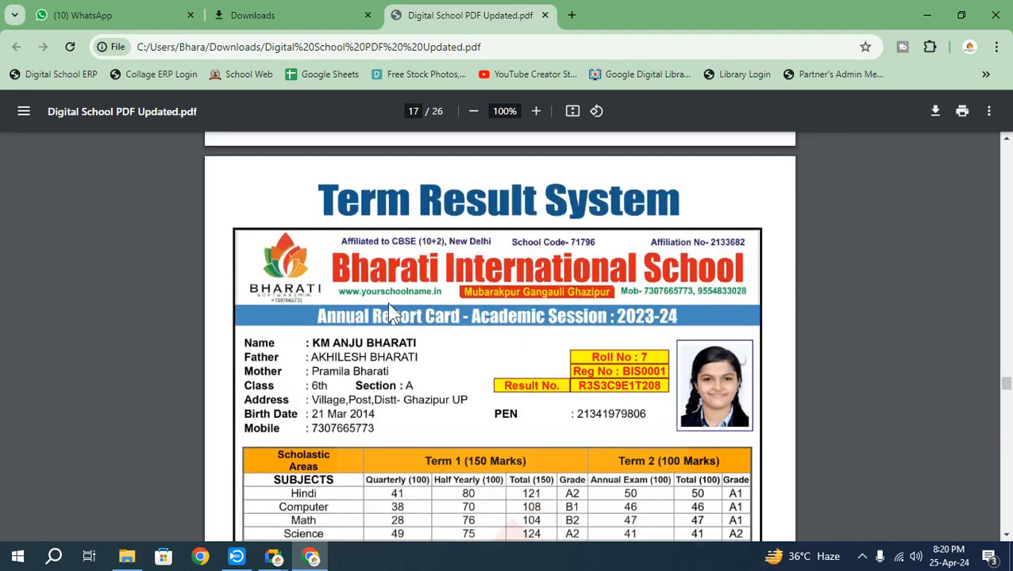
scroll(627, 365, "down", 3)
scroll(591, 399, "down", 1)
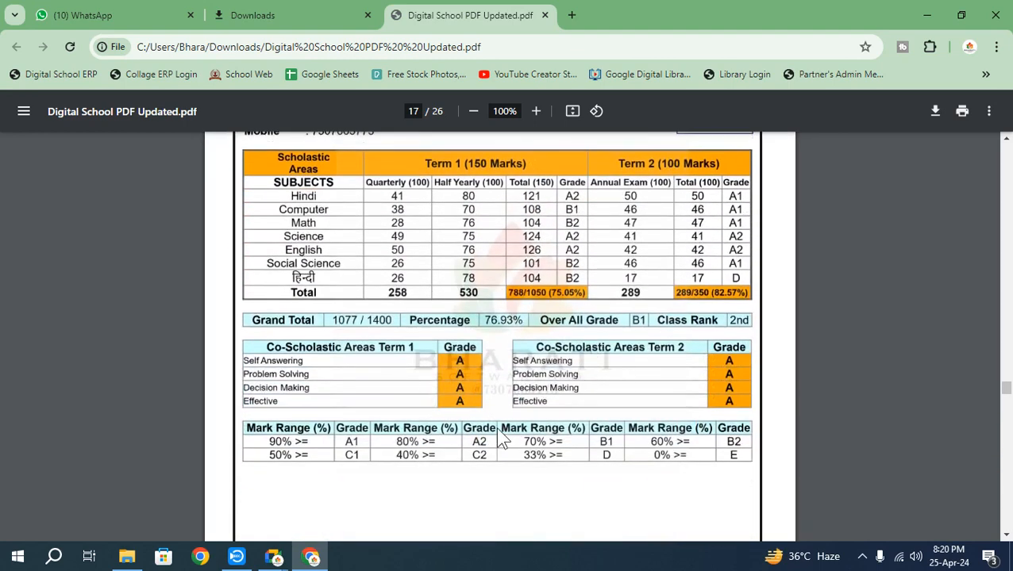
scroll(555, 364, "down", 5)
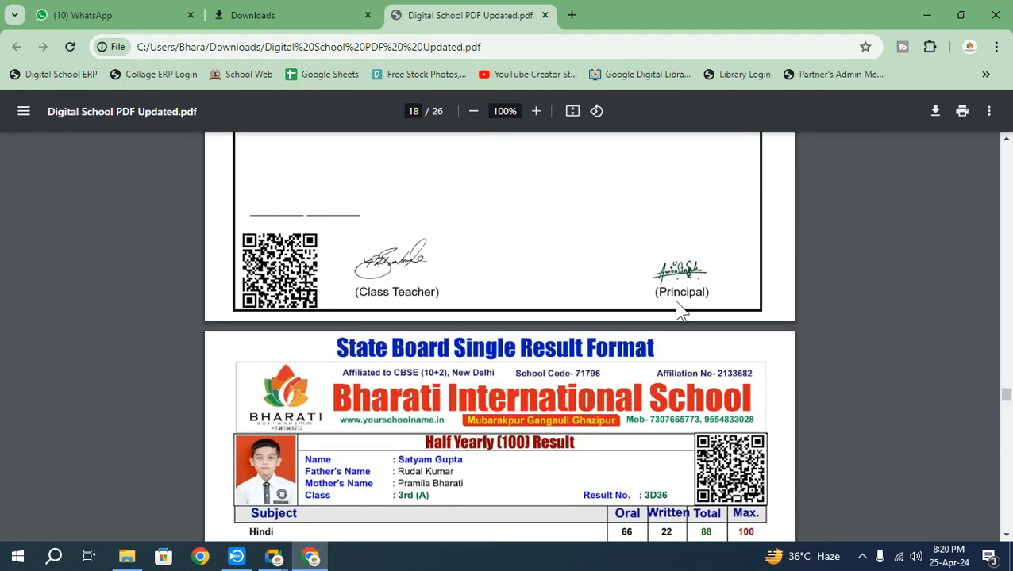
Review the State Board Single Result Format and the State Board Final Result Format on page 18
scroll(577, 307, "down", 1)
scroll(577, 307, "down", 1)
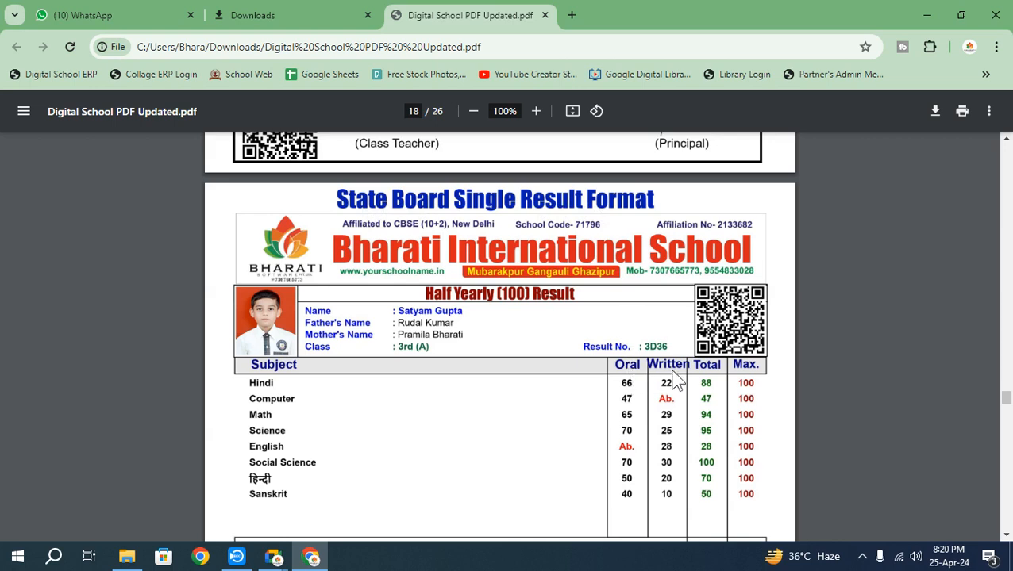
scroll(657, 386, "down", 1)
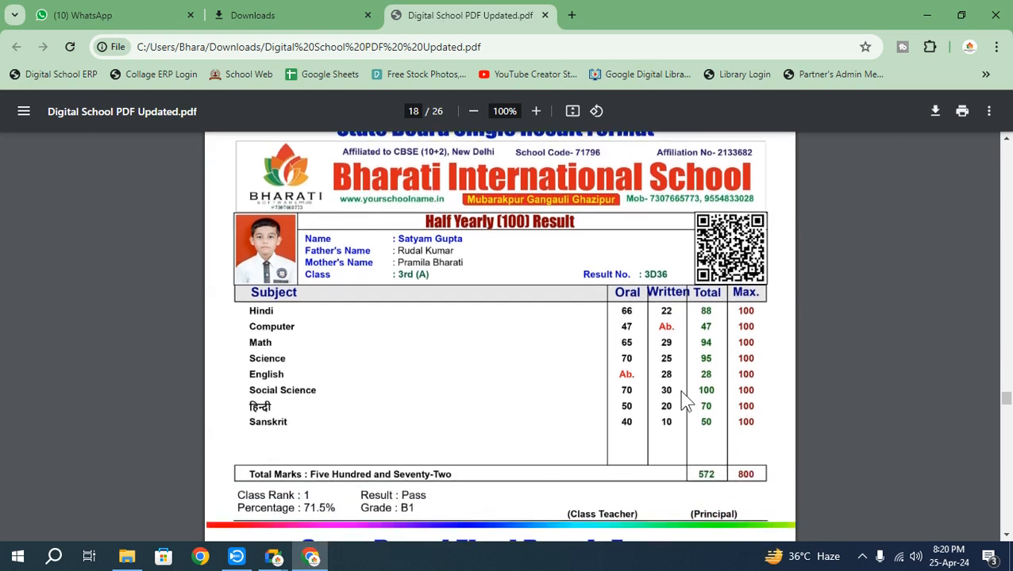
scroll(467, 397, "down", 1)
scroll(468, 393, "down", 4)
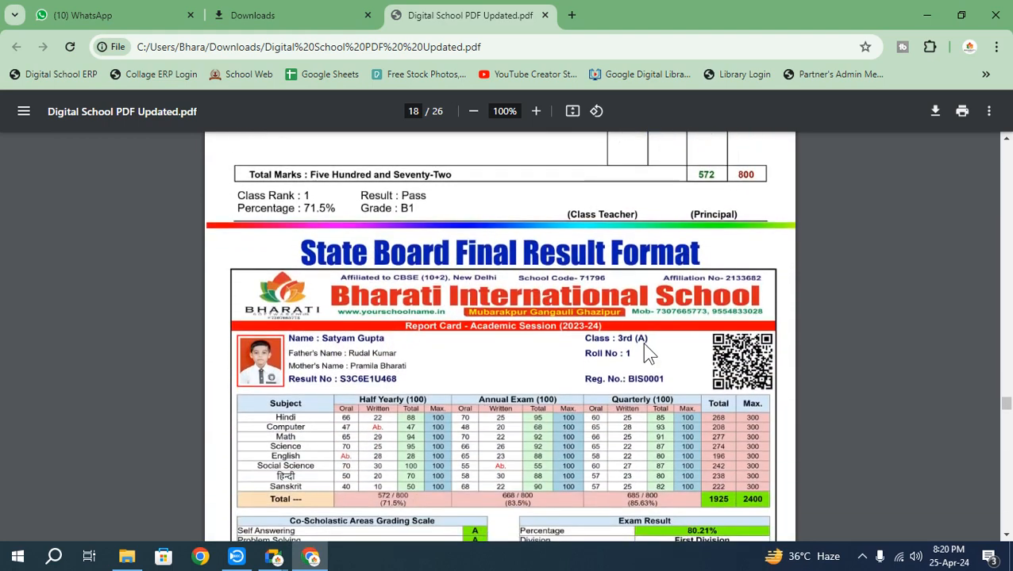
Review the Top 10 / Top 3 class topper list for the notice board on page 19
scroll(558, 361, "down", 8)
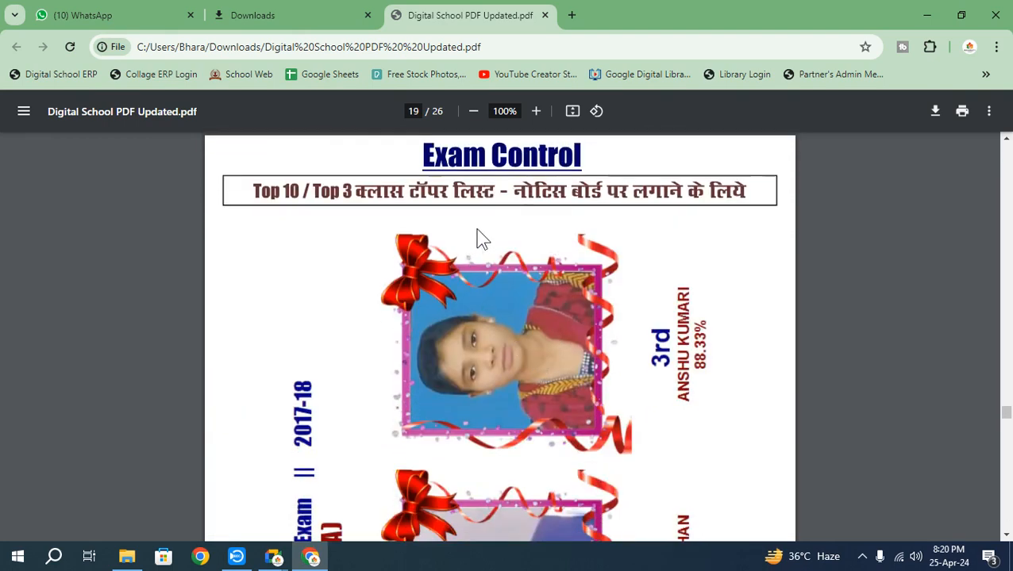
scroll(484, 254, "down", 1)
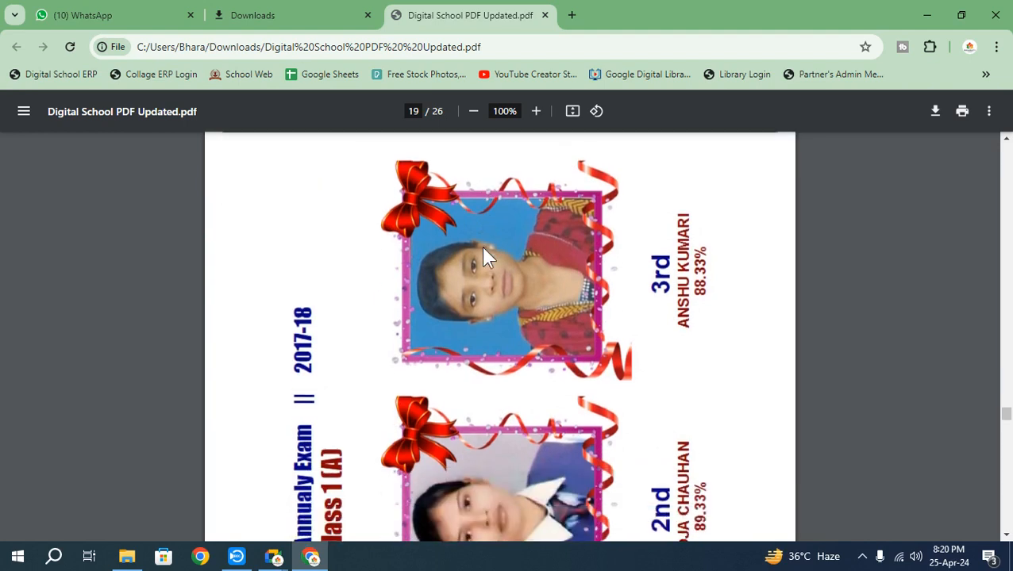
scroll(486, 358, "down", 2)
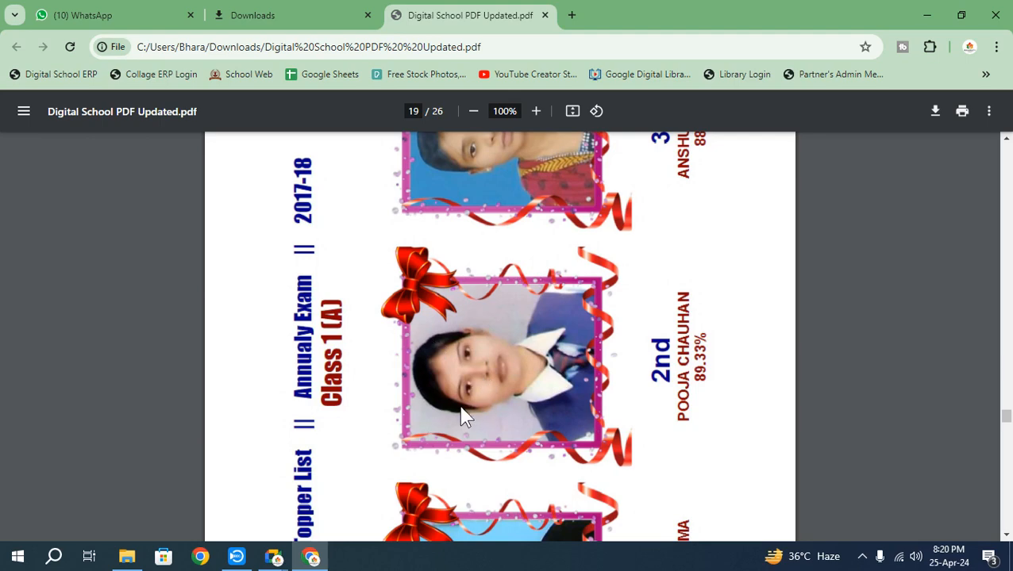
scroll(455, 406, "down", 3)
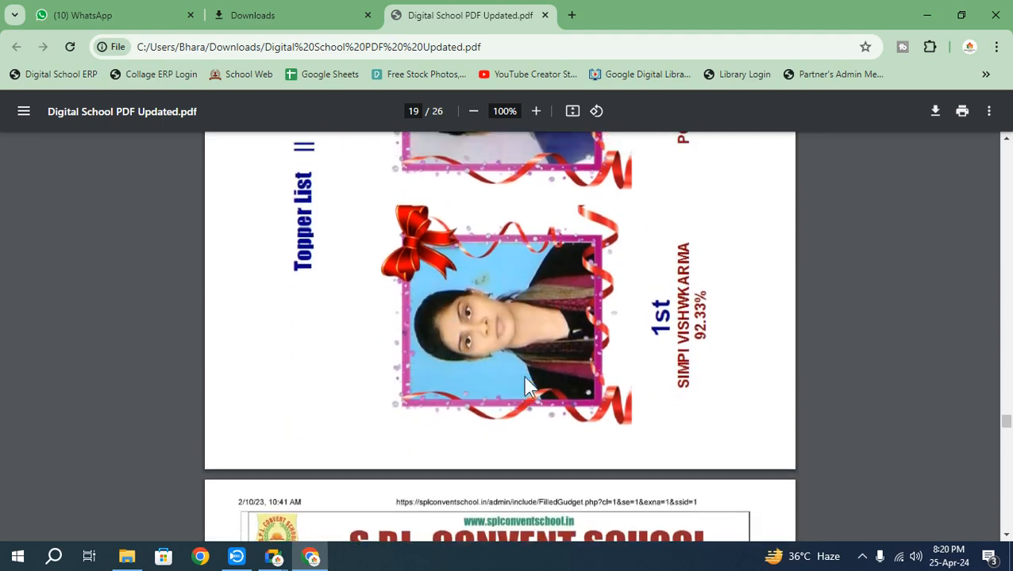
scroll(473, 403, "up", 7)
scroll(526, 370, "down", 8)
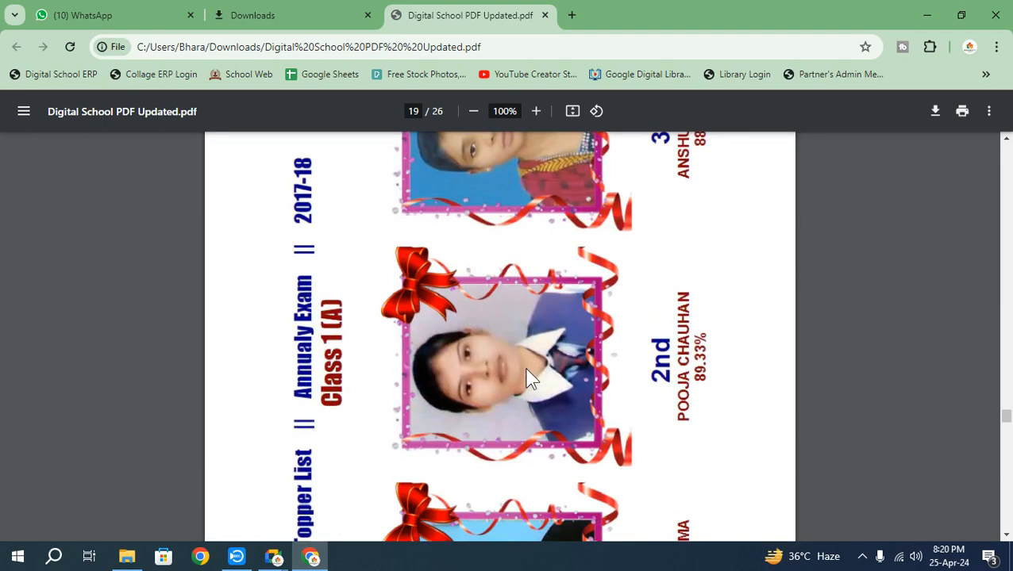
Review the Half Yearly class marks list on page 20 and continue past the website features to the Smart Card Attendance System on page 22
scroll(514, 379, "down", 2)
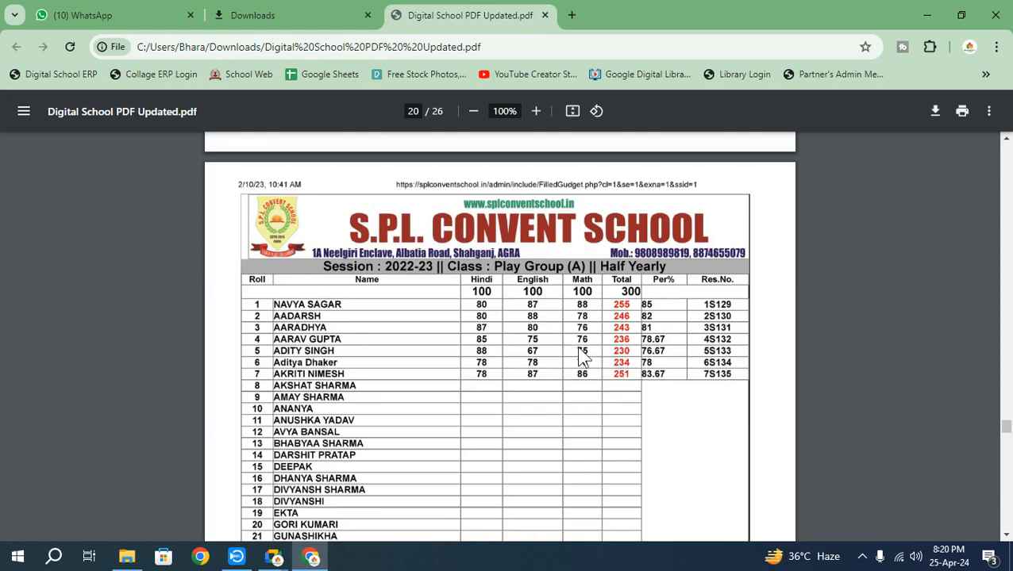
scroll(594, 380, "down", 2)
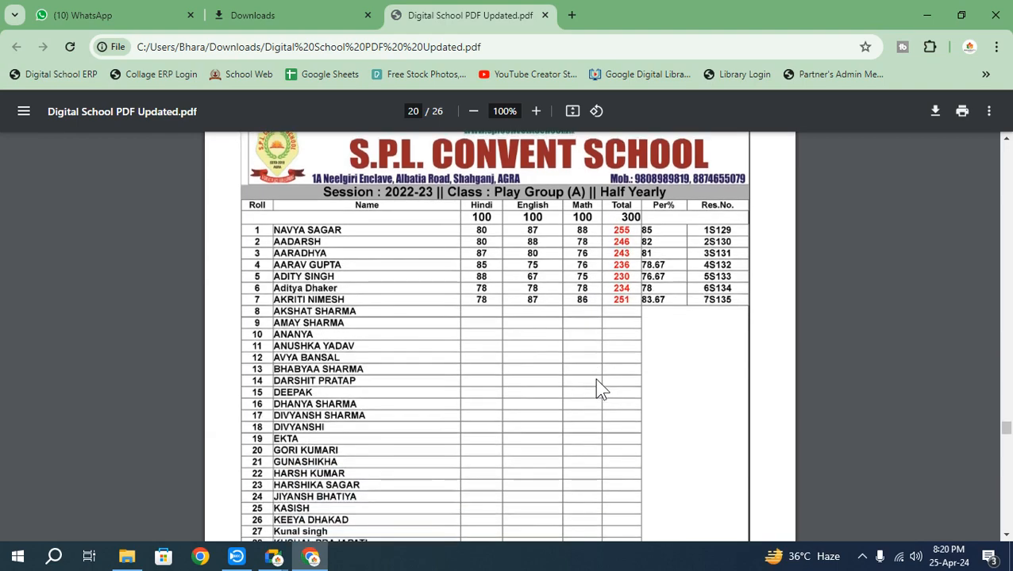
scroll(599, 285, "down", 12)
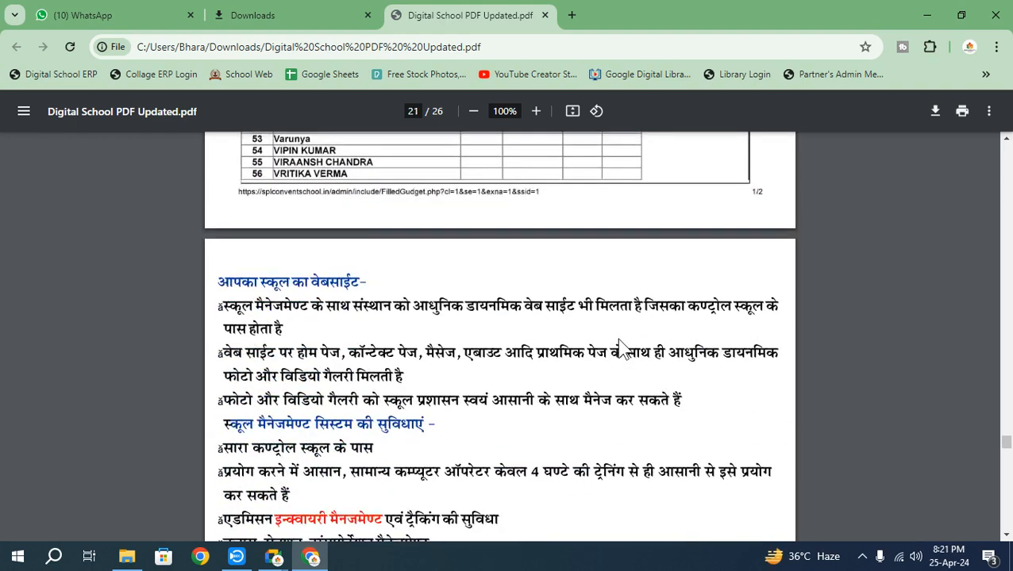
scroll(594, 349, "down", 10)
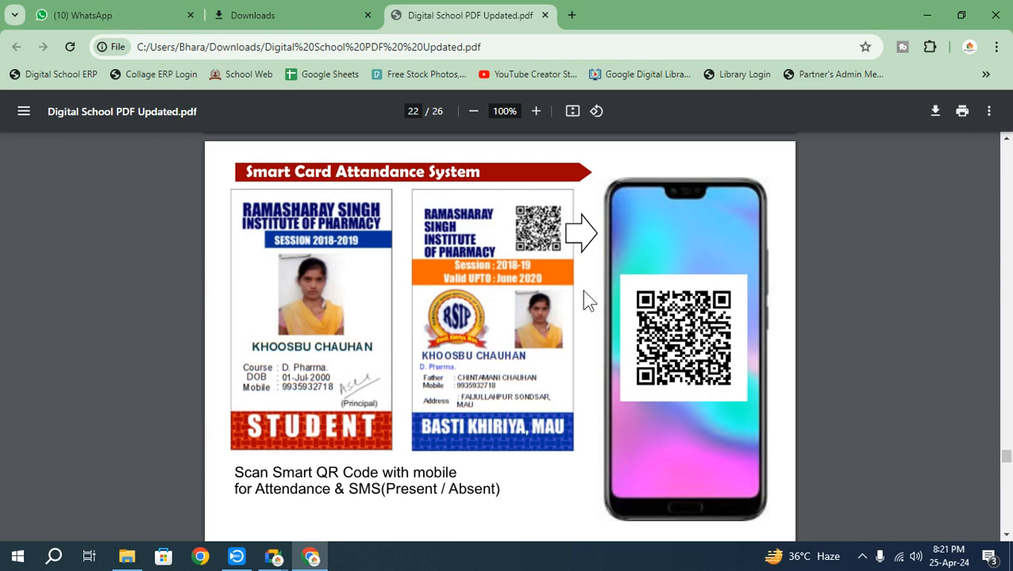
Review the Staff Salary Management System slip on page 22 and the Complete Accounting System with its Receipt Voucher on page 23
scroll(425, 312, "down", 5)
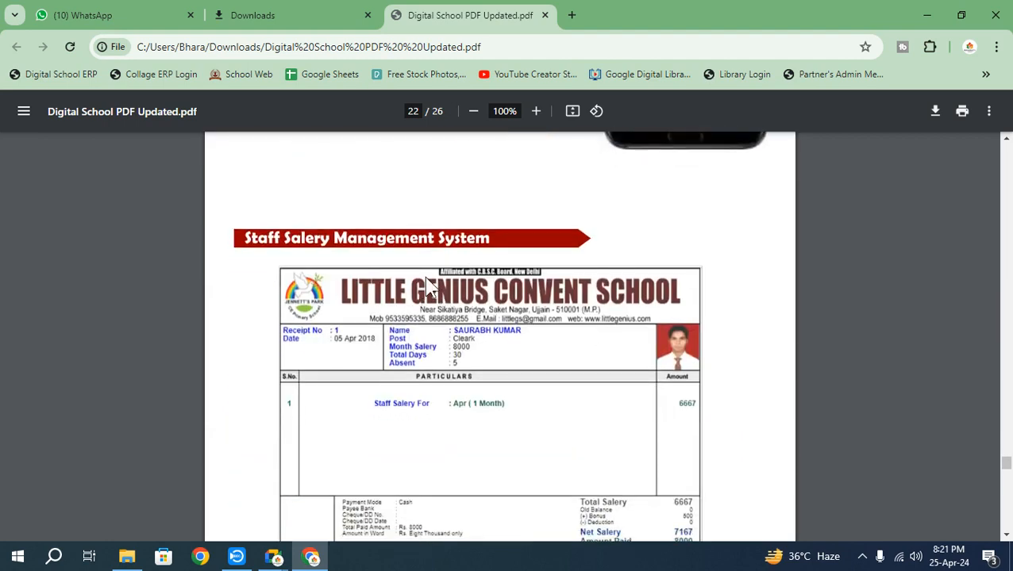
scroll(424, 312, "up", 4)
scroll(561, 317, "down", 6)
scroll(566, 323, "down", 1)
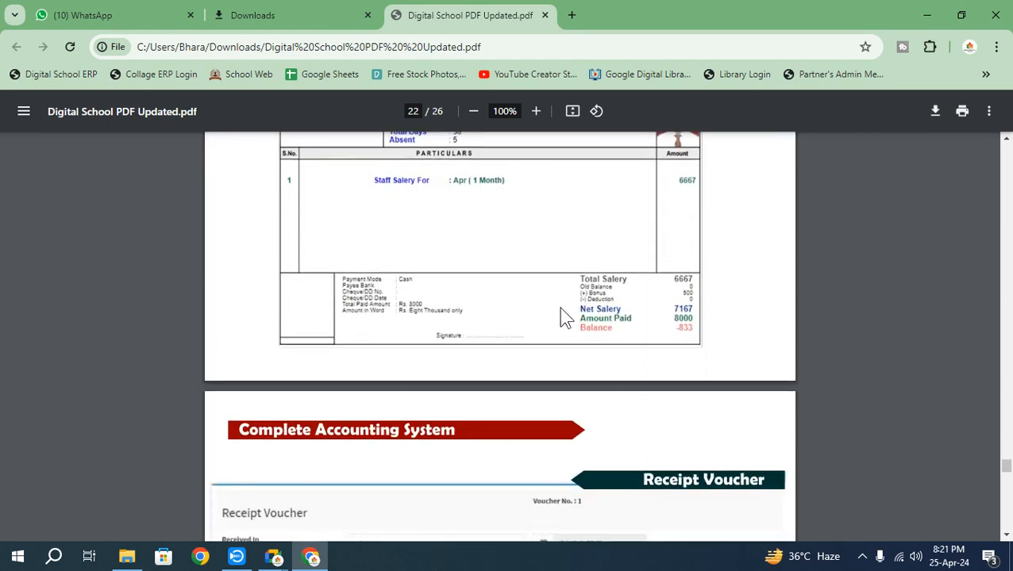
scroll(565, 318, "up", 2)
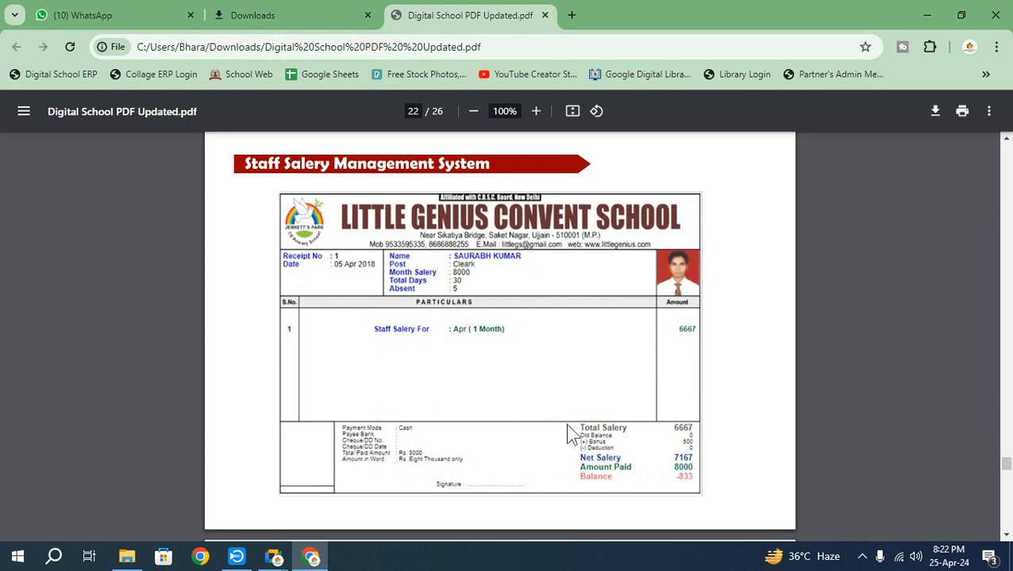
scroll(567, 434, "down", 5)
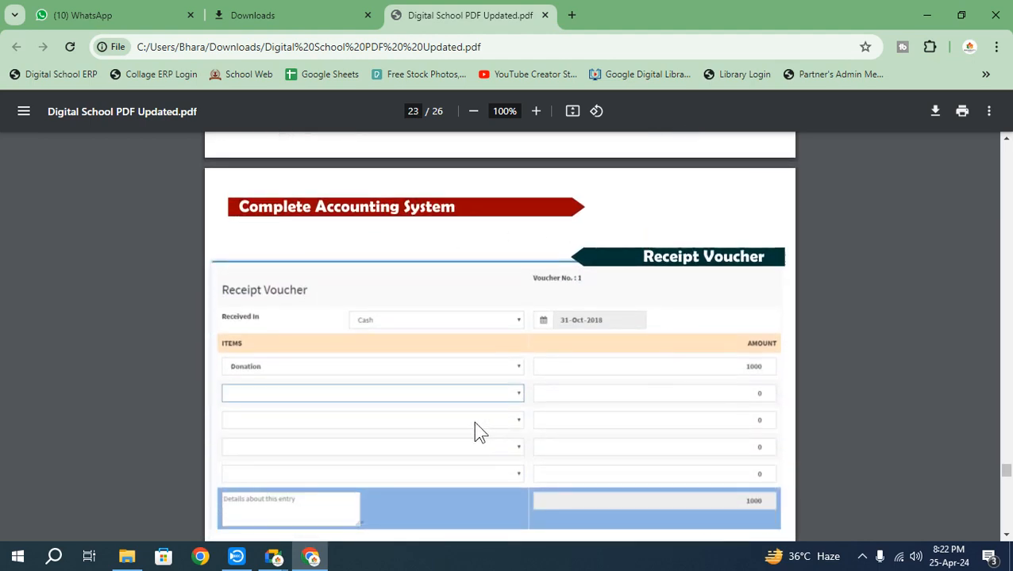
scroll(506, 419, "down", 5)
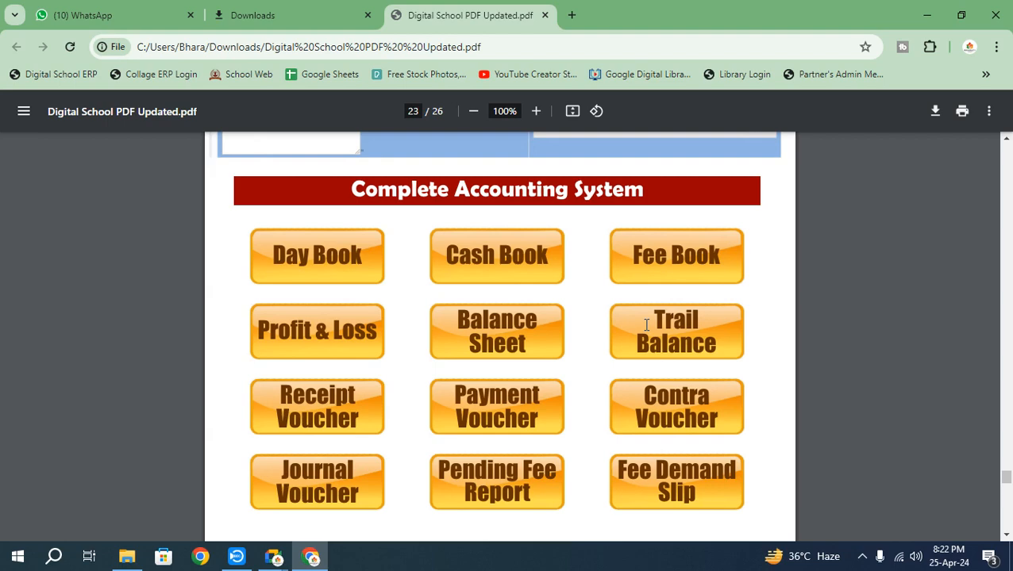
Review the CBSE TC Format on page 24 and the State Board TC Format on page 25, continuing to the closing page
scroll(647, 325, "down", 7)
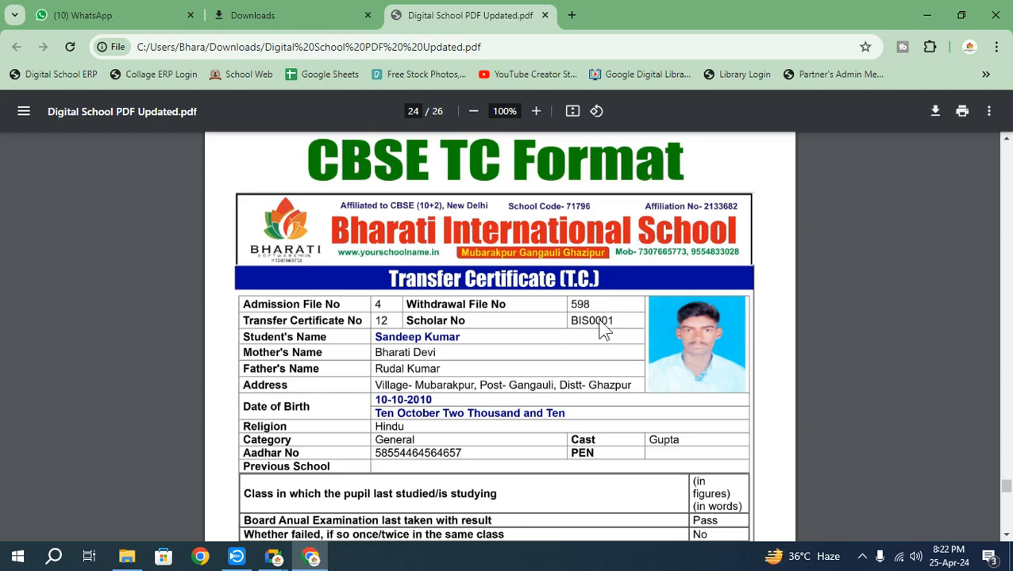
scroll(438, 406, "down", 1)
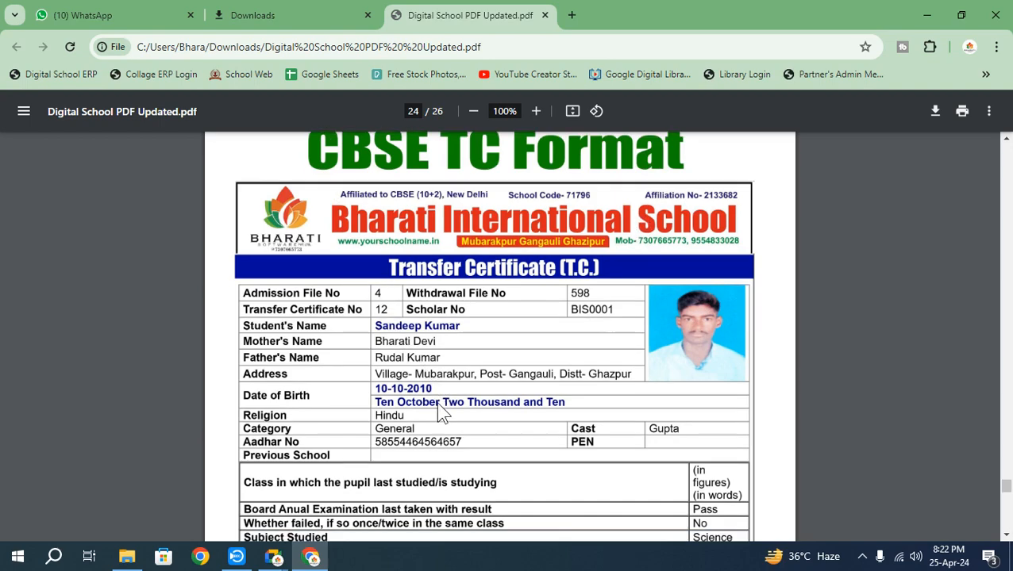
scroll(442, 412, "down", 3)
scroll(467, 402, "up", 3)
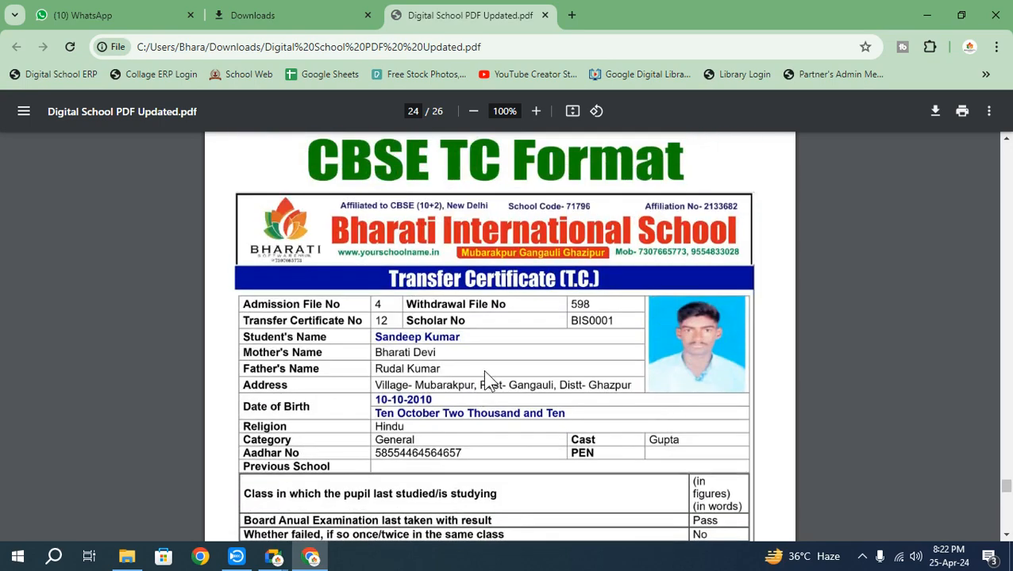
scroll(507, 378, "down", 5)
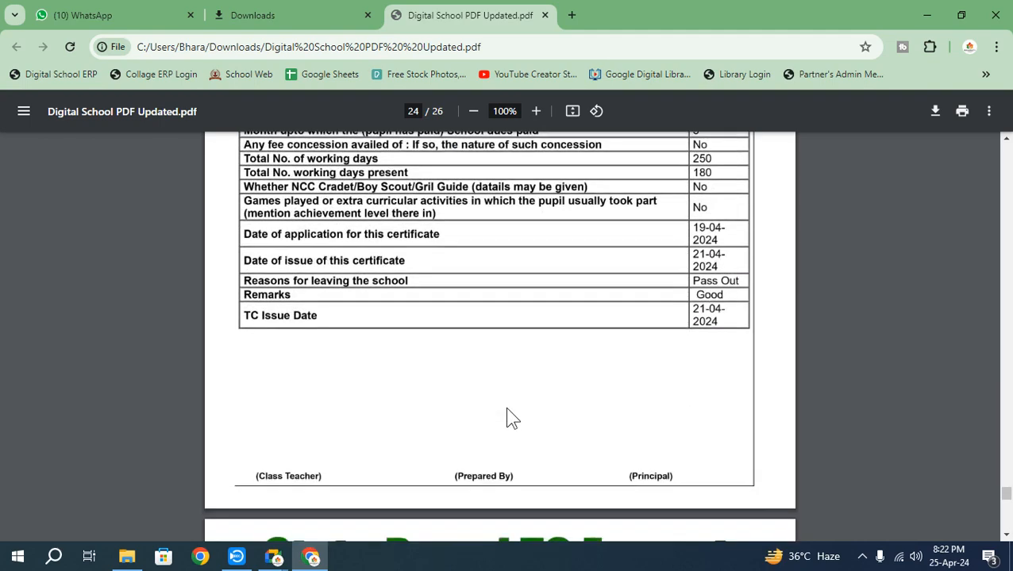
scroll(507, 409, "down", 3)
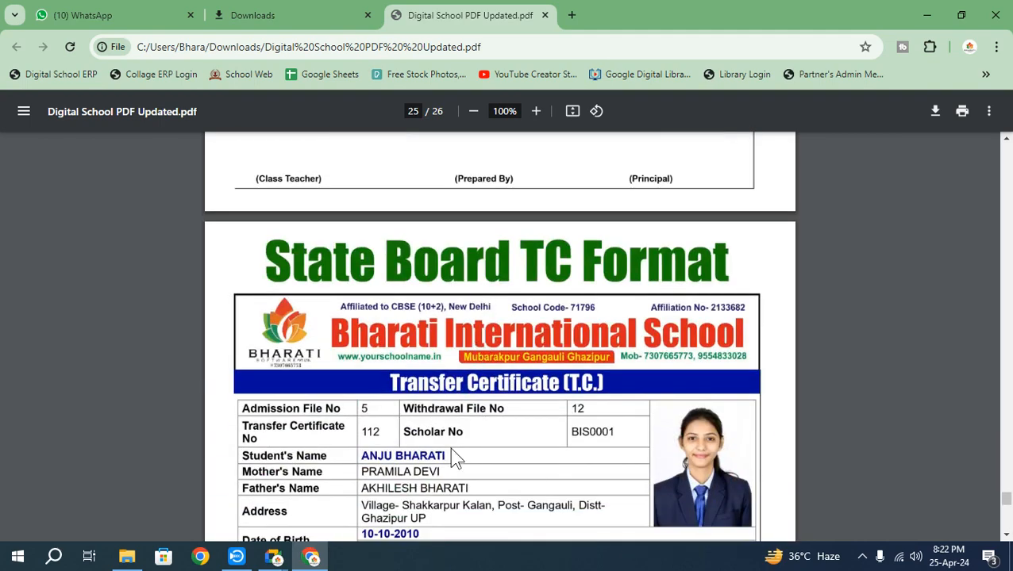
scroll(452, 450, "down", 4)
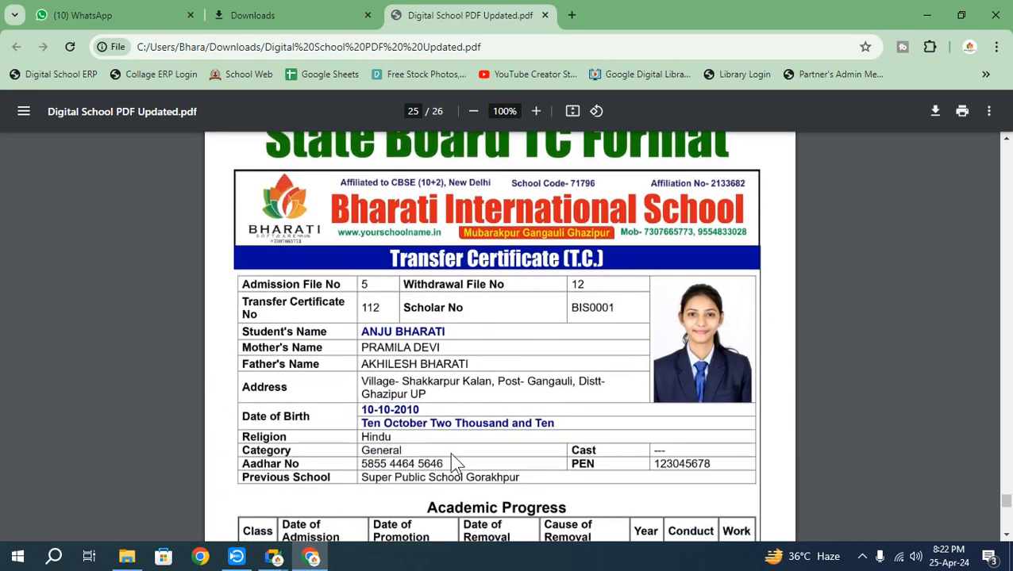
scroll(548, 421, "down", 8)
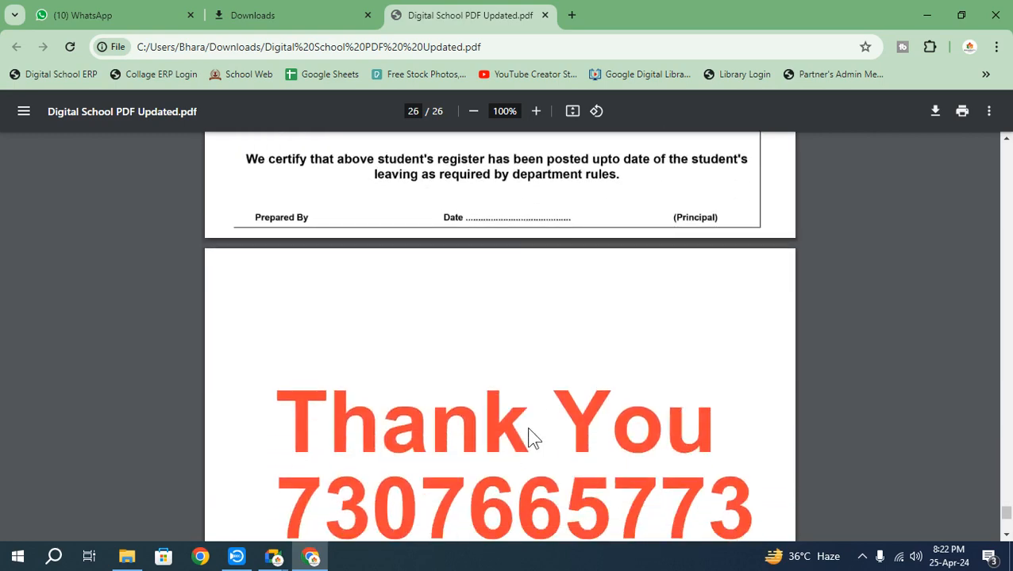
scroll(533, 447, "up", 4)
Open the bookmarked School Web demo site in a new tab and show its home page in full screen
left_click(572, 16)
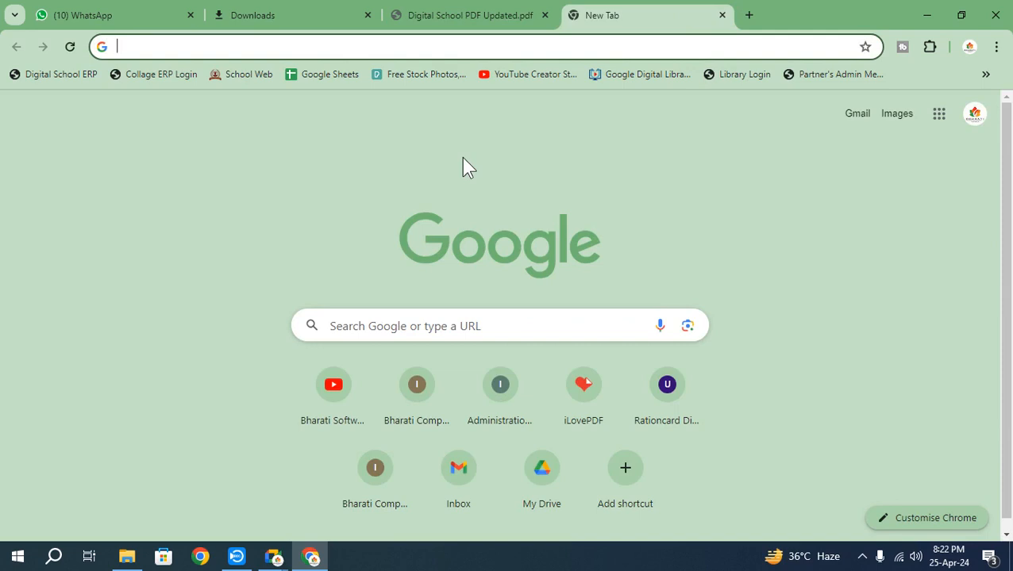
left_click(239, 562)
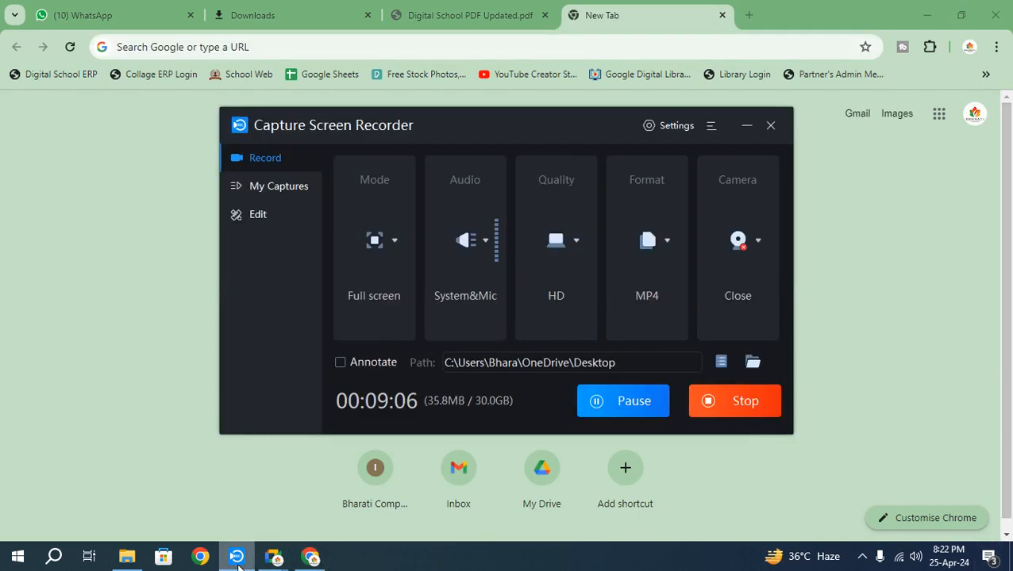
left_click(890, 410)
left_click(231, 91)
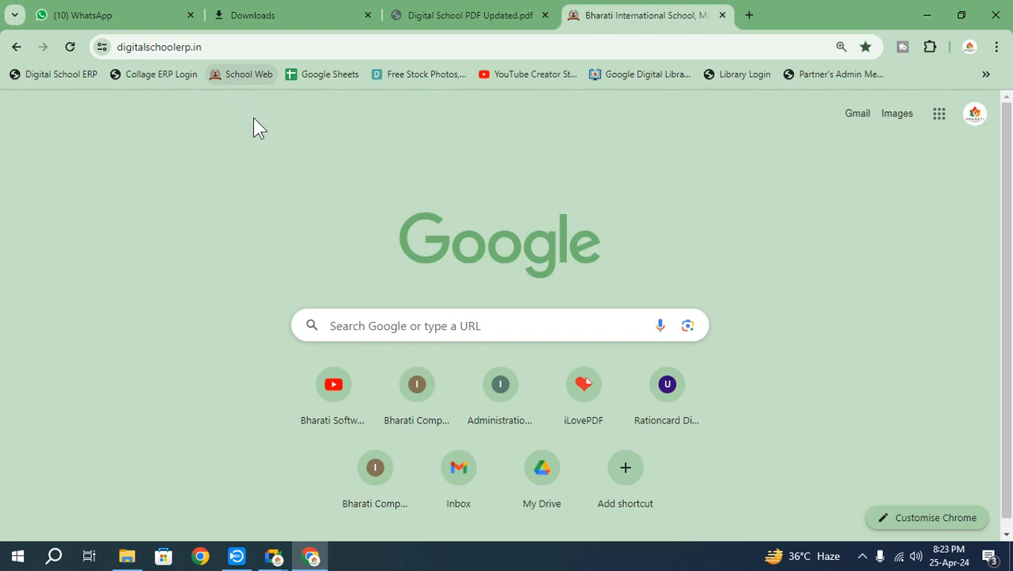
scroll(683, 238, "down", 2)
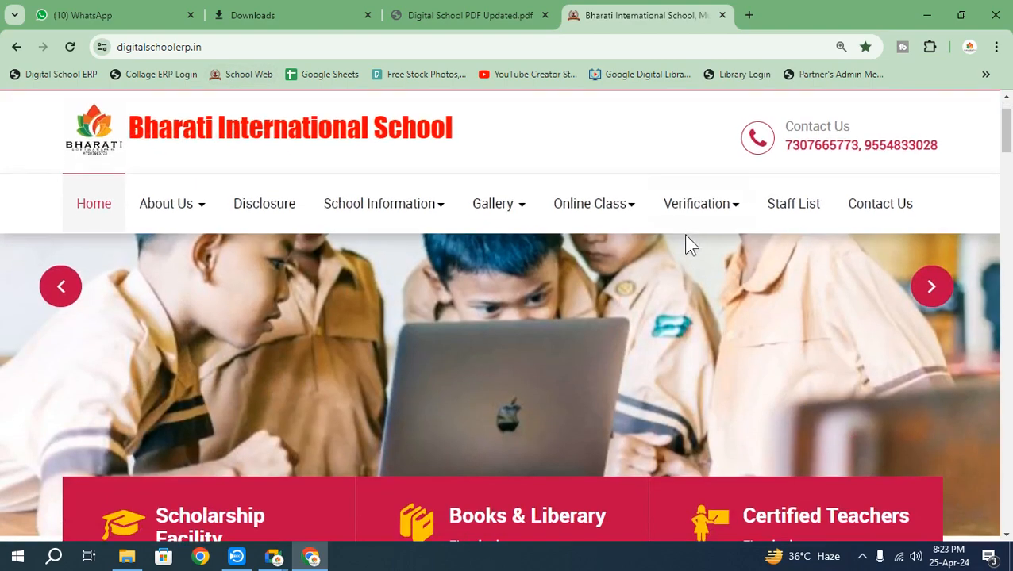
scroll(179, 139, "up", 1)
scroll(533, 230, "down", 3)
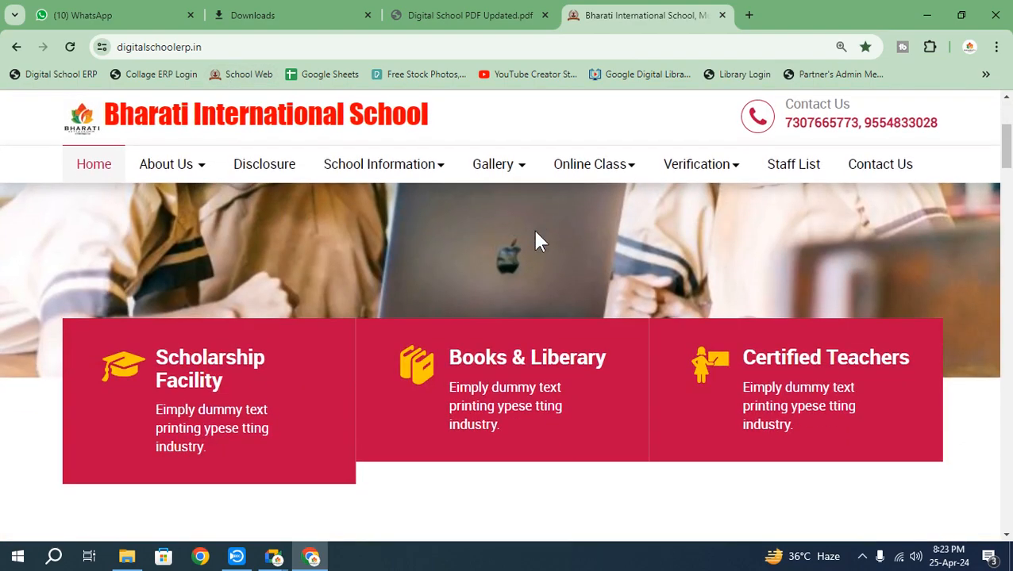
scroll(533, 231, "up", 1)
key("F11")
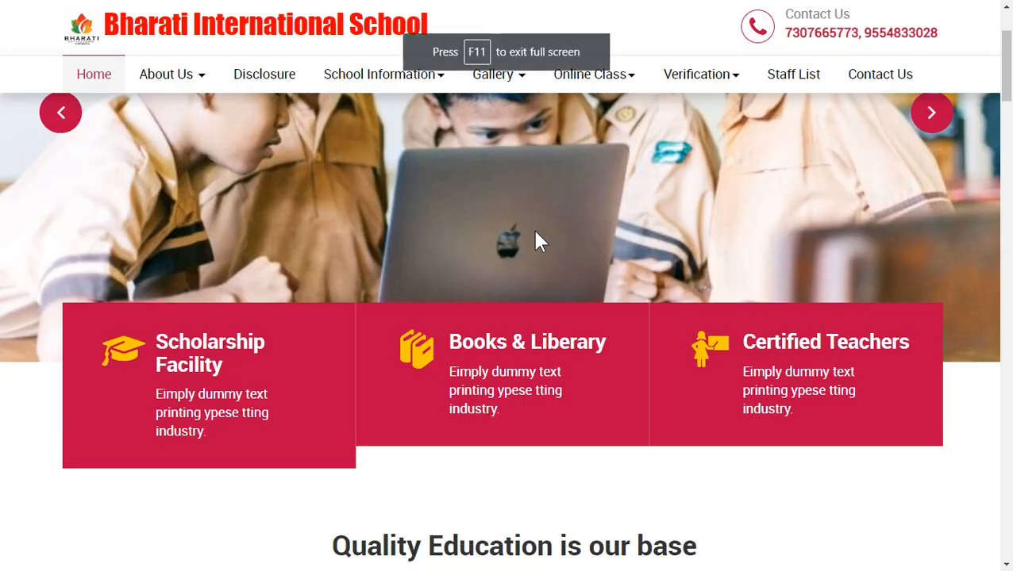
scroll(582, 125, "up", 4)
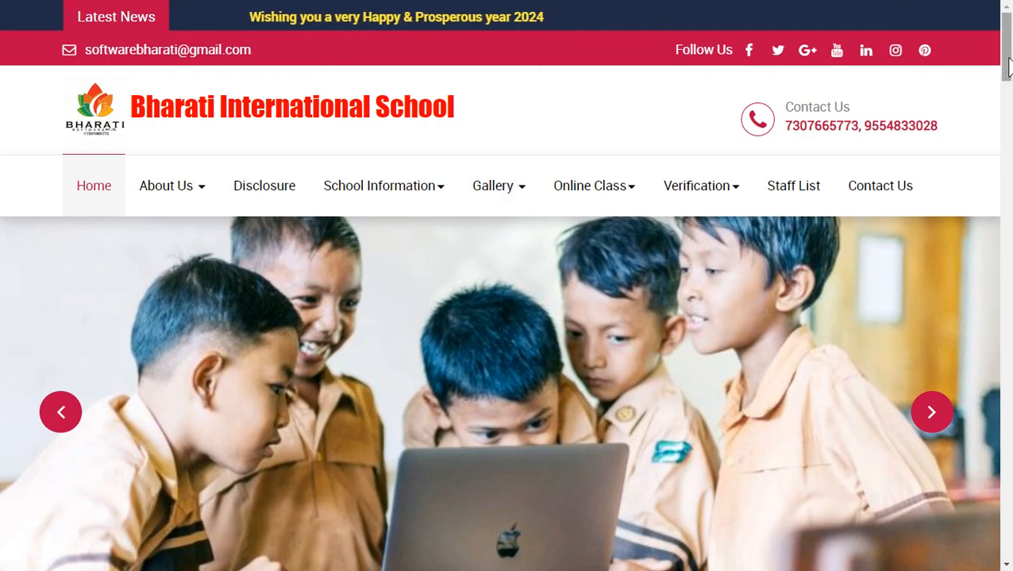
Review the home page's welcome text, Notice Board and About Us heading on the school website
left_click_drag(1004, 73, 1008, 191)
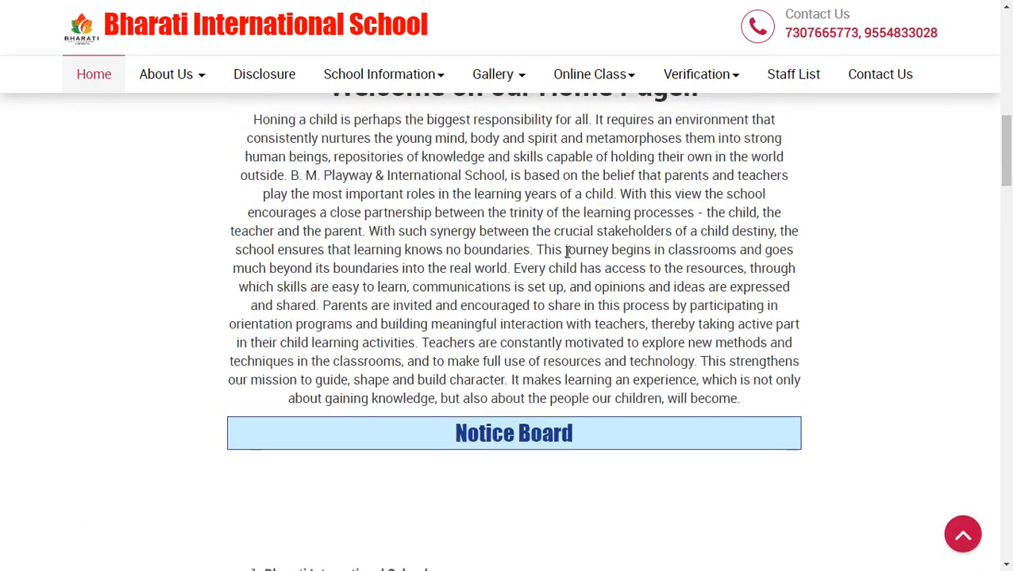
left_click_drag(469, 230, 595, 305)
scroll(597, 293, "down", 4)
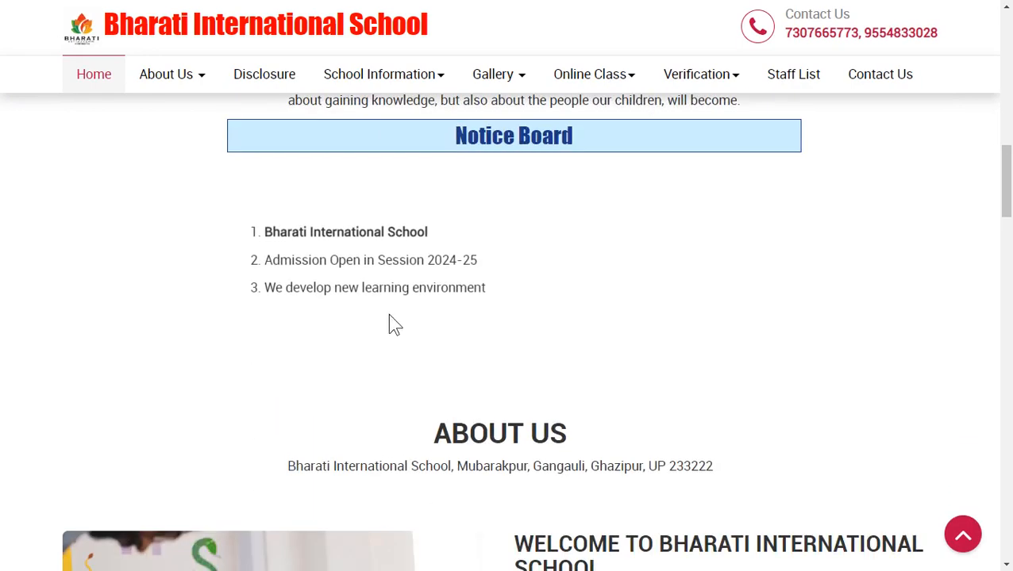
scroll(361, 317, "down", 2)
left_click_drag(335, 317, 622, 322)
scroll(622, 321, "down", 3)
Read the school's welcome line and Our Mission text, and expand the Our Commitment section to read it
left_click_drag(535, 235, 611, 290)
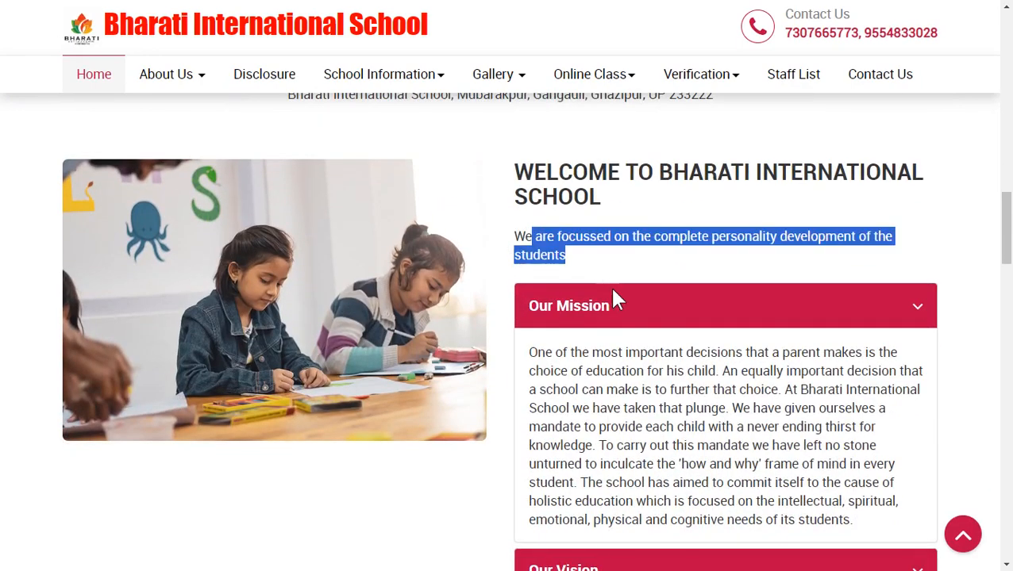
left_click_drag(562, 352, 643, 389)
scroll(666, 399, "down", 3)
left_click(608, 397)
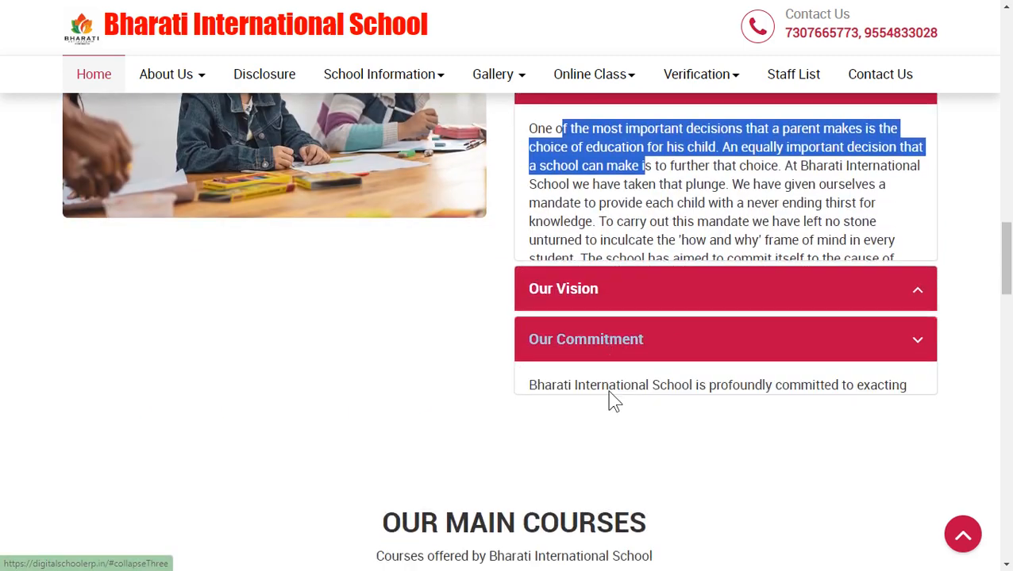
left_click_drag(545, 230, 611, 268)
Review the Our Main Courses cards and the Achievements section of the home page
scroll(639, 309, "down", 4)
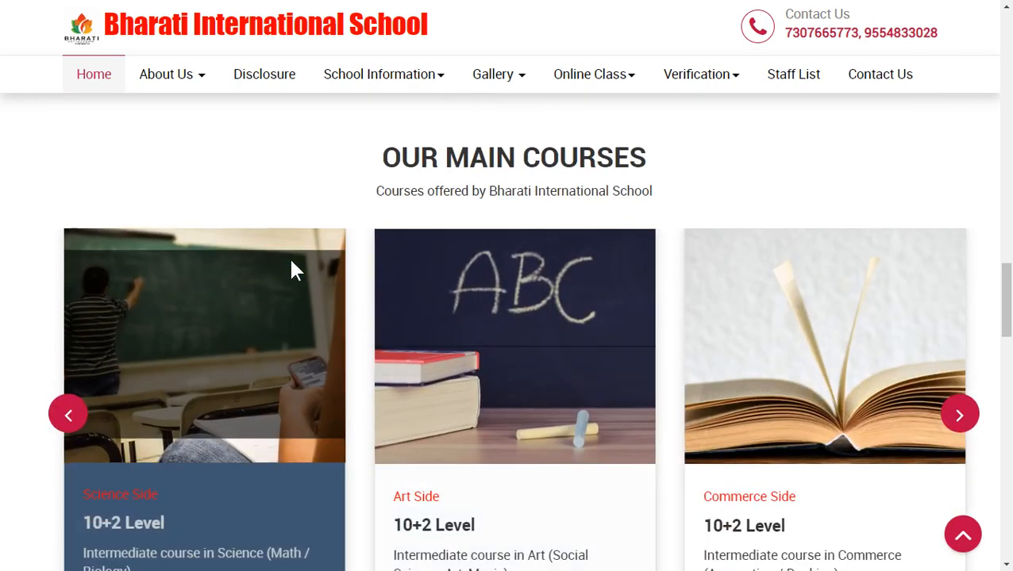
scroll(397, 365, "down", 3)
scroll(428, 372, "down", 1)
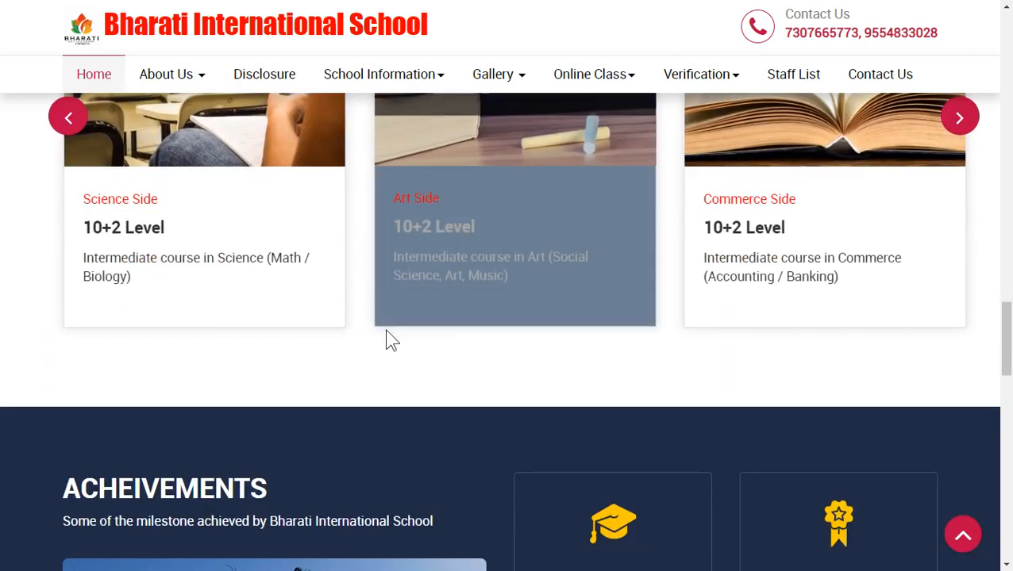
scroll(238, 310, "down", 1)
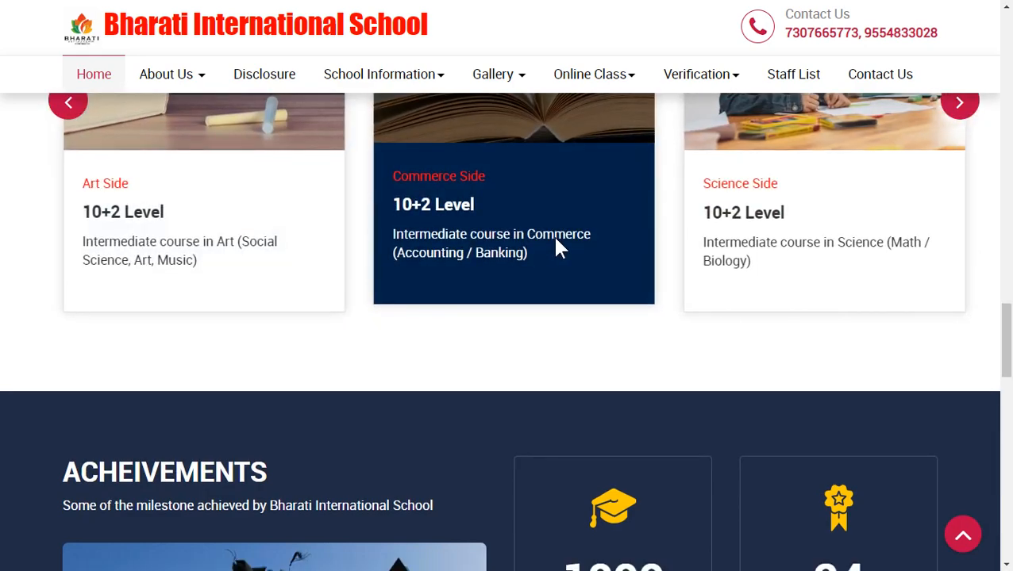
scroll(482, 243, "down", 15)
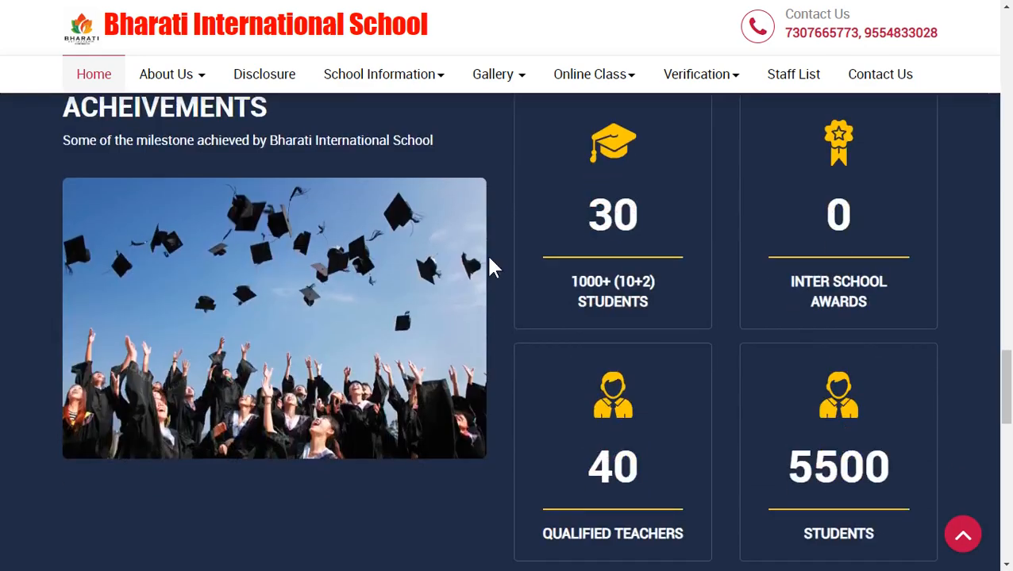
scroll(536, 325, "up", 15)
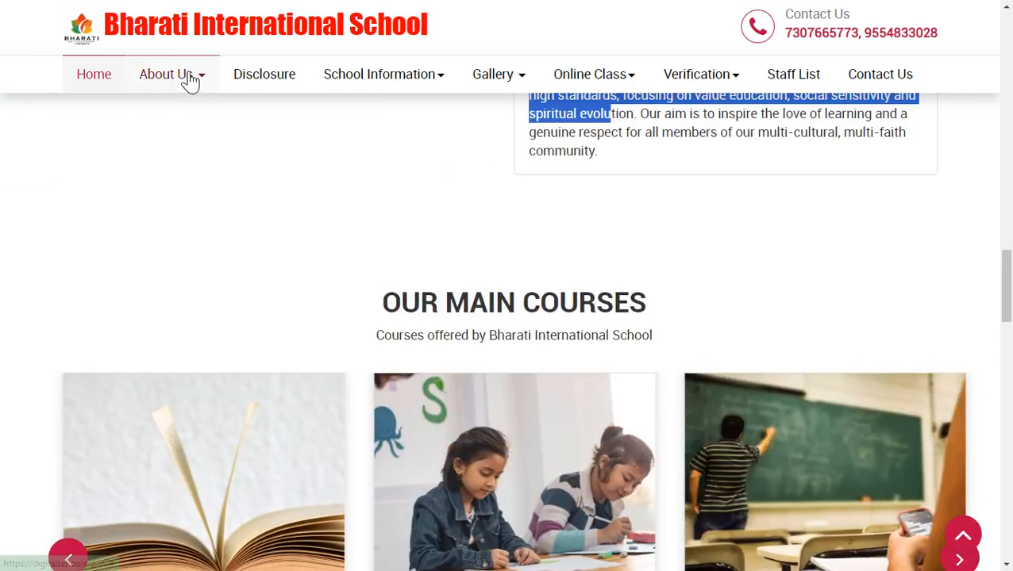
Examine the website's About Us, School Information, Gallery, Online Class and Verification entries, including the student and teacher portals
left_click(191, 79)
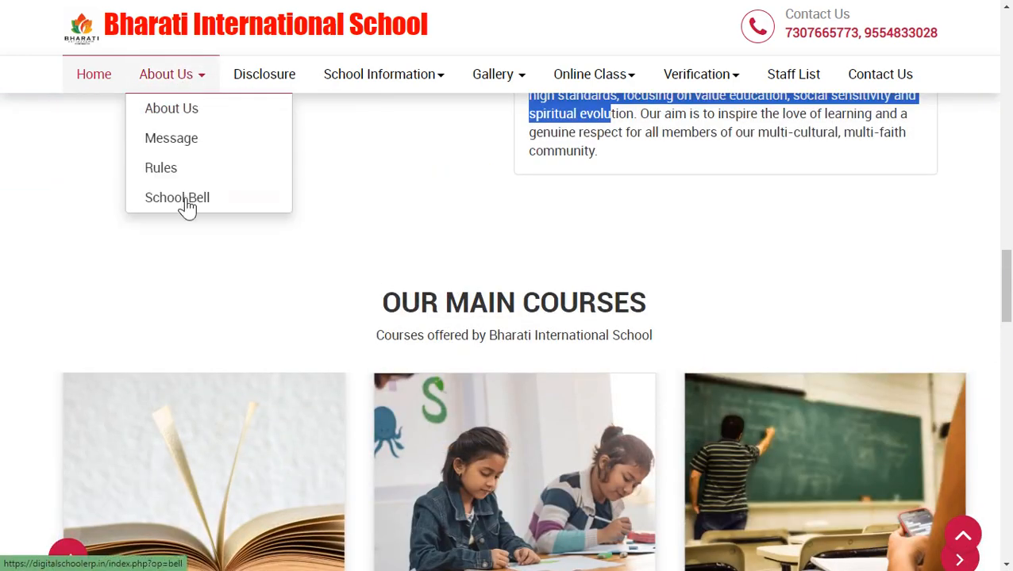
left_click(415, 79)
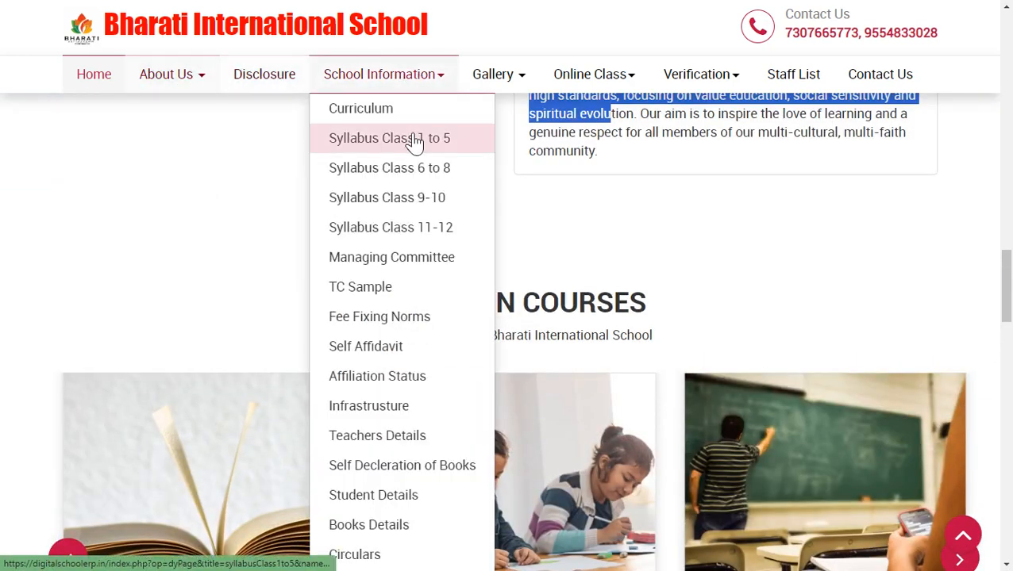
left_click(512, 80)
left_click(618, 80)
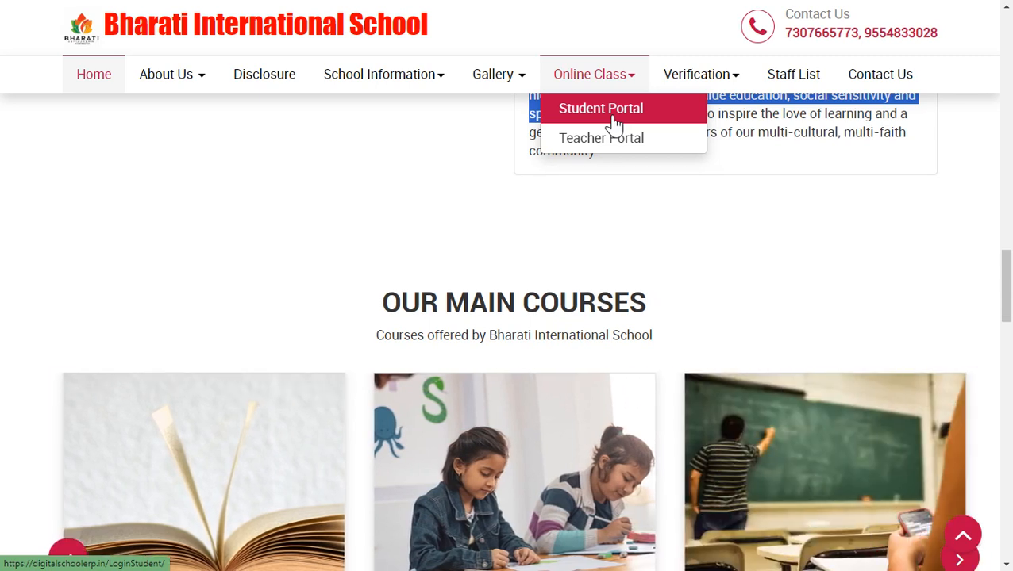
mouse_move(728, 78)
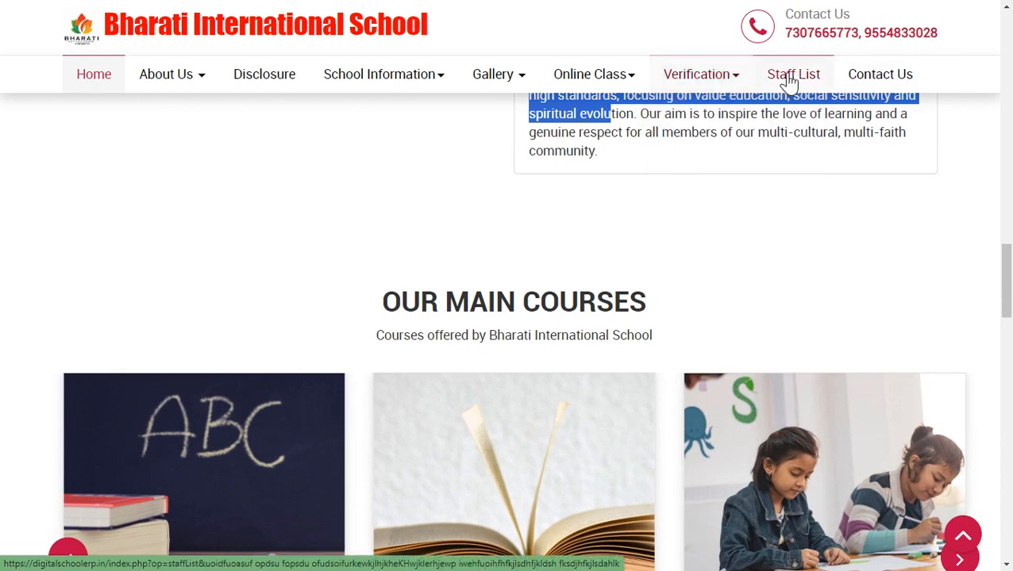
Open the school website's Staff List page and look through the staff photos and designations
left_click(792, 76)
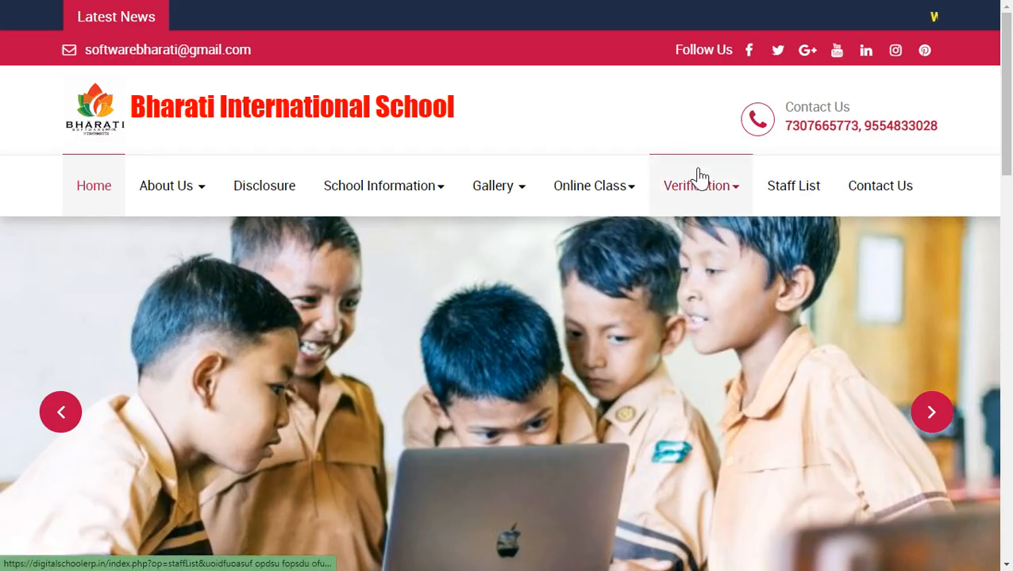
scroll(869, 235, "down", 10)
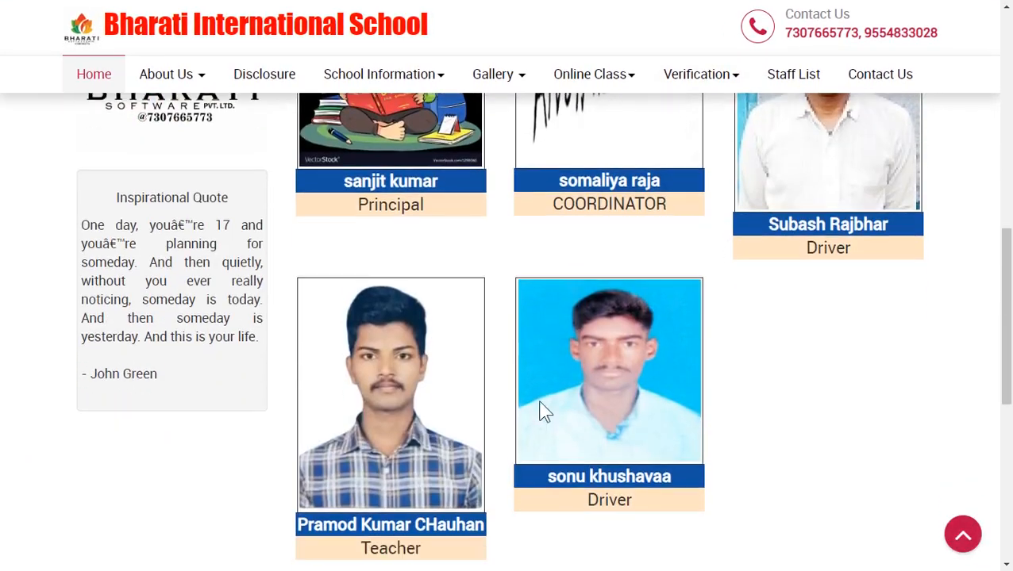
scroll(542, 411, "down", 2)
scroll(579, 315, "up", 3)
scroll(508, 301, "down", 4)
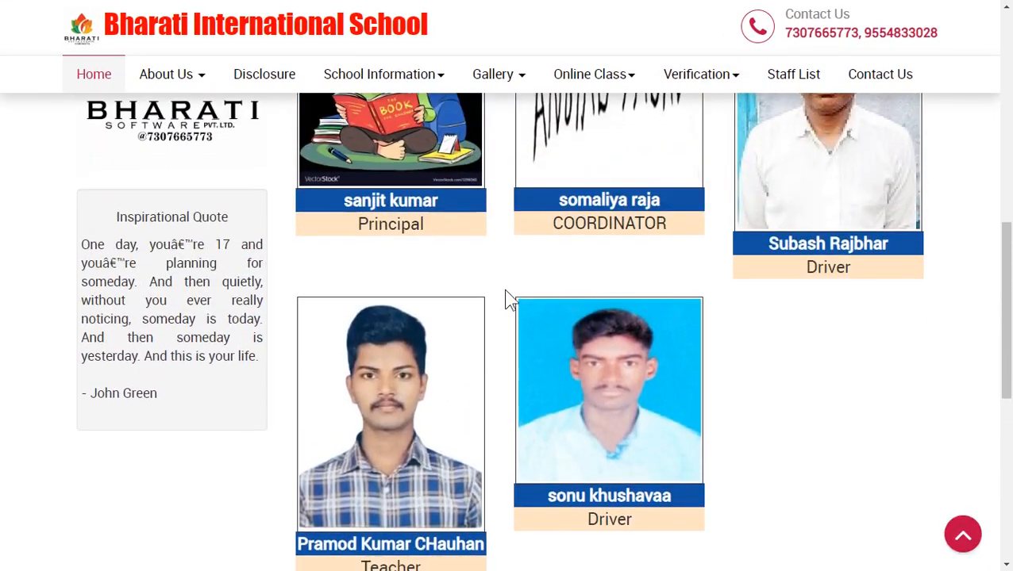
Leave the full-screen school website and open the Digital School ERP admin sign-in page
scroll(515, 300, "up", 13)
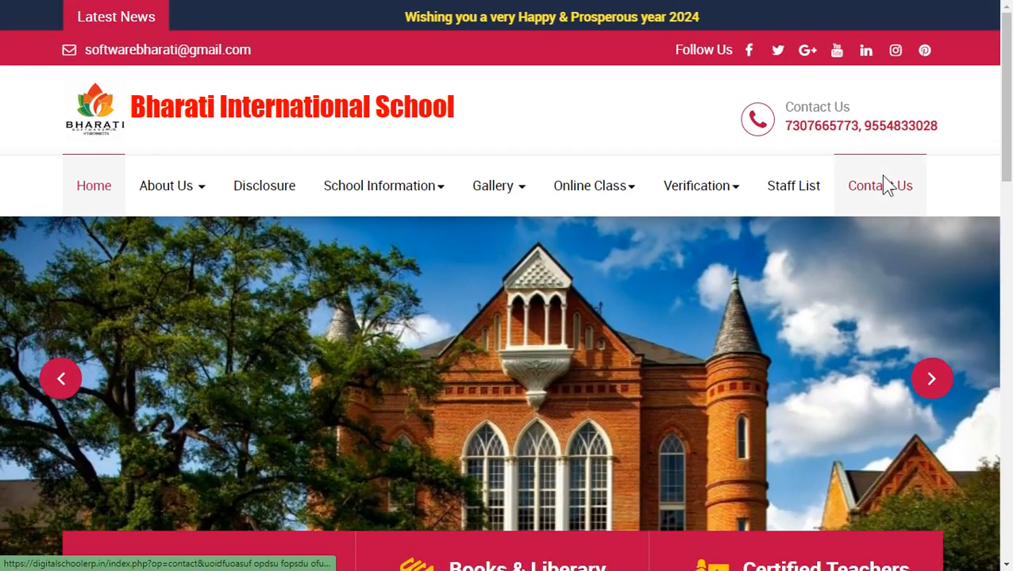
key("F11")
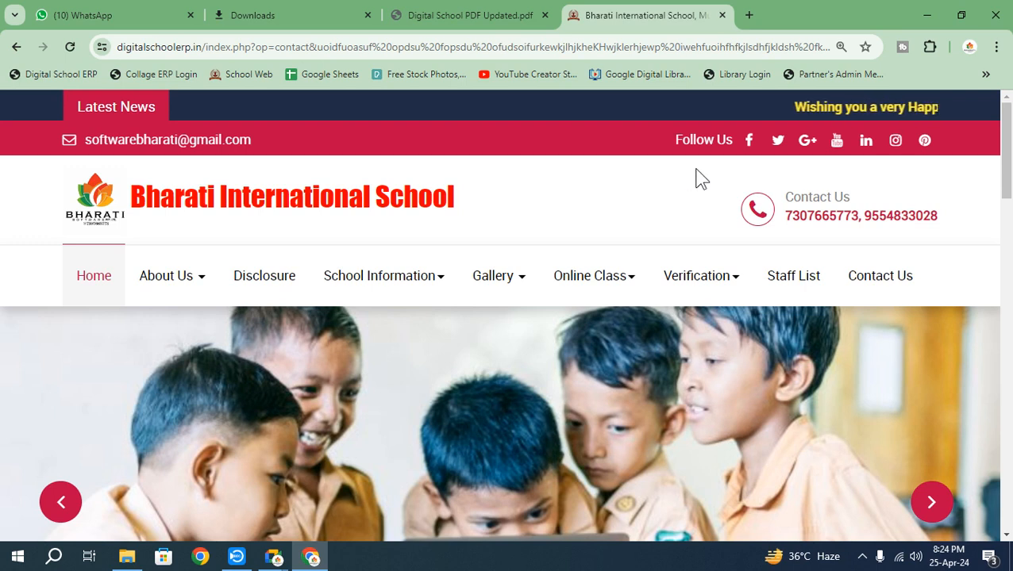
left_click(48, 75)
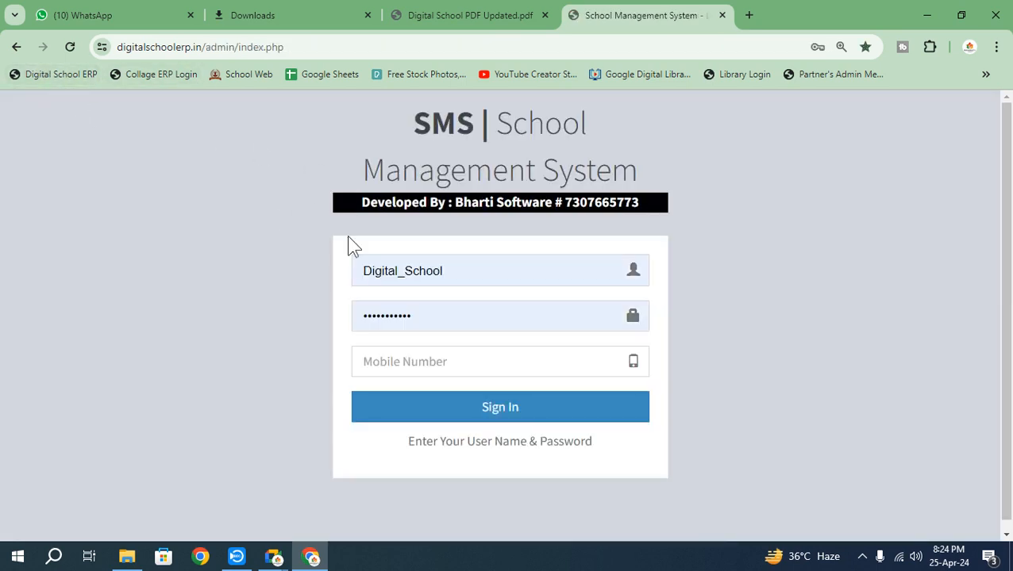
Review the prefilled user name and password fields of the sign-in form
left_click(458, 270)
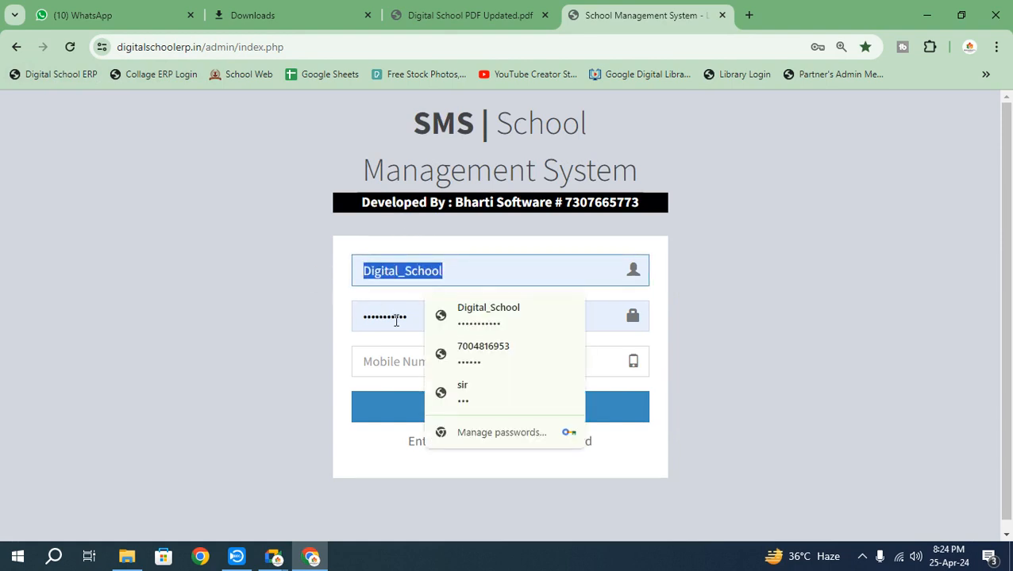
key("Tab")
left_click(361, 270)
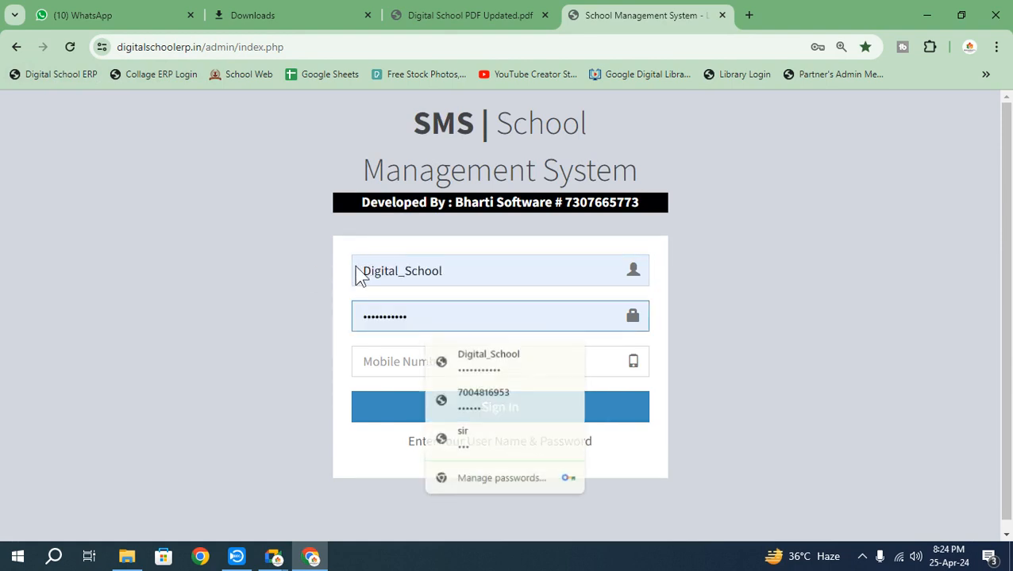
double_click(454, 272)
left_click(419, 302)
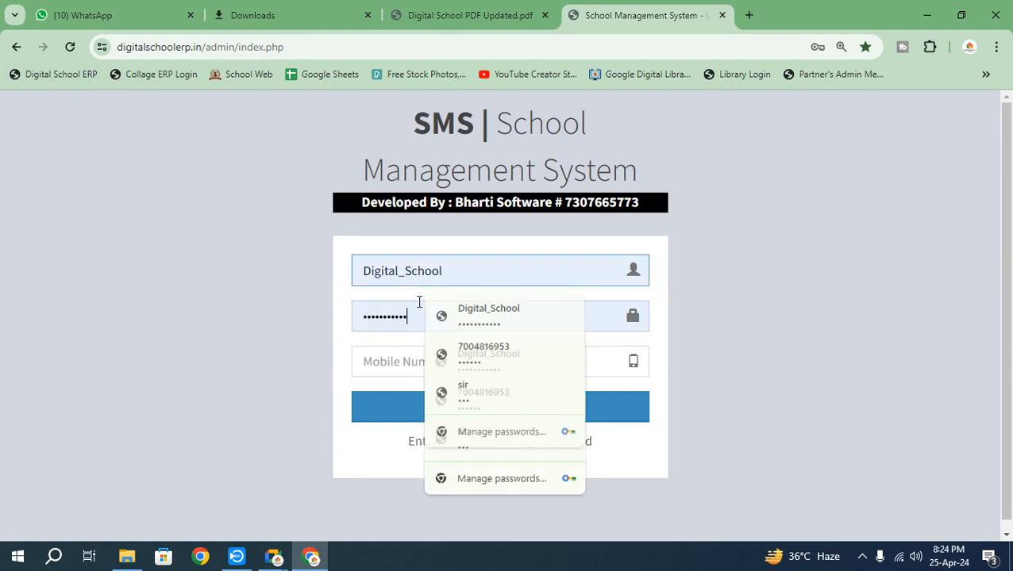
Copy the developer's phone number from the page heading into the mobile number field and sign in
double_click(584, 204)
right_click(589, 205)
left_click(612, 219)
left_click(404, 367)
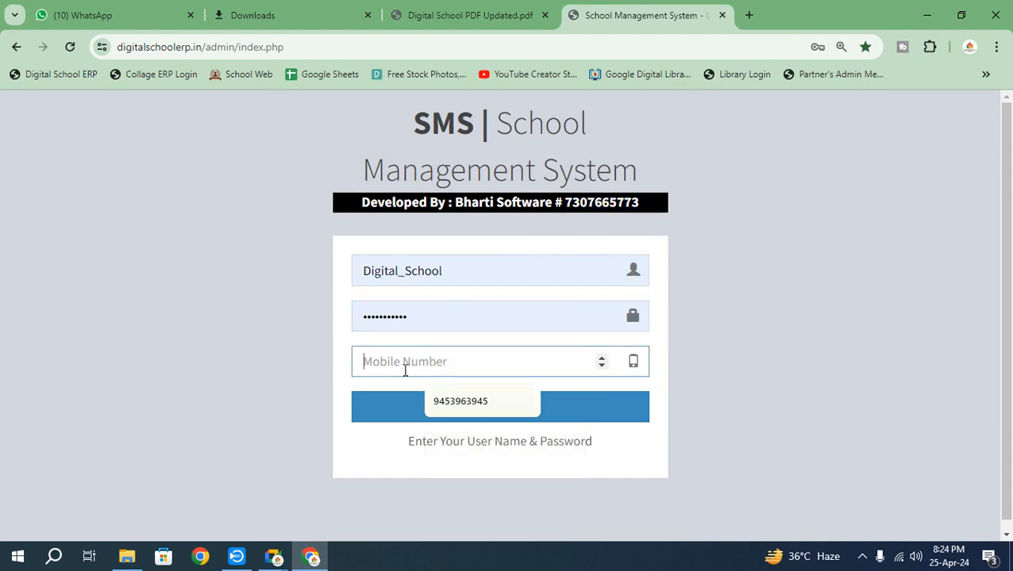
right_click(405, 370)
left_click(440, 204)
left_click(494, 414)
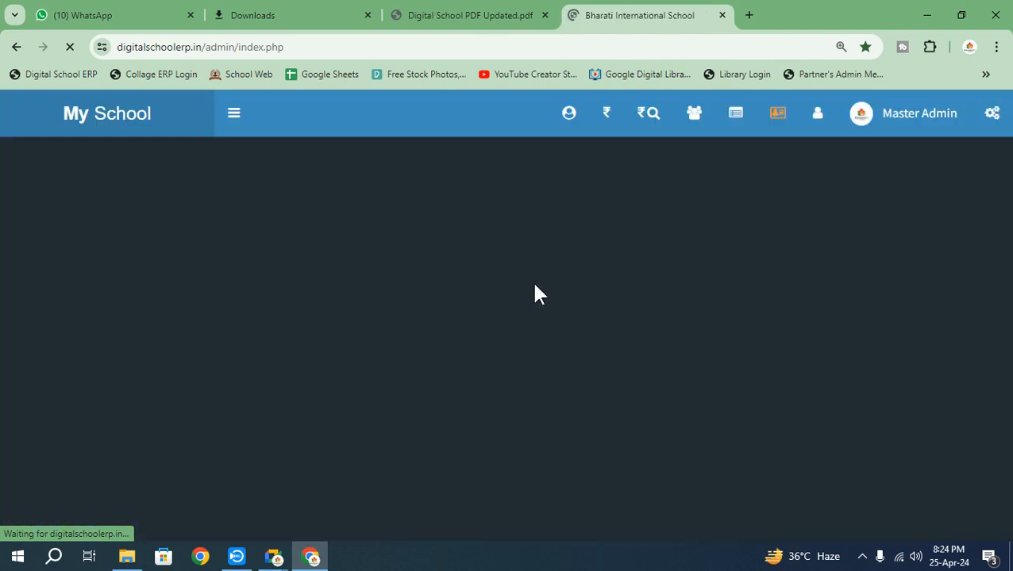
Show the admin dashboard in full screen and look over its summary cards and charts
key("F11")
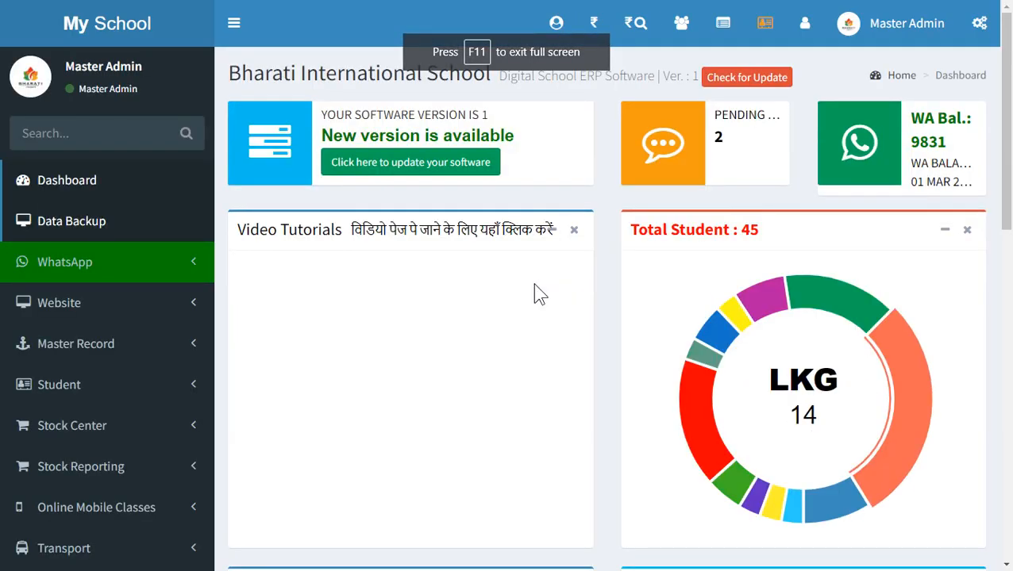
scroll(735, 301, "down", 5)
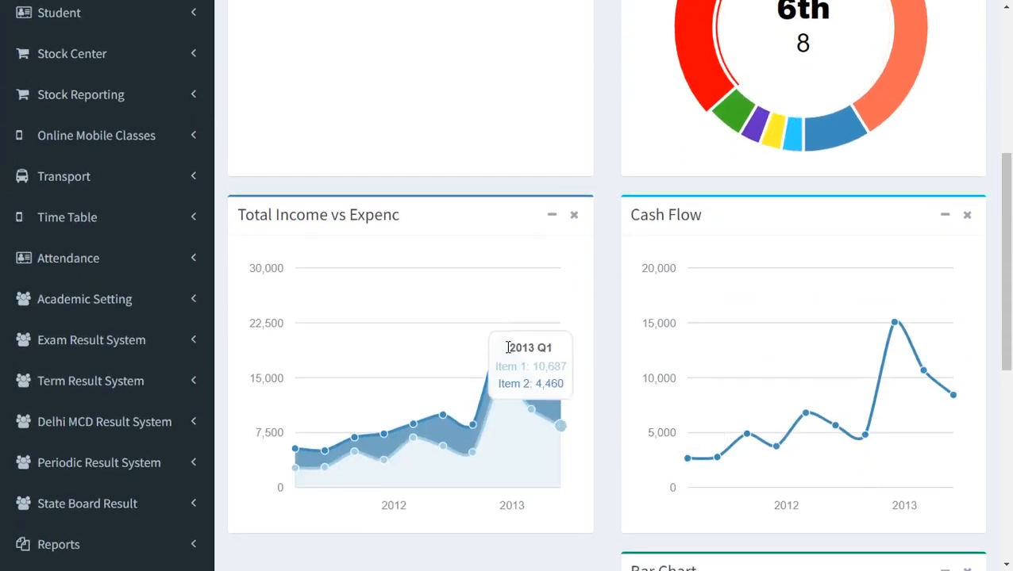
scroll(397, 343, "up", 5)
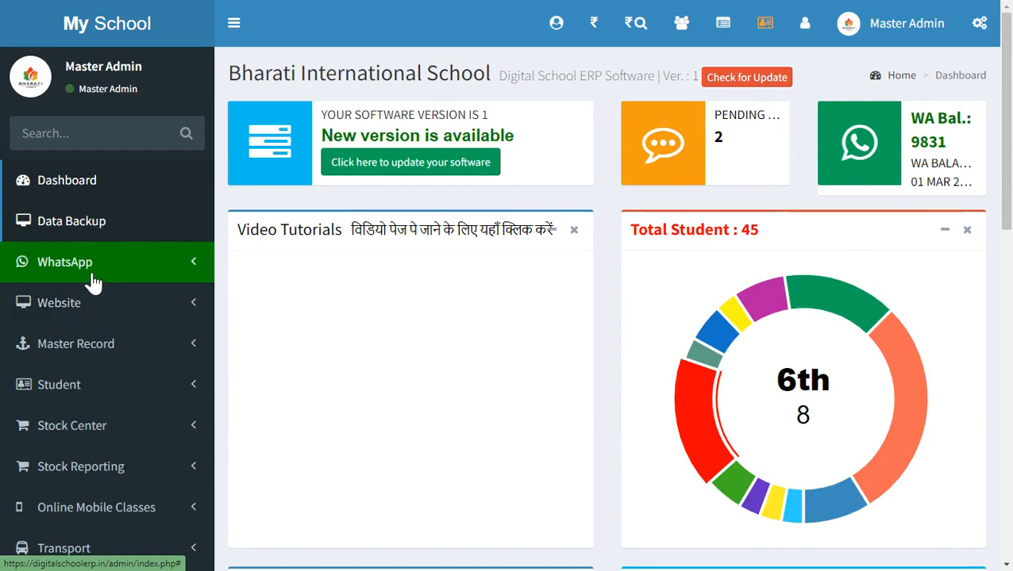
scroll(93, 282, "down", 1)
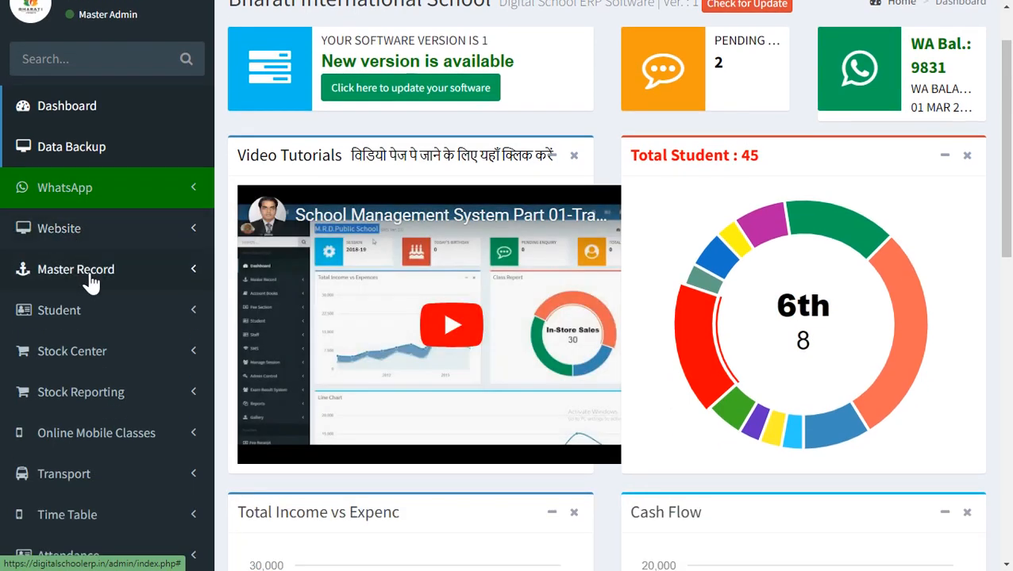
scroll(91, 281, "up", 1)
scroll(83, 305, "down", 1)
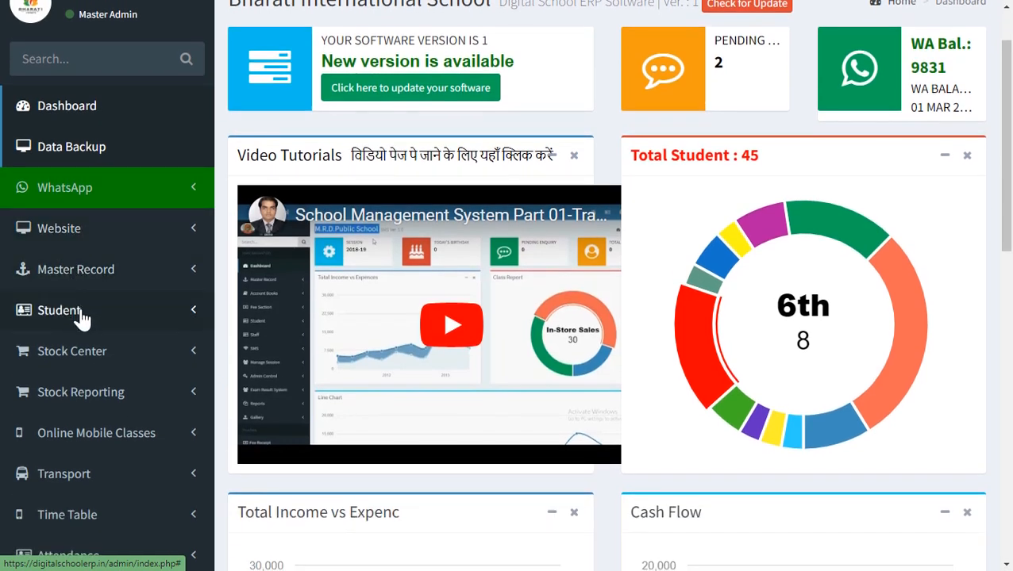
Expand the Student module to view its entries and collapse it again
scroll(83, 318, "down", 2)
left_click(63, 167)
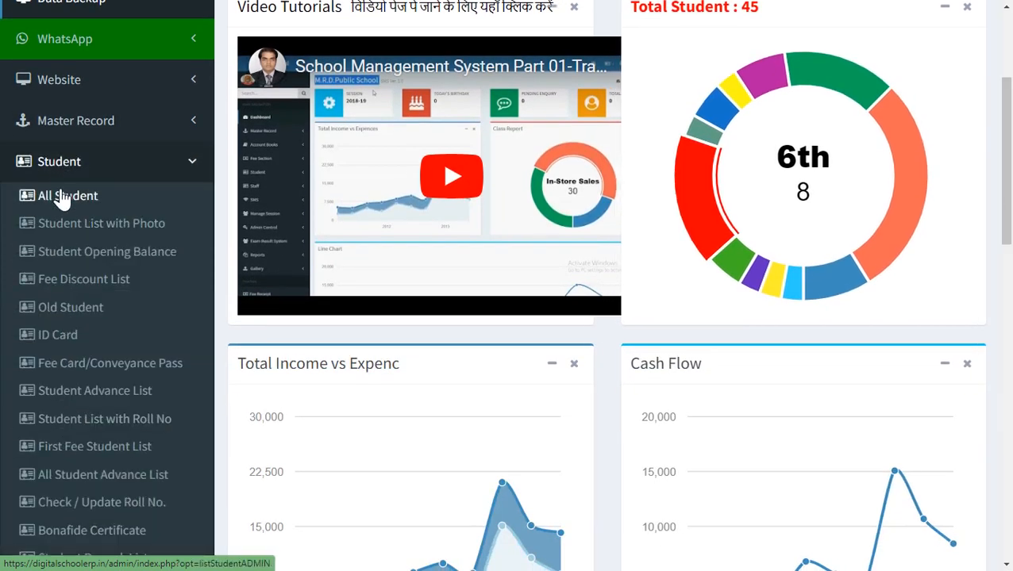
left_click(36, 167)
Look through the full list of ERP modules, from WhatsApp and Website down to User Management
scroll(115, 460, "down", 7)
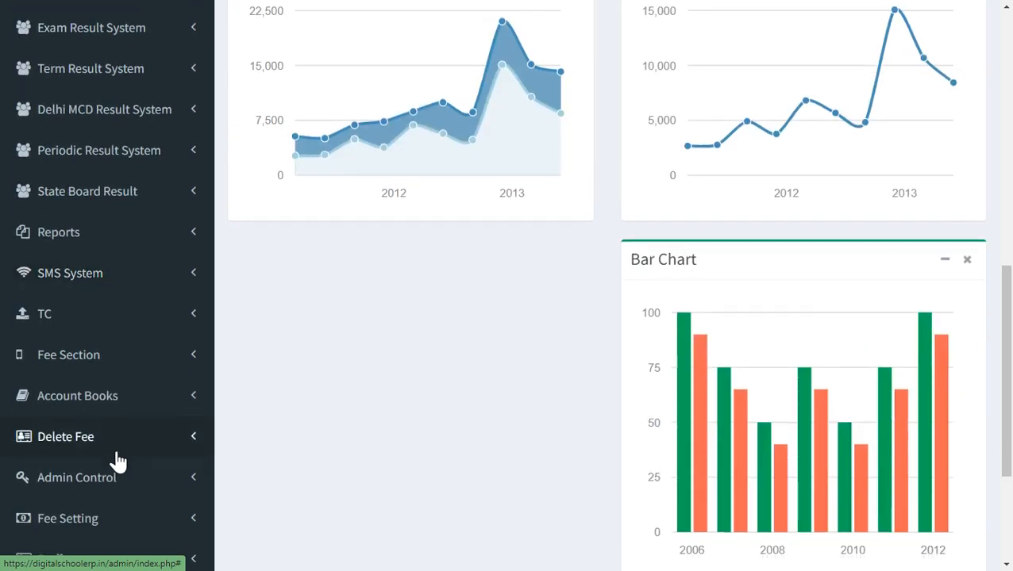
scroll(111, 459, "down", 3)
scroll(109, 425, "up", 12)
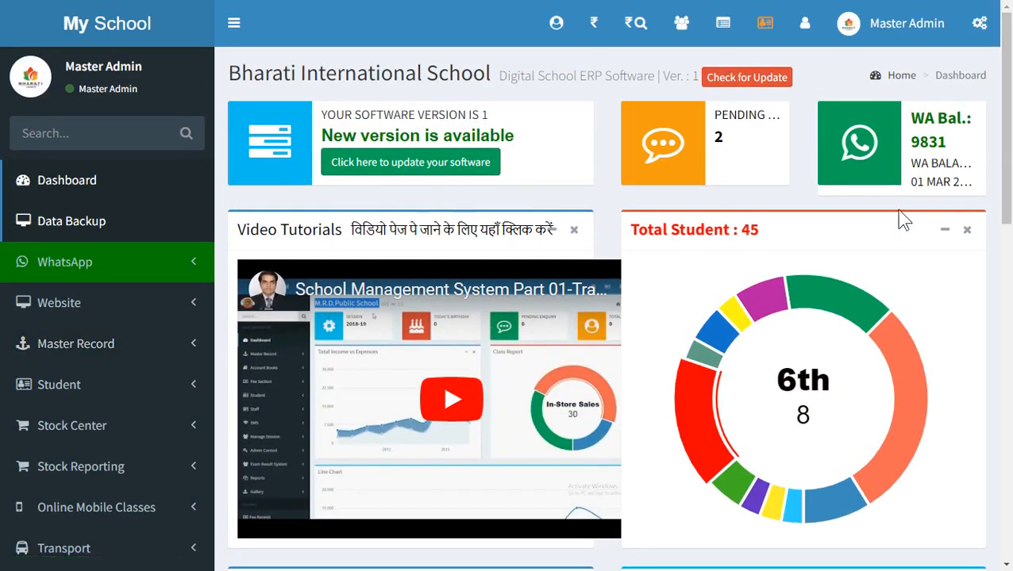
scroll(912, 318, "down", 8)
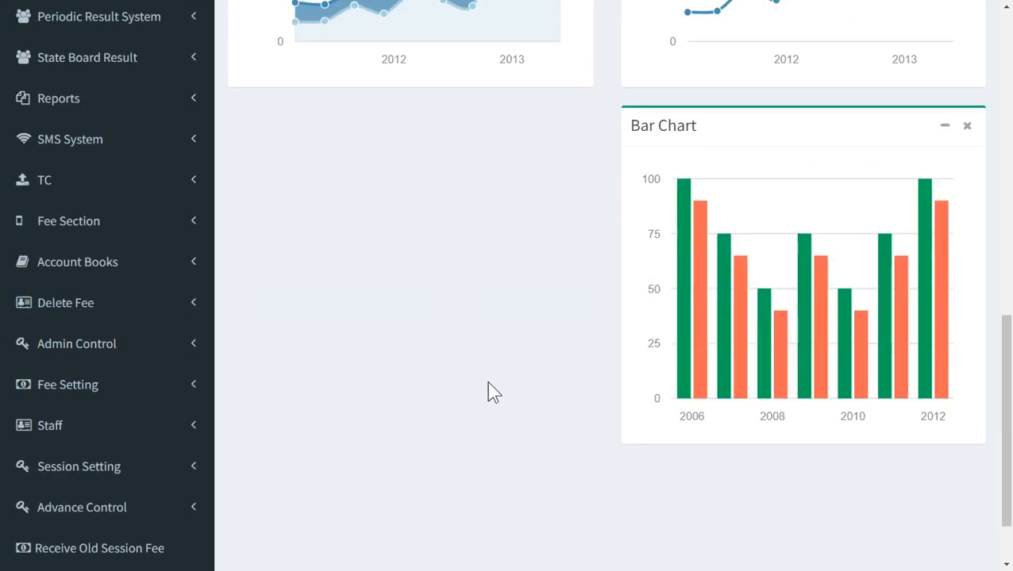
scroll(277, 375, "up", 10)
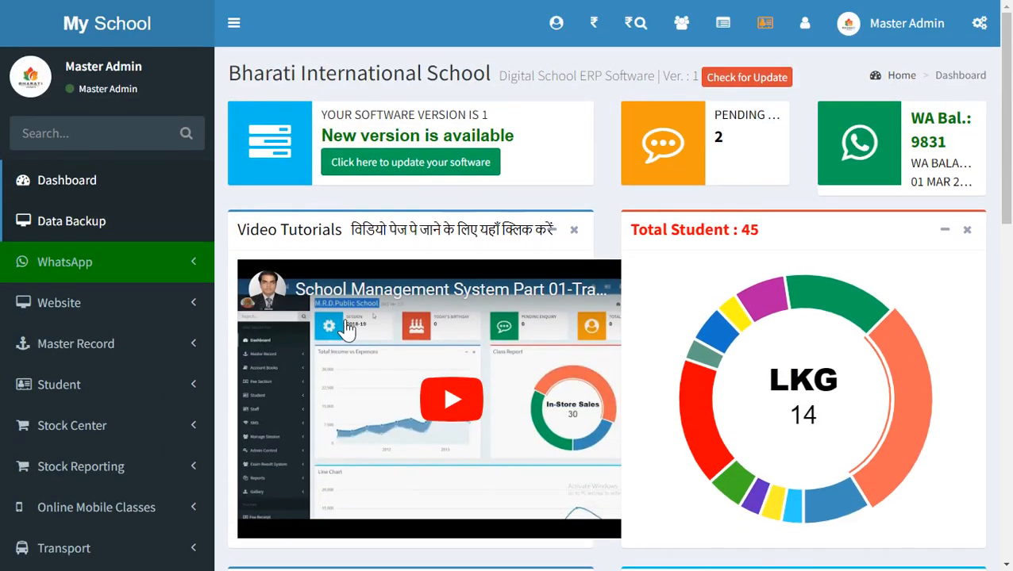
scroll(131, 556, "down", 10)
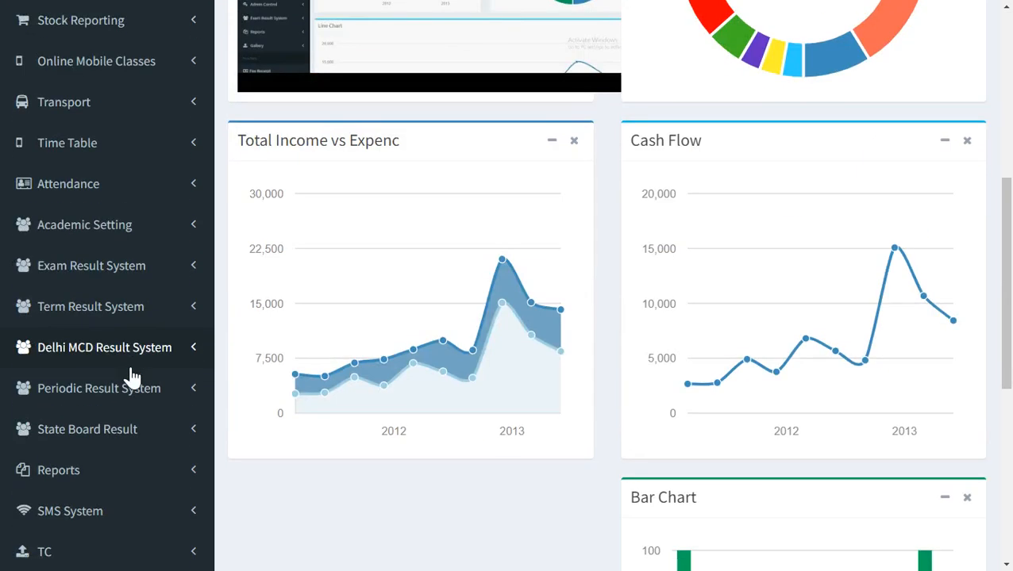
scroll(197, 381, "down", 1)
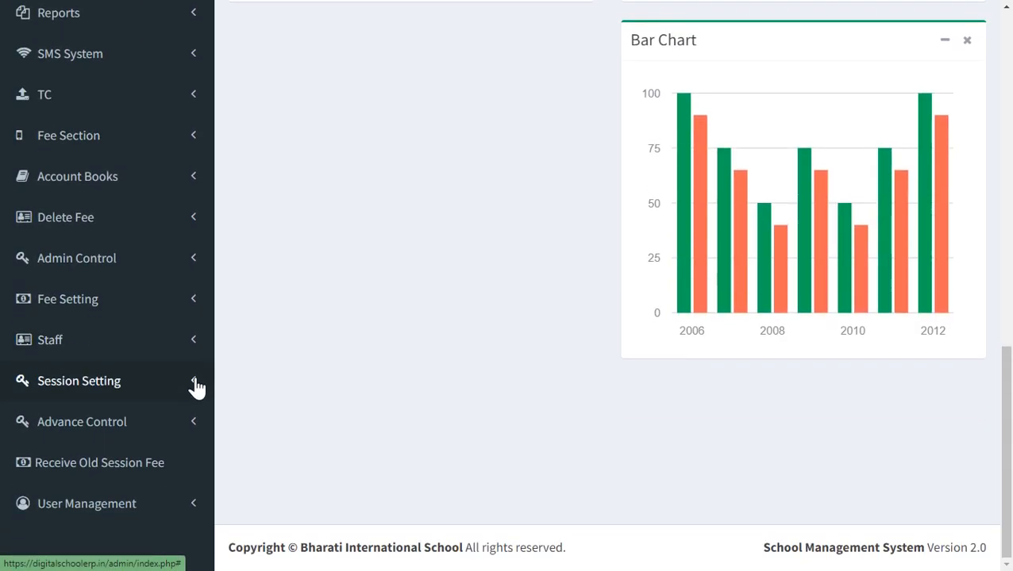
Open the Fee Item + Schedule page in Fee Setting and show the Fee Main Ledger Item List
left_click(111, 308)
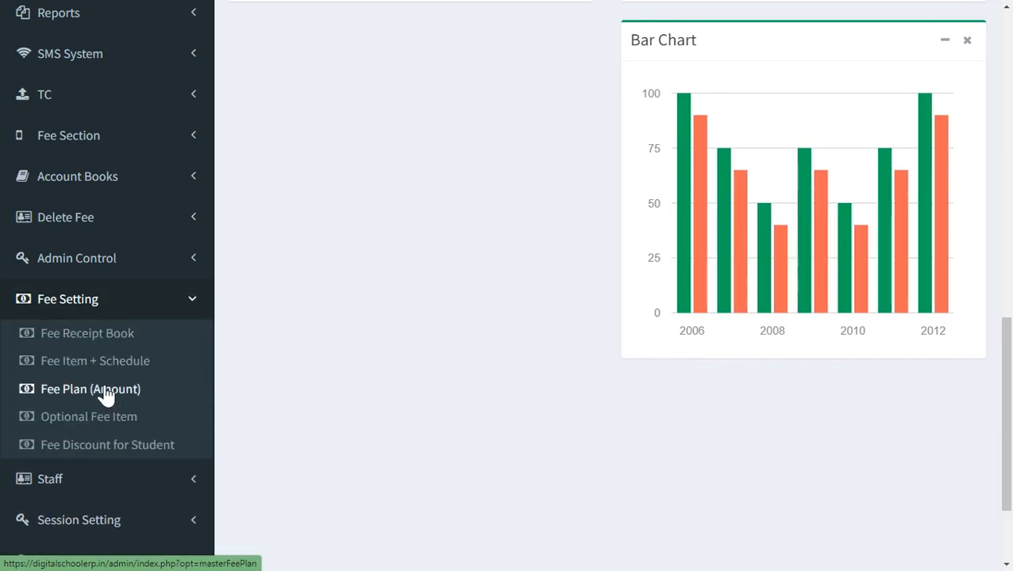
left_click(48, 362)
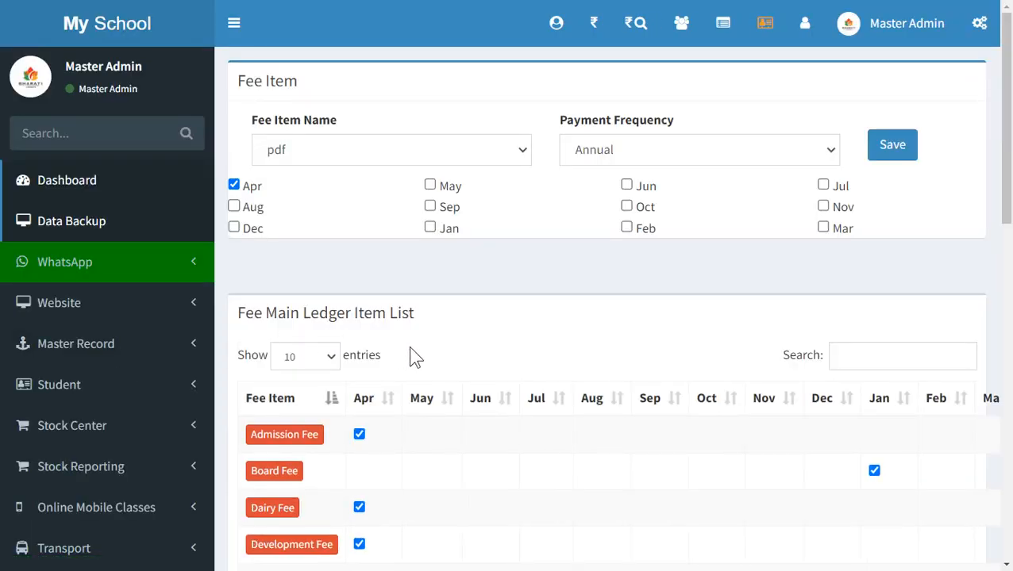
scroll(443, 345, "down", 3)
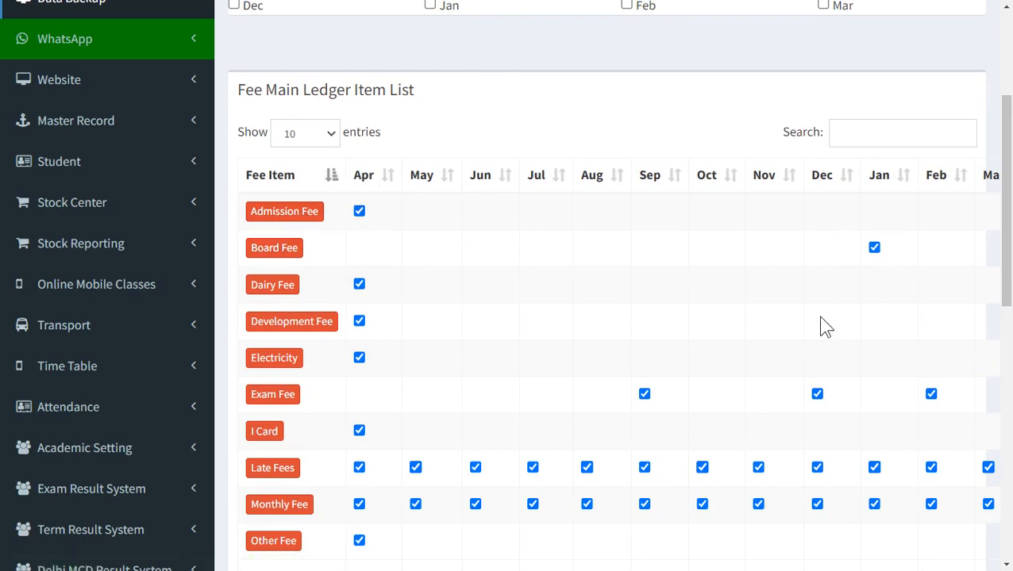
Leave full screen, switch to the Google Meet window and admit the participant waiting to join
key("F11")
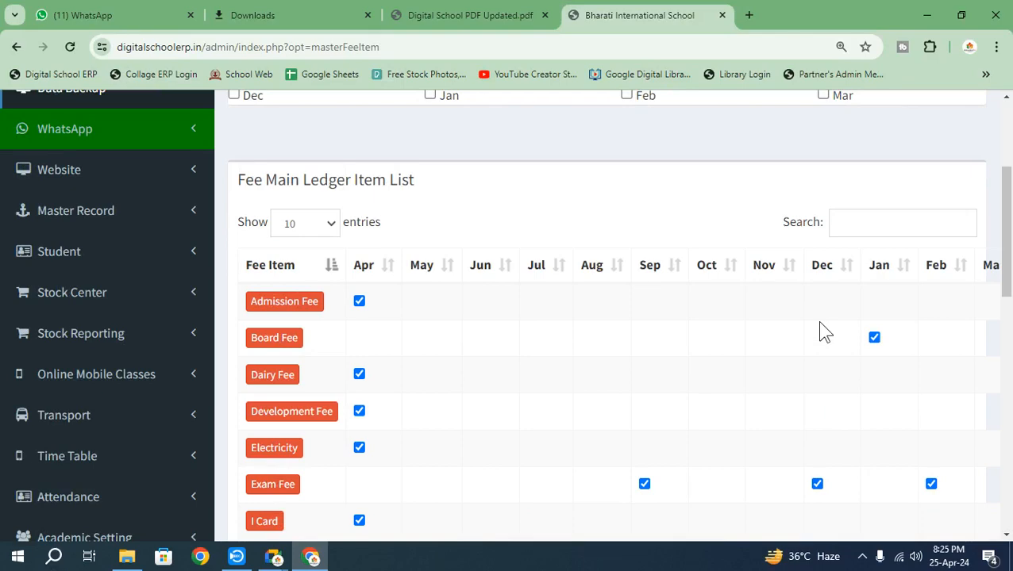
mouse_move(274, 558)
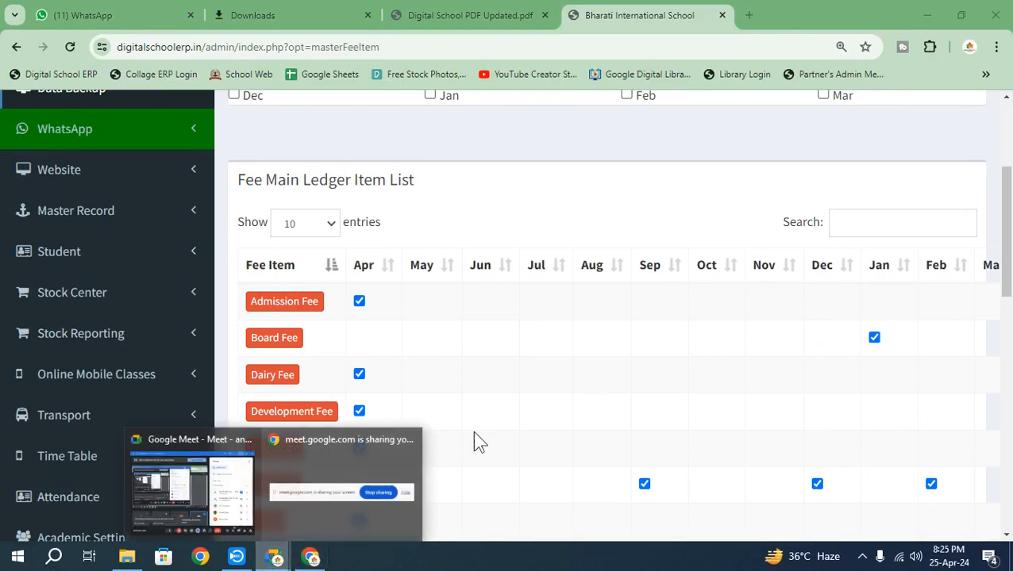
left_click(240, 490)
left_click(708, 253)
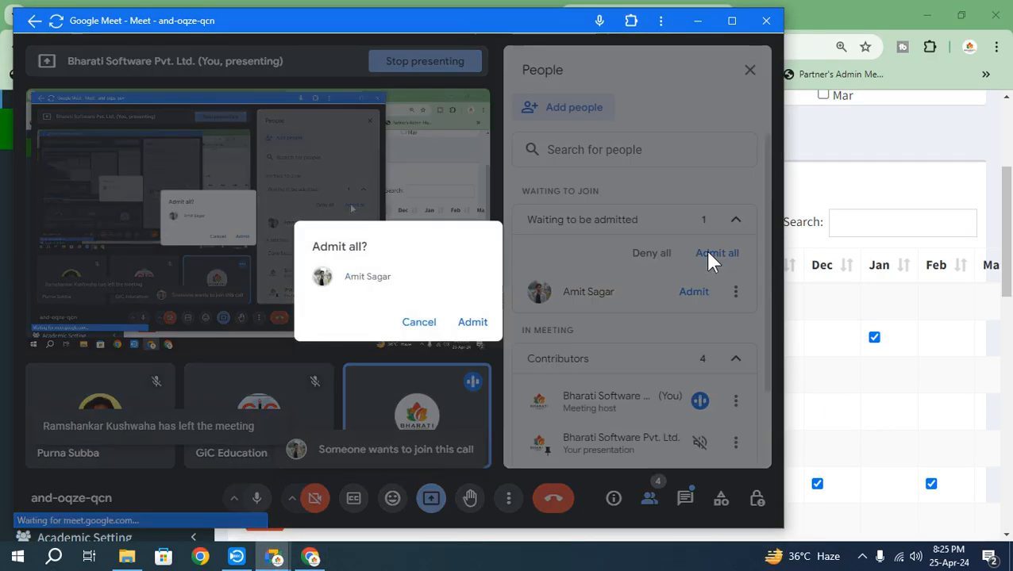
left_click(474, 323)
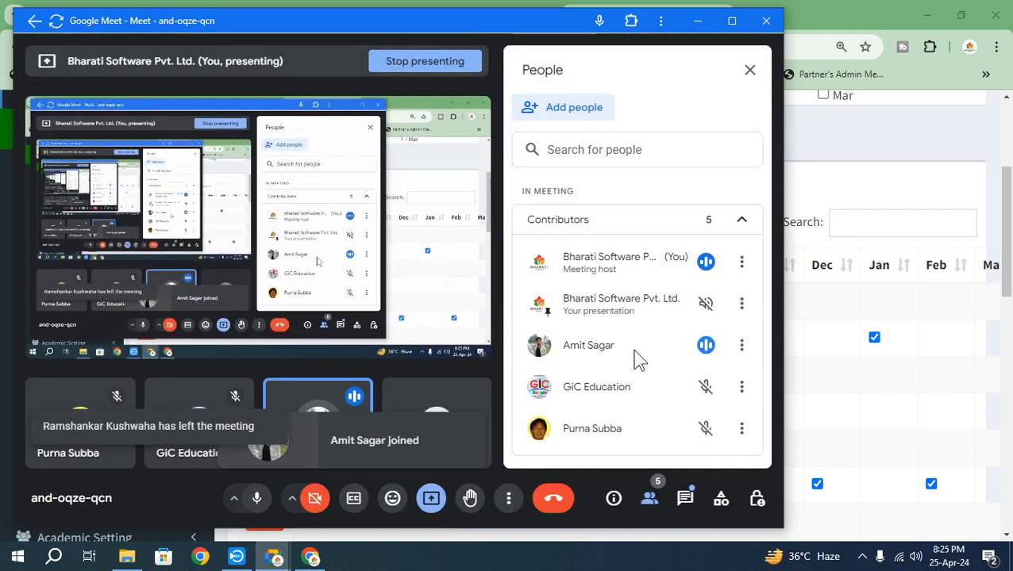
Mute the newly admitted participant and switch back to the fee item page in Chrome
left_click(702, 347)
left_click(501, 312)
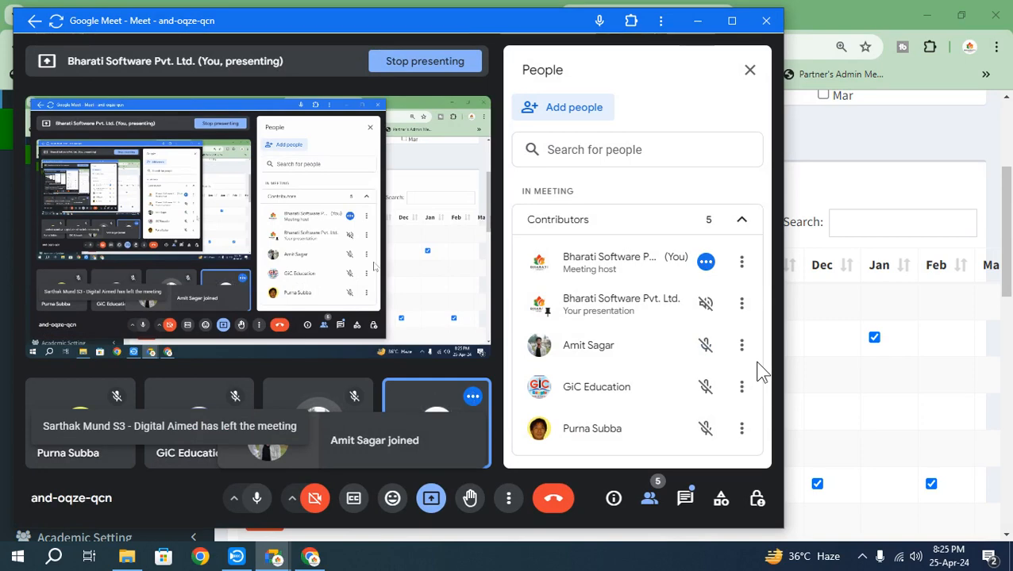
left_click(863, 185)
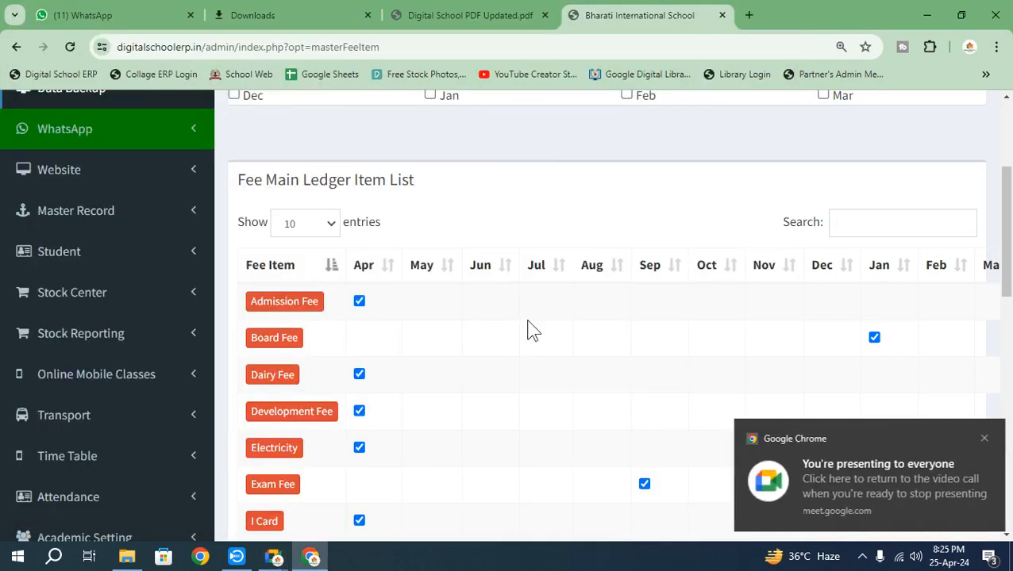
Examine each fee item in the Fee Main Ledger Item List and the months in which it is charged
scroll(324, 346, "down", 3)
scroll(298, 220, "up", 2)
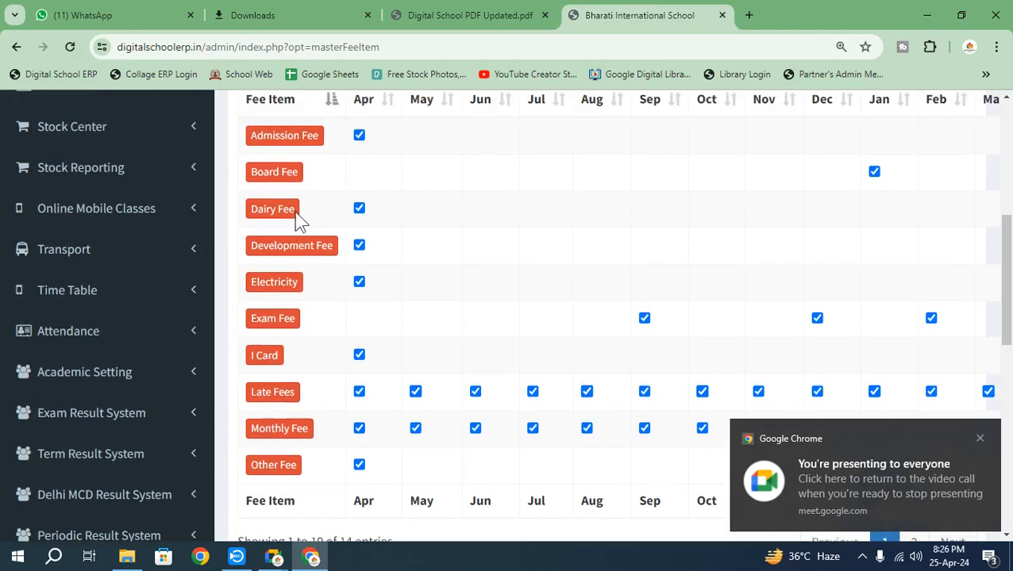
scroll(316, 300, "down", 3)
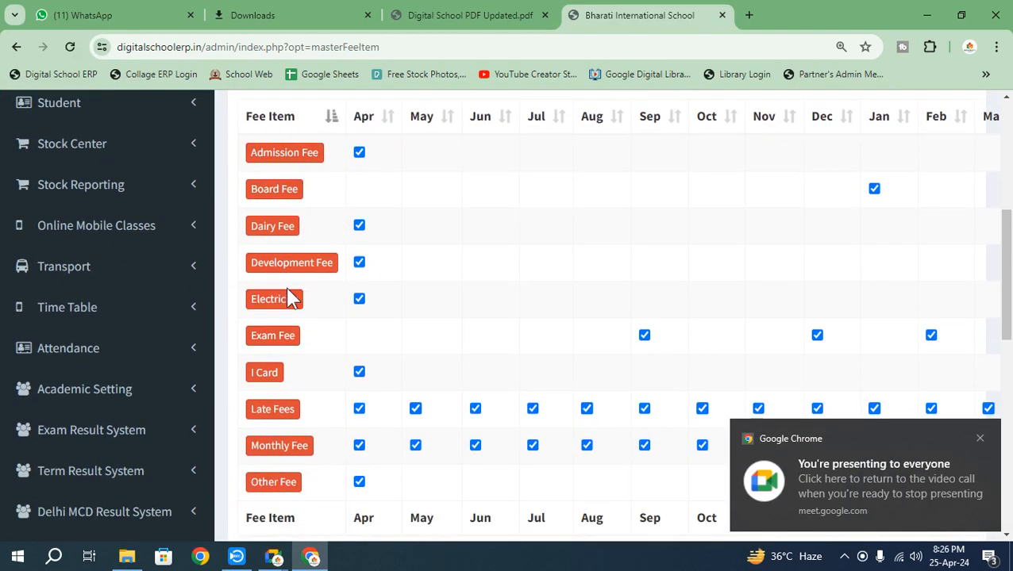
scroll(288, 354, "up", 2)
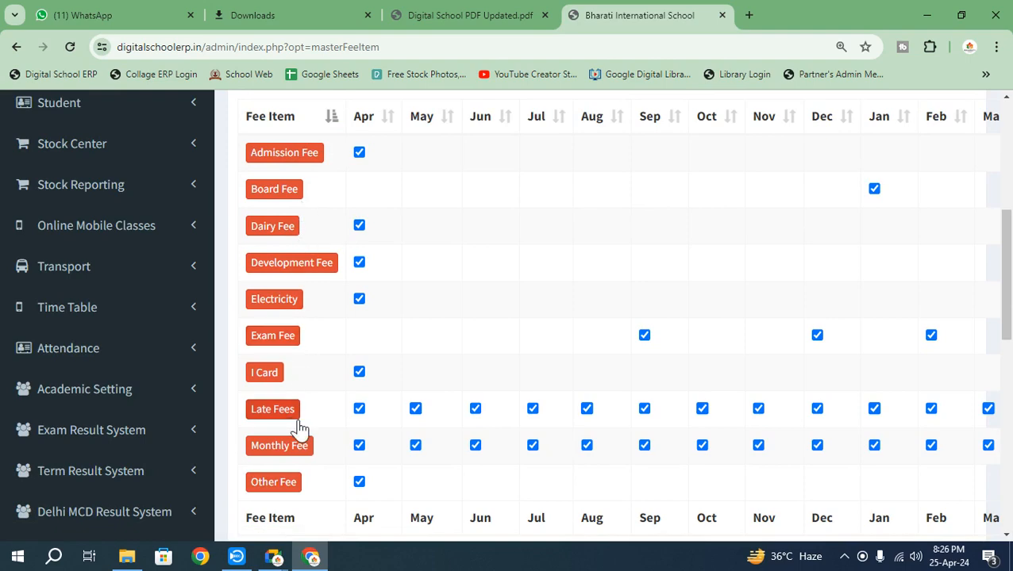
scroll(300, 370, "down", 2)
scroll(434, 339, "up", 2)
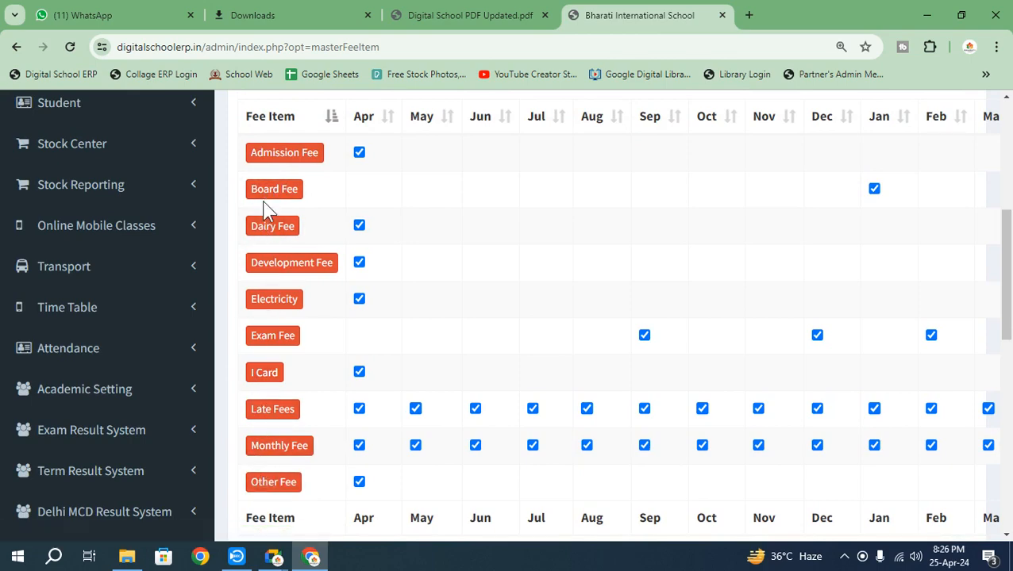
scroll(270, 318, "down", 3)
scroll(219, 322, "down", 1)
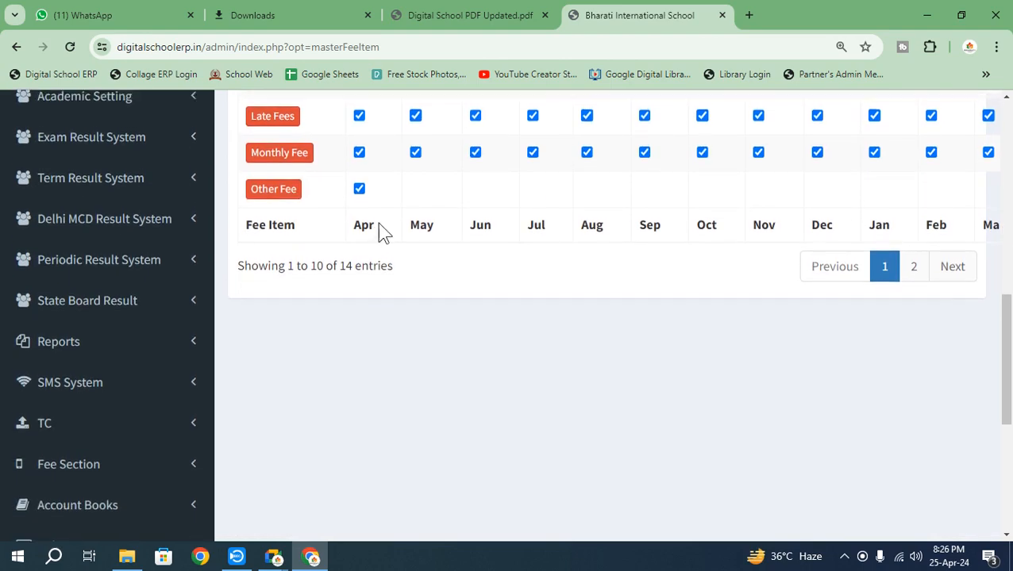
scroll(378, 227, "up", 4)
scroll(136, 355, "down", 7)
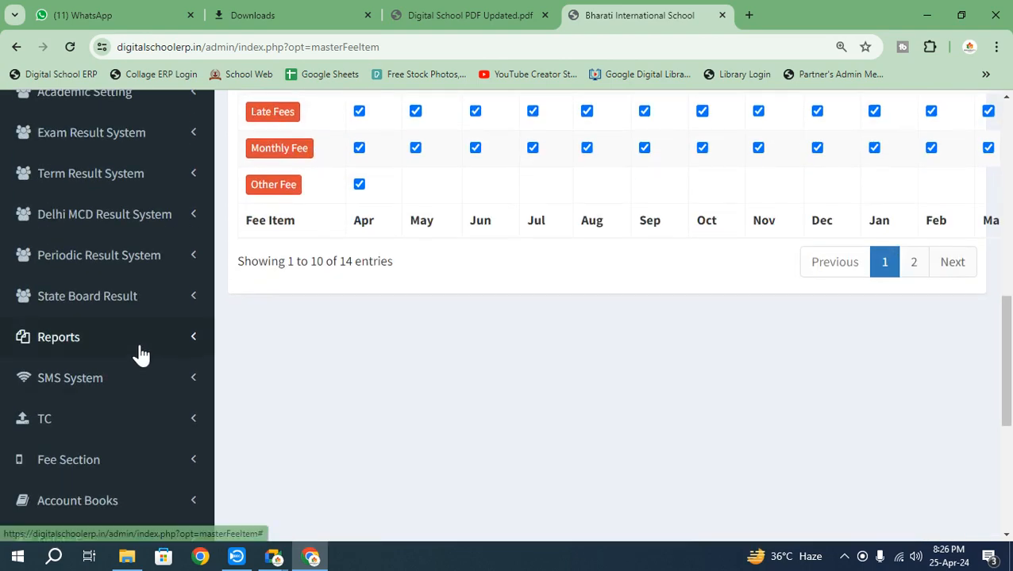
Open the Fee Plan (Amount) page in Fee Setting and look over the annual fee amounts of each class
scroll(99, 341, "down", 2)
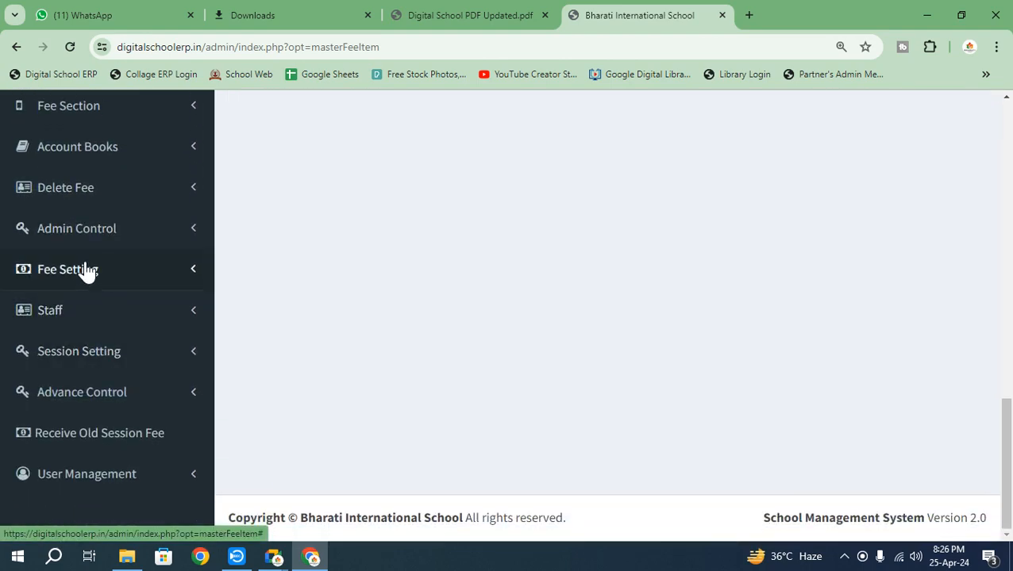
left_click(83, 269)
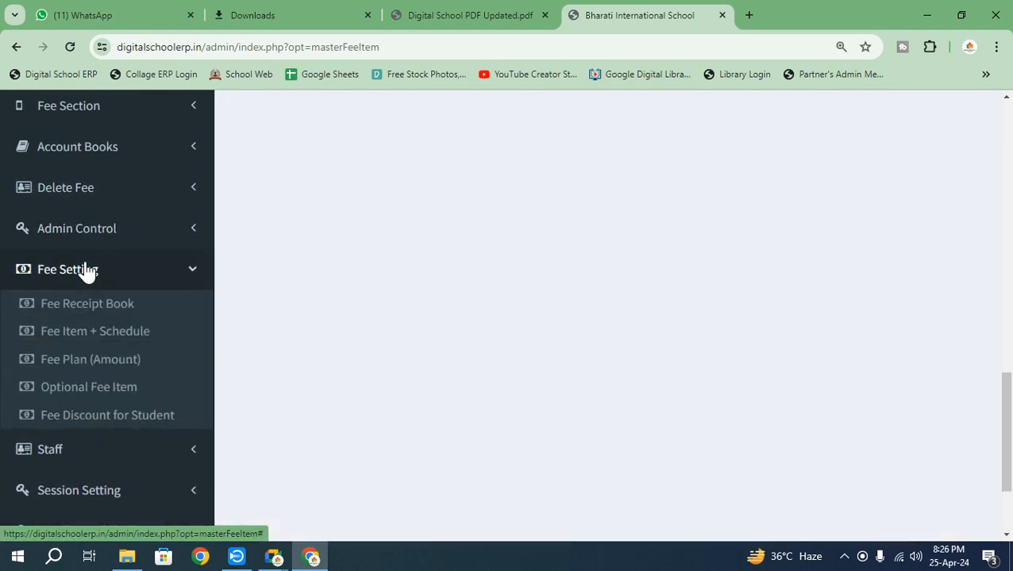
left_click(90, 367)
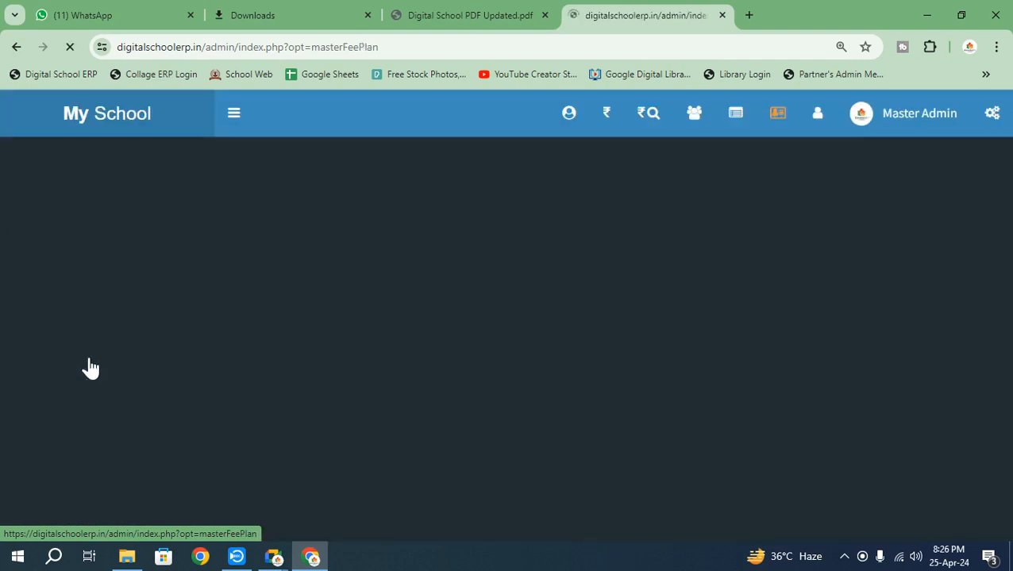
scroll(662, 336, "down", 3)
scroll(664, 340, "down", 1)
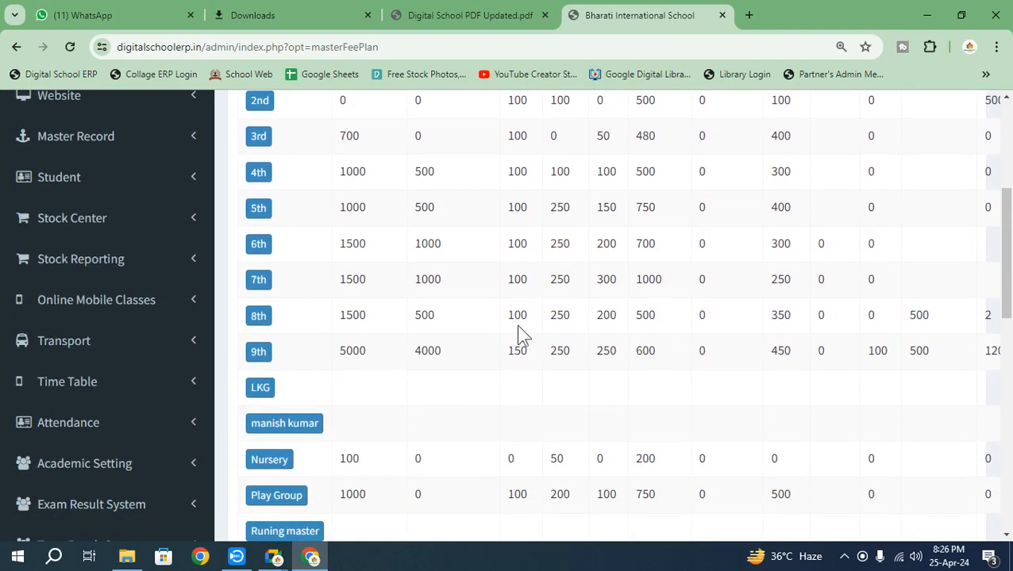
scroll(496, 331, "down", 1)
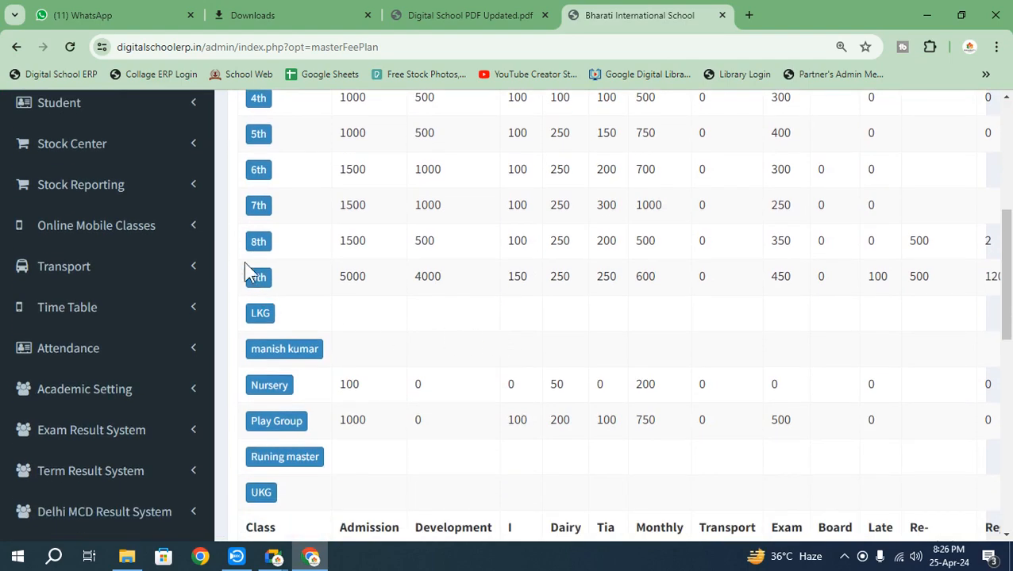
scroll(261, 266, "up", 3)
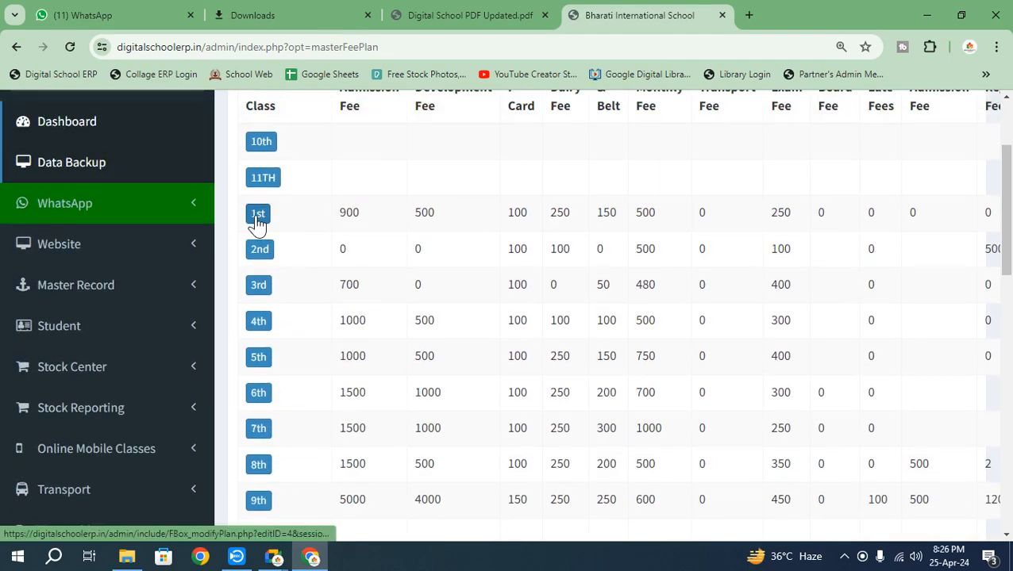
Open the annual fee plan for class 1st and set its Admission Fee to 1000
left_click(257, 222)
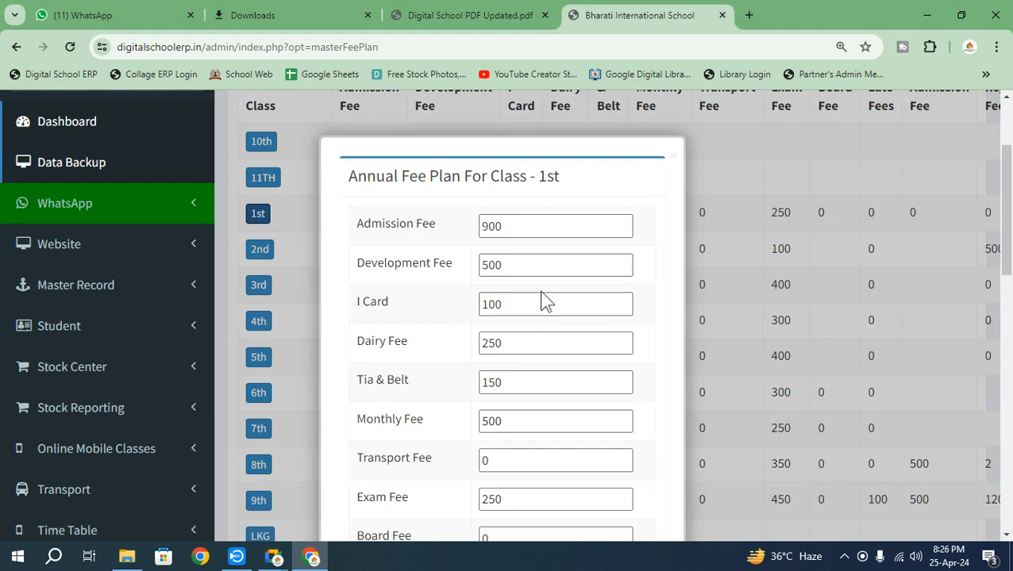
double_click(515, 230)
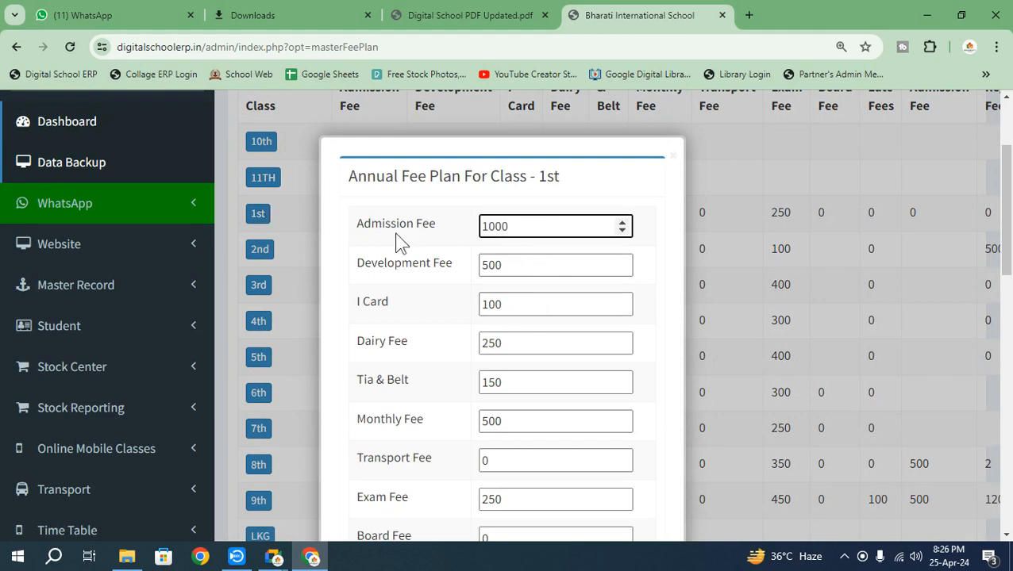
key("Tab")
Set the Other Fee and Electricity amounts of the class 1st plan to 0 and save the fee details
scroll(492, 262, "down", 2)
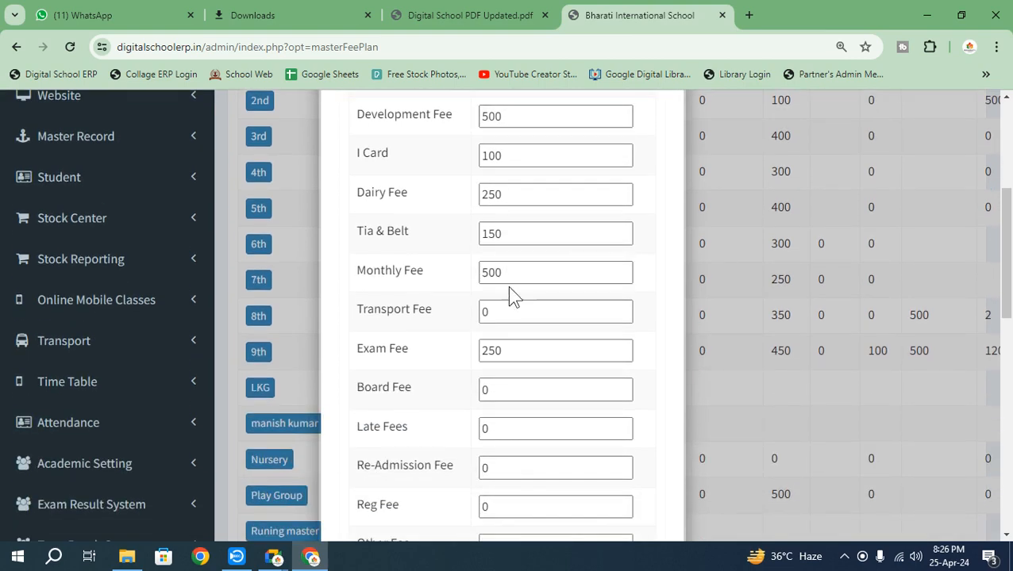
scroll(512, 302, "down", 4)
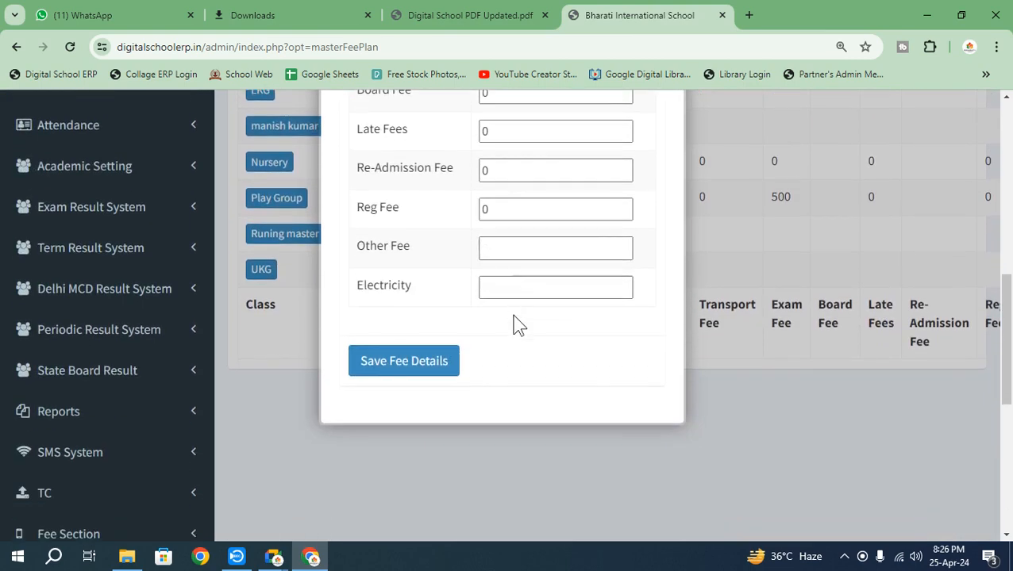
left_click(414, 365)
type("0")
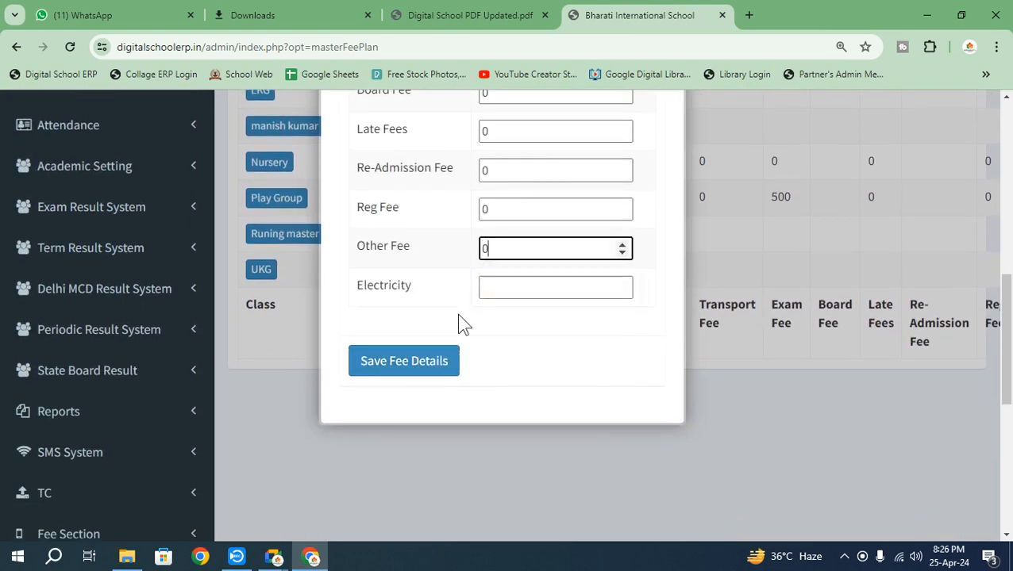
left_click(522, 288)
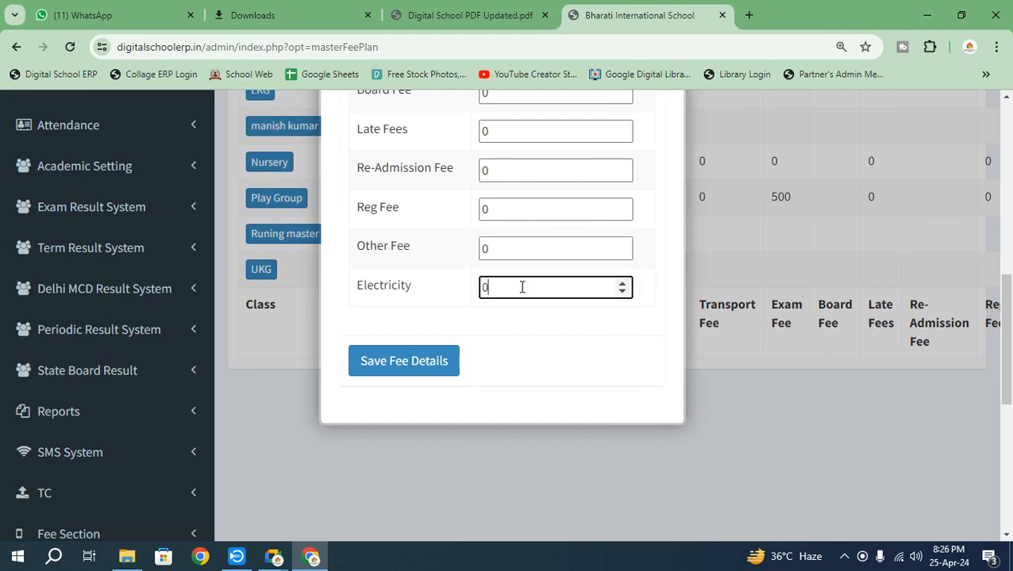
left_click(418, 367)
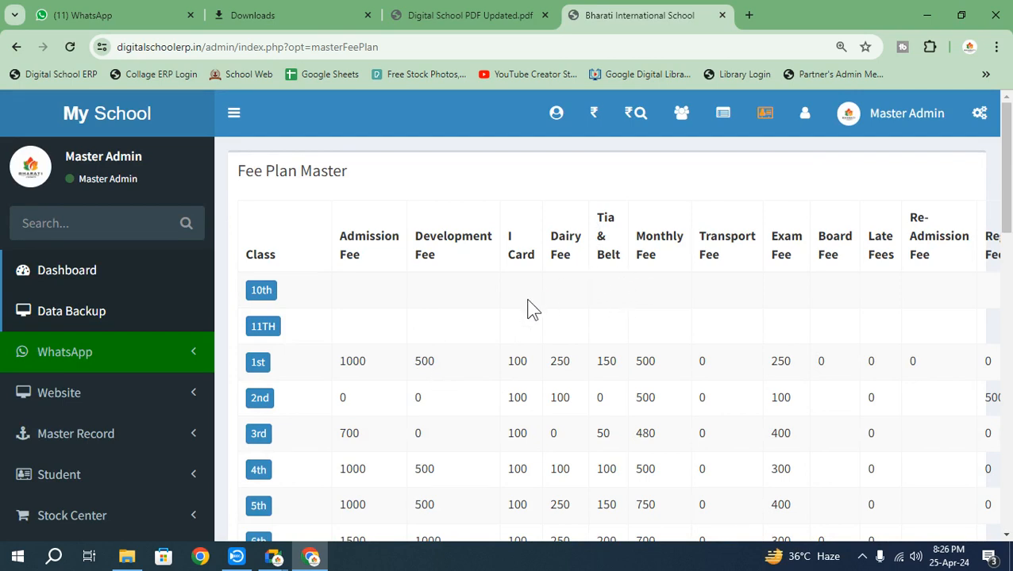
Open the New Student Admission form
left_click(559, 120)
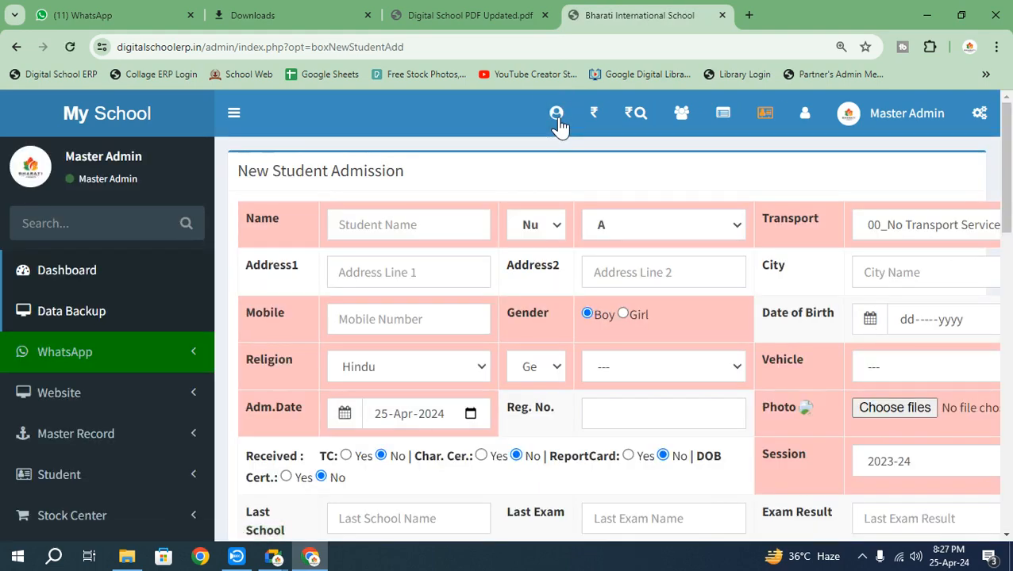
Switch to the Google Meet window to check the participant list, and return to the admission form in Chrome
left_click(277, 557)
left_click(248, 500)
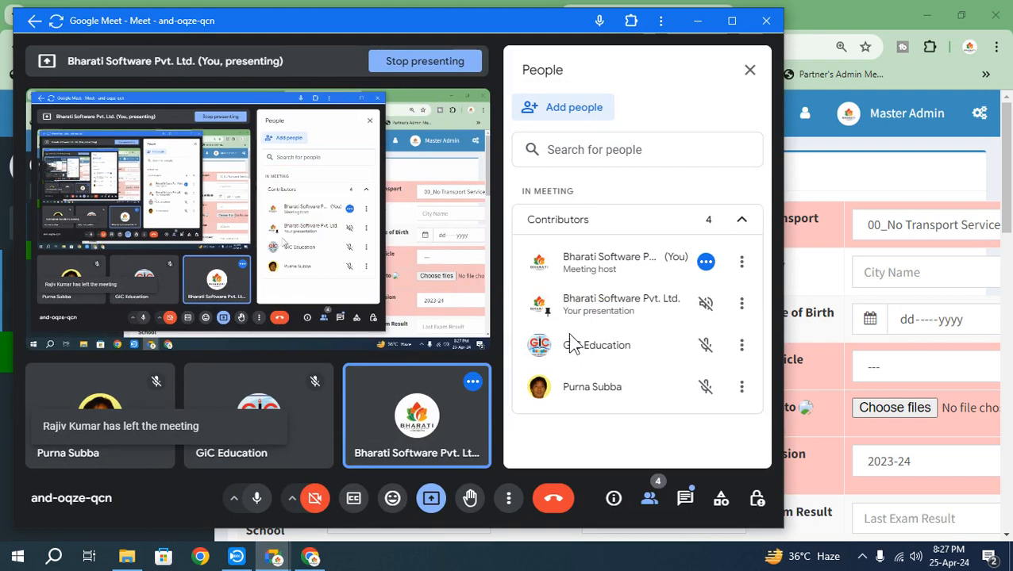
left_click(832, 252)
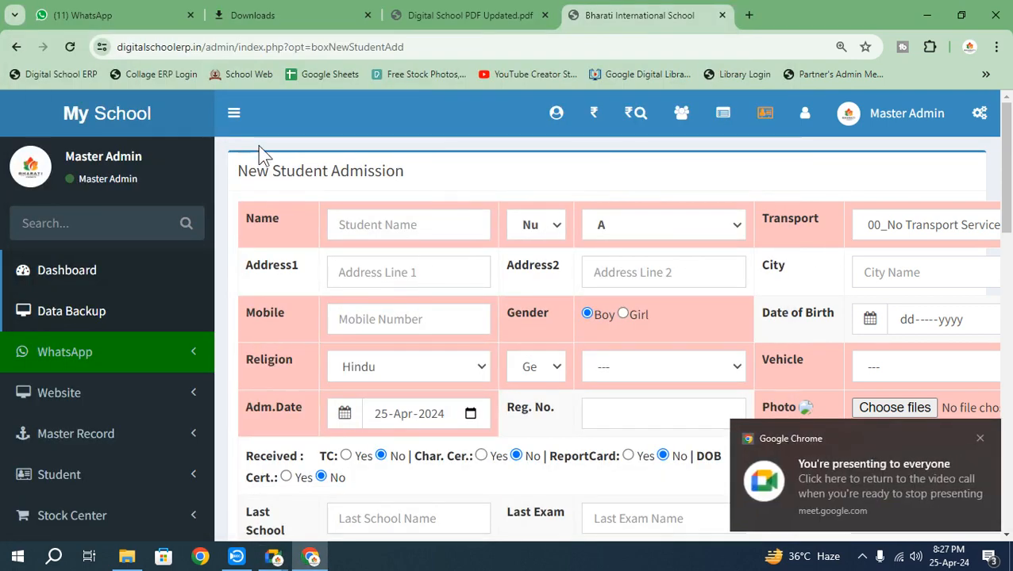
Collapse the sidebar, show the New Student Admission form in full screen and look through all its fields
left_click(235, 112)
key("F11")
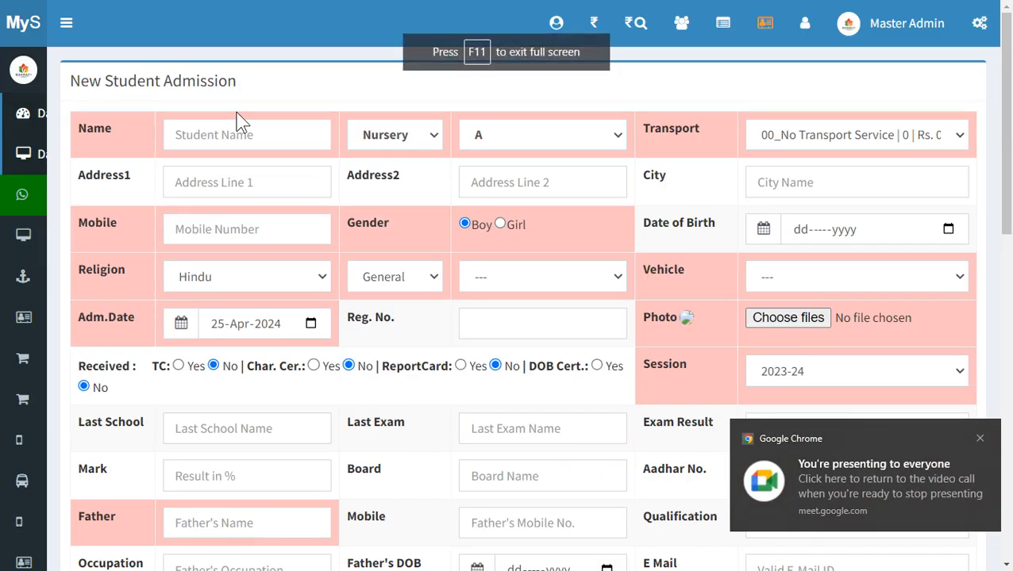
scroll(557, 230, "down", 1)
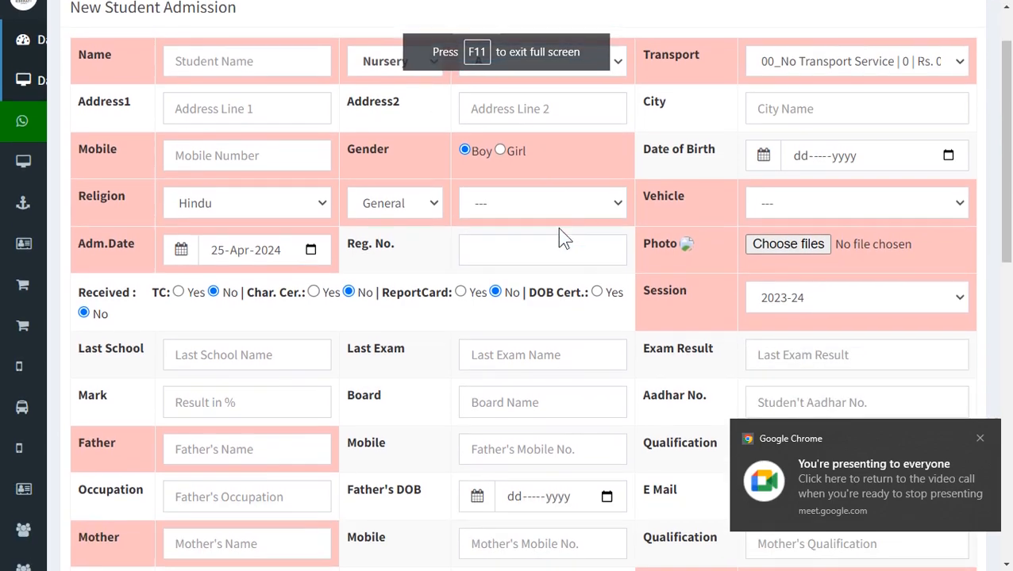
scroll(385, 264, "down", 3)
scroll(409, 305, "down", 6)
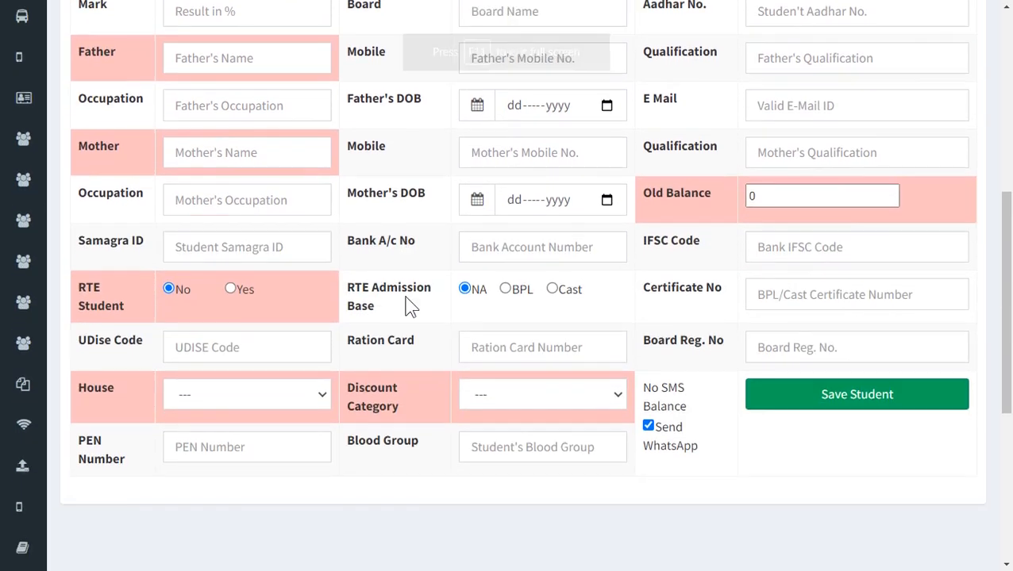
scroll(373, 238, "up", 10)
Enter the student's name, choose class 1st and select the transport route Harkesh Nagar | 10km | Rs. 1500
left_click(226, 135)
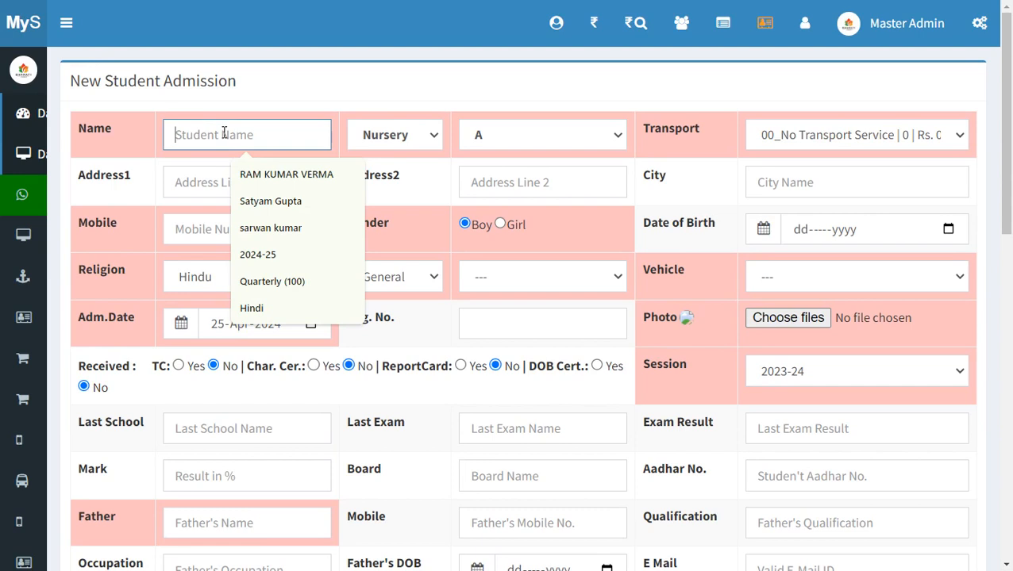
left_click(274, 201)
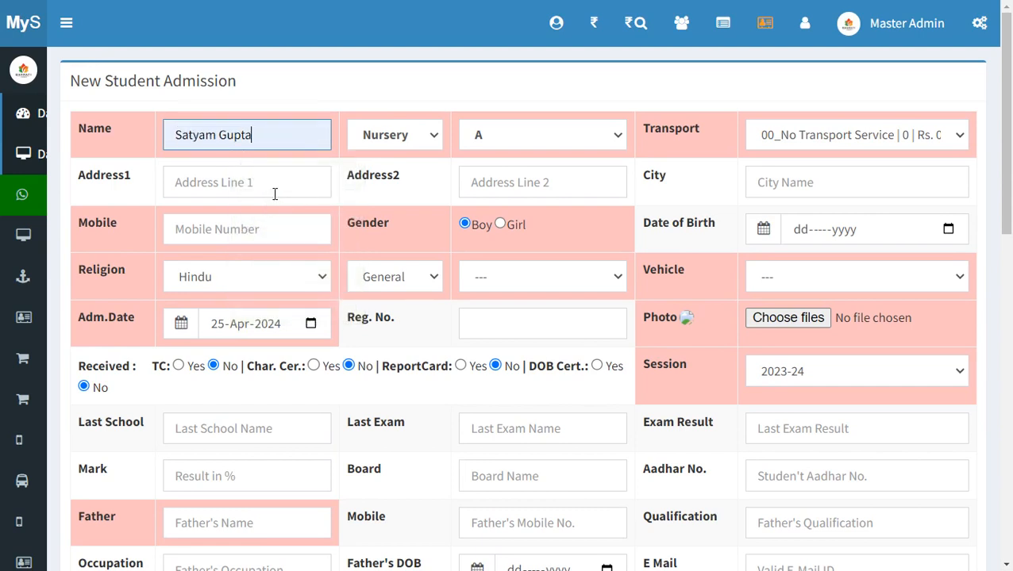
left_click(484, 141)
left_click(390, 199)
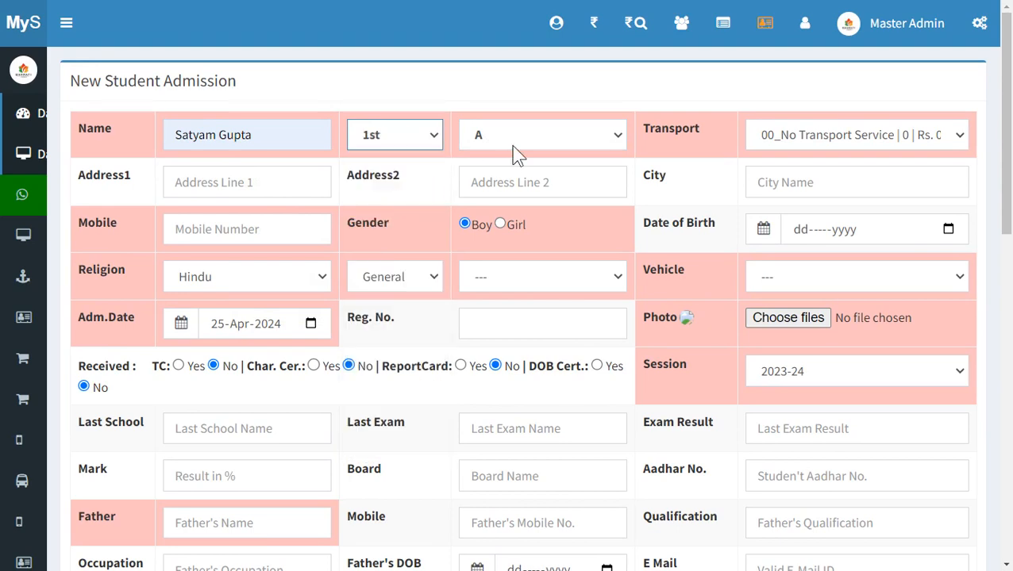
left_click(818, 143)
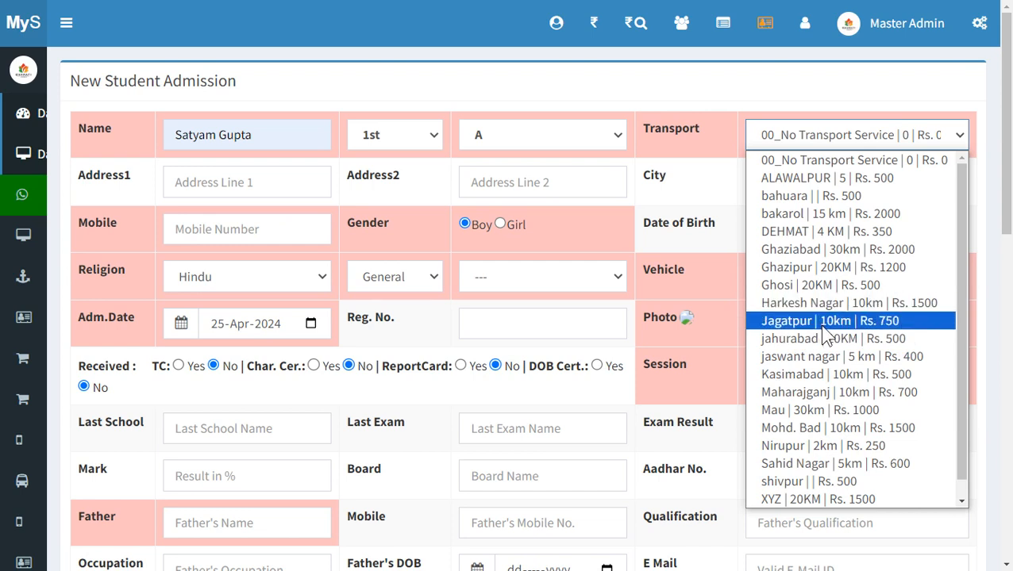
left_click(818, 303)
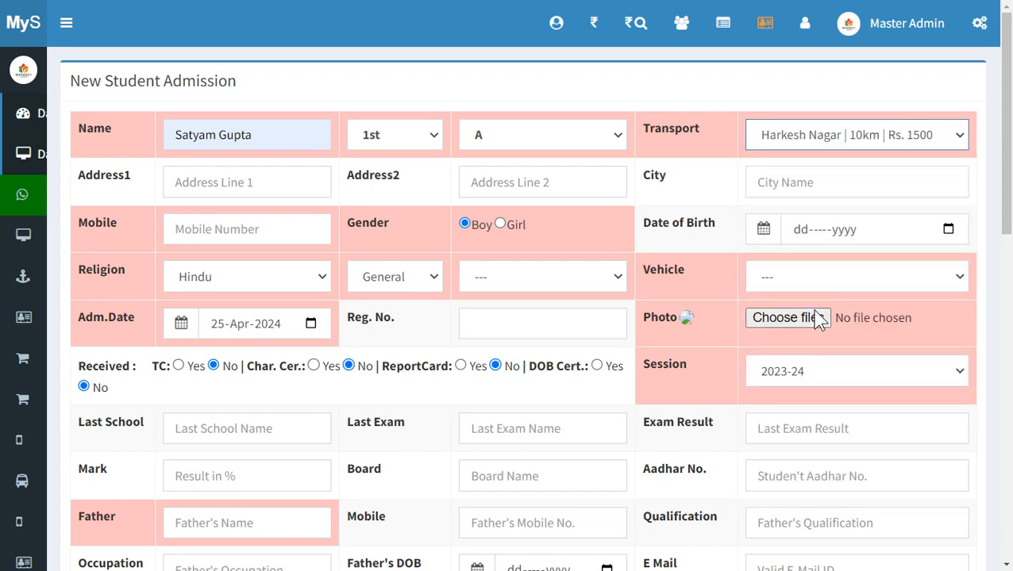
Fill in the student's two address lines, city and mobile number from previously used entries
left_click(281, 178)
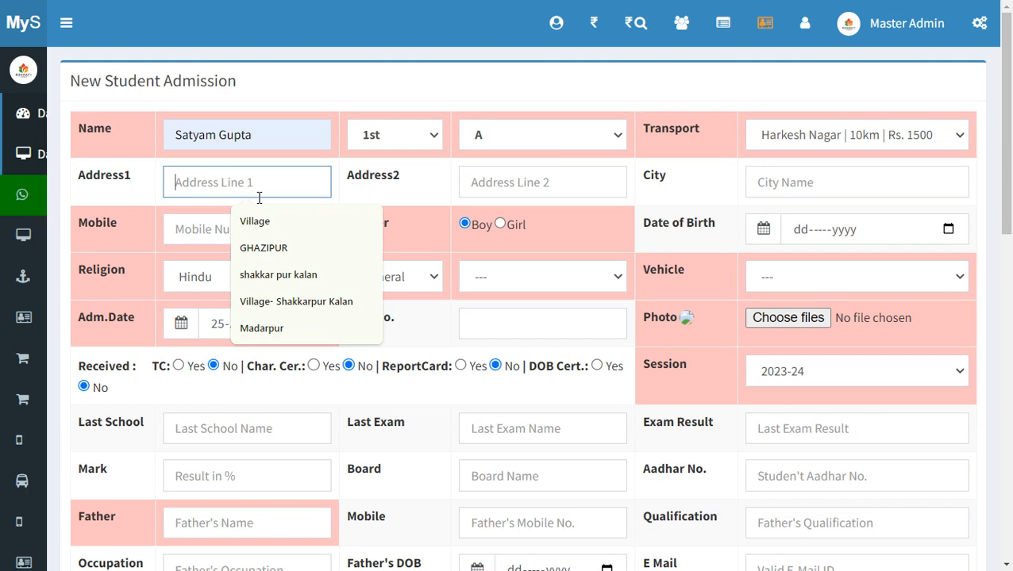
left_click(283, 278)
left_click(535, 190)
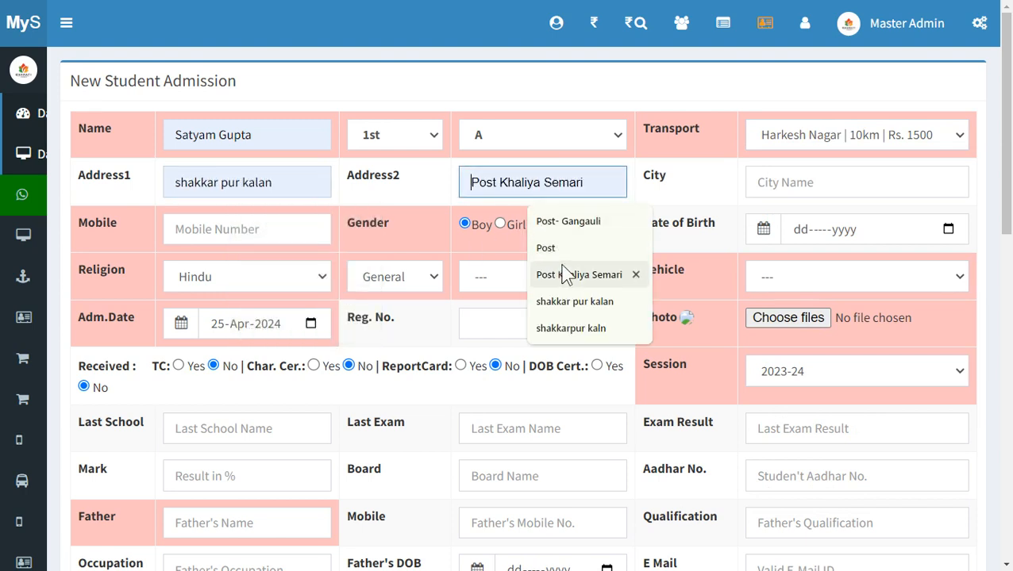
left_click(570, 222)
left_click(841, 173)
left_click(858, 220)
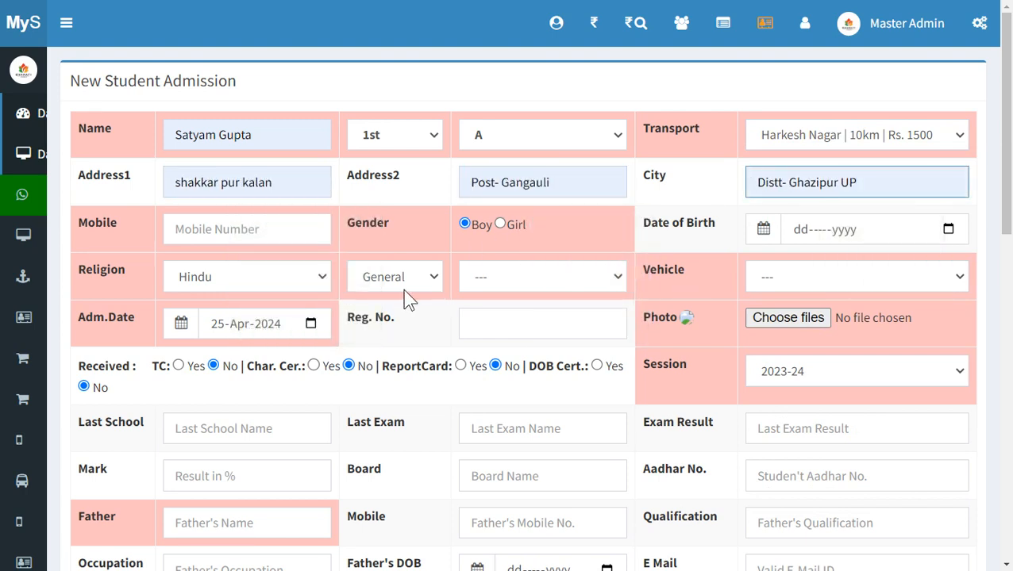
left_click(217, 228)
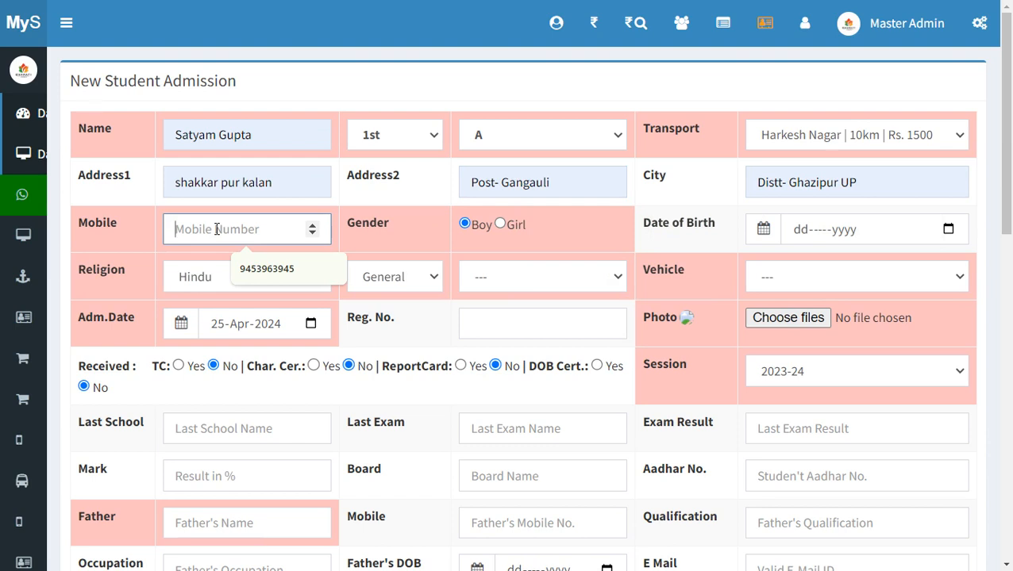
left_click(264, 274)
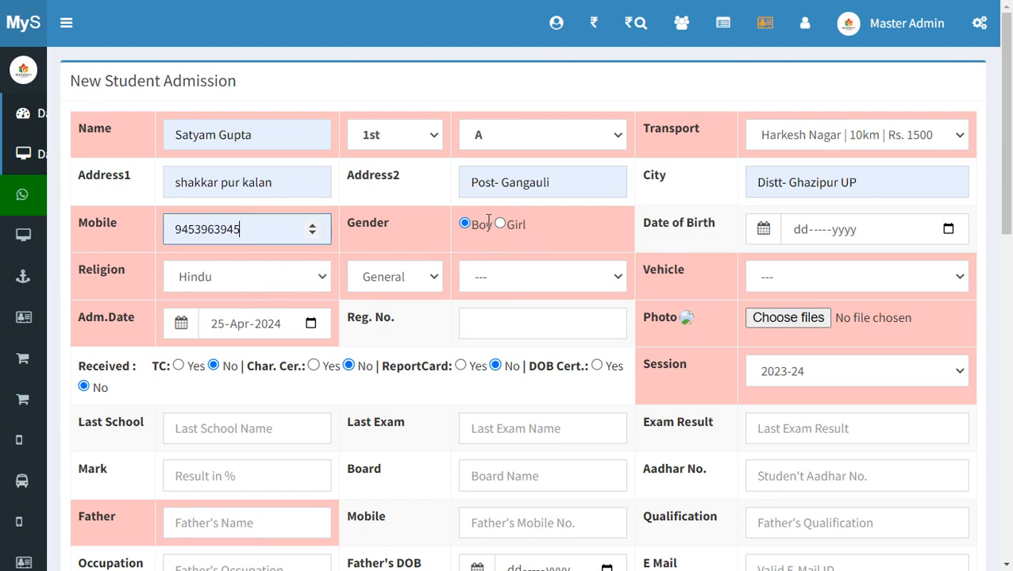
Set the religion to Hindu, category to General, vehicle to AJAY PARIWAHAN and caste to the option matching the student's surname
left_click(800, 229)
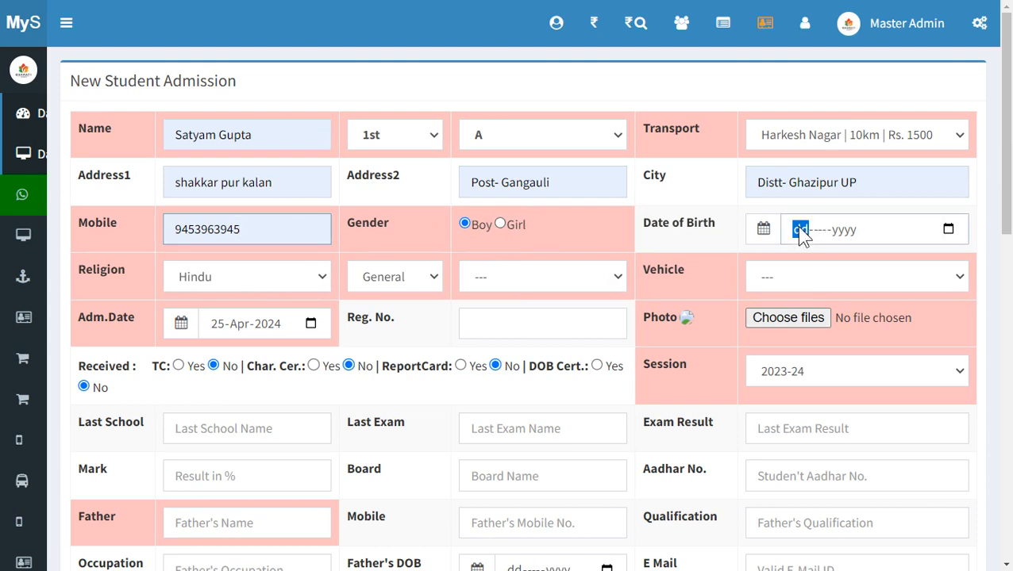
left_click(216, 278)
left_click(217, 279)
left_click(386, 279)
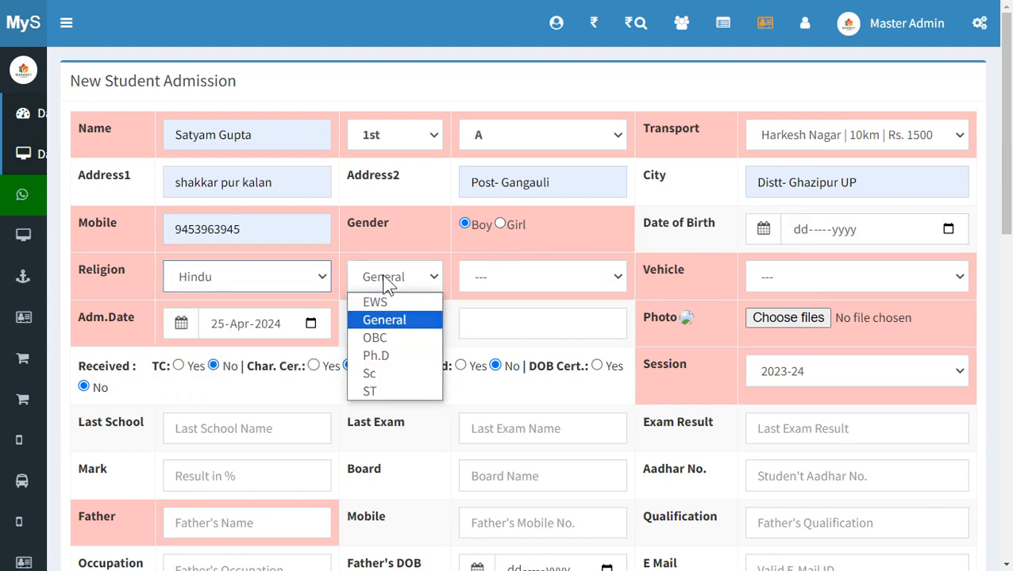
left_click(517, 278)
left_click(519, 274)
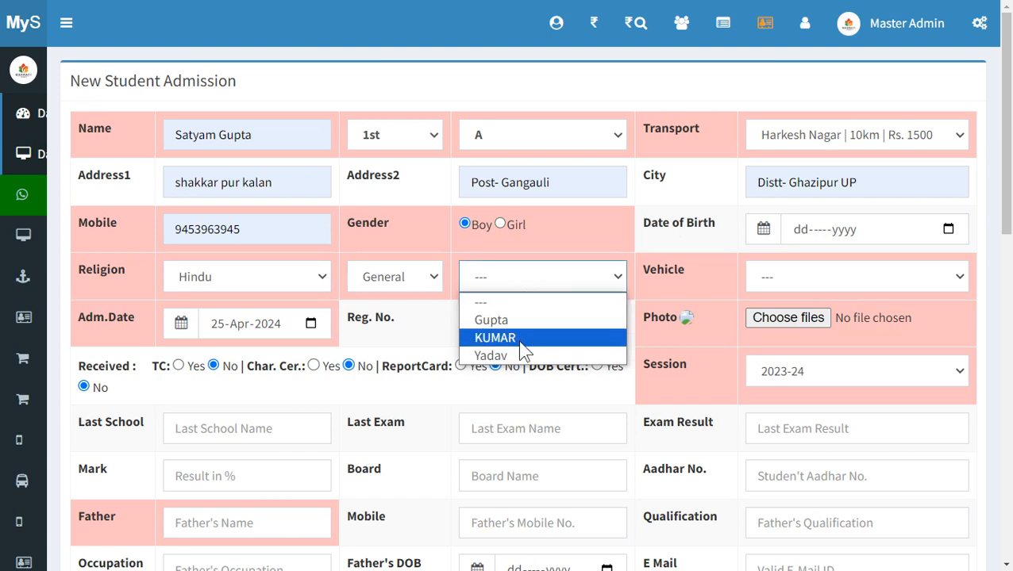
left_click(518, 340)
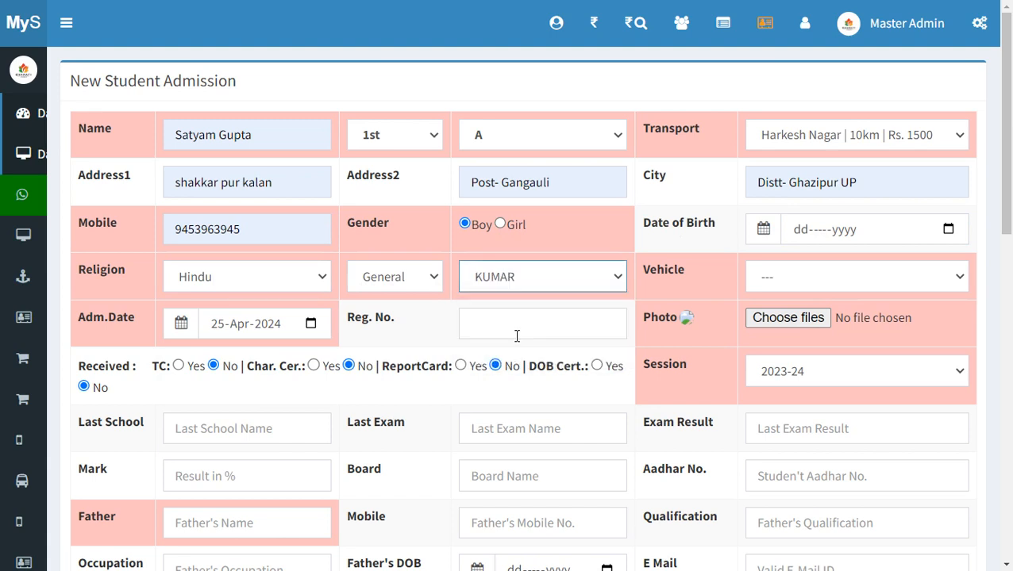
left_click(830, 284)
left_click(818, 320)
left_click(603, 286)
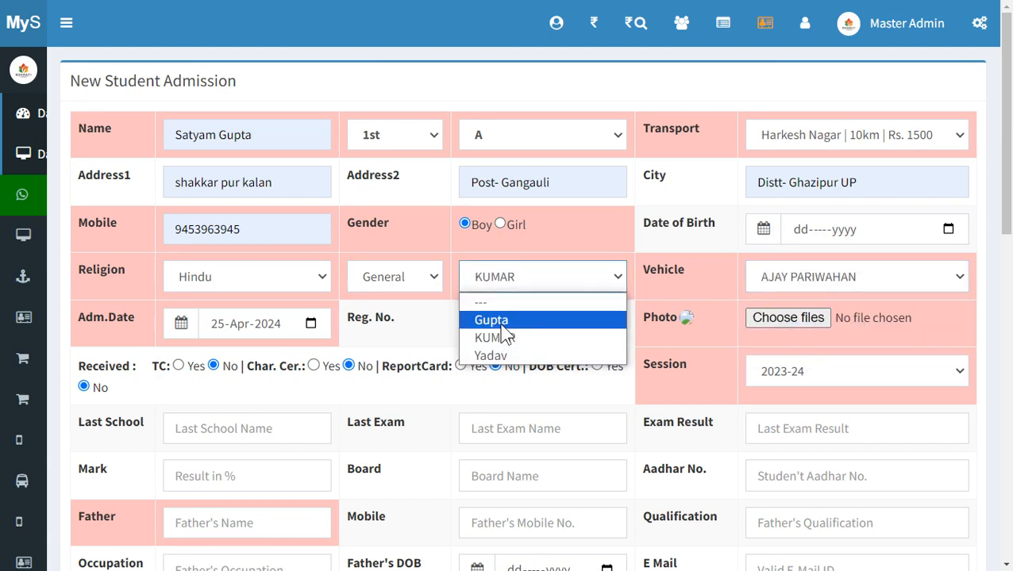
left_click(502, 326)
scroll(591, 340, "down", 1)
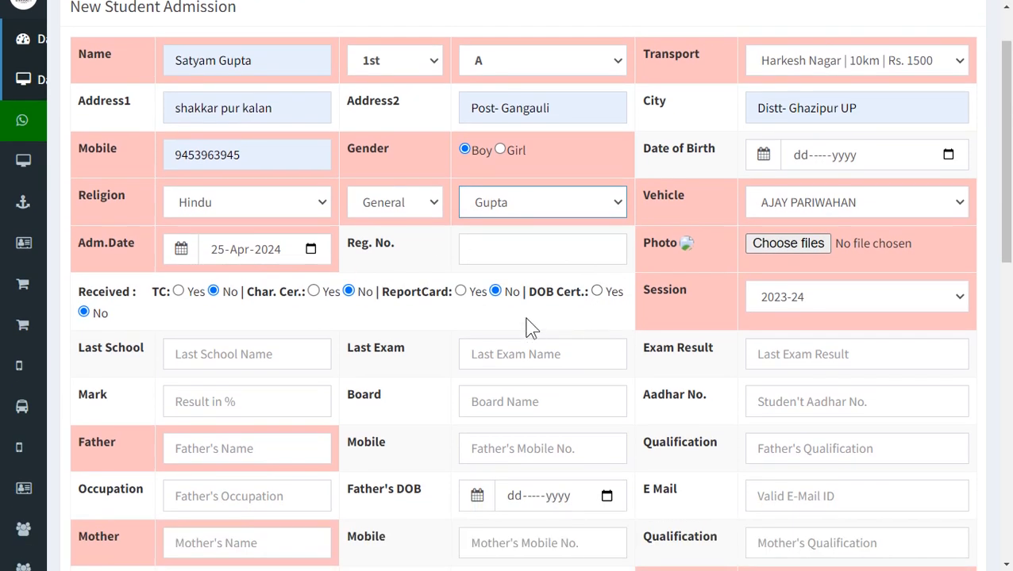
Fill in the registration number from a previous entry and attach the student photo a.jfif from the Desktop's Students folder
left_click(476, 249)
left_click(560, 292)
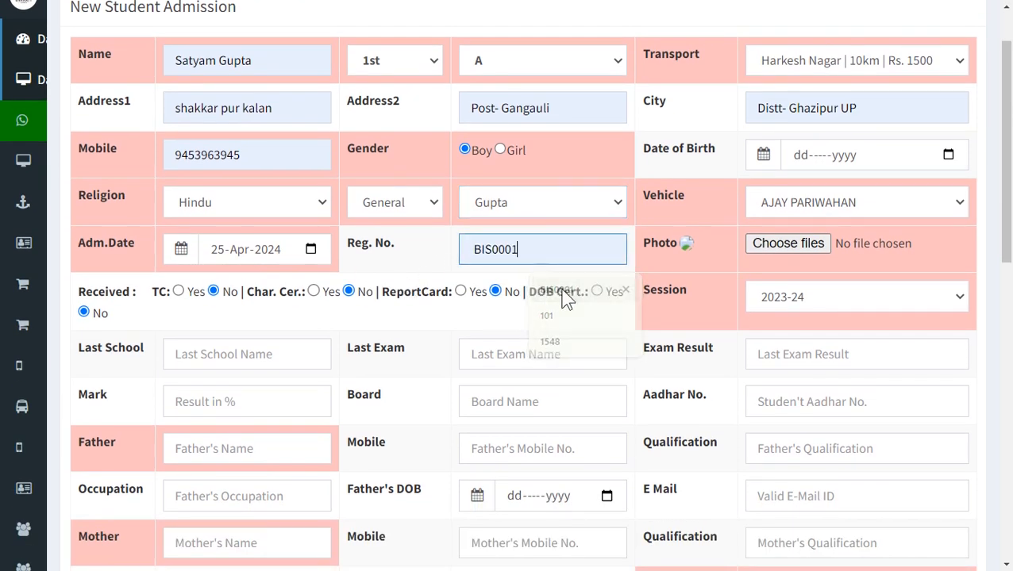
left_click(788, 244)
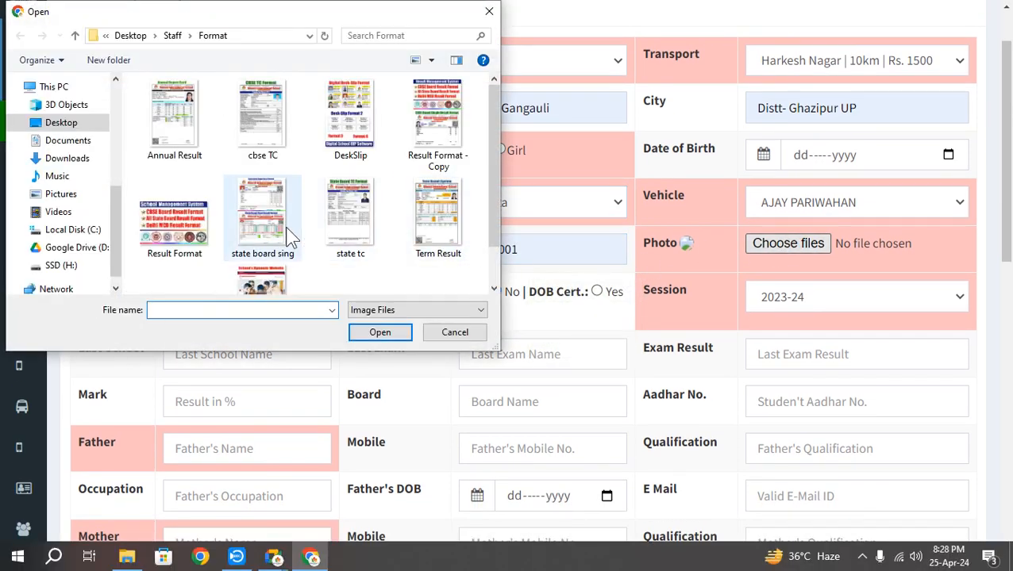
left_click(54, 127)
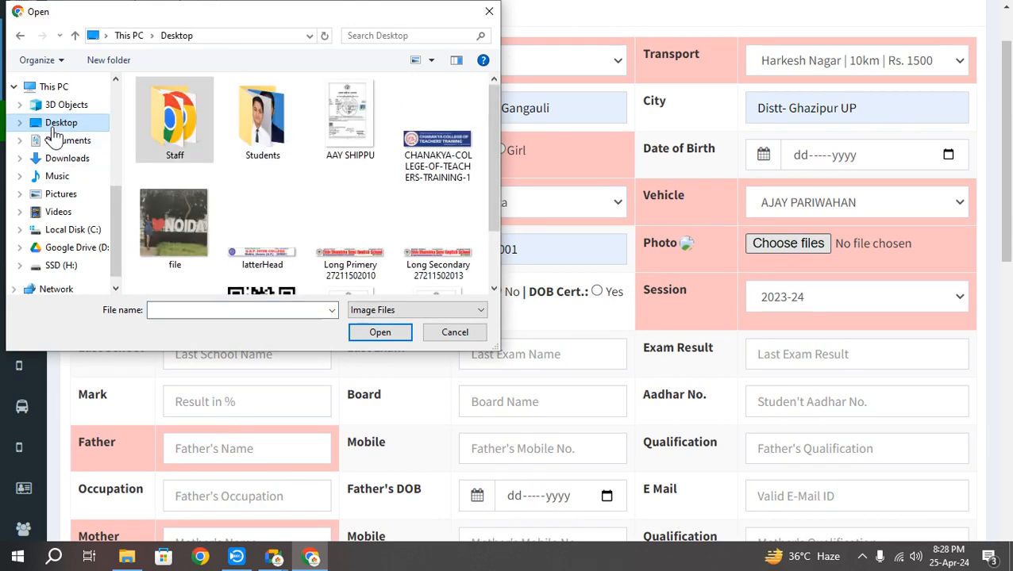
double_click(262, 119)
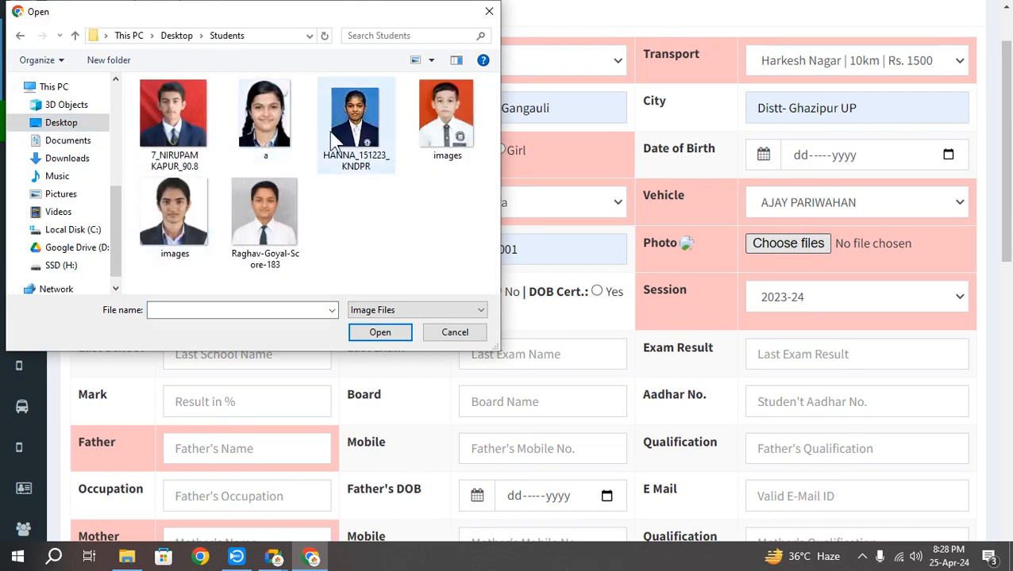
double_click(264, 115)
Replace the student's first name in the Name field with a girl's name, keeping the surname
scroll(319, 174, "up", 1)
left_click_drag(263, 134, 127, 143)
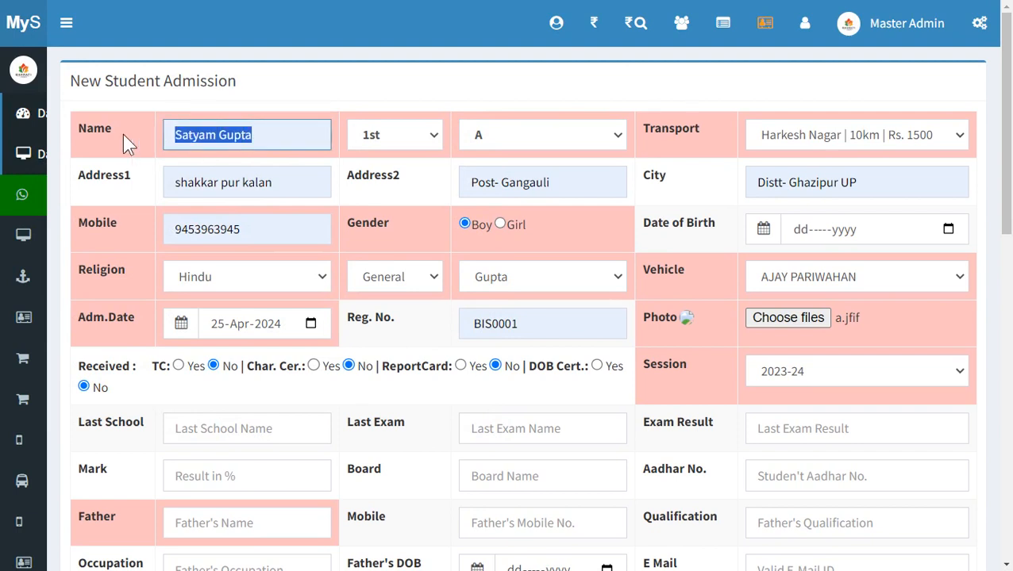
key("Home")
key("shift+Right")
key("shift+Right")
key("shift+Right")
key("shift+Right")
key("shift+Right")
key("shift+Right")
key("shift+Right")
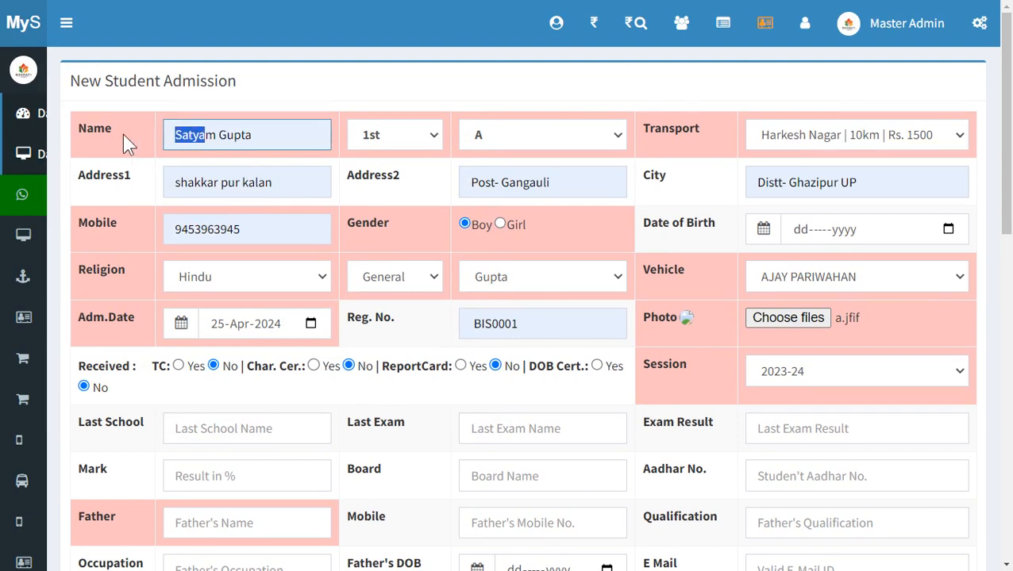
key("shift+Left")
type("Anjali")
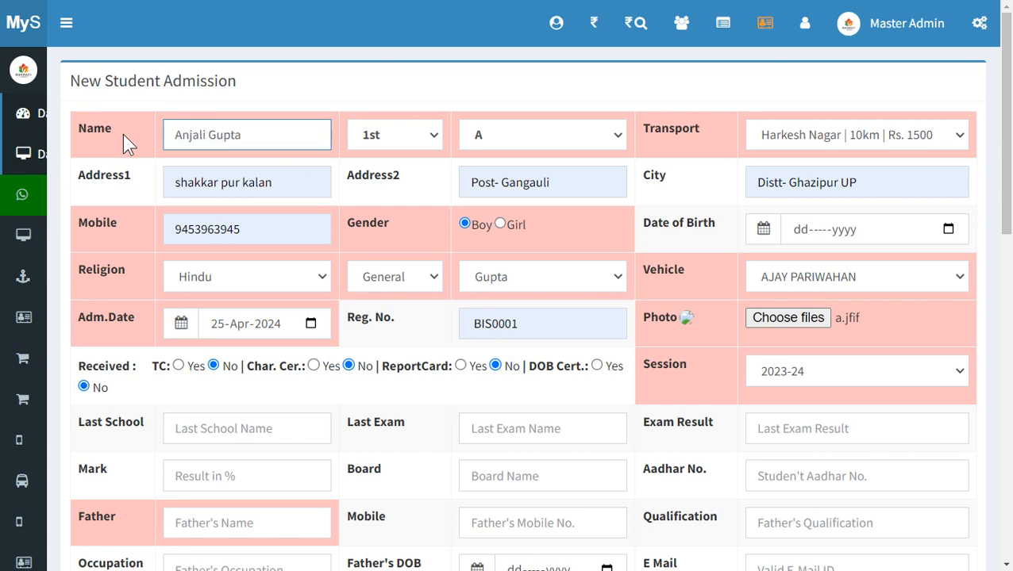
Fill in the last school with the Super Public School entry, last exam 4th and exam result Pass
scroll(362, 328, "down", 2)
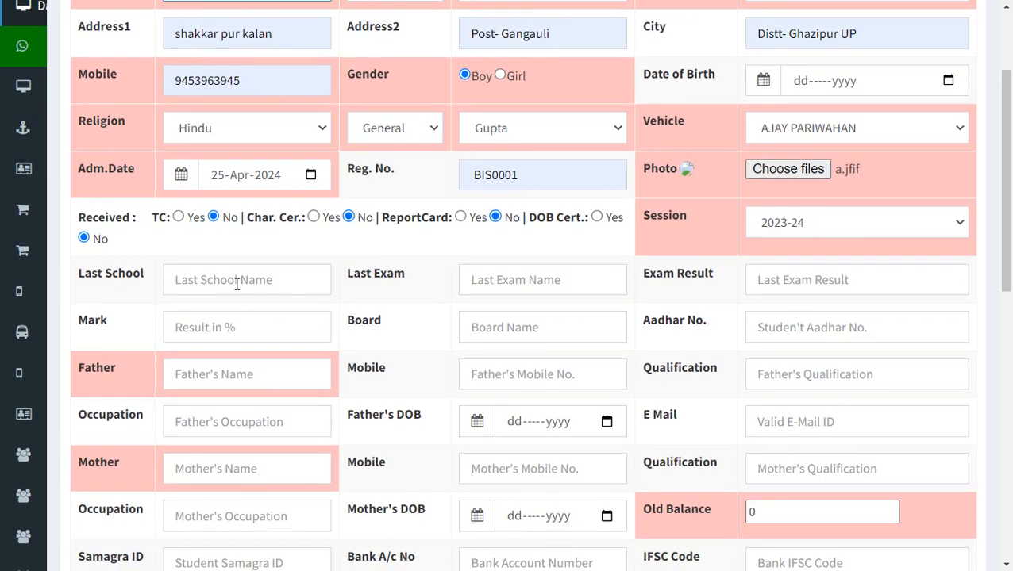
left_click(237, 284)
left_click(266, 321)
left_click(542, 282)
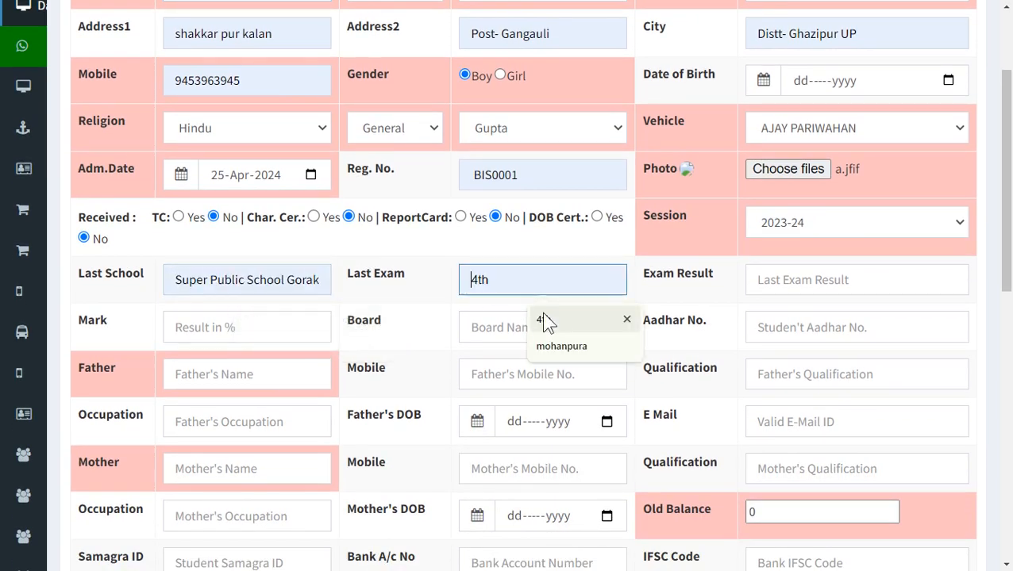
left_click(542, 319)
left_click(749, 292)
left_click(833, 319)
Enter the student's Aadhar number from a previous entry and set the mark to 80
left_click(825, 338)
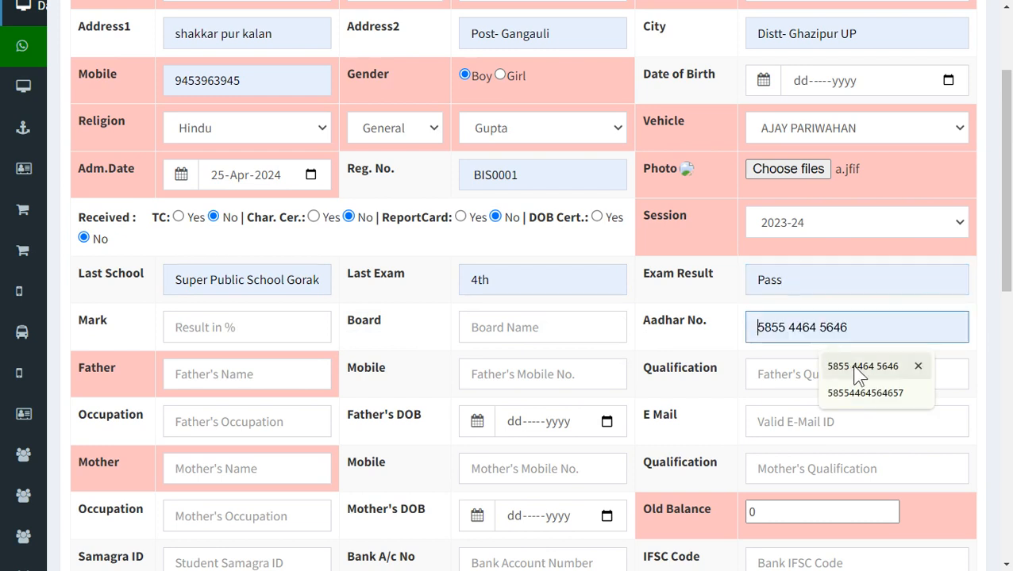
left_click(841, 366)
left_click(252, 329)
left_click(254, 364)
Fill in the father's name and the mother's name from previously used entries
left_click(234, 380)
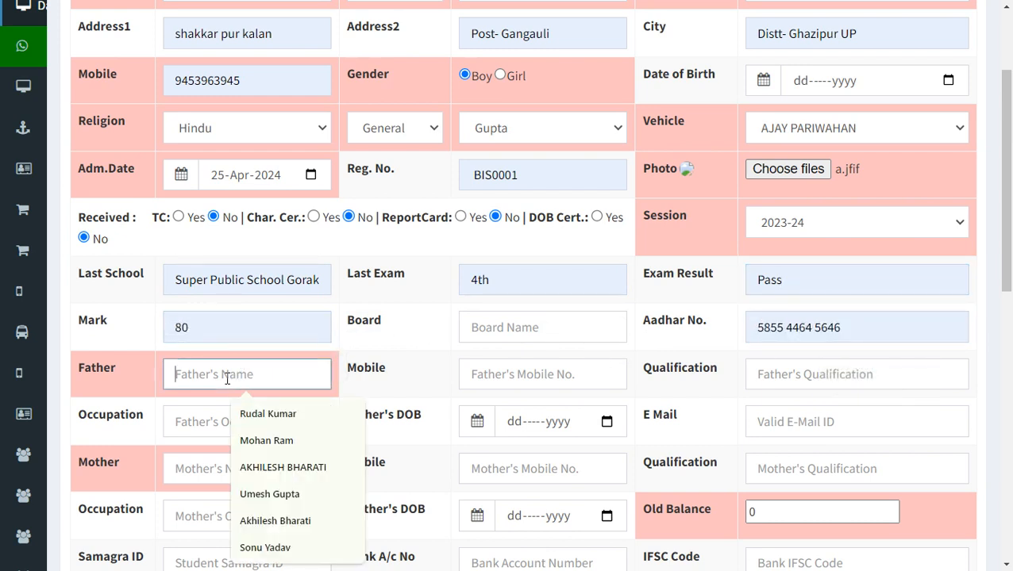
left_click(287, 468)
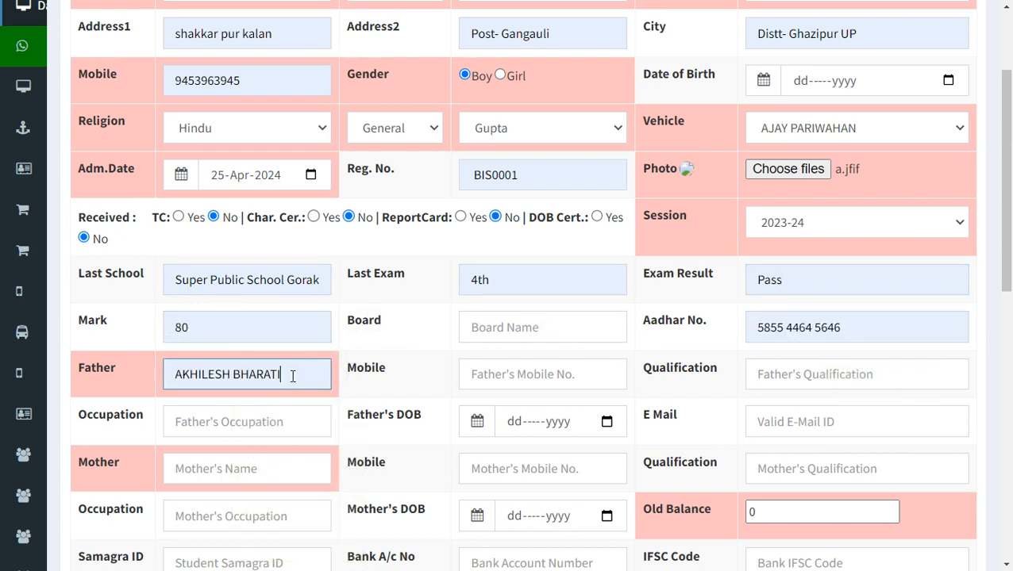
left_click(253, 481)
left_click(294, 359)
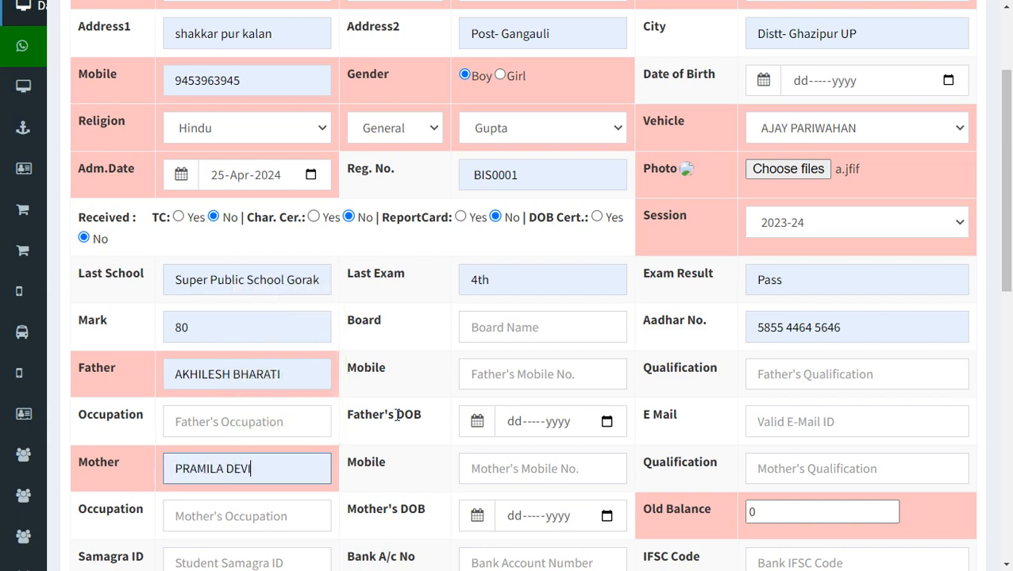
Set the mother's qualification to 10 and the father's qualification to 10th
scroll(463, 420, "down", 3)
scroll(558, 355, "down", 1)
scroll(565, 230, "up", 1)
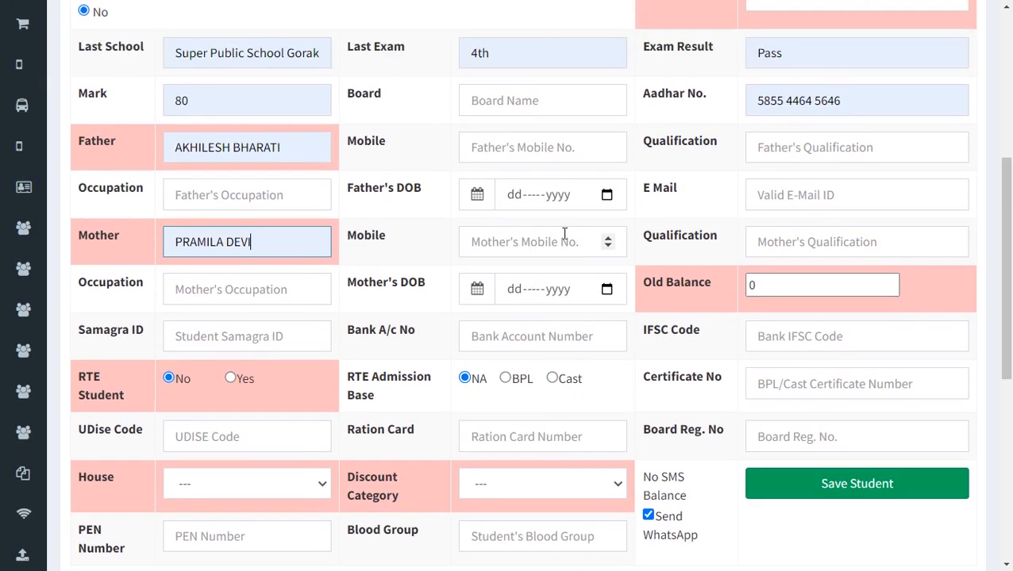
left_click(766, 286)
left_click(802, 242)
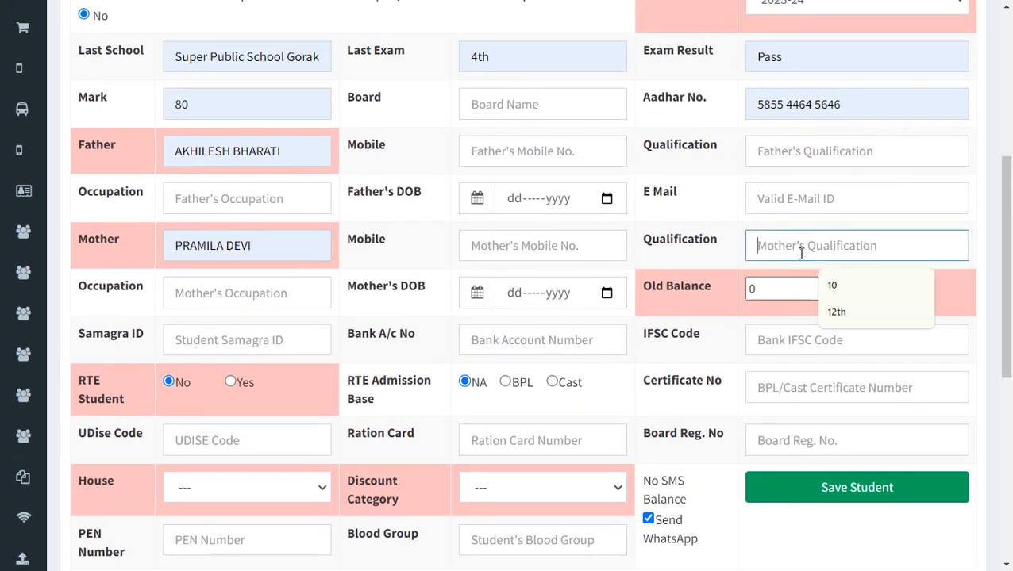
left_click(832, 281)
left_click(810, 157)
left_click(848, 191)
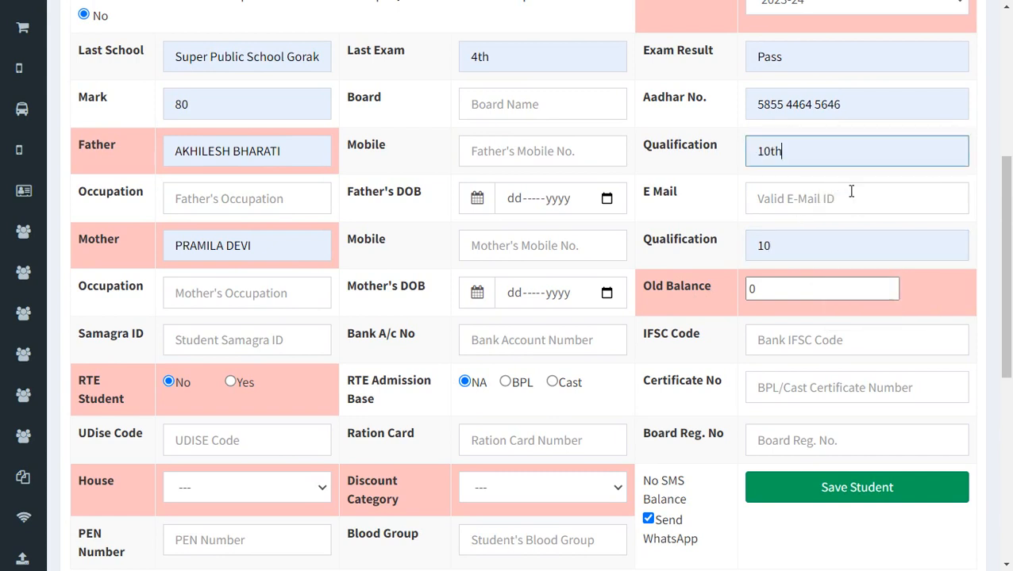
left_click(539, 151)
Fill in the BPL/Cast certificate number and the board registration number from previously used entries
scroll(343, 330, "down", 2)
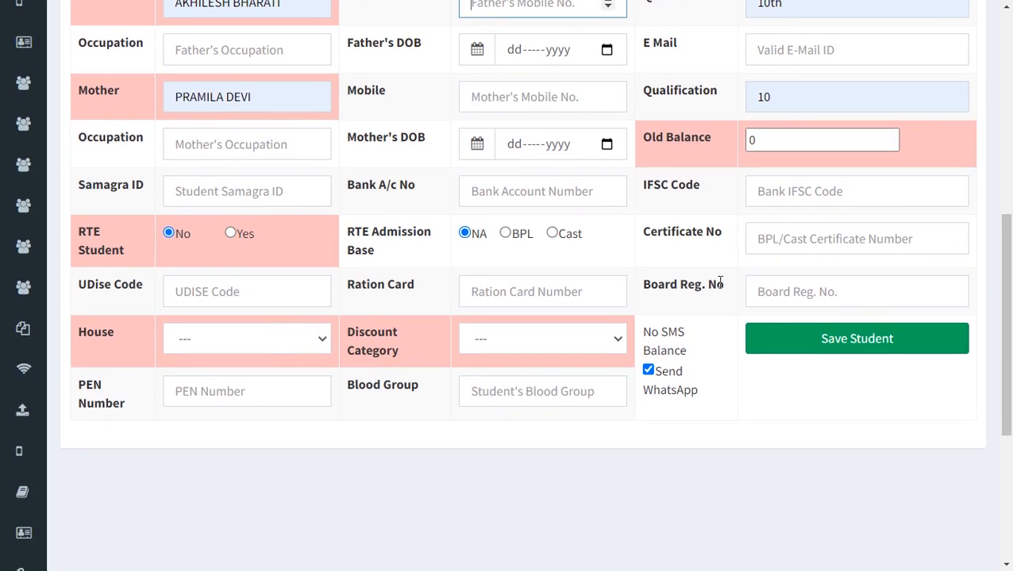
left_click(776, 239)
left_click(859, 277)
left_click(804, 292)
left_click(853, 335)
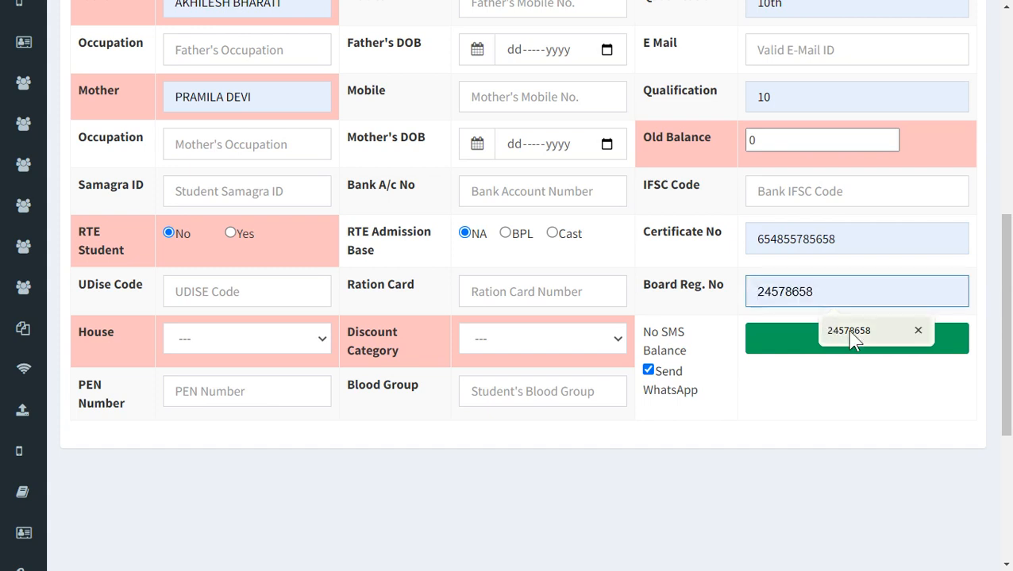
Fill in the student's Samagra ID and the UDISE code from previously used entries
left_click(808, 190)
left_click(515, 197)
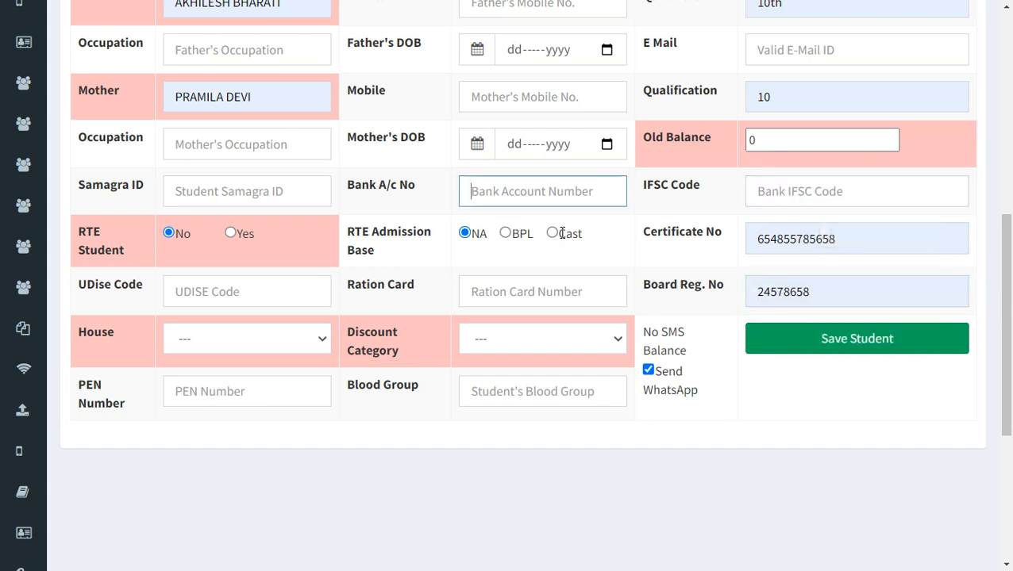
left_click(256, 199)
left_click(277, 230)
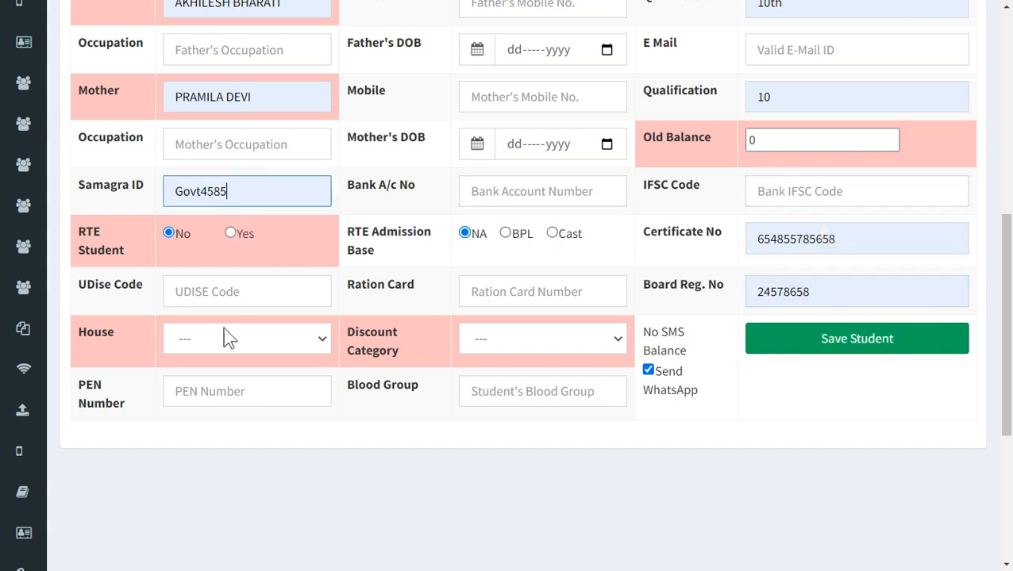
left_click(259, 290)
left_click(278, 332)
Fill in the PEN number from a previous entry and set the blood group to A+
left_click(243, 391)
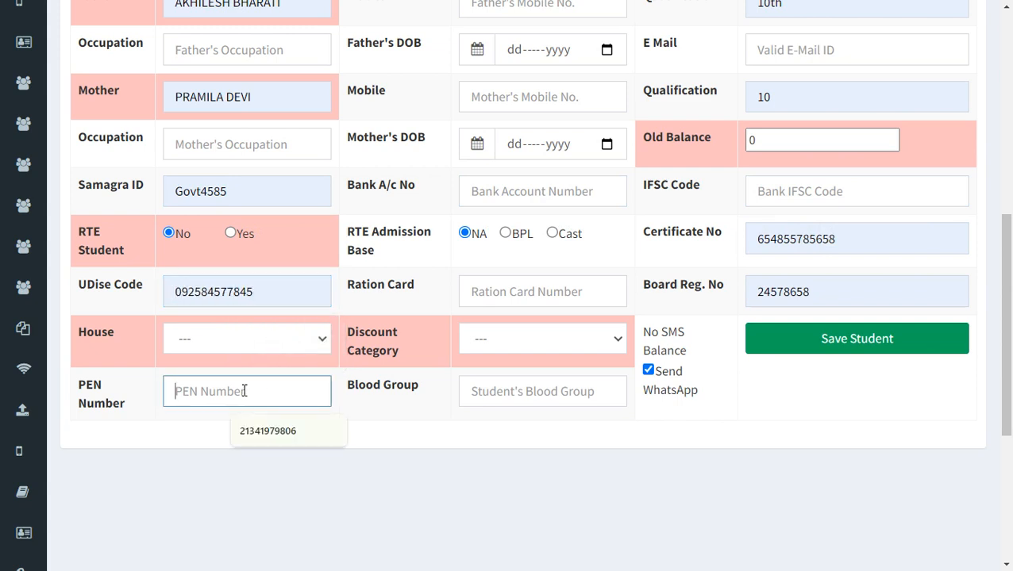
left_click(266, 429)
left_click(537, 402)
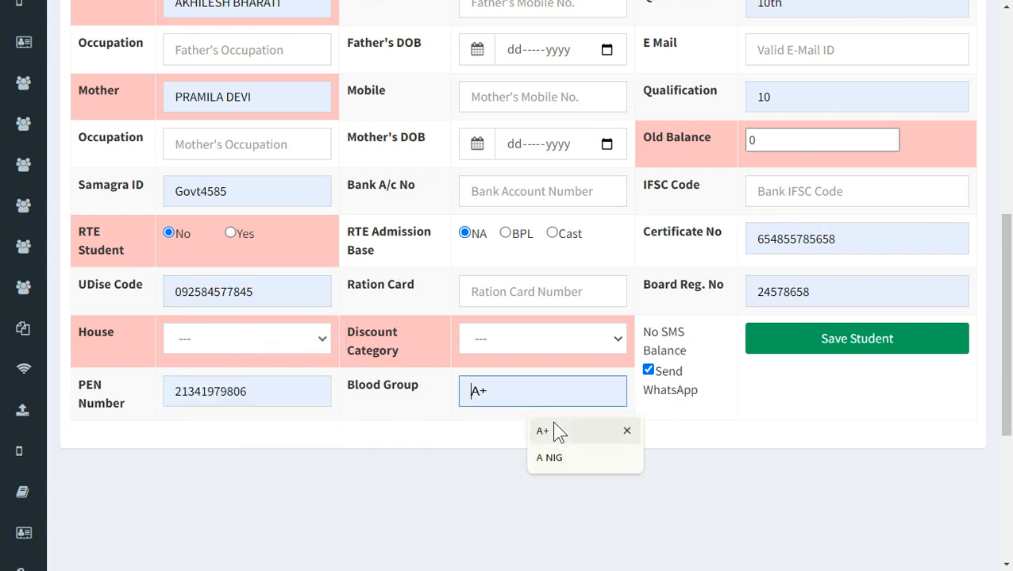
left_click(555, 429)
Fill in the ration card number from a previously used entry
left_click(561, 315)
left_click(555, 298)
left_click(556, 332)
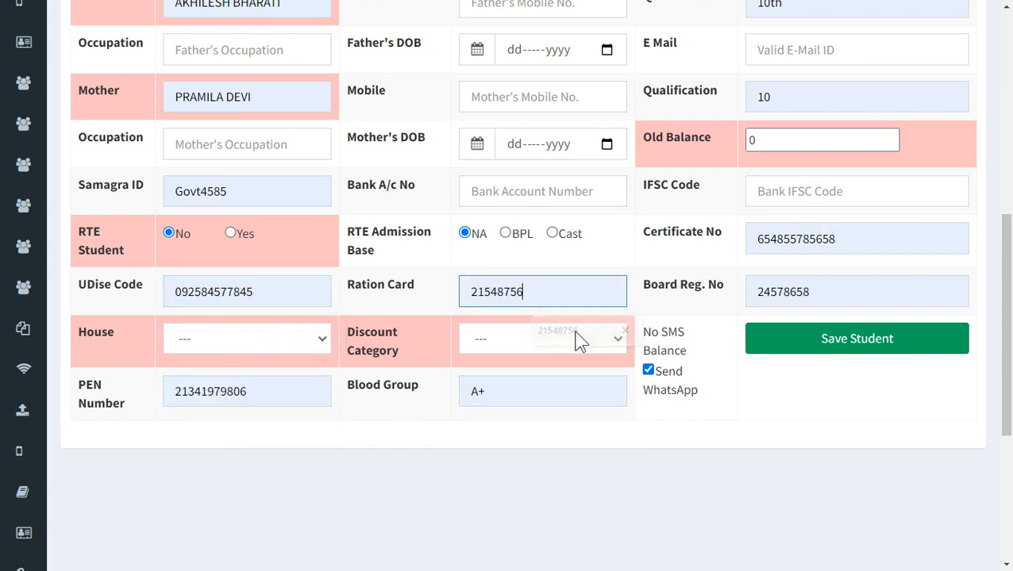
left_click(520, 194)
Fill in the contact's e-mail address from a previous entry and set the board to CBSE Board
scroll(758, 166, "up", 2)
left_click(790, 199)
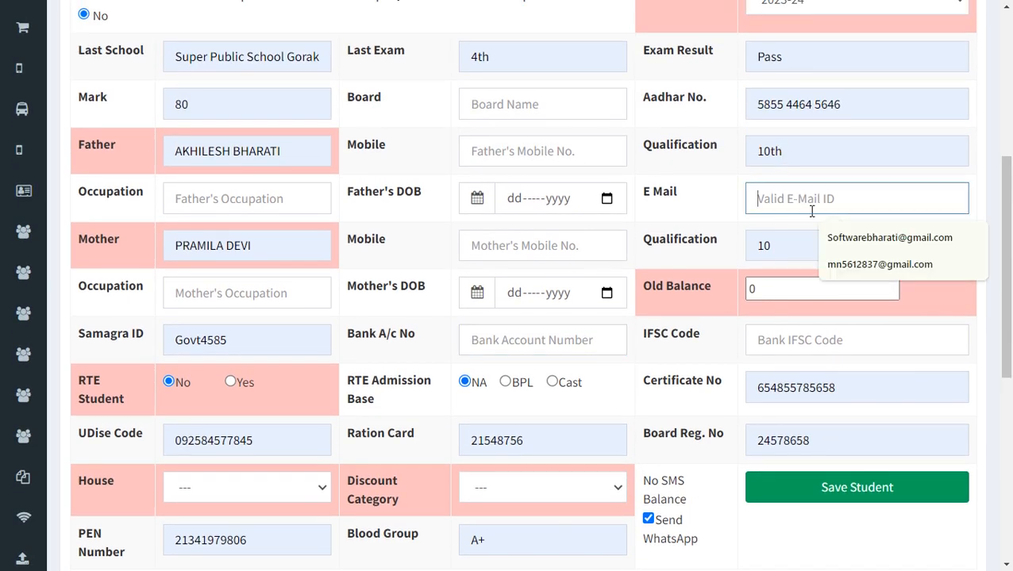
left_click(883, 238)
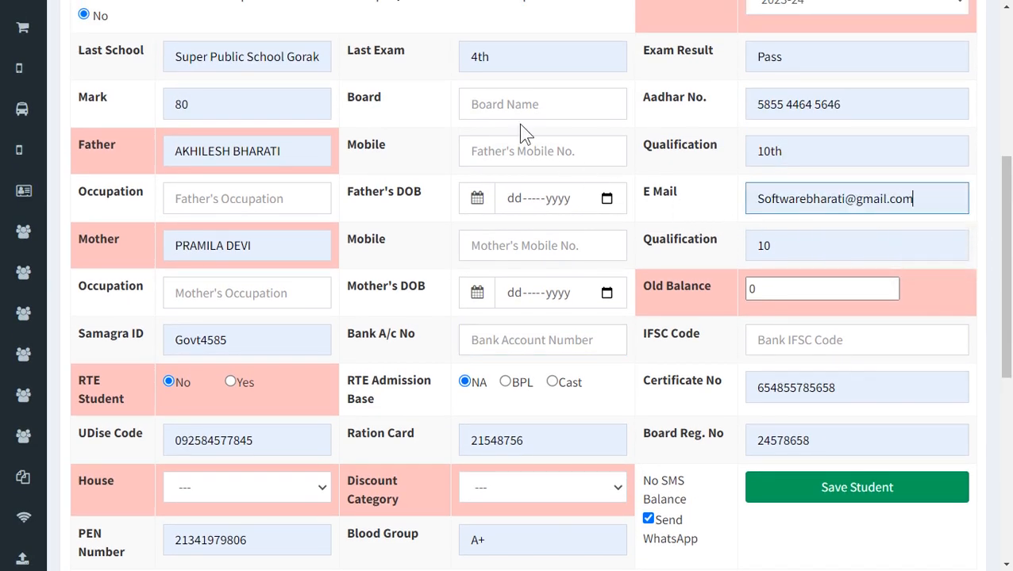
scroll(519, 131, "up", 2)
left_click(532, 179)
left_click(565, 218)
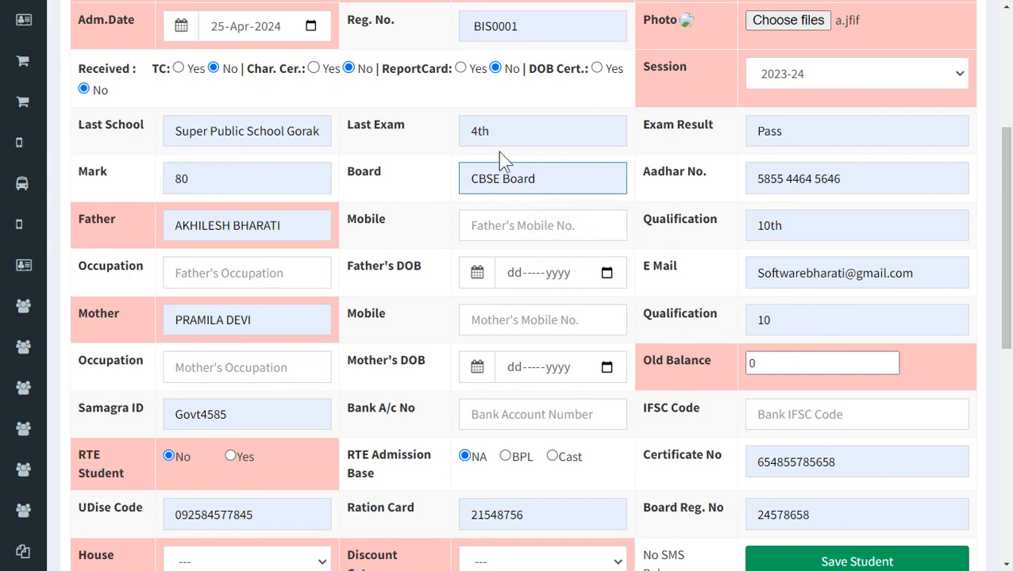
left_click(677, 193)
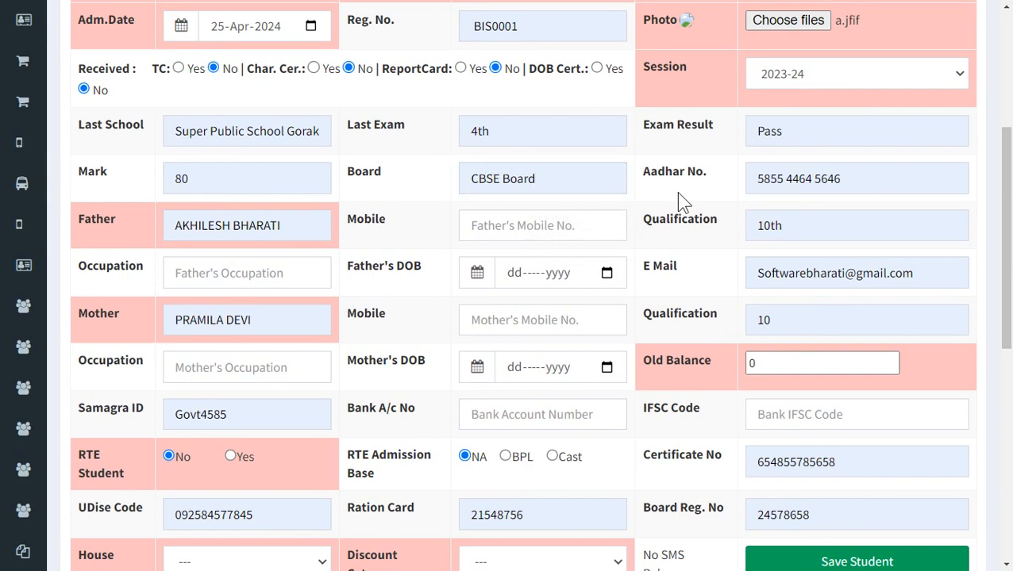
Point out the Send WhatsApp option and the student's mobile number on the admission form
scroll(690, 309, "down", 5)
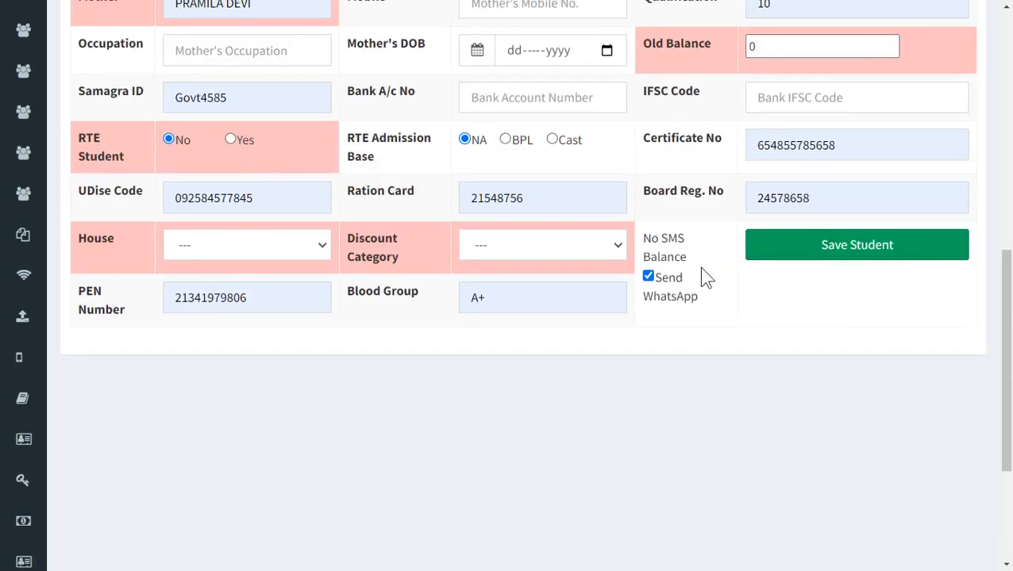
left_click_drag(675, 282, 698, 299)
scroll(400, 171, "up", 4)
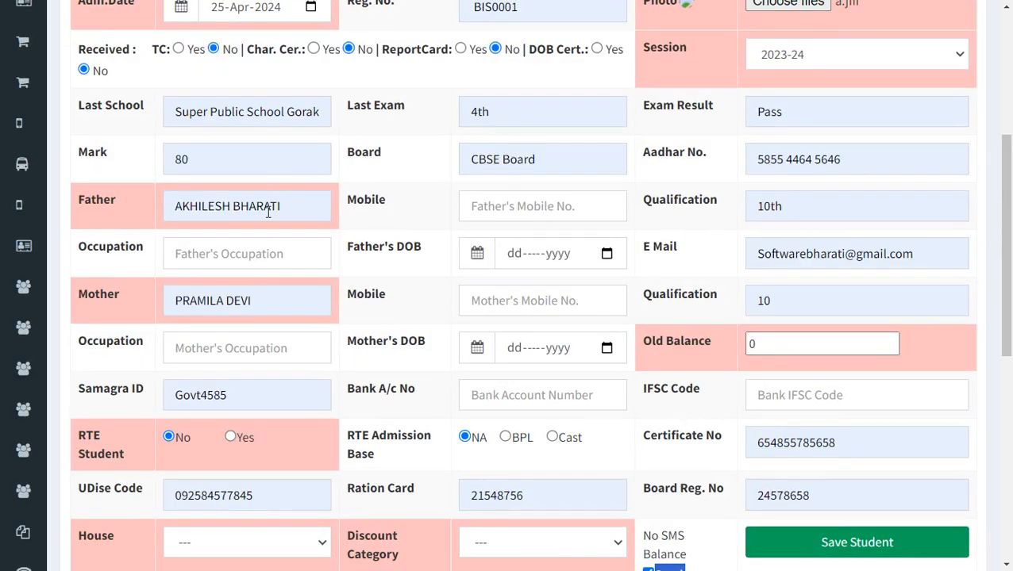
scroll(233, 137, "up", 3)
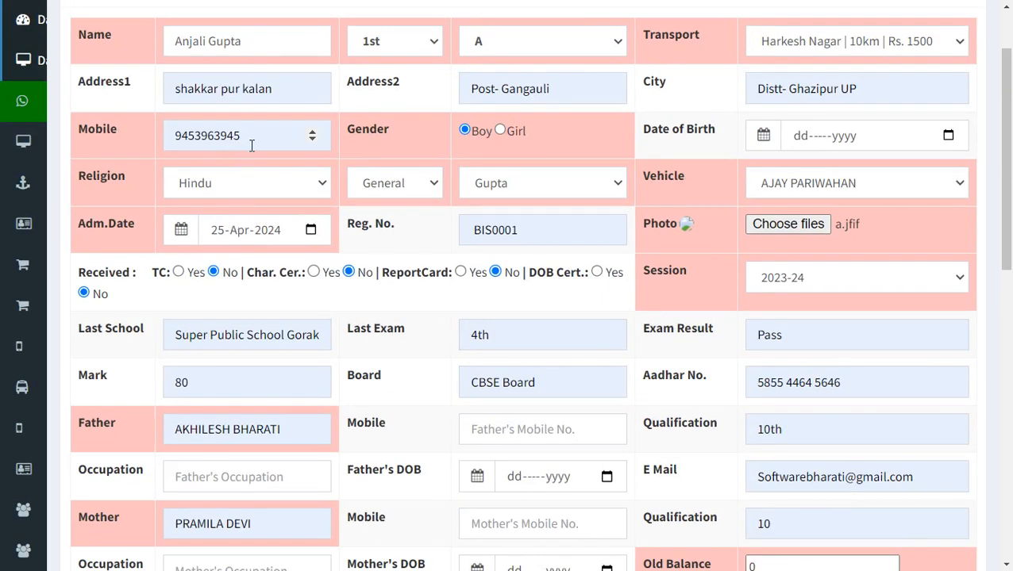
double_click(196, 133)
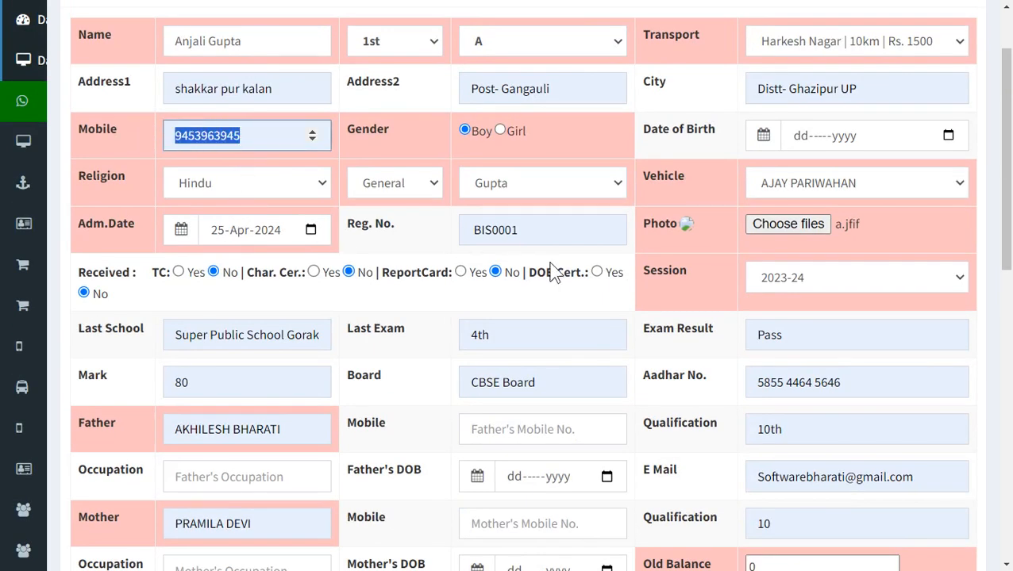
Save the new student's admission with Send WhatsApp enabled and view the Student Admission Register
scroll(554, 276, "down", 10)
scroll(760, 255, "up", 2)
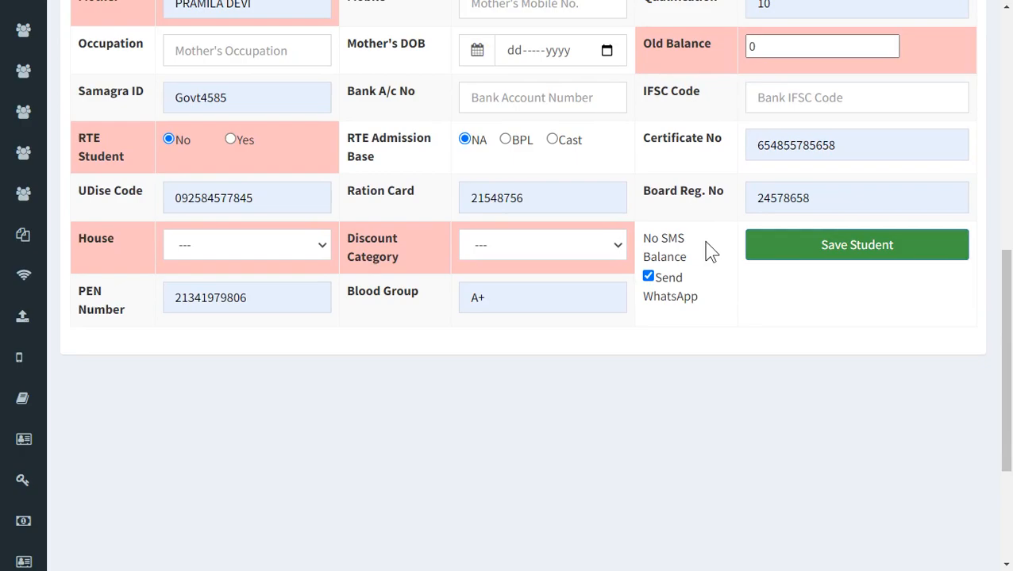
scroll(709, 251, "down", 3)
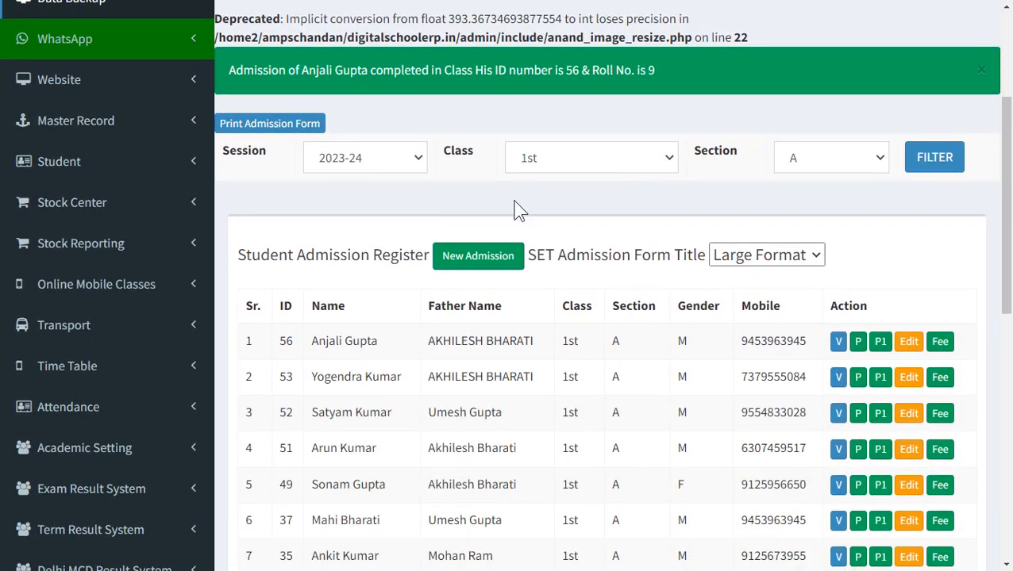
Switch to WhatsApp Web, open the admission notification sent to the student's number, and highlight the student name and admission confirmation lines
key("F11")
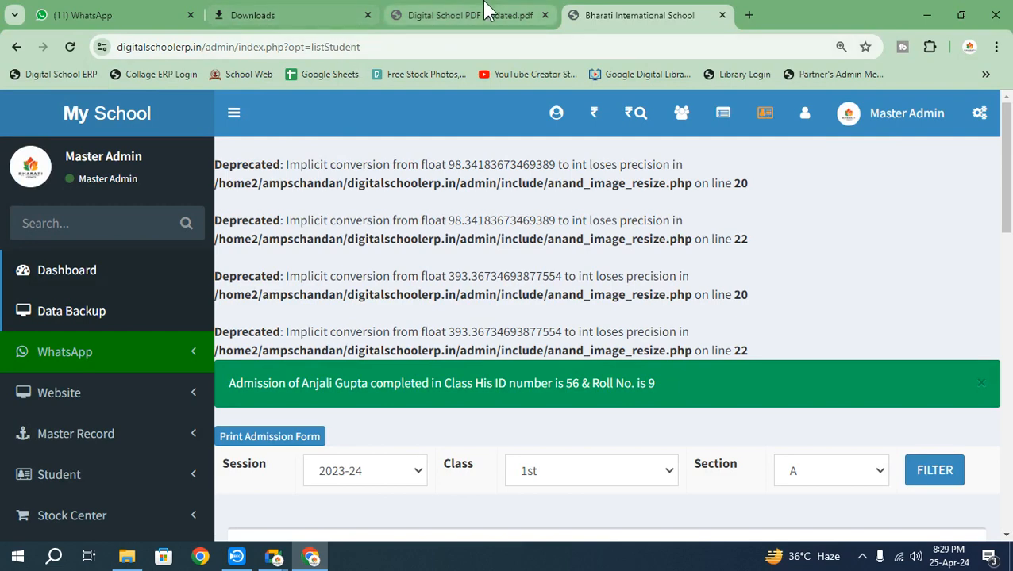
left_click(79, 11)
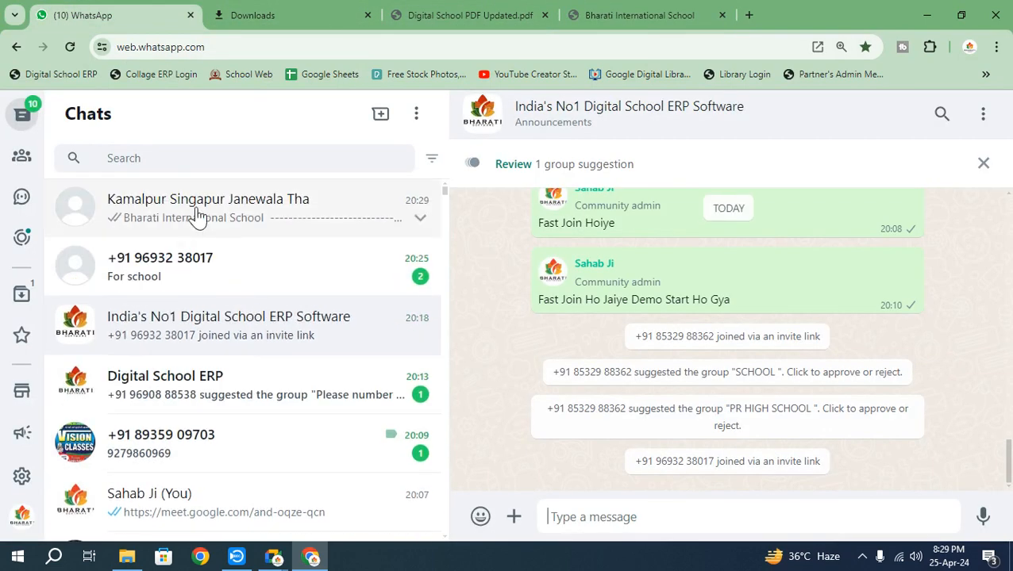
left_click(198, 217)
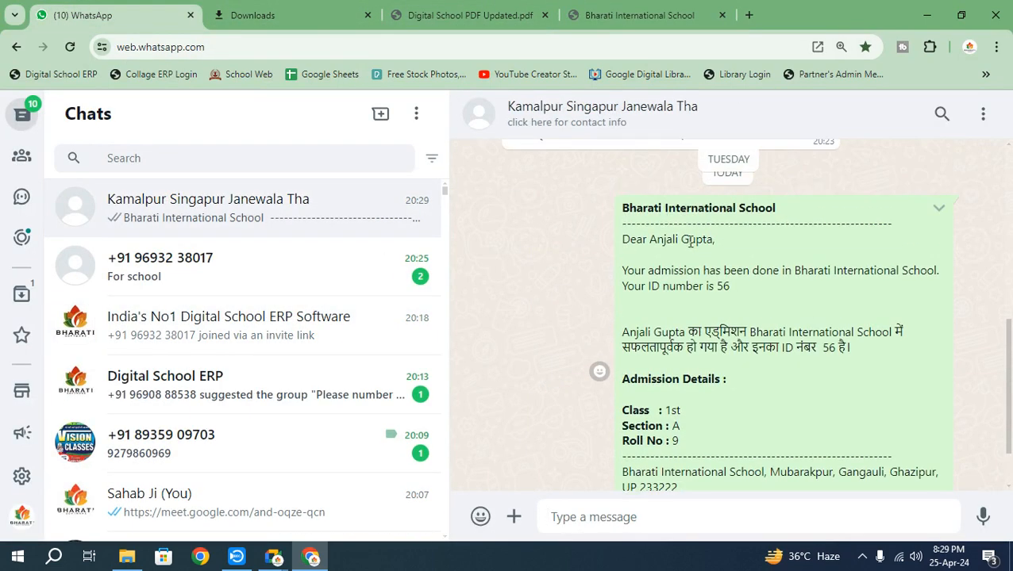
left_click_drag(635, 242, 703, 241)
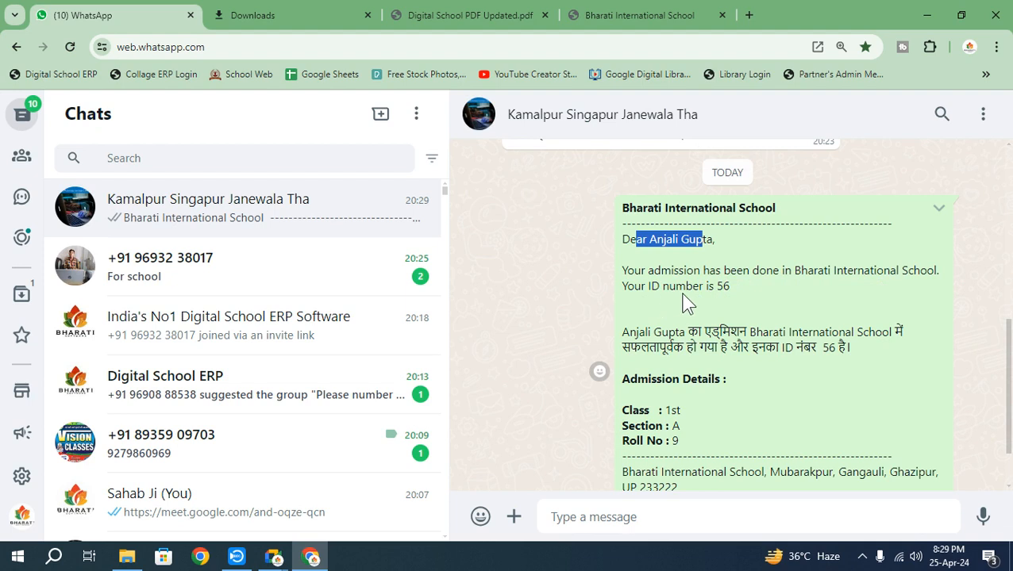
left_click_drag(729, 288, 703, 290)
left_click_drag(623, 333, 798, 349)
left_click_drag(614, 265, 738, 288)
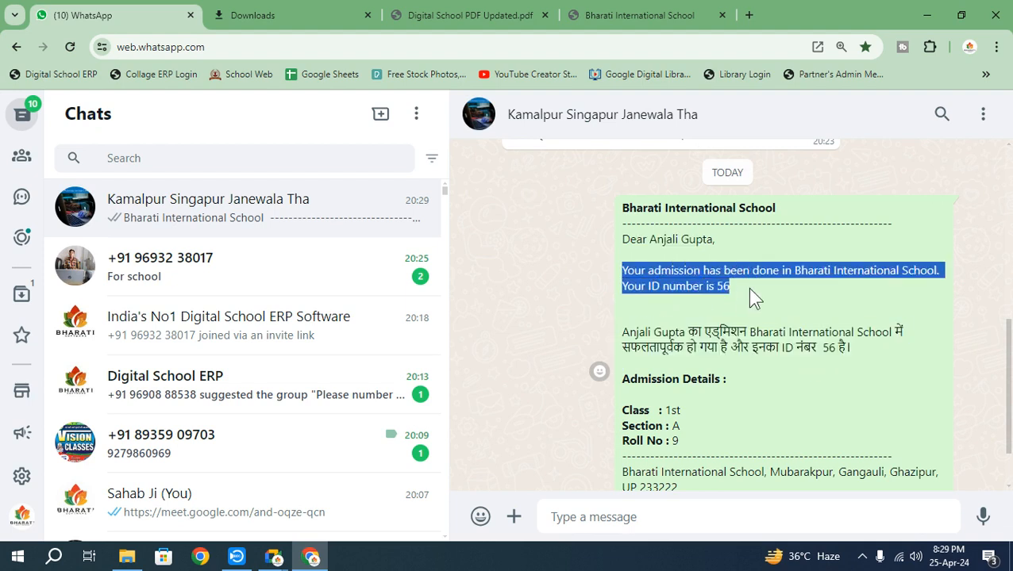
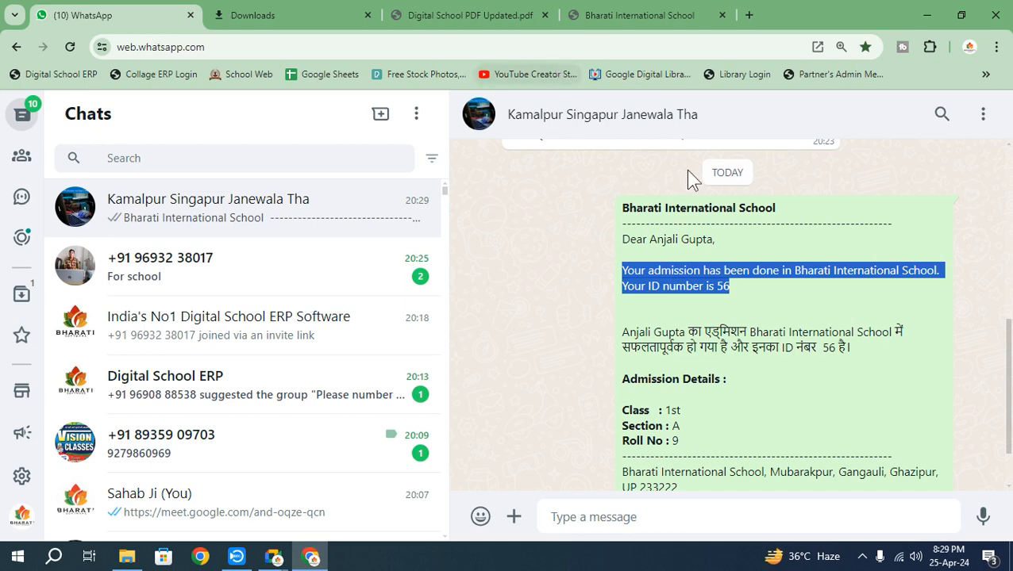
Return to the Student Admission Register and open the newly admitted student's printable admission form in the P1 format
left_click(621, 15)
scroll(565, 308, "down", 3)
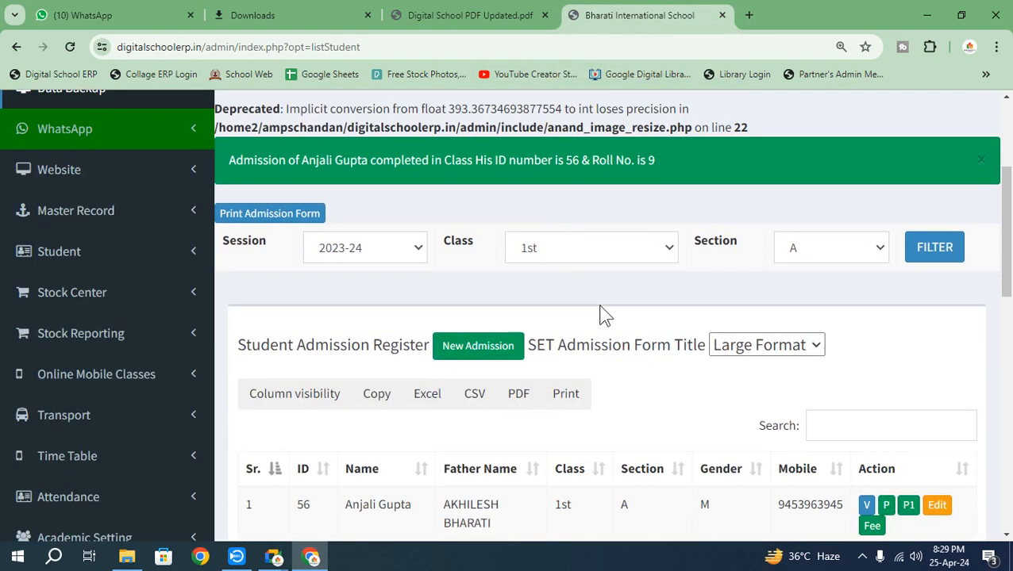
scroll(603, 313, "down", 2)
left_click_drag(342, 357, 444, 369)
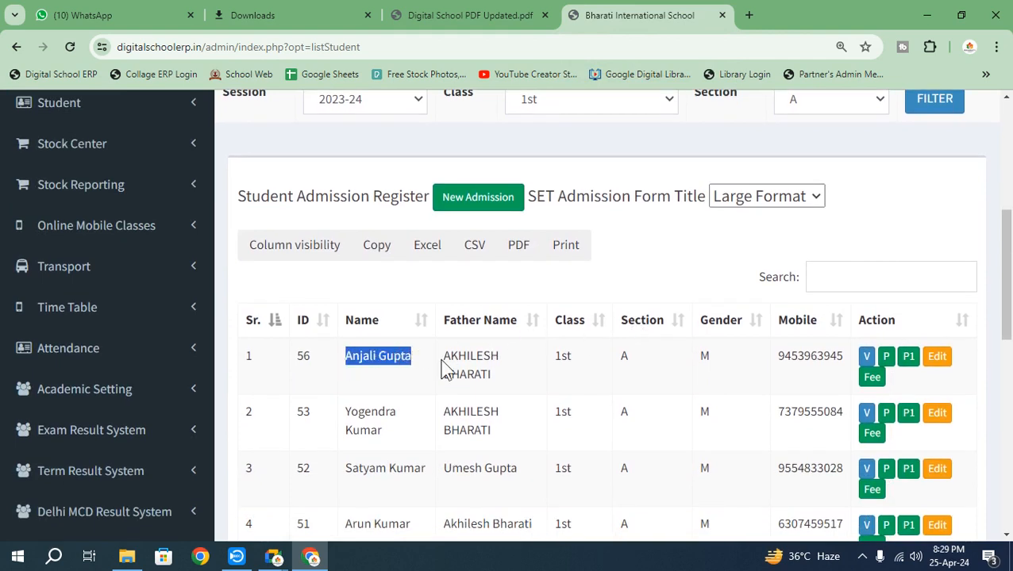
left_click(913, 363)
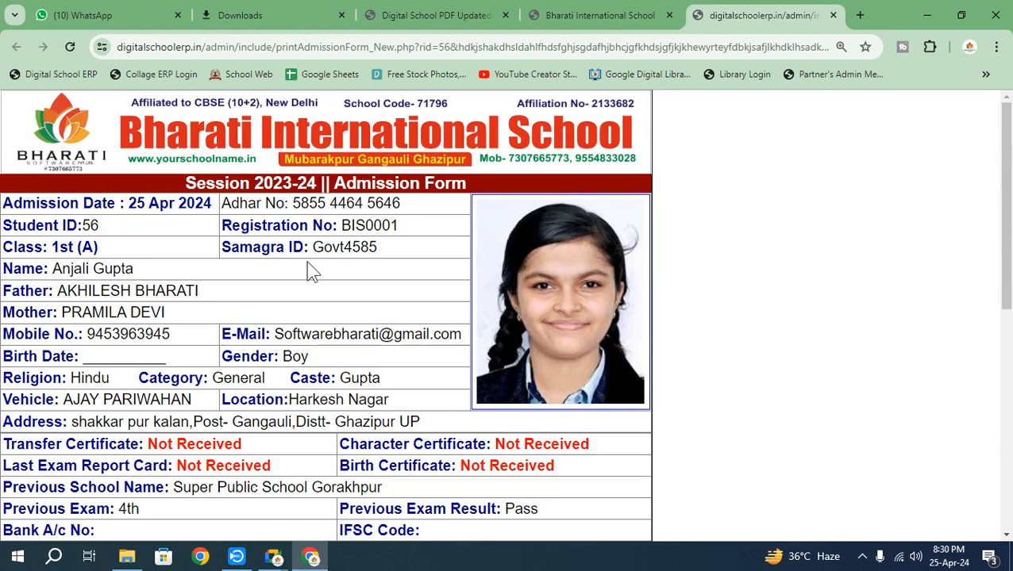
Review the admission form's details, preview its printout, and close the preview without printing
scroll(307, 272, "down", 6)
scroll(290, 357, "up", 4)
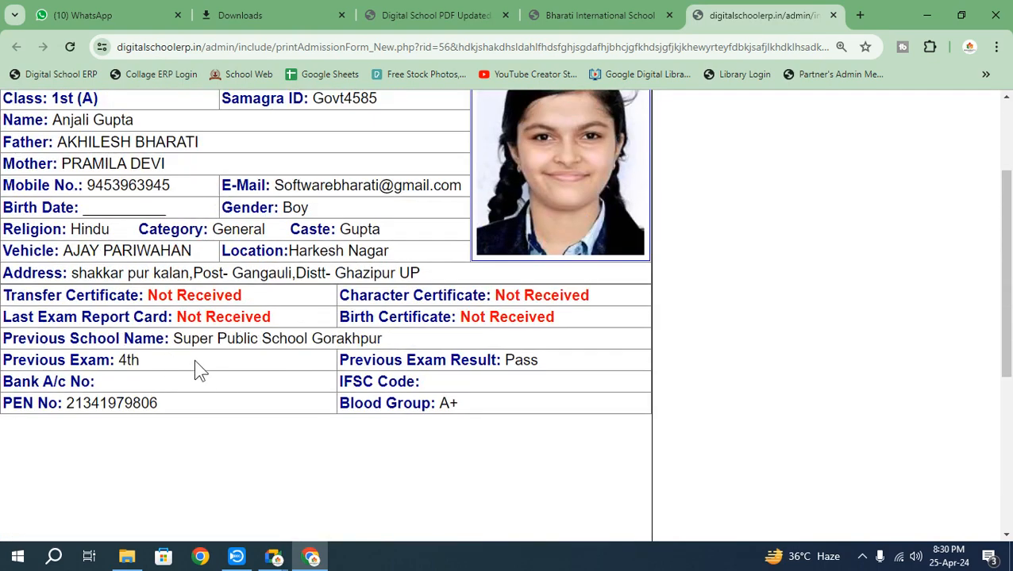
key("ctrl+p")
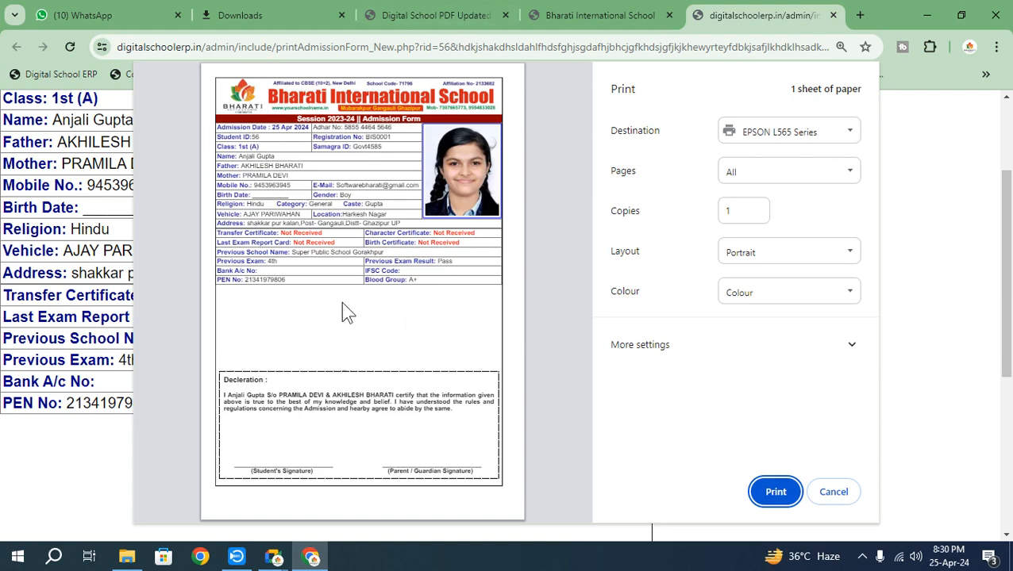
left_click(834, 493)
scroll(732, 454, "up", 3)
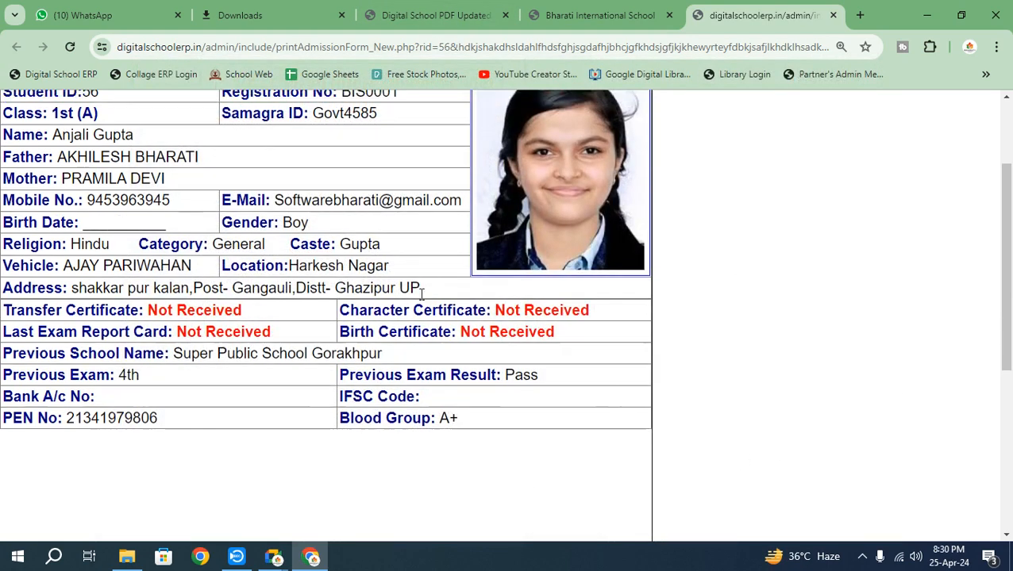
Go back to the Student Admission Register and point out the new student's serial number, ID and name in the first row
left_click(567, 16)
scroll(591, 345, "down", 1)
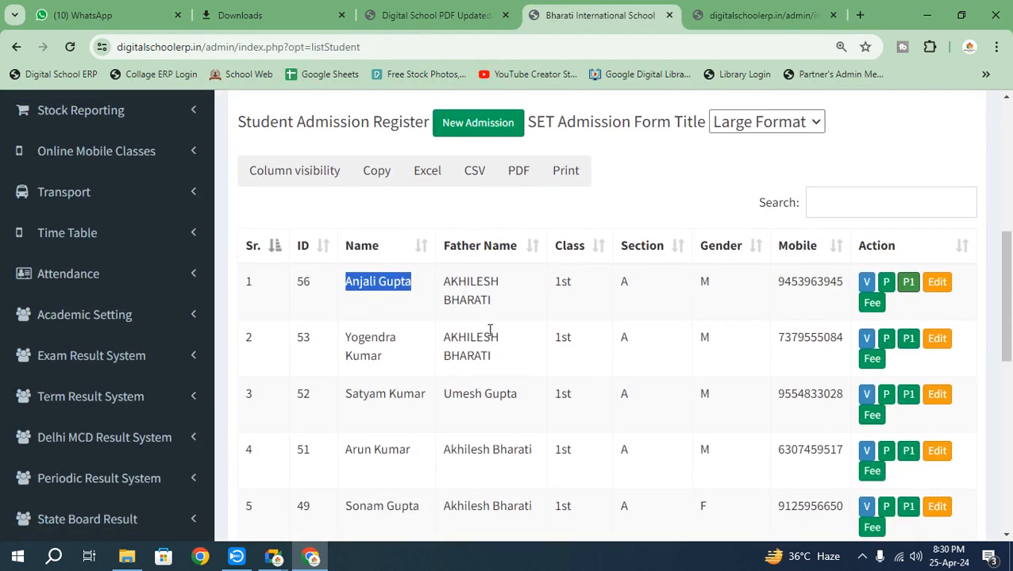
left_click(437, 295)
triple_click(365, 290)
left_click(475, 301)
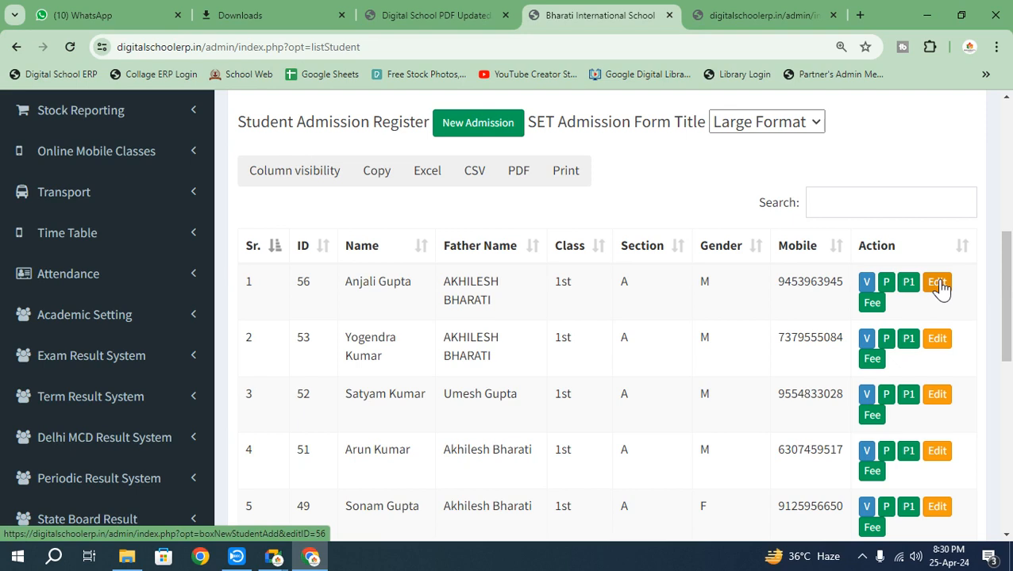
double_click(243, 283)
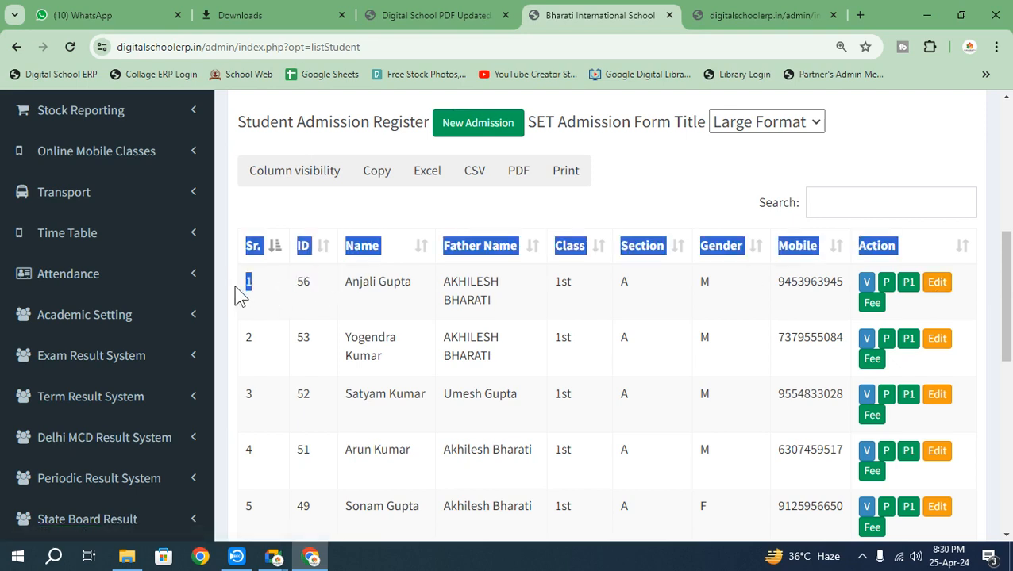
double_click(303, 283)
double_click(246, 283)
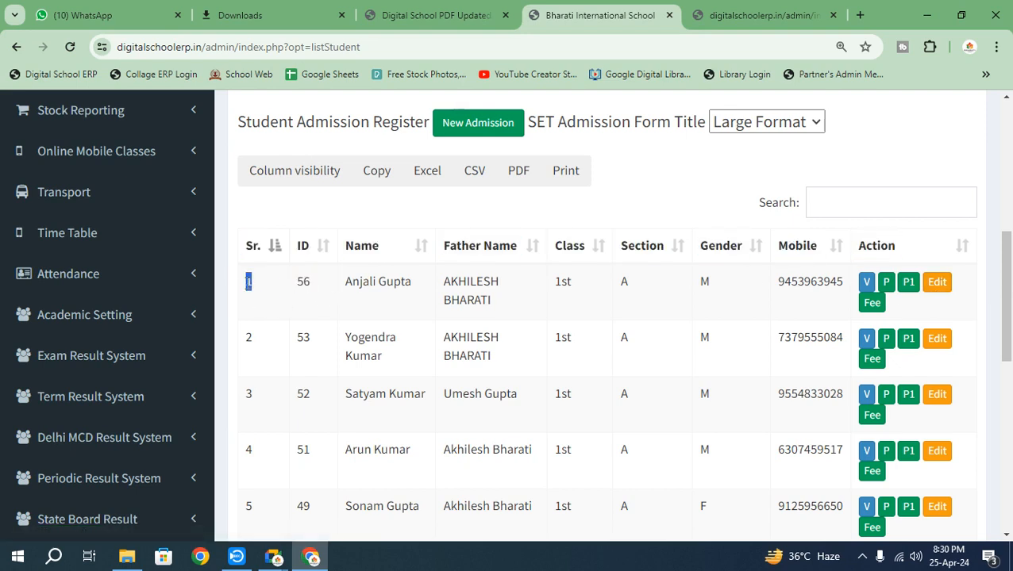
double_click(303, 282)
left_click_drag(349, 282, 465, 284)
left_click(520, 309)
Look up the new student's details by student ID for session 2023-24 and review the profile and fee history section
scroll(715, 239, "up", 5)
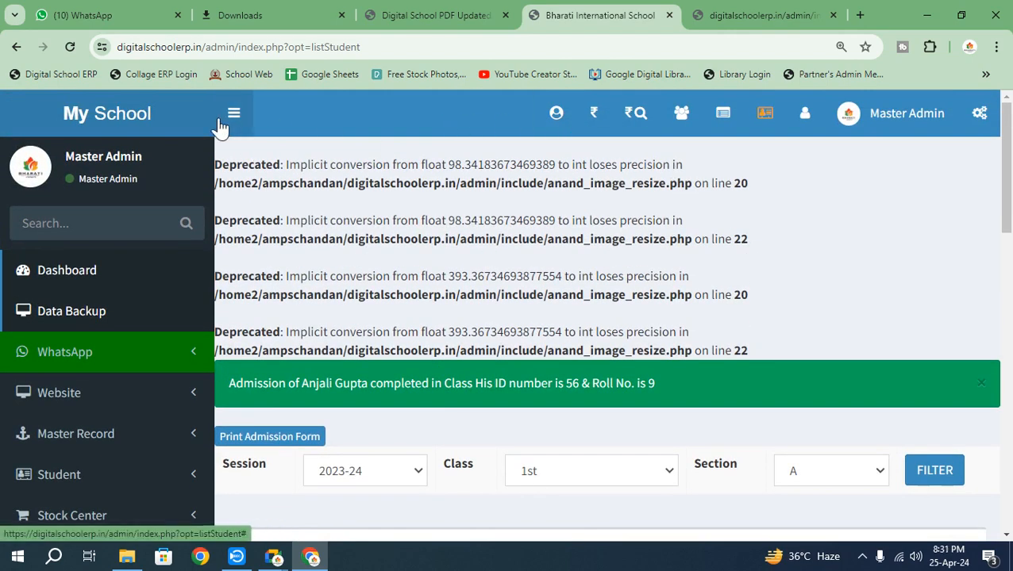
left_click(197, 124)
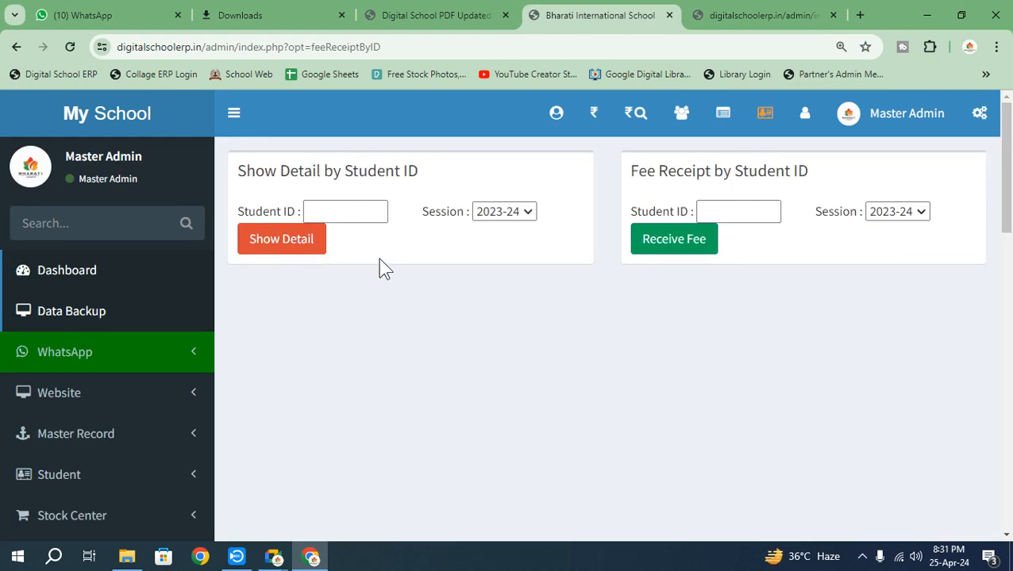
left_click(359, 212)
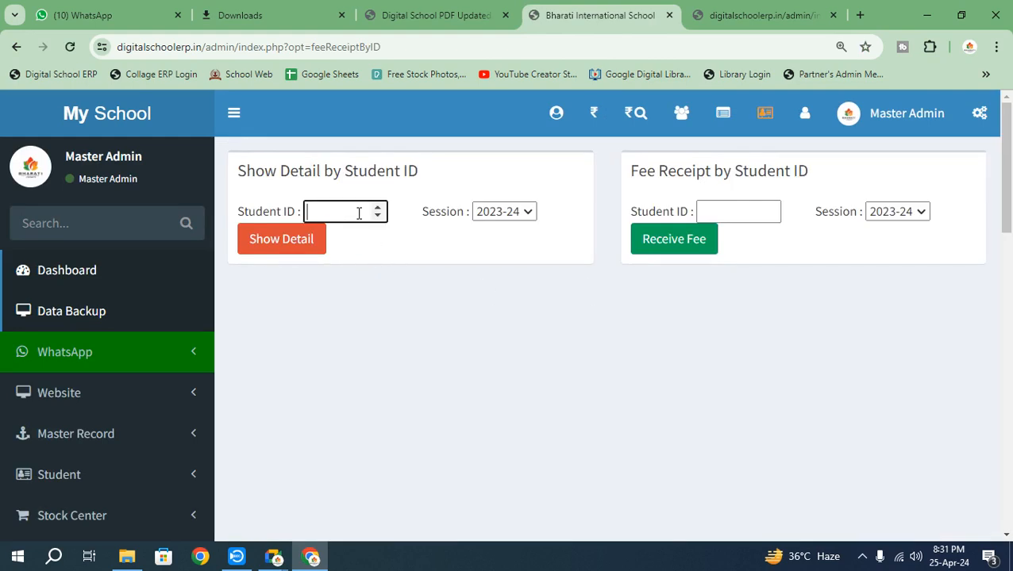
type("56")
left_click(300, 237)
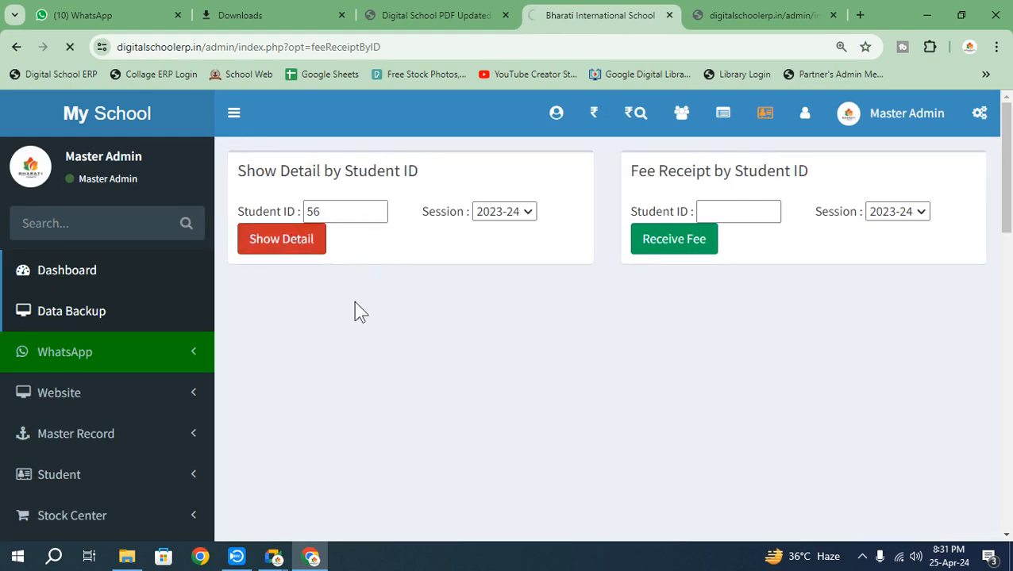
scroll(497, 302, "down", 1)
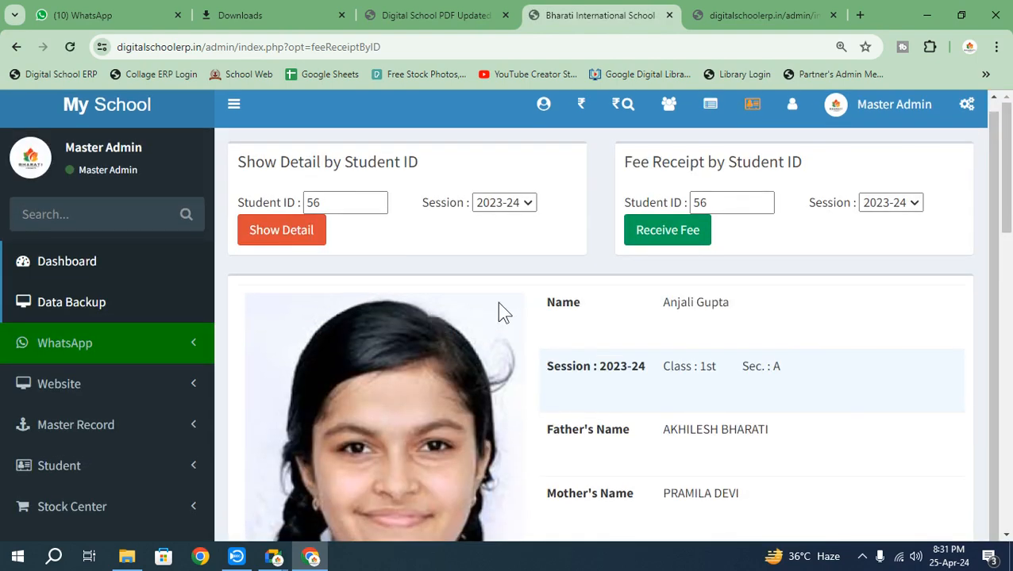
scroll(715, 357, "down", 3)
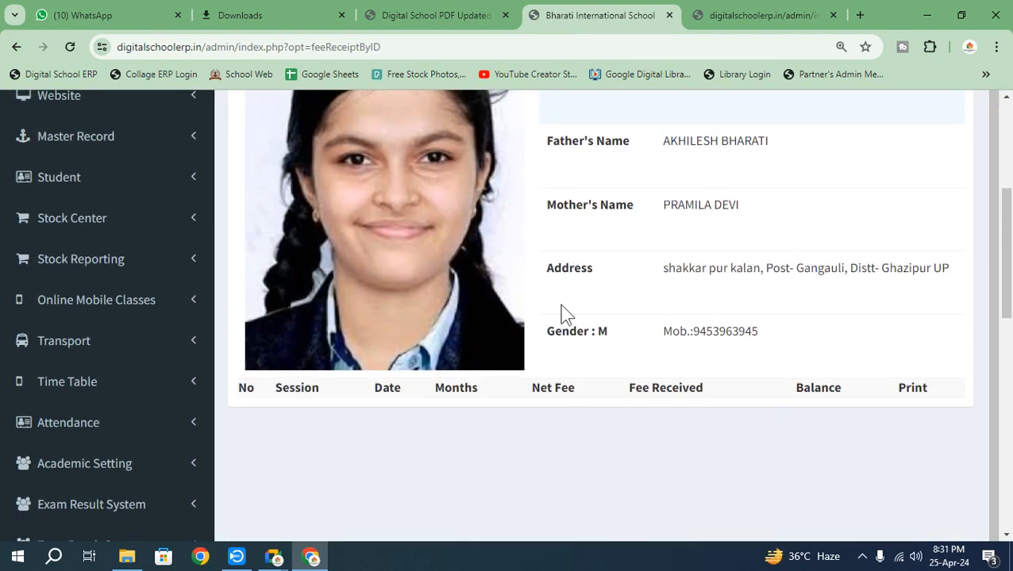
Open the fee receipt form for the same student, look over its payment fields, and collapse the side menu
scroll(562, 312, "up", 4)
left_click(661, 253)
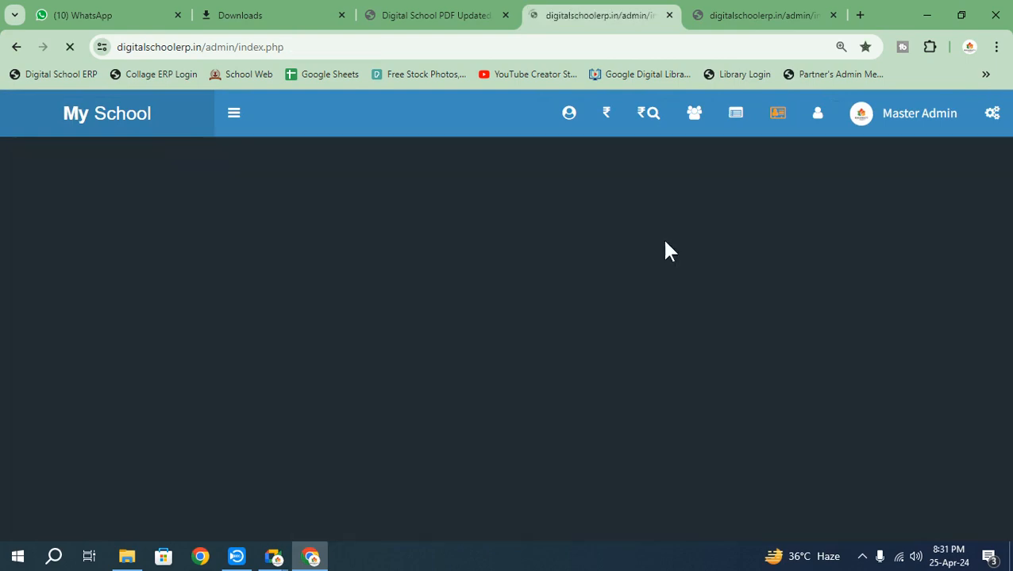
scroll(658, 271, "down", 5)
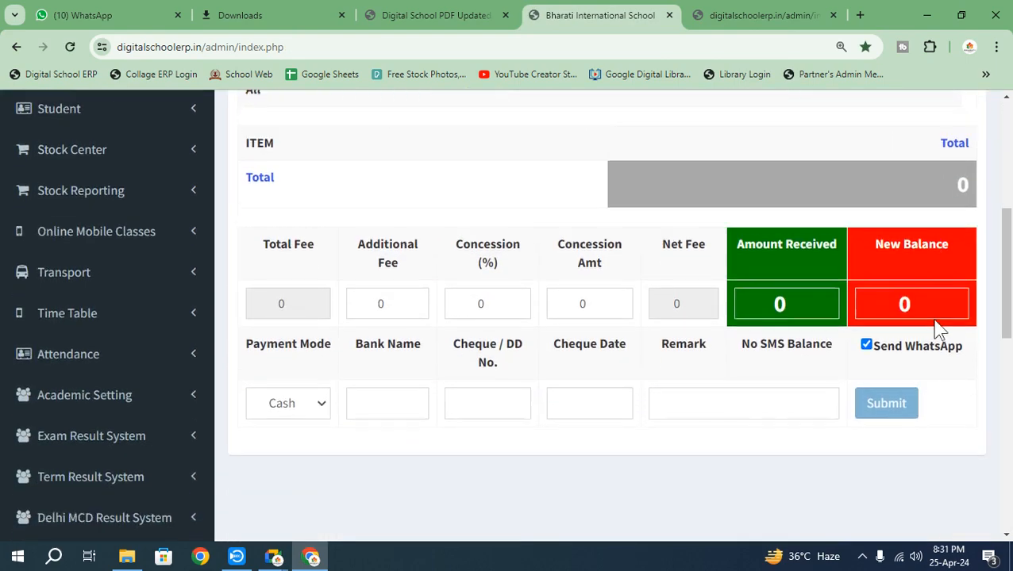
scroll(938, 330, "up", 1)
scroll(701, 335, "up", 4)
left_click(232, 112)
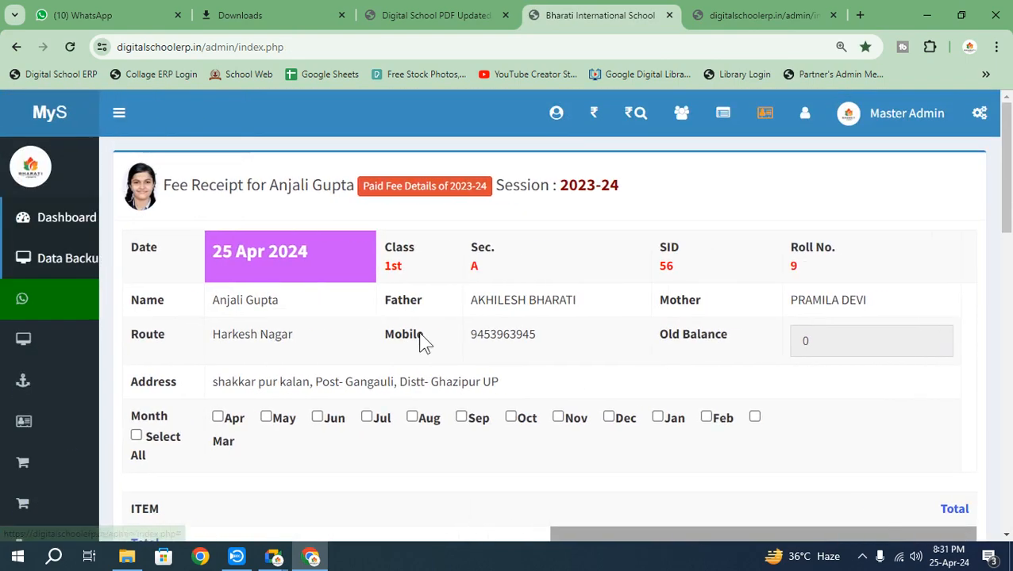
Select April as the fee month on the receipt and check the amount due
scroll(194, 401, "down", 1)
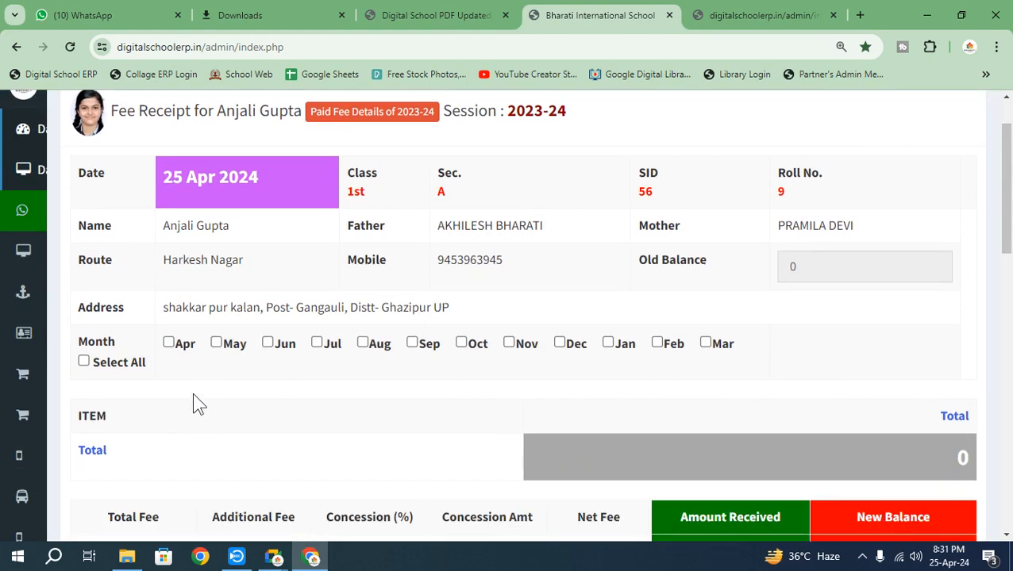
left_click(169, 343)
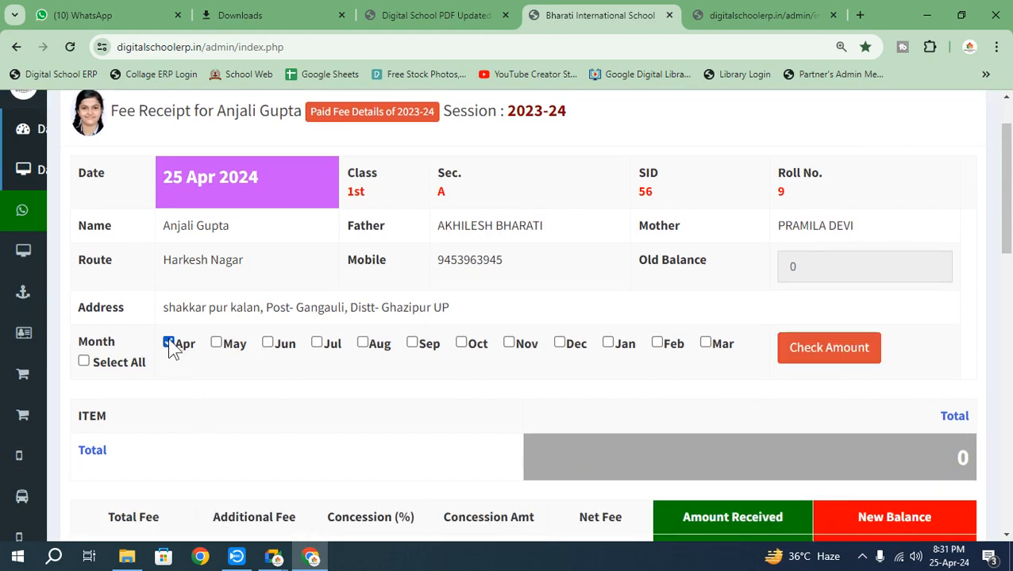
left_click(857, 361)
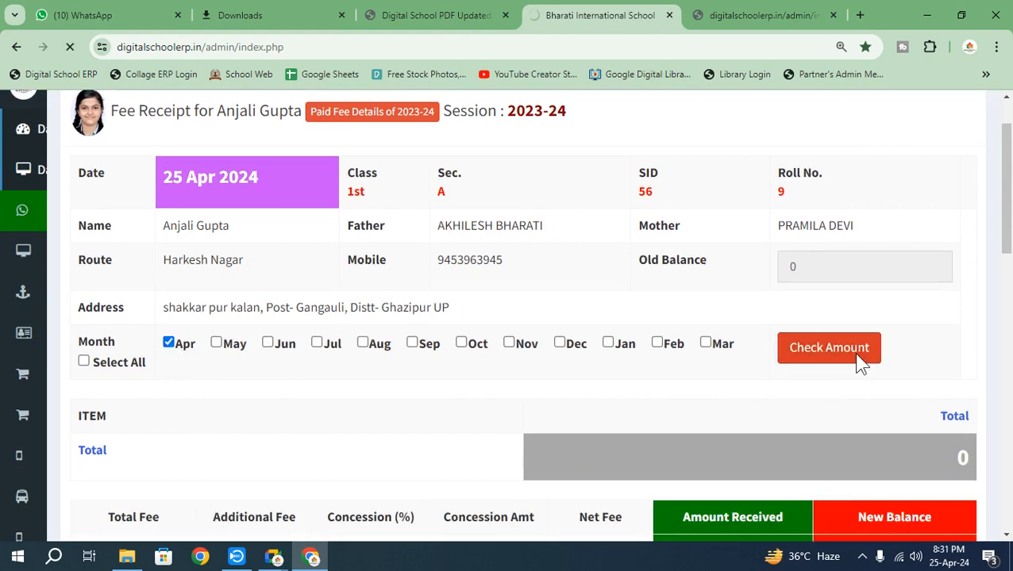
Examine the itemised April fees and the total, highlighting the Admission Fee and Development Fee items
scroll(350, 350, "down", 4)
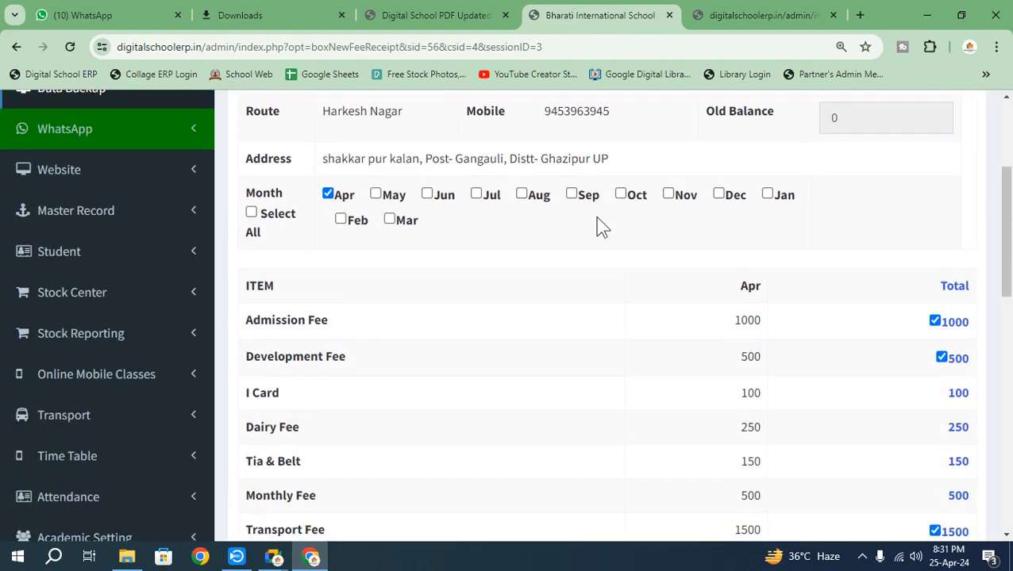
scroll(683, 306, "down", 1)
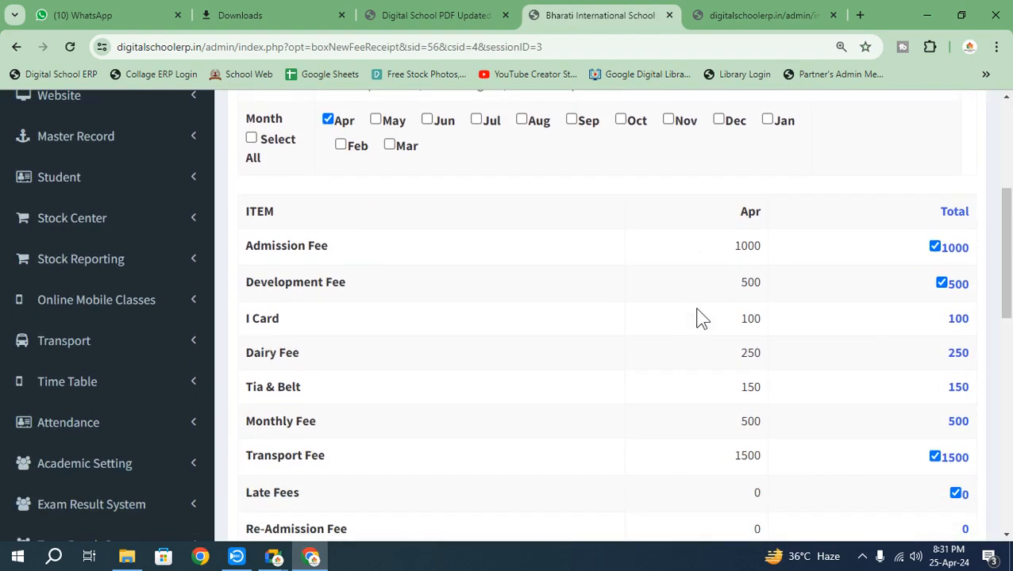
scroll(587, 296, "down", 4)
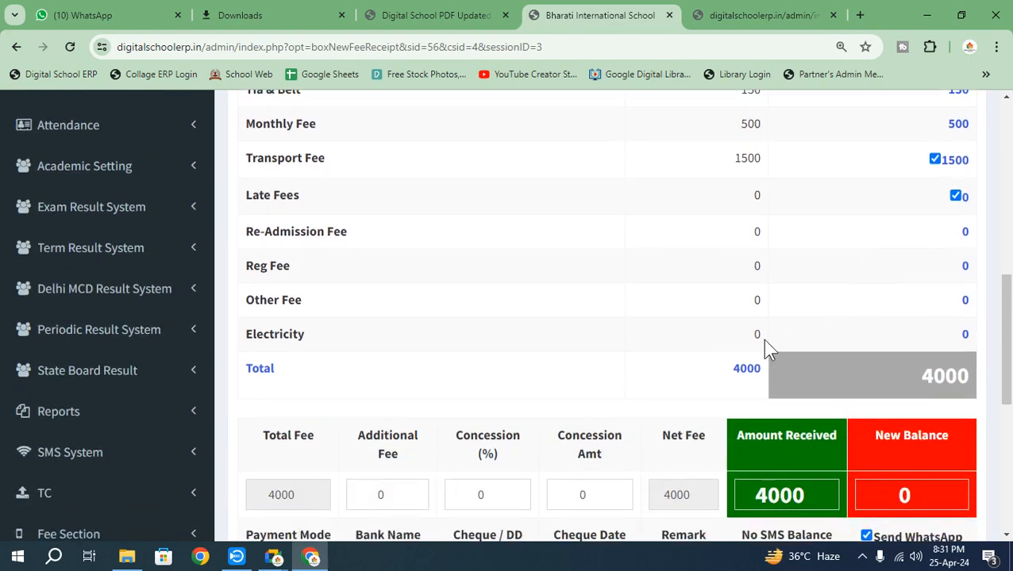
scroll(884, 341, "up", 5)
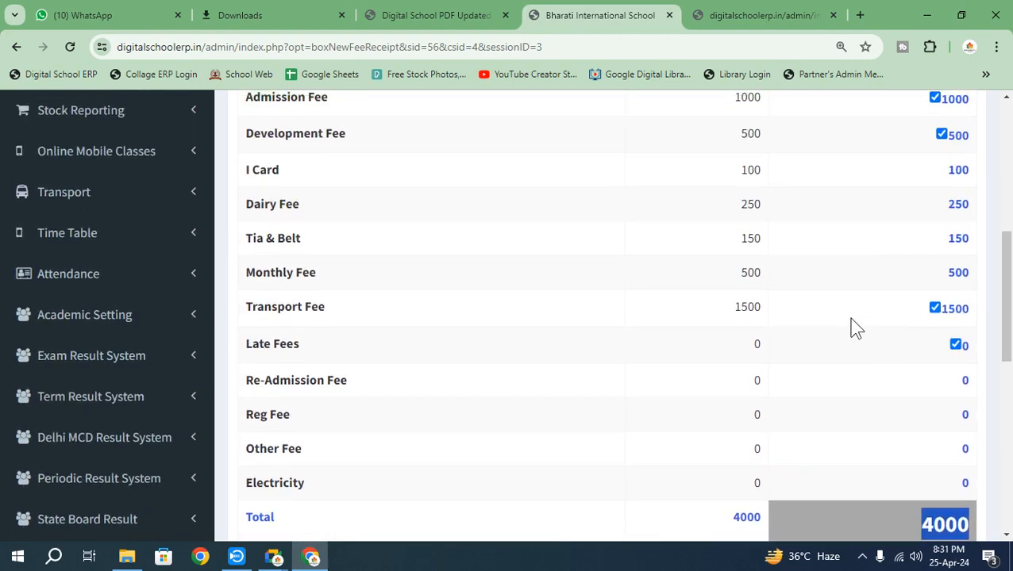
scroll(303, 327, "down", 1)
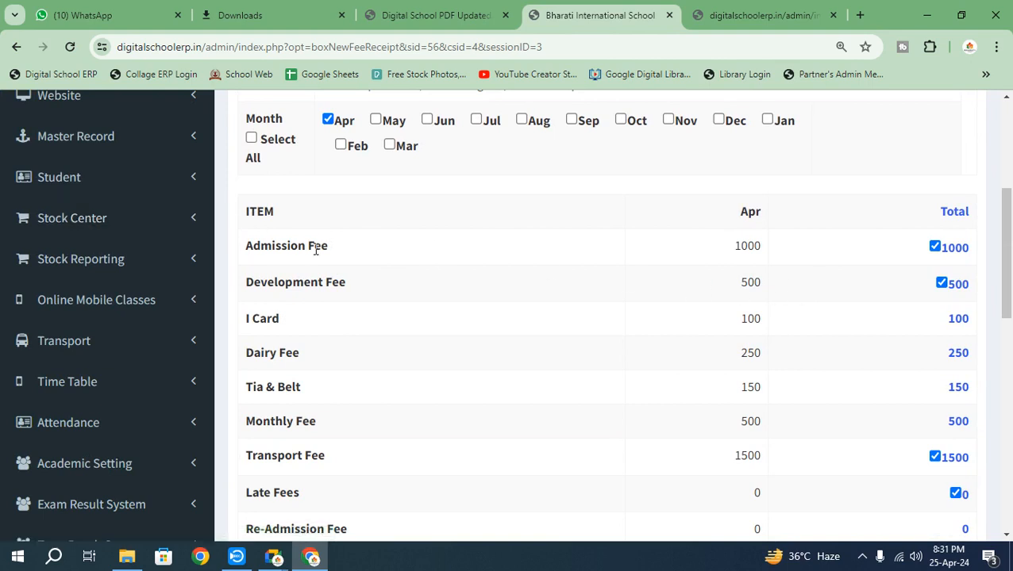
left_click_drag(281, 246, 329, 246)
left_click_drag(305, 282, 357, 293)
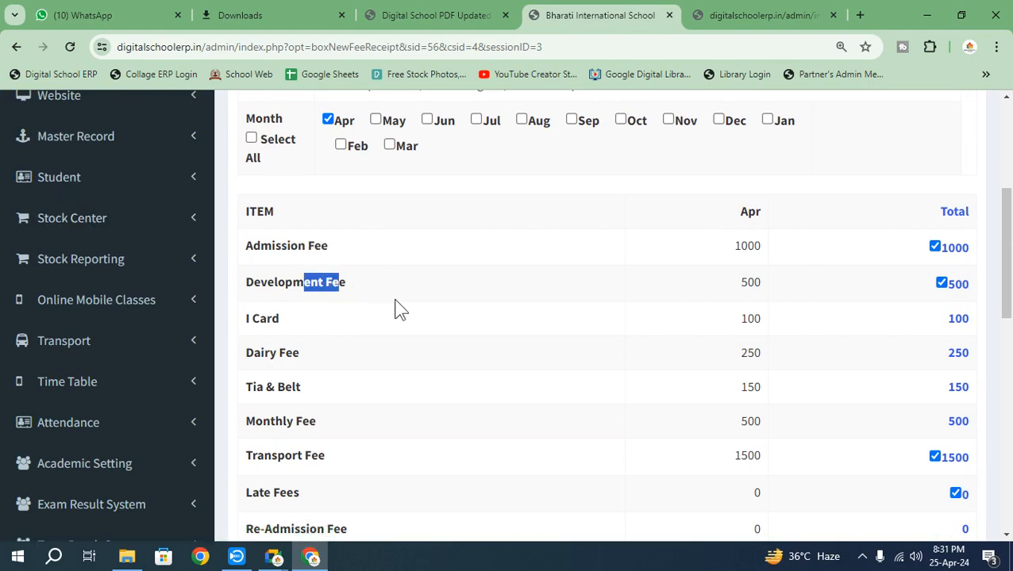
left_click_drag(299, 246, 378, 259)
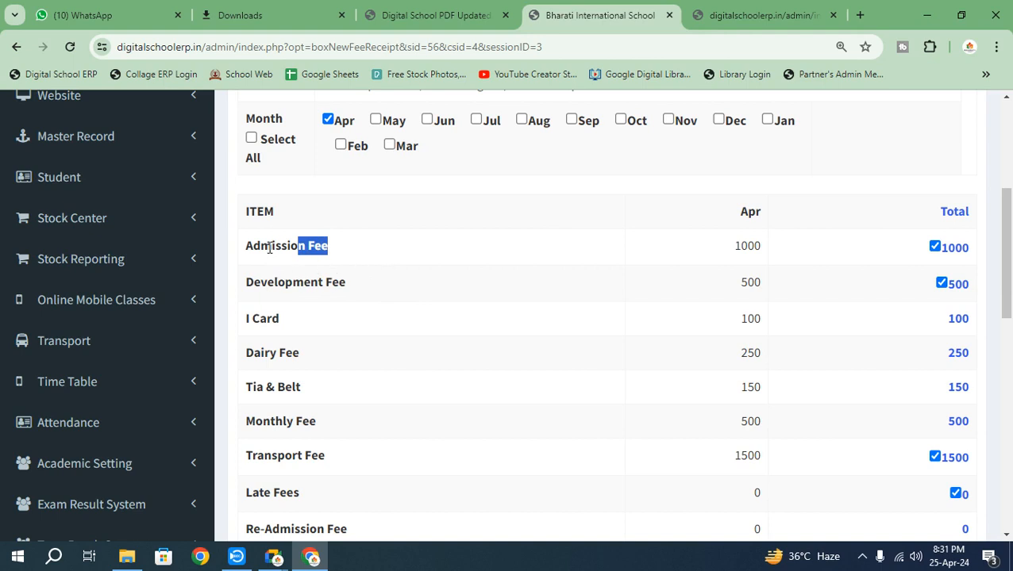
Exclude the Admission Fee from the April fee items on the receipt and review the recalculated total
left_click_drag(271, 246, 383, 270)
left_click_drag(310, 282, 436, 288)
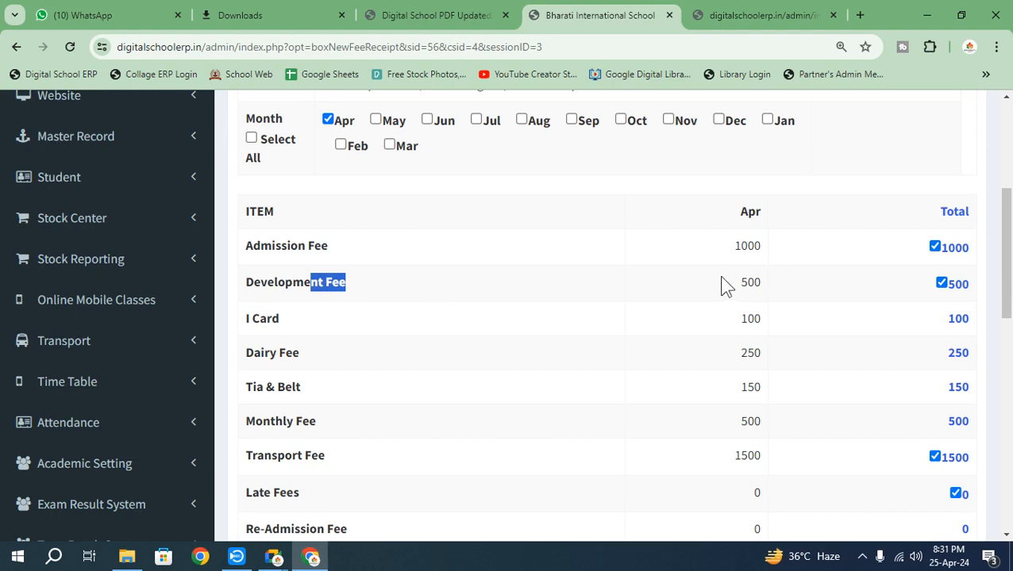
left_click(935, 247)
left_click_drag(290, 246, 371, 261)
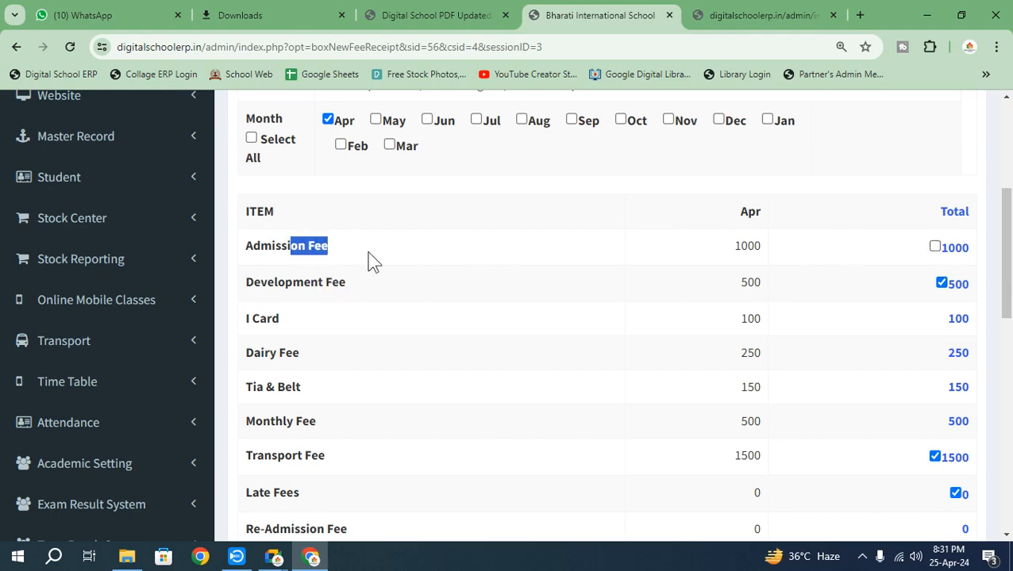
scroll(362, 309, "down", 3)
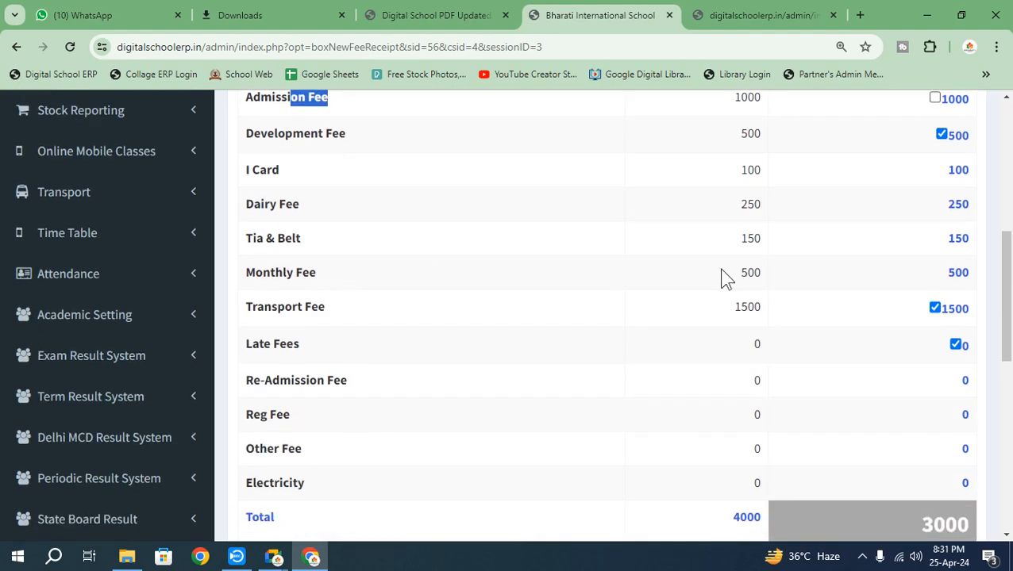
scroll(794, 317, "down", 2)
scroll(776, 316, "up", 3)
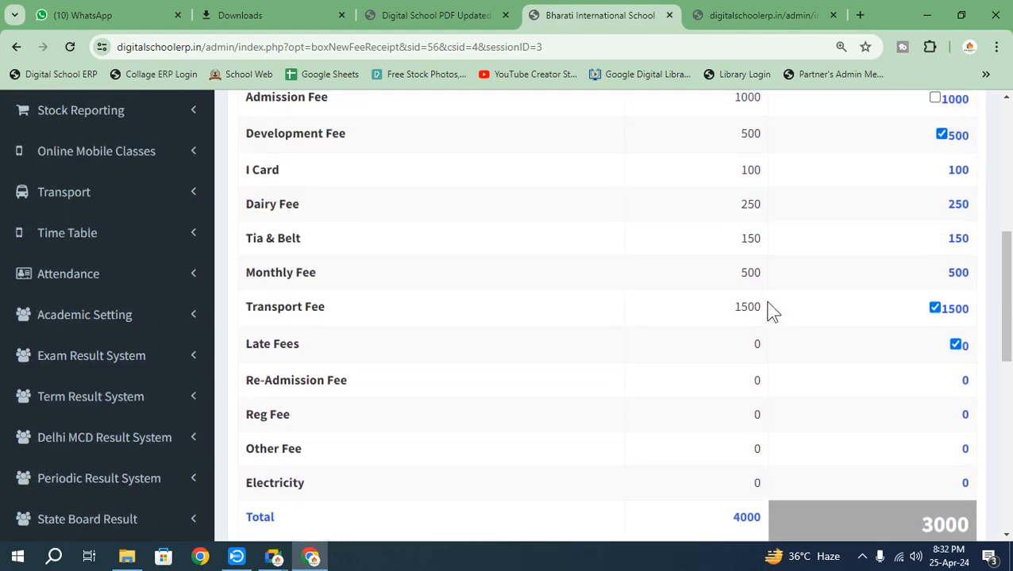
scroll(770, 314, "down", 2)
scroll(790, 338, "down", 2)
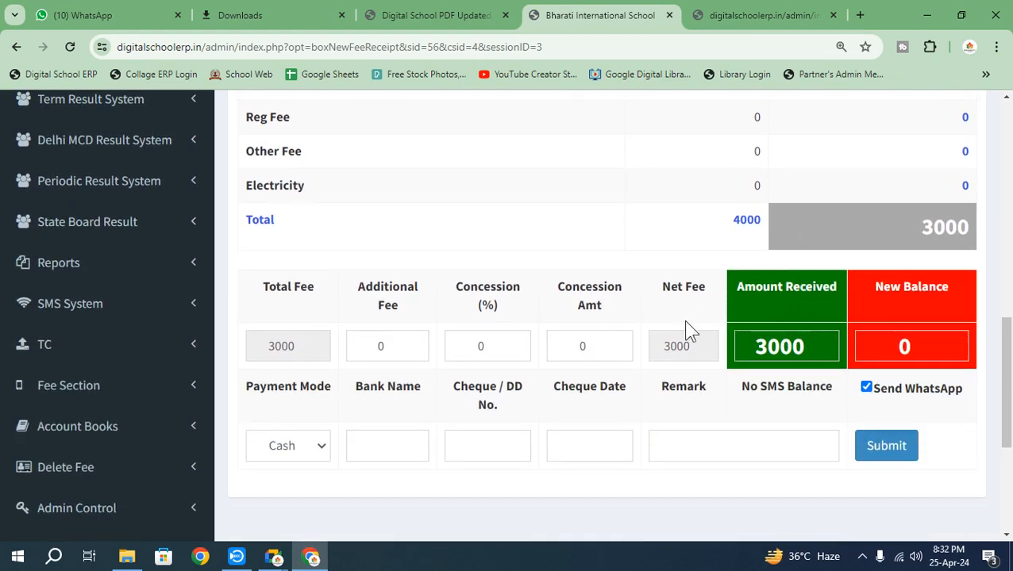
Look over the Net Fee and concession fields, set the Amount Received to 2000, and check the new balance
left_click_drag(661, 347, 696, 346)
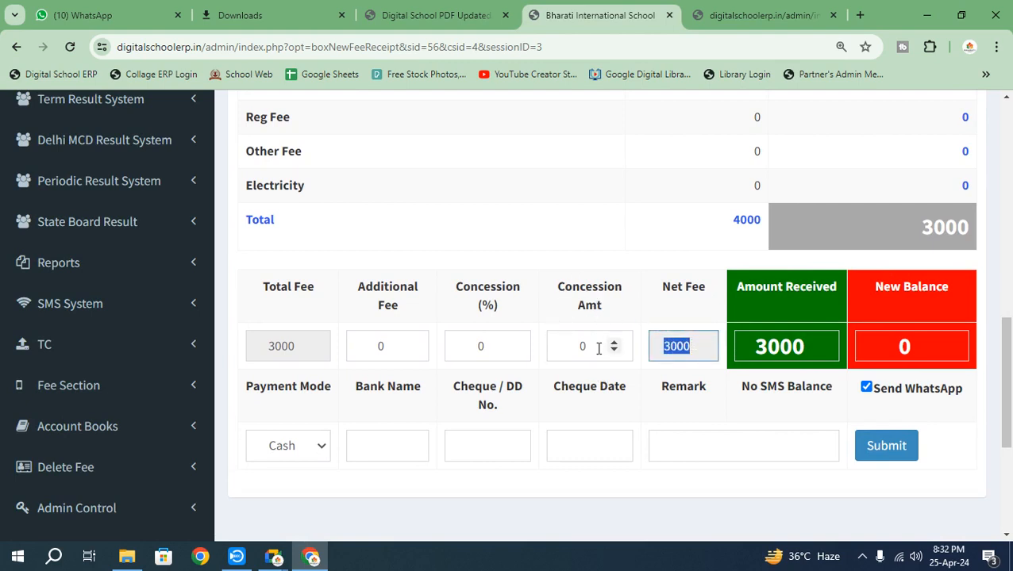
left_click(598, 348)
left_click(492, 345)
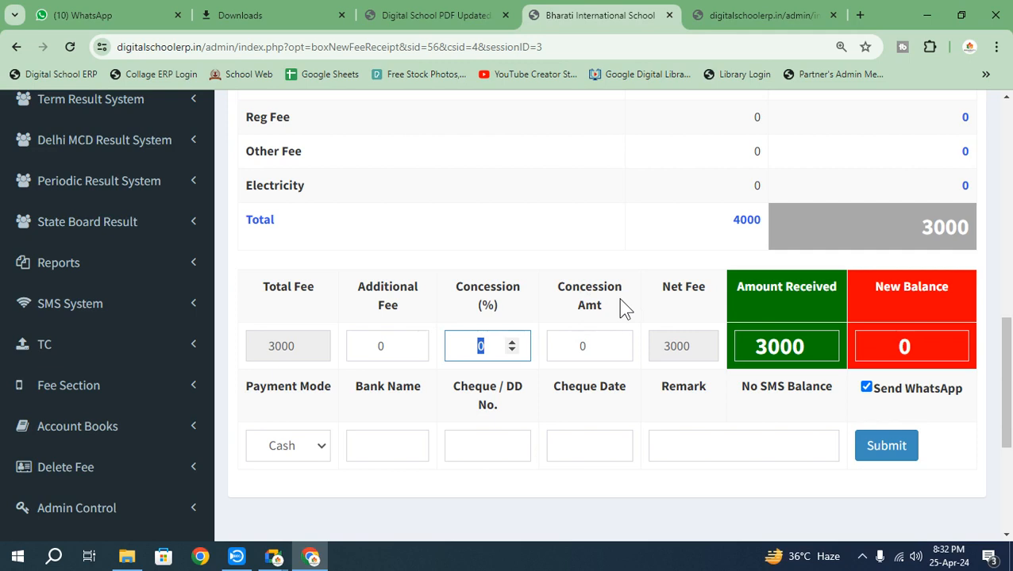
left_click(799, 349)
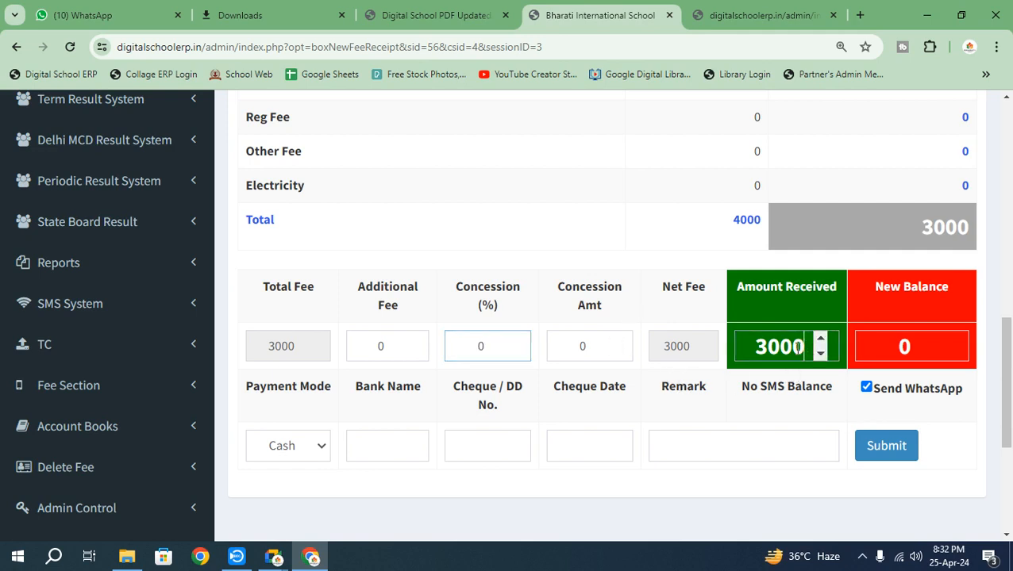
left_click_drag(799, 349, 718, 349)
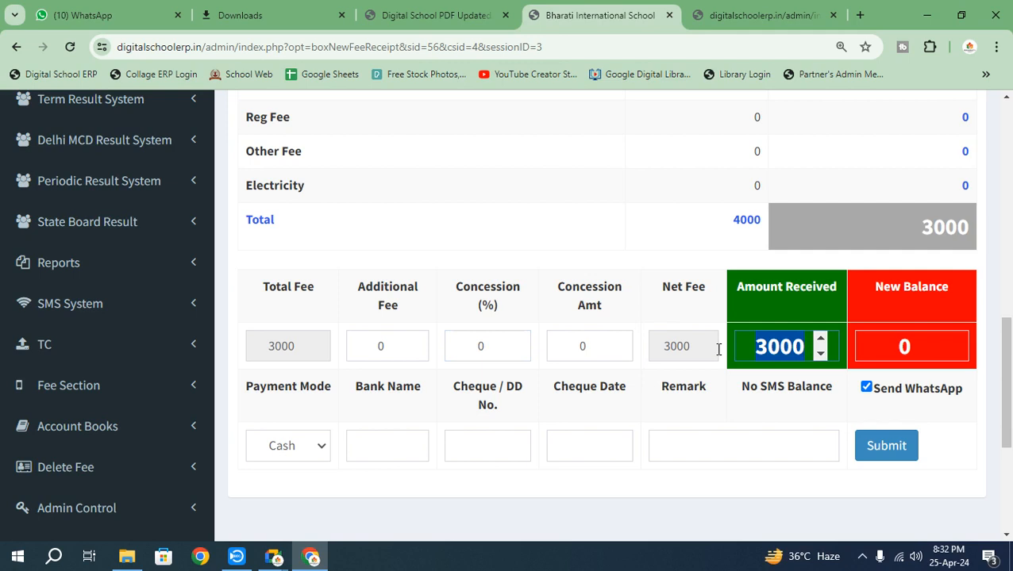
key("BackSpace")
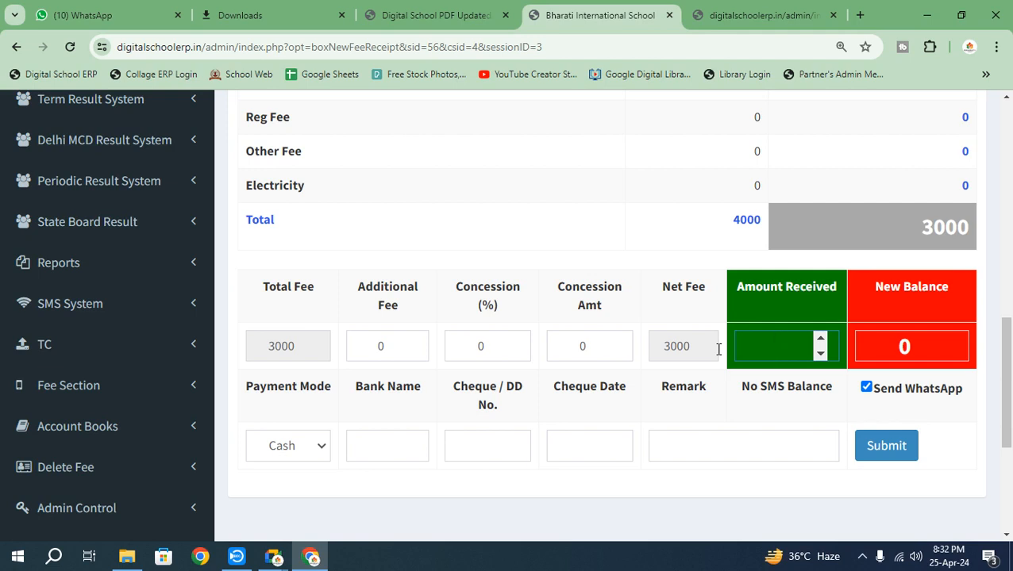
type("2000")
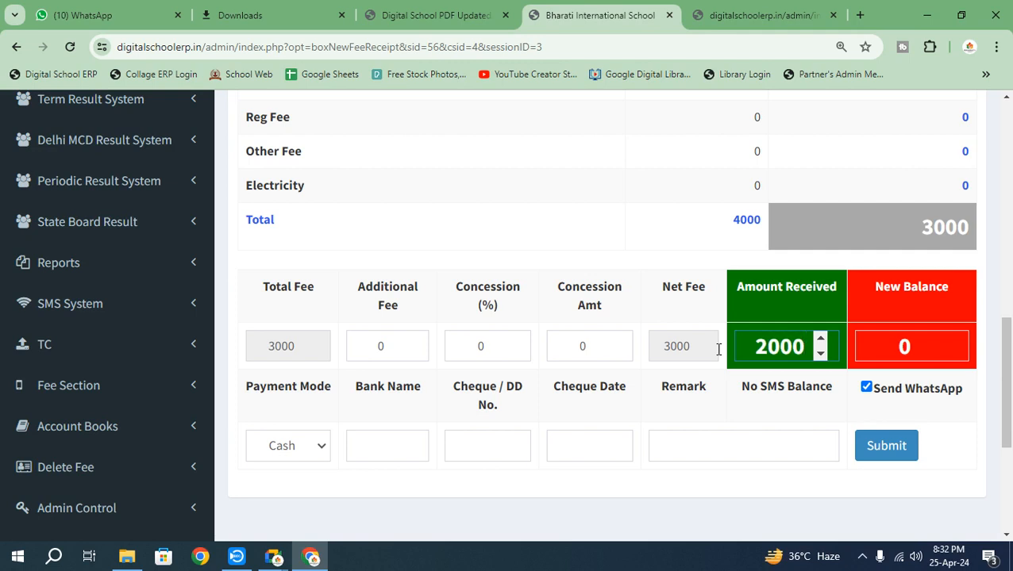
left_click(713, 279)
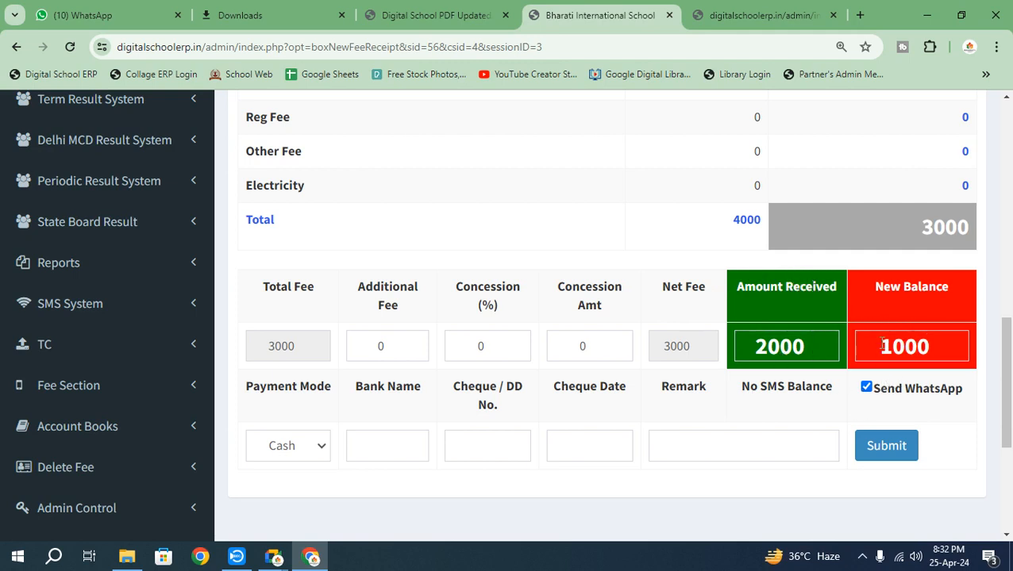
left_click_drag(875, 346, 953, 347)
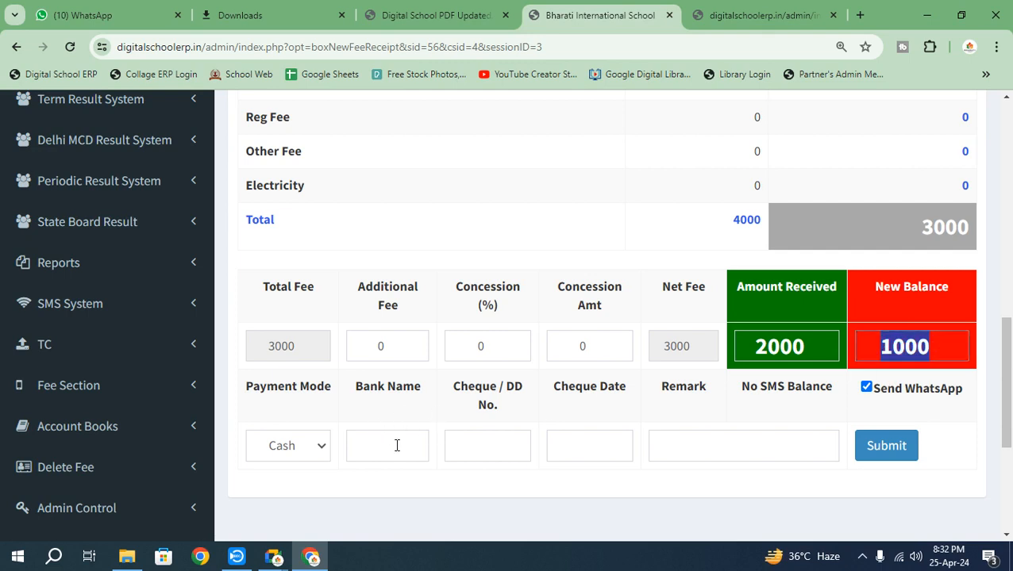
left_click(794, 359)
Review the payment modes, keep Cash, and submit the fee receipt with the WhatsApp notification enabled
left_click(286, 446)
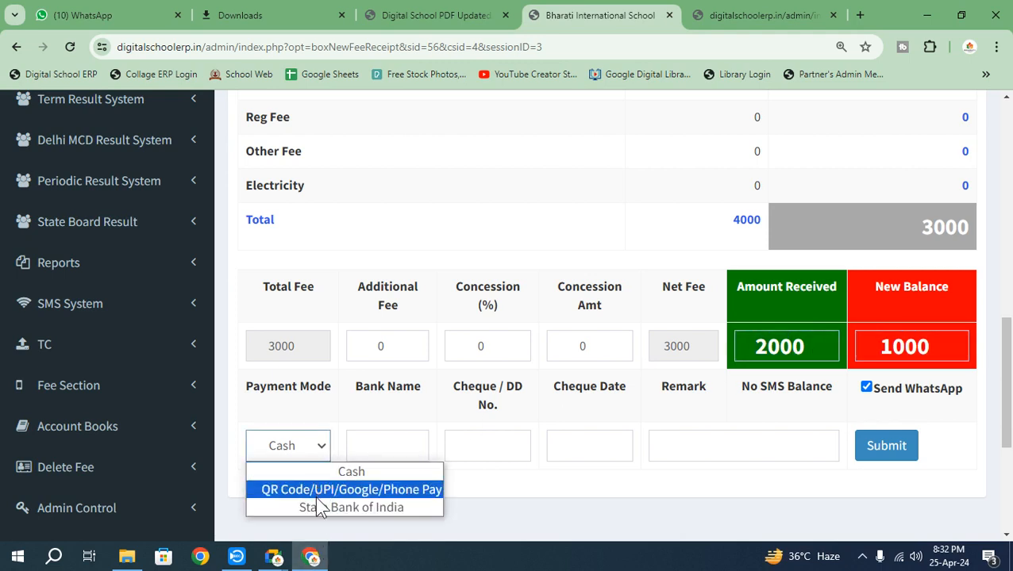
left_click(352, 472)
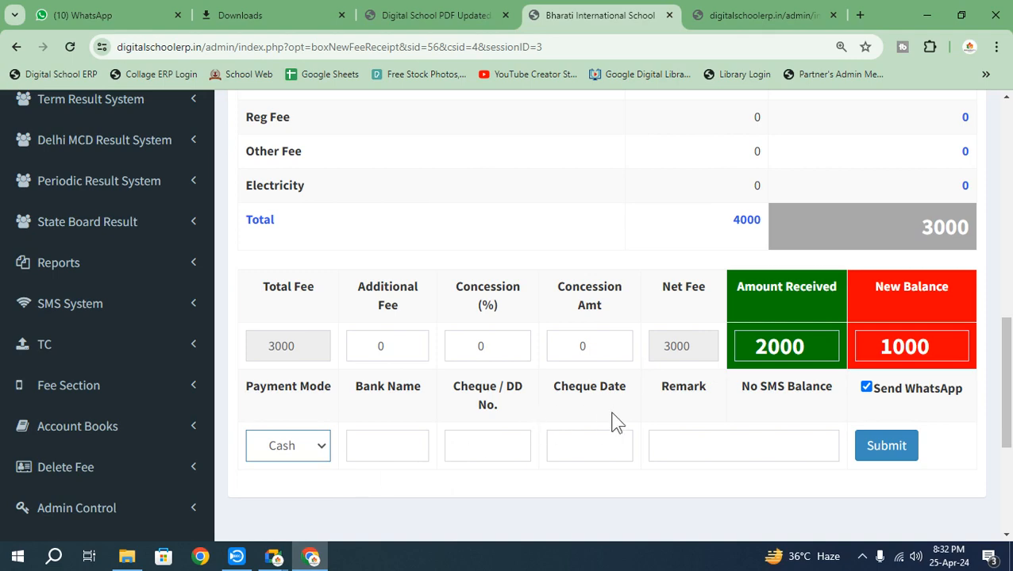
left_click(892, 459)
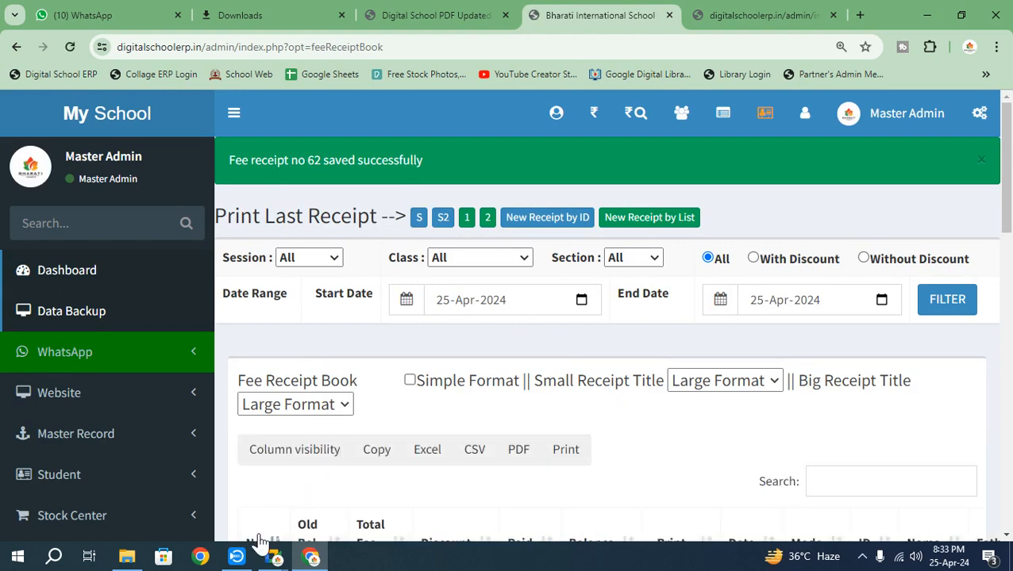
Switch to the Google Meet call, admit the waiting participant, and return to the browser
mouse_move(272, 560)
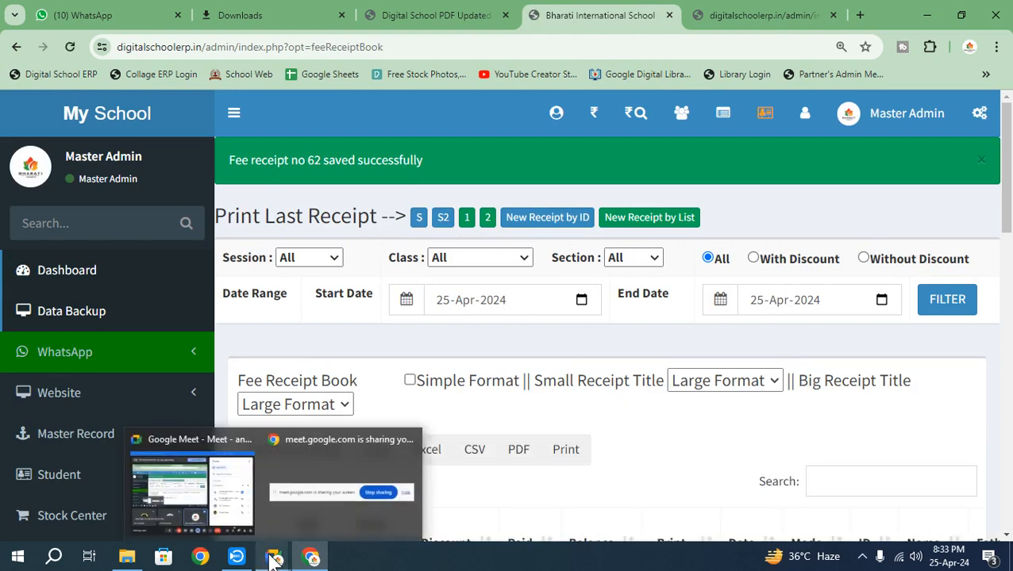
left_click(311, 558)
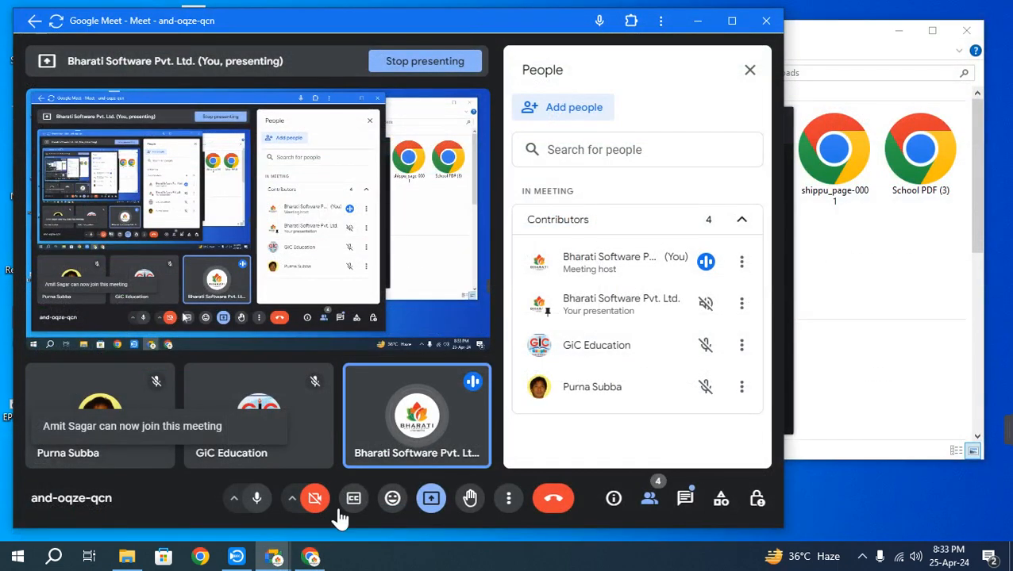
left_click(313, 558)
Read the fee deposit message in WhatsApp, highlighting the student name, deposited amount, pending fee and Hindi text
left_click(94, 21)
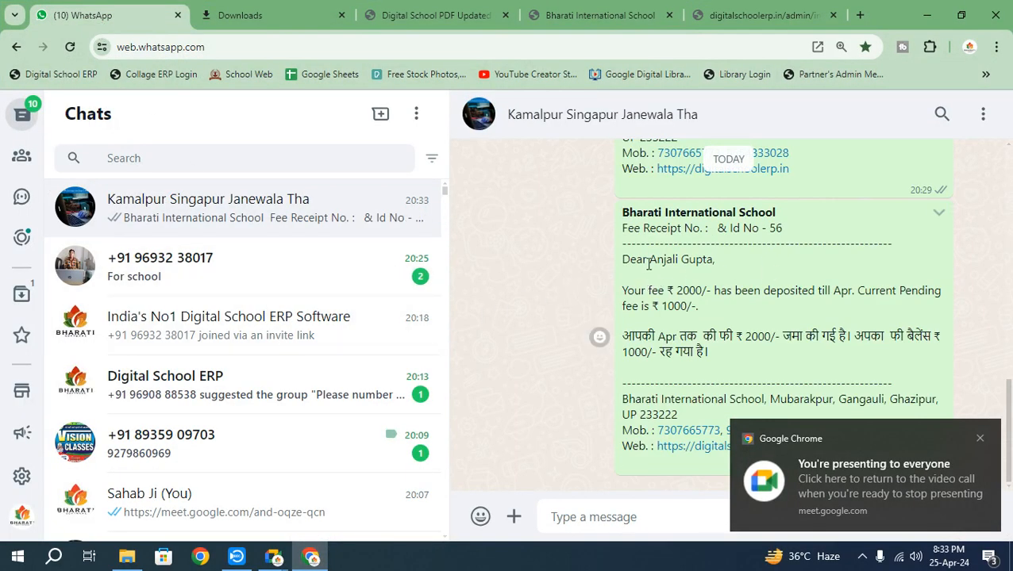
left_click_drag(646, 260, 717, 260)
left_click_drag(674, 290, 703, 291)
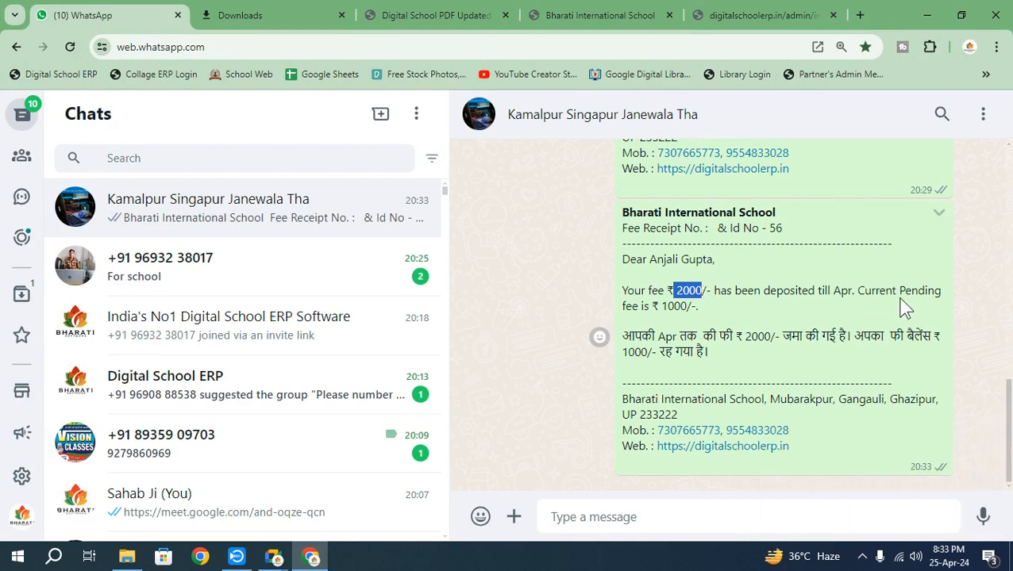
left_click_drag(663, 308, 697, 307)
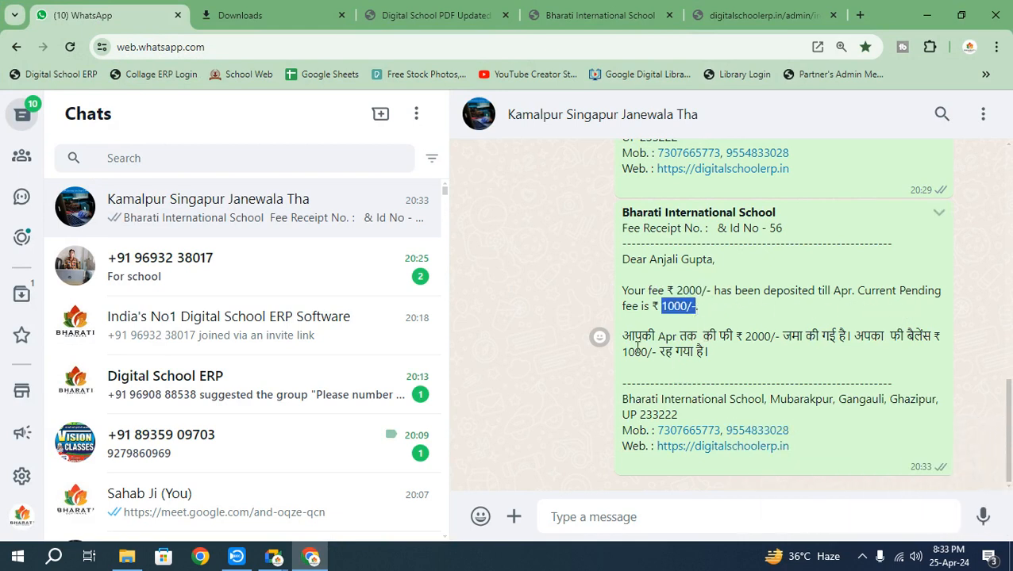
left_click_drag(635, 336, 696, 357)
left_click(696, 357)
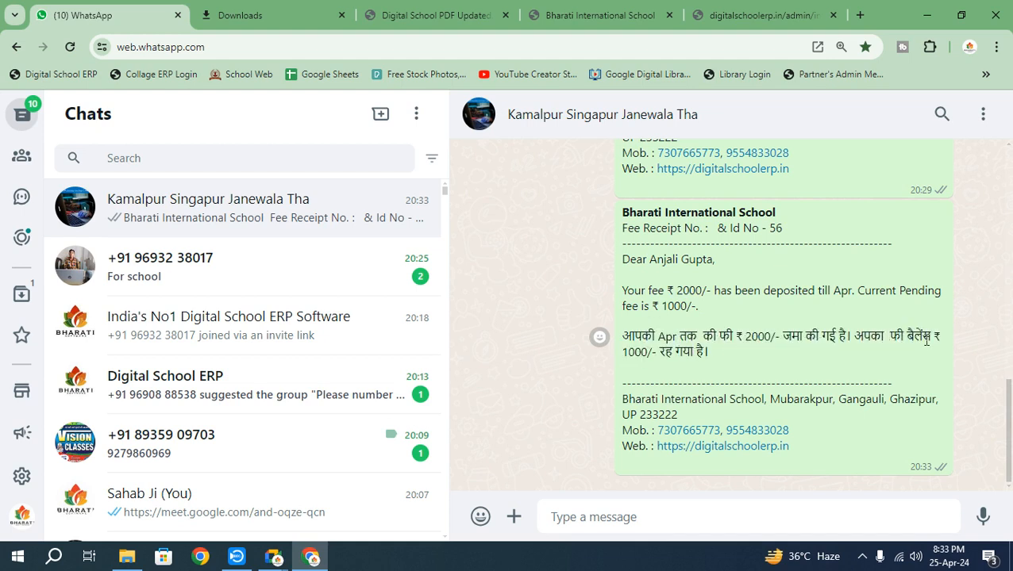
left_click_drag(711, 358, 623, 216)
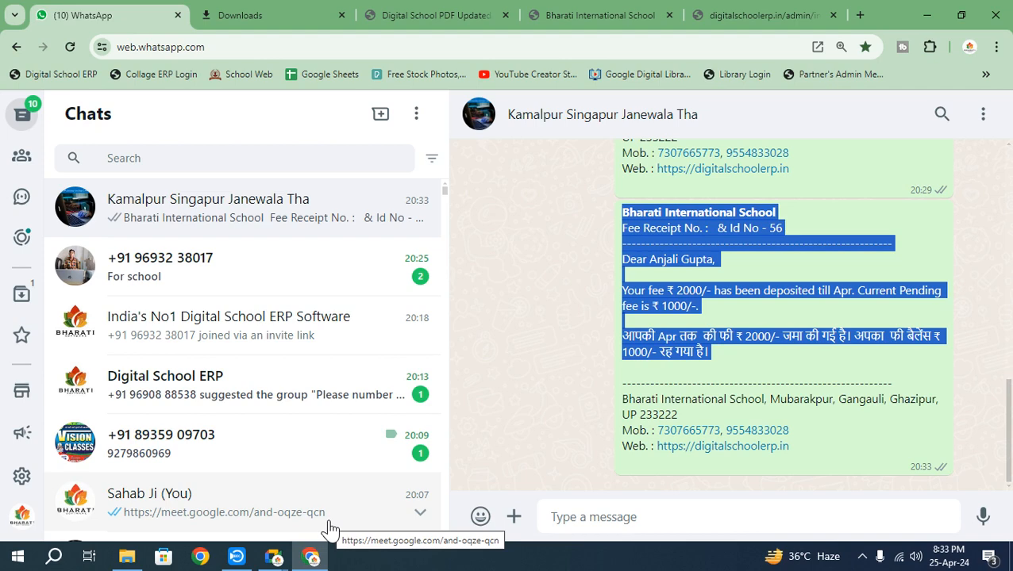
Mute the newly joined participant for everyone in the Google Meet call and return to WhatsApp
left_click(272, 559)
left_click(191, 489)
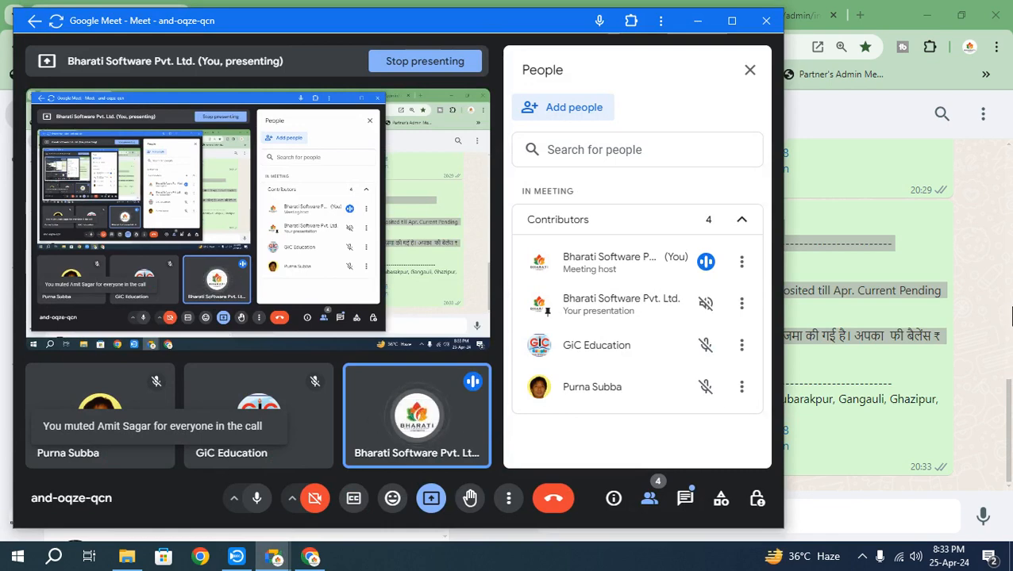
left_click(963, 340)
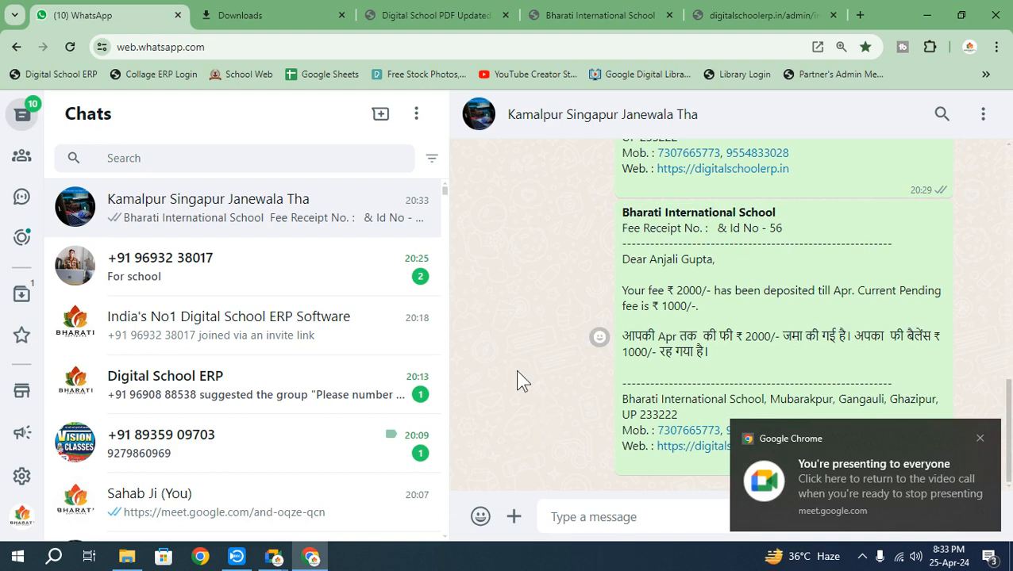
Examine the school's contact numbers in the admission message and the full text of the fee deposit message
scroll(606, 273, "up", 1)
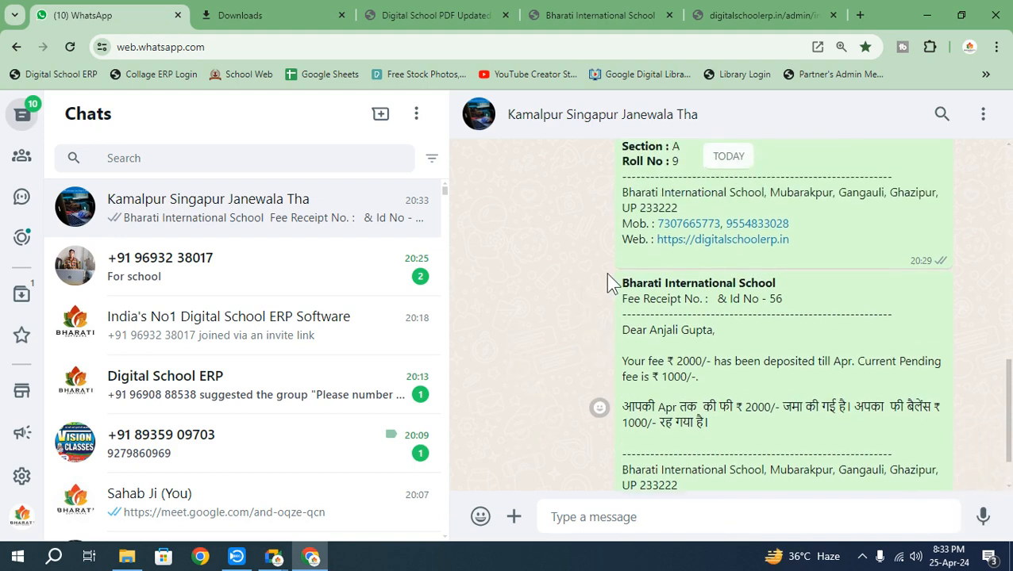
left_click_drag(800, 228, 652, 229)
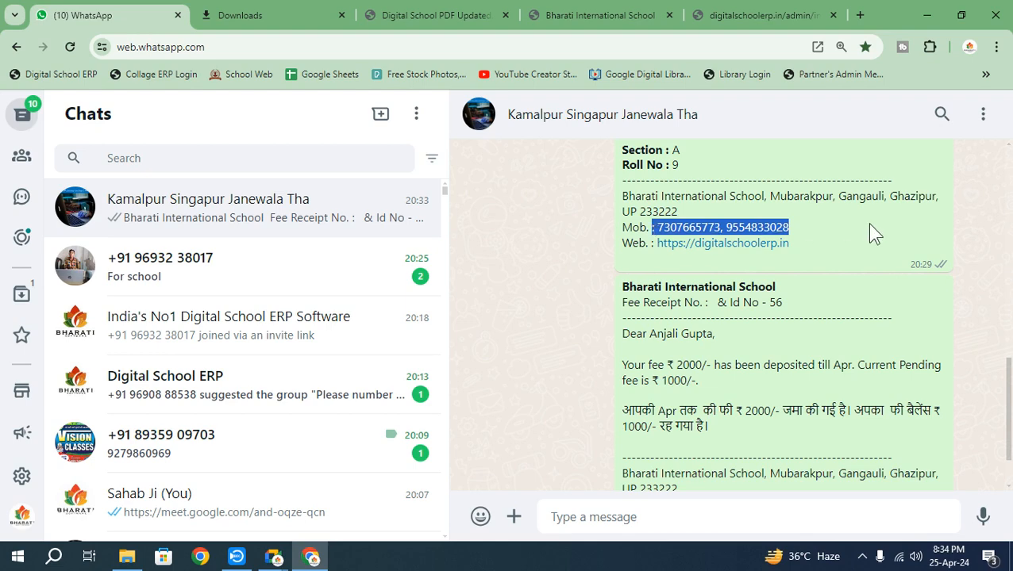
left_click(750, 287)
scroll(734, 341, "down", 1)
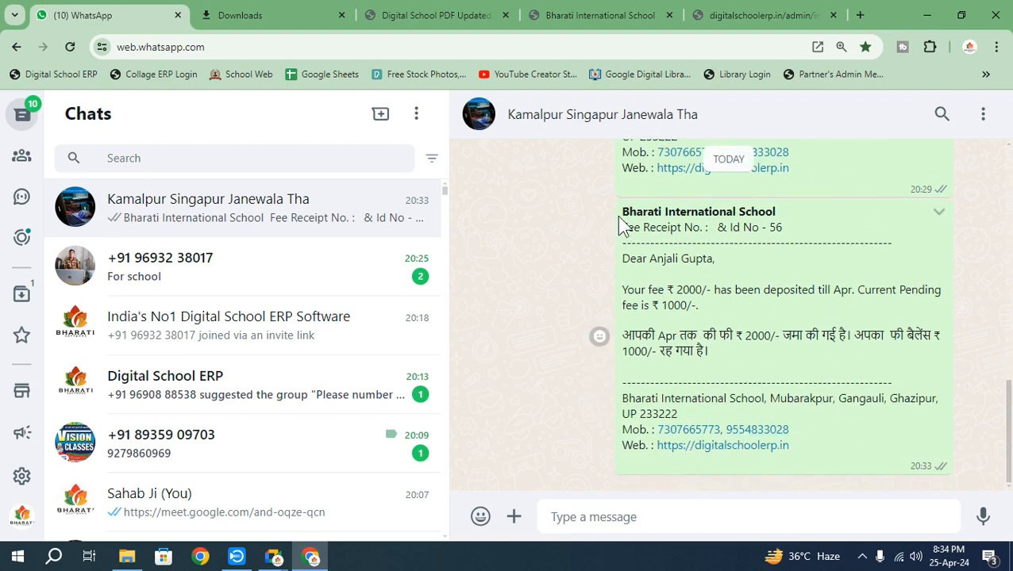
left_click_drag(622, 211, 761, 357)
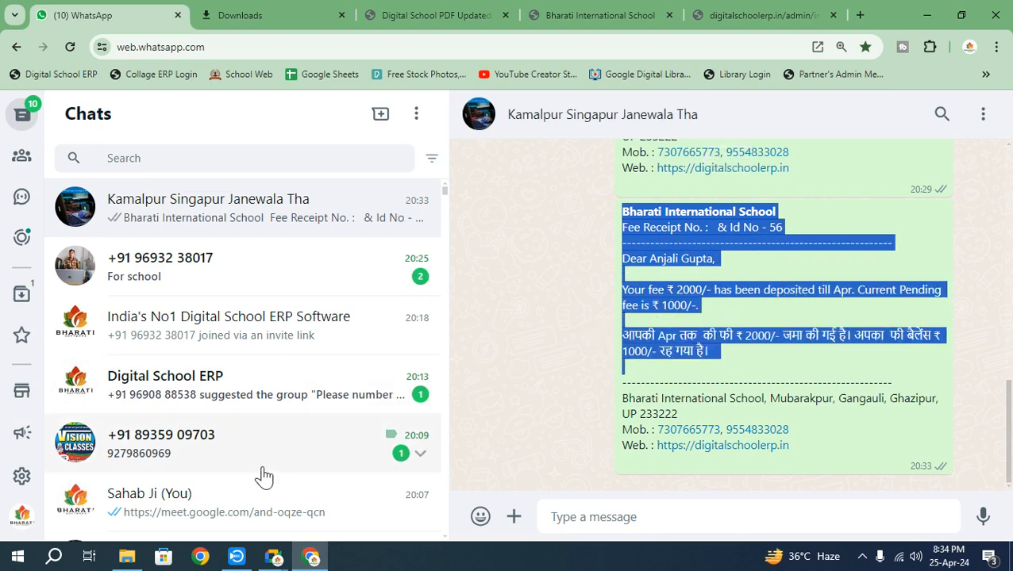
Check the participant list in Google Meet and look back over the earlier admission message in the WhatsApp chat
left_click(274, 557)
left_click(181, 480)
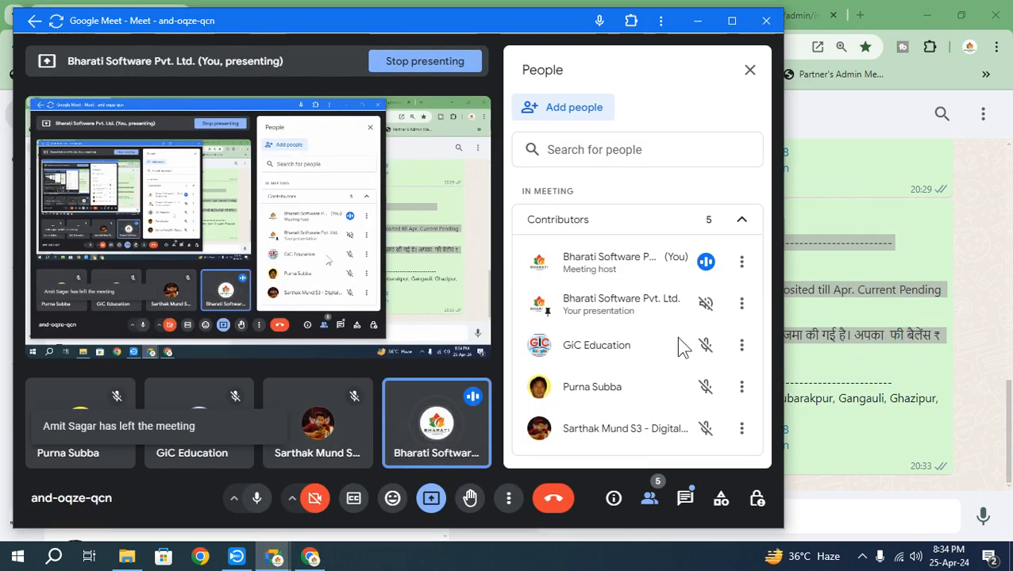
left_click(982, 282)
scroll(620, 226, "up", 10)
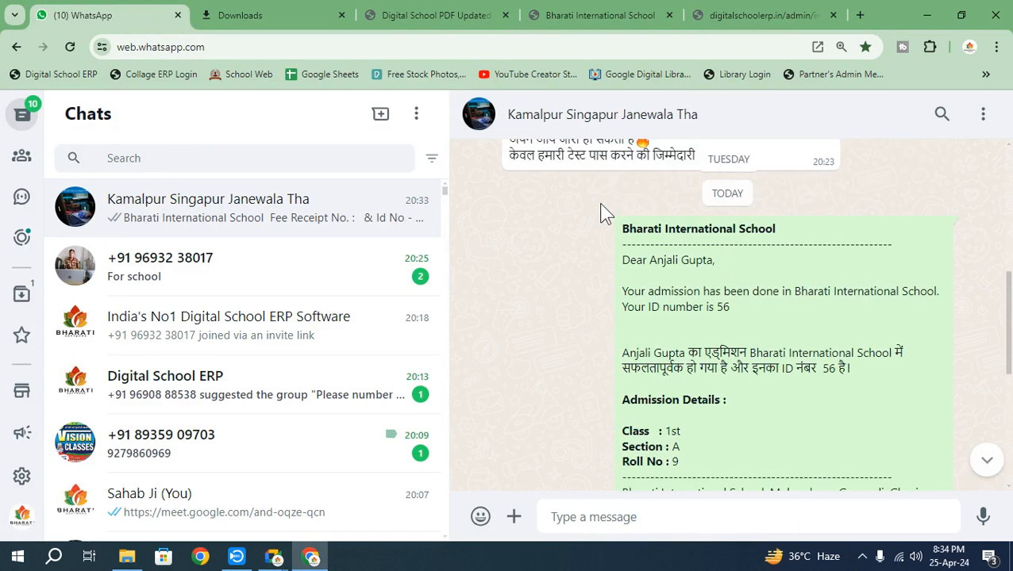
scroll(666, 236, "up", 4)
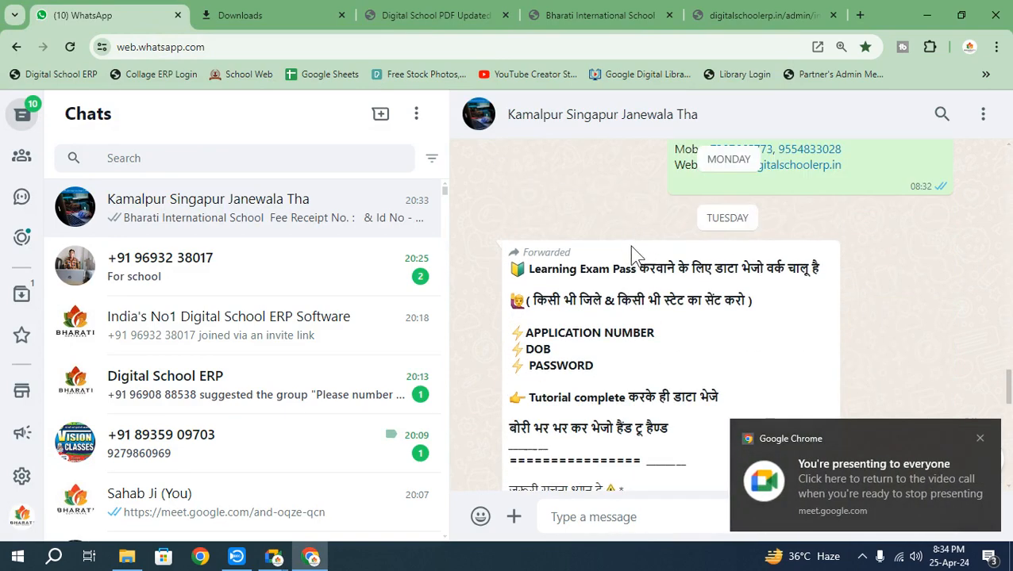
scroll(630, 245, "down", 4)
Return to the ERP's fee receipt book, show it in full screen, and open the last receipt's S-format print preview
left_click(590, 15)
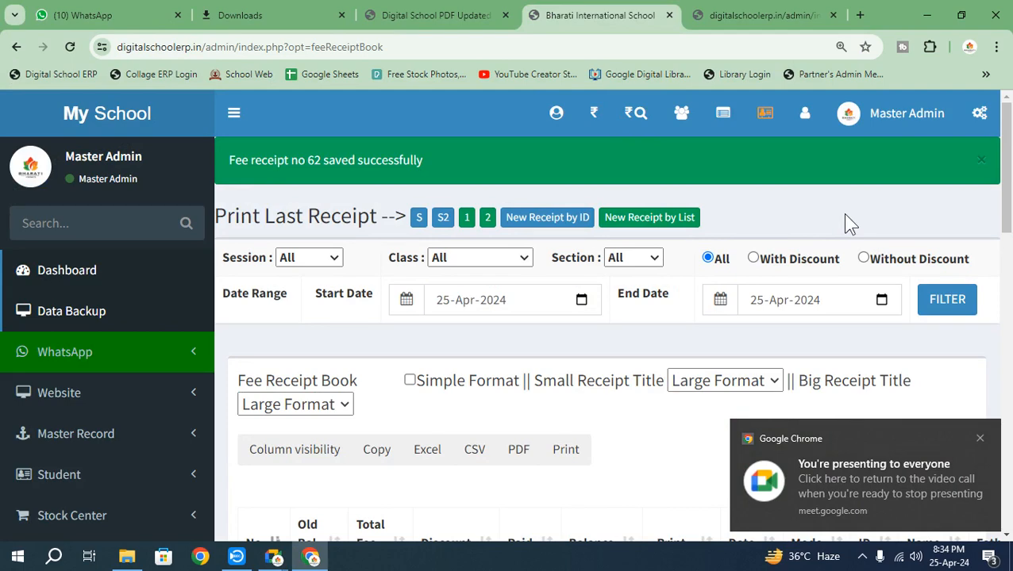
key("F11")
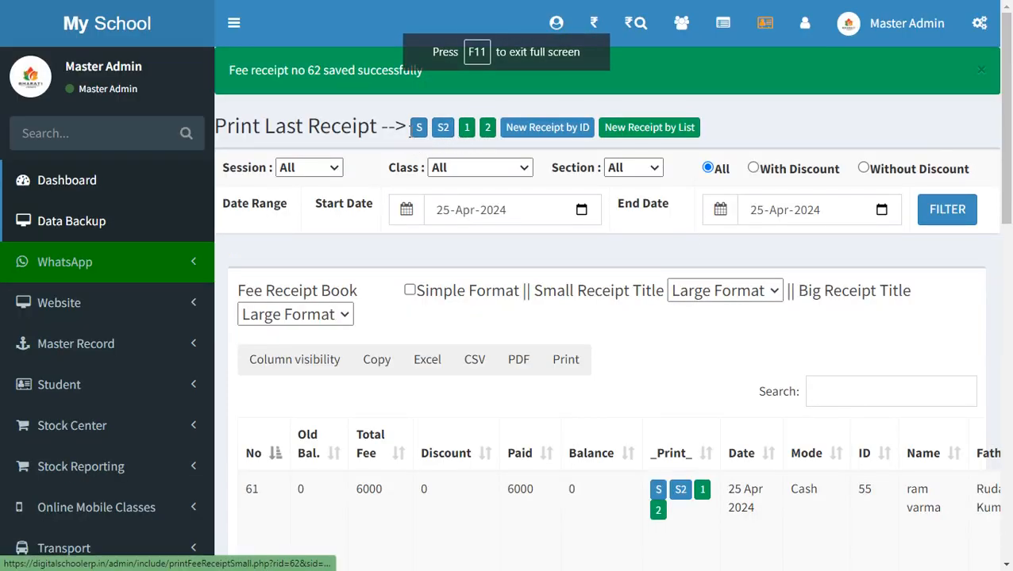
left_click(419, 130)
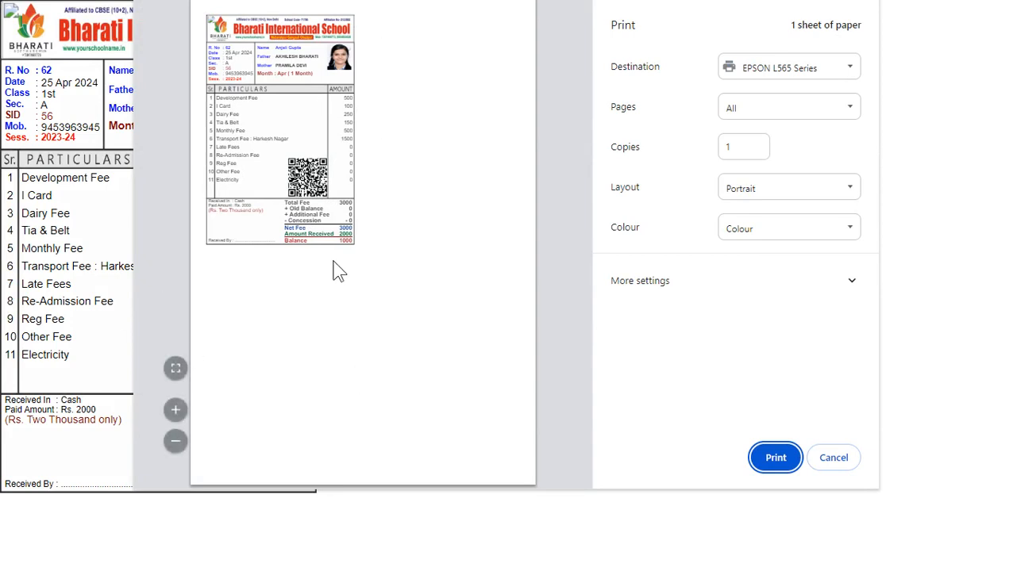
Cancel the print preview and examine the enlarged S-format receipt's student details, fee particulars and payment summary
left_click(817, 457)
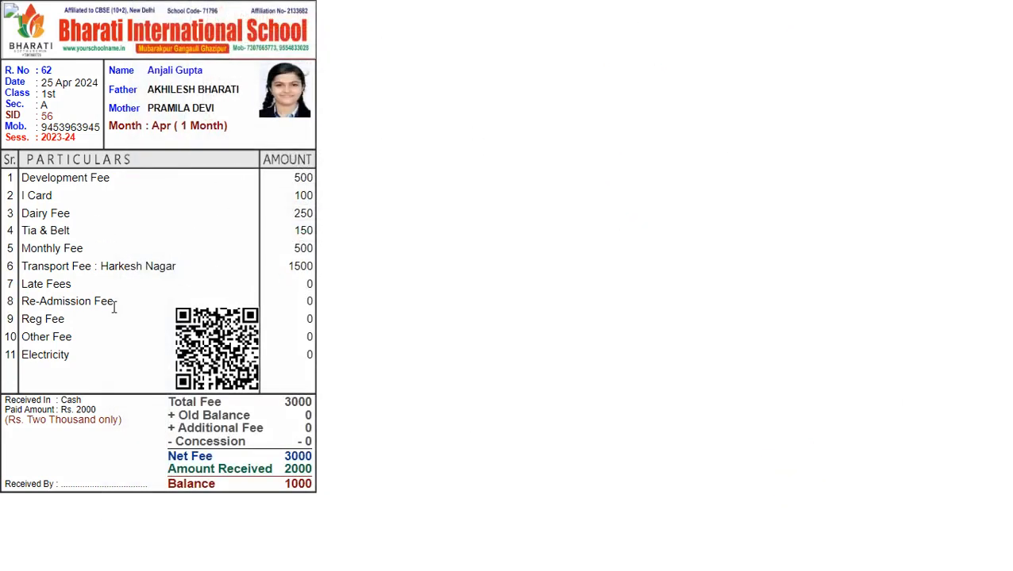
key("ctrl+plus")
key("ctrl+plus")
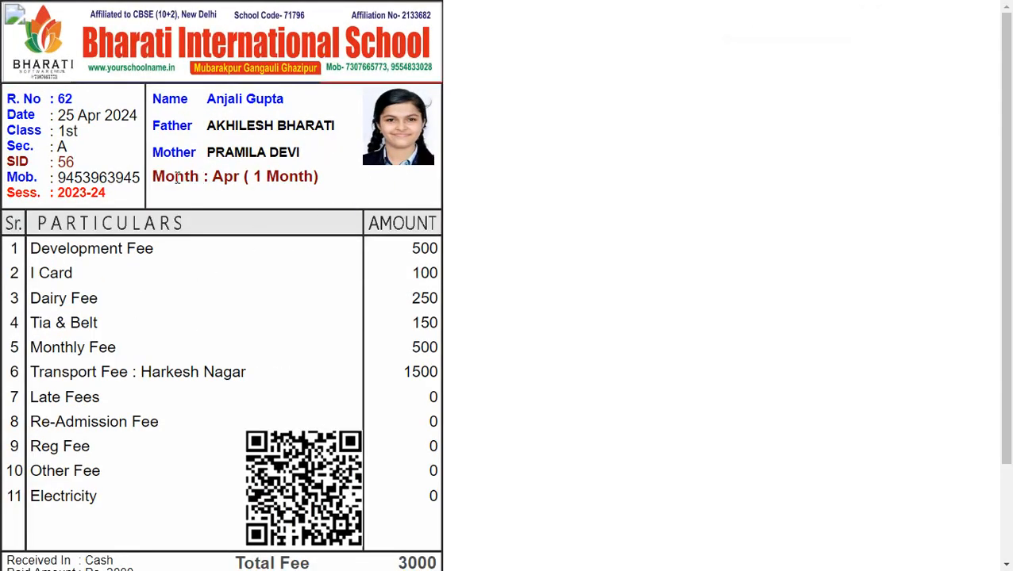
left_click_drag(172, 178, 234, 111)
left_click_drag(54, 97, 89, 171)
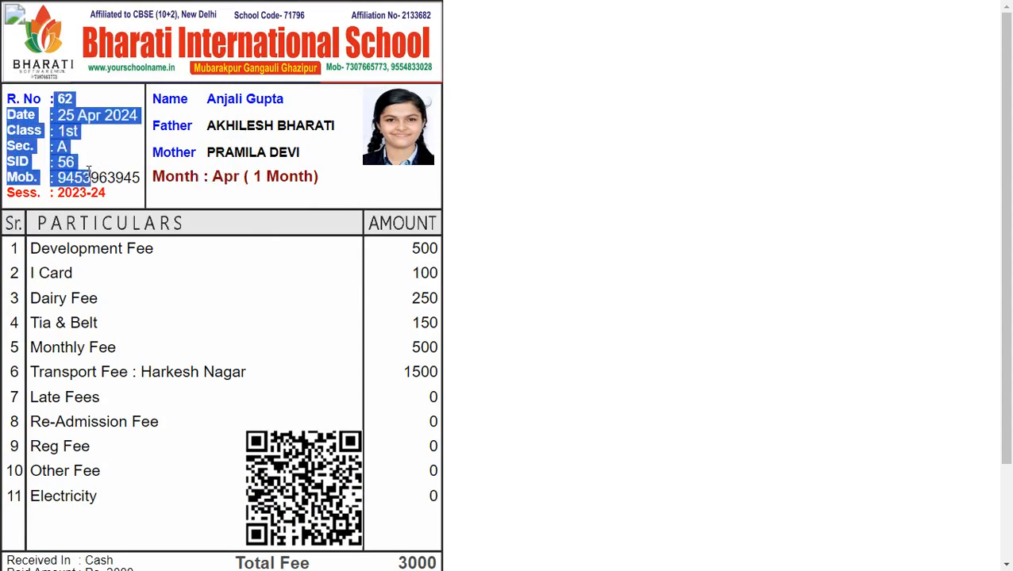
scroll(87, 244, "down", 3)
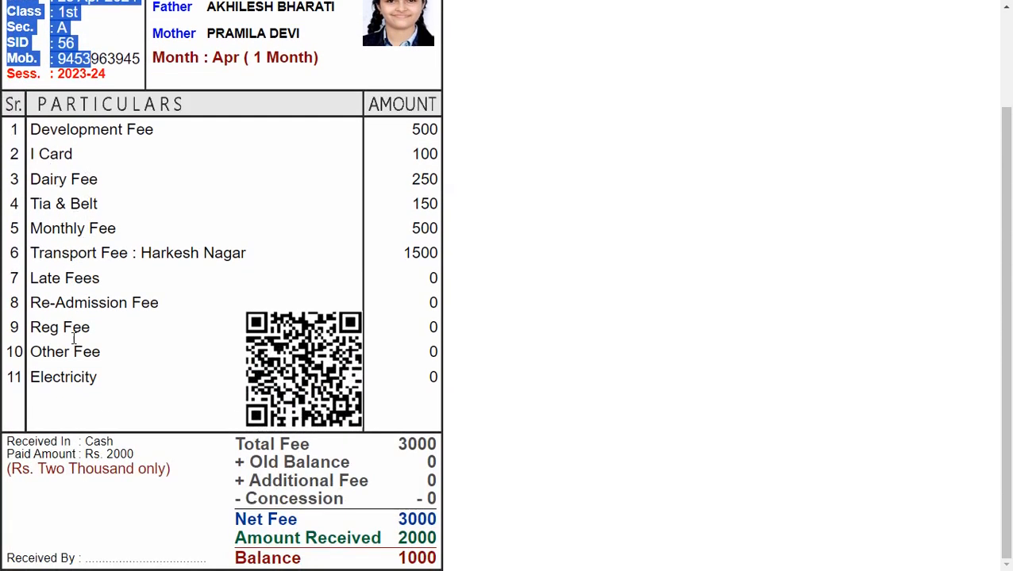
left_click_drag(400, 536, 432, 559)
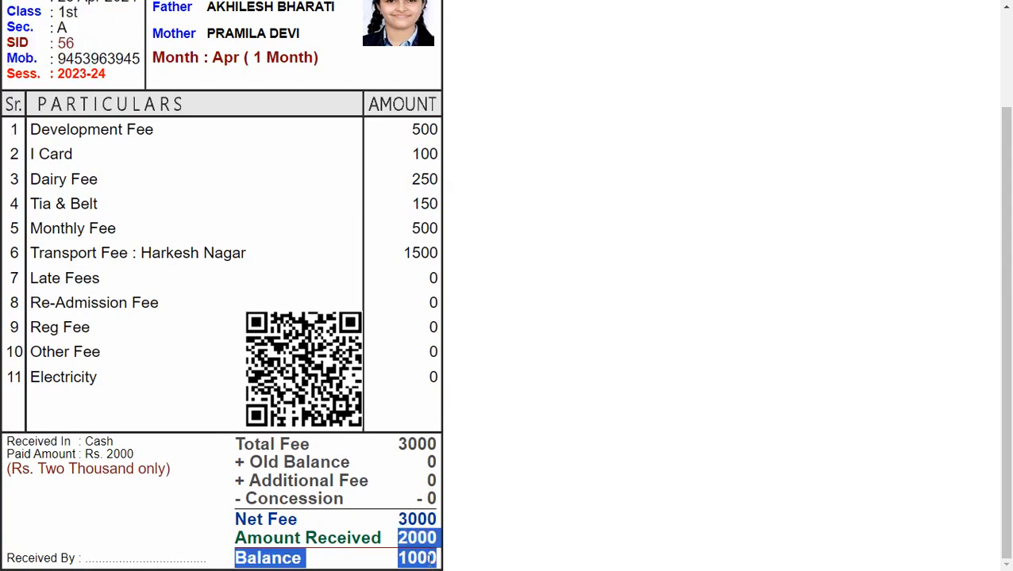
left_click(432, 558)
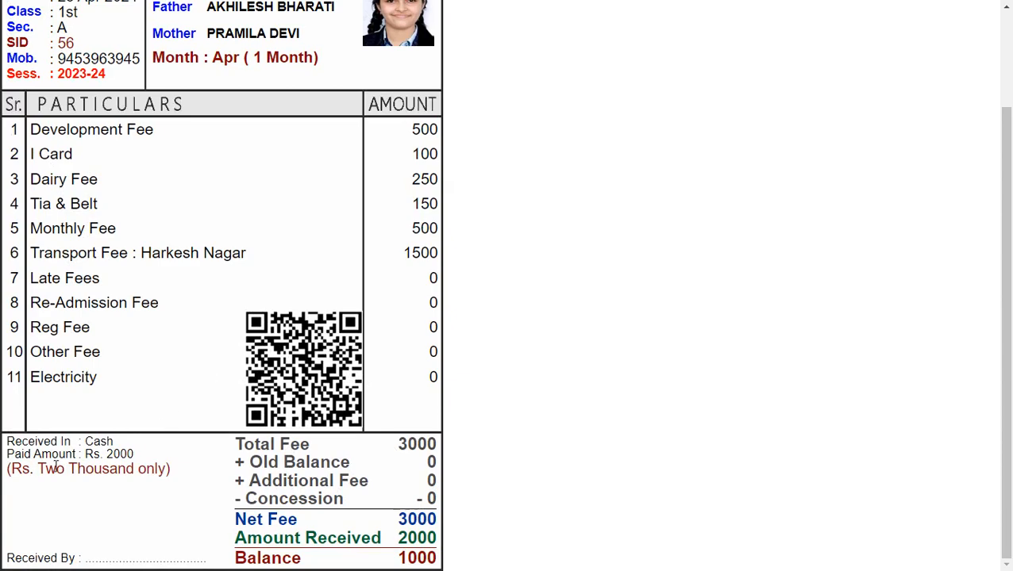
scroll(377, 381, "up", 2)
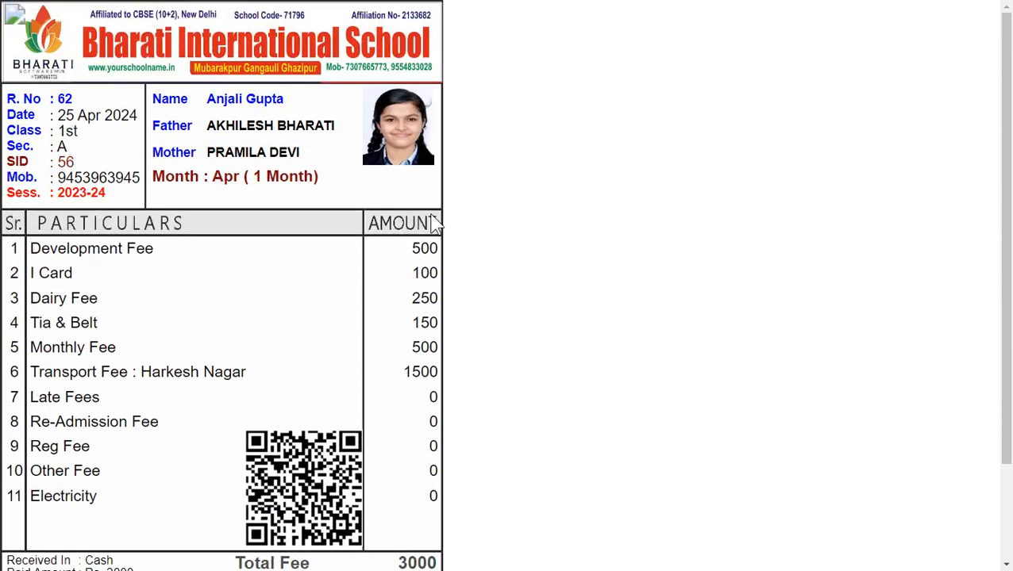
Exit full screen, open the last receipt in S2 format from the fee receipt book, and cancel its print preview
key("F11")
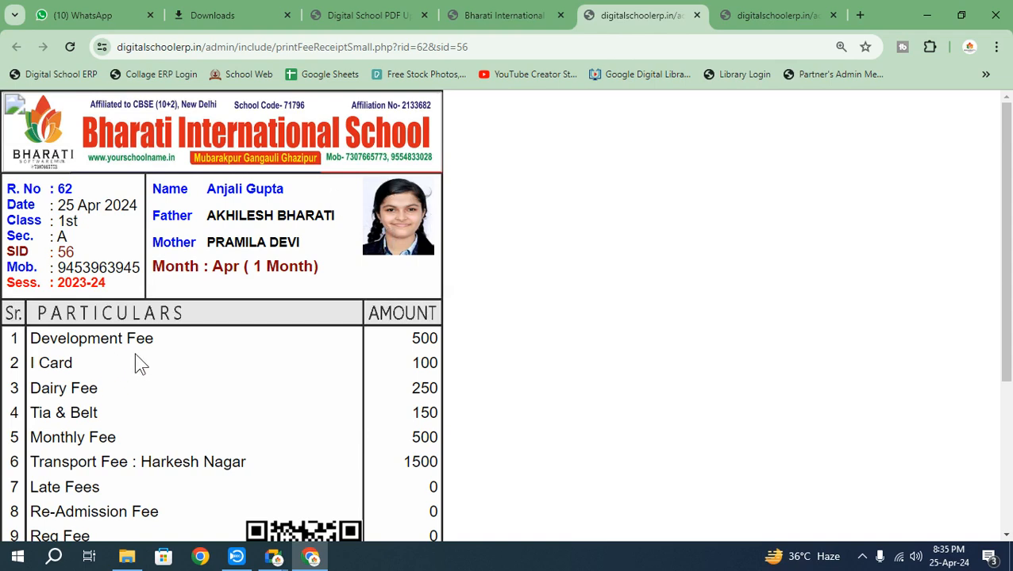
left_click(502, 15)
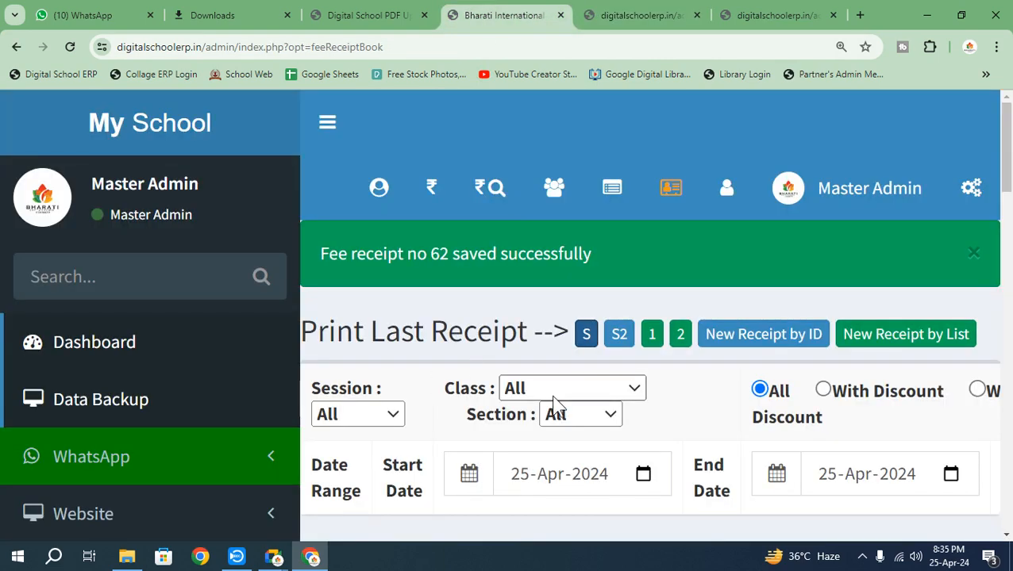
left_click(627, 343)
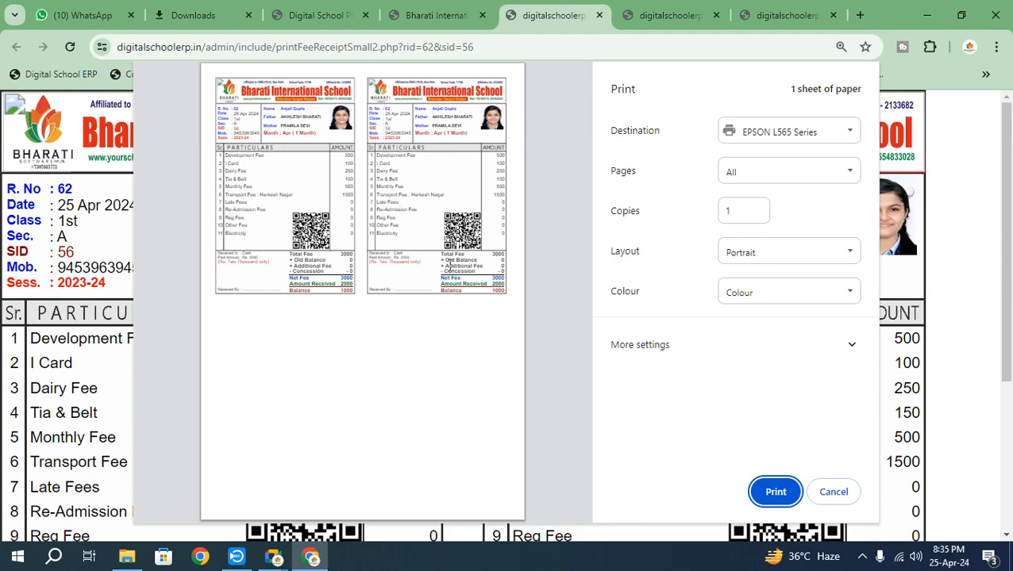
left_click(833, 492)
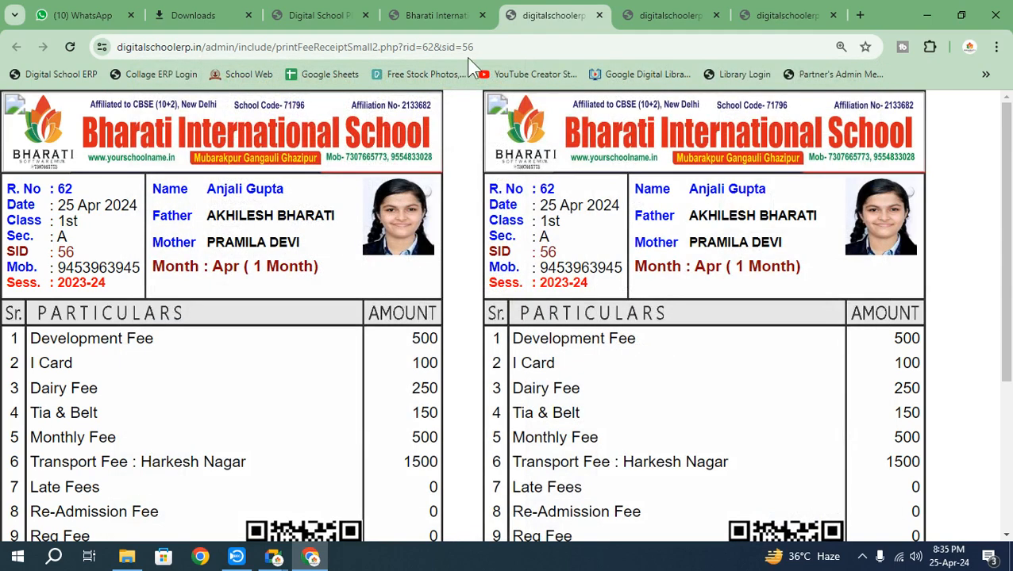
Open print previews of the last receipt in format 1 and format 2 from the fee receipt book
left_click(440, 15)
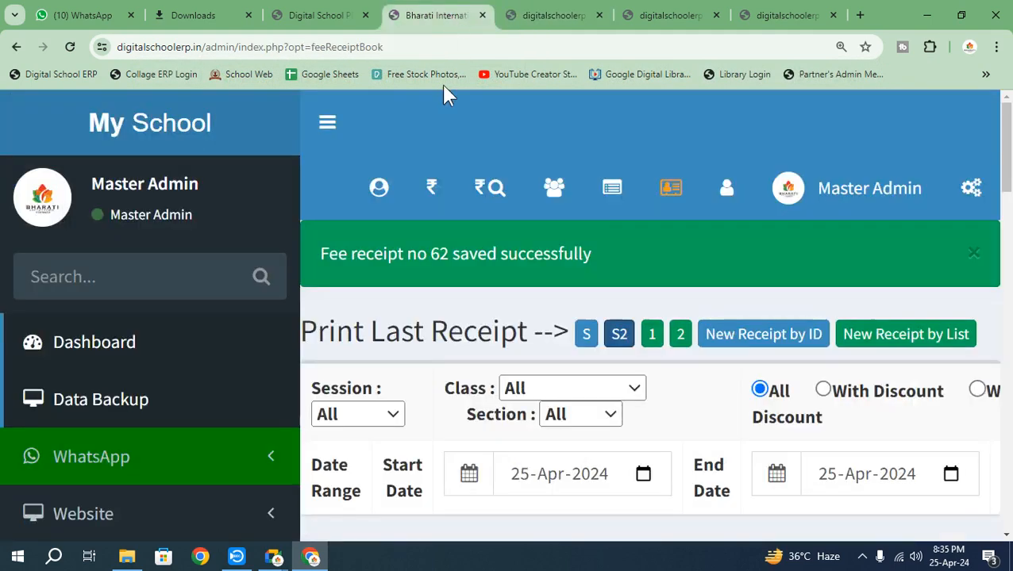
left_click(653, 337)
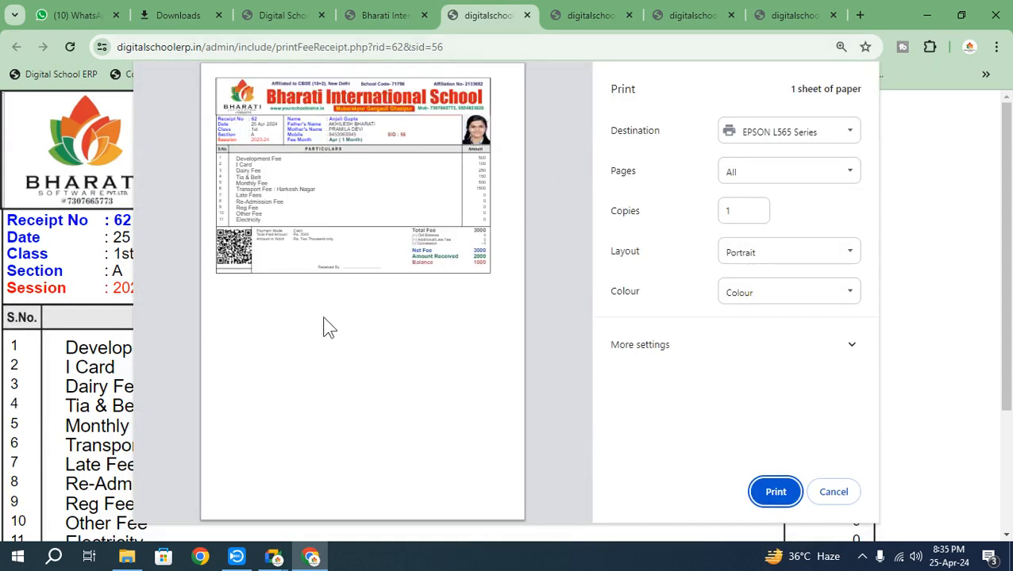
left_click(375, 16)
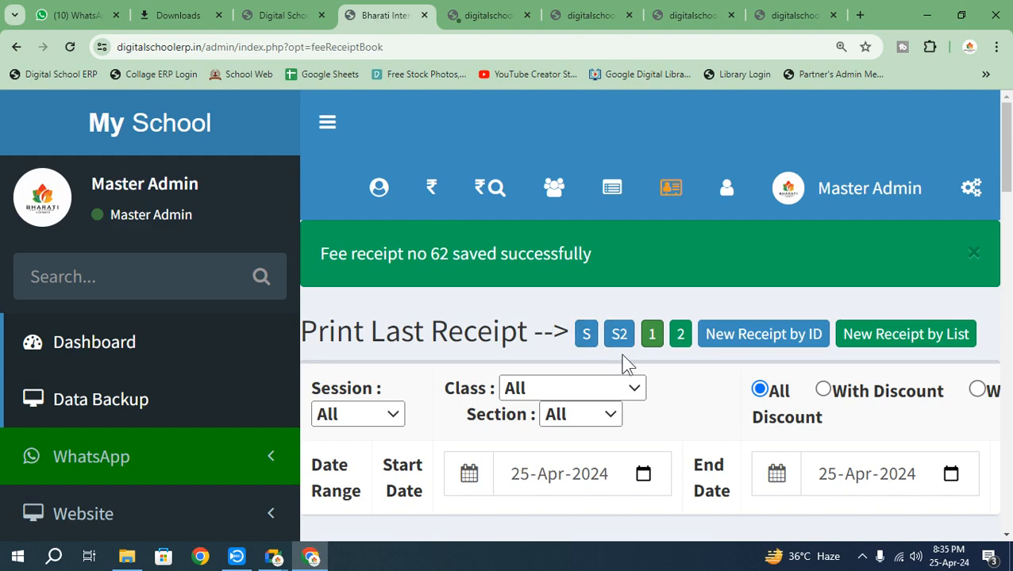
left_click(679, 337)
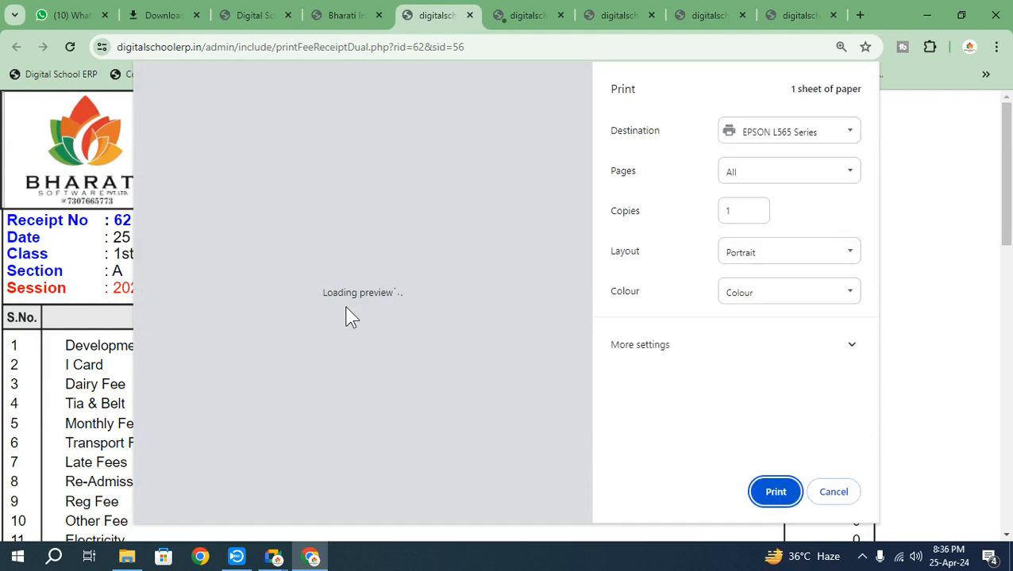
Admit the waiting participant to the Google Meet call and mute them for everyone
left_click(893, 482)
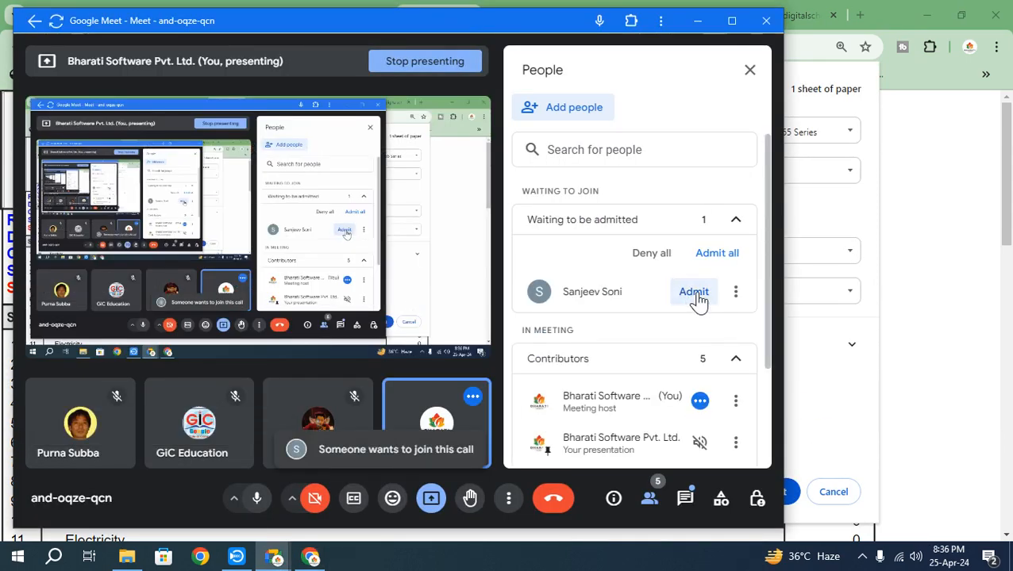
left_click(693, 293)
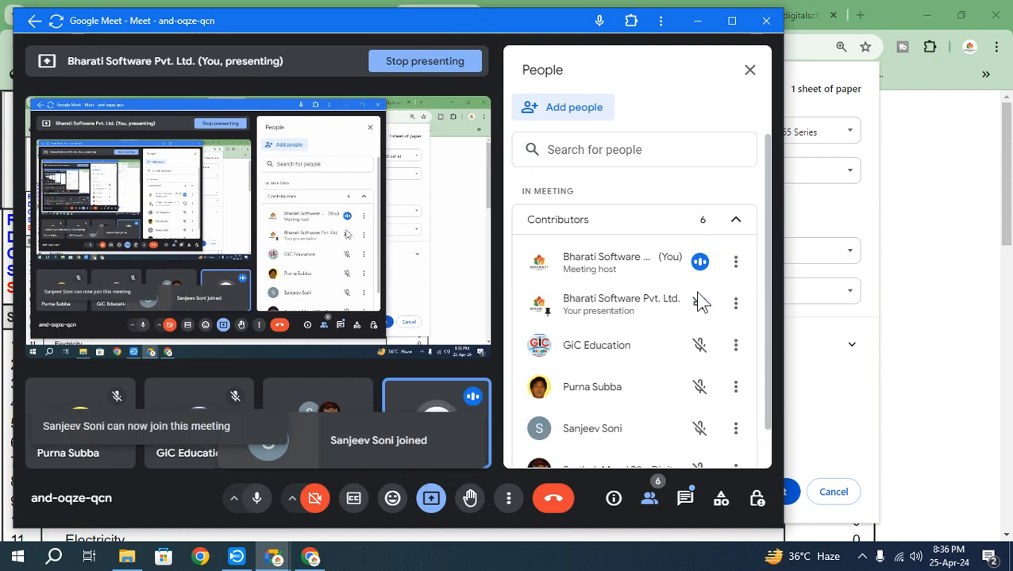
scroll(703, 329, "down", 1)
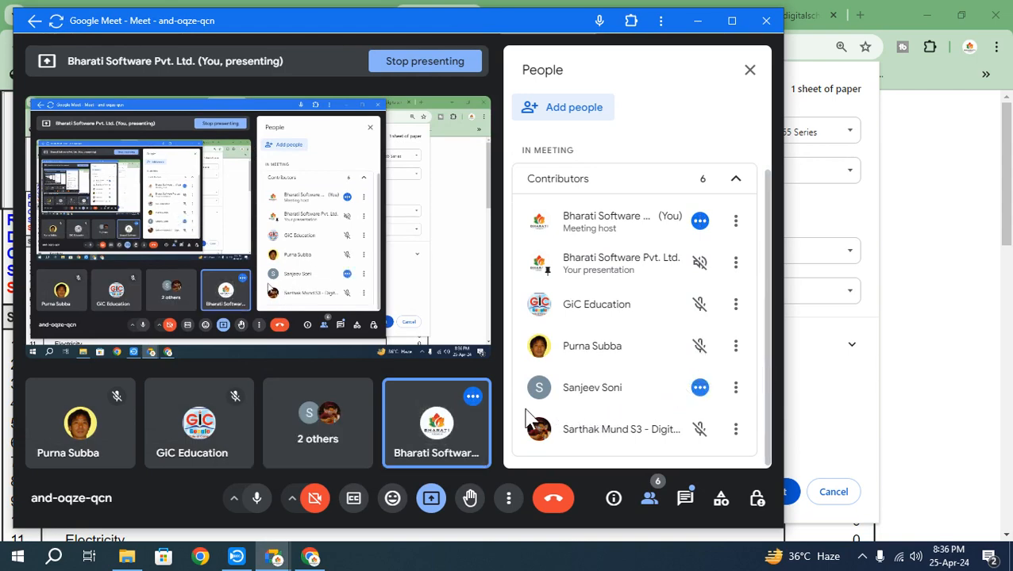
left_click(699, 395)
left_click(505, 314)
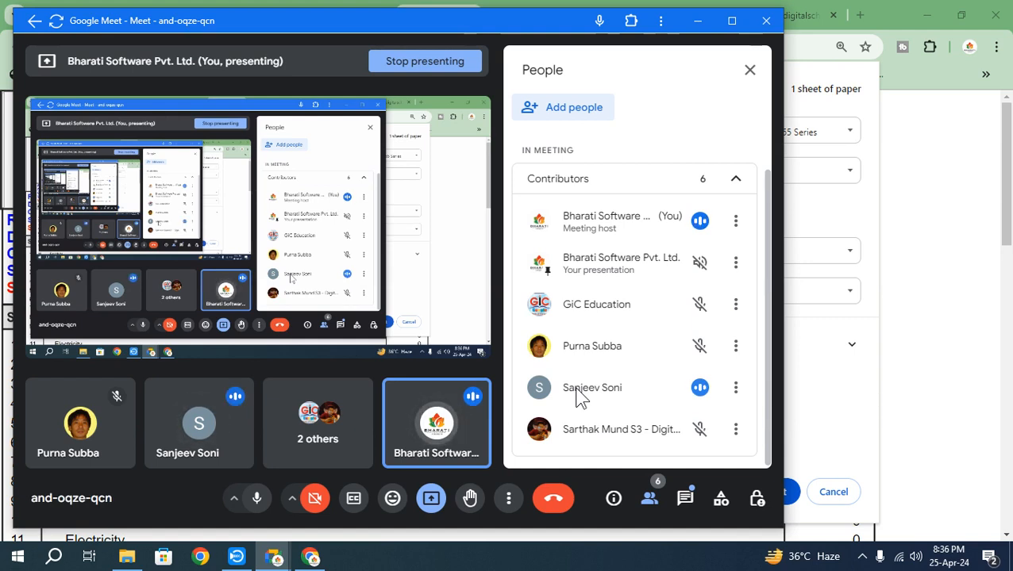
left_click(701, 390)
left_click(501, 311)
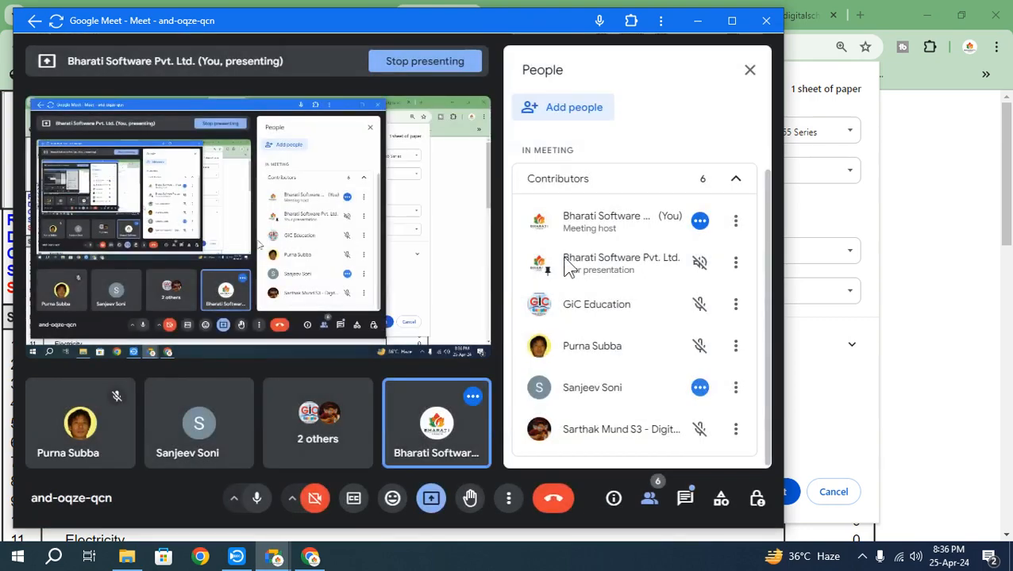
View the format 2 receipt's print preview with its additional print settings, and recheck the participant list in Google Meet
left_click(696, 21)
left_click(829, 342)
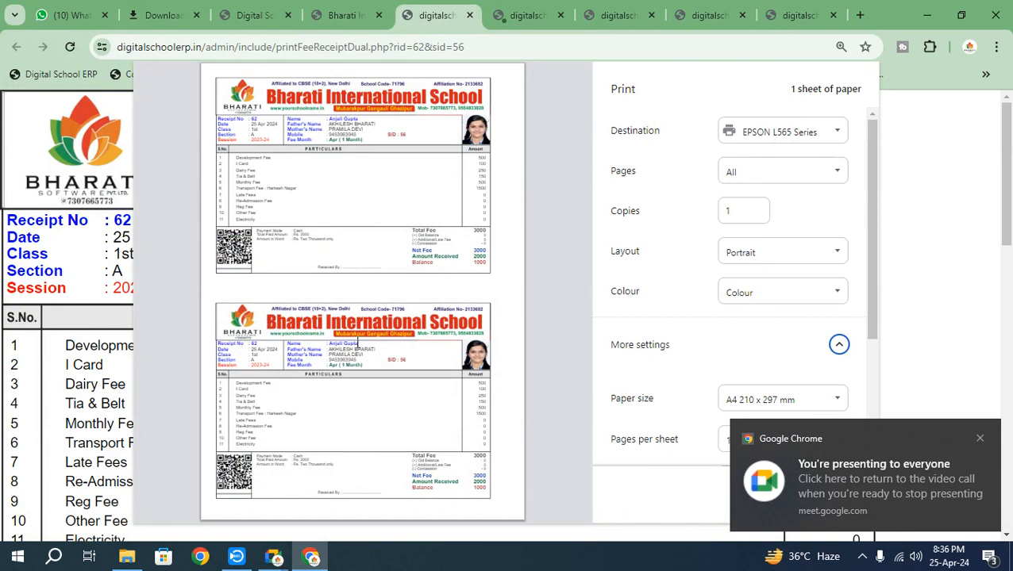
left_click(839, 345)
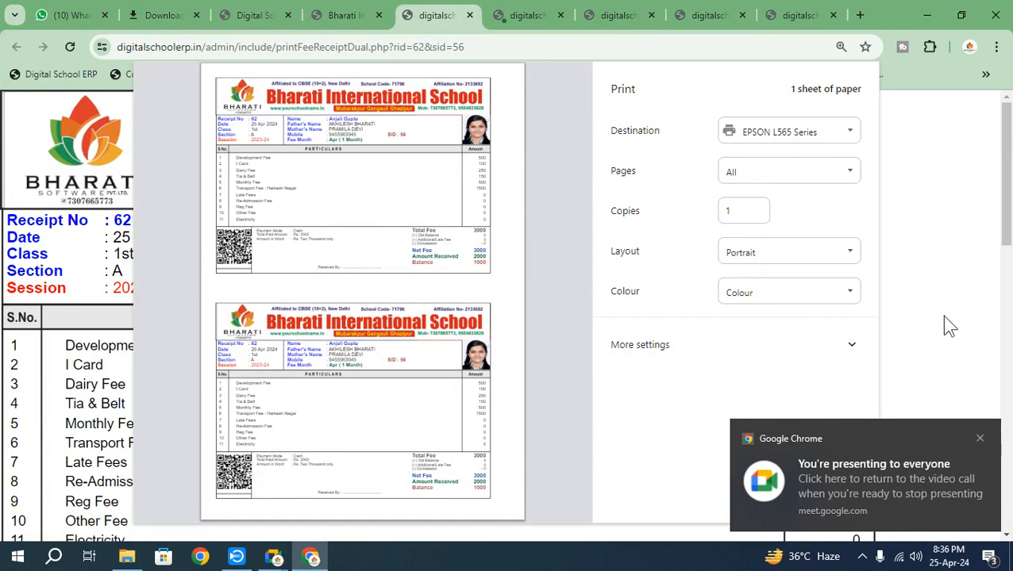
left_click(870, 448)
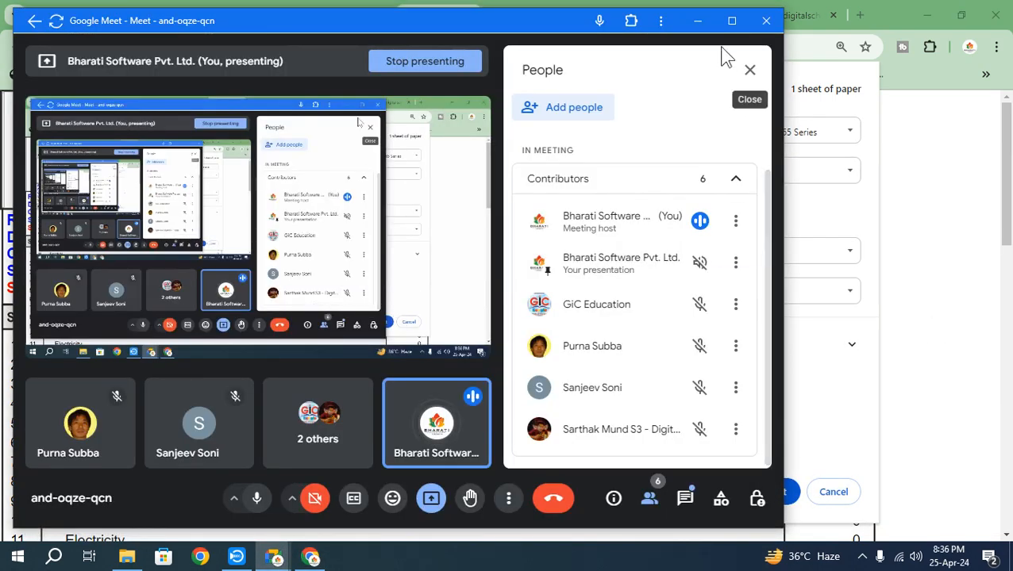
left_click(697, 21)
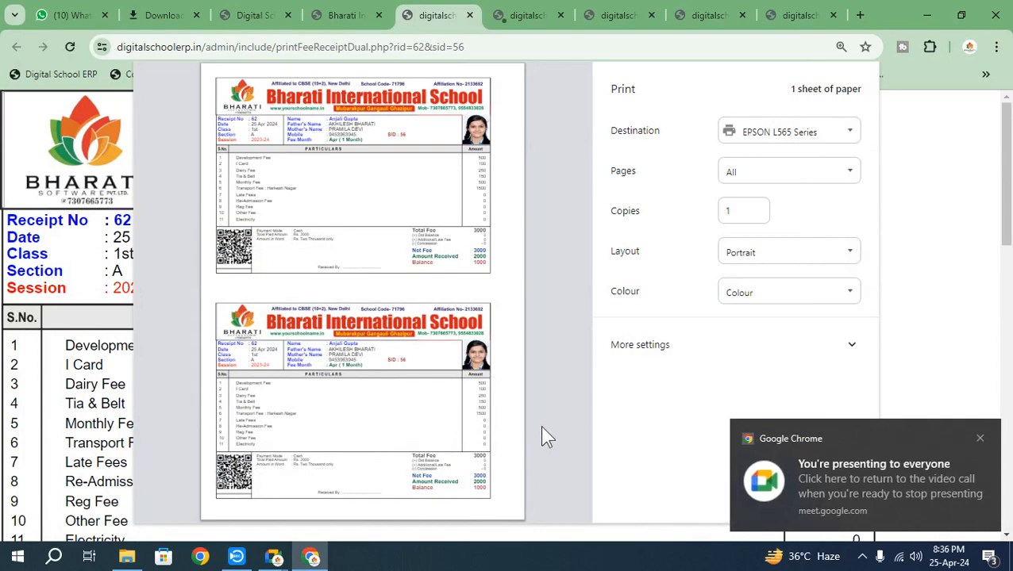
Close the format 1 and format 2 receipt pages and show the fee receipt book in full screen at 125% zoom
left_click(469, 15)
left_click(474, 16)
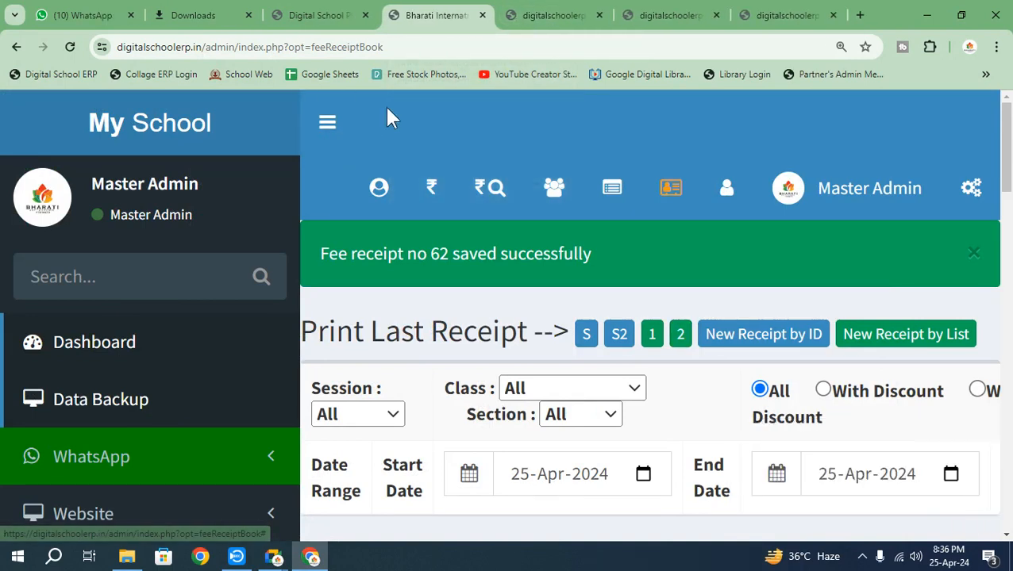
key("F11")
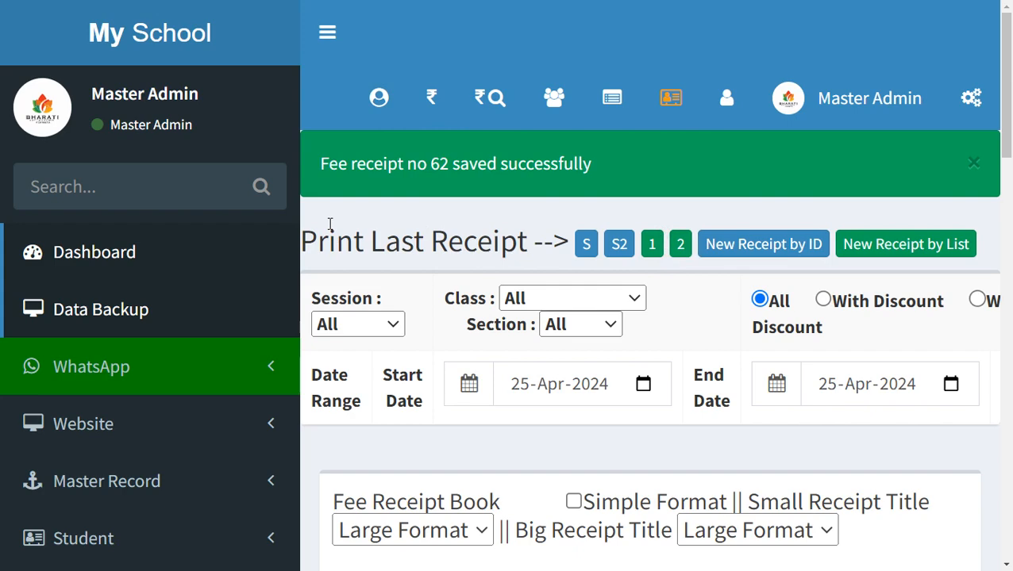
key("ctrl+minus")
key("ctrl+minus")
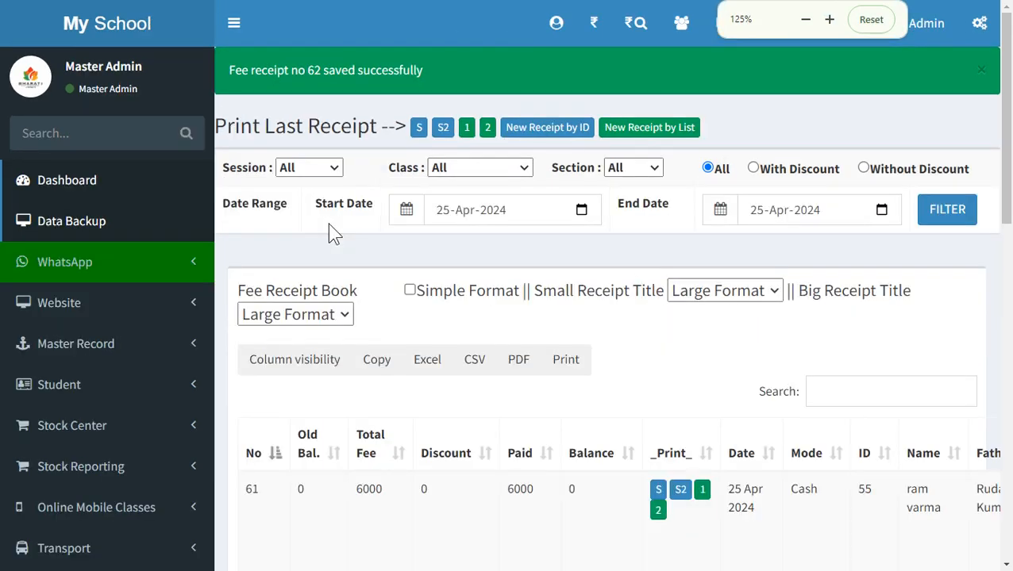
Examine the receipt entries and fee totals in the fee receipt book, and collapse the navigation sidebar
scroll(357, 258, "down", 2)
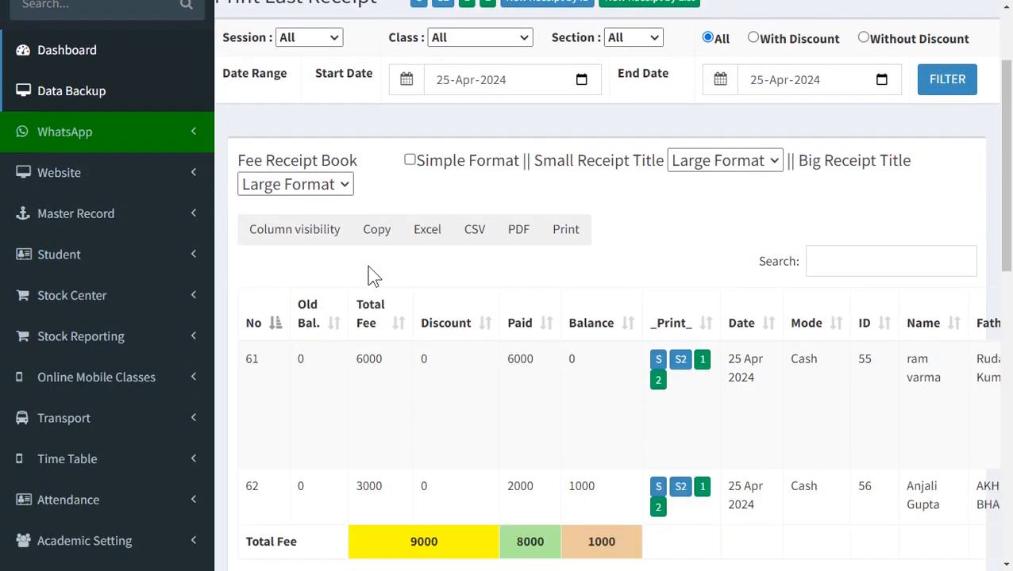
scroll(374, 278, "down", 2)
scroll(374, 284, "up", 2)
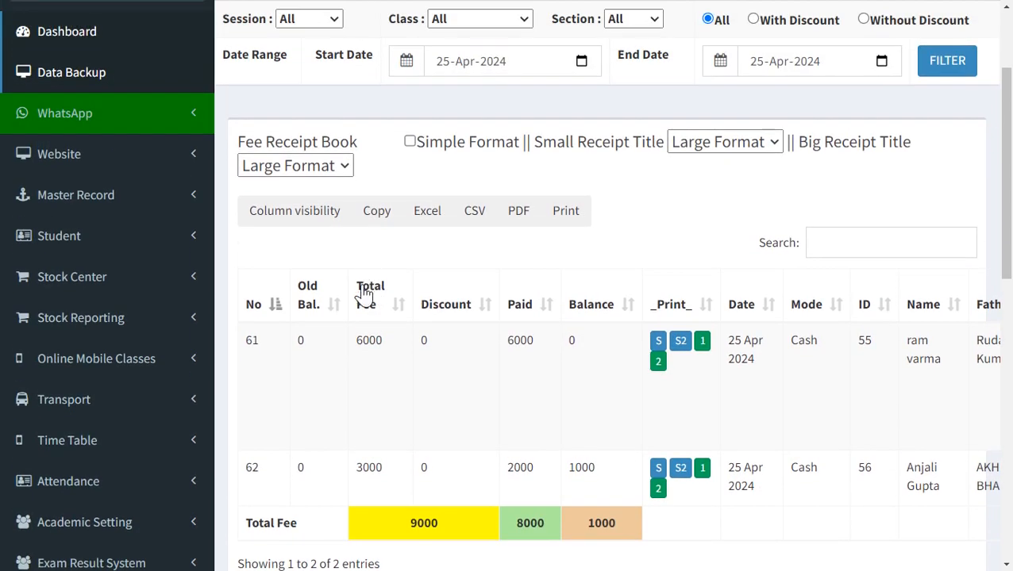
scroll(397, 266, "up", 2)
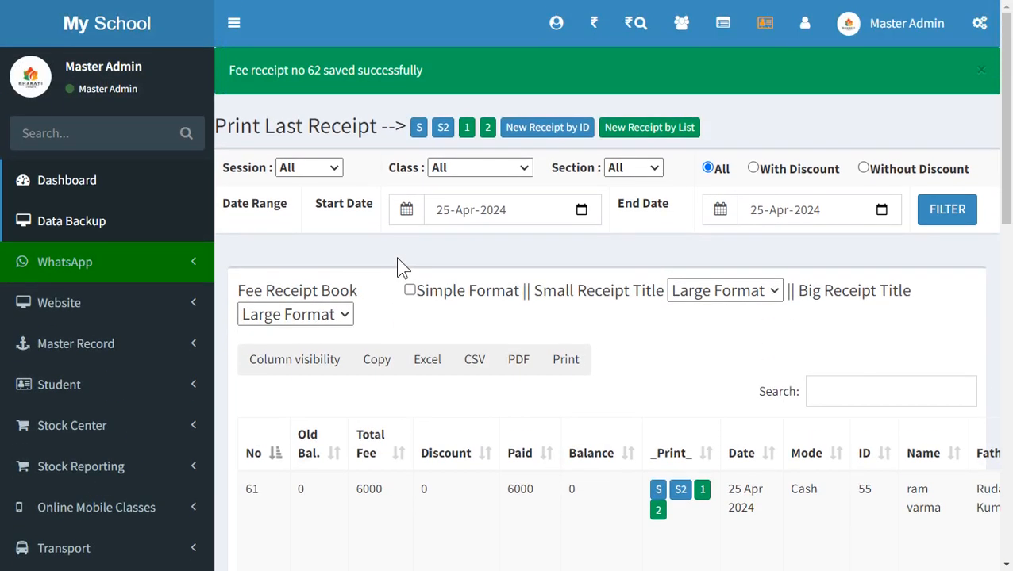
left_click(229, 24)
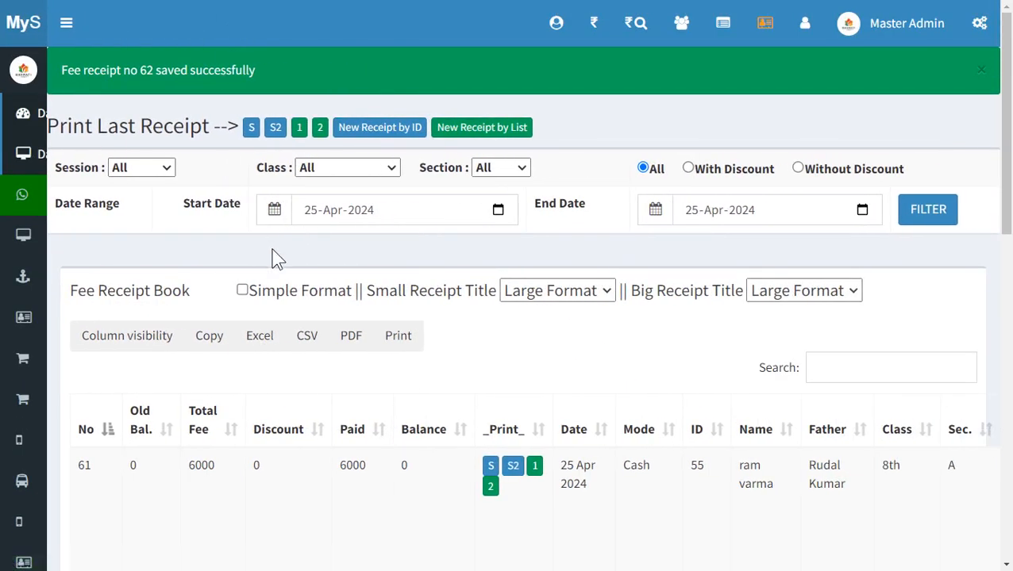
Filter the pending fee report for session 2023-24, class 1st, section A, covering the balance and the months Apr to Jul
left_click(726, 27)
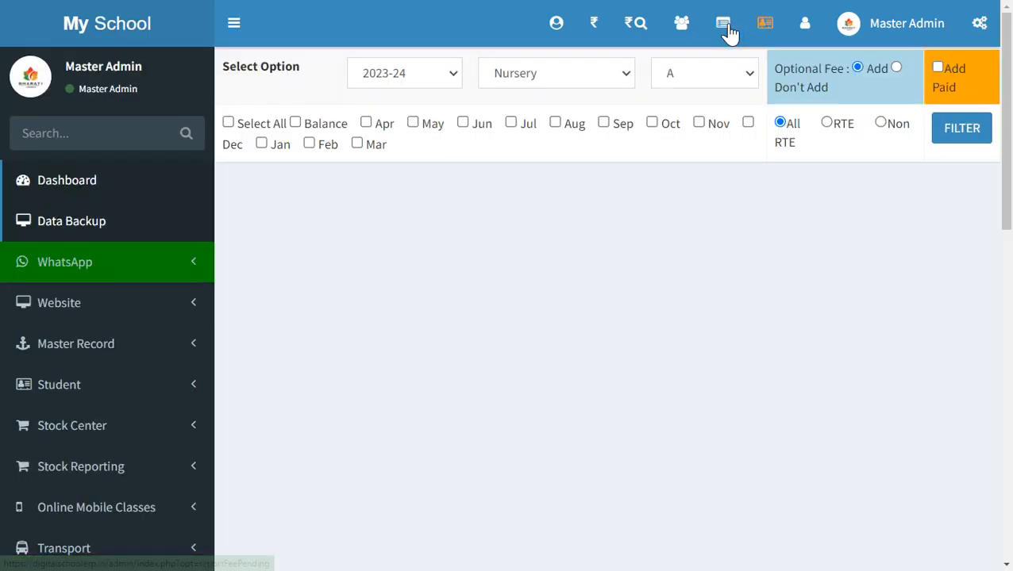
left_click(558, 85)
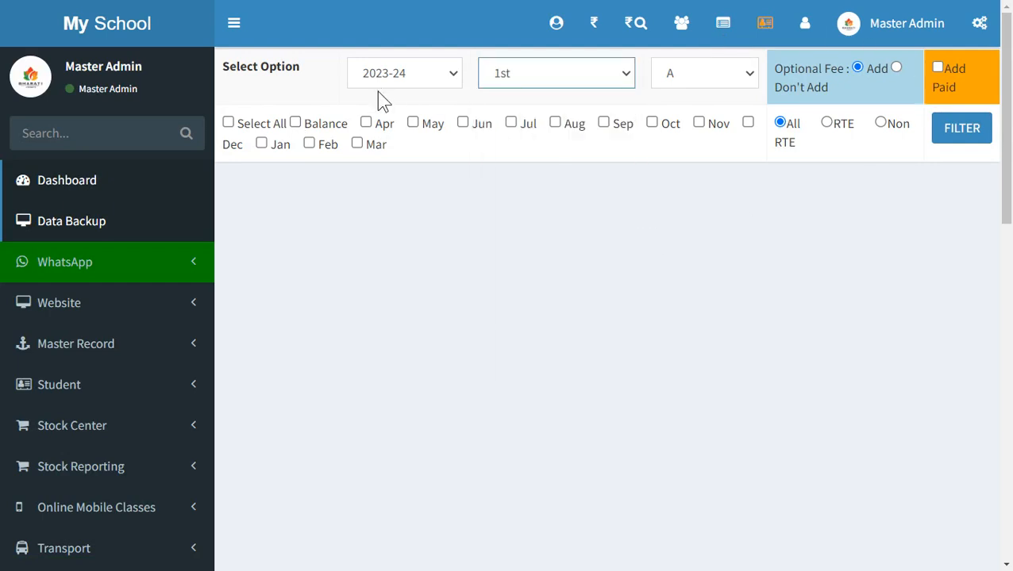
left_click(295, 122)
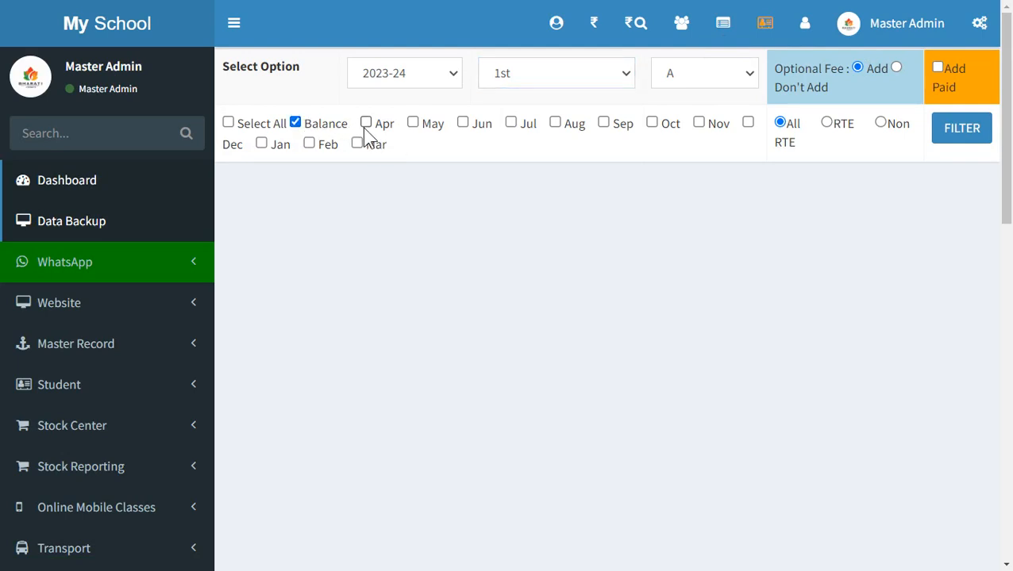
left_click(366, 122)
left_click(463, 123)
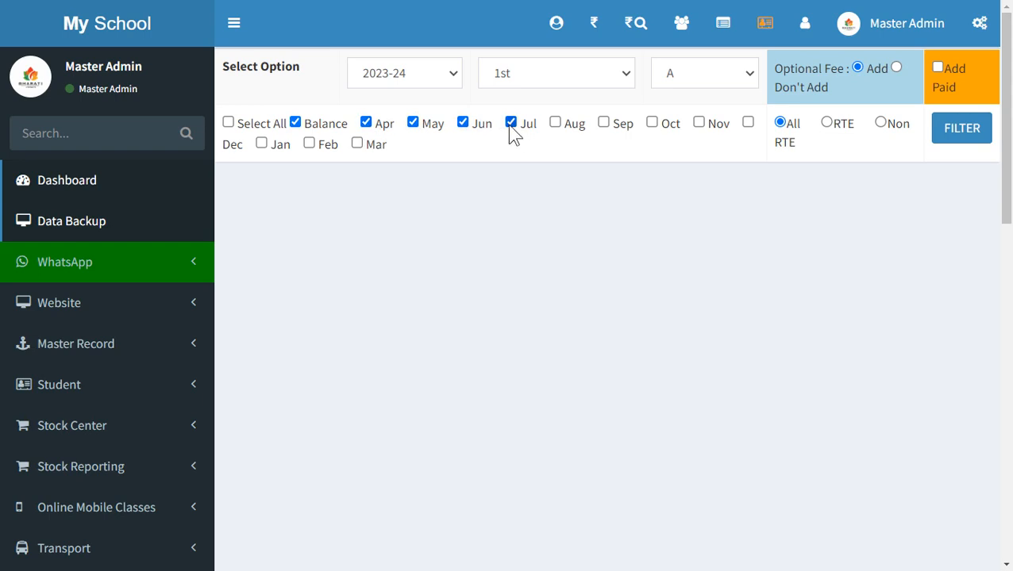
left_click(970, 138)
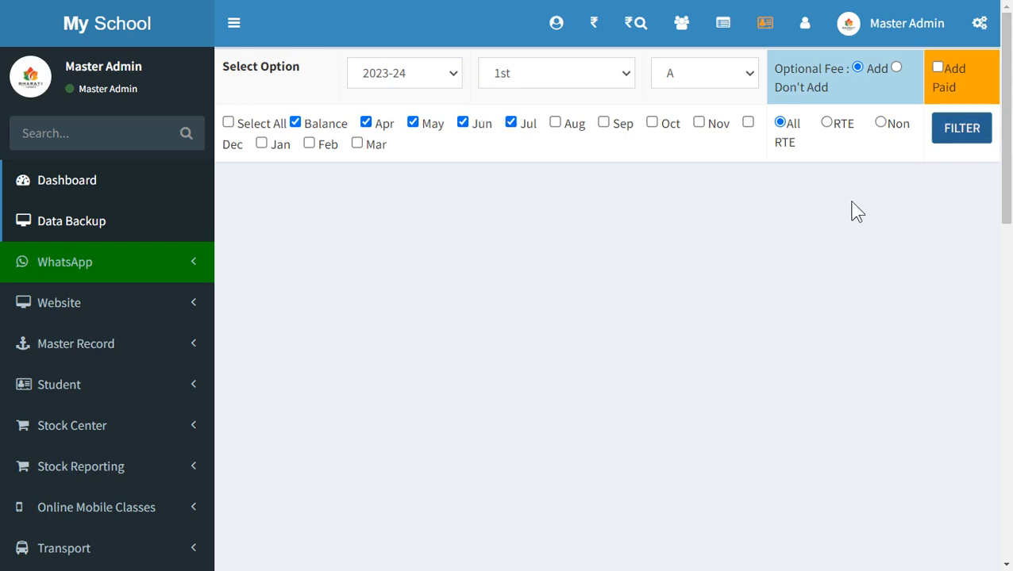
Examine the pending amounts, mobile numbers and monthly dues in the class list, with the navigation sidebar collapsed
scroll(809, 317, "down", 1)
scroll(809, 317, "down", 5)
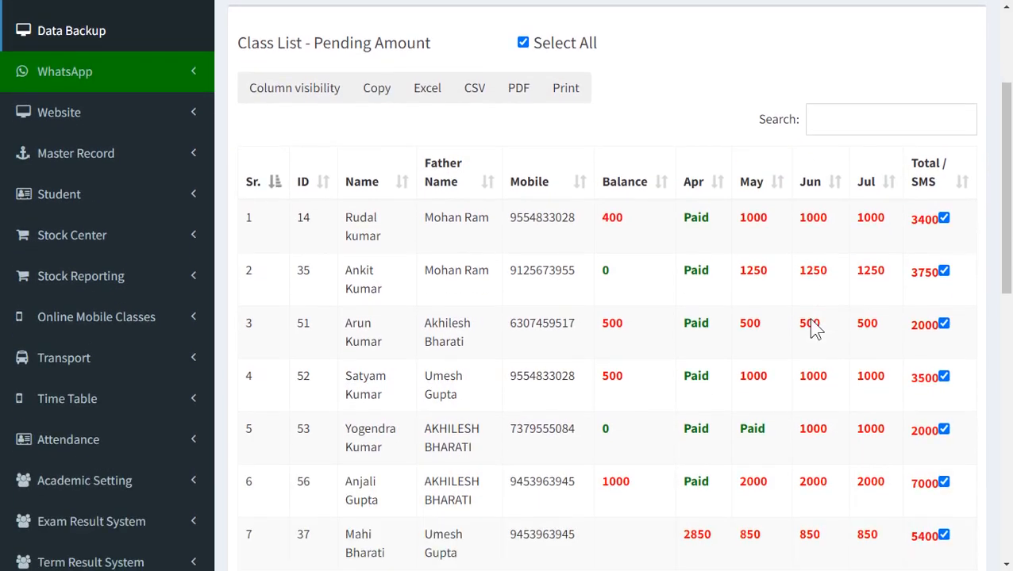
scroll(790, 334, "up", 2)
scroll(785, 337, "up", 5)
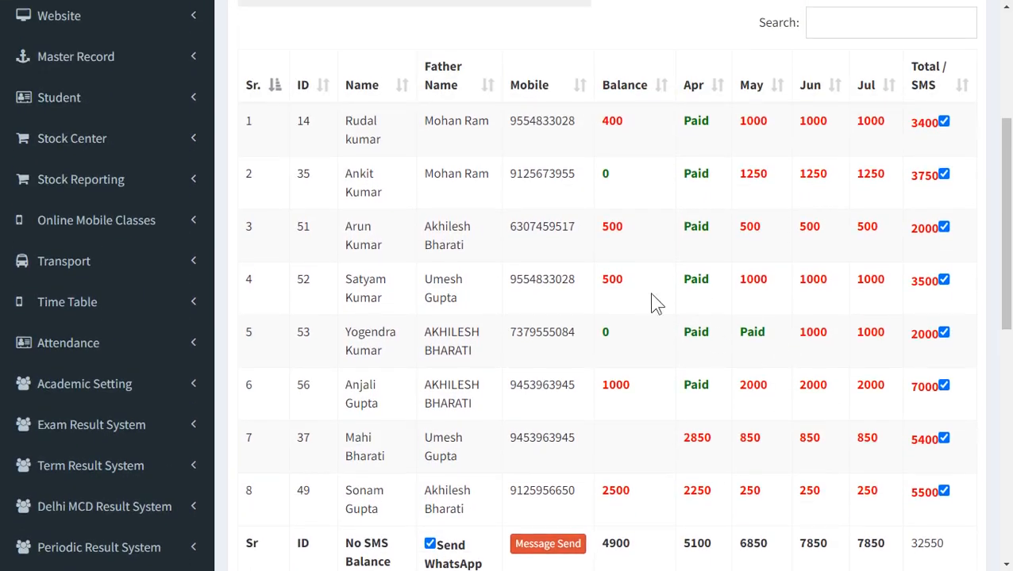
left_click(237, 24)
scroll(647, 270, "down", 4)
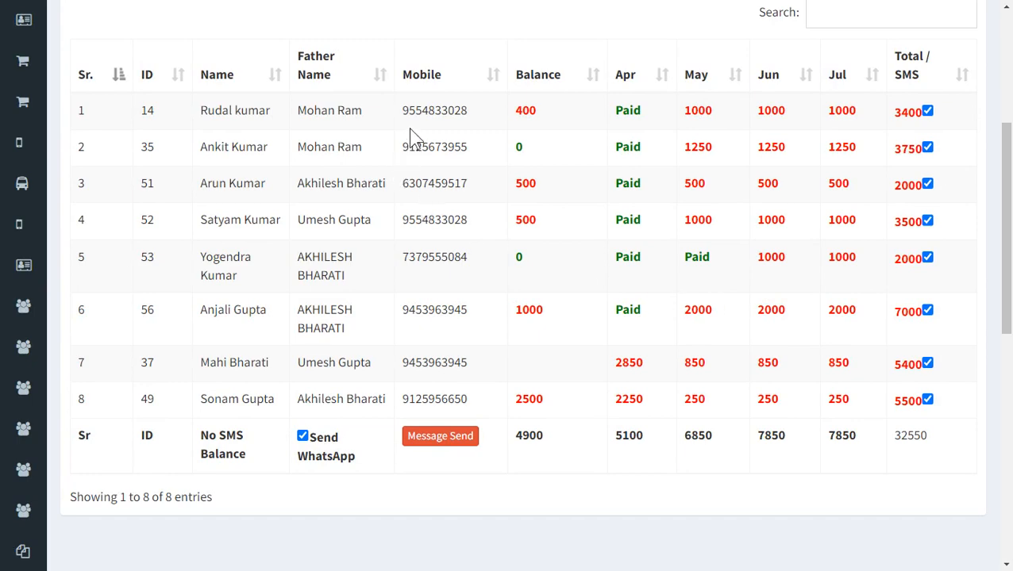
left_click_drag(407, 111, 448, 111)
left_click_drag(421, 147, 441, 147)
left_click_drag(403, 183, 447, 276)
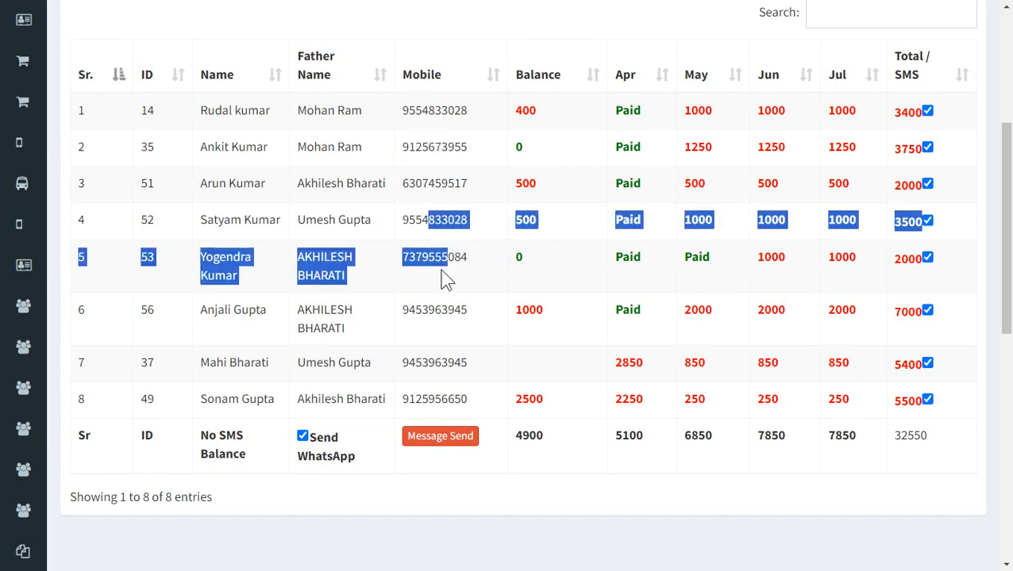
left_click(427, 330)
scroll(457, 254, "up", 4)
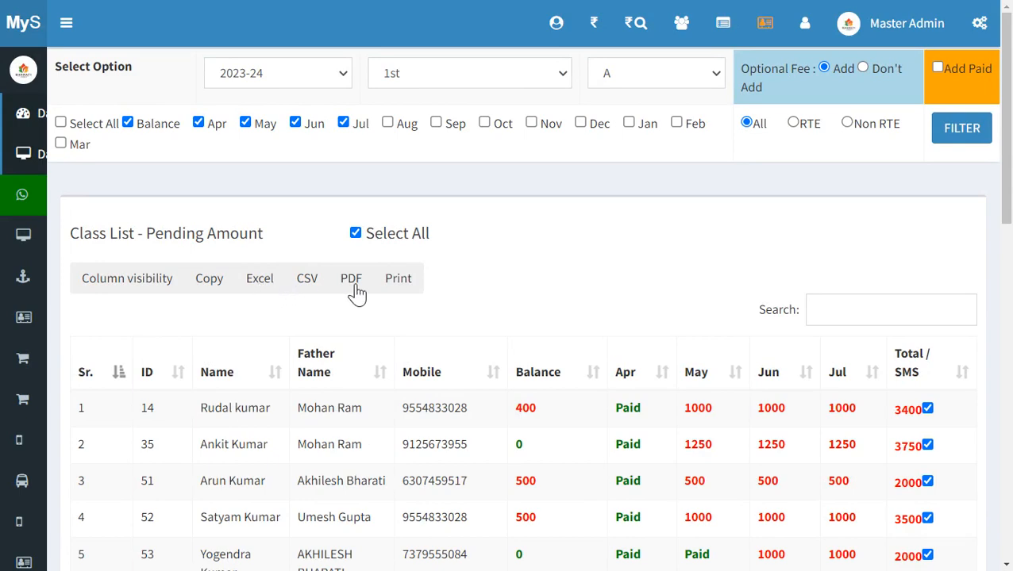
scroll(403, 263, "down", 4)
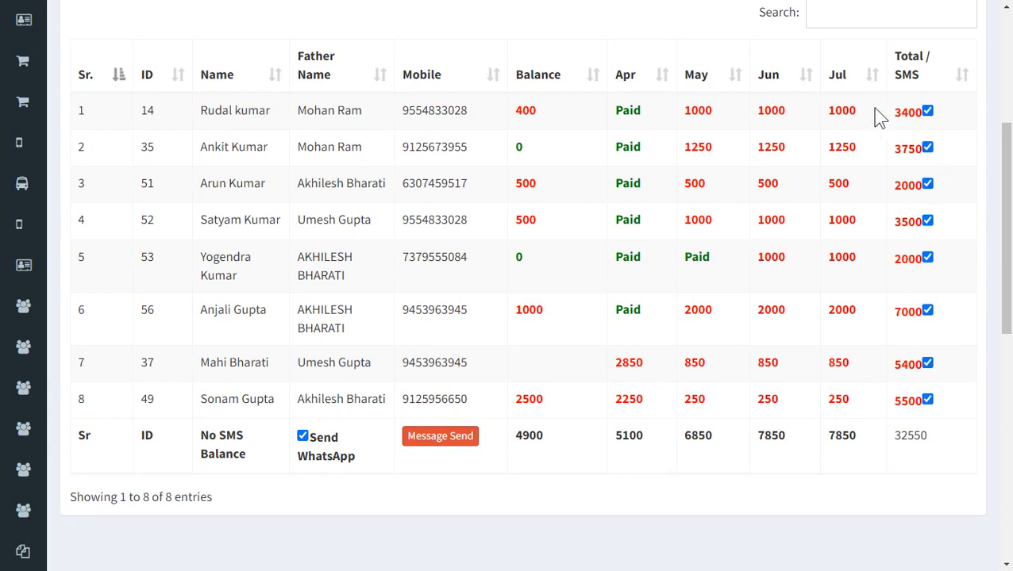
left_click_drag(843, 110, 856, 111)
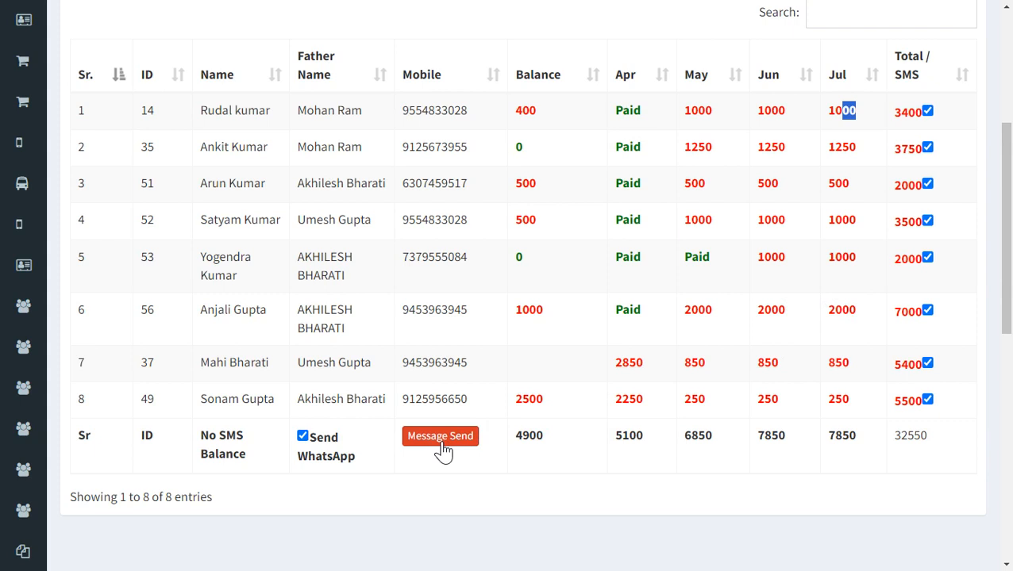
Deselect every student except the first in the pending list and generate the WhatsApp fee reminder message
left_click(927, 147)
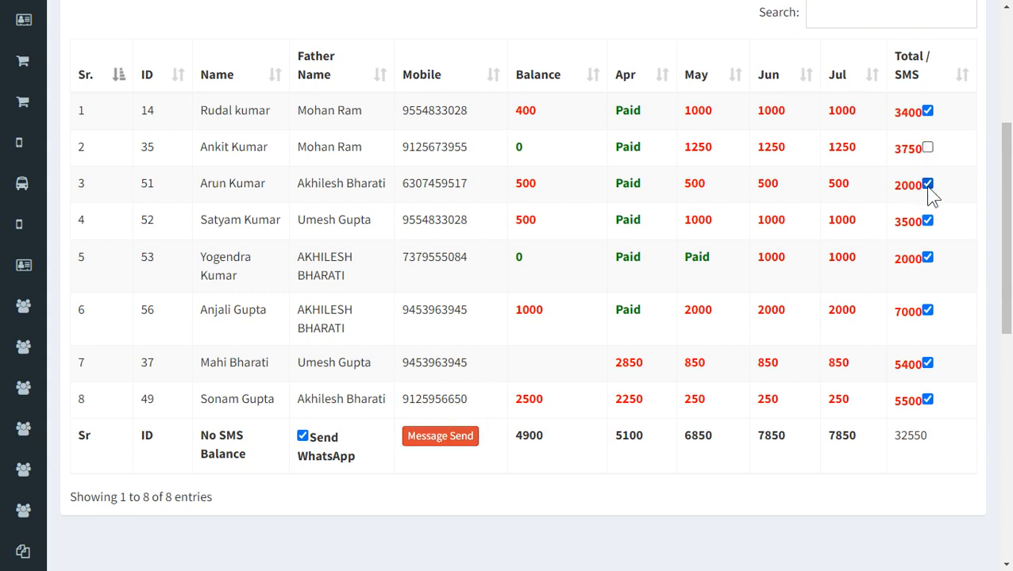
left_click_drag(203, 110, 447, 111)
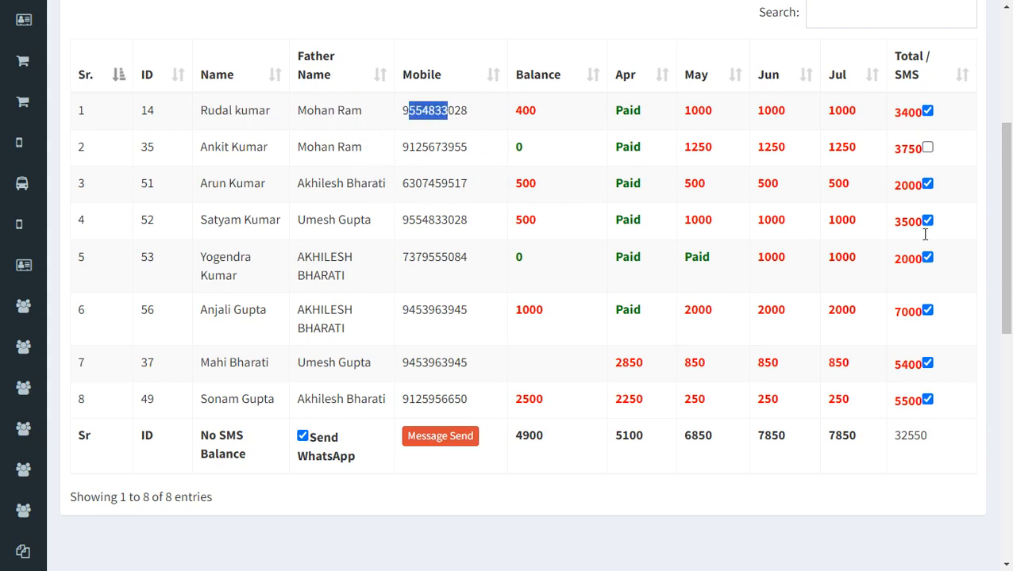
left_click(927, 184)
left_click(927, 221)
left_click(927, 258)
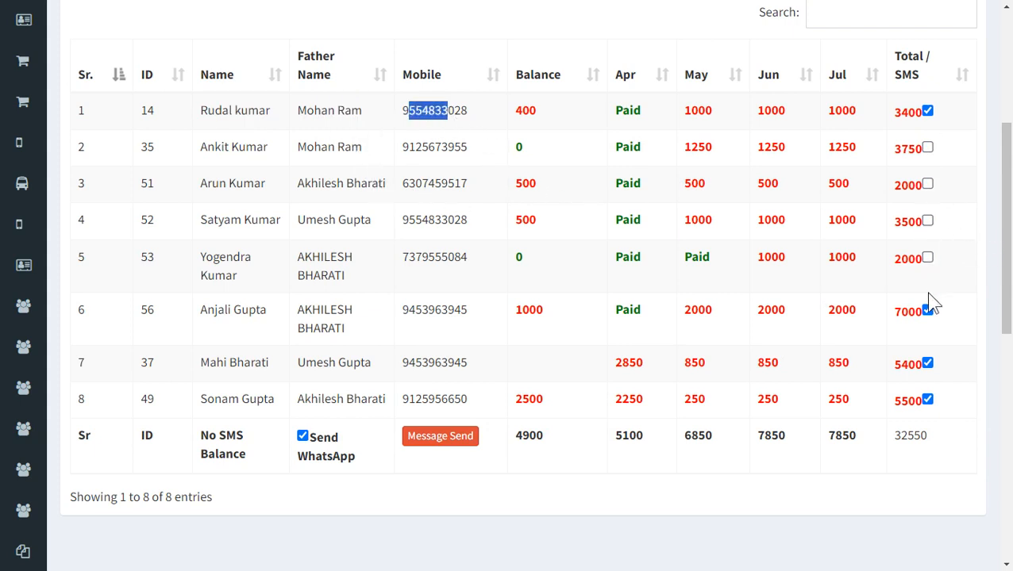
left_click(927, 311)
left_click(927, 363)
left_click(927, 399)
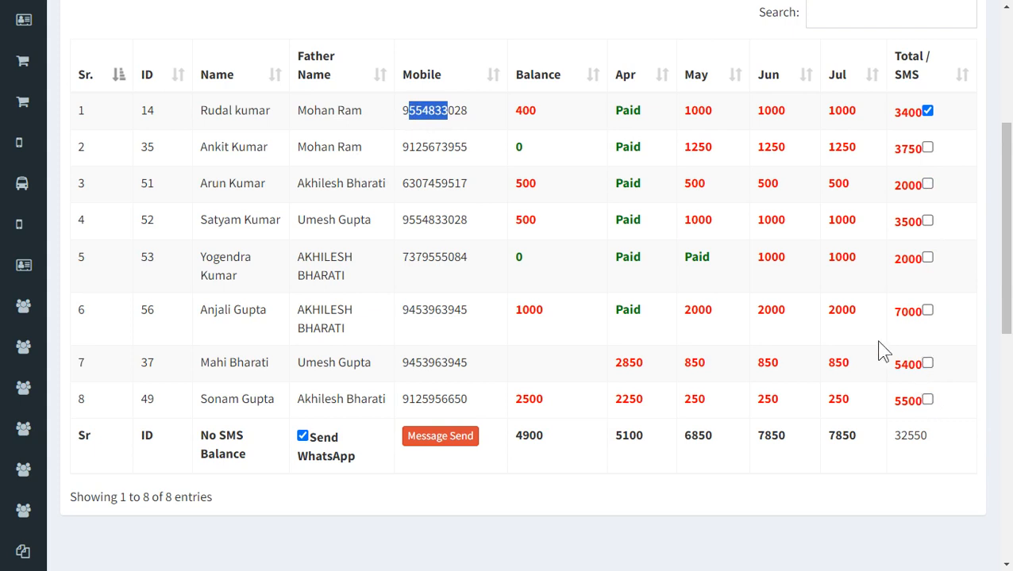
left_click(467, 113)
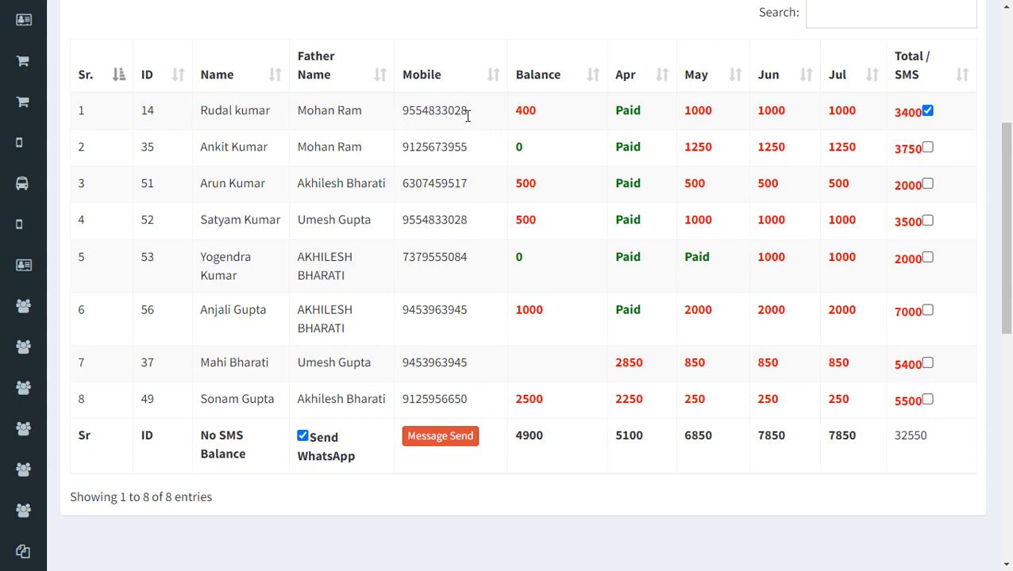
left_click(450, 441)
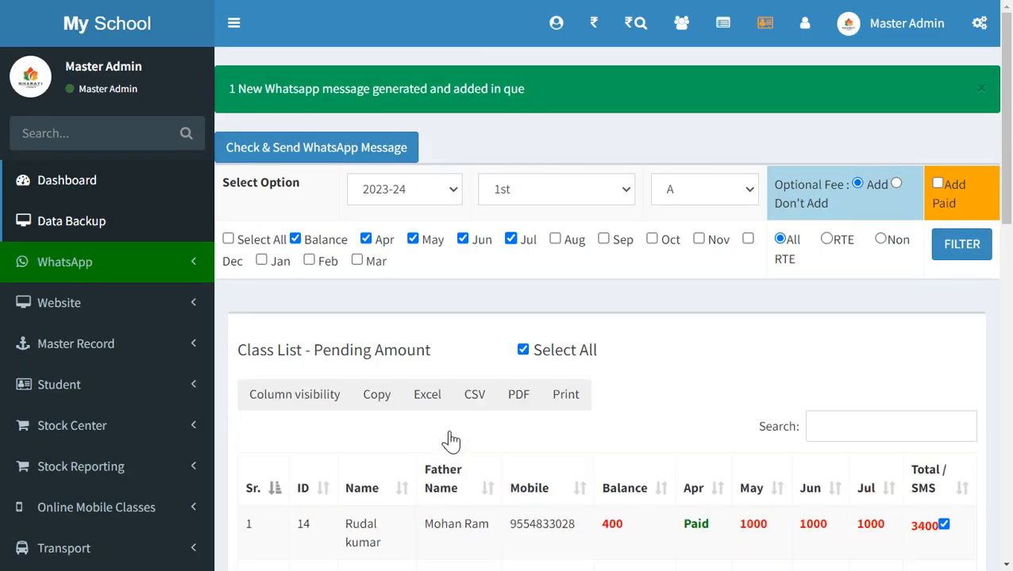
Leave full screen, switch to Google Meet to admit the person waiting to join, and check the contributors list
key("F11")
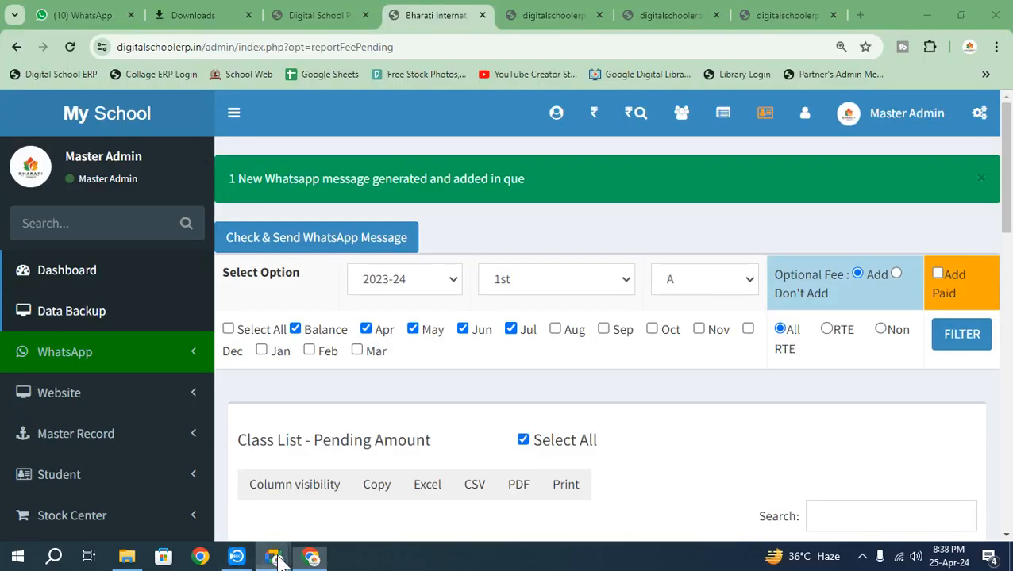
mouse_move(276, 556)
left_click(350, 474)
left_click(696, 251)
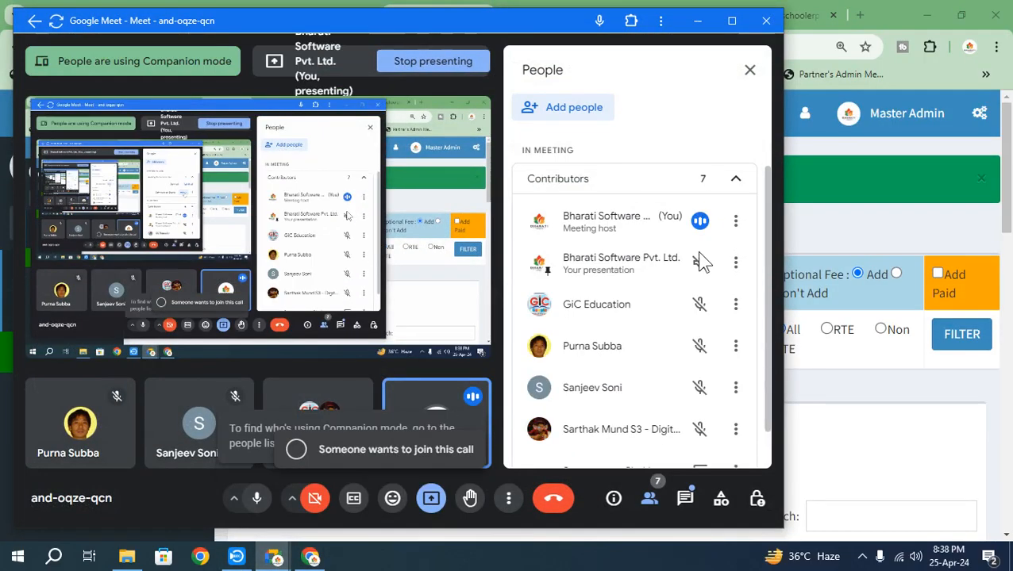
scroll(654, 349, "down", 1)
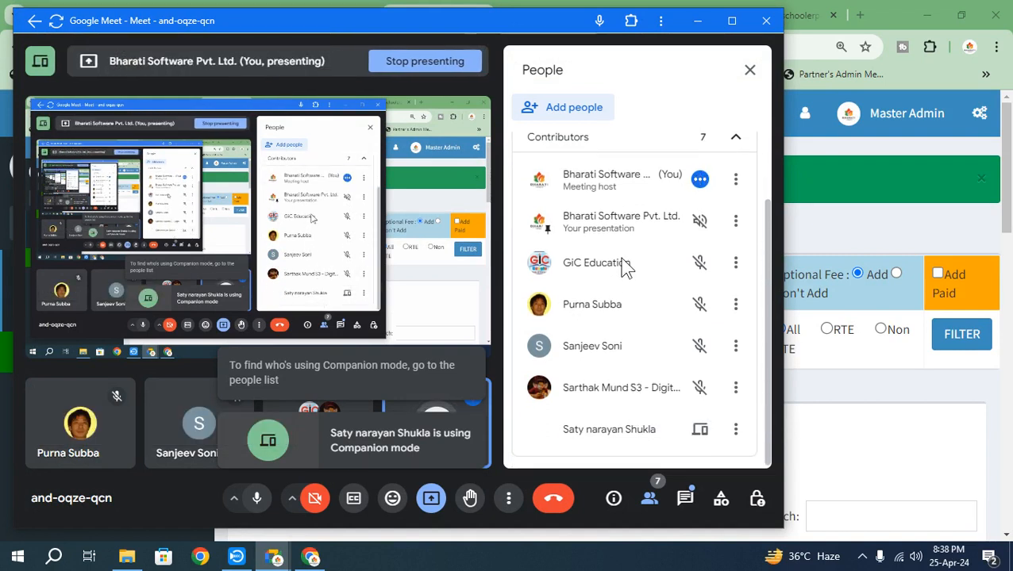
left_click(699, 24)
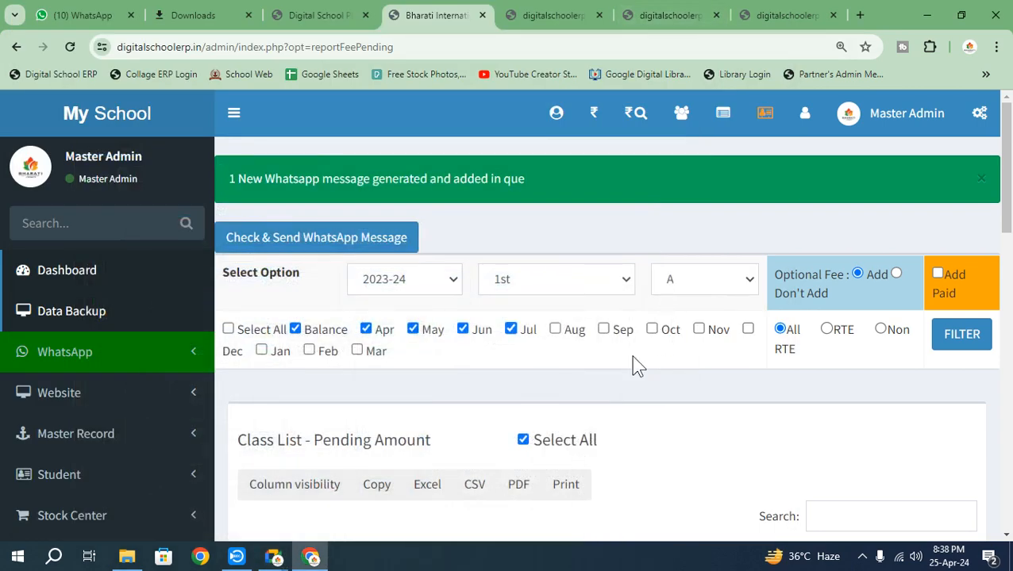
Examine the pending fee list and filter options for class 1st A, section A, in full-screen view
scroll(529, 385, "down", 2)
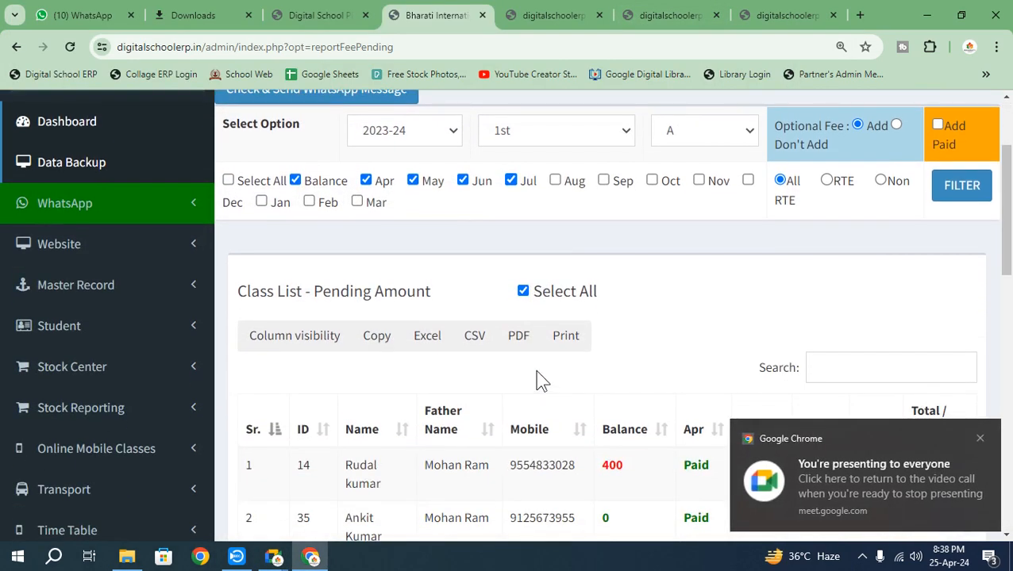
scroll(540, 380, "down", 2)
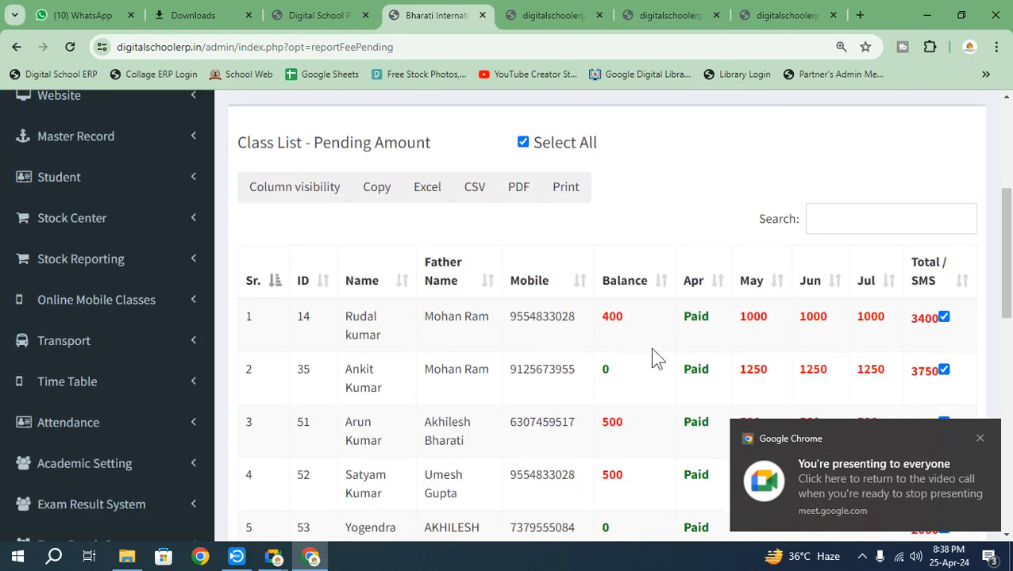
scroll(671, 343, "down", 2)
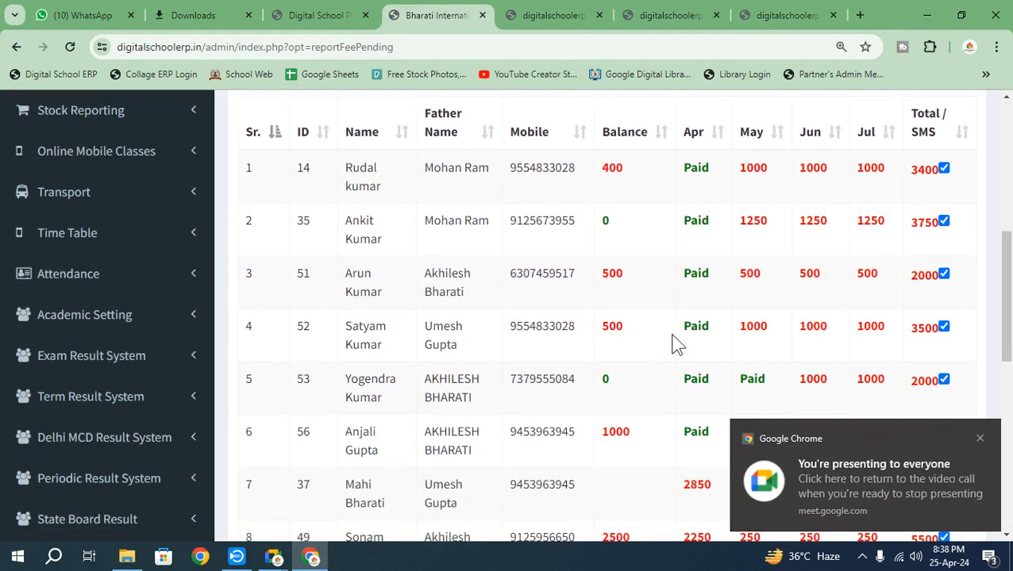
scroll(645, 314, "up", 2)
key("F11")
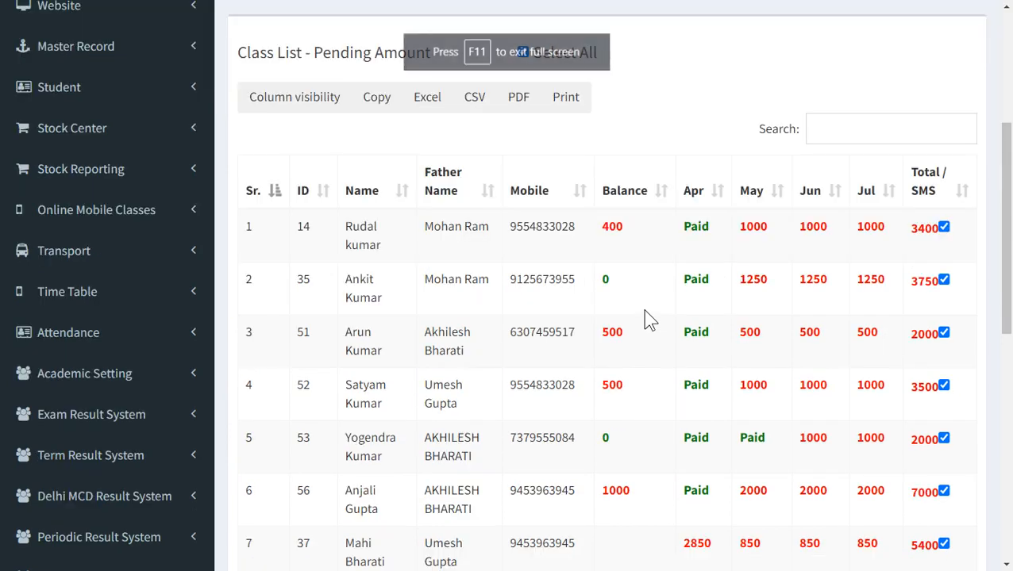
scroll(661, 296, "down", 2)
scroll(665, 295, "down", 1)
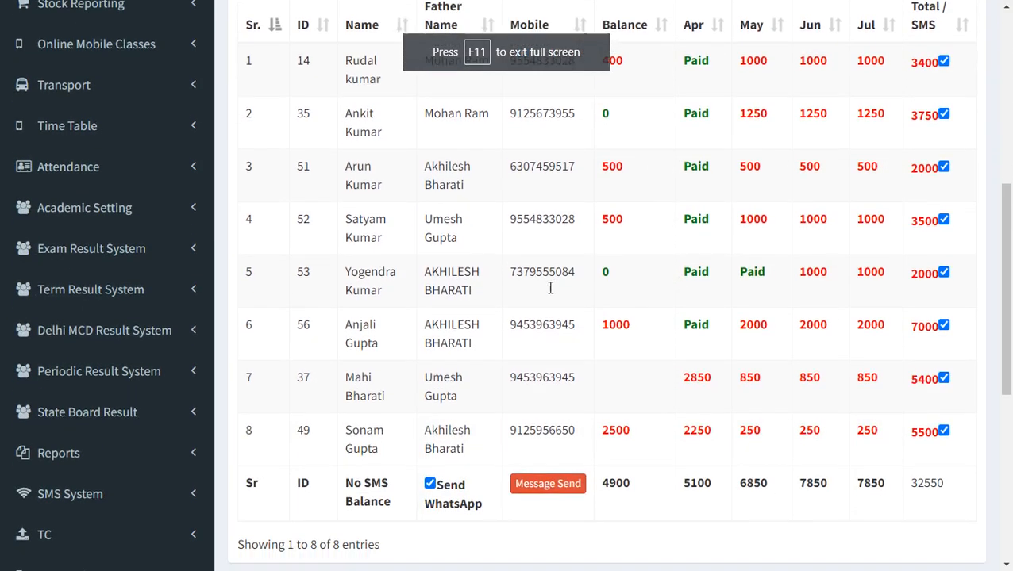
scroll(560, 290, "up", 7)
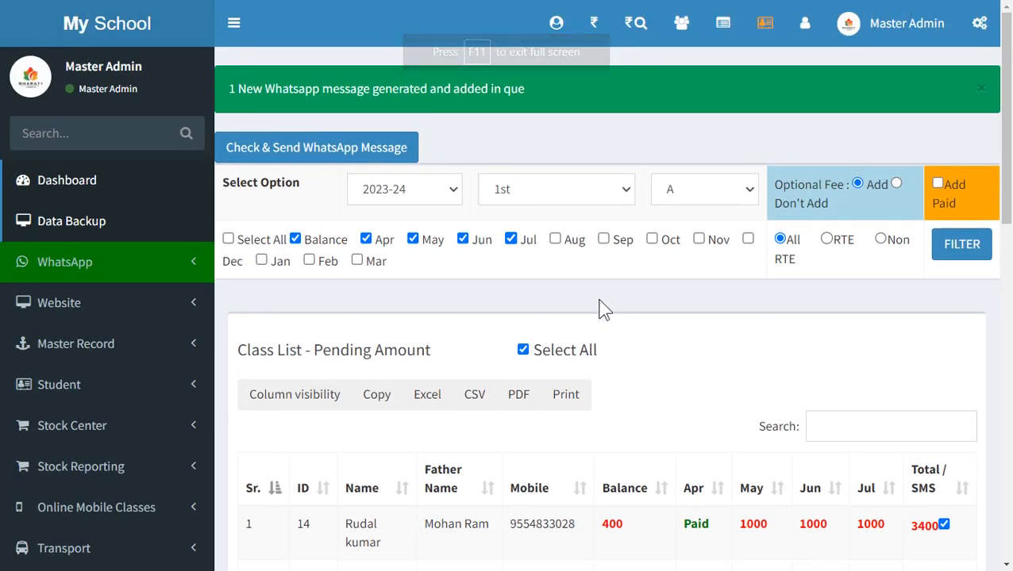
scroll(555, 302, "down", 2)
scroll(560, 309, "down", 3)
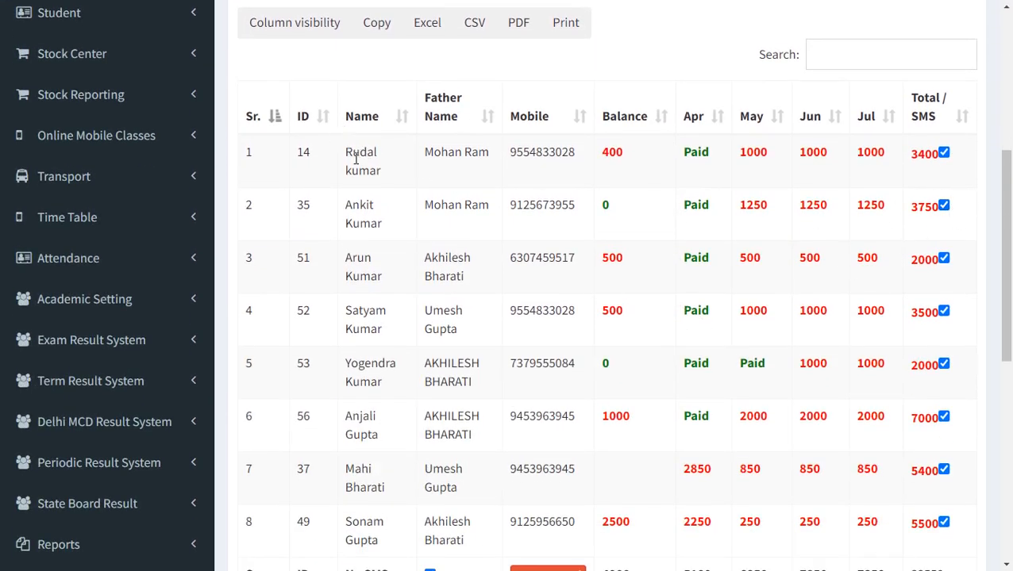
Deselect every student in the pending fee list for messaging except the first one
left_click_drag(352, 153, 382, 172)
left_click(944, 207)
left_click(944, 259)
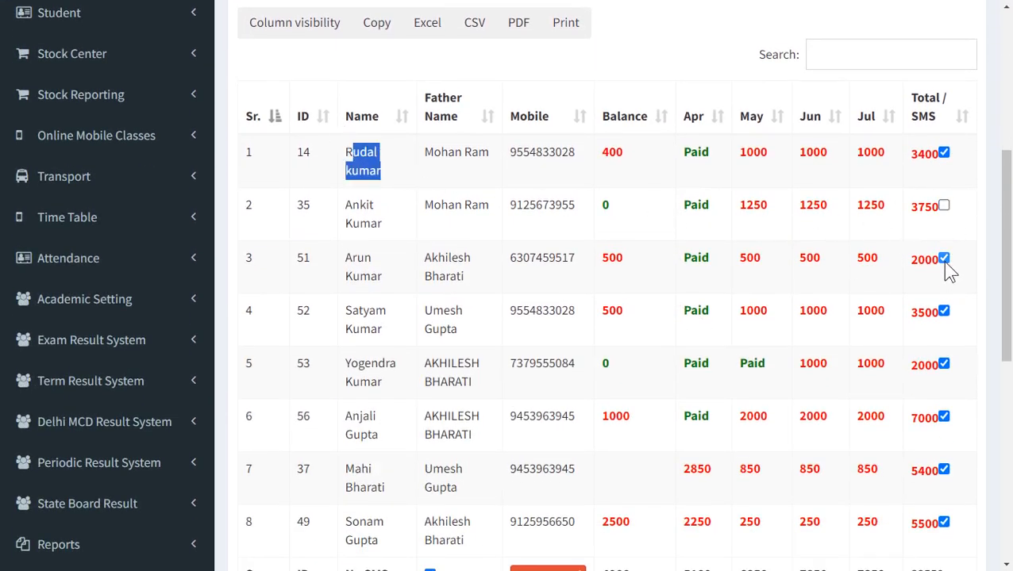
left_click(943, 311)
left_click(944, 364)
left_click(944, 418)
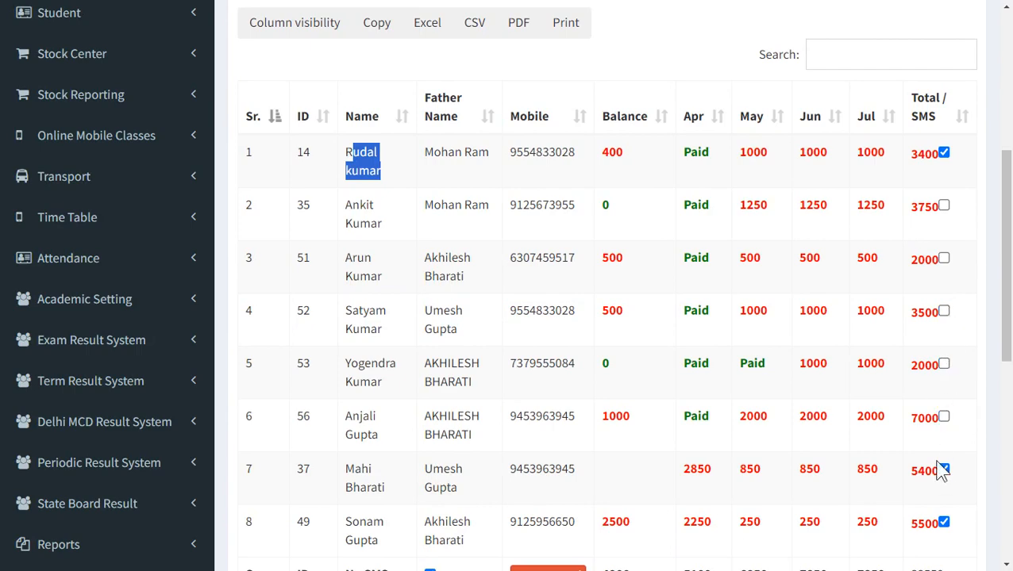
left_click(944, 470)
left_click(944, 523)
scroll(953, 445, "down", 2)
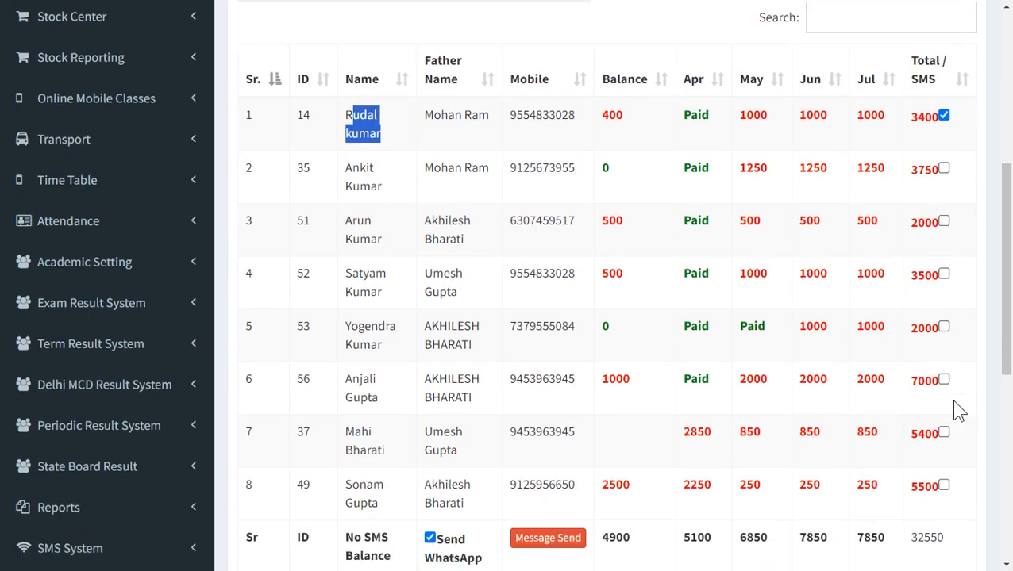
Examine the SMS balance note and the Send WhatsApp option at the end of the pending fee list
scroll(737, 284, "up", 2)
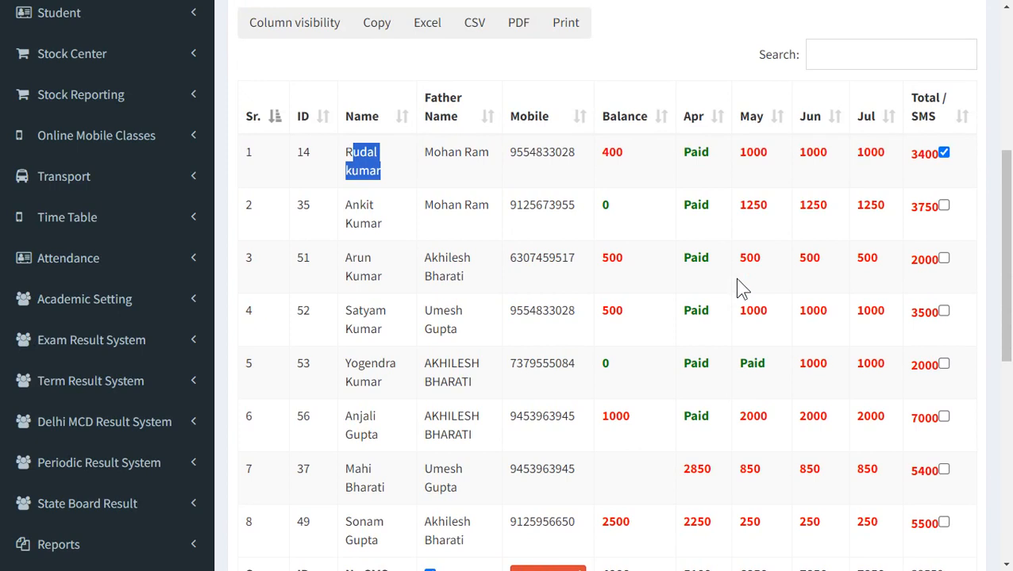
scroll(624, 289, "down", 2)
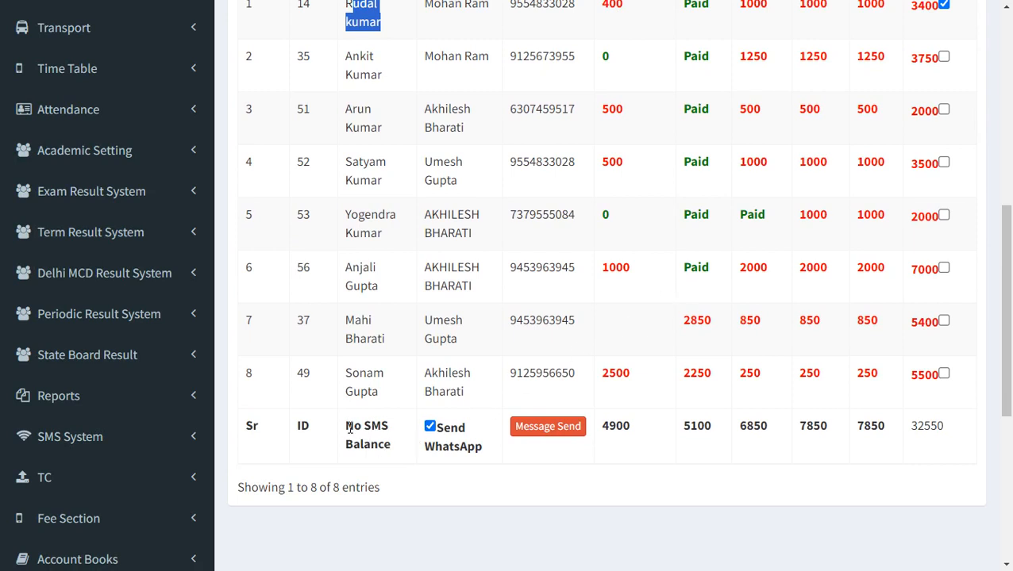
left_click_drag(350, 427, 380, 446)
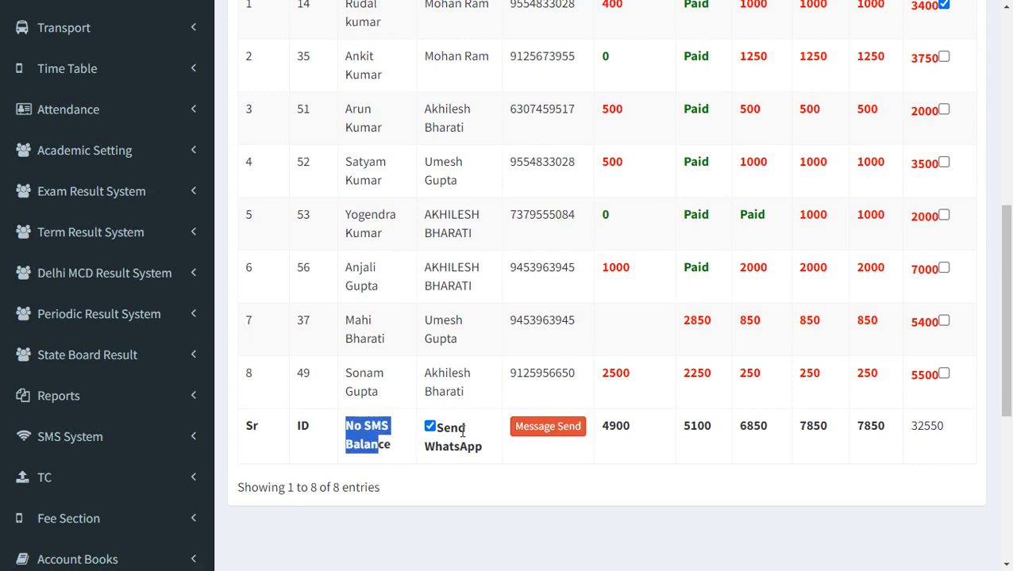
left_click_drag(450, 428, 471, 442)
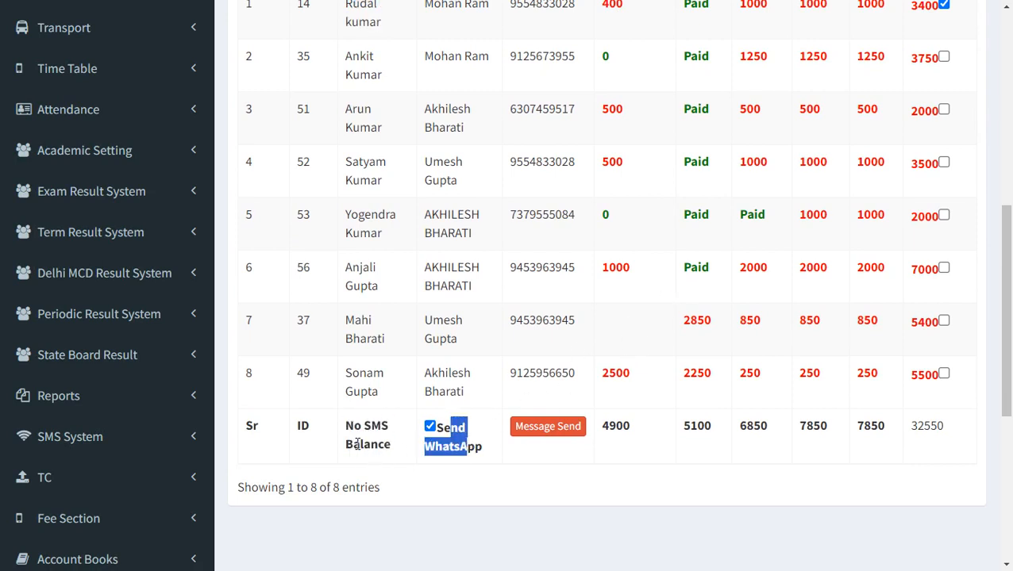
left_click_drag(346, 429, 391, 446)
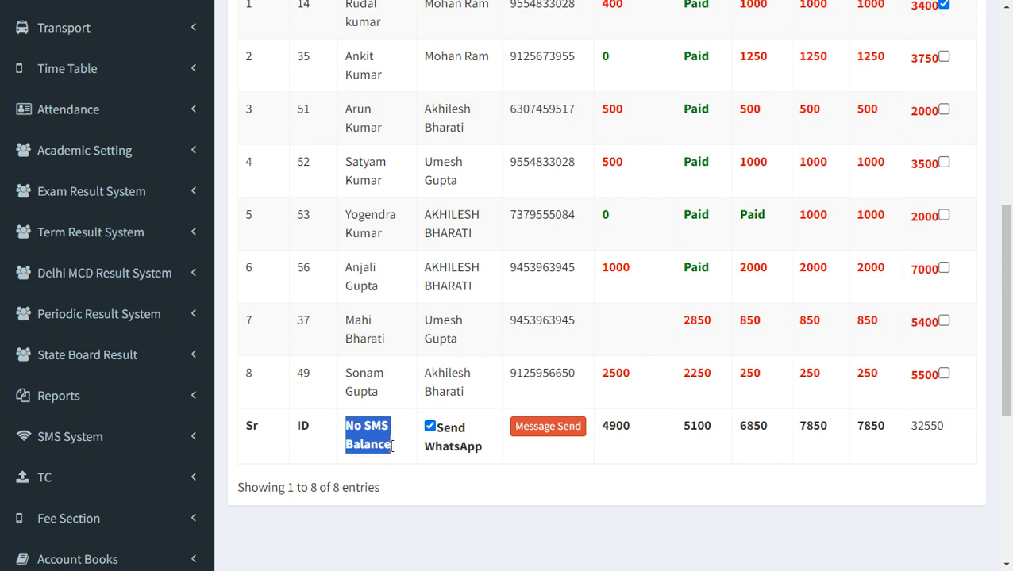
left_click_drag(446, 429, 486, 462)
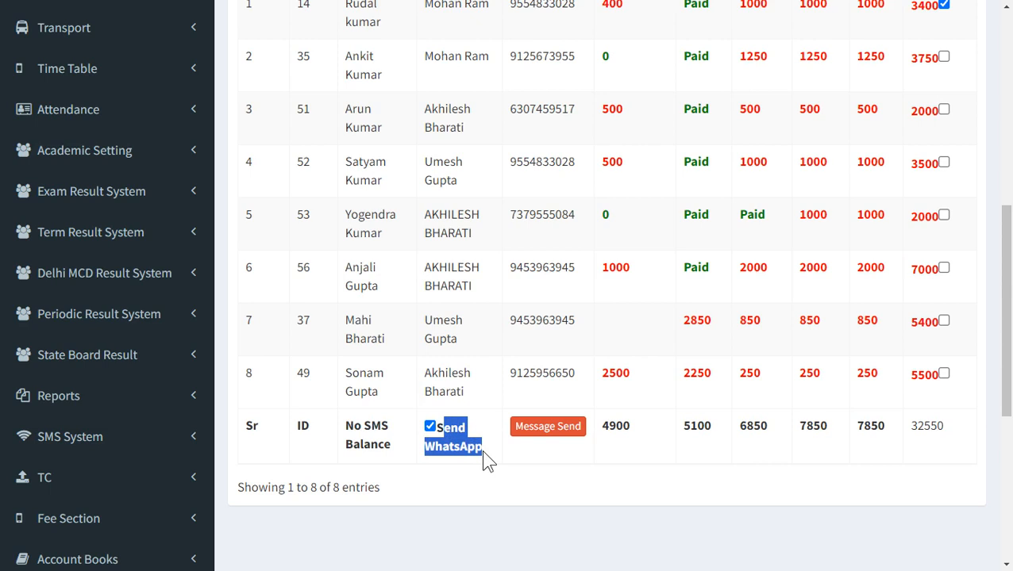
scroll(477, 449, "up", 3)
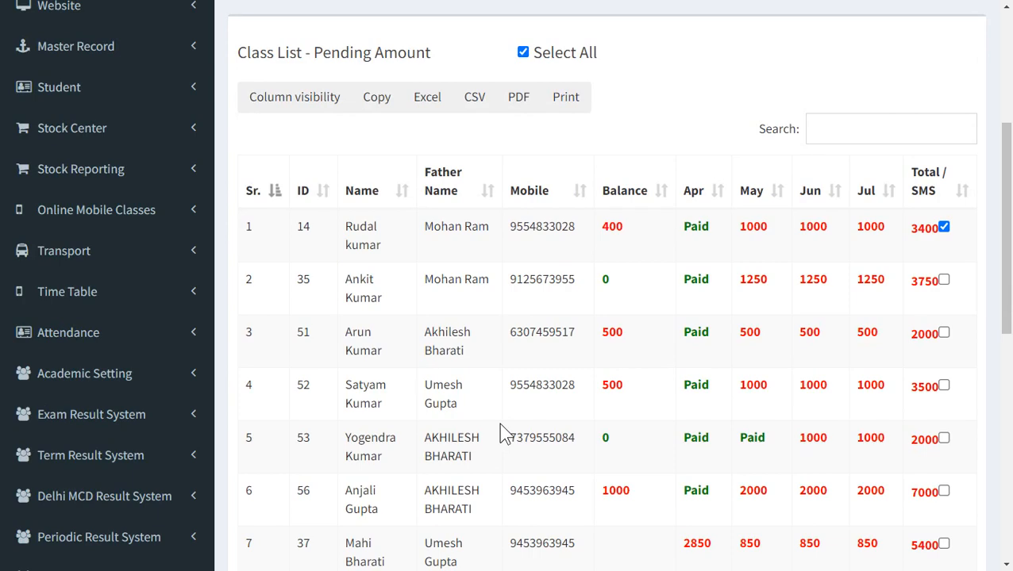
Open the queue of generated WhatsApp messages and review the two pending fee messages
scroll(498, 428, "up", 4)
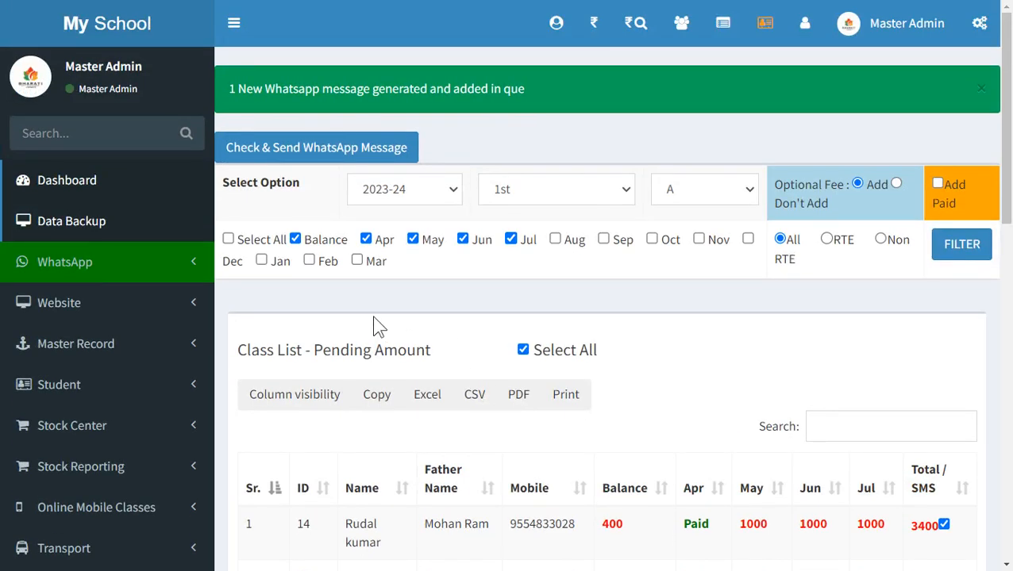
left_click(308, 157)
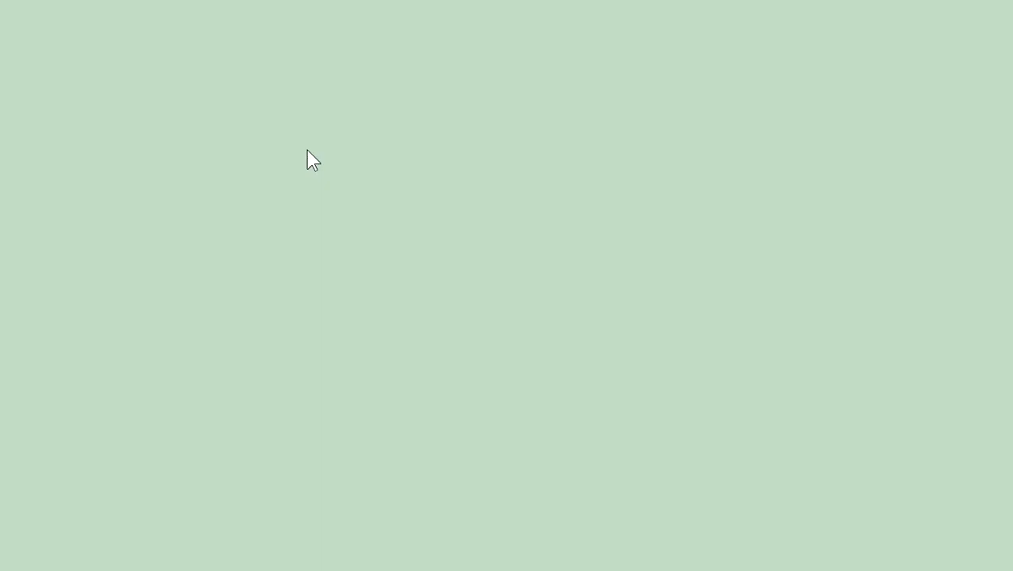
scroll(453, 246, "down", 1)
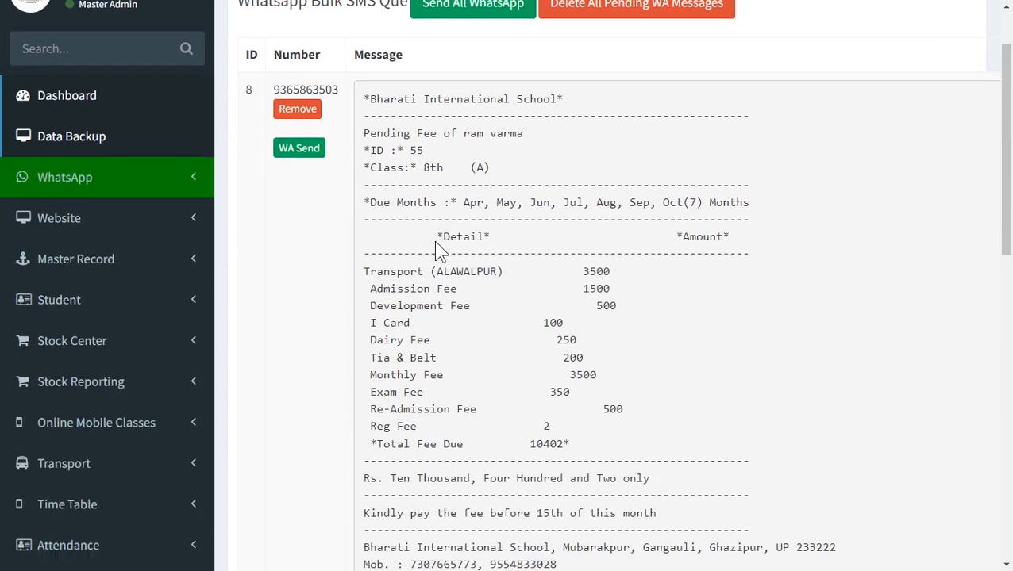
scroll(436, 250, "down", 3)
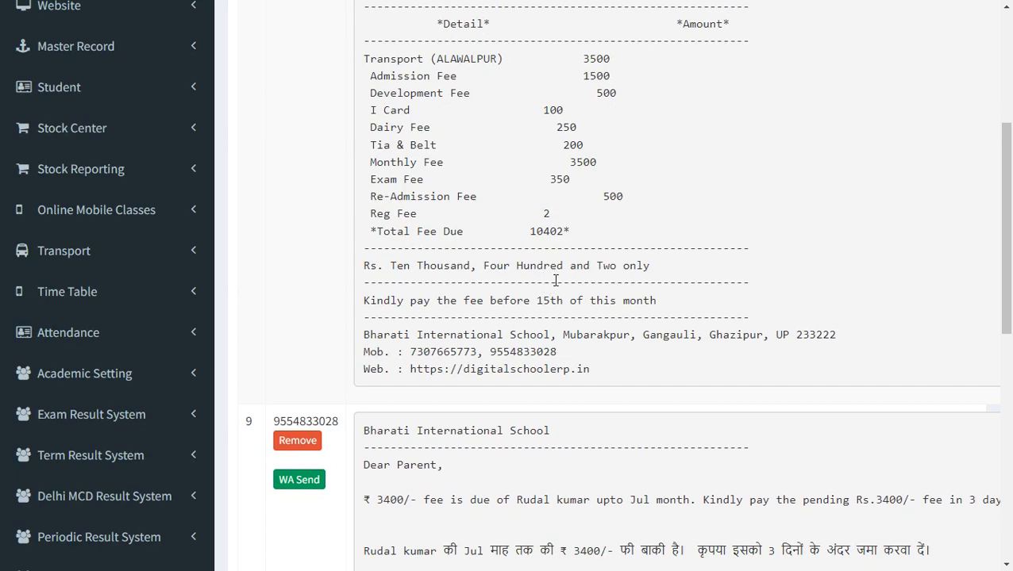
scroll(555, 297, "down", 4)
scroll(556, 283, "up", 8)
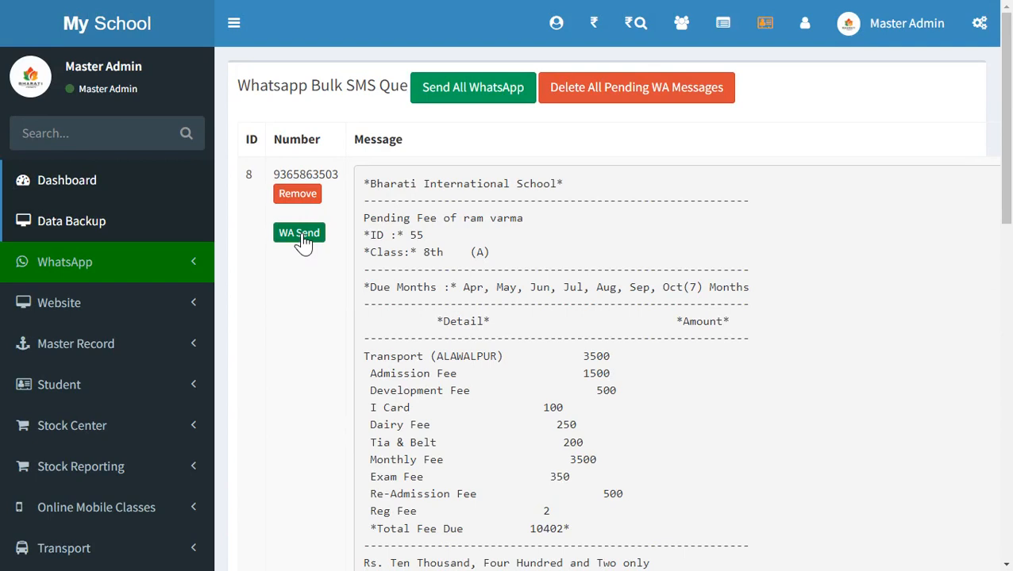
Send both queued WhatsApp fee messages individually and leave the full-screen view
left_click(300, 234)
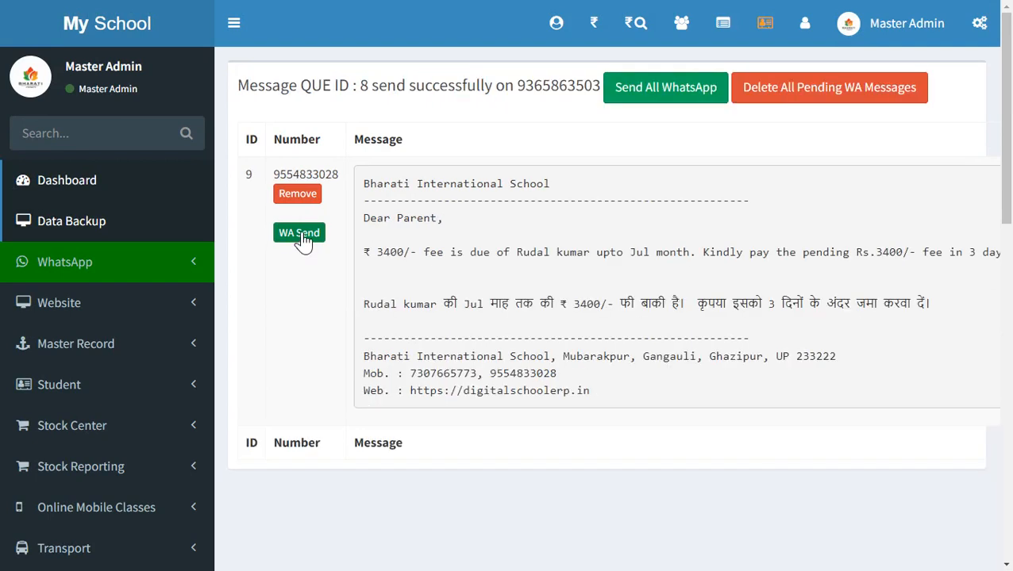
left_click(301, 237)
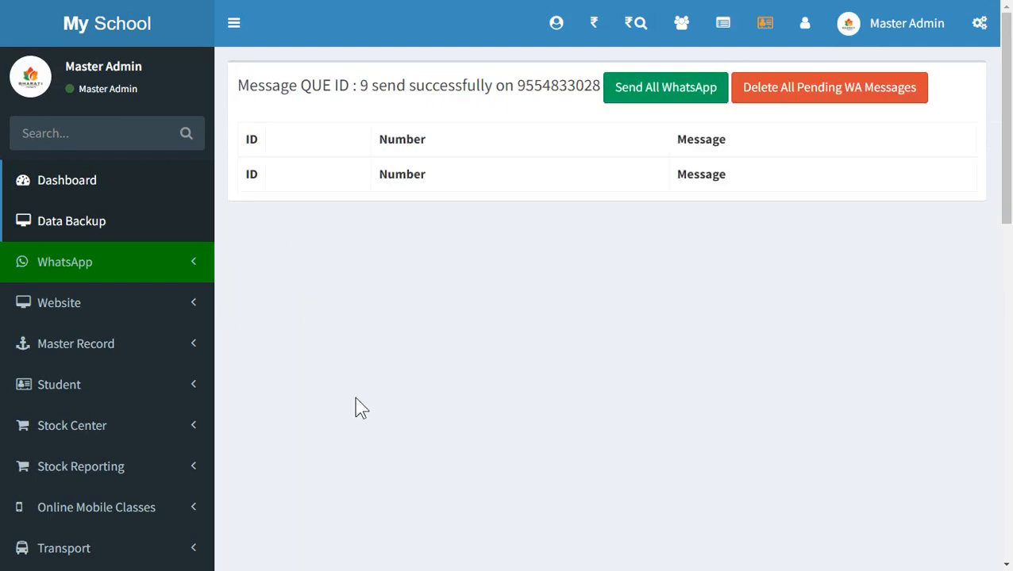
key("F11")
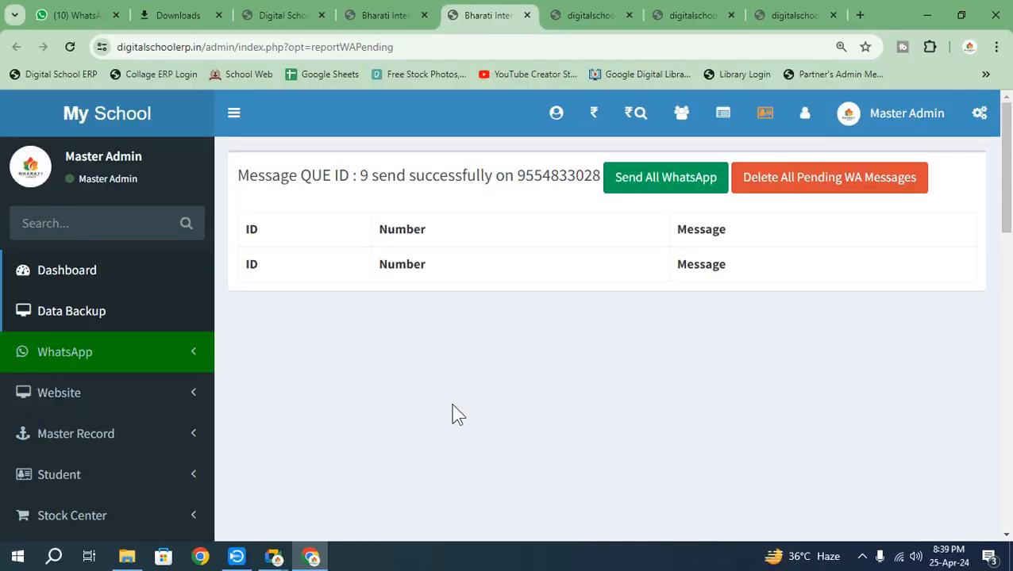
Switch to WhatsApp Web and open the two recipients' chats to check the sent fee messages
left_click(70, 11)
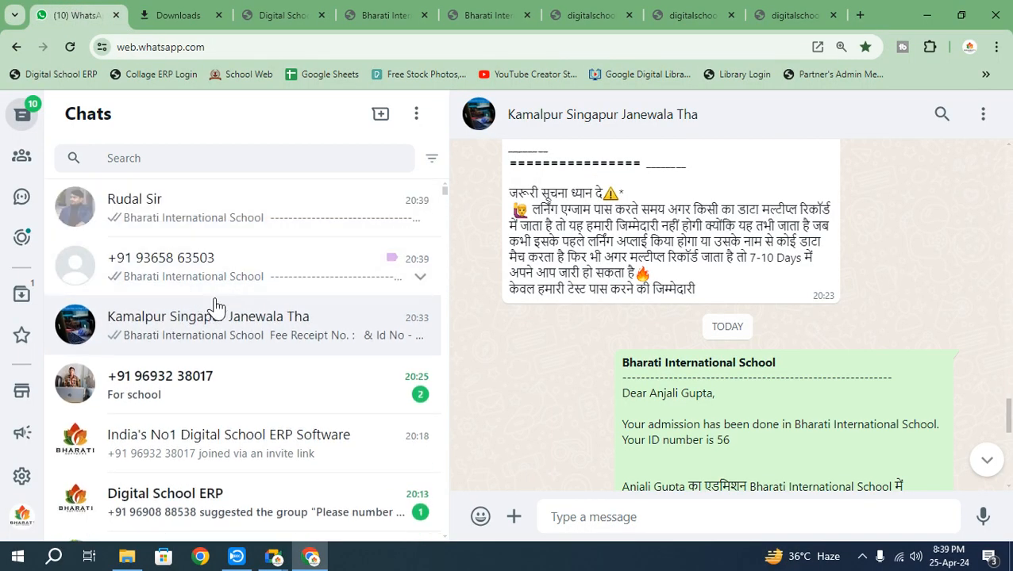
left_click(242, 226)
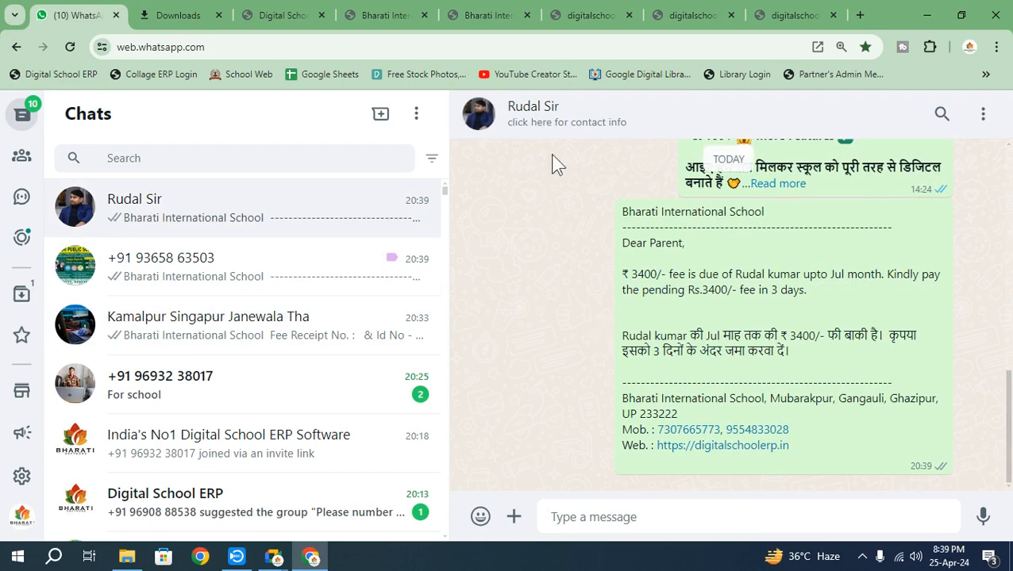
left_click(242, 280)
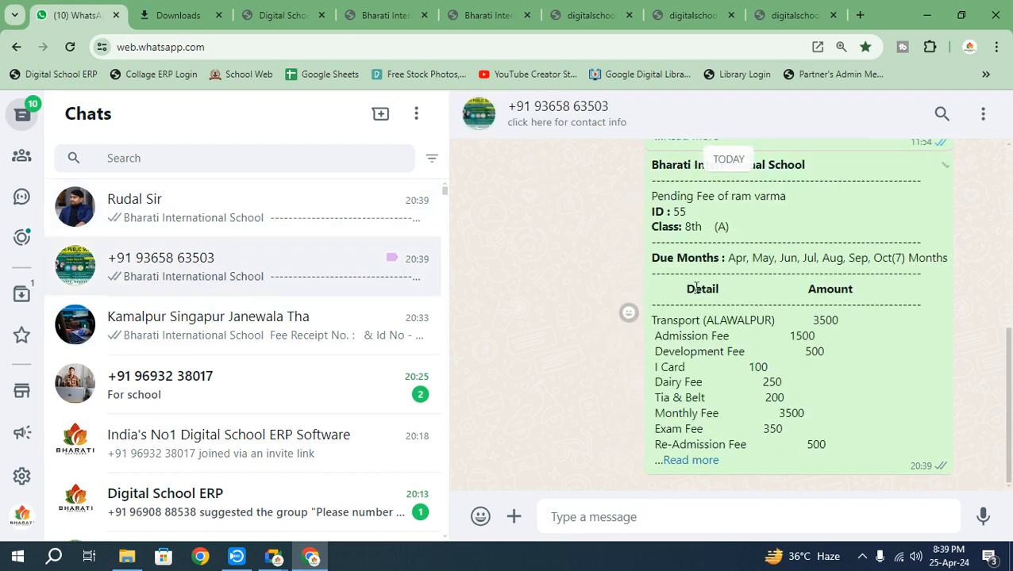
Examine the student details and due months in the detailed pending fee message and expand its full text
scroll(629, 349, "up", 3)
scroll(743, 266, "down", 1)
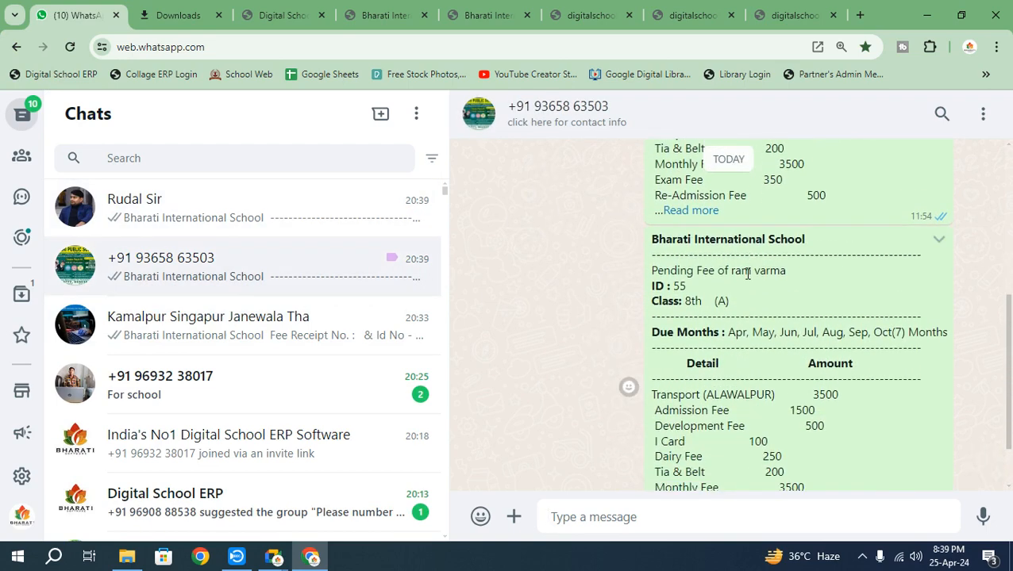
left_click_drag(735, 270, 789, 290)
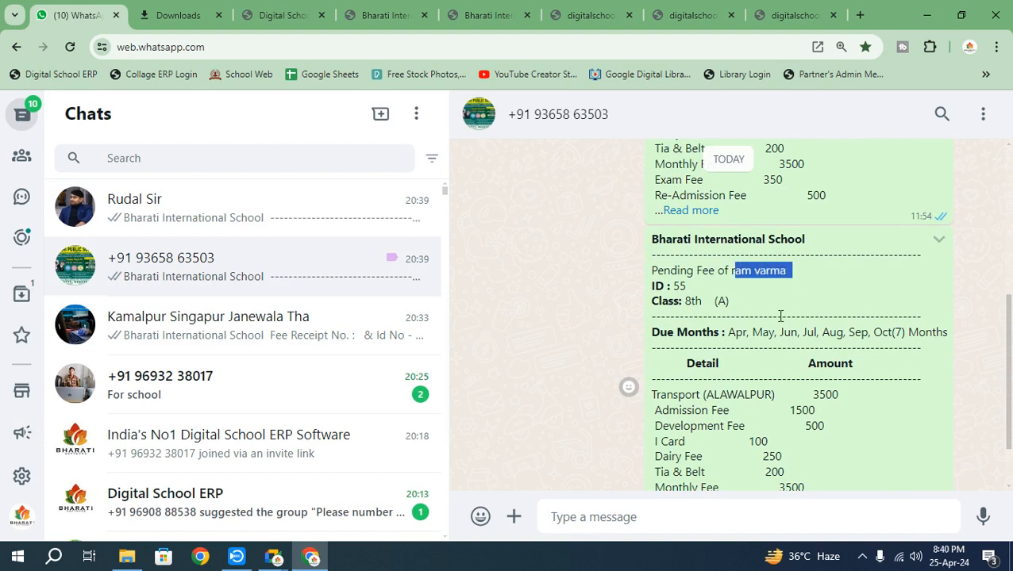
left_click_drag(690, 301, 936, 332)
scroll(774, 350, "down", 1)
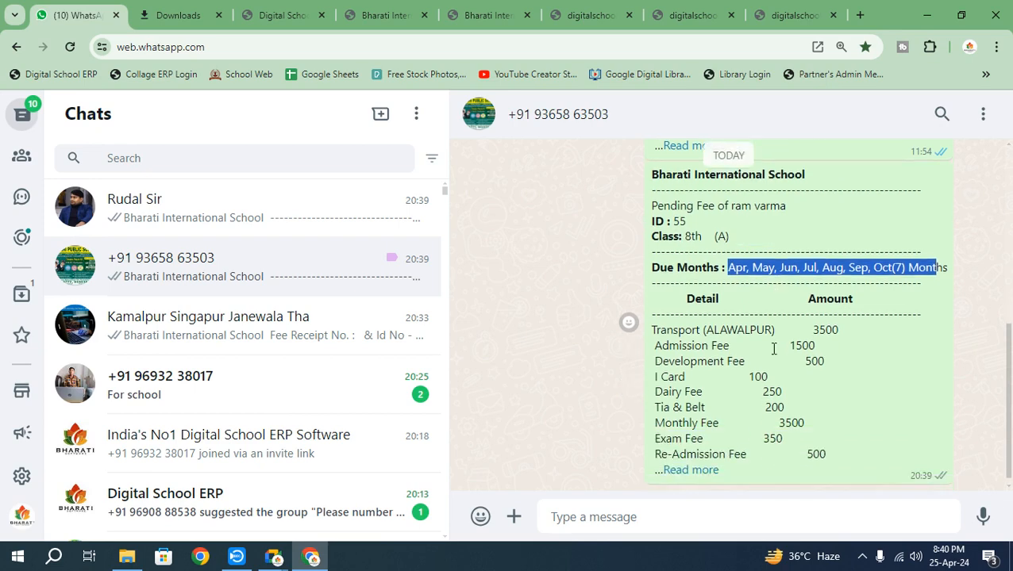
left_click(710, 469)
left_click(702, 462)
scroll(690, 362, "down", 1)
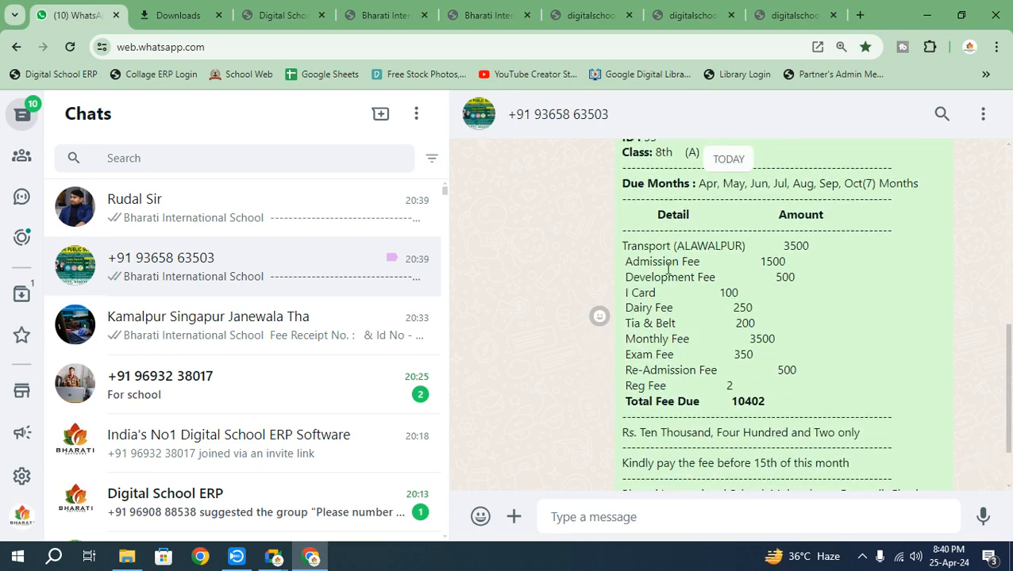
Examine the itemised fee amounts in the message, from Transport through Dairy Fee, down to the closing lines
left_click_drag(628, 247, 728, 245)
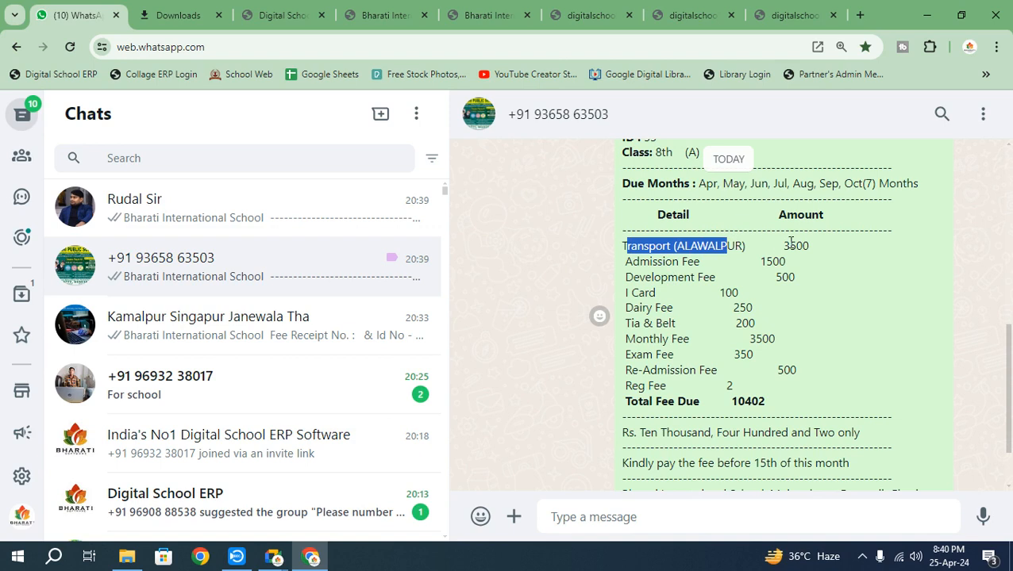
left_click_drag(791, 245, 810, 246)
left_click_drag(660, 264, 786, 262)
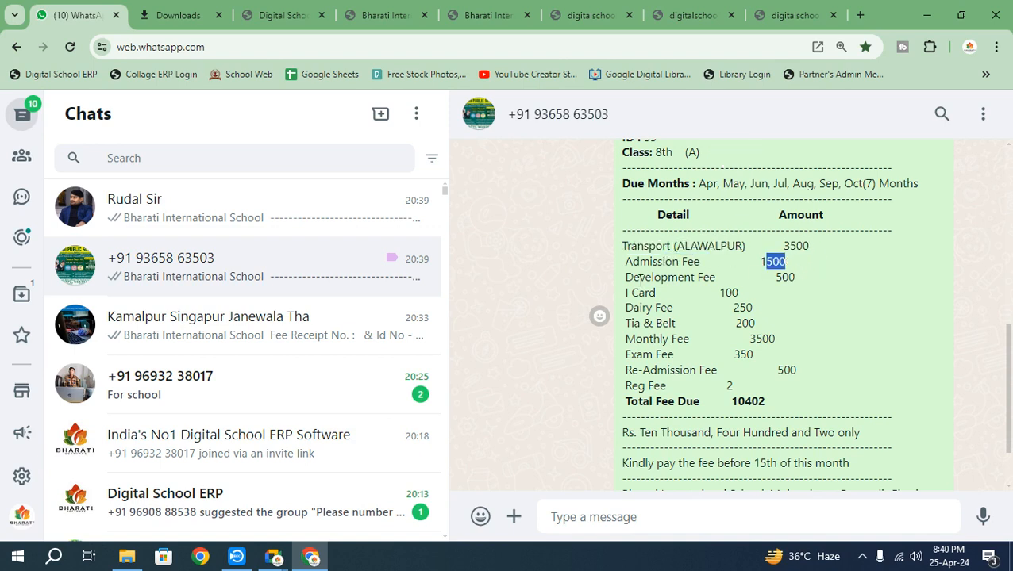
left_click_drag(640, 282, 667, 281)
left_click_drag(782, 279, 795, 280)
left_click_drag(638, 293, 746, 309)
scroll(733, 341, "down", 1)
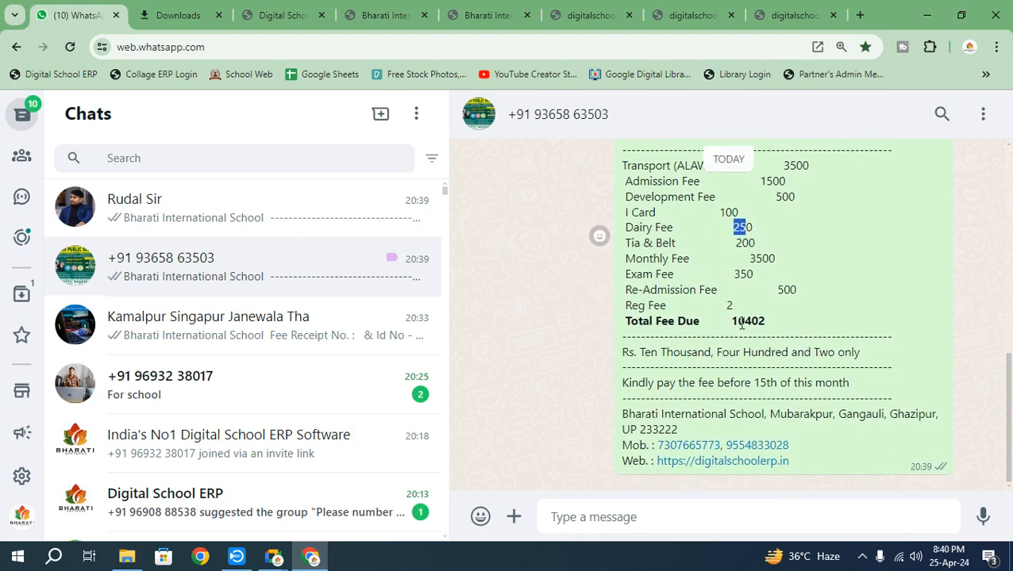
Examine the total fee due, the amount in words and the payment deadline line at the end of the detailed message
left_click_drag(732, 320, 764, 320)
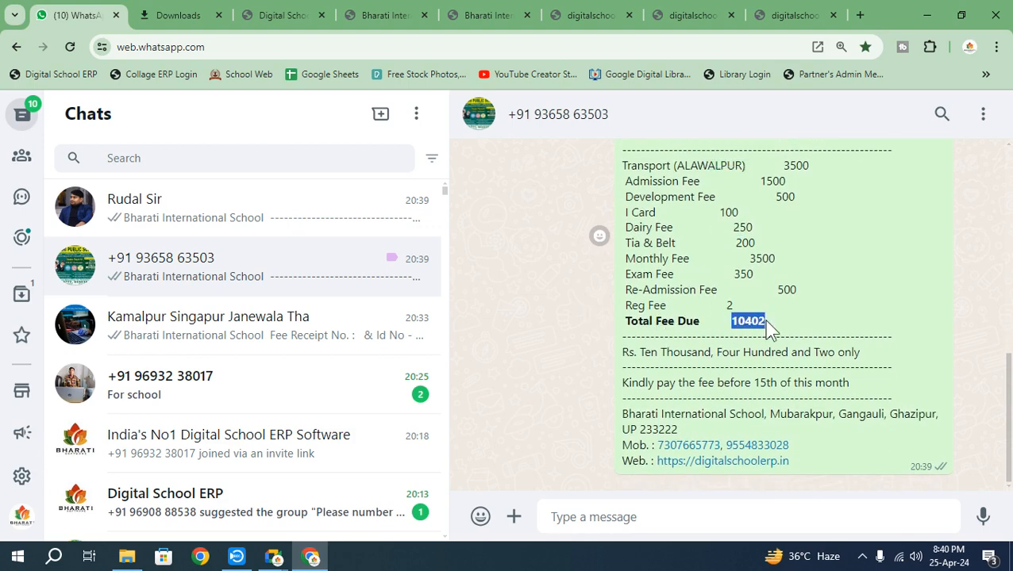
left_click_drag(621, 352, 873, 367)
left_click_drag(618, 386, 843, 389)
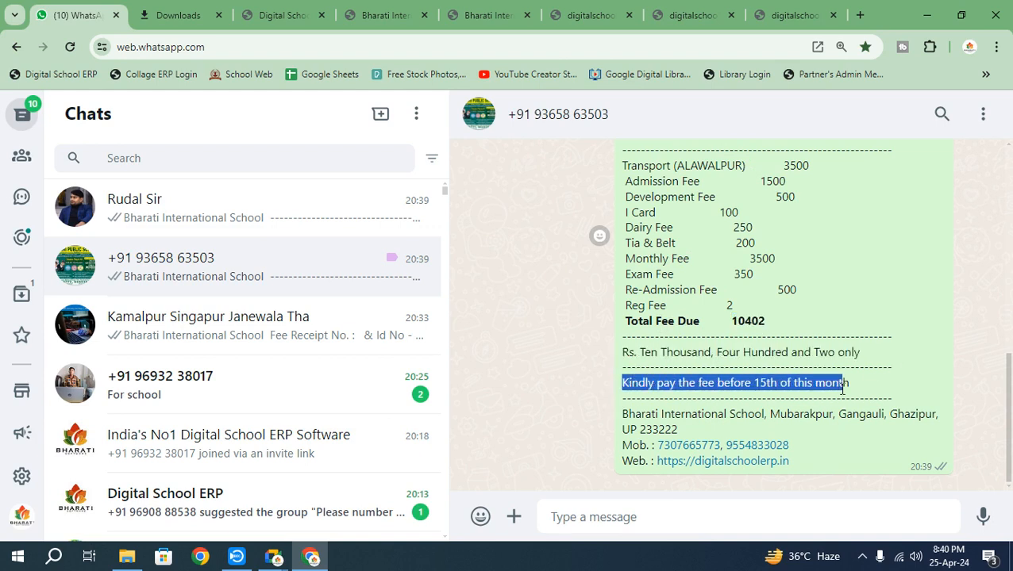
scroll(737, 238, "up", 5)
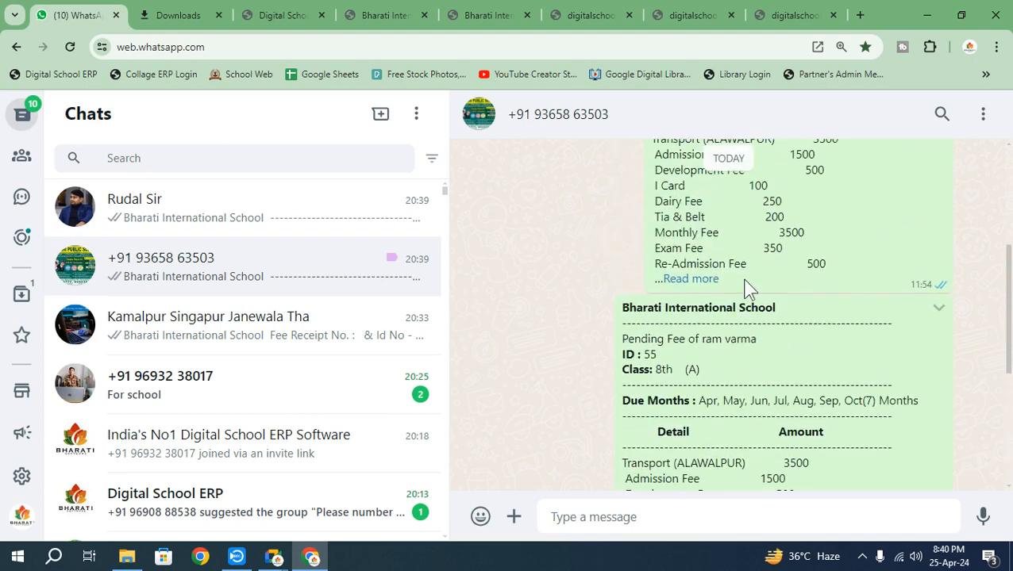
scroll(627, 379, "up", 2)
Open the other recipient's chat and examine the short fee message's greeting, due amount, payment period and Hindi text
left_click(213, 204)
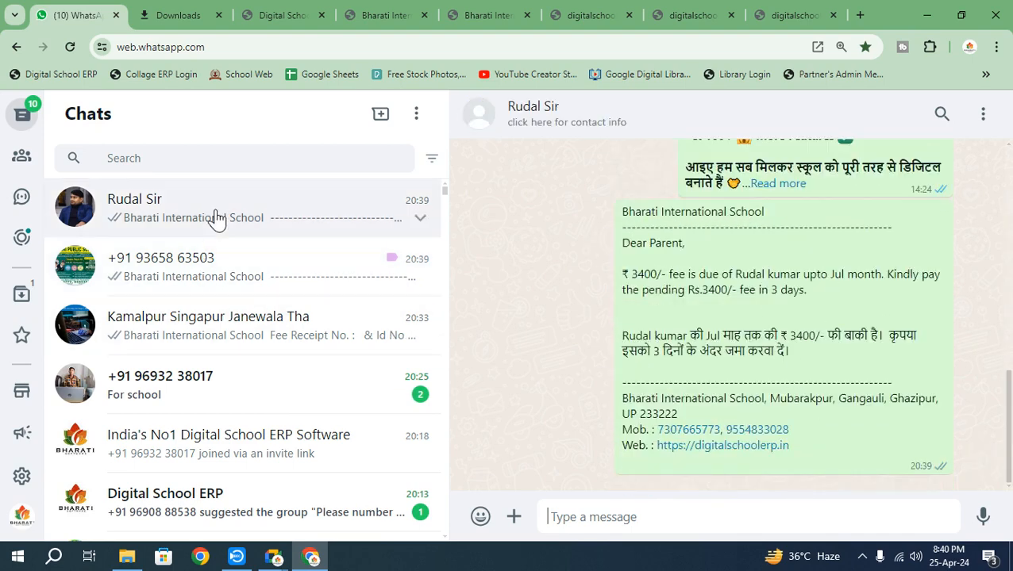
left_click_drag(628, 243, 679, 240)
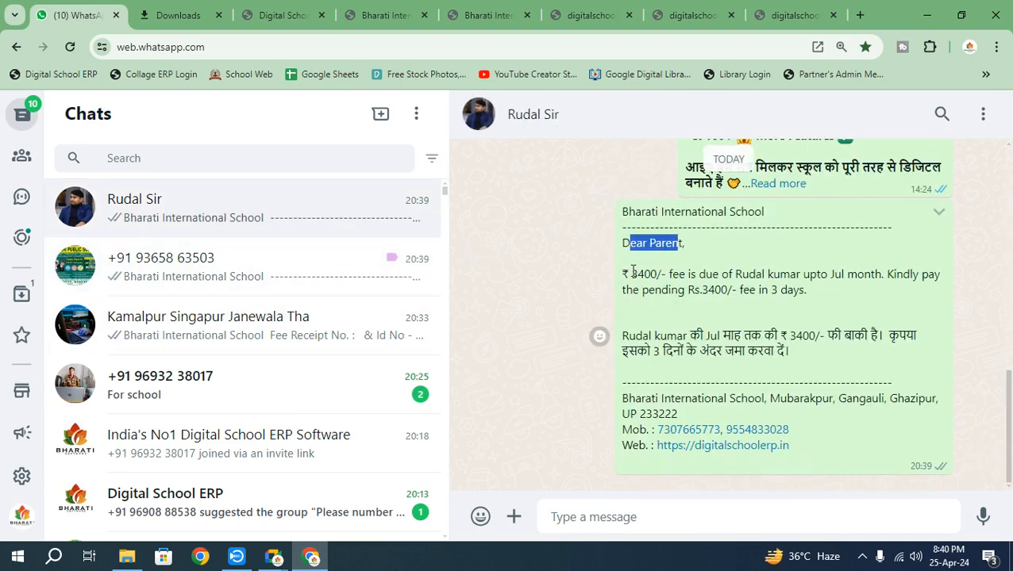
left_click_drag(630, 274, 669, 275)
left_click_drag(768, 290, 789, 291)
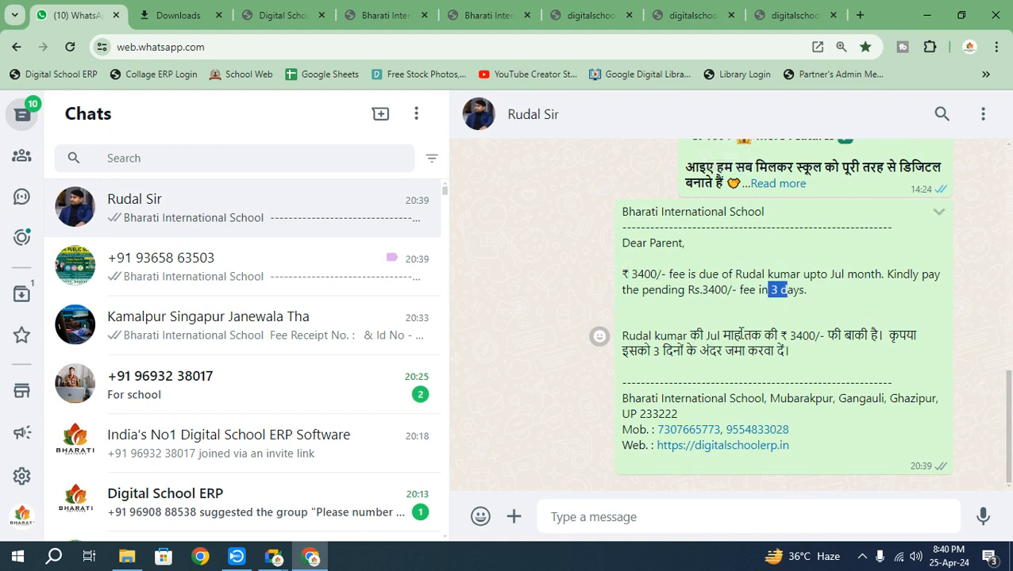
left_click_drag(623, 335, 786, 352)
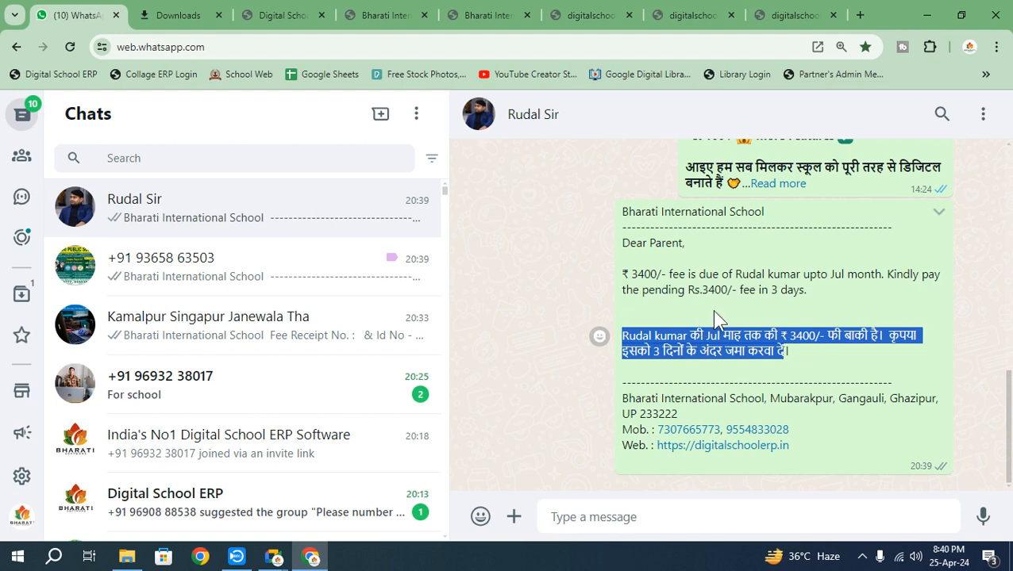
Examine the English paragraph of the short fee message, covering the due amount, month and number of days to pay
left_click_drag(622, 274, 792, 290)
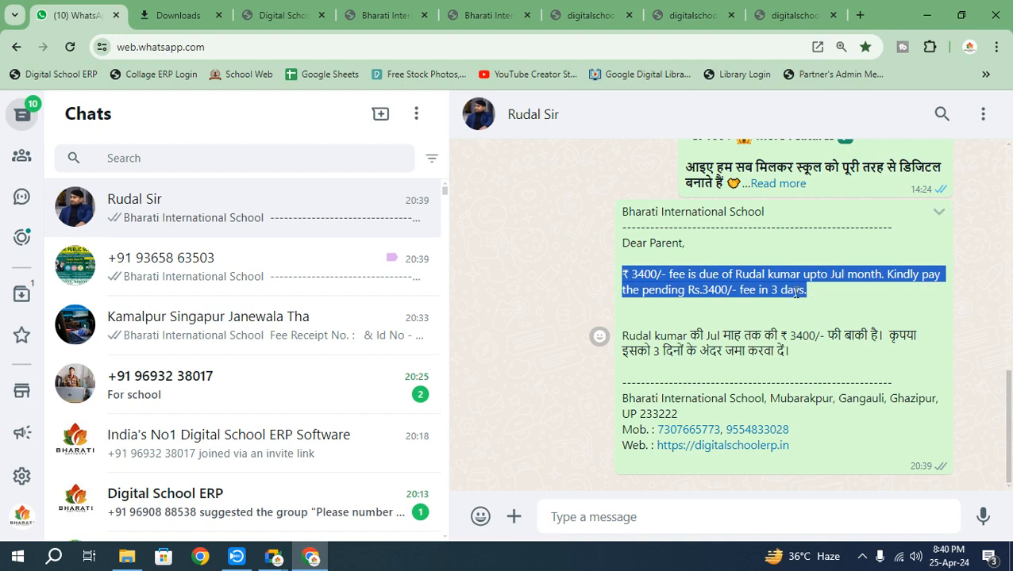
left_click(796, 293)
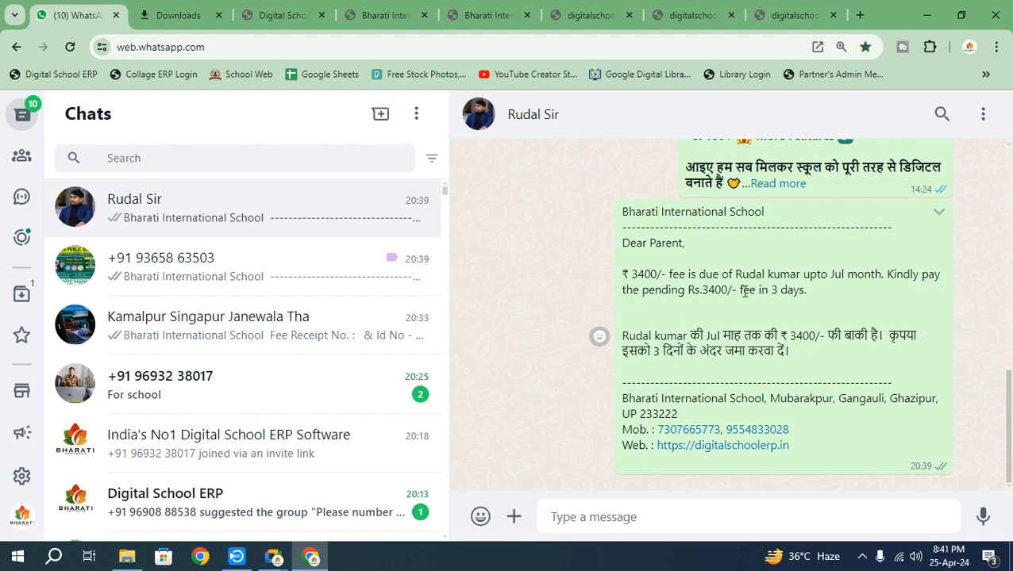
left_click_drag(624, 270, 863, 296)
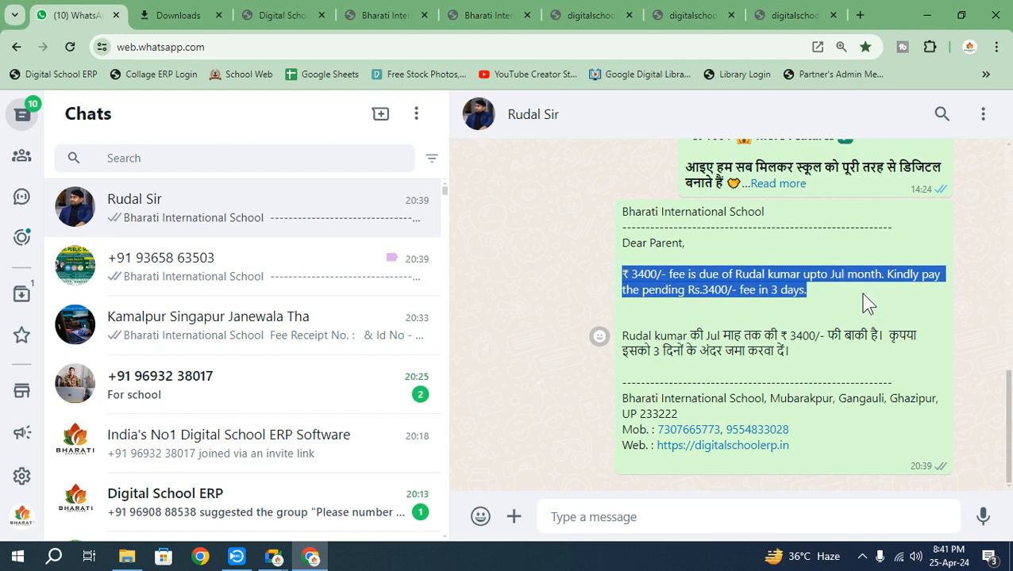
triple_click(775, 294)
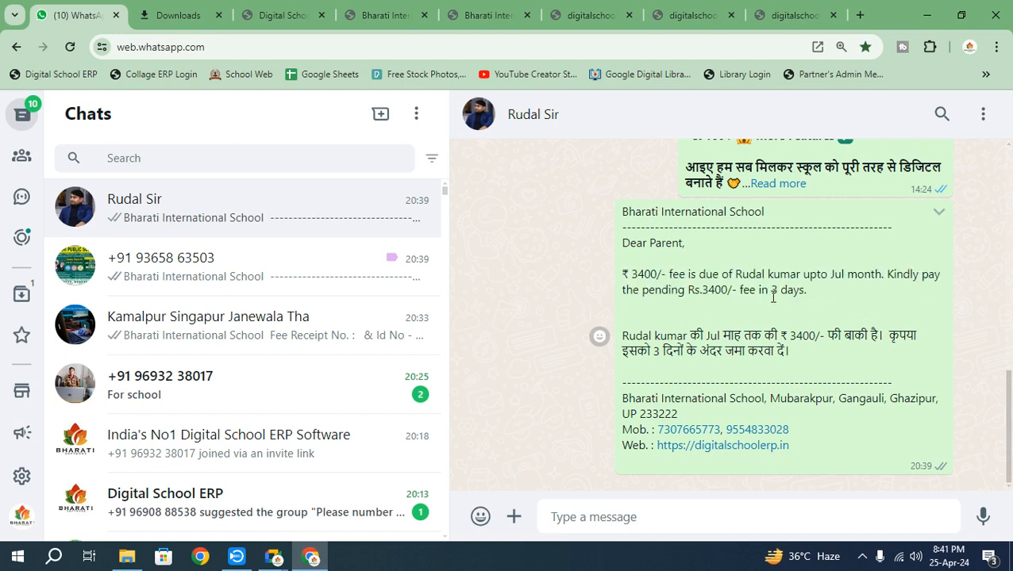
triple_click(733, 294)
triple_click(679, 290)
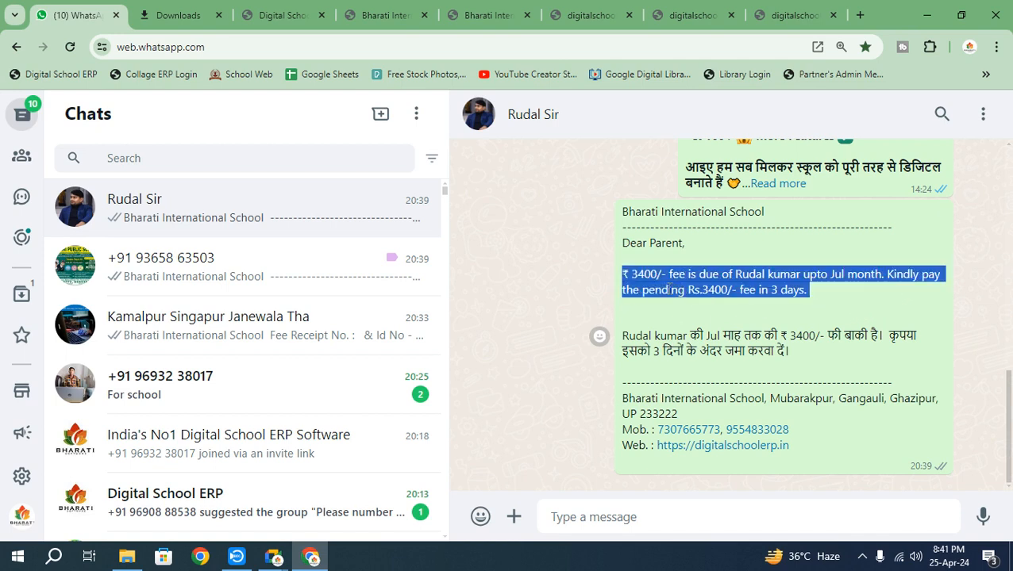
double_click(686, 276)
triple_click(810, 296)
left_click(681, 277)
double_click(681, 278)
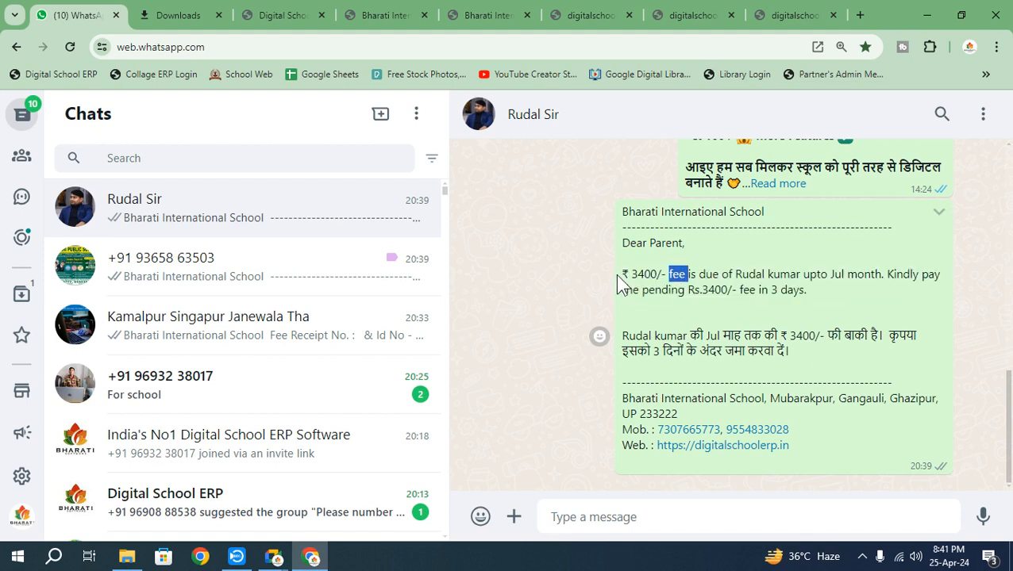
left_click_drag(619, 278, 816, 289)
left_click(816, 310)
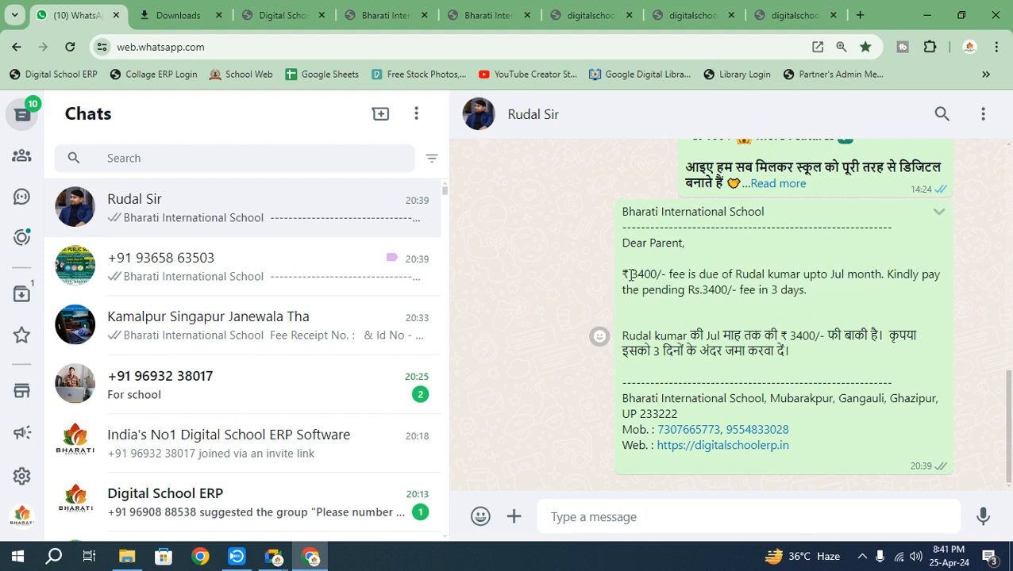
scroll(702, 375, "up", 1)
scroll(702, 375, "up", 3)
scroll(611, 279, "down", 4)
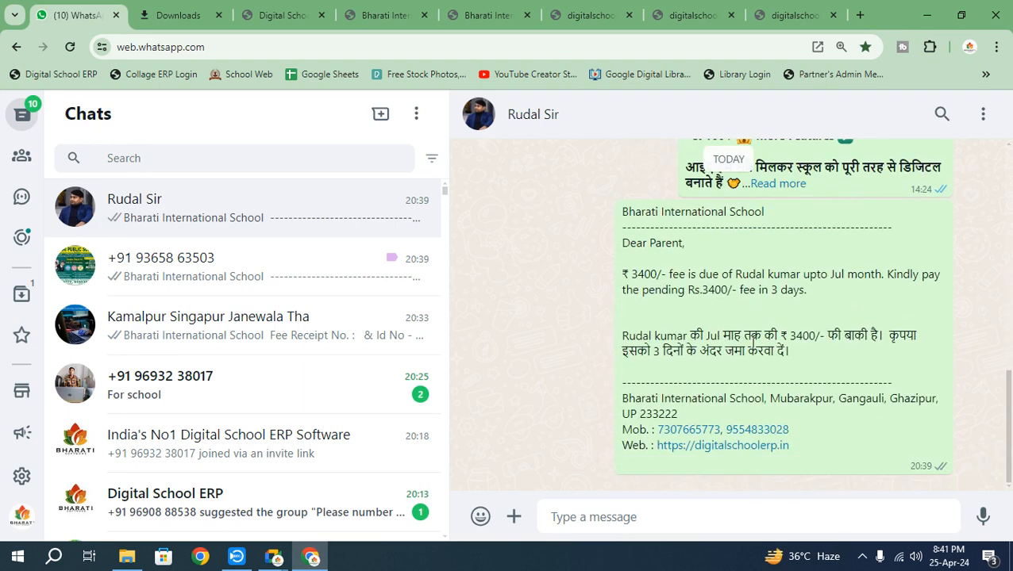
left_click_drag(612, 274, 823, 304)
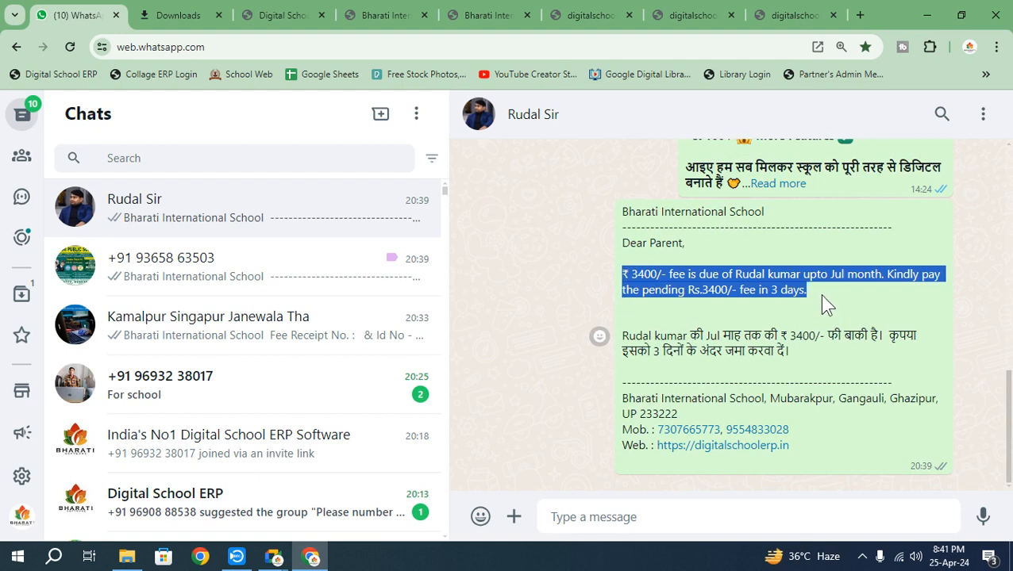
left_click(816, 289)
left_click_drag(816, 289, 617, 278)
Return to the school ERP and open the Fee Demand Slip report
left_click(273, 557)
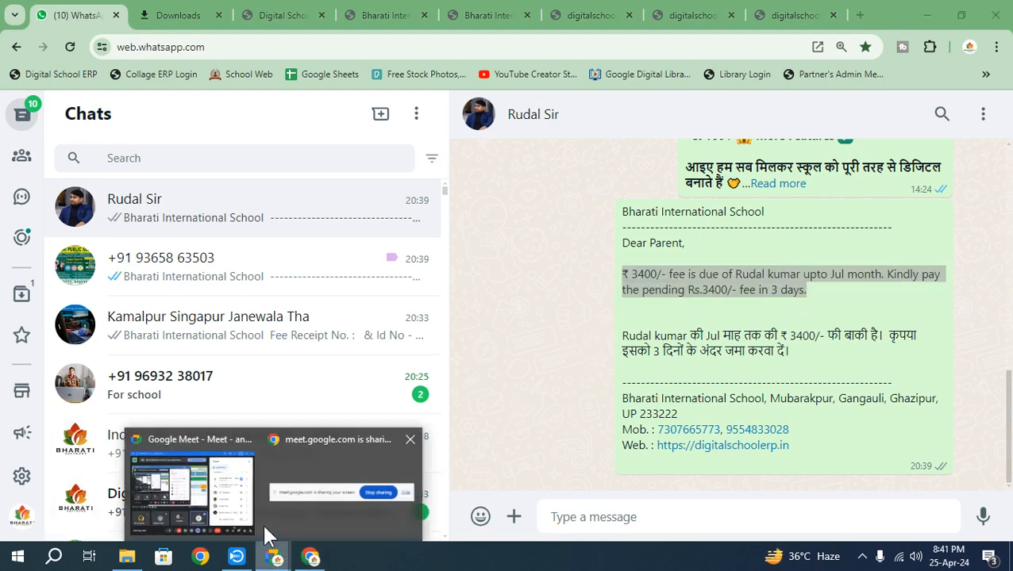
left_click(310, 557)
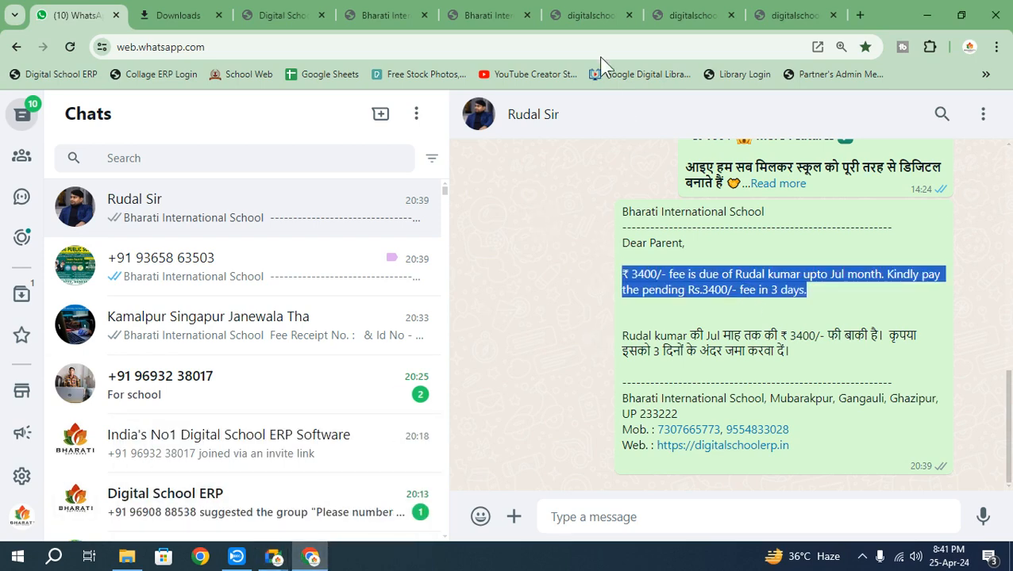
left_click(592, 25)
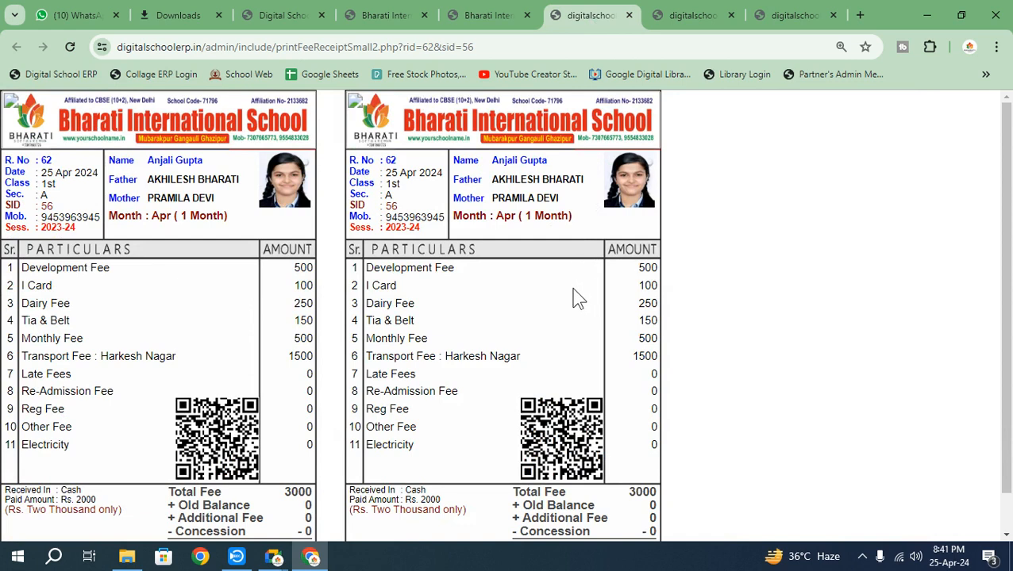
left_click(500, 16)
scroll(129, 413, "down", 1)
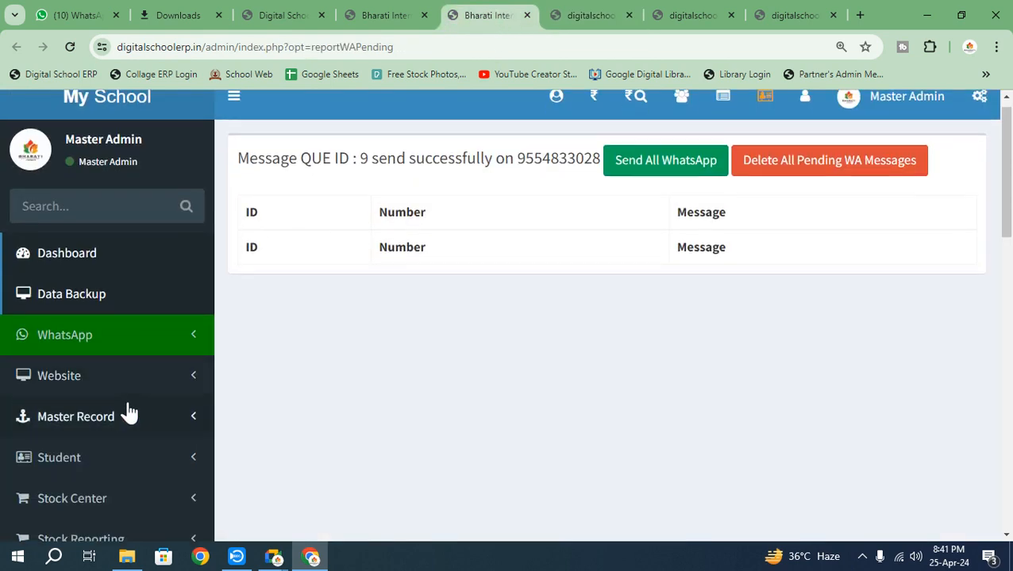
scroll(129, 414, "down", 10)
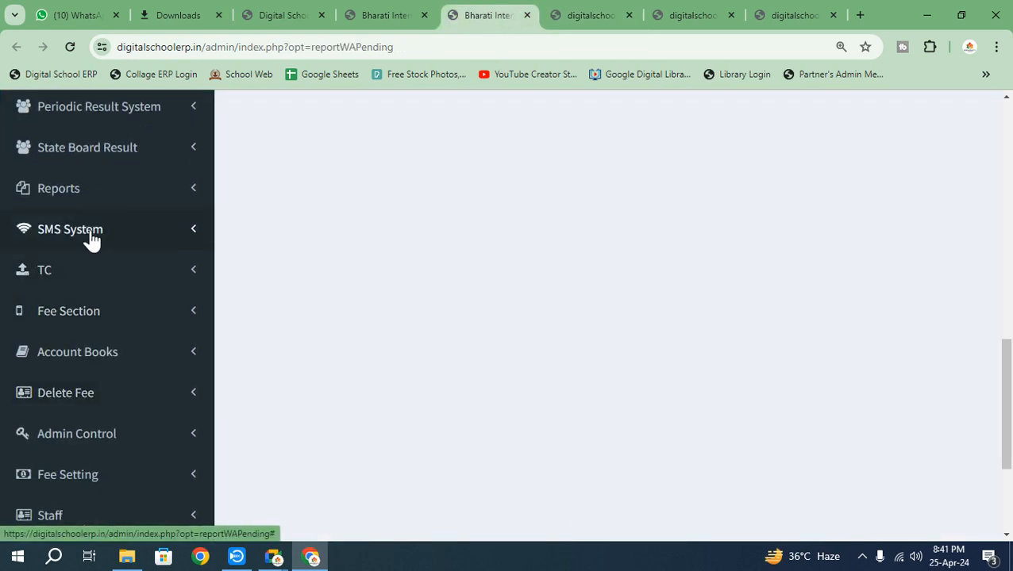
left_click(93, 200)
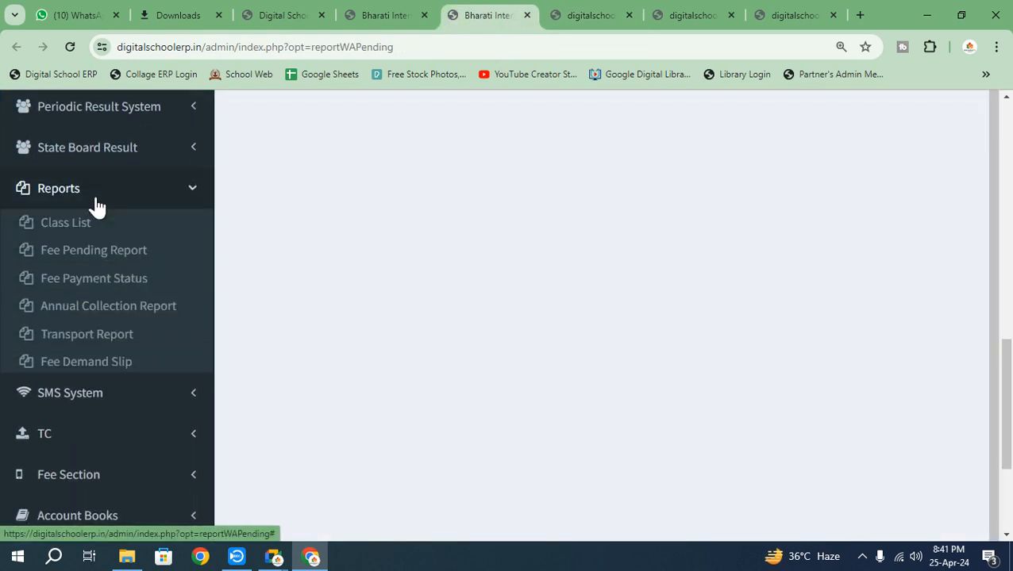
left_click(105, 367)
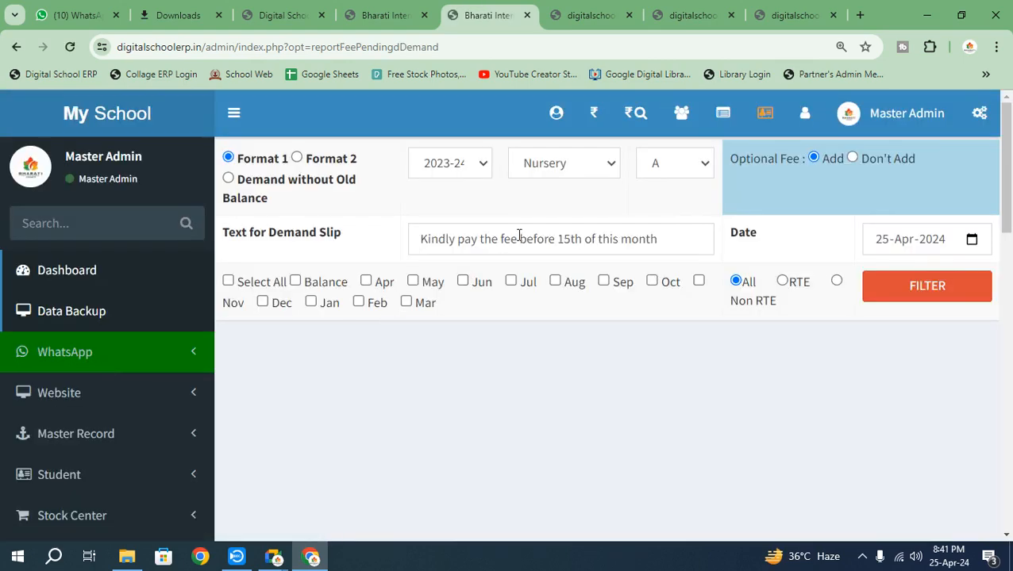
Filter the fee demand report for class 1st, including Balance and the months Apr, May, Jun and Jul
left_click(565, 166)
left_click(554, 220)
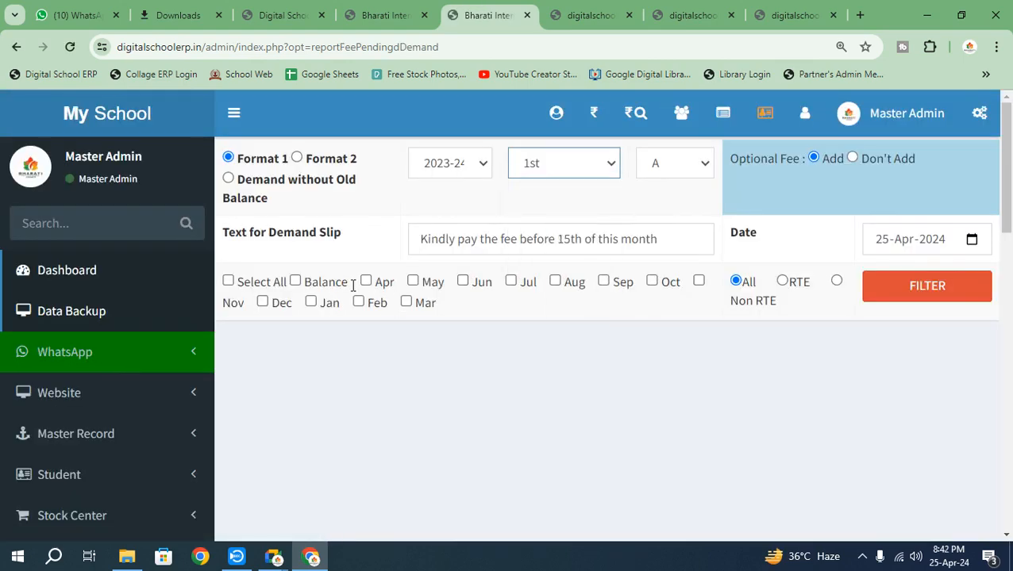
left_click(296, 281)
left_click(366, 281)
left_click(413, 281)
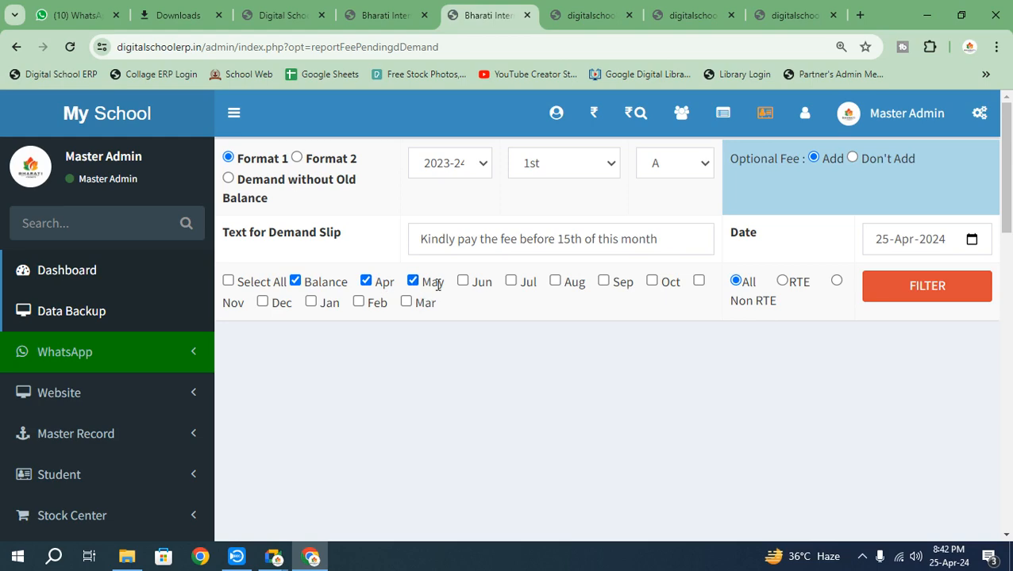
left_click(463, 281)
left_click(511, 281)
left_click(902, 304)
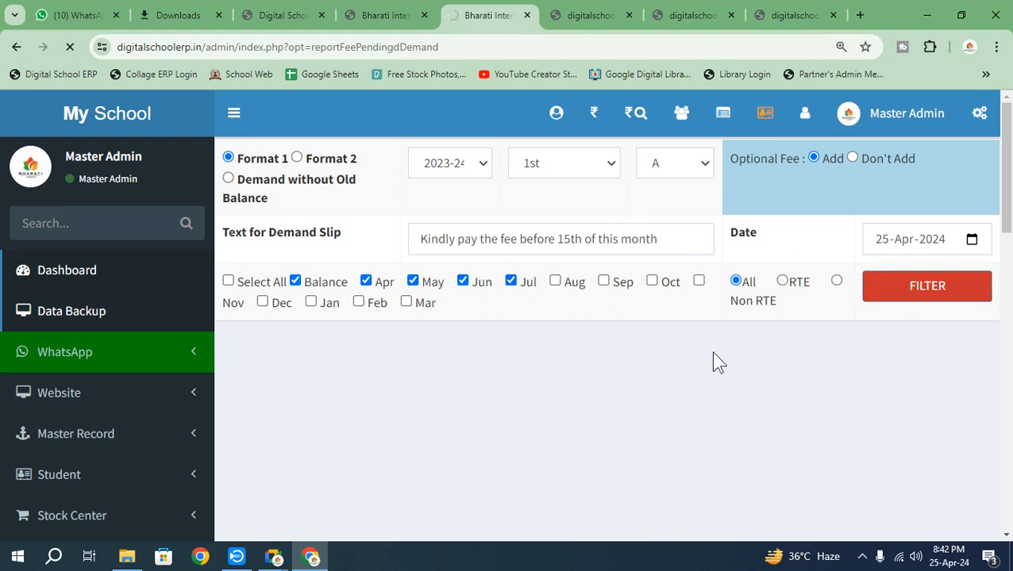
Generate printable fee pending slips for all the listed students and look through the first slips
scroll(610, 358, "down", 5)
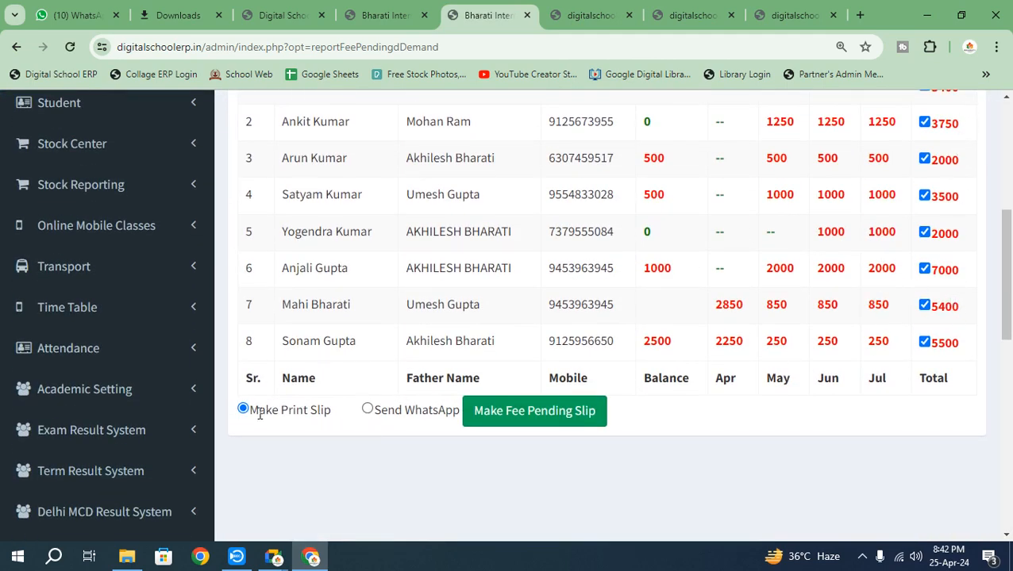
left_click(546, 412)
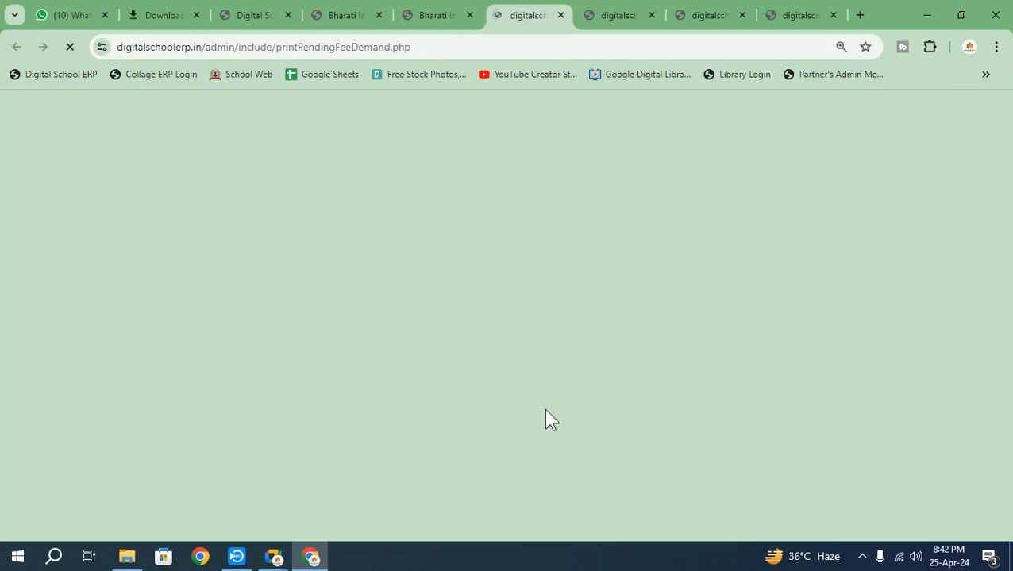
scroll(544, 402, "down", 3)
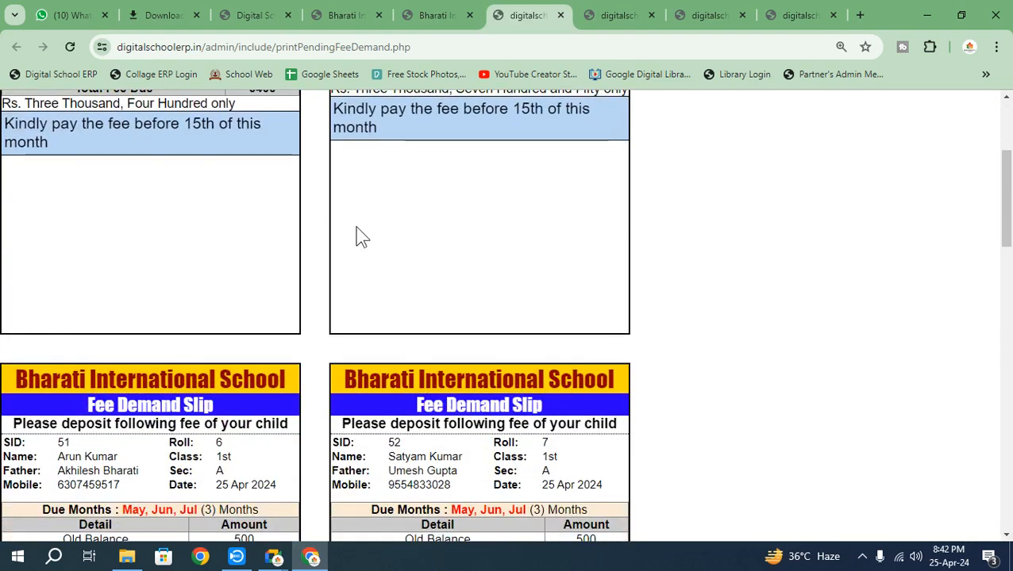
scroll(362, 237, "up", 2)
scroll(477, 317, "down", 8)
scroll(492, 365, "up", 4)
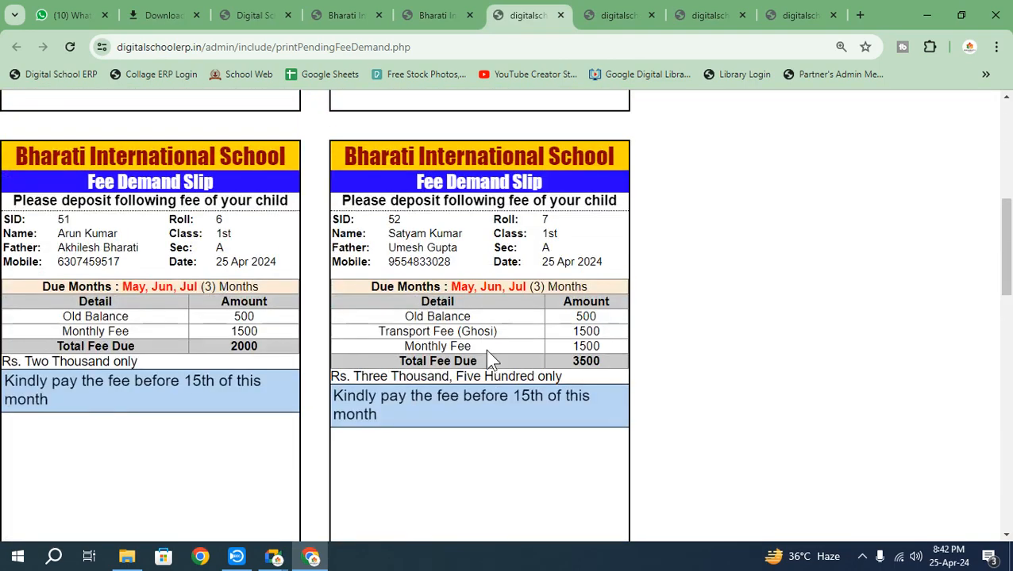
Examine the old balance, transport fee and due months on the SID 52 slip, and look through the remaining demand slips
left_click_drag(405, 316, 473, 317)
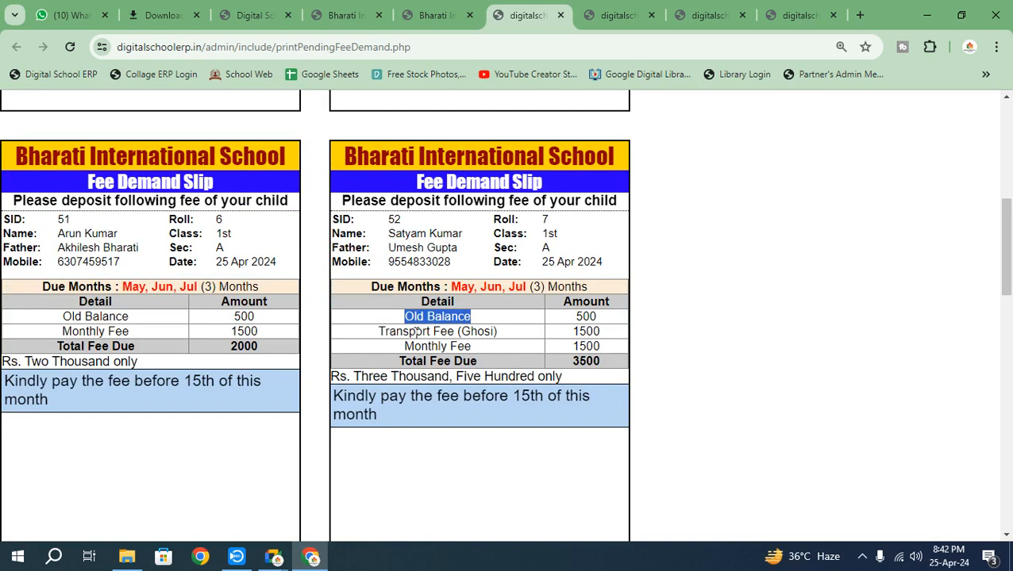
left_click_drag(416, 331, 496, 332)
left_click_drag(427, 346, 448, 331)
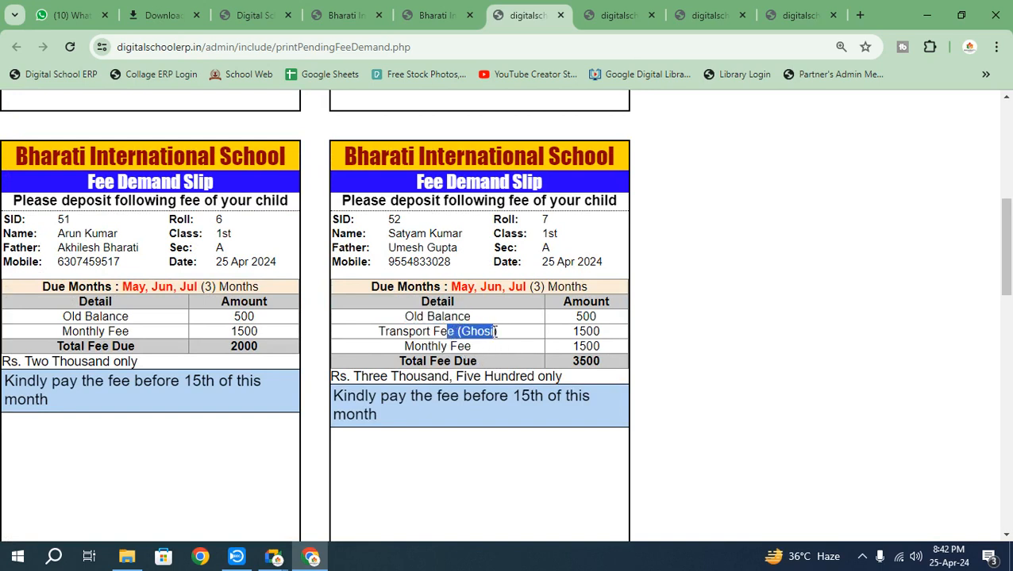
left_click_drag(456, 286, 565, 285)
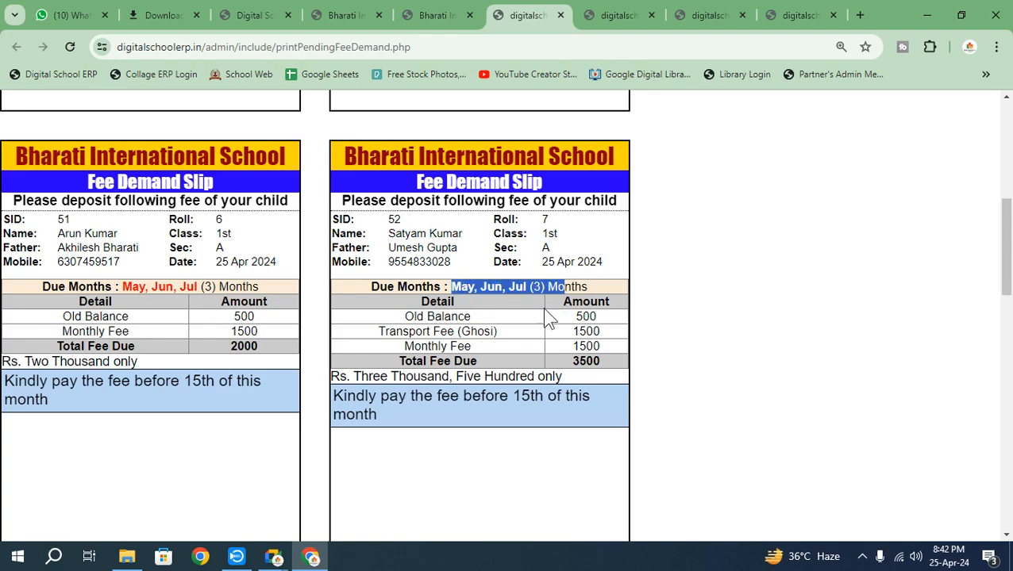
scroll(540, 361, "down", 3)
scroll(540, 361, "down", 10)
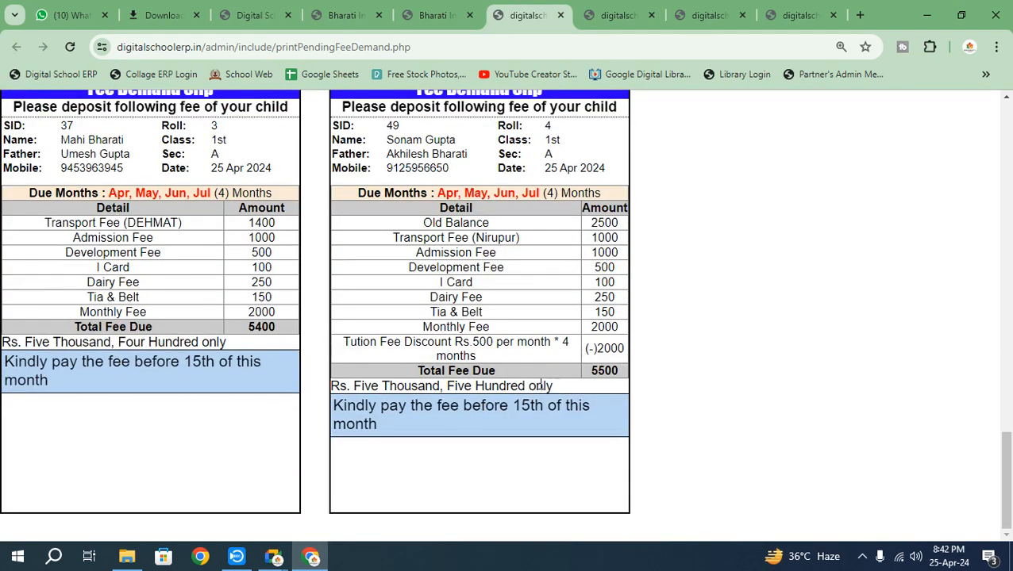
scroll(494, 347, "up", 5)
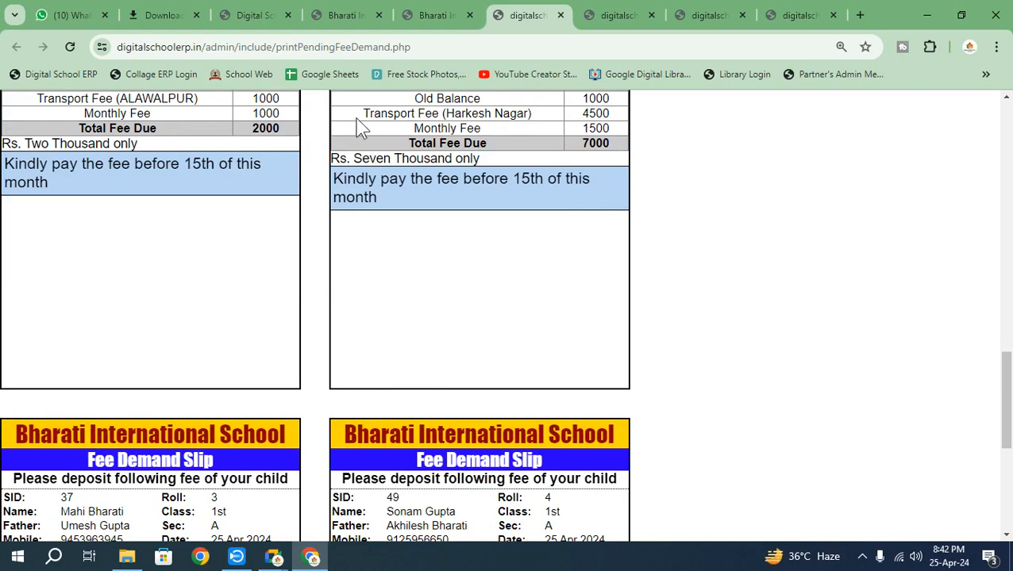
Check the Google Meet meeting window and its participant list, and return to the fee demand slips in the browser
mouse_move(270, 563)
left_click(184, 470)
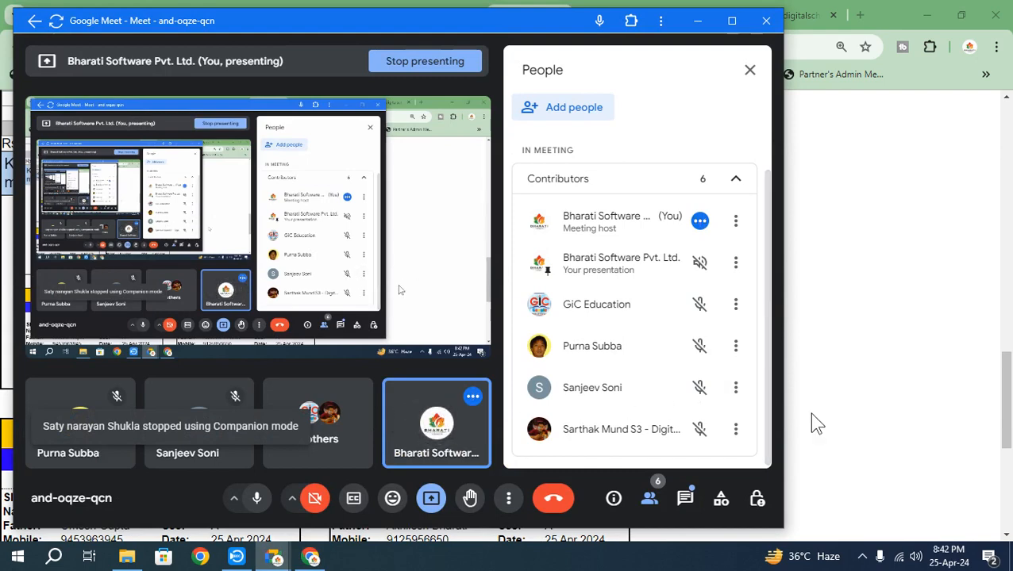
left_click(831, 423)
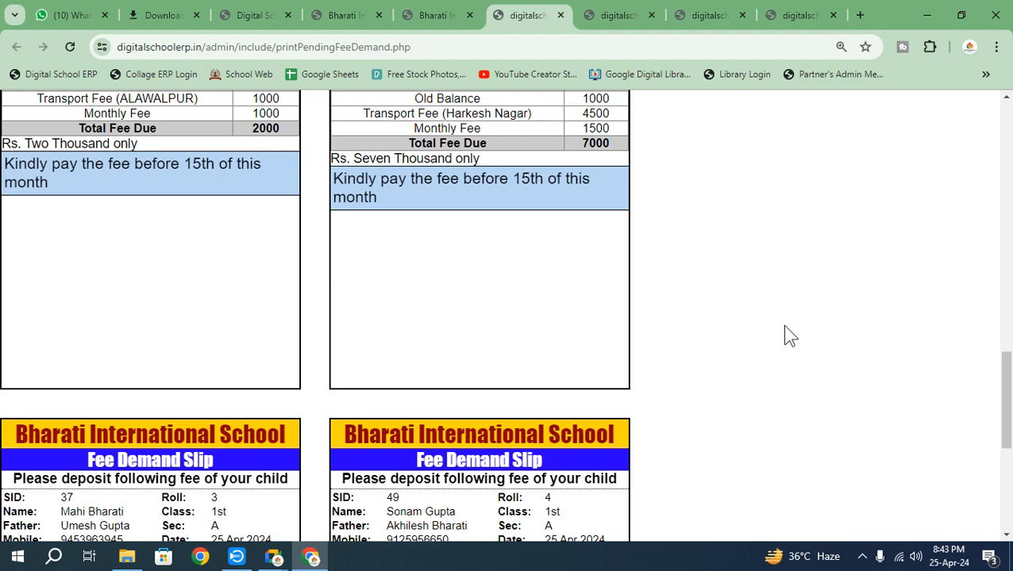
Go back to the Fee Demand report and look through the class 1st students' balances and pending monthly fees
left_click(446, 18)
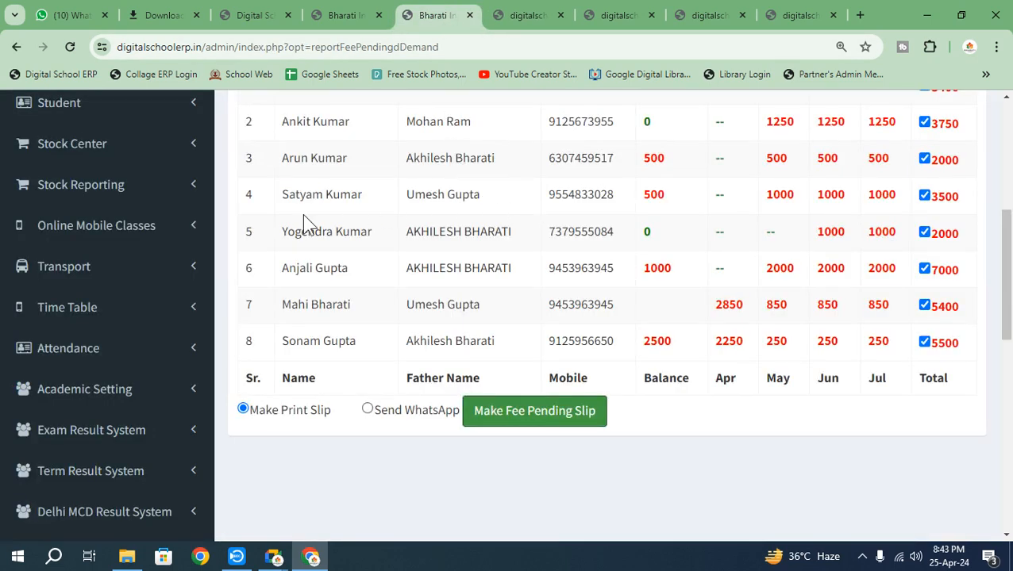
scroll(302, 223, "up", 1)
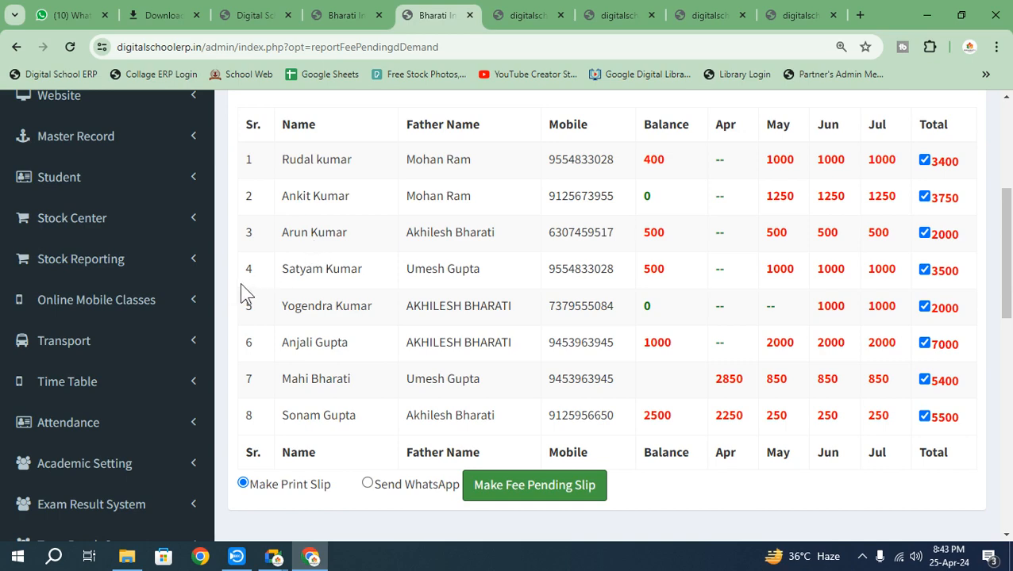
scroll(242, 292, "down", 1)
scroll(286, 293, "up", 1)
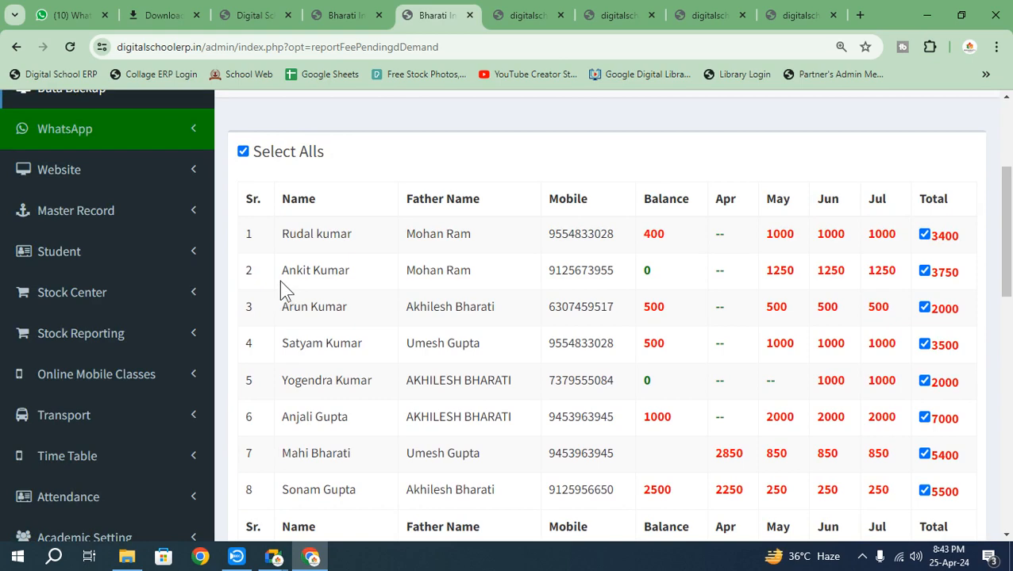
scroll(152, 339, "down", 2)
scroll(154, 330, "down", 1)
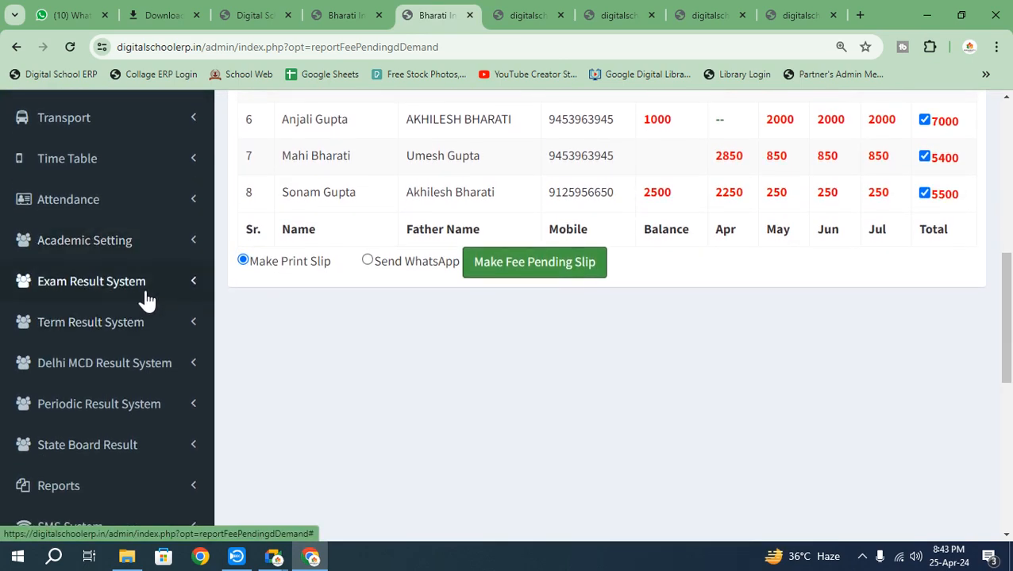
Open the Subject list of the Exam Result System and look through the existing subjects
left_click(147, 294)
scroll(154, 329, "down", 3)
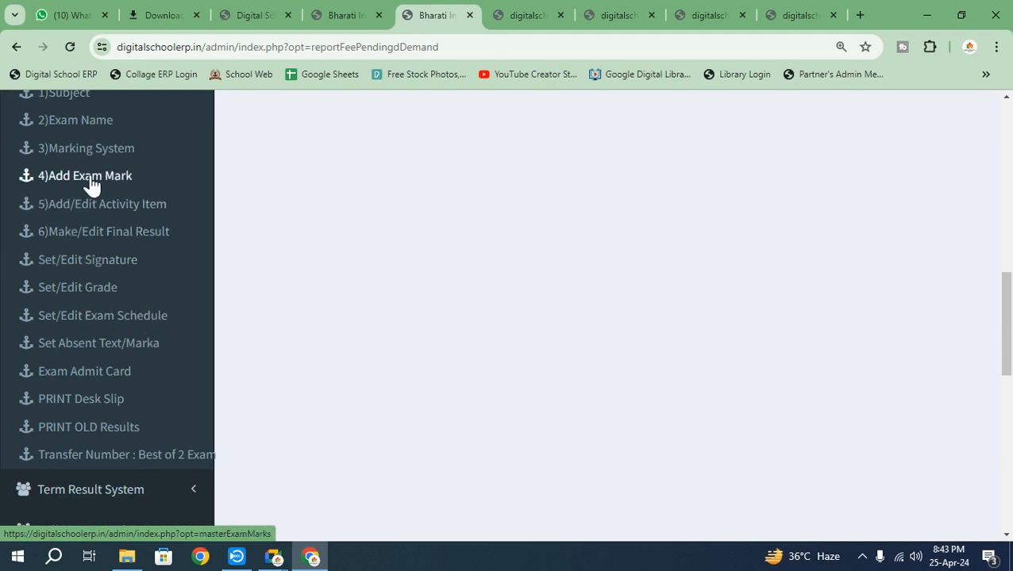
scroll(99, 179, "up", 1)
scroll(104, 176, "up", 1)
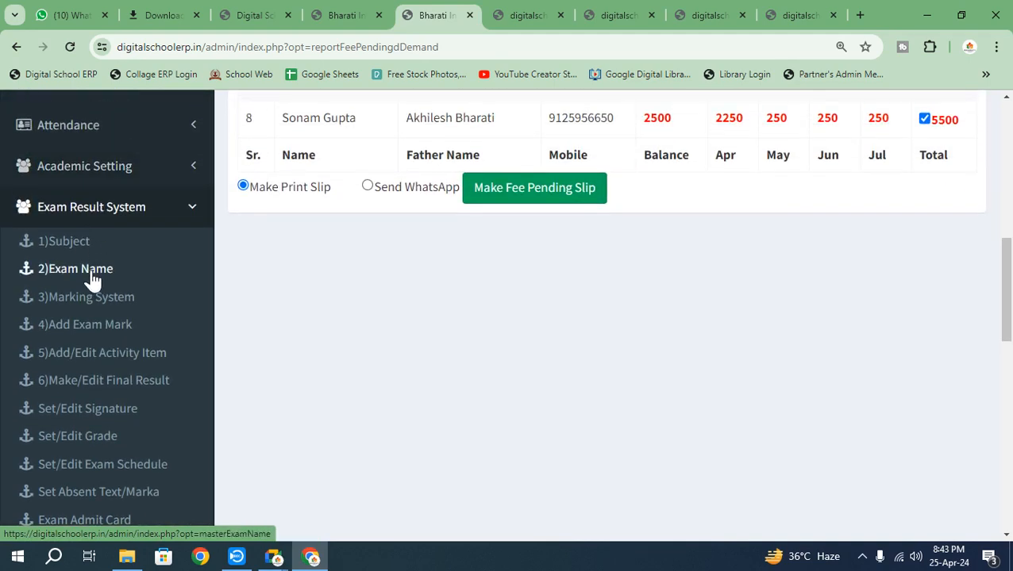
left_click(76, 247)
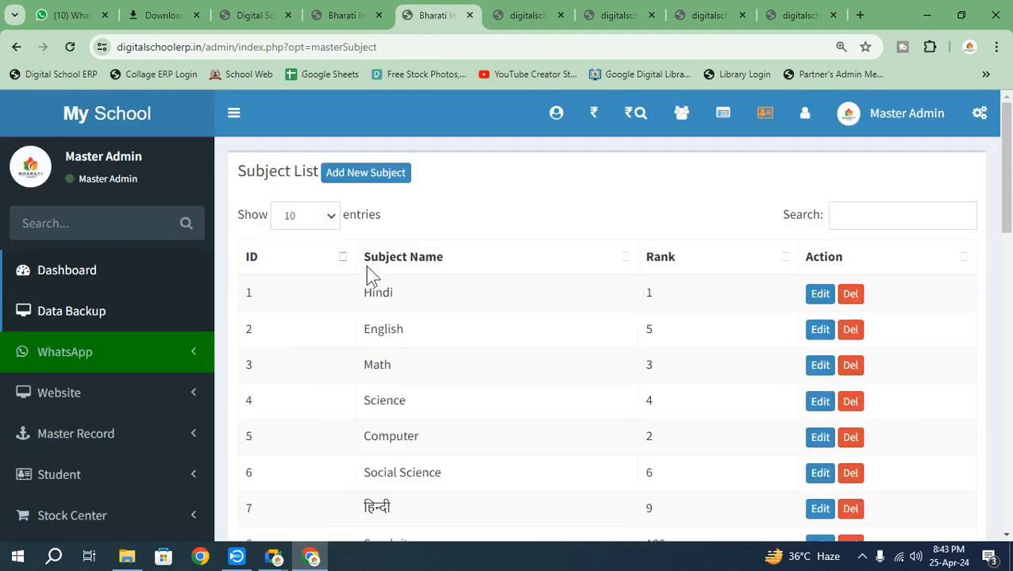
scroll(388, 261, "down", 2)
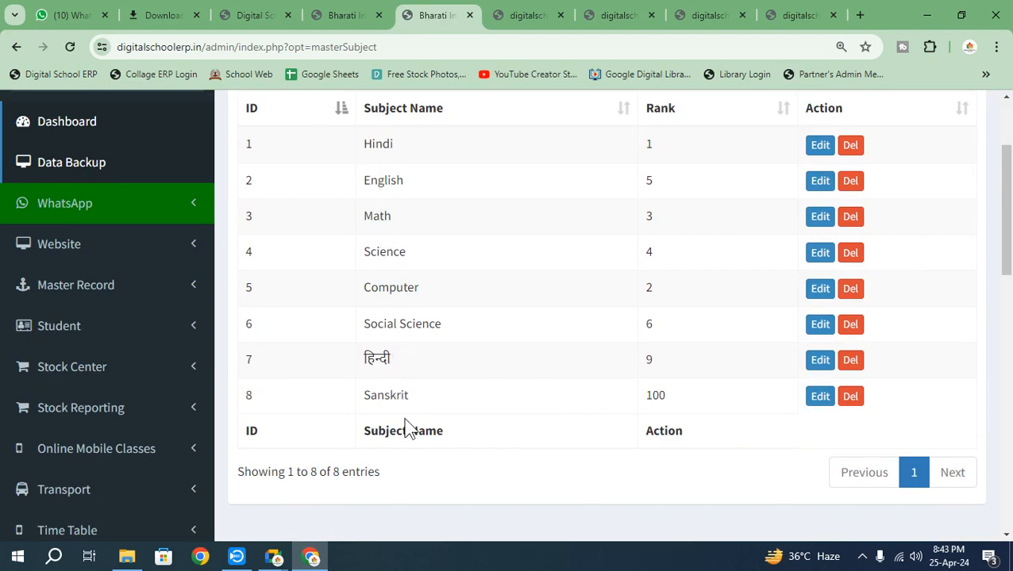
scroll(388, 348, "up", 2)
Add a new subject named Biology with rank 9 and check it in the subject list
left_click(363, 171)
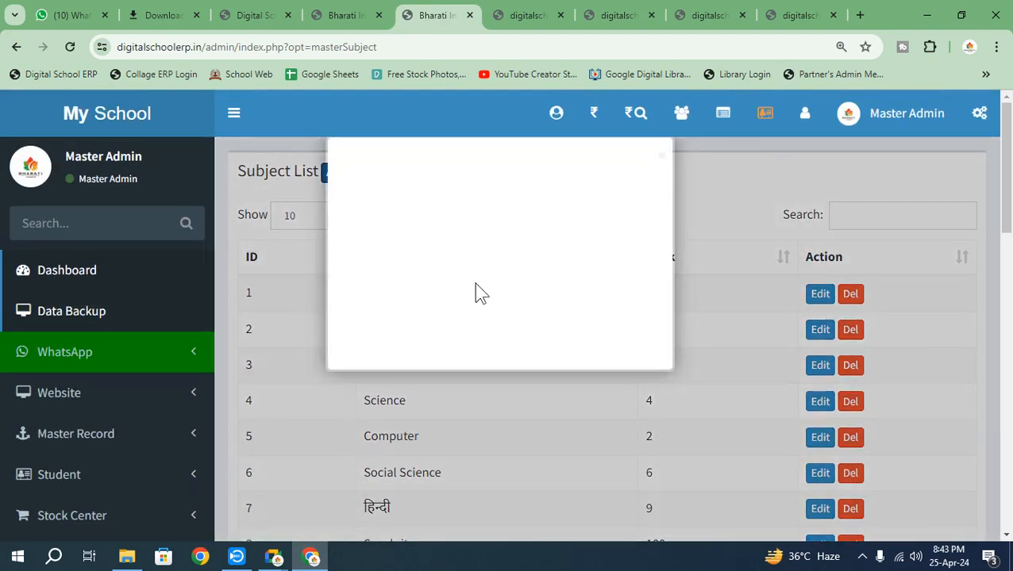
left_click(403, 246)
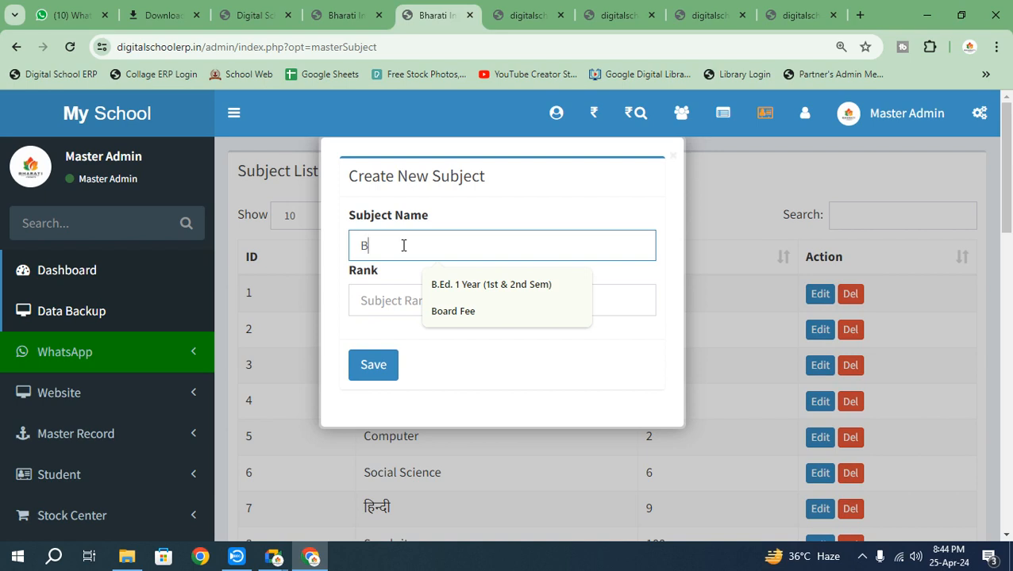
type("iology")
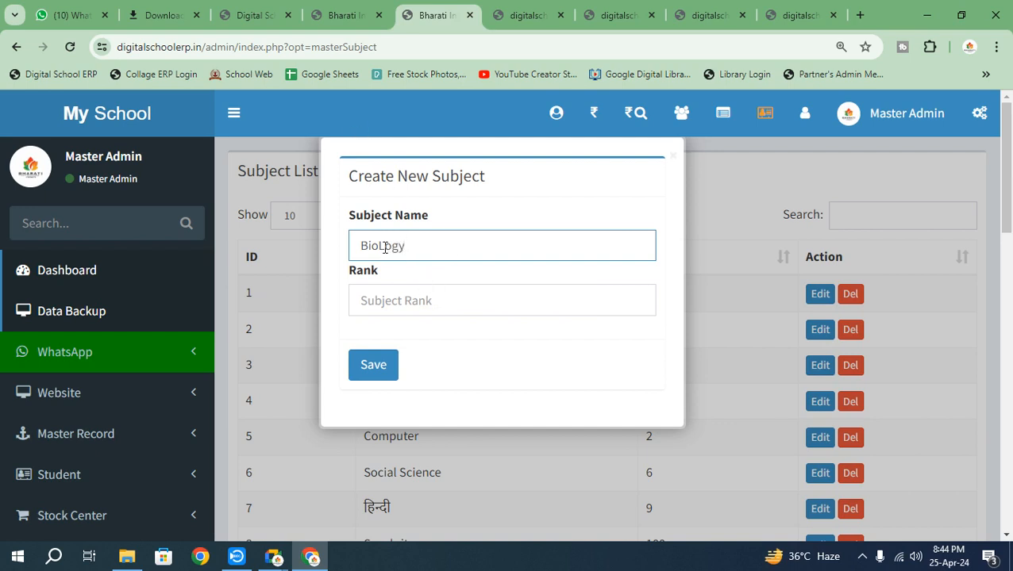
left_click(414, 291)
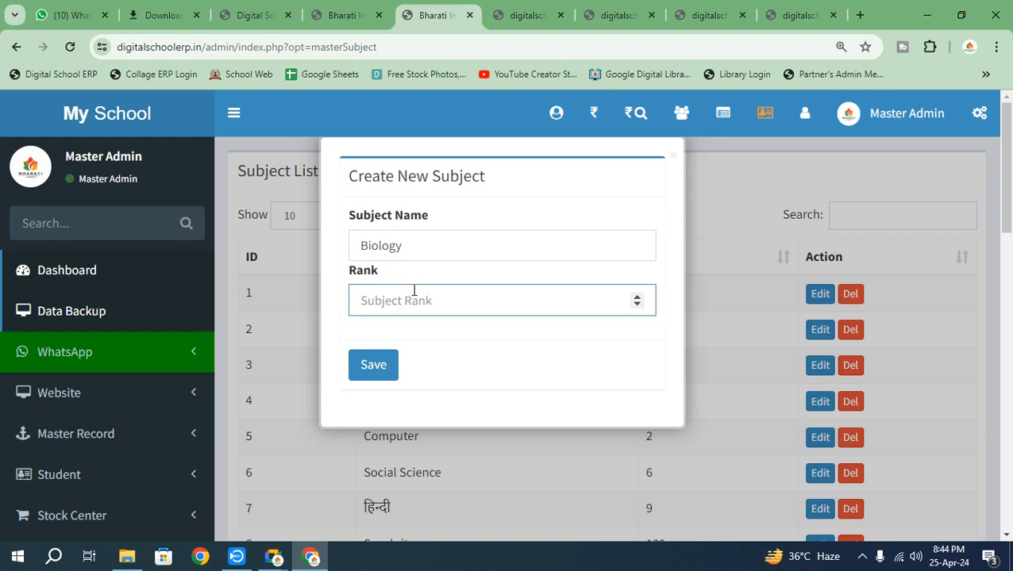
type("9")
left_click(388, 371)
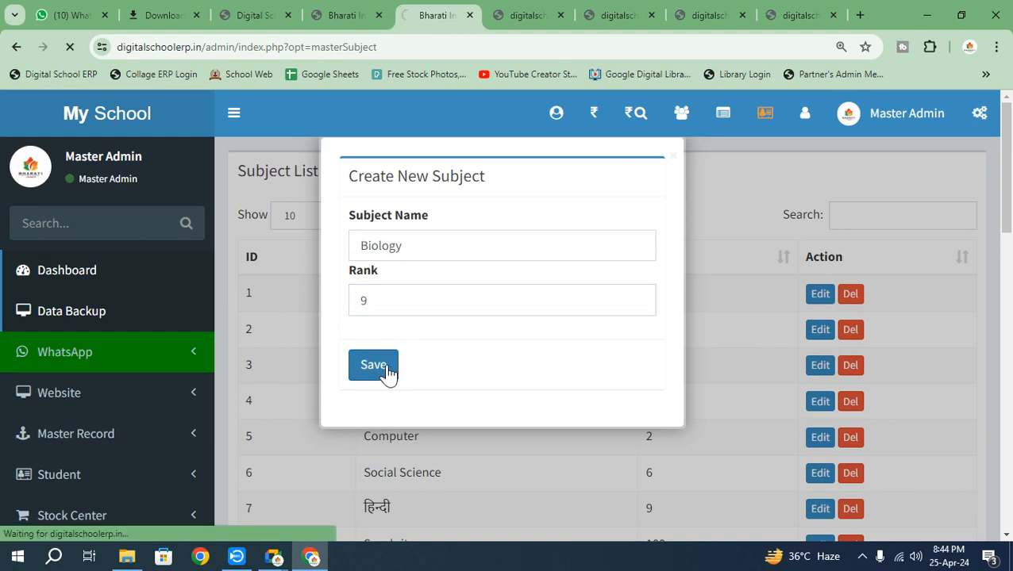
scroll(387, 333, "down", 3)
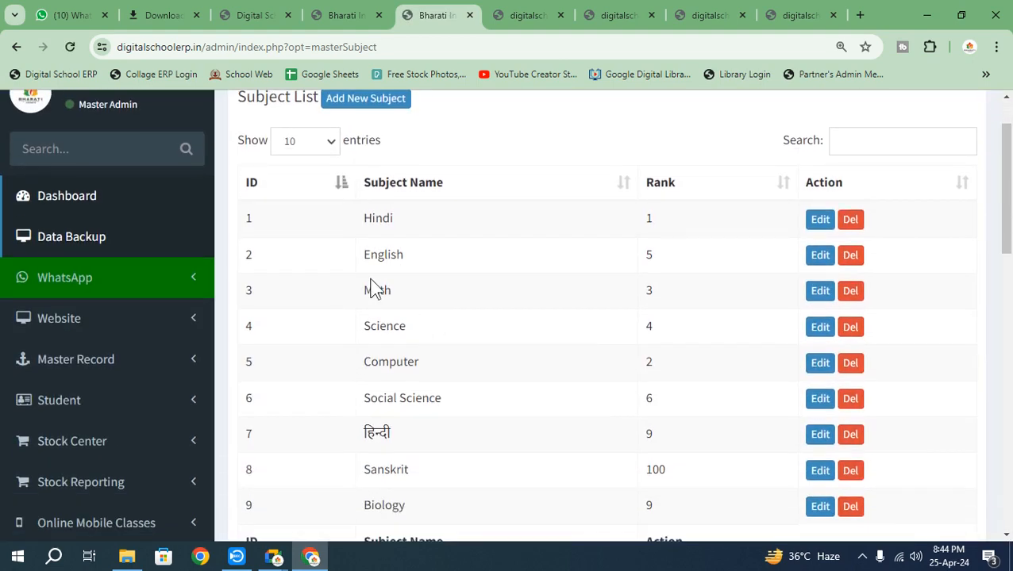
scroll(400, 355, "up", 3)
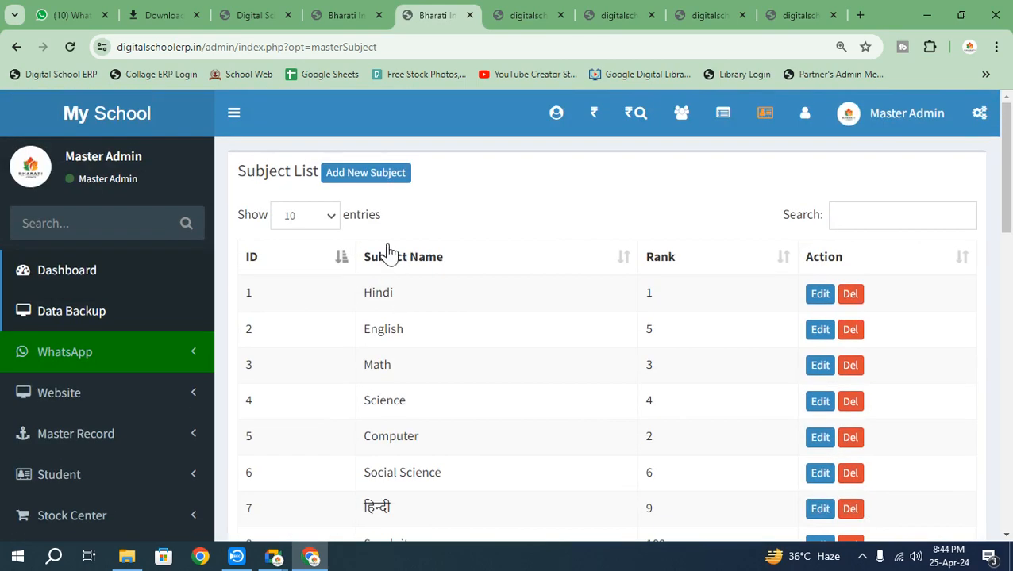
Add a new subject named IT with rank 10 and check it in the subject list
left_click(375, 176)
left_click(445, 247)
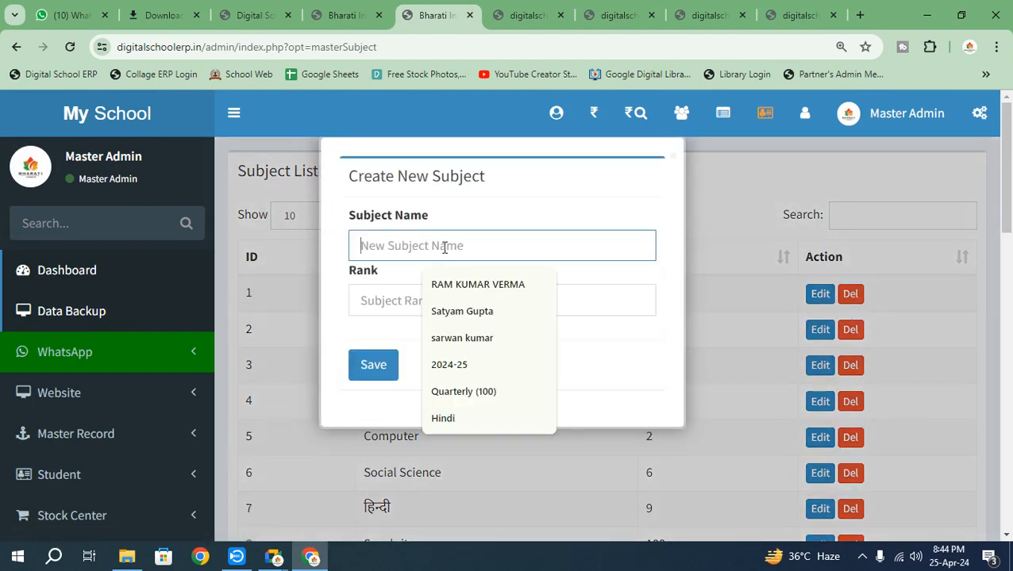
type("IT")
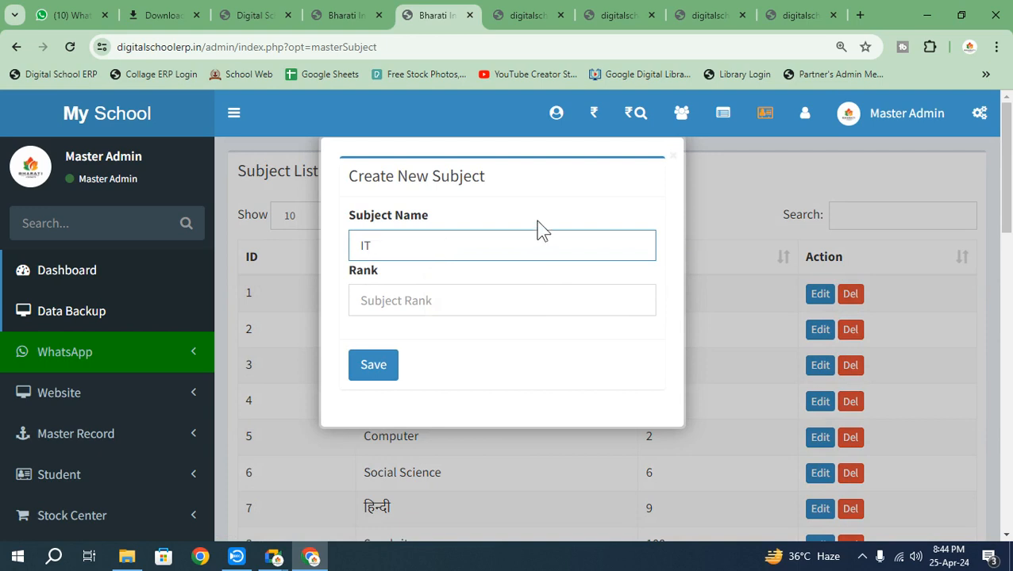
left_click(447, 310)
type("10")
left_click(374, 370)
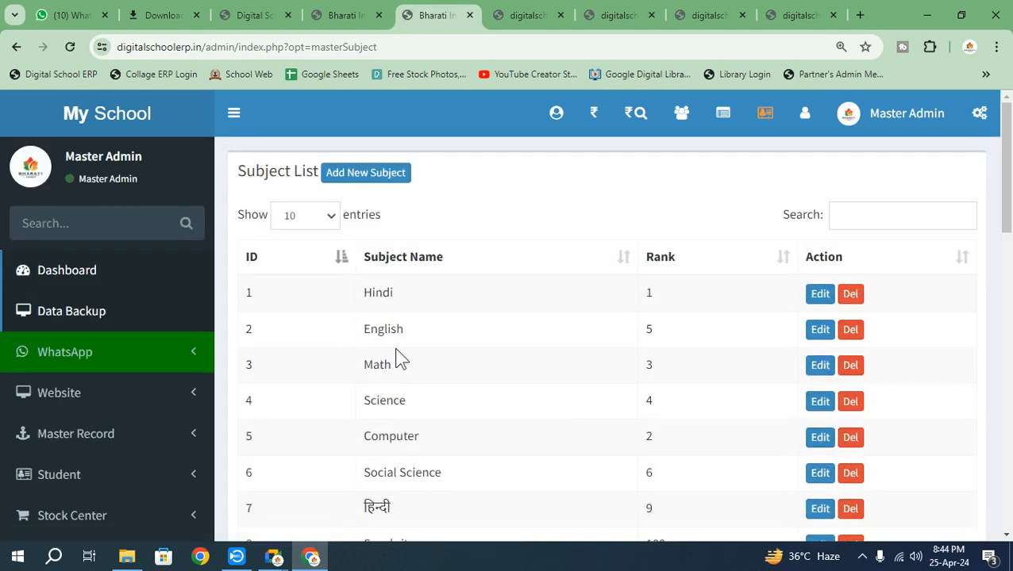
scroll(396, 355, "down", 4)
scroll(416, 317, "up", 4)
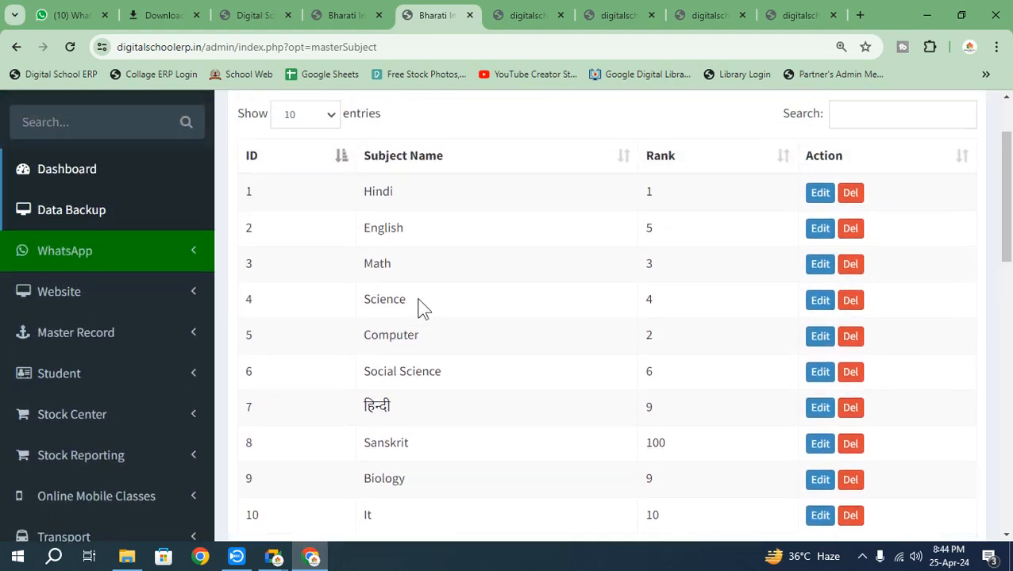
Open the Exam Name list of the Exam Result System and examine the half yearly, annual and quarterly exams
scroll(408, 276, "down", 3)
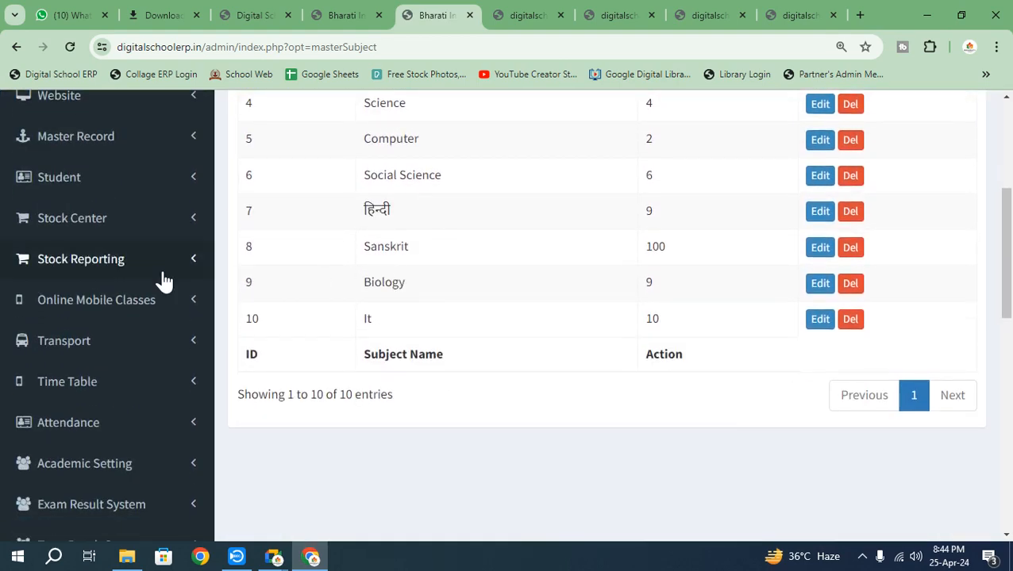
scroll(165, 330, "down", 3)
scroll(127, 318, "up", 1)
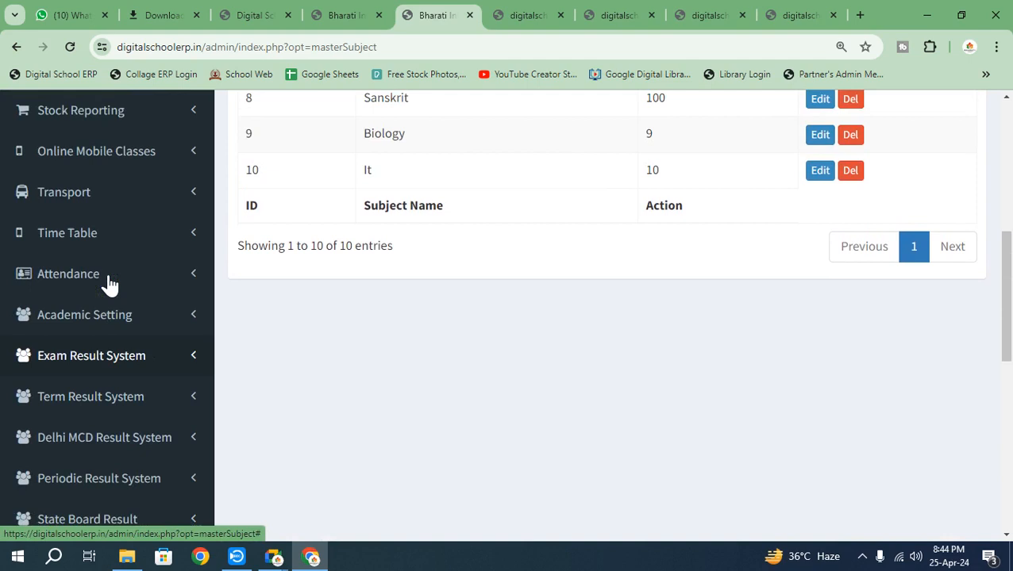
left_click(126, 363)
left_click(137, 419)
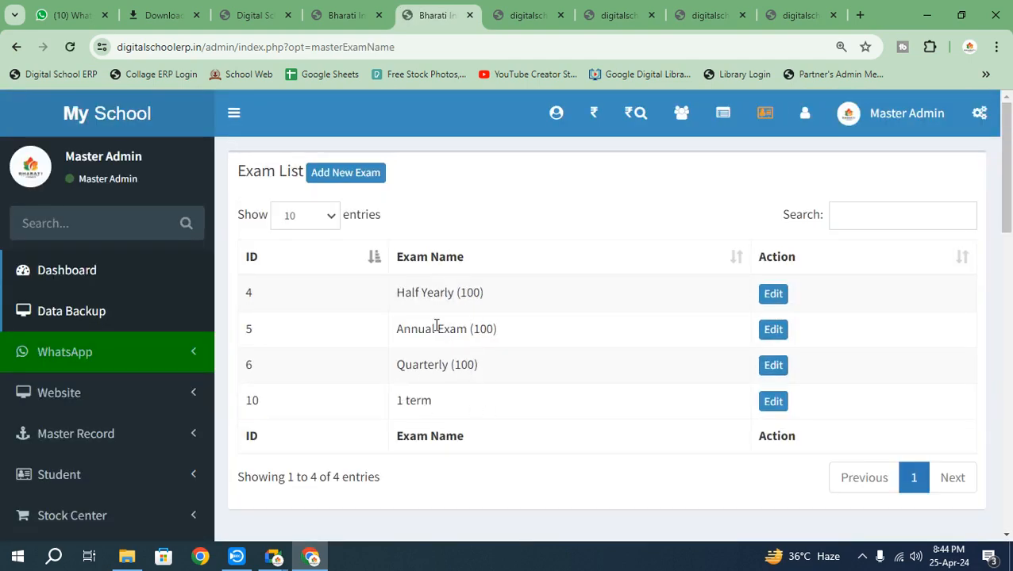
left_click_drag(389, 296, 454, 329)
left_click_drag(394, 366, 458, 365)
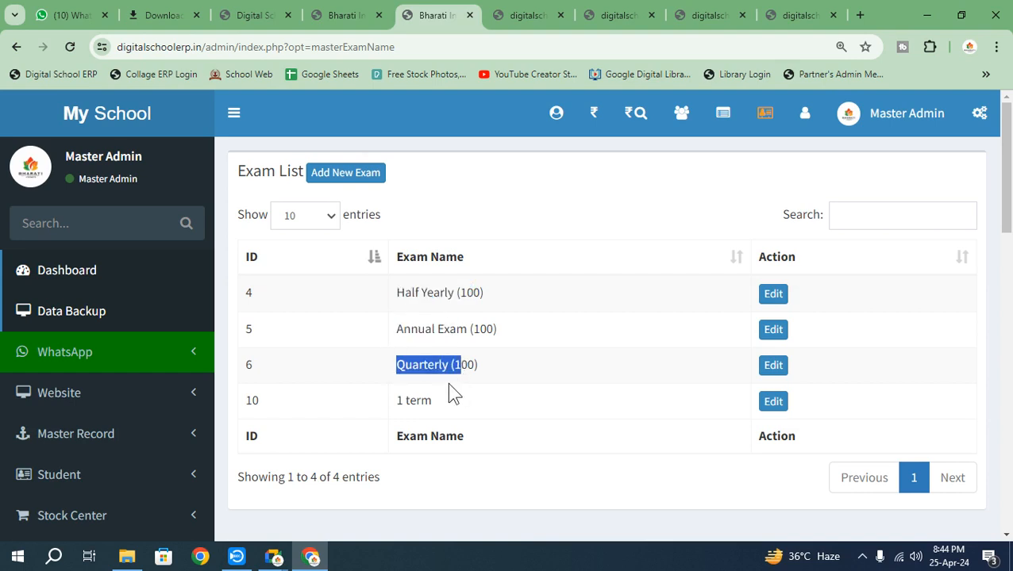
left_click_drag(404, 328, 443, 328)
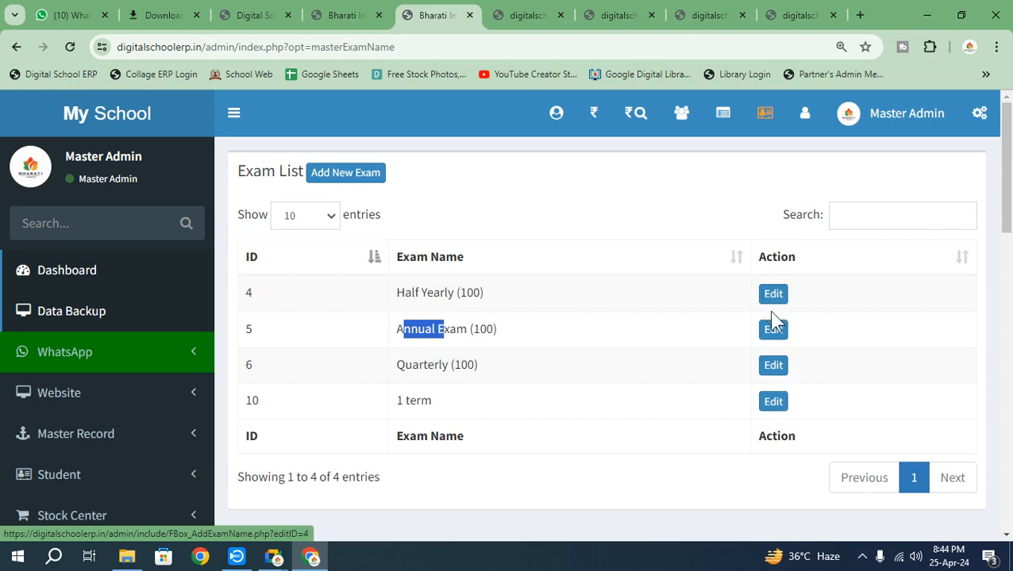
Rename the exam with ID 6 to Annual Exam (100) and save the update
left_click(774, 367)
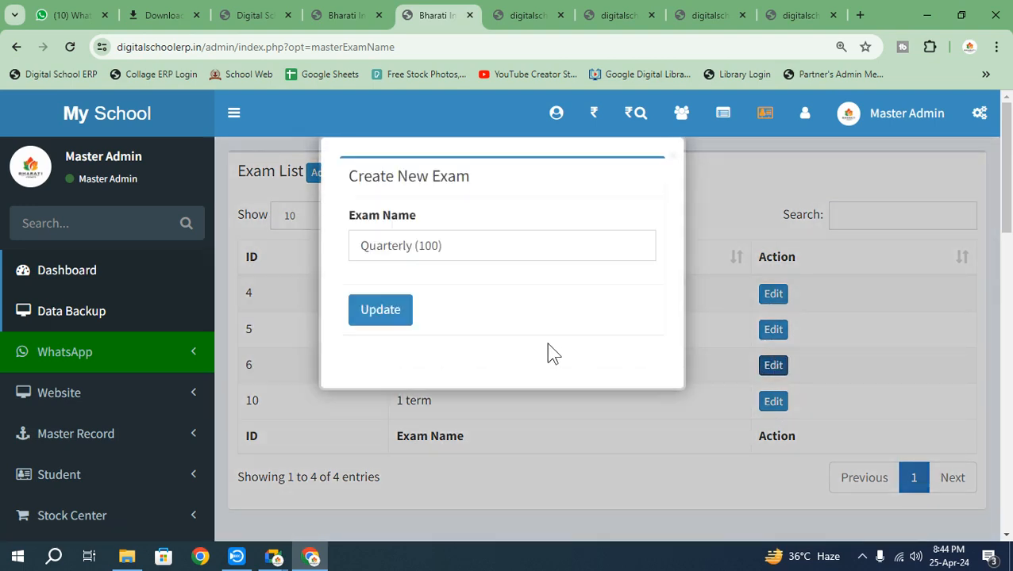
triple_click(450, 252)
key("BackSpace")
left_click(375, 256)
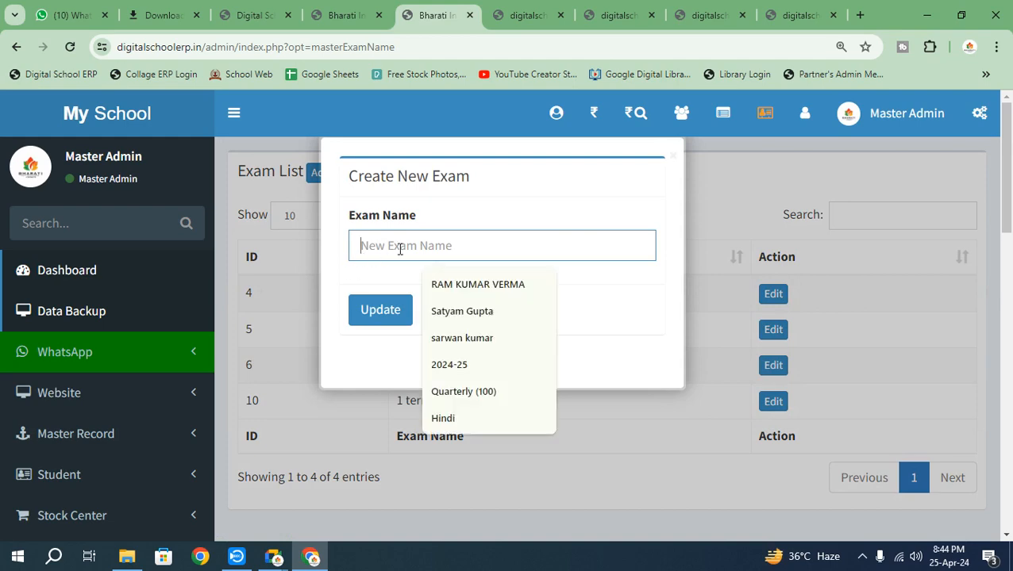
type("al Exam (100")
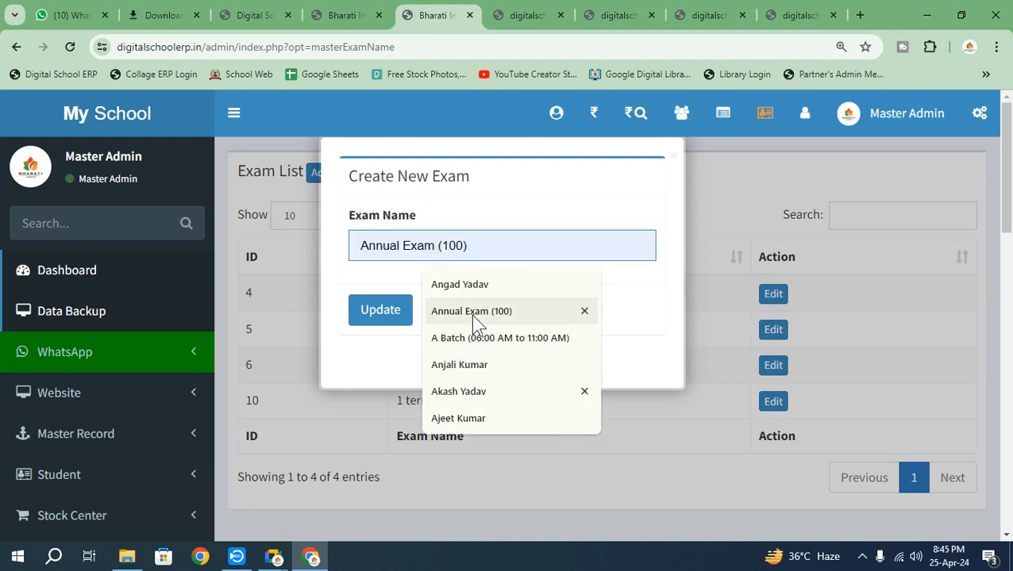
left_click(470, 314)
left_click(379, 321)
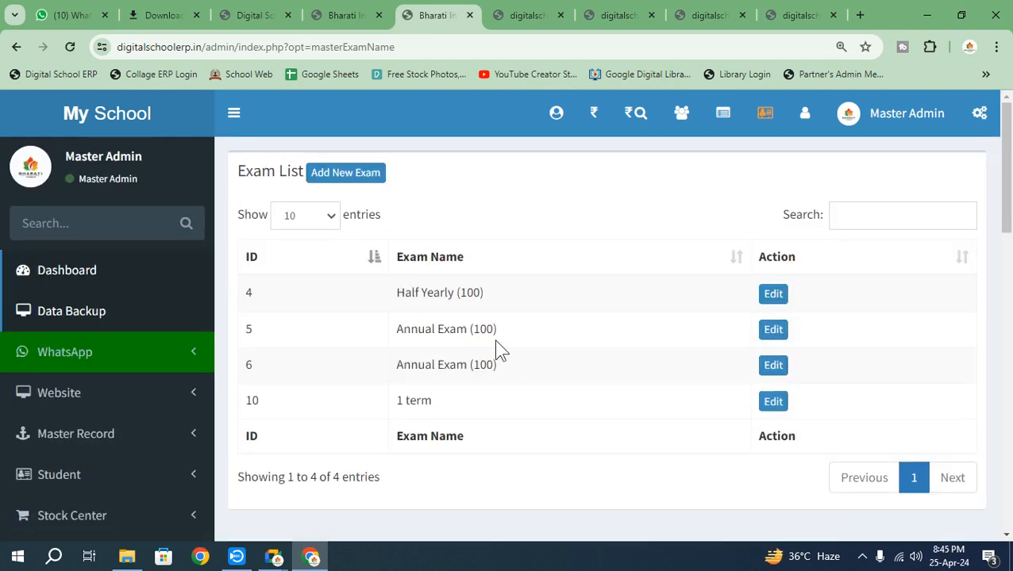
Rename the exam with ID 5 to Half Yearly (100) and save the update
left_click(762, 337)
triple_click(481, 247)
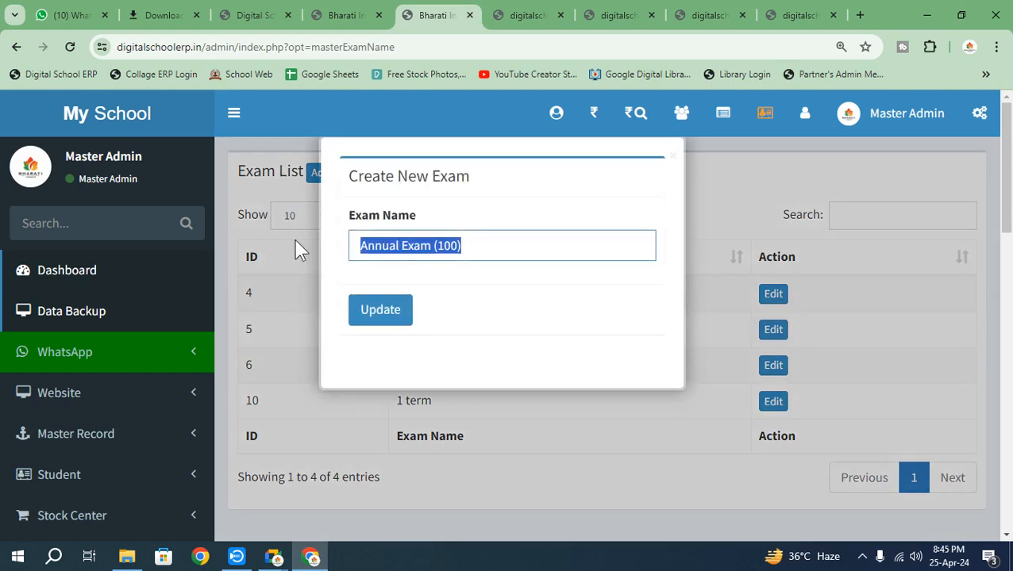
type("ha")
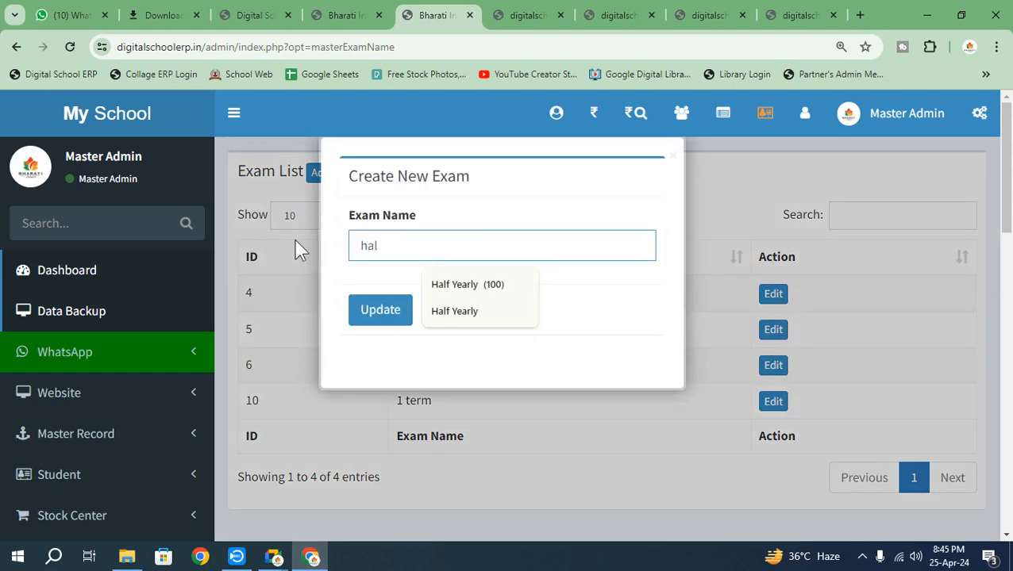
type("l")
left_click(494, 287)
left_click(365, 312)
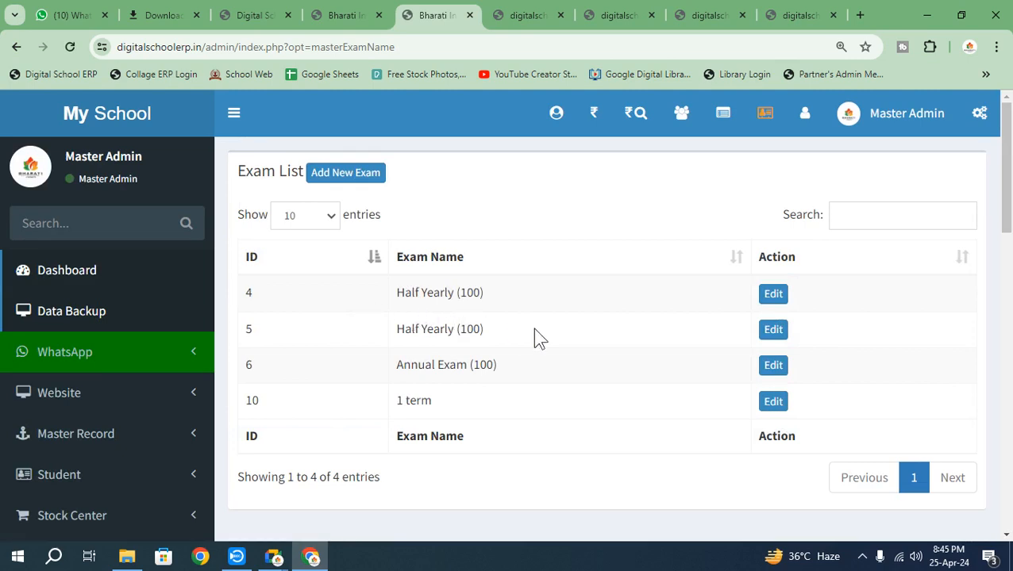
Rename the exam with ID 4 to Quarterly (100) and save the update
left_click(773, 297)
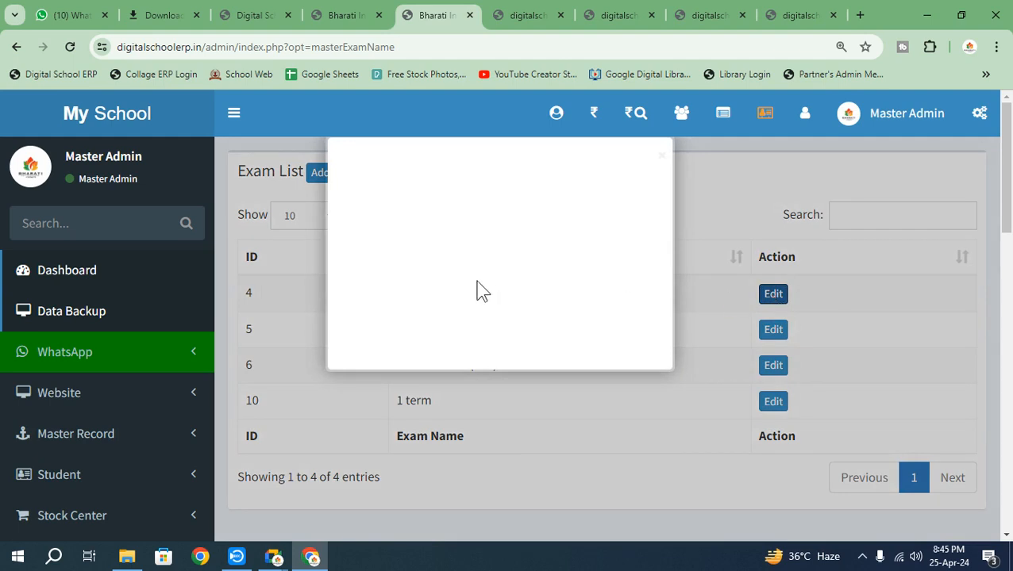
left_click_drag(450, 254, 288, 250)
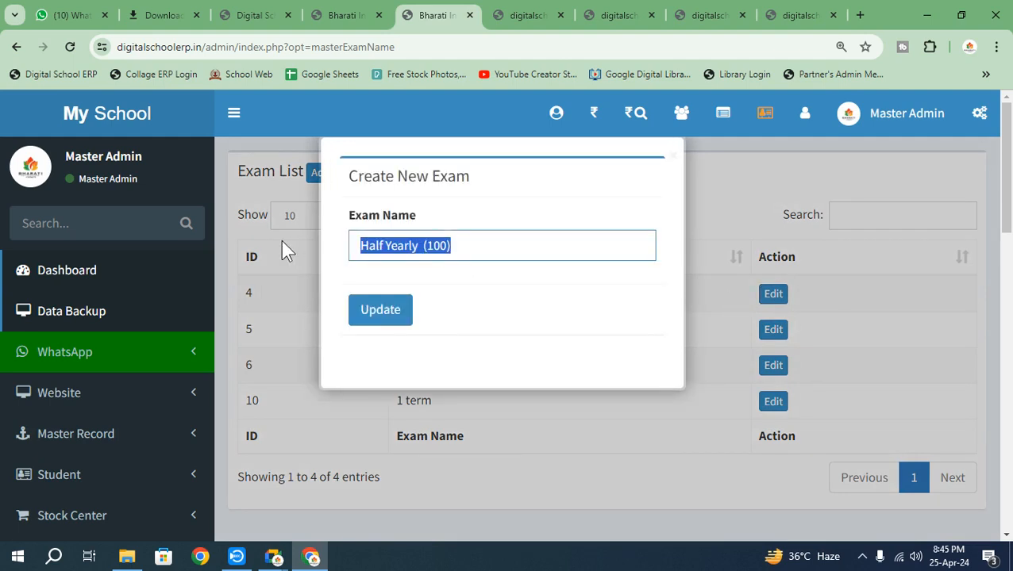
type("q")
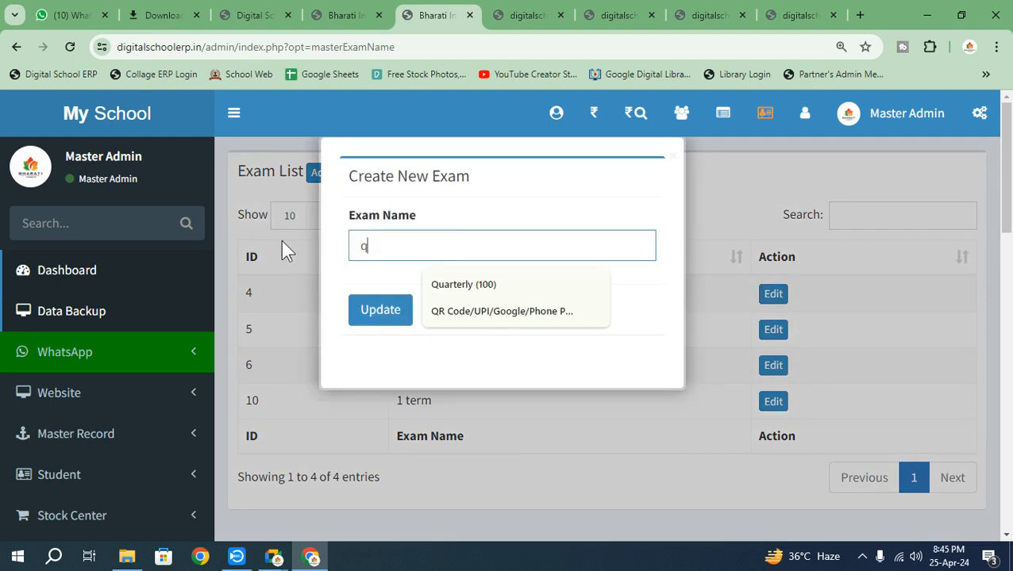
left_click(457, 290)
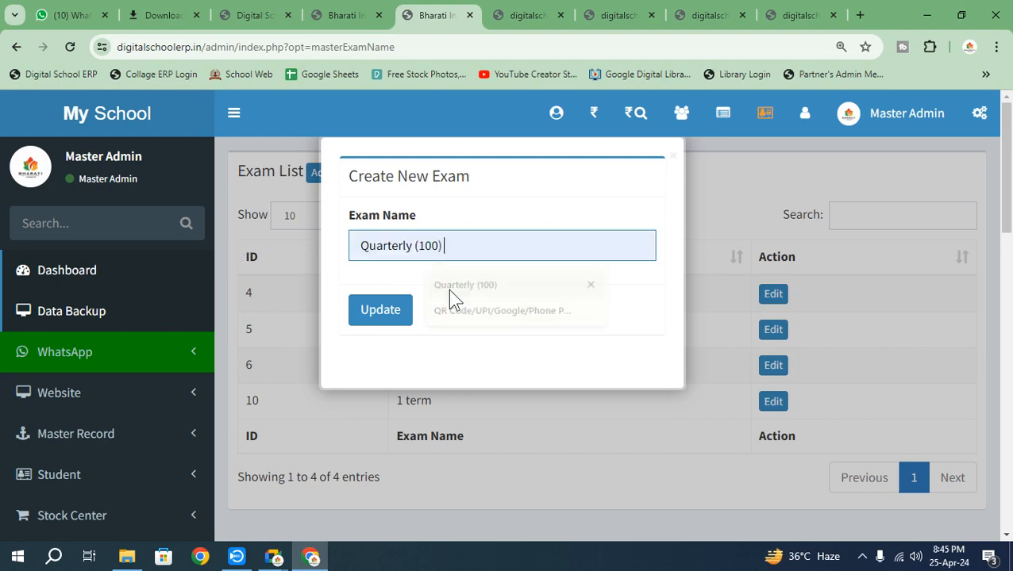
left_click(384, 321)
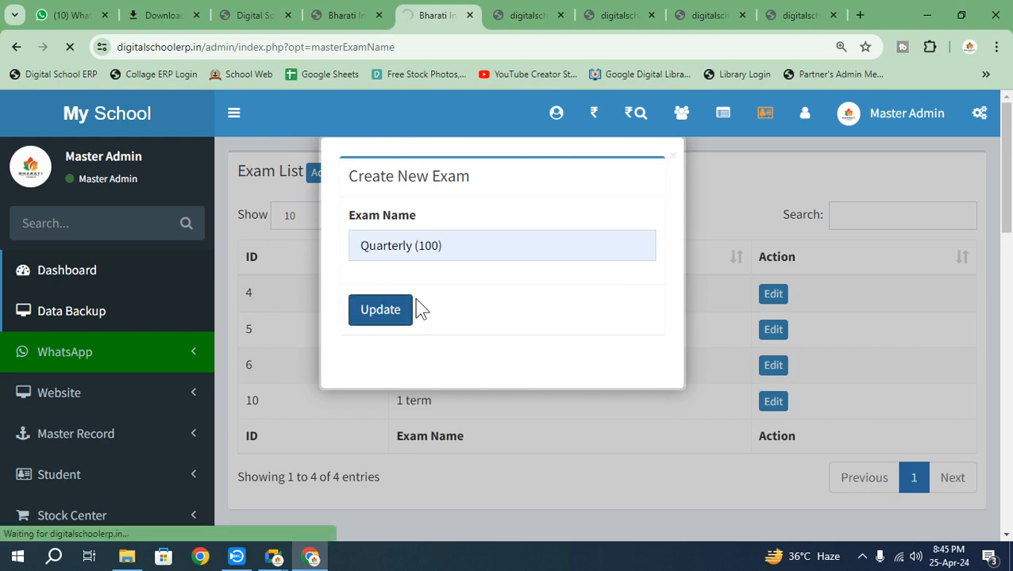
scroll(457, 310, "down", 2)
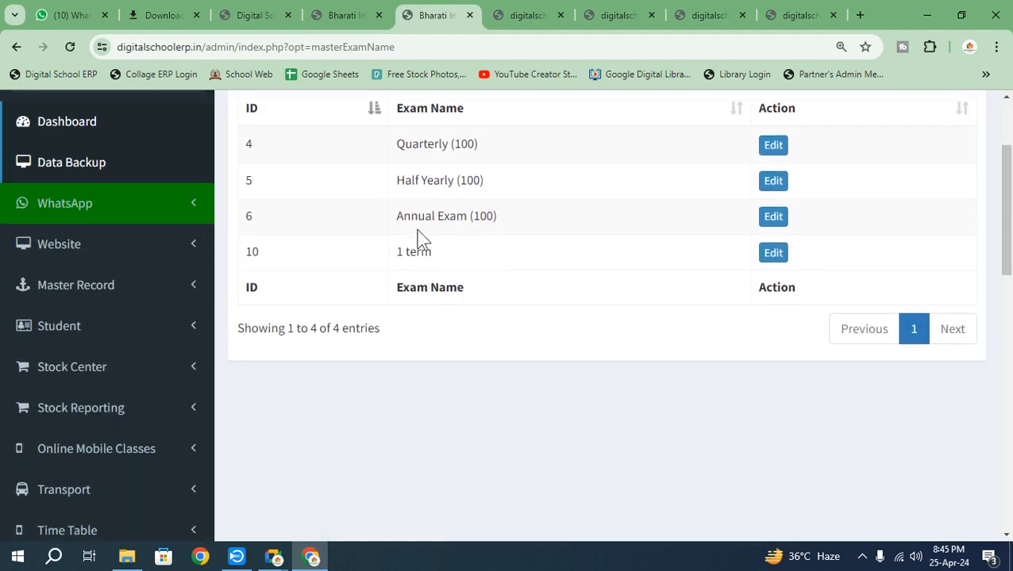
left_click_drag(395, 149, 485, 147)
left_click(400, 187)
key("alt+Left")
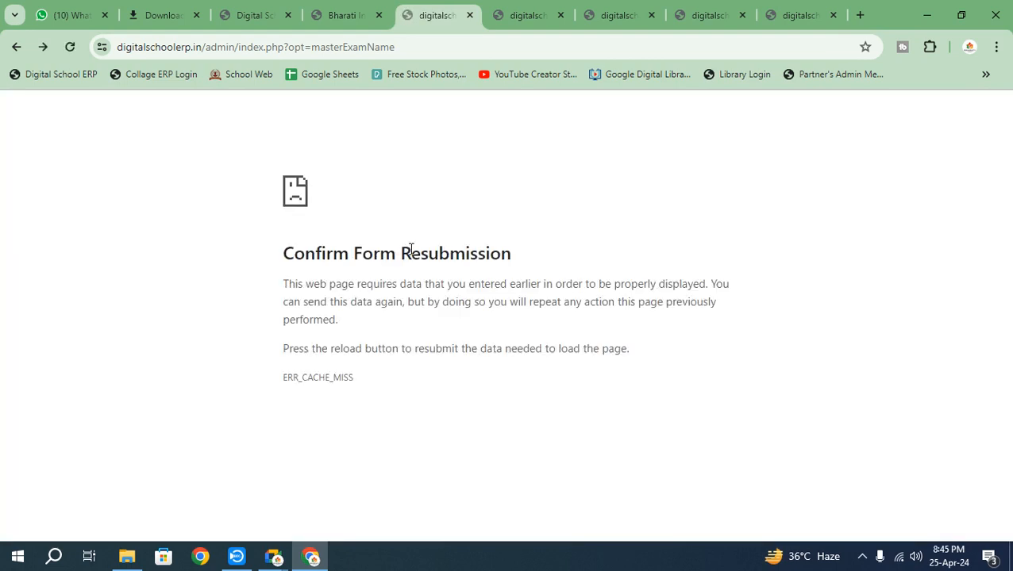
left_click(70, 48)
left_click(538, 173)
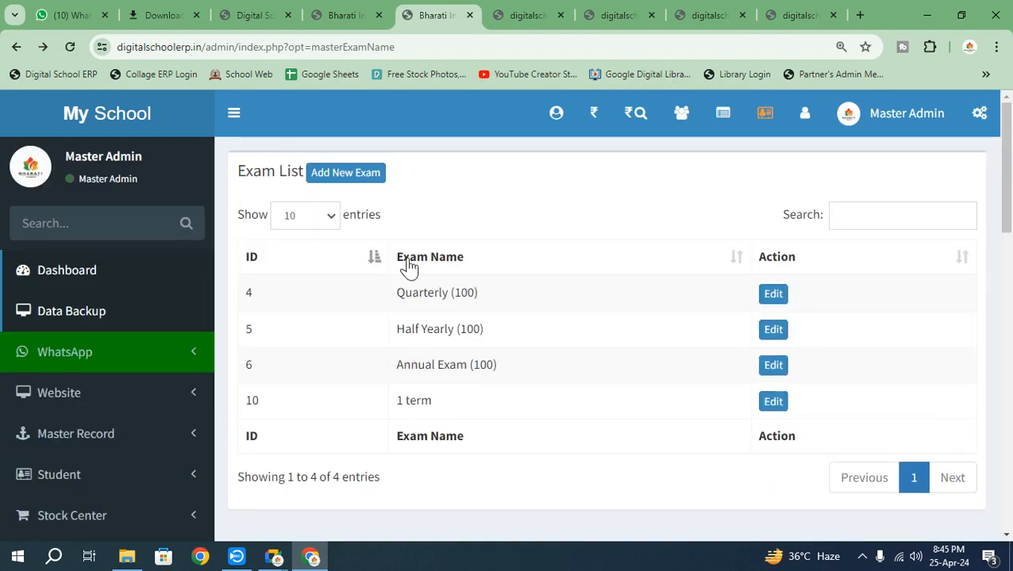
Open the Marking System of the Exam Result System and choose class 1st
scroll(482, 293, "down", 1)
scroll(436, 270, "down", 6)
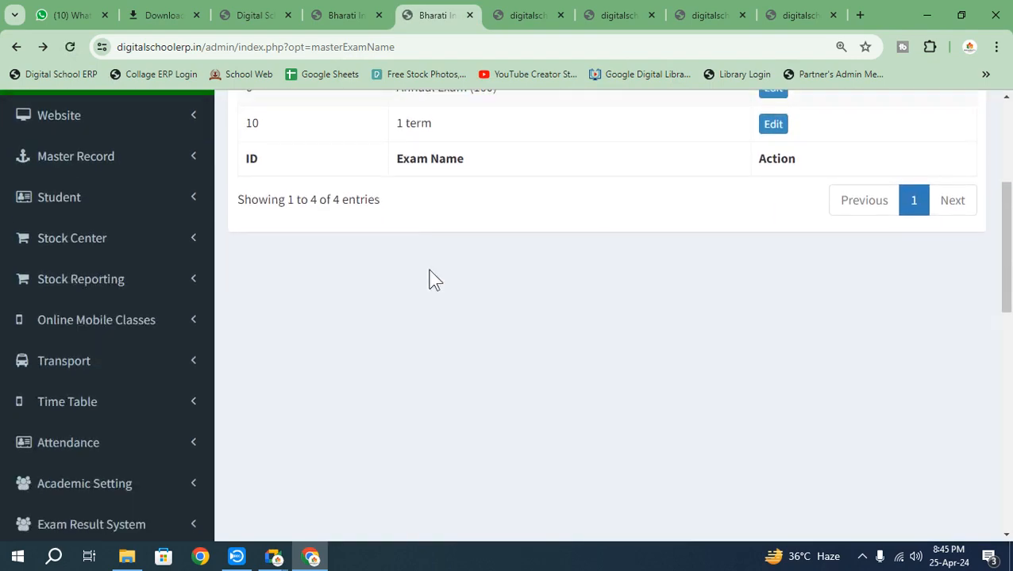
left_click(104, 213)
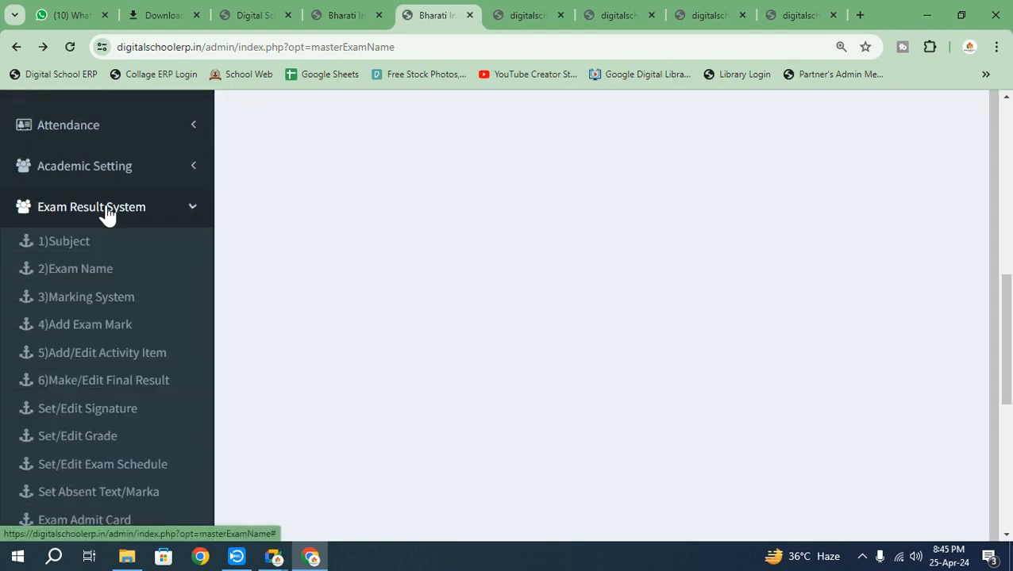
left_click(86, 302)
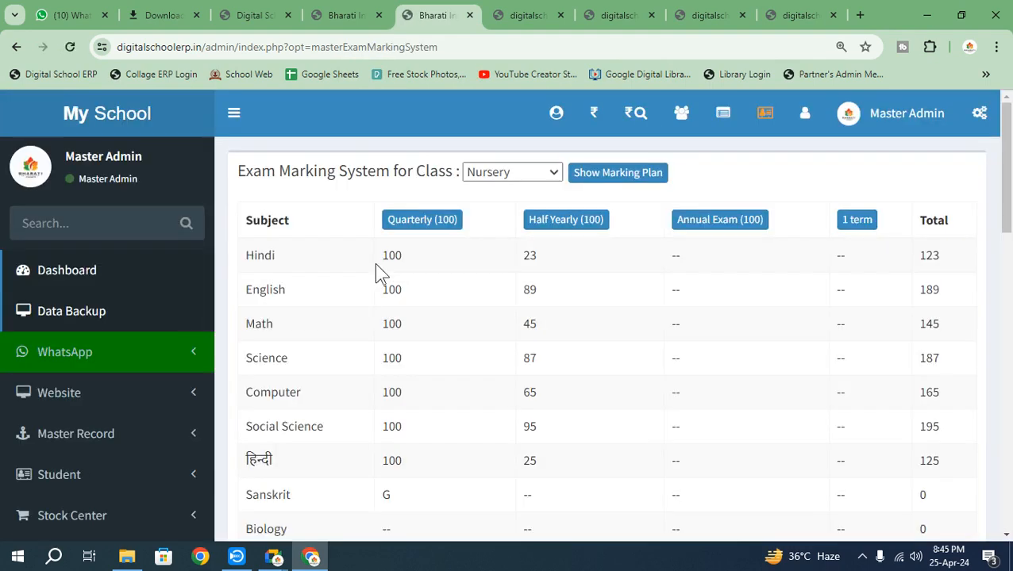
left_click(497, 176)
left_click(488, 227)
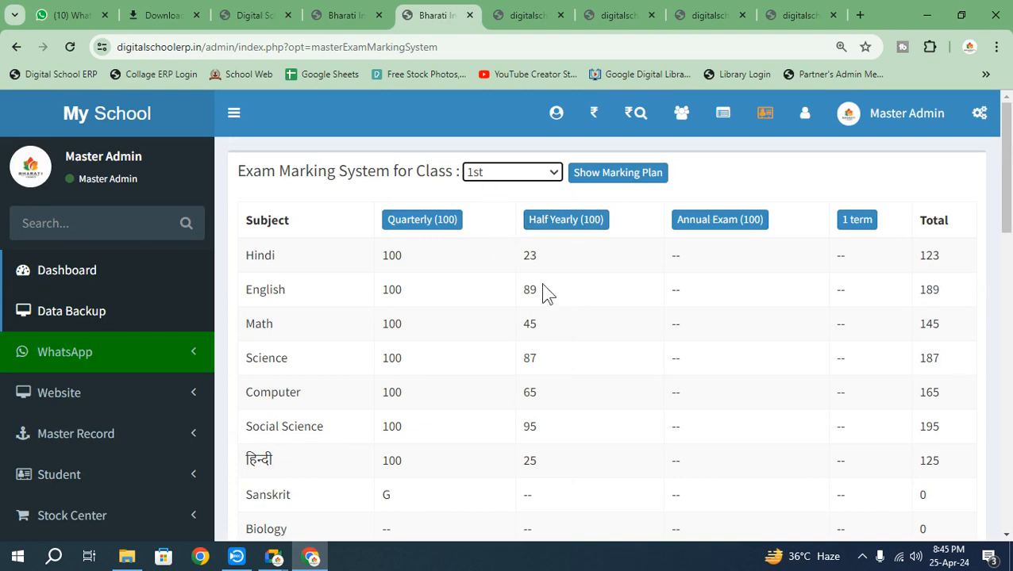
Set the Nursery maximum marks for the Quarterly (100) exam to 100 in Sanskrit, Biology and It, save, and review the marking table
left_click(417, 237)
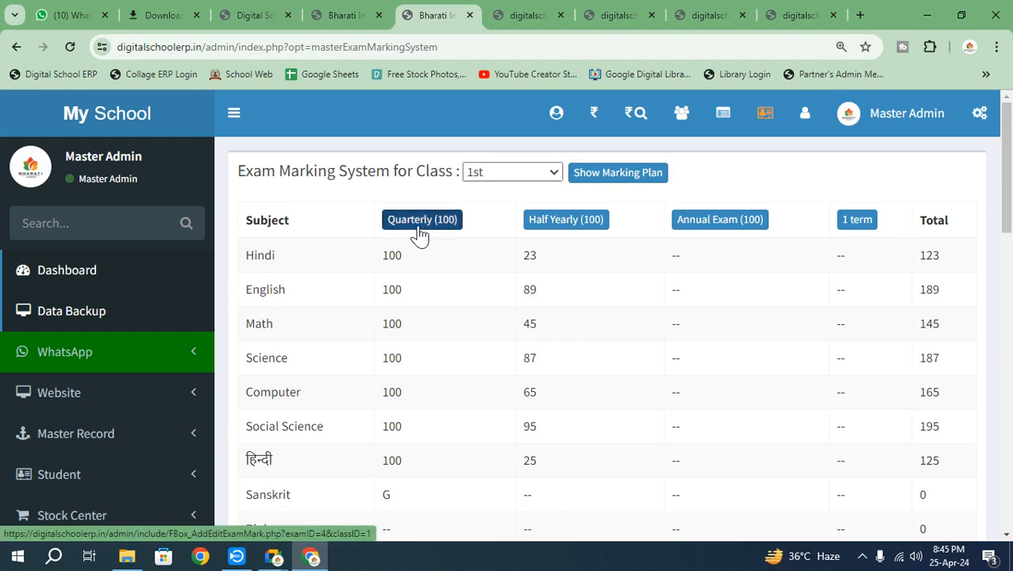
scroll(458, 302, "down", 2)
left_click(324, 290)
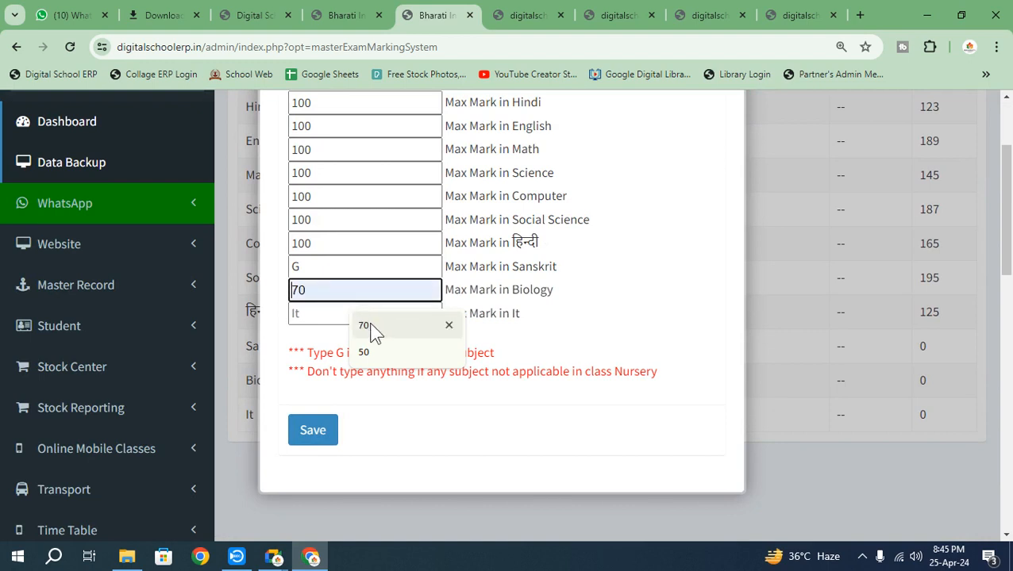
double_click(317, 271)
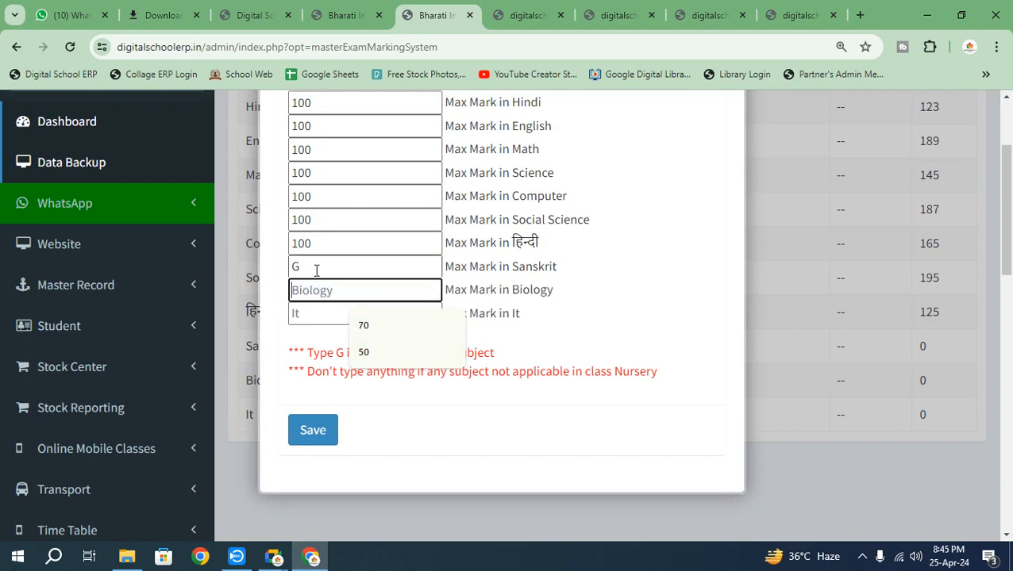
key("BackSpace")
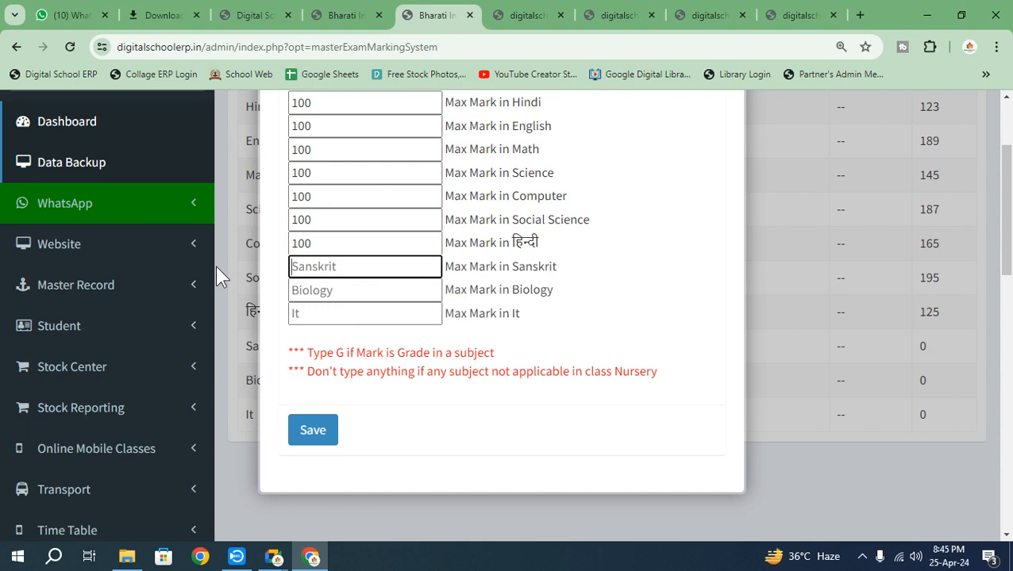
type("100")
left_click(325, 291)
type("100")
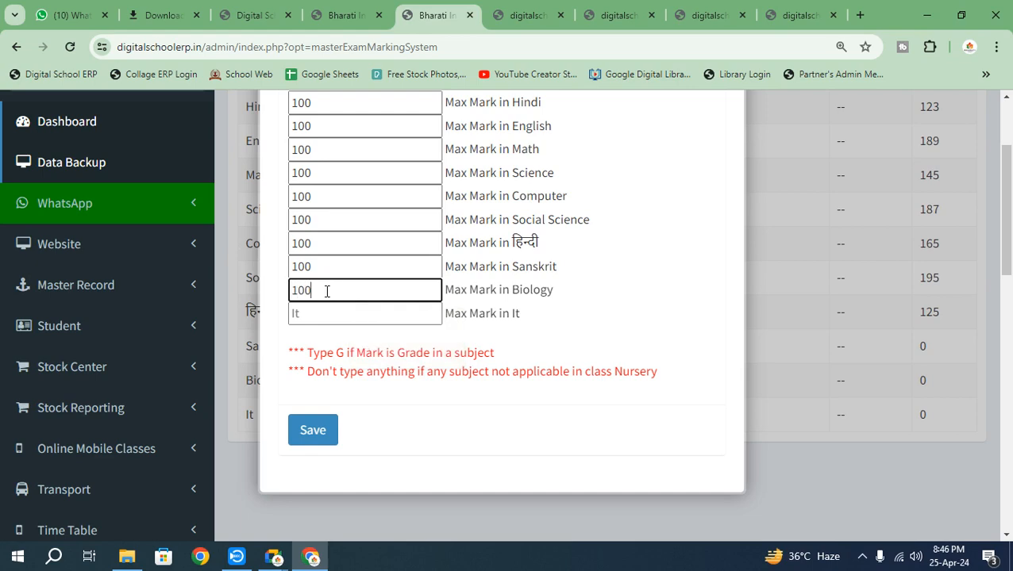
left_click(341, 314)
type("100")
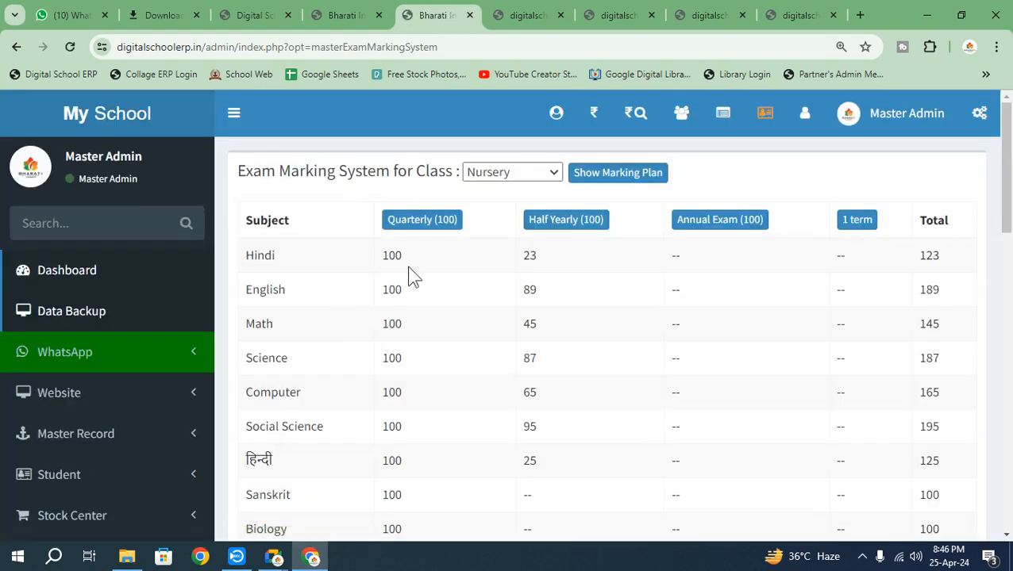
scroll(456, 285, "down", 3)
scroll(469, 270, "up", 3)
scroll(464, 244, "down", 4)
scroll(442, 180, "up", 3)
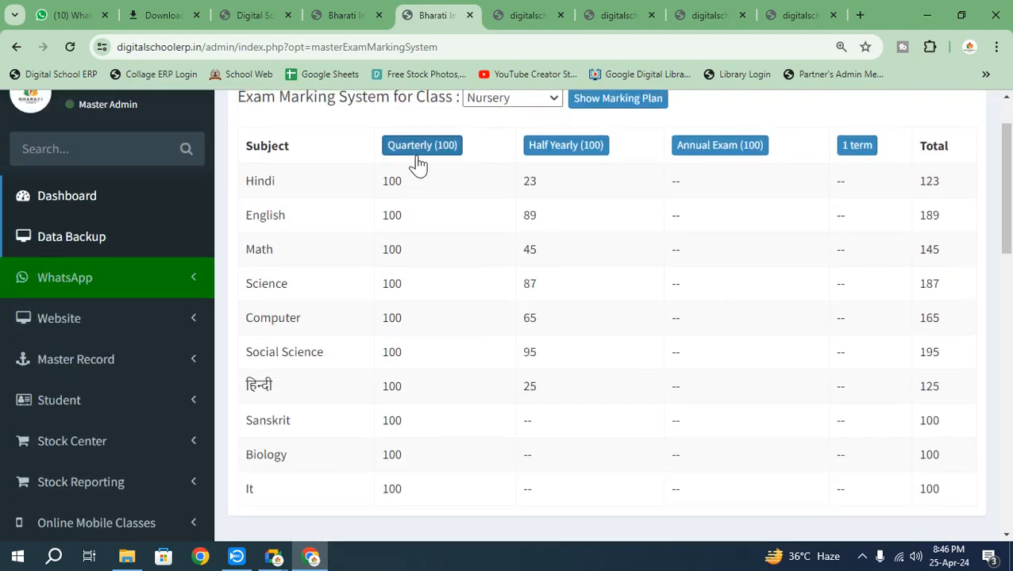
Show the exam marking plan for class 1st and check its subject marks
left_click(506, 103)
left_click(487, 157)
left_click(607, 104)
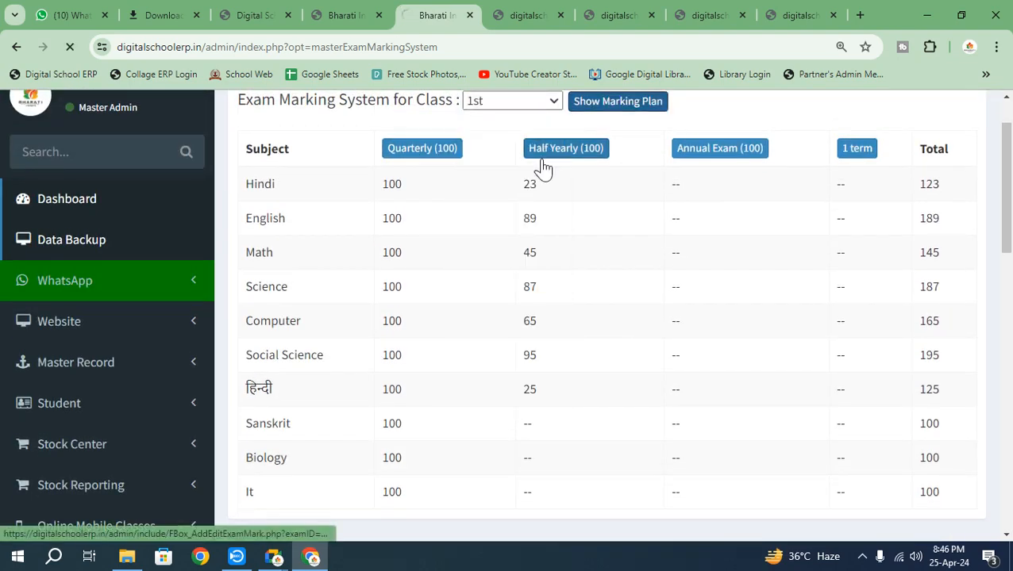
scroll(497, 312, "down", 3)
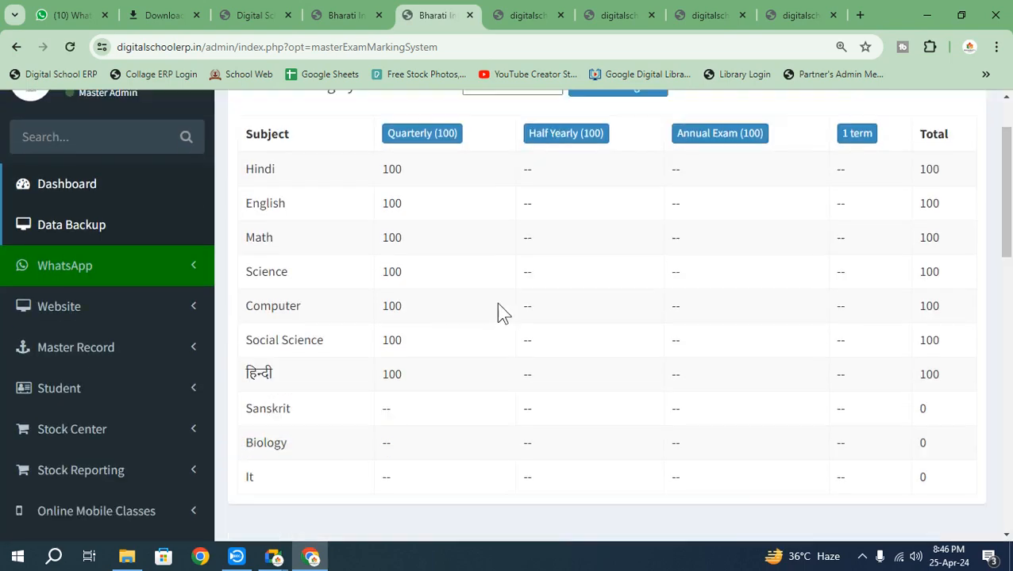
scroll(435, 262, "up", 3)
Set the class 1st maximum marks for the Quarterly (100) exam to 100 in Sanskrit, Biology and It, and save
left_click(428, 221)
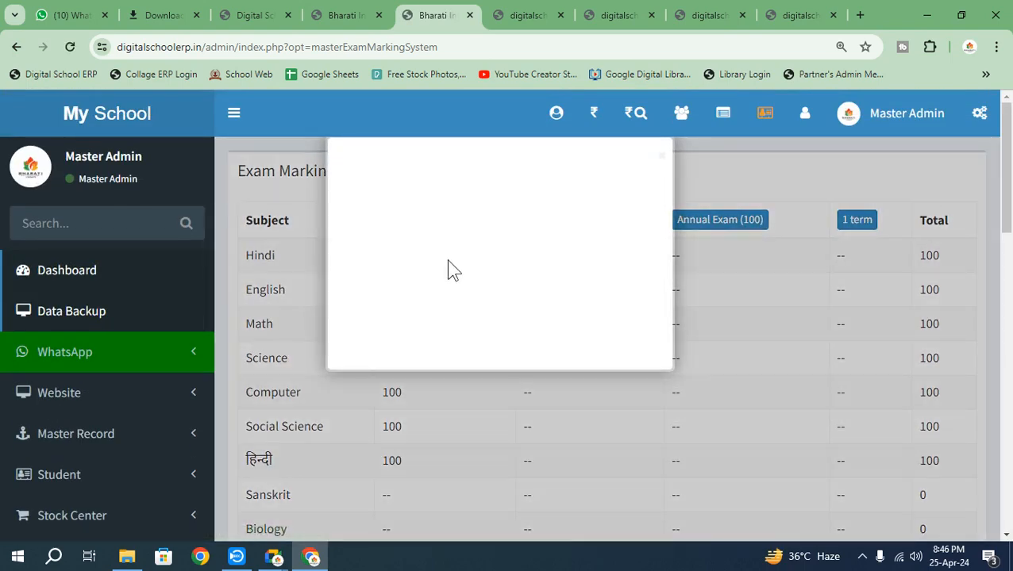
scroll(314, 312, "down", 2)
left_click(315, 266)
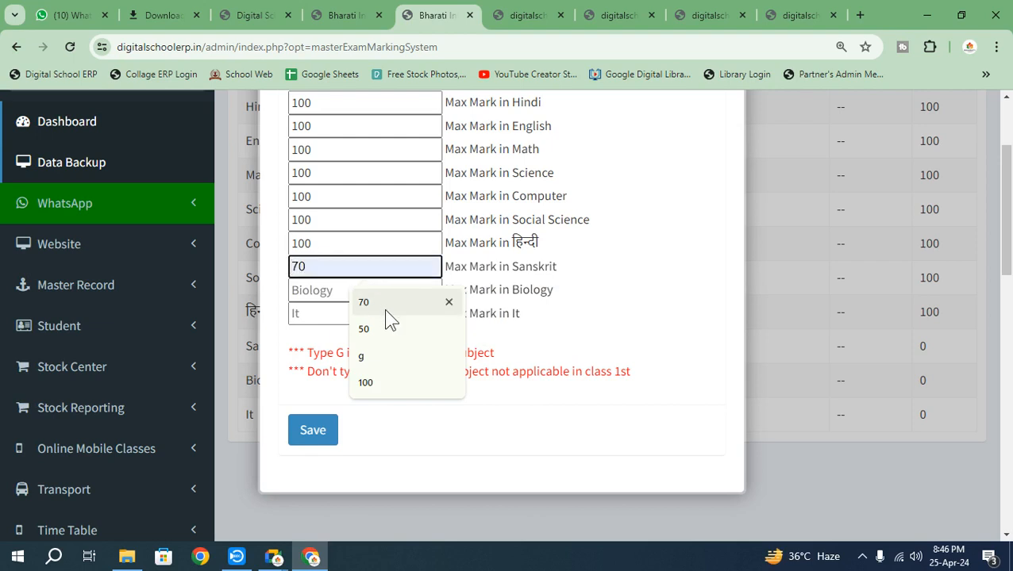
left_click(380, 382)
left_click(315, 286)
left_click(378, 378)
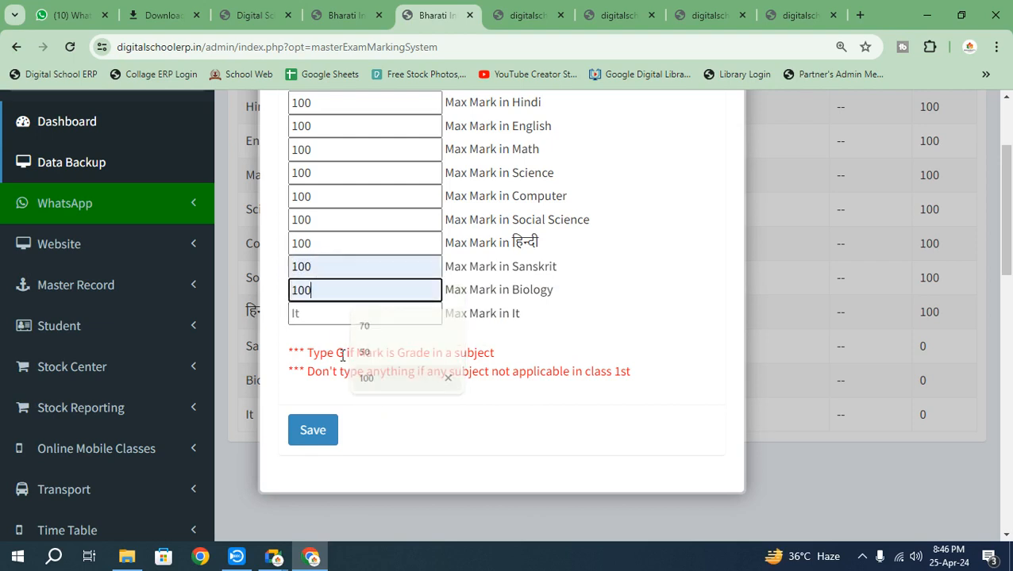
left_click(316, 317)
left_click(377, 349)
left_click(320, 429)
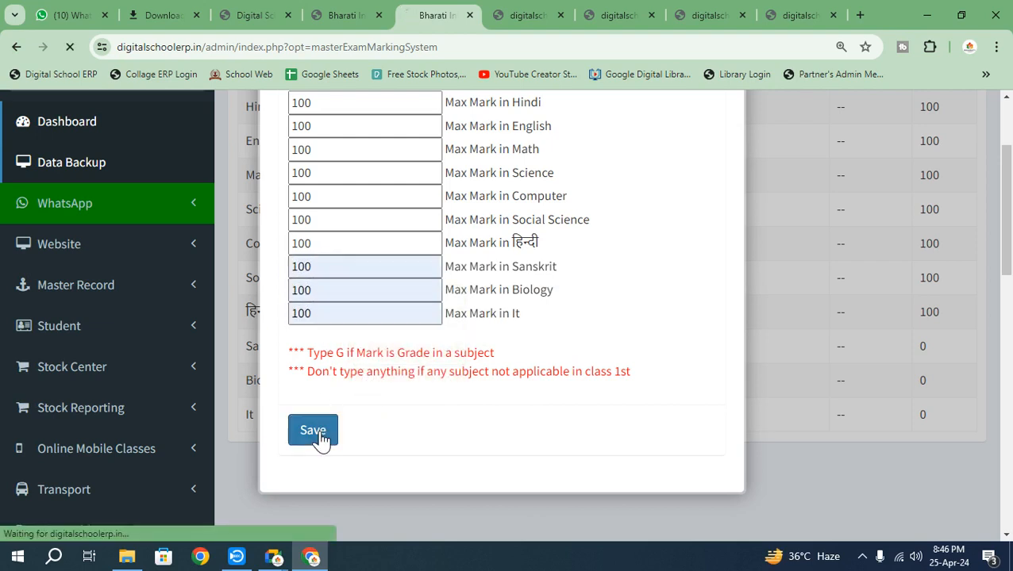
scroll(411, 276, "up", 3)
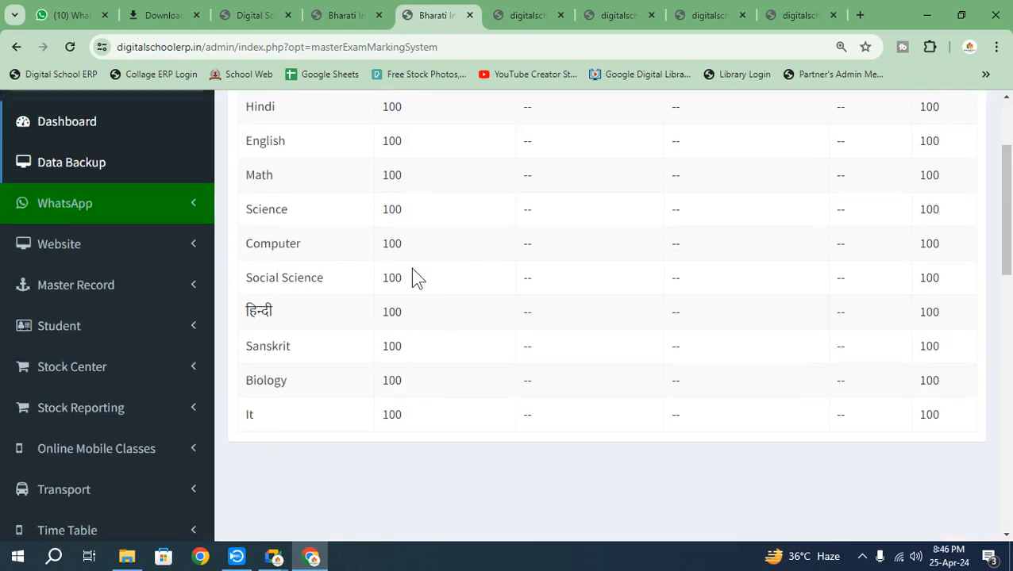
scroll(408, 291, "up", 2)
Open Add Exam Mark and show the Quarterly (100) mark sheet for class 1st, section A
scroll(410, 310, "down", 6)
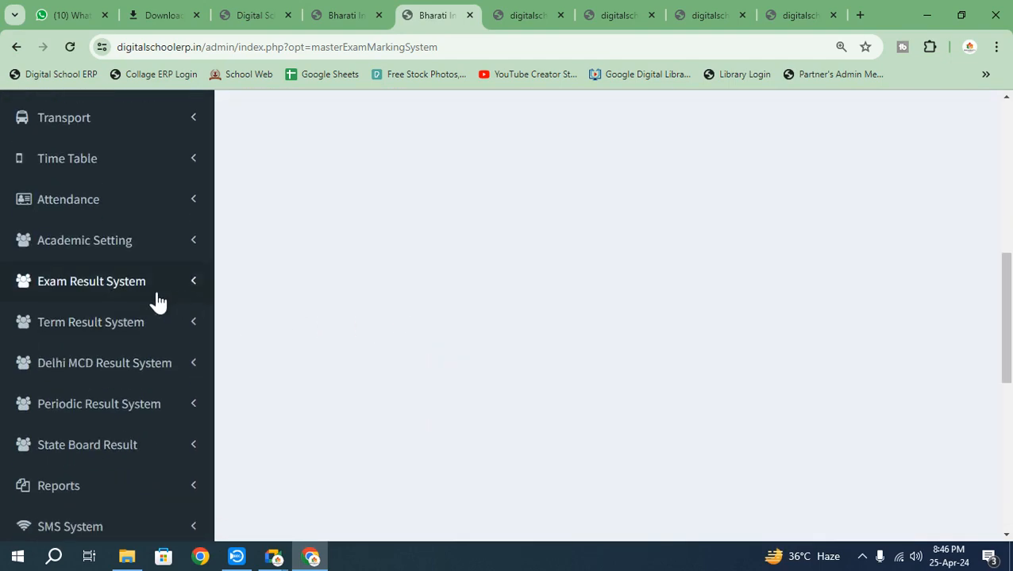
left_click(129, 286)
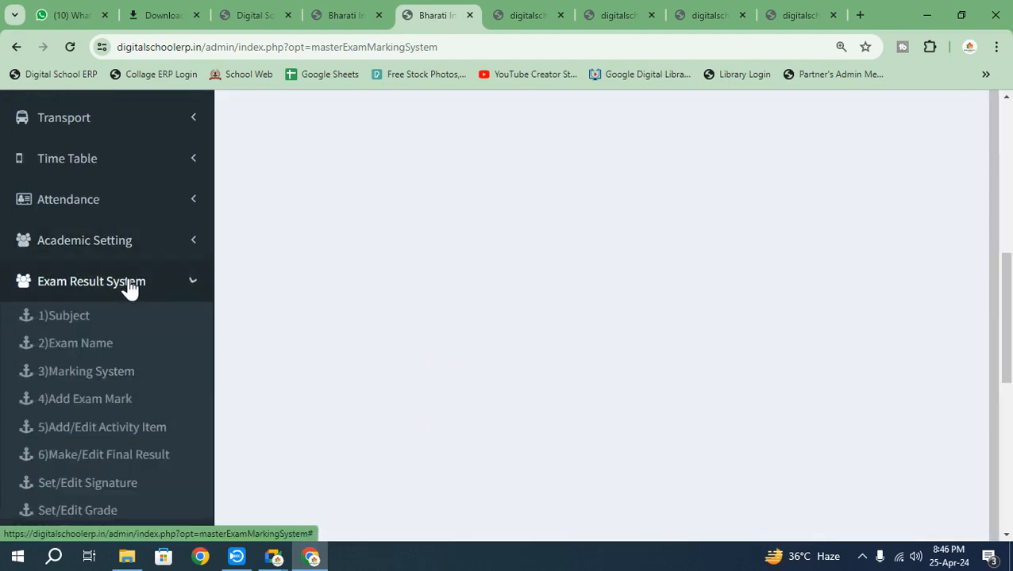
left_click(86, 399)
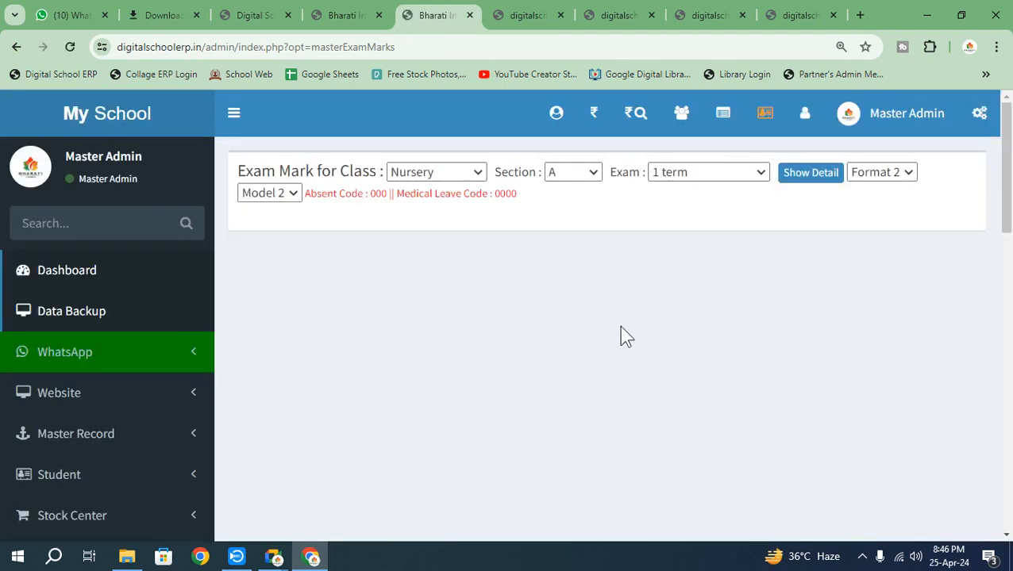
left_click(453, 176)
left_click(431, 229)
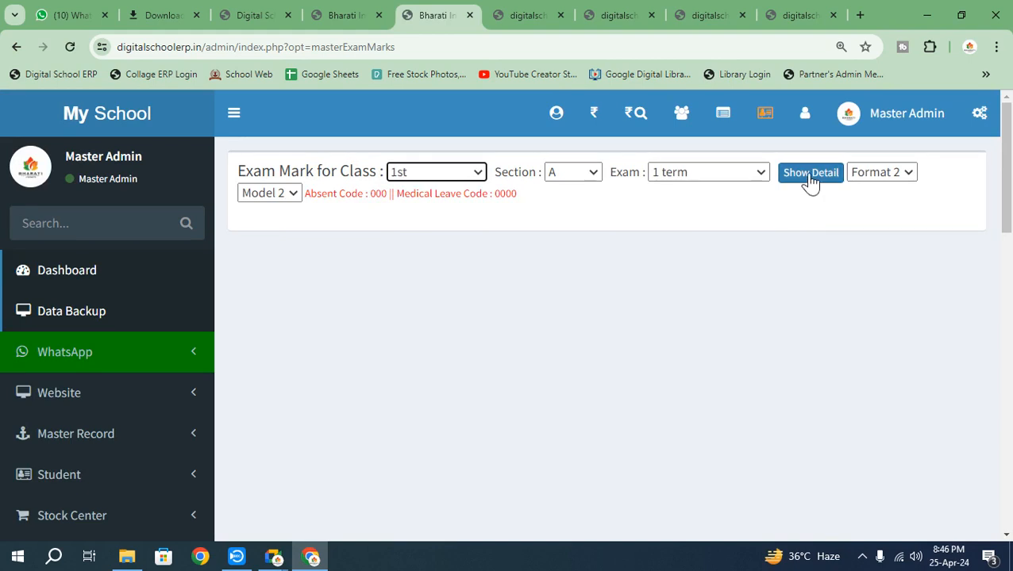
left_click(809, 174)
left_click(720, 179)
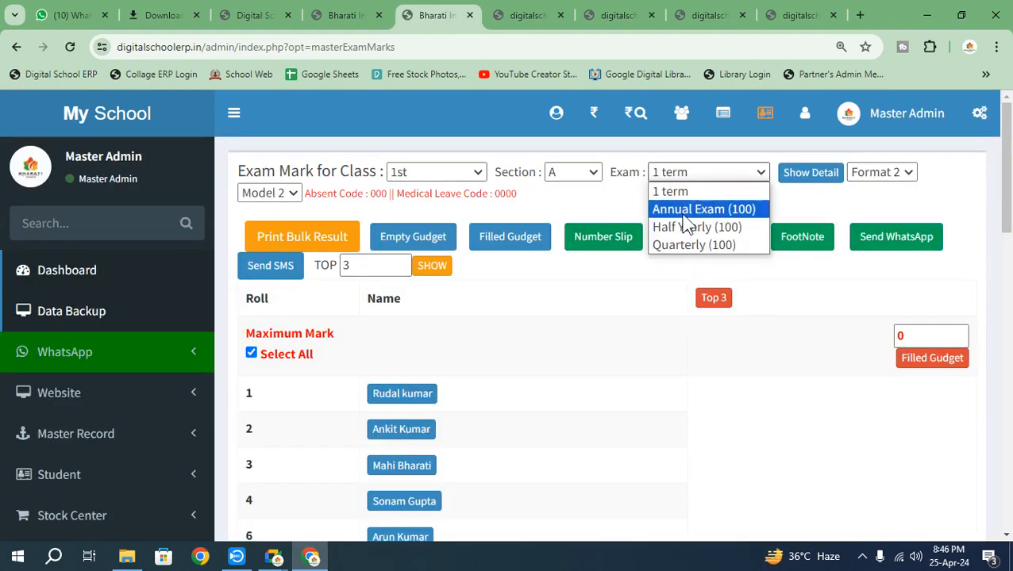
left_click(694, 245)
left_click(810, 172)
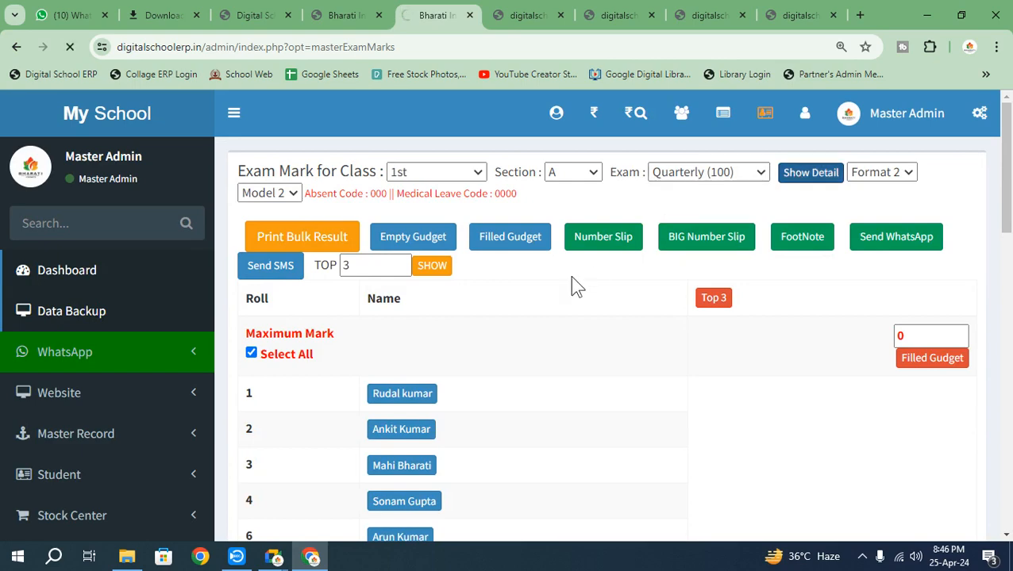
For the roll 9 student, enter marks of 80 in Hindi, 75 in Computer, 86 in Science, 85 in English and 75 in Social Science
scroll(516, 344, "down", 2)
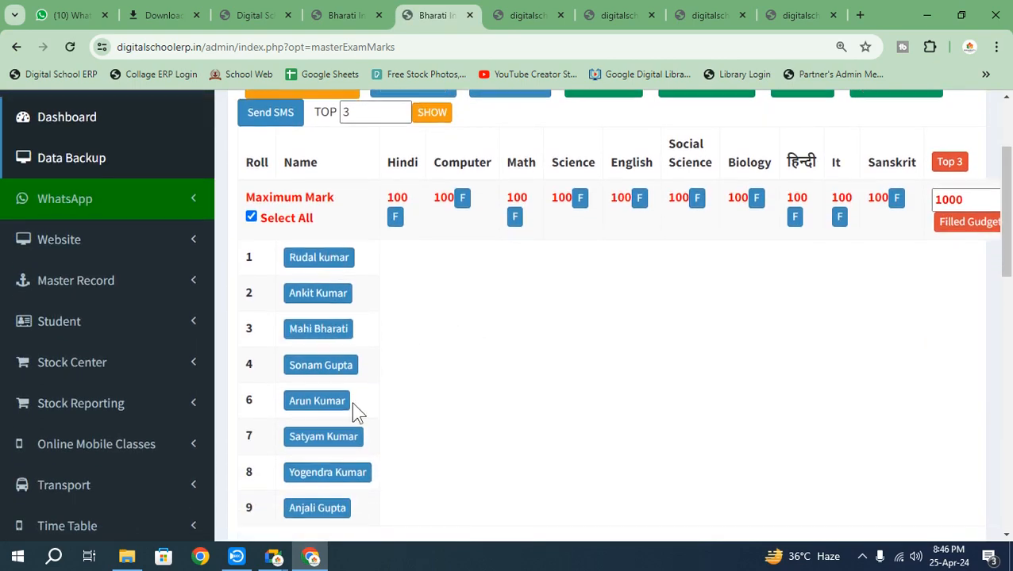
scroll(351, 401, "down", 3)
scroll(425, 278, "up", 3)
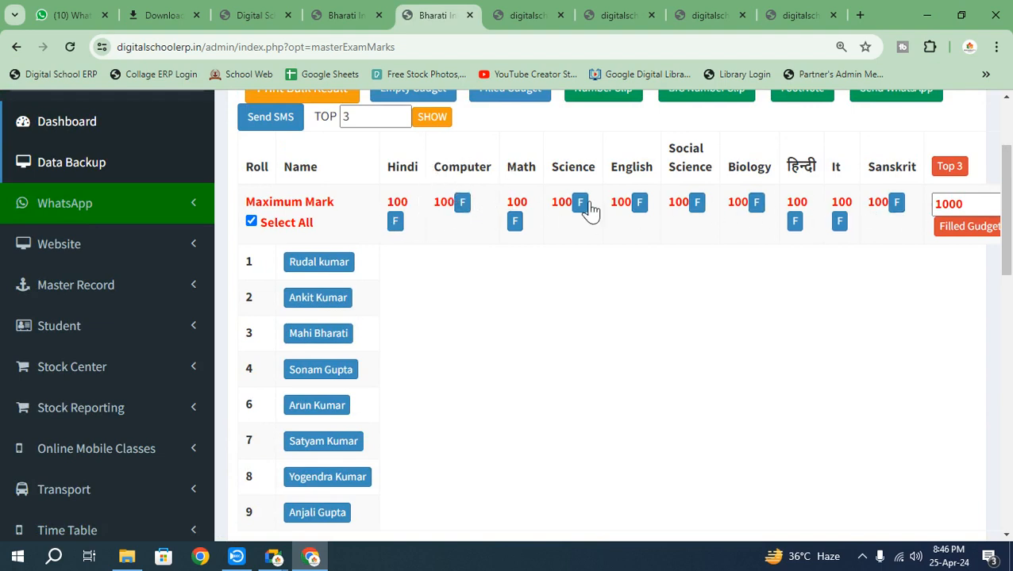
scroll(448, 293, "down", 3)
left_click(317, 290)
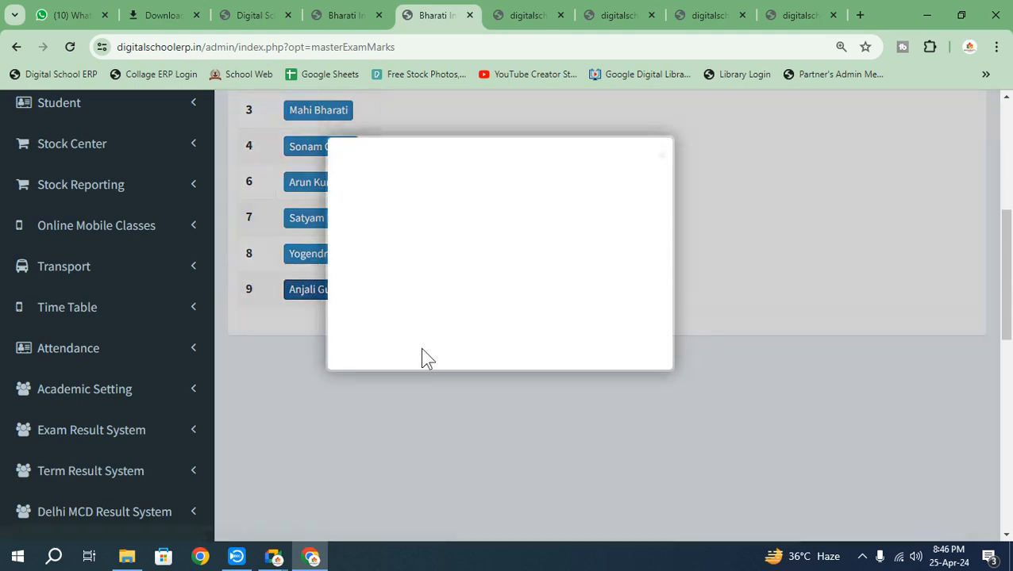
scroll(432, 355, "down", 3)
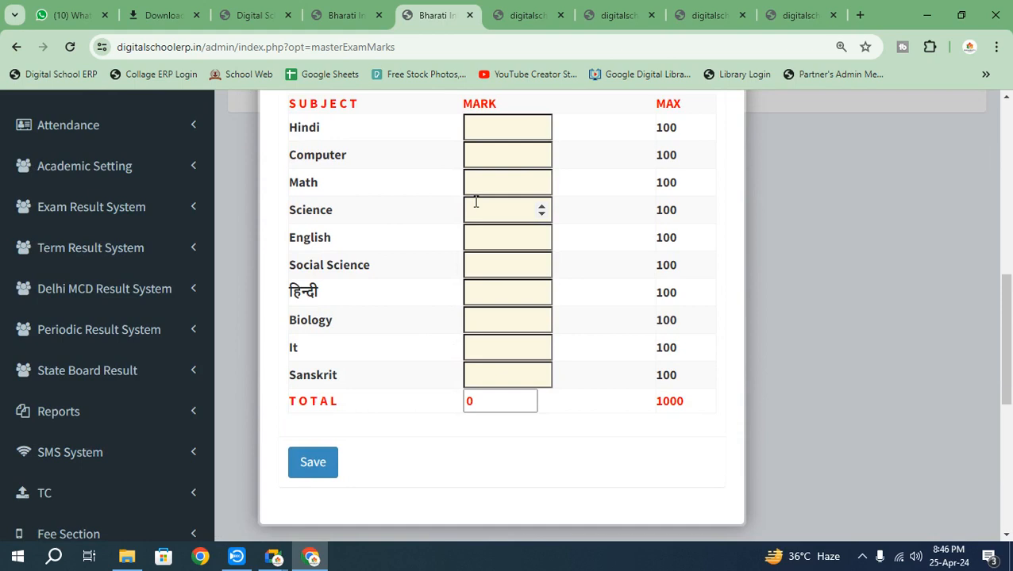
left_click(471, 128)
left_click(497, 150)
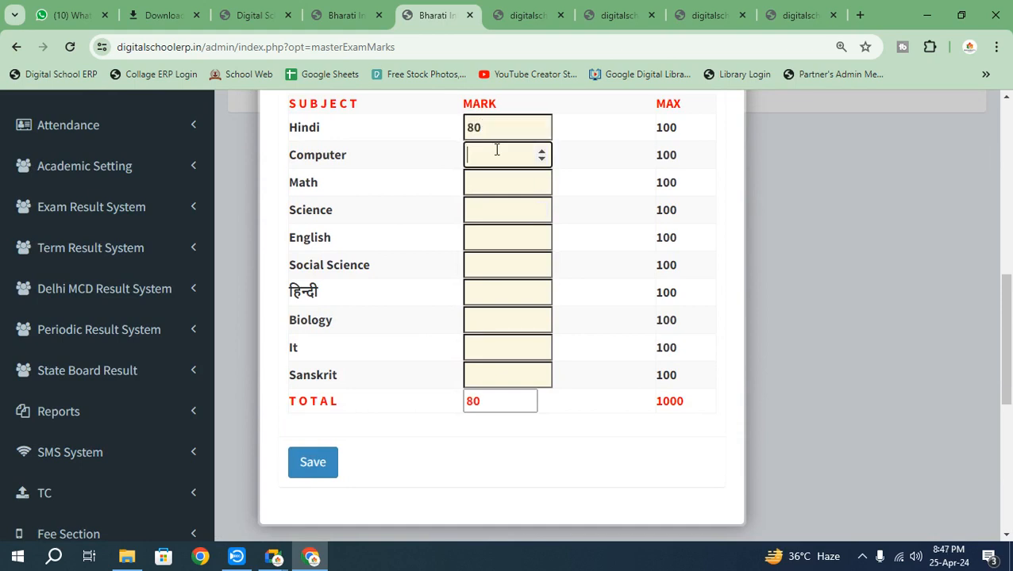
left_click(500, 204)
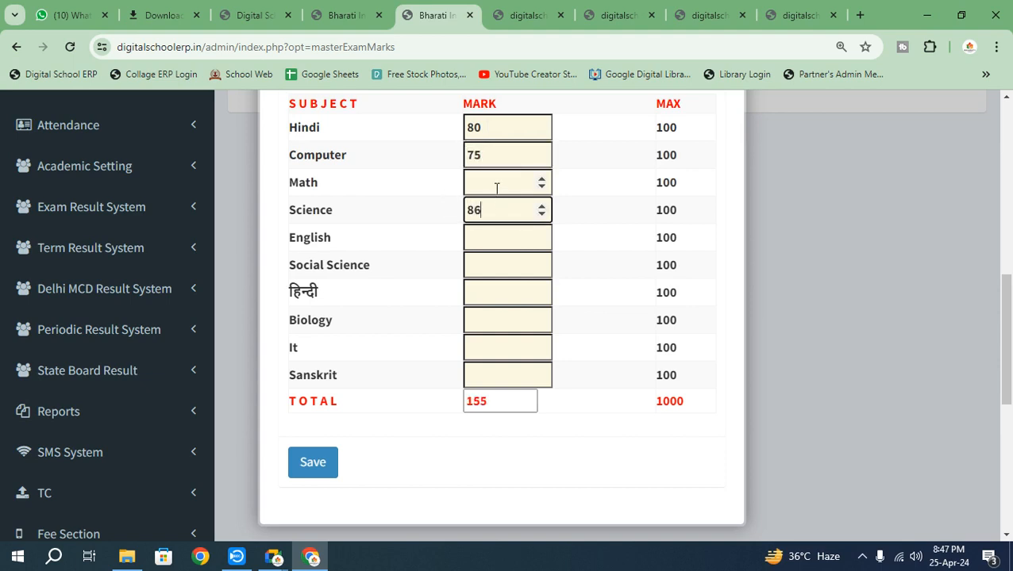
left_click(512, 237)
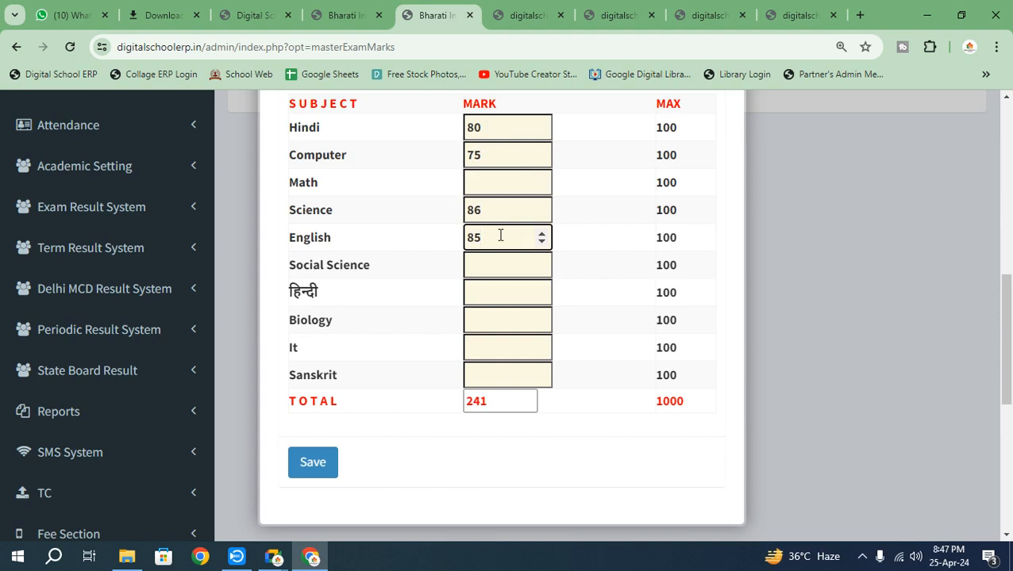
left_click(495, 270)
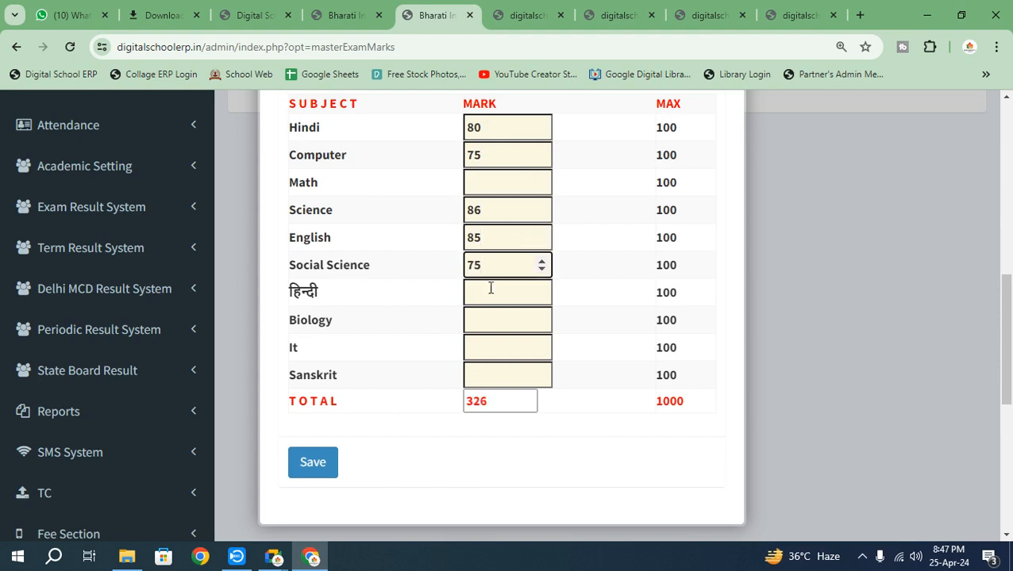
Enter marks of 55 in हिन्दी, 75 in Biology, 75 in It and 85 in Sanskrit, and save the student's marks
left_click(493, 293)
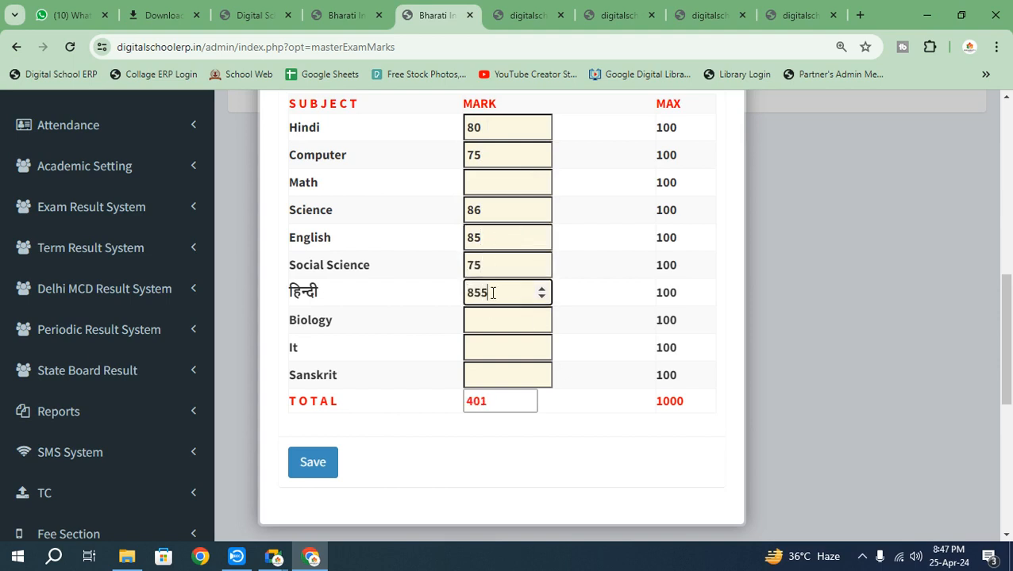
left_click(485, 318)
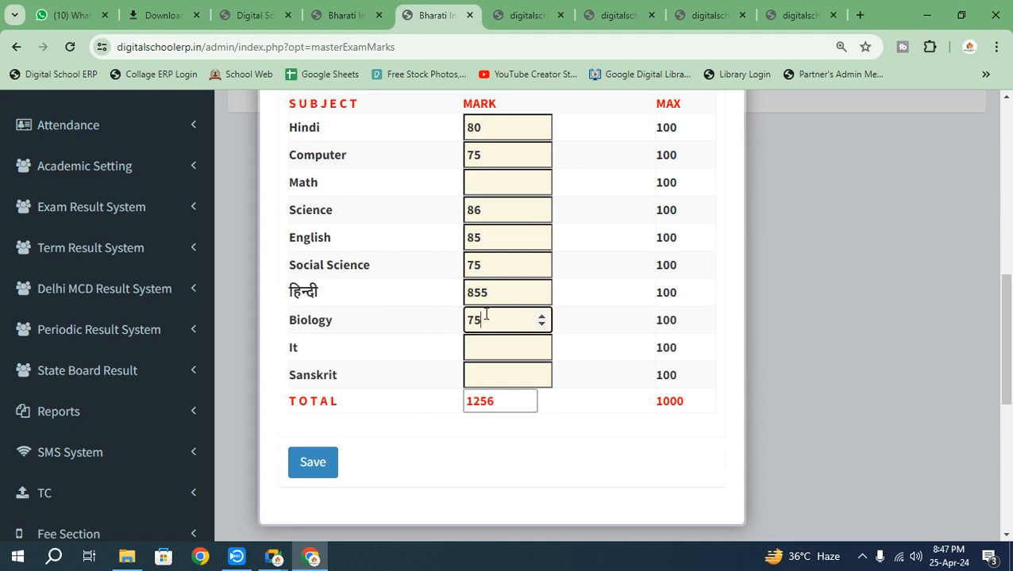
left_click(497, 349)
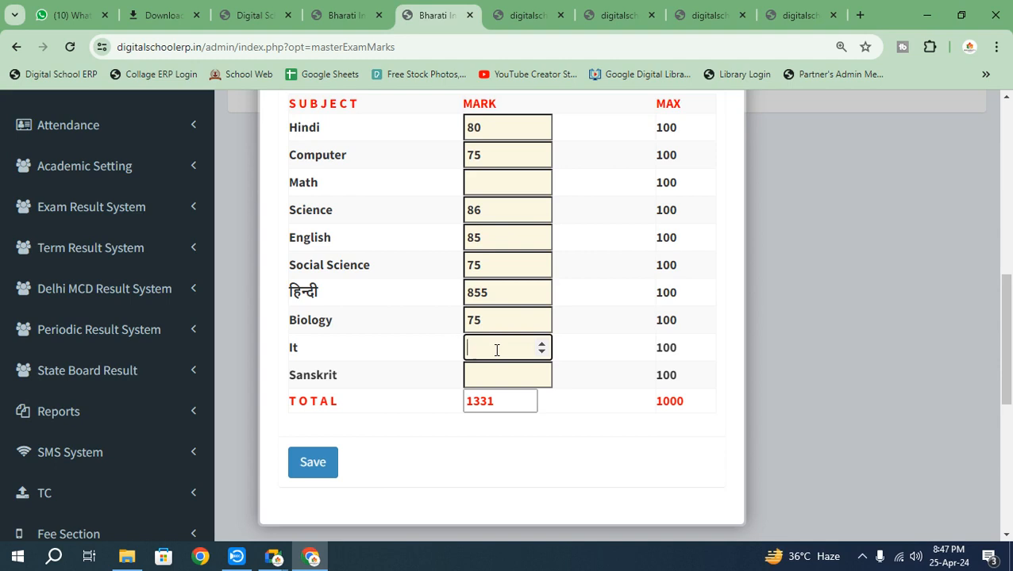
left_click(502, 370)
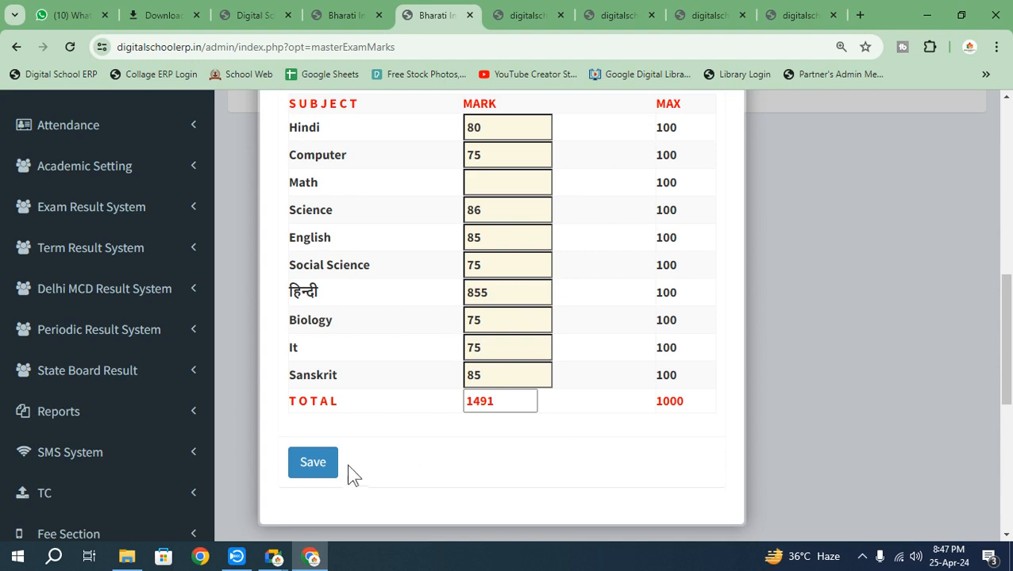
left_click(325, 468)
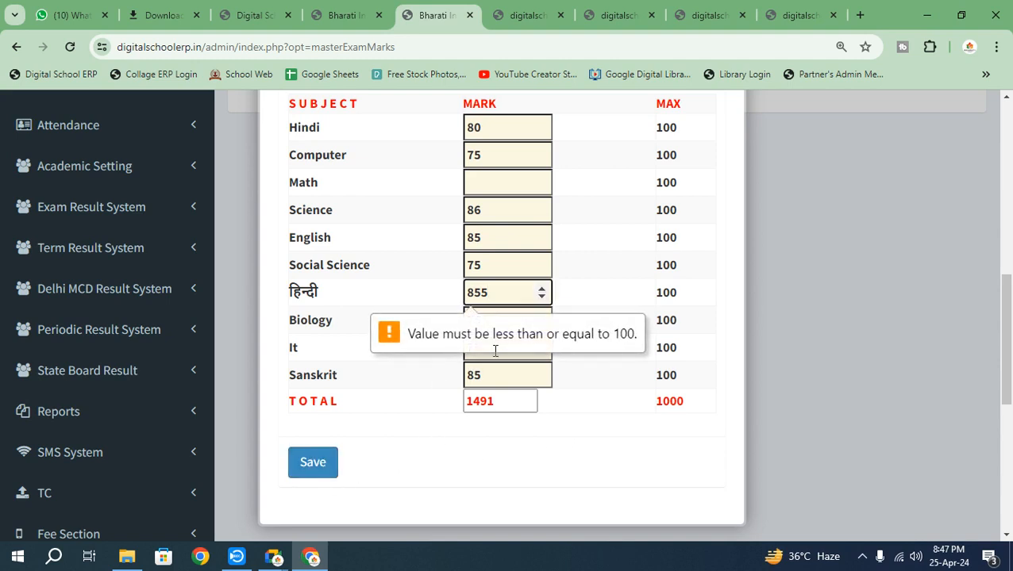
type("55")
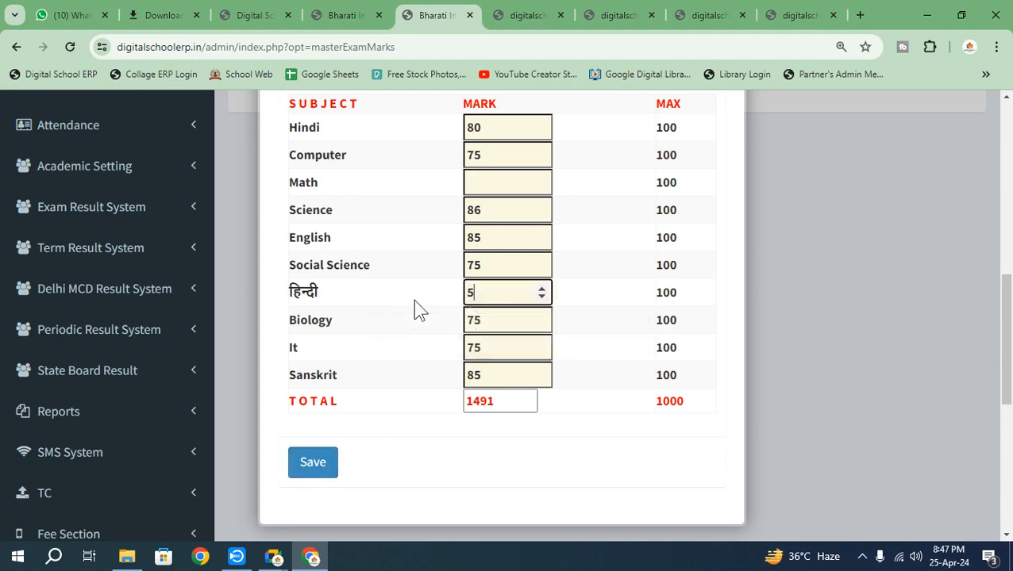
left_click(318, 464)
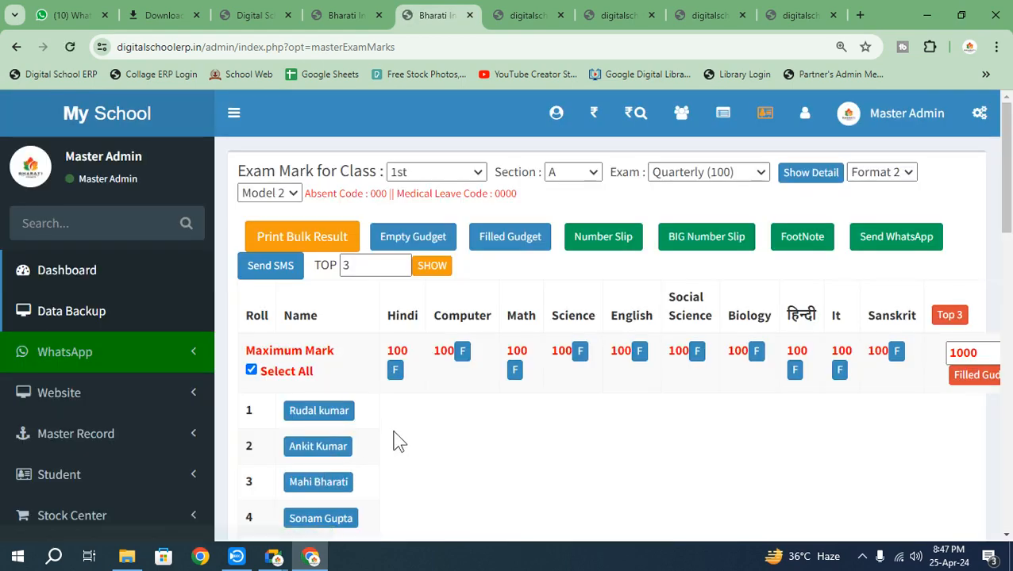
Open the roll 9 student's Quarterly (100) result card and check the subjects listed on it
scroll(677, 398, "down", 6)
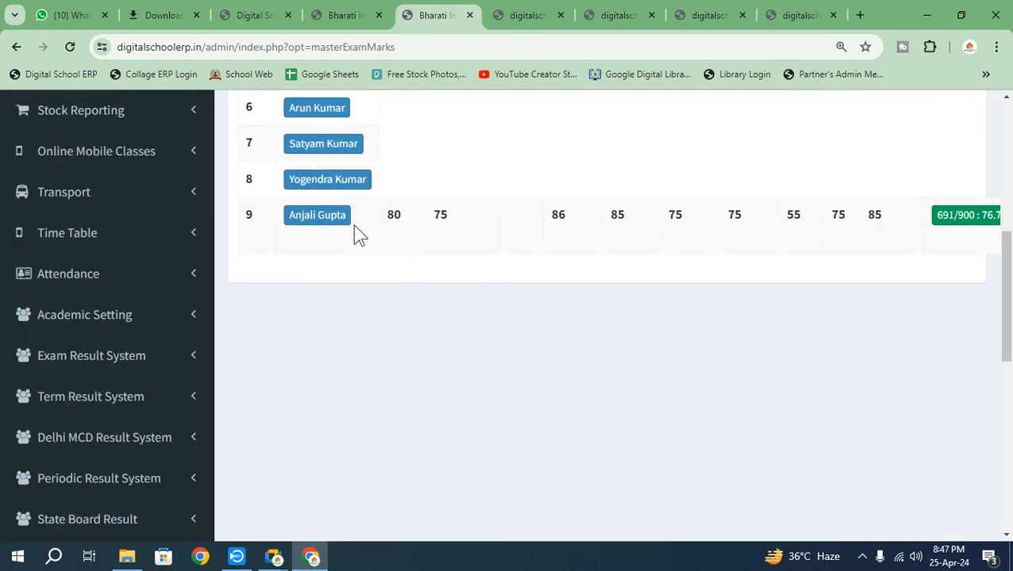
left_click(945, 217)
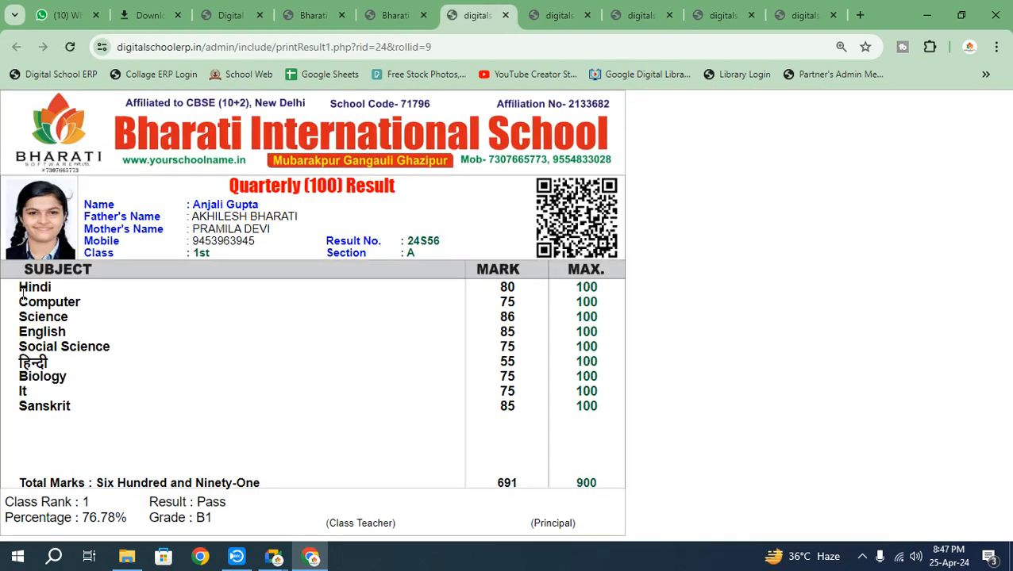
left_click_drag(23, 293, 57, 300)
left_click(36, 329)
left_click_drag(34, 404, 48, 416)
left_click(123, 402)
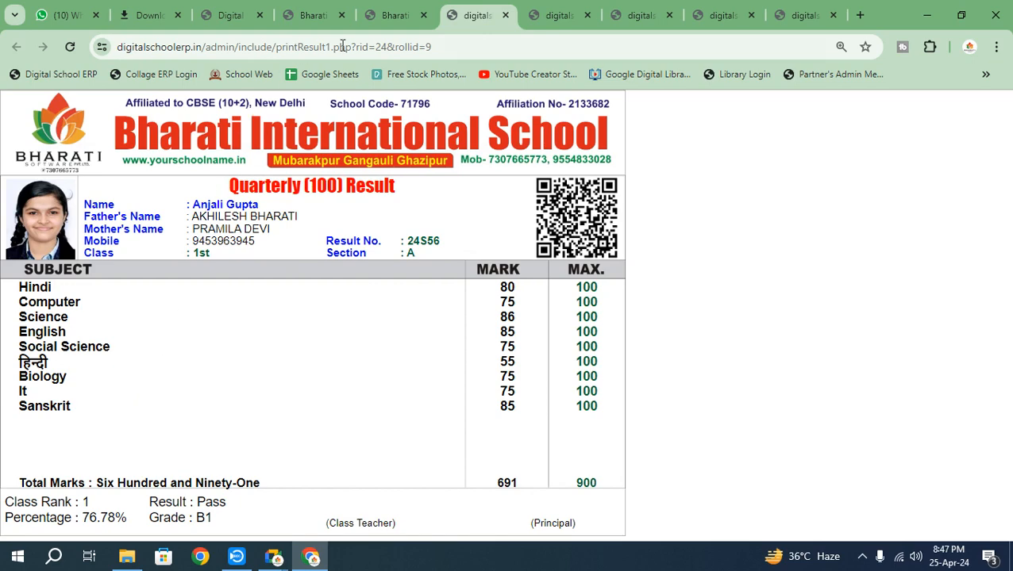
Return to the exam mark page, open the State Board Result's Exam Type page and list the State Board Result options again
left_click(395, 17)
scroll(339, 334, "down", 4)
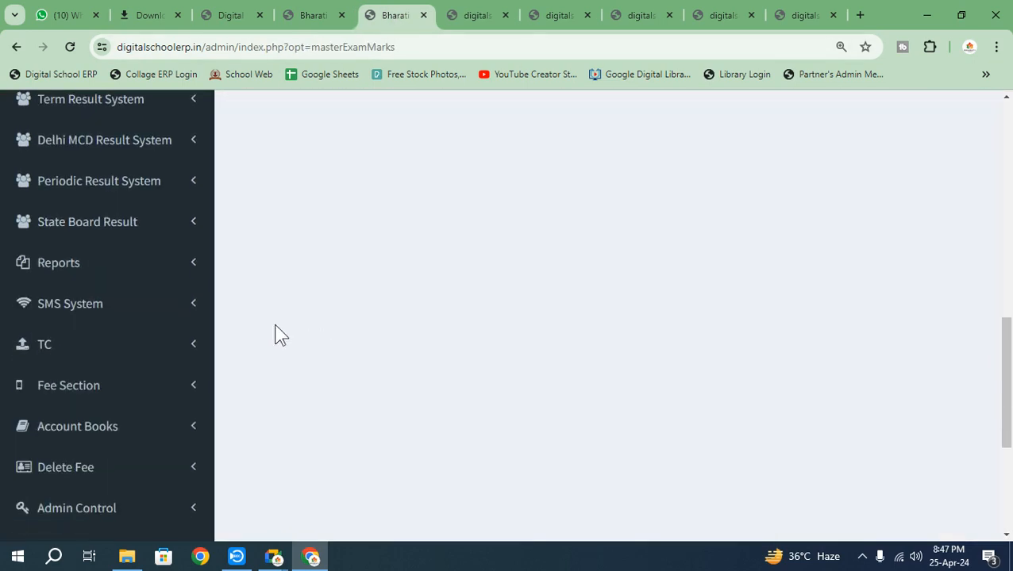
left_click(129, 230)
left_click(93, 264)
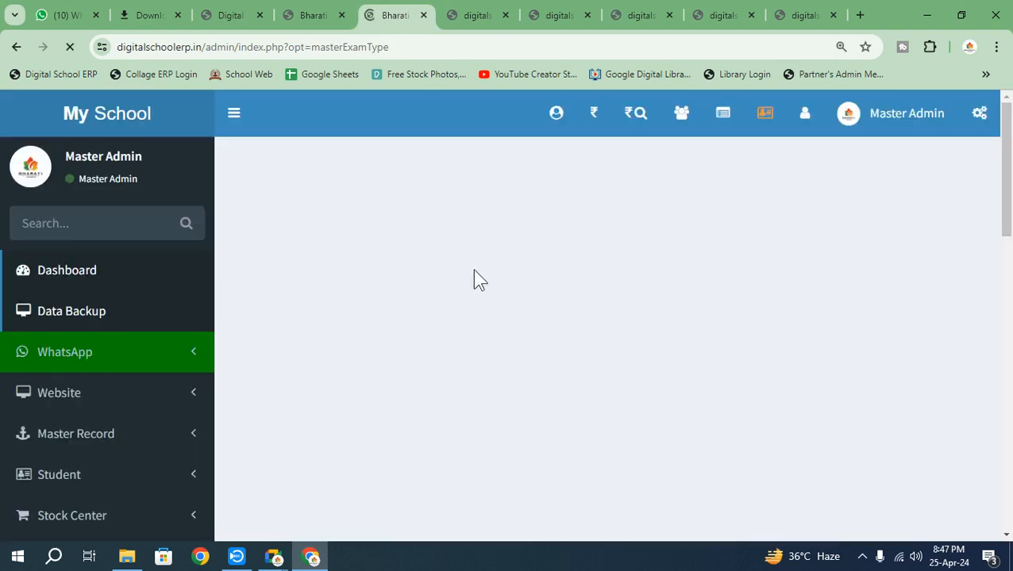
scroll(328, 305, "down", 7)
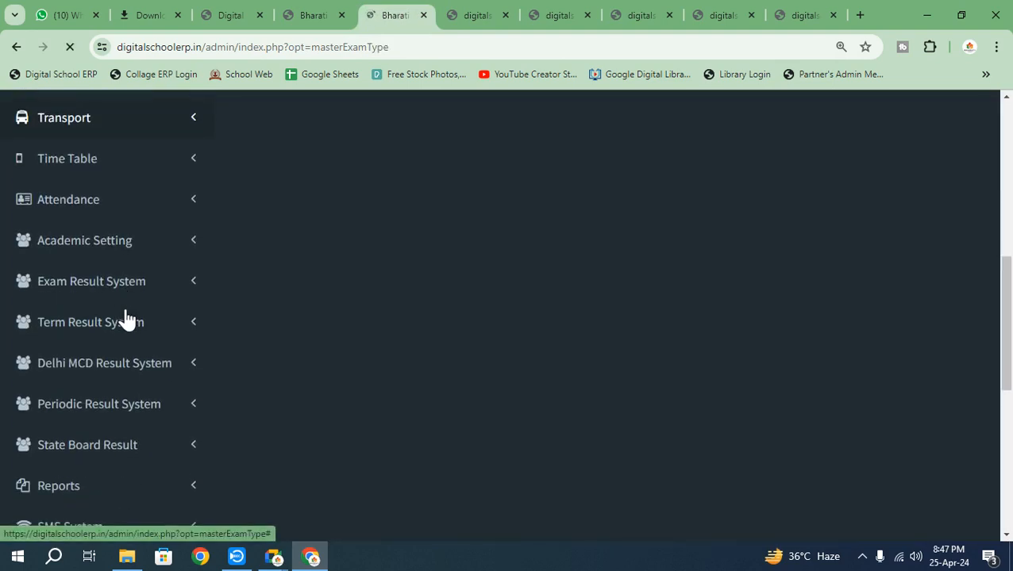
scroll(112, 309, "up", 1)
scroll(112, 321, "down", 1)
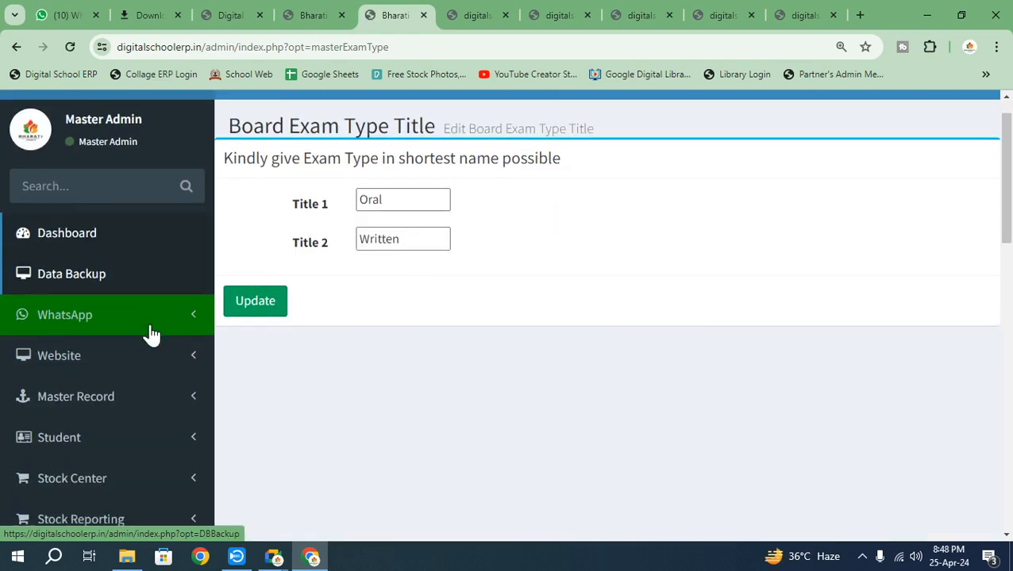
scroll(149, 334, "down", 8)
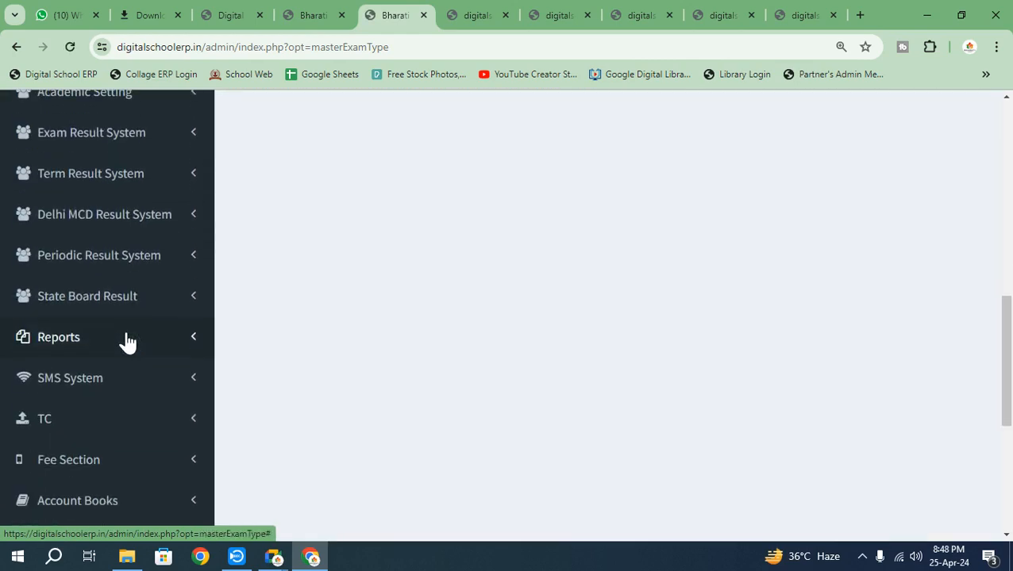
left_click(124, 294)
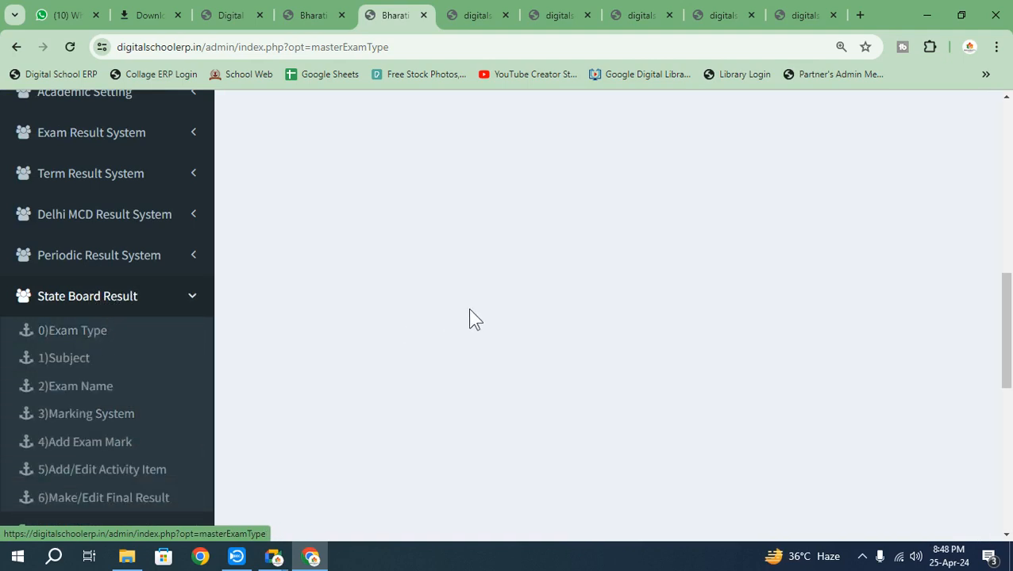
Examine the two board exam type titles, Oral and Written
scroll(455, 299, "up", 8)
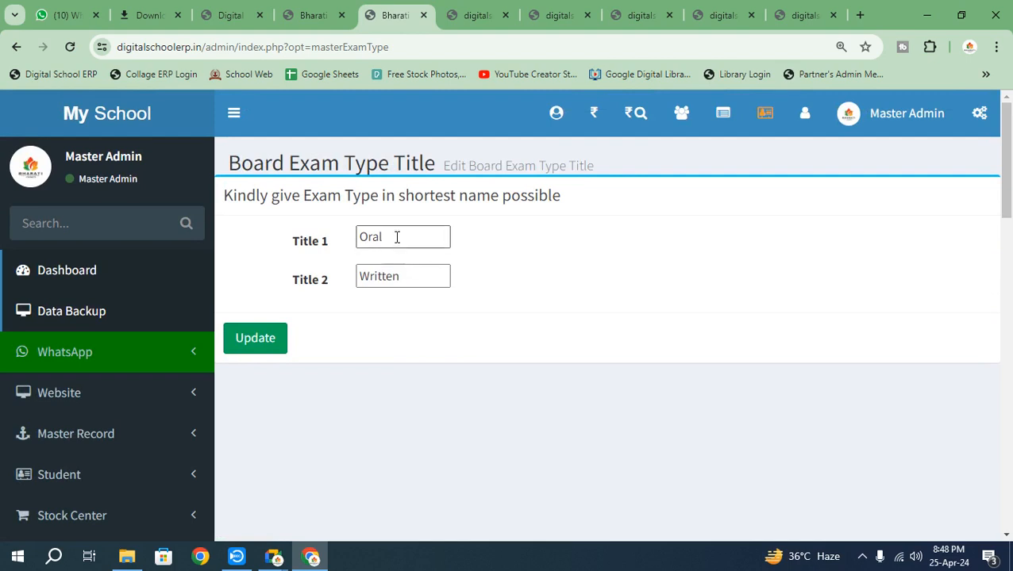
left_click_drag(395, 237, 334, 244)
left_click_drag(414, 280, 305, 242)
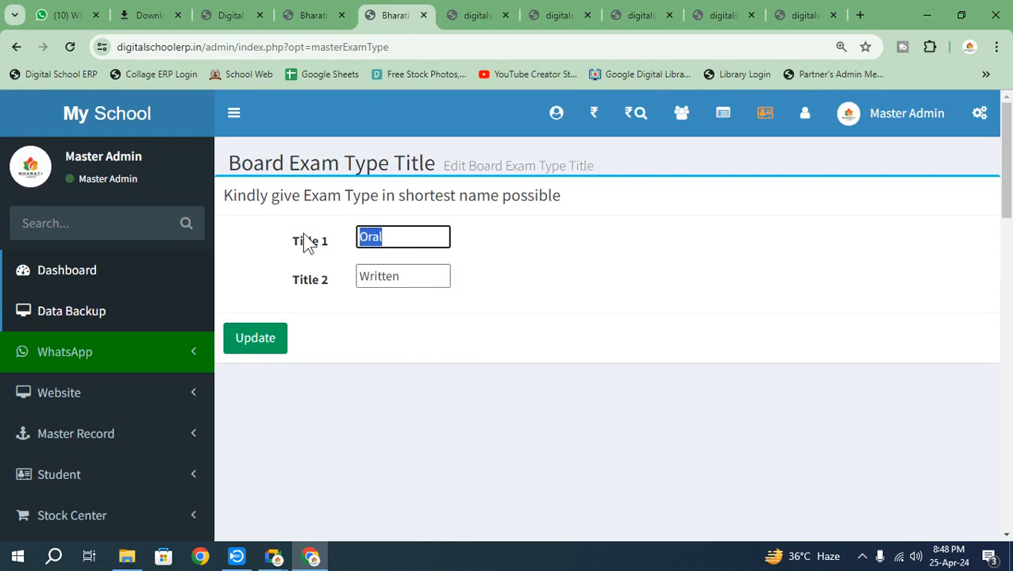
left_click_drag(413, 281, 385, 228)
left_click(389, 240)
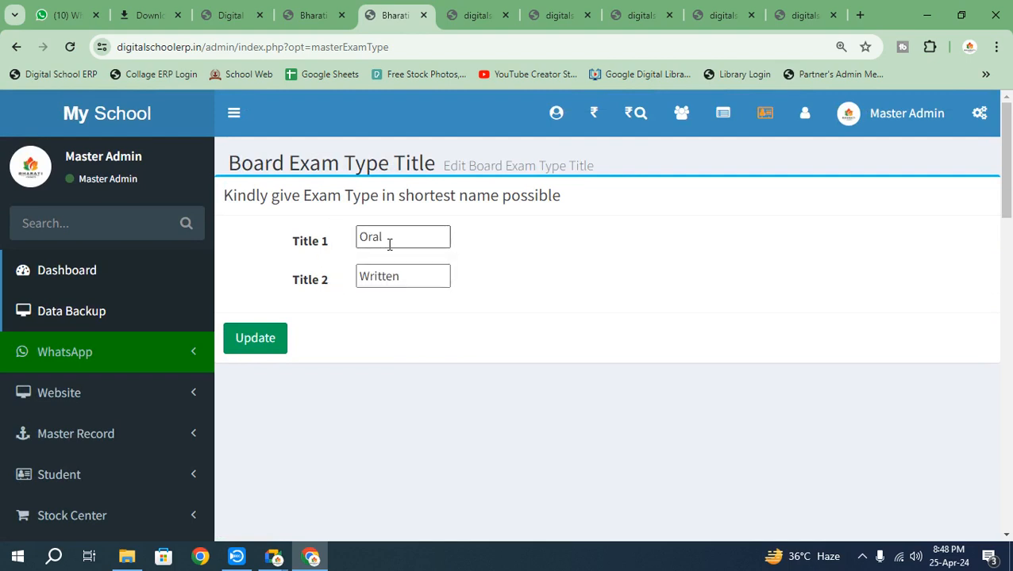
double_click(389, 239)
left_click_drag(407, 279, 296, 291)
left_click(374, 235)
double_click(374, 235)
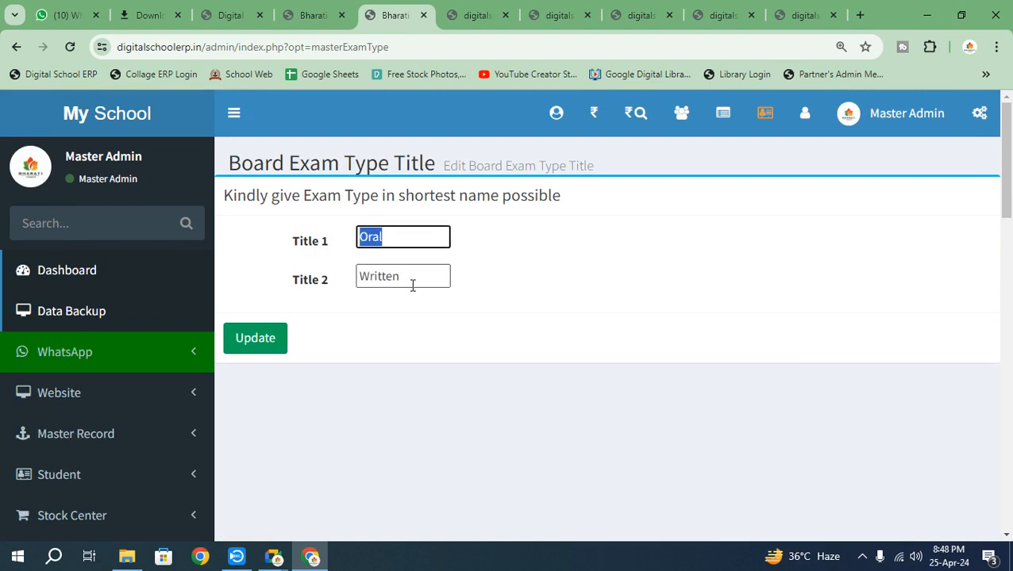
left_click_drag(411, 285, 275, 304)
left_click_drag(386, 236, 333, 242)
key("BackSpace")
type("ygug")
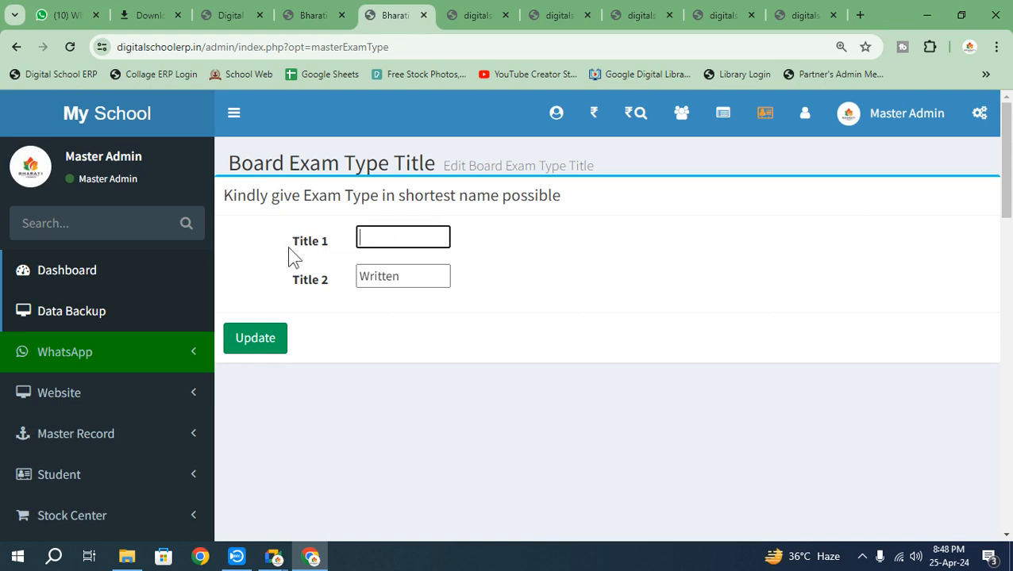
Open the State Board Result's Marking System and look over the Nursery oral and written marking plan
scroll(79, 258, "down", 7)
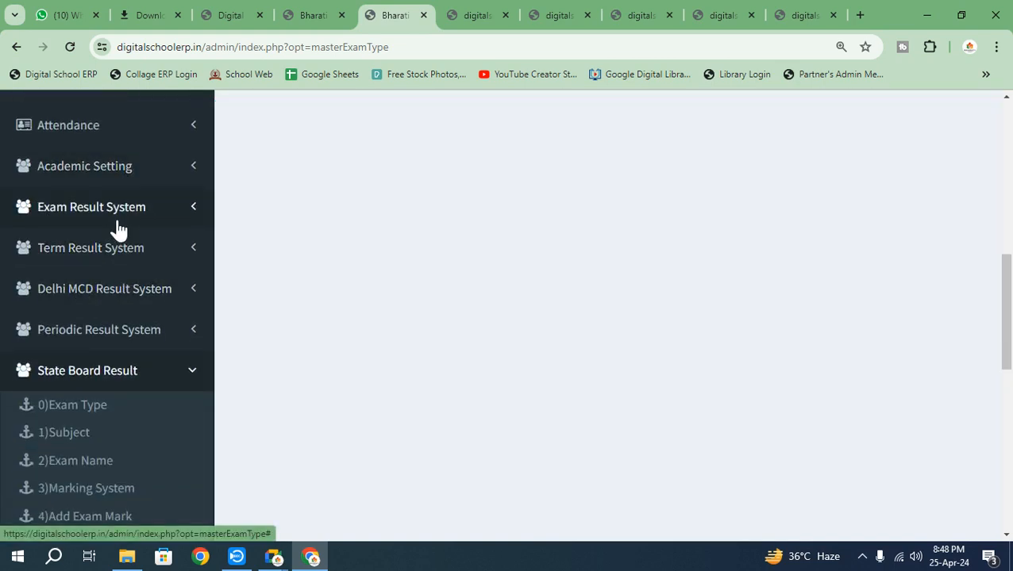
left_click(118, 374)
left_click(118, 375)
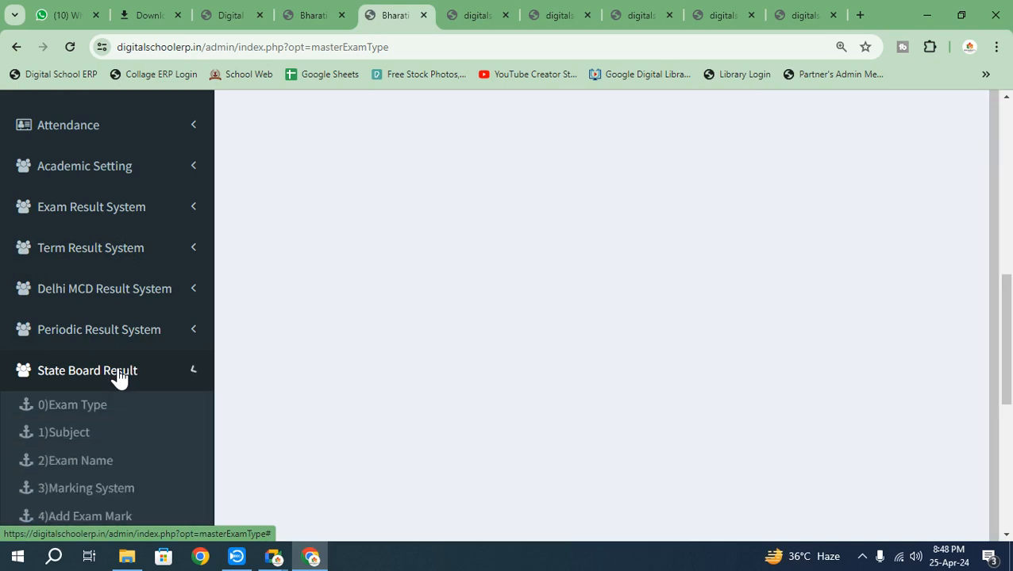
left_click(118, 378)
left_click(118, 378)
scroll(103, 464, "down", 1)
scroll(101, 469, "down", 2)
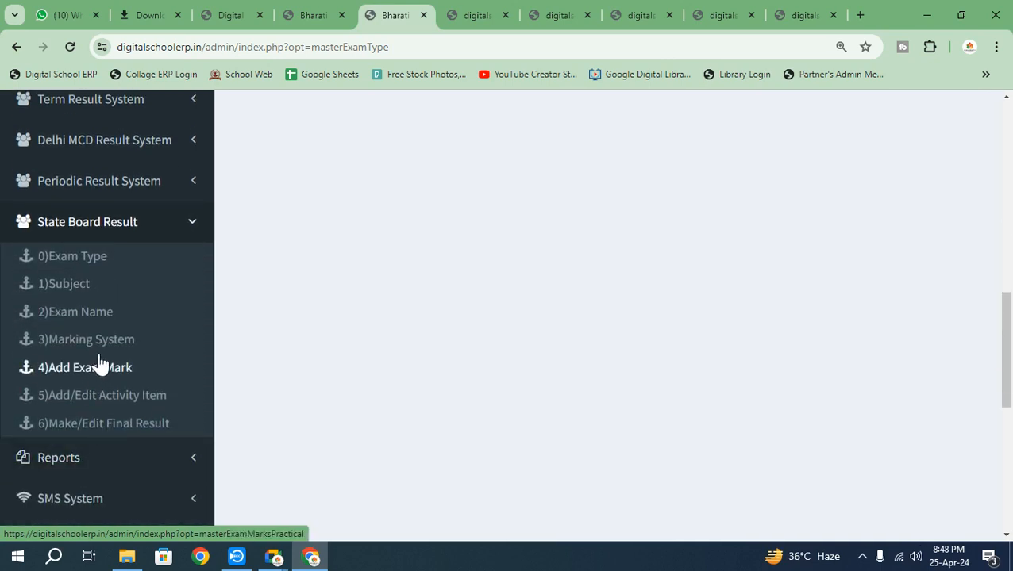
left_click(101, 345)
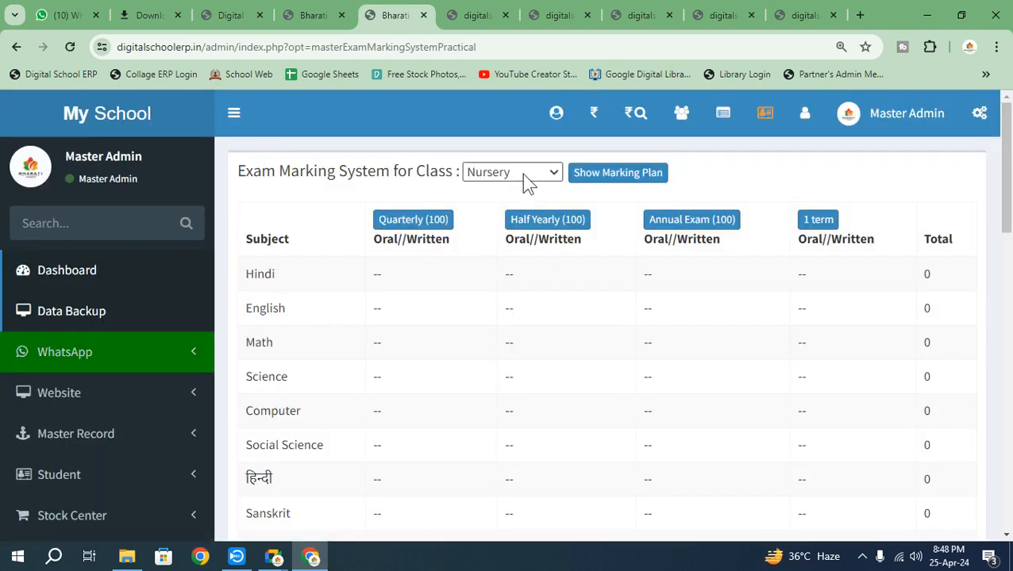
scroll(142, 325, "down", 3)
scroll(142, 325, "down", 3)
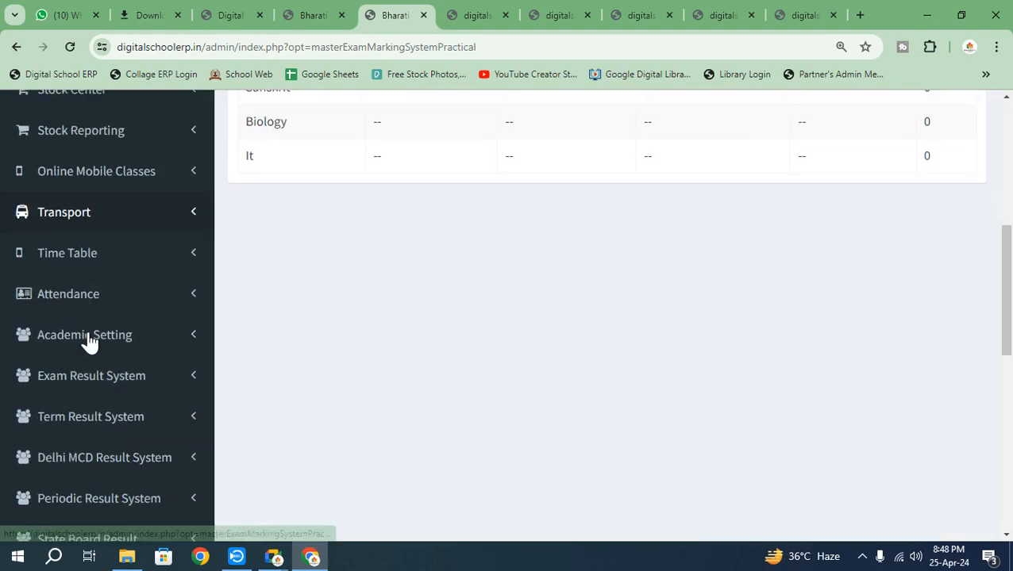
scroll(116, 326, "down", 2)
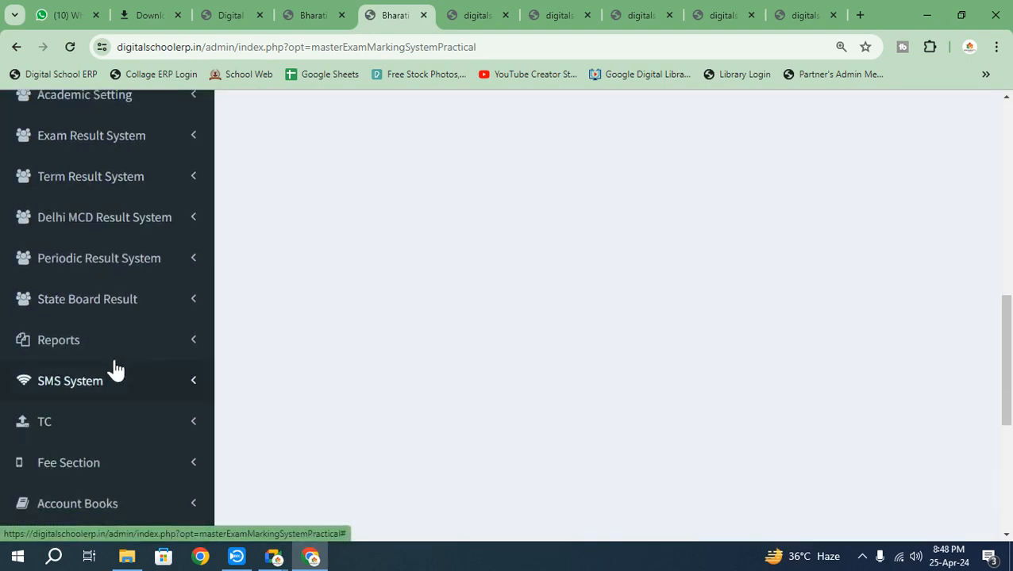
Open the State Board Result's Exam Name page and go back to its Marking System
left_click(109, 298)
left_click(94, 390)
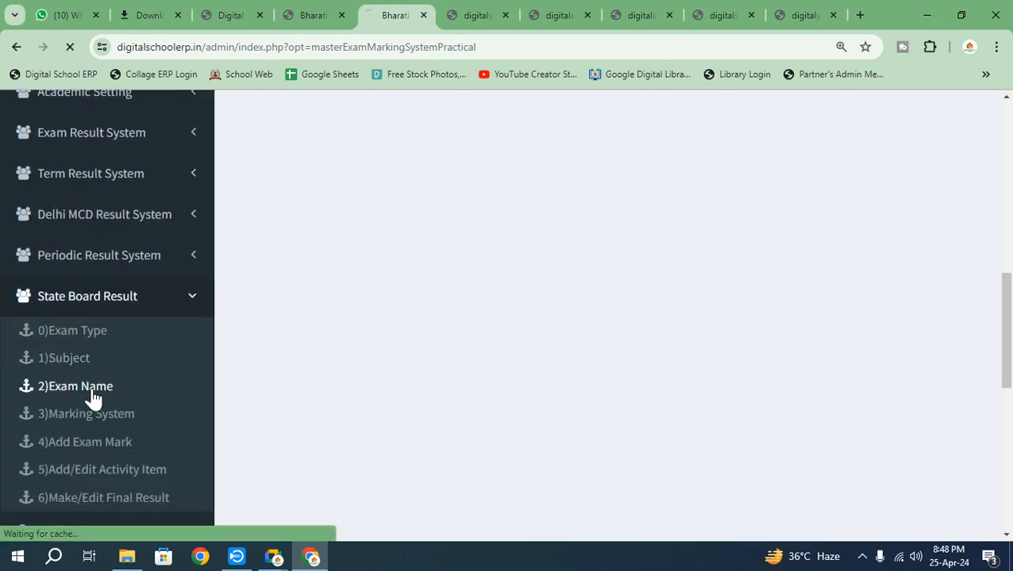
scroll(87, 329, "down", 3)
scroll(88, 331, "down", 3)
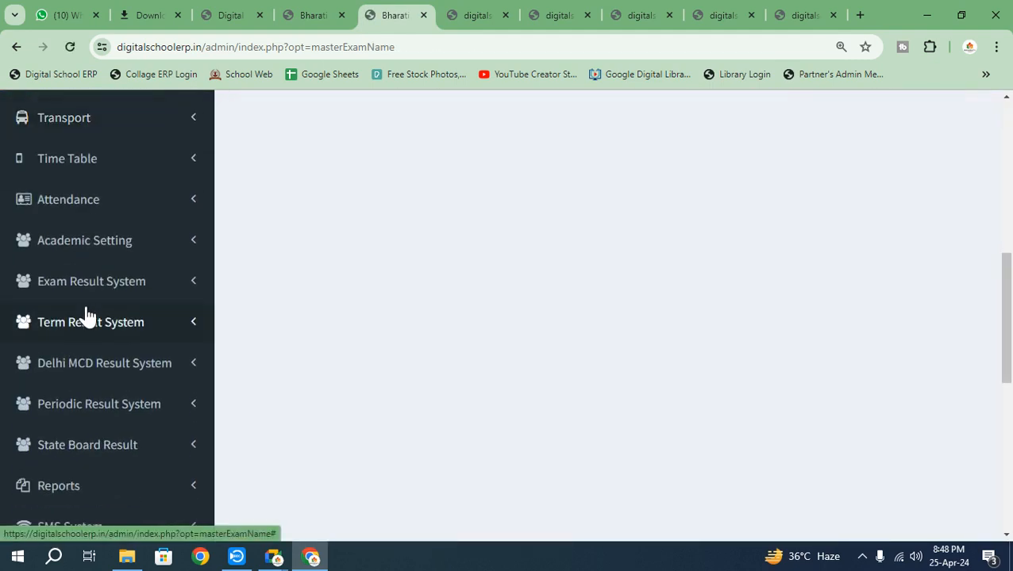
left_click(106, 290)
left_click(107, 292)
scroll(103, 318, "down", 2)
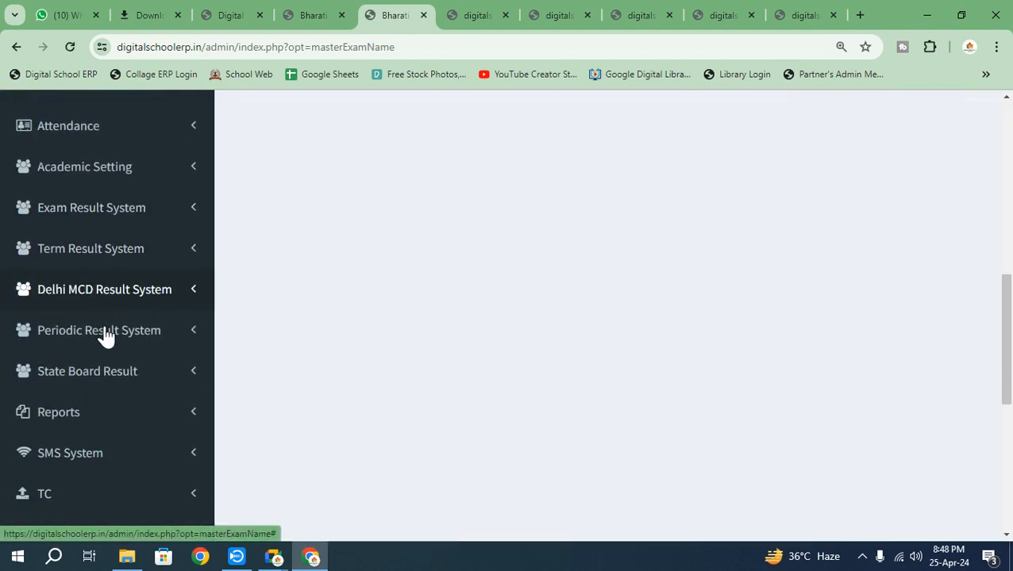
left_click(101, 301)
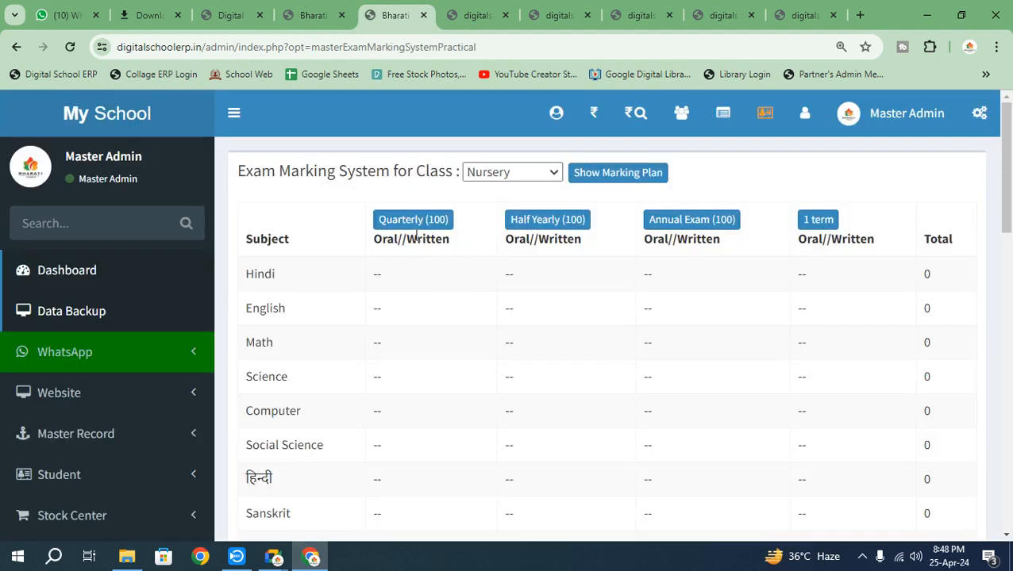
Open the Nursery marking plan for the Quarterly (100) exam and set Hindi's maximum marks to 70 theory and 30 practical
left_click(410, 223)
left_click(368, 279)
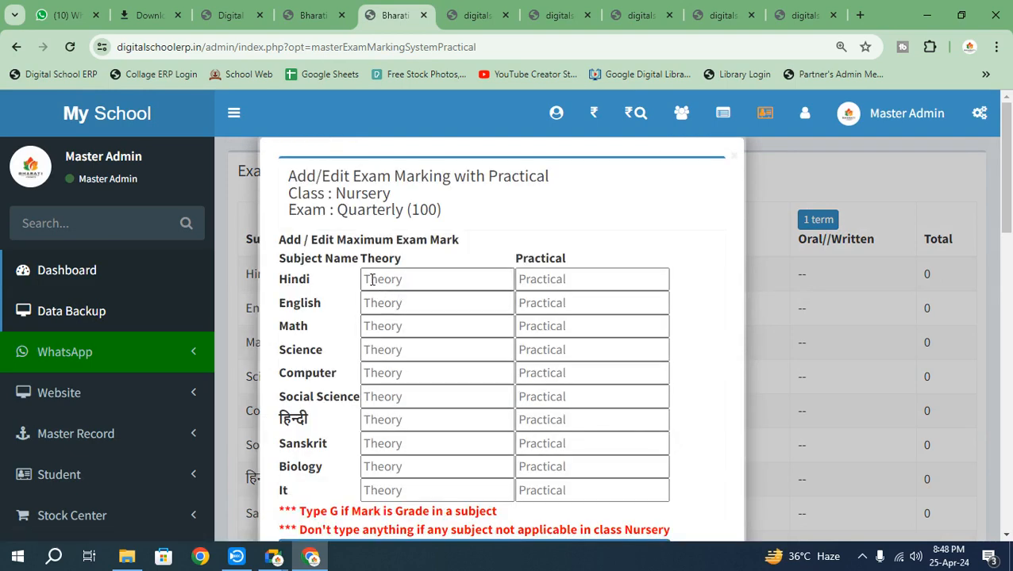
left_click(601, 279)
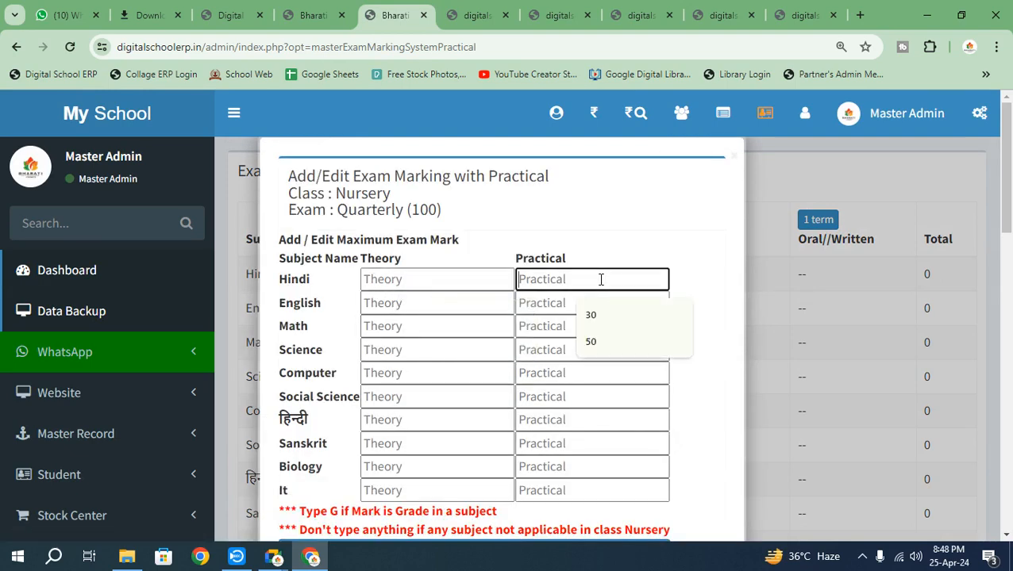
left_click(409, 280)
type("70")
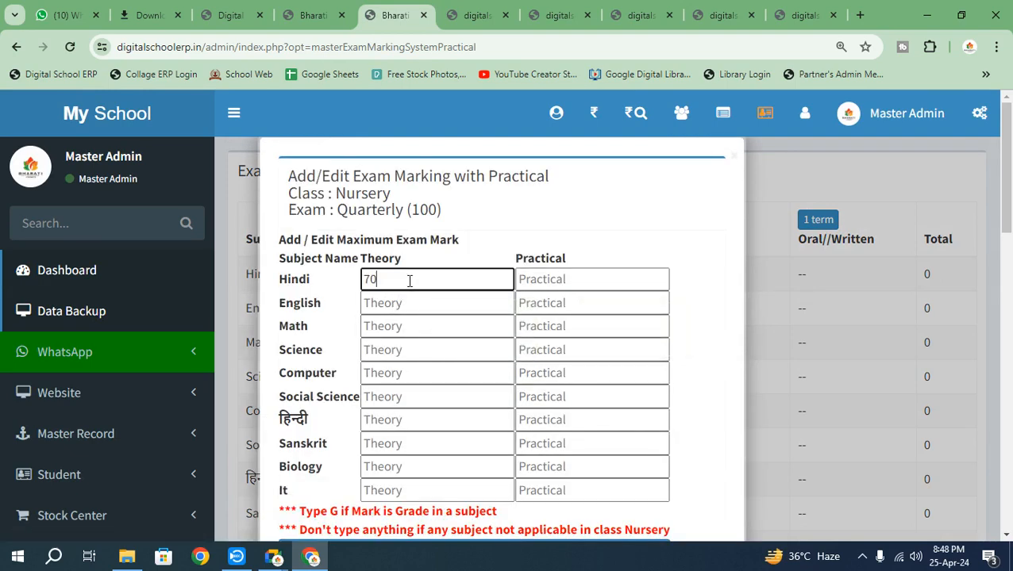
left_click(540, 300)
left_click(546, 279)
left_click(621, 317)
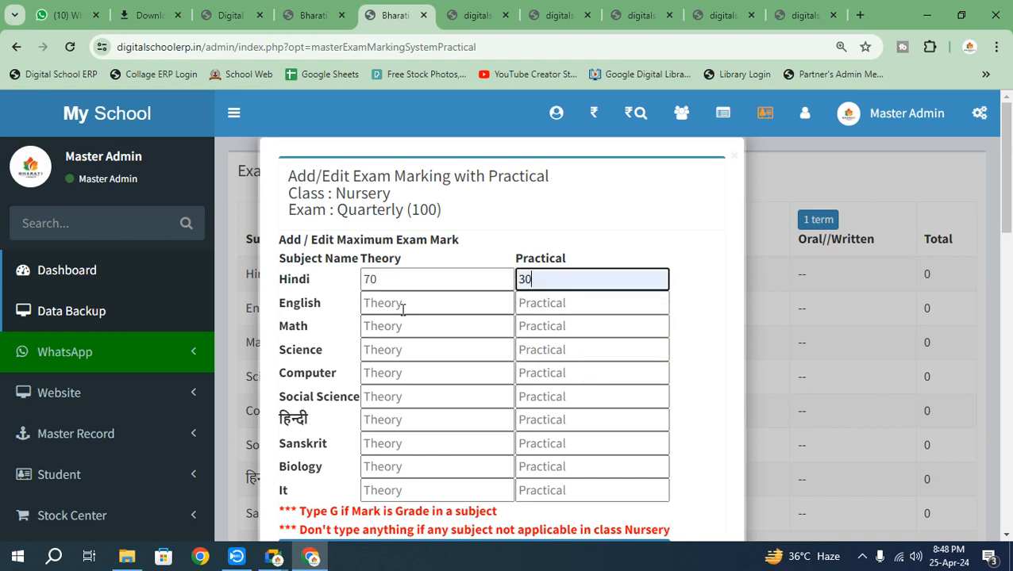
Set the maximum marks of English and Math to 70 theory and 30 practical each
left_click(381, 304)
type("70")
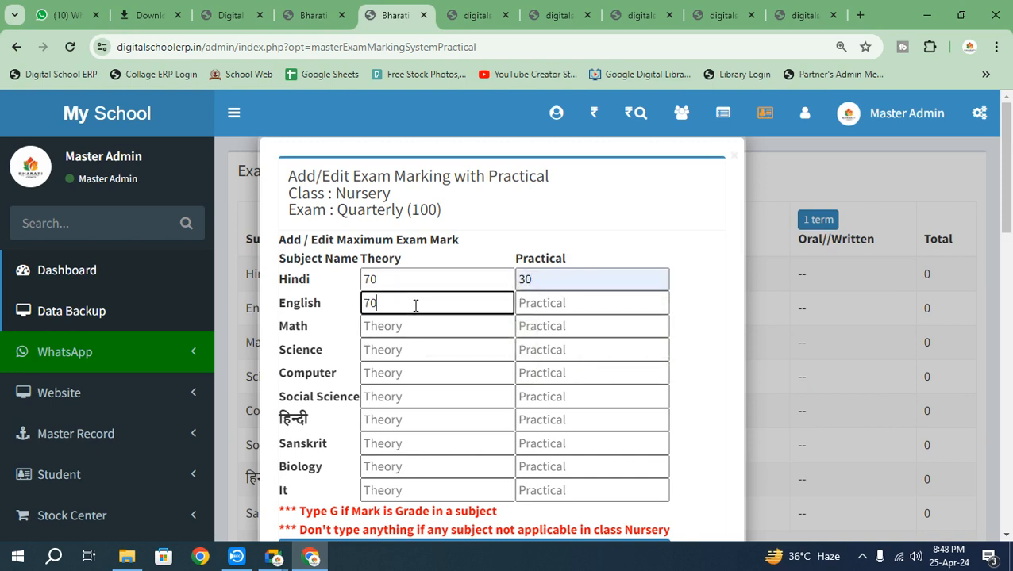
left_click(536, 318)
left_click(543, 305)
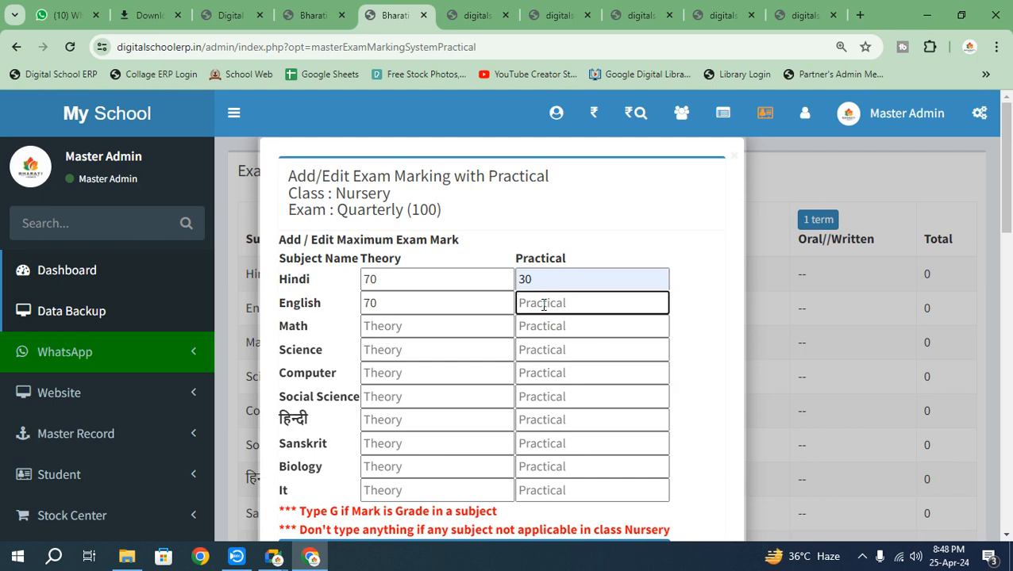
type("30")
left_click(425, 329)
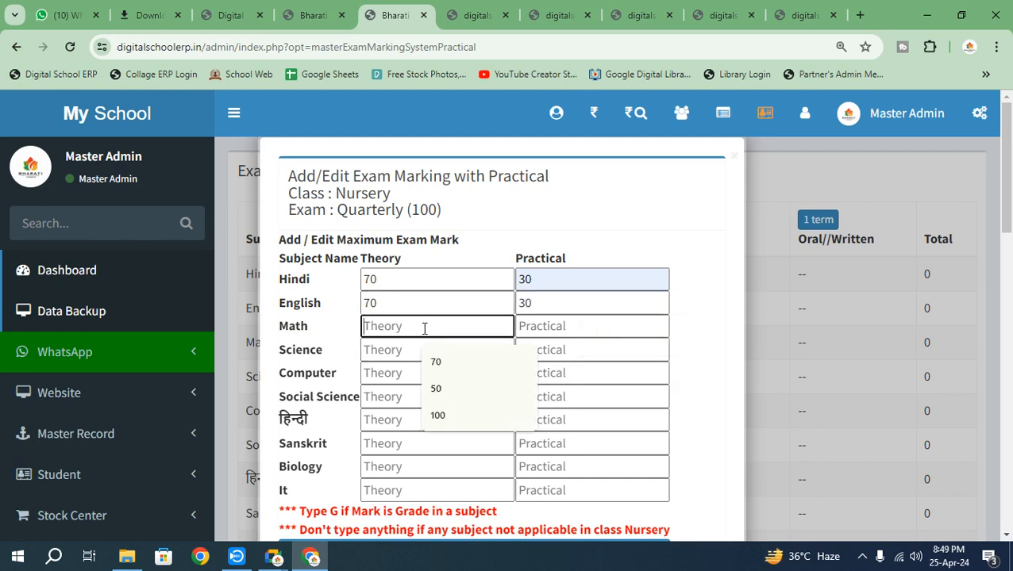
type("70")
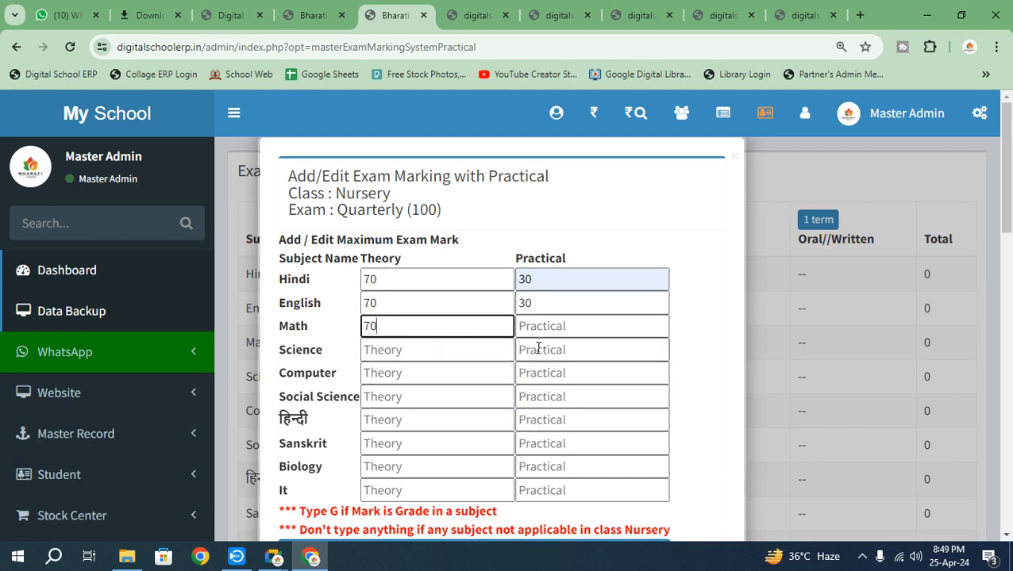
left_click(552, 327)
type("30")
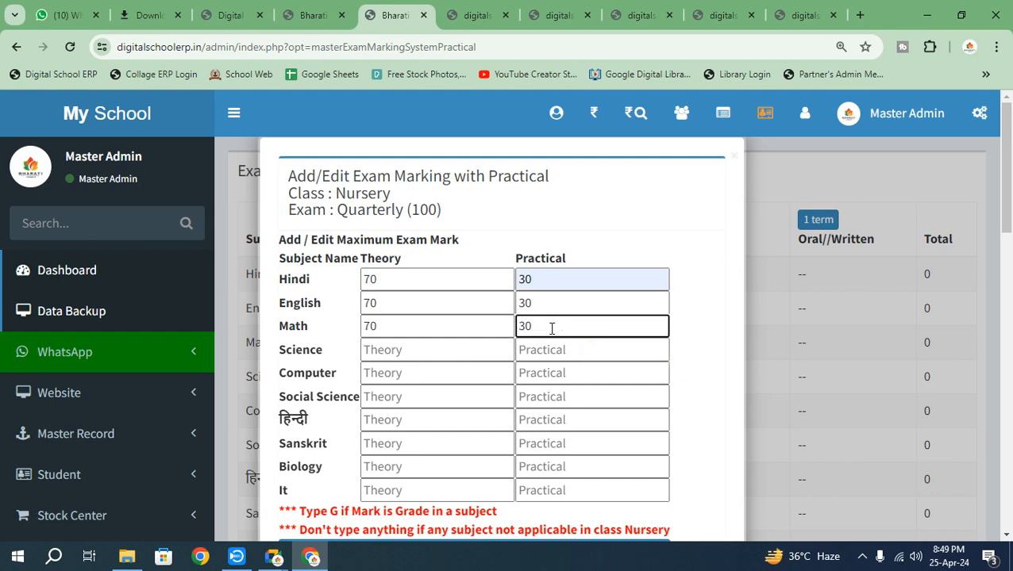
Set Science's maximum theory mark to 70 and check the note about entering G for graded subjects
left_click(424, 357)
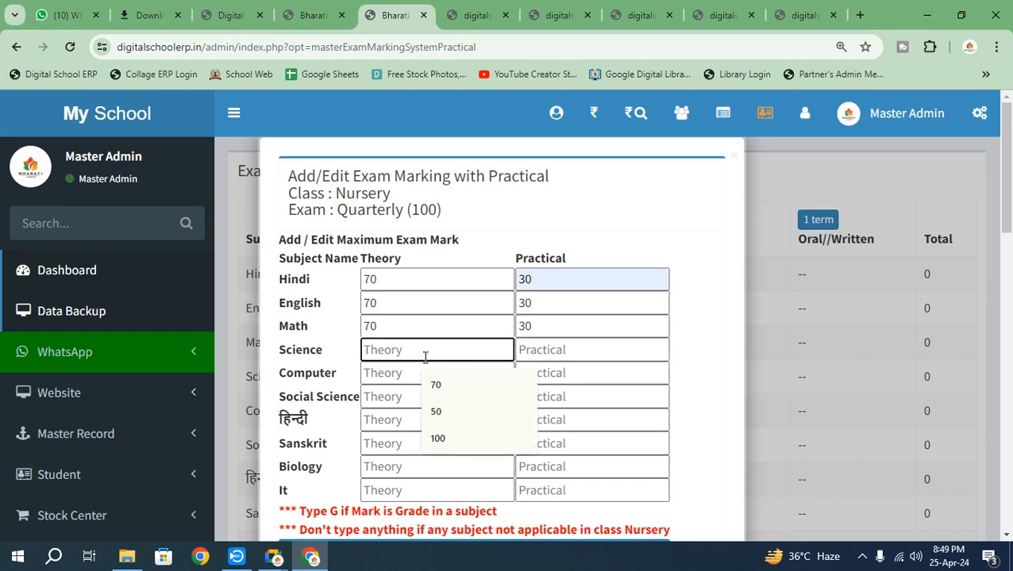
left_click(450, 389)
left_click(554, 350)
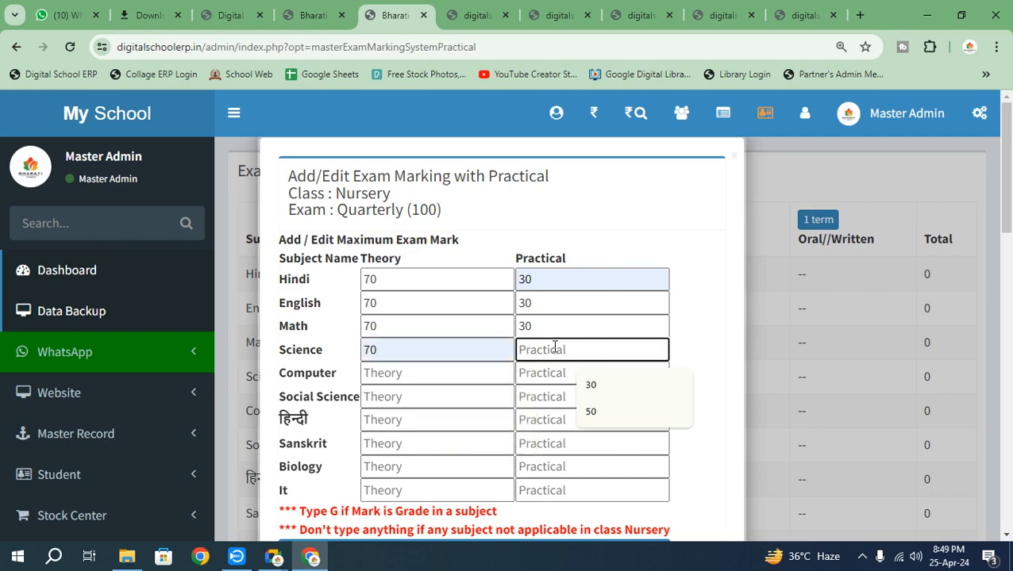
scroll(400, 453, "down", 3)
left_click_drag(305, 288, 494, 289)
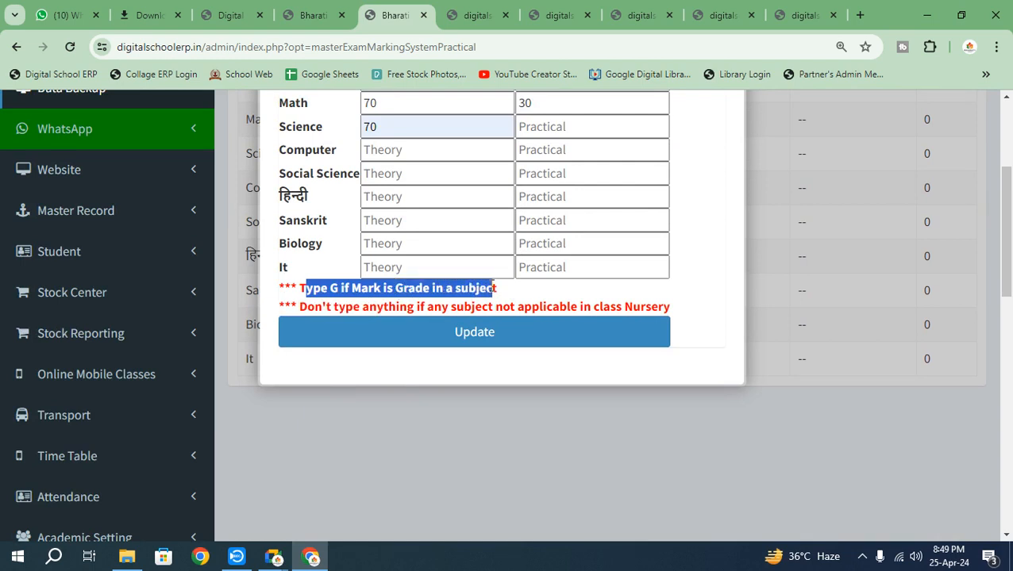
Mark Computer as graded with "g" for both theory and practical, and set Science's practical maximum to 30
left_click(391, 157)
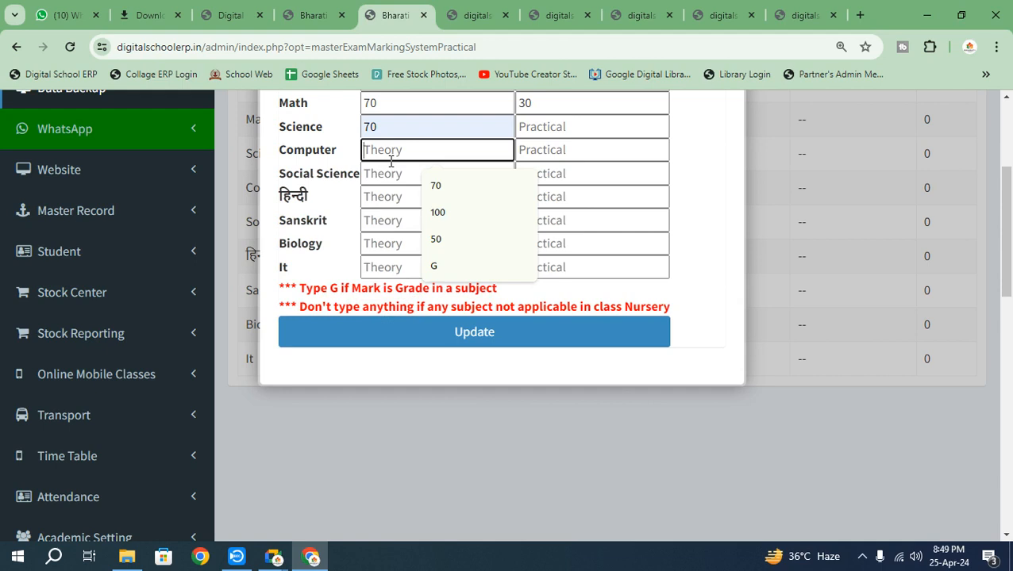
type("g")
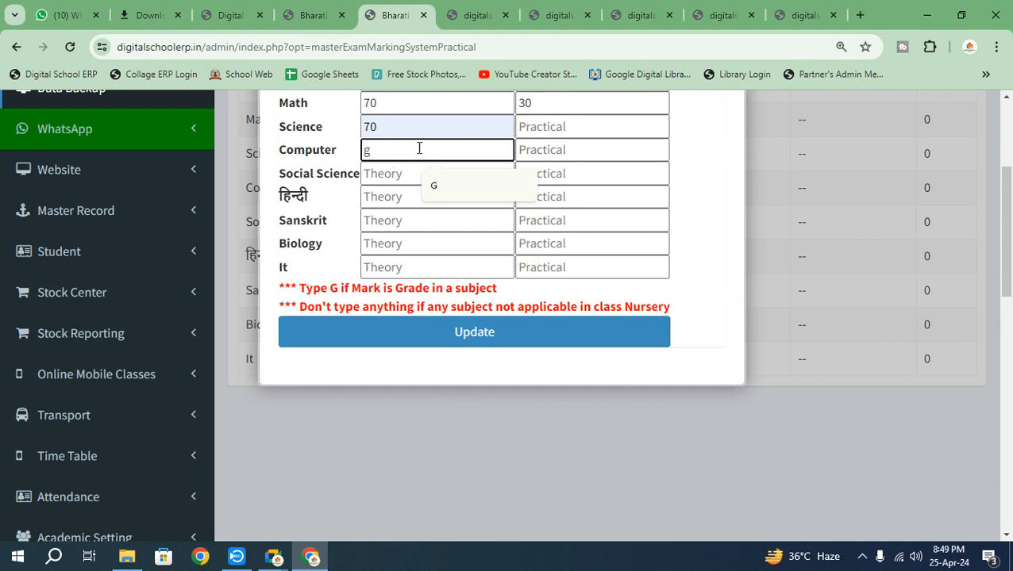
left_click(579, 150)
type("g")
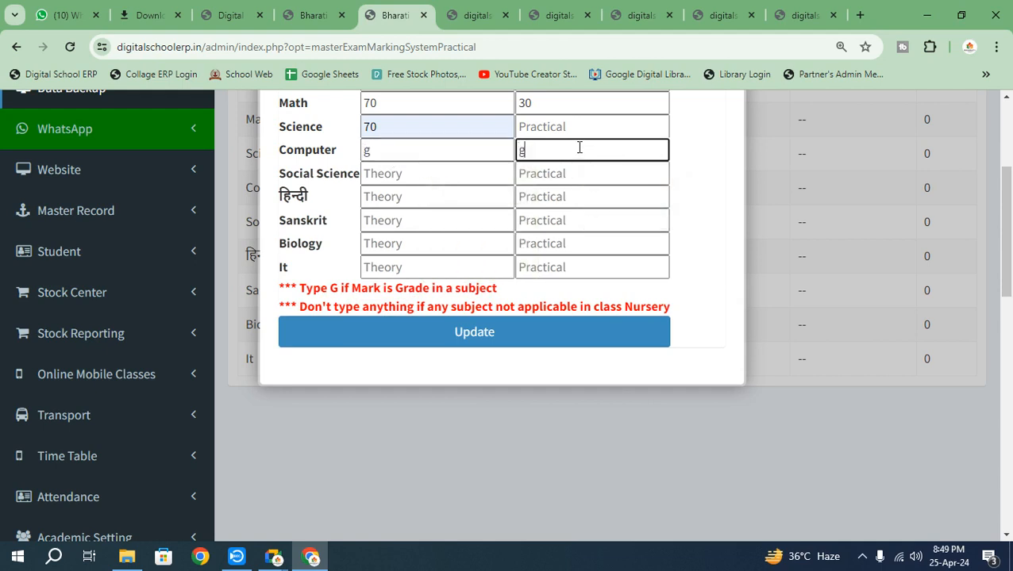
left_click(585, 132)
type("30")
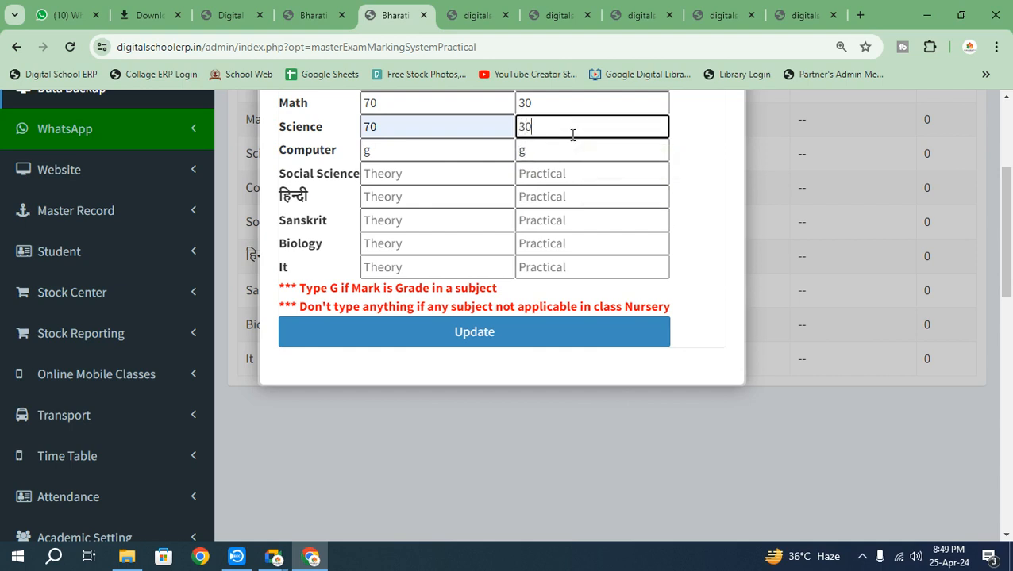
Set the maximum marks of Social Science and हिन्दी to 70 theory and 30 practical each
left_click(399, 173)
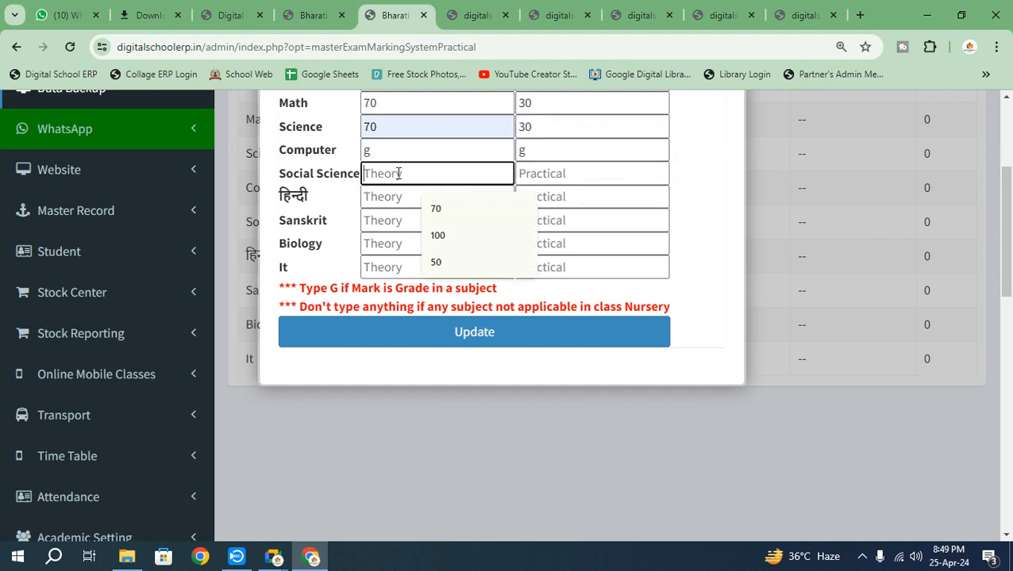
left_click(443, 209)
left_click(523, 178)
key("Down")
key("Return")
left_click(381, 198)
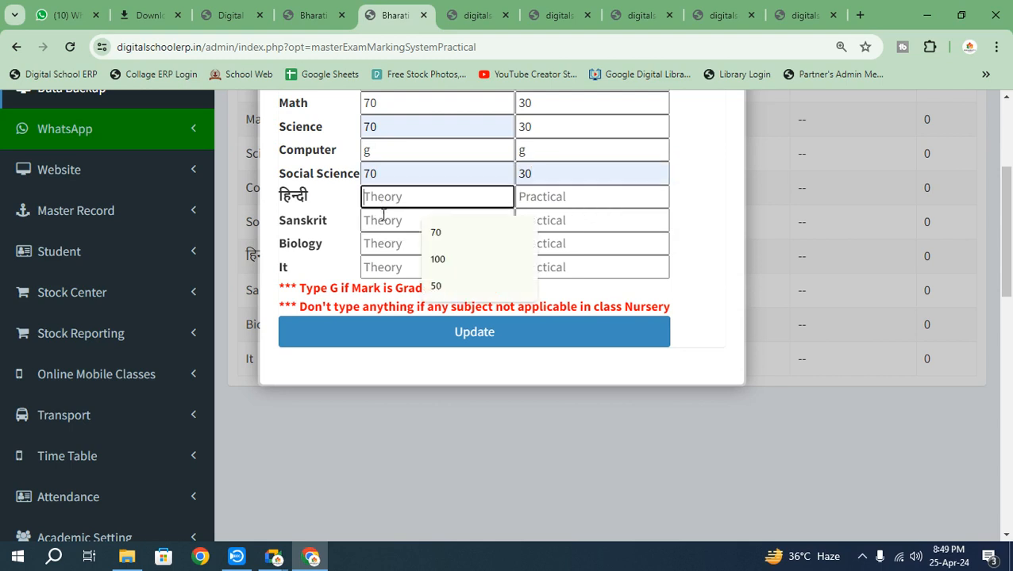
left_click(439, 237)
left_click(526, 198)
key("Down")
key("Return")
Set the maximum practical marks of Sanskrit and Biology to 30 each and review the entered marks
left_click(528, 223)
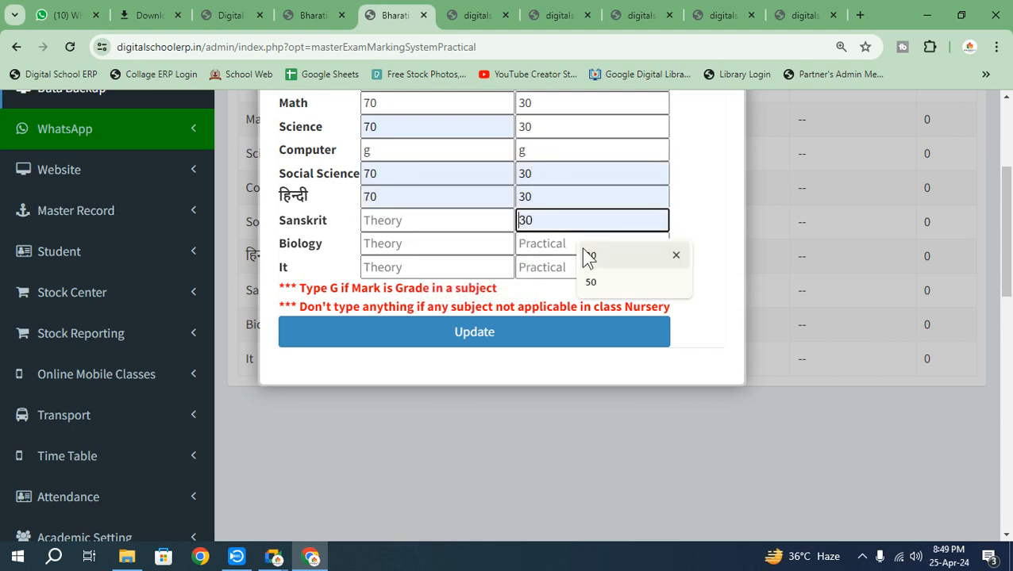
left_click(583, 251)
left_click(585, 244)
left_click(588, 271)
left_click(576, 273)
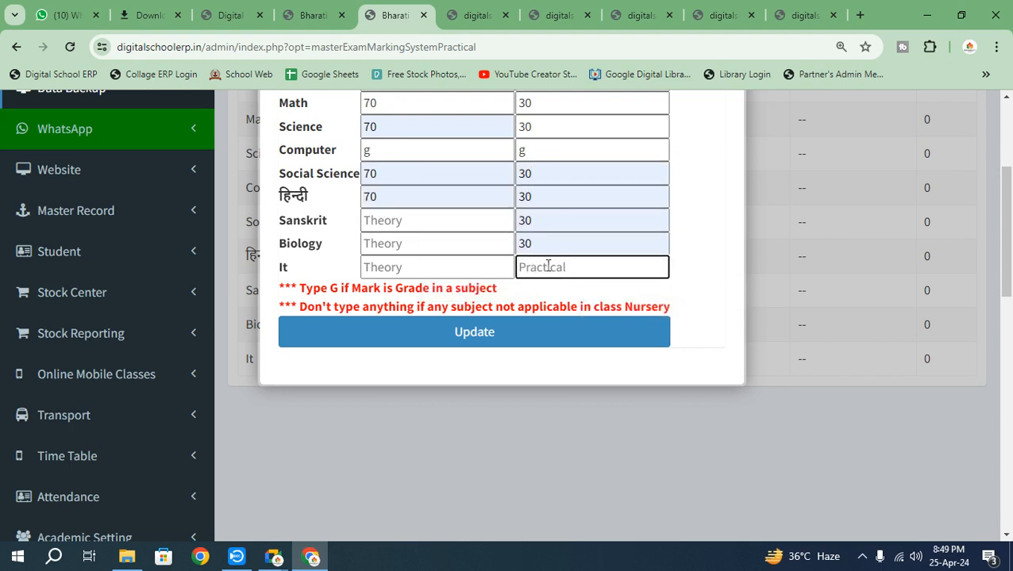
scroll(476, 244, "up", 3)
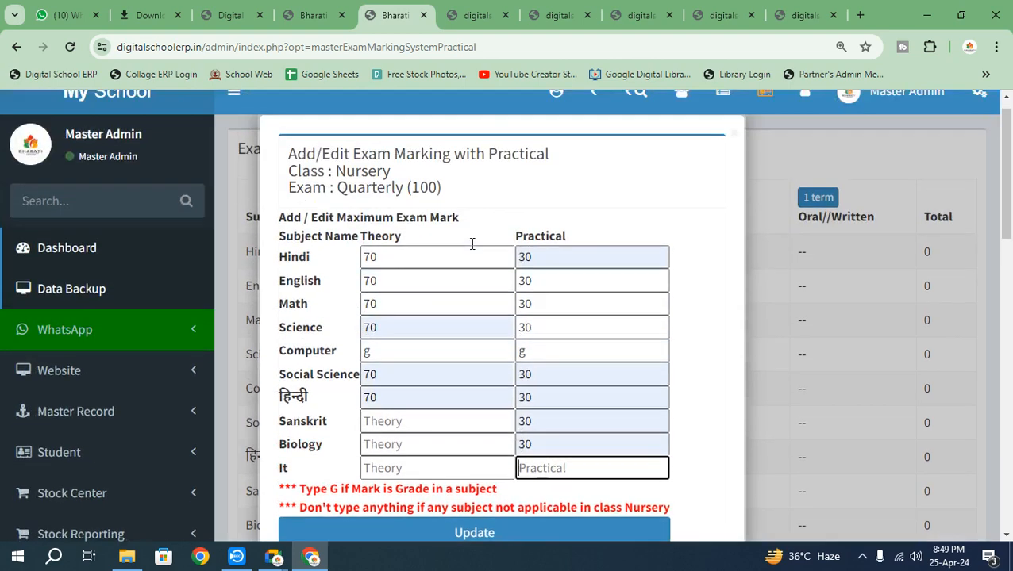
scroll(378, 328, "down", 2)
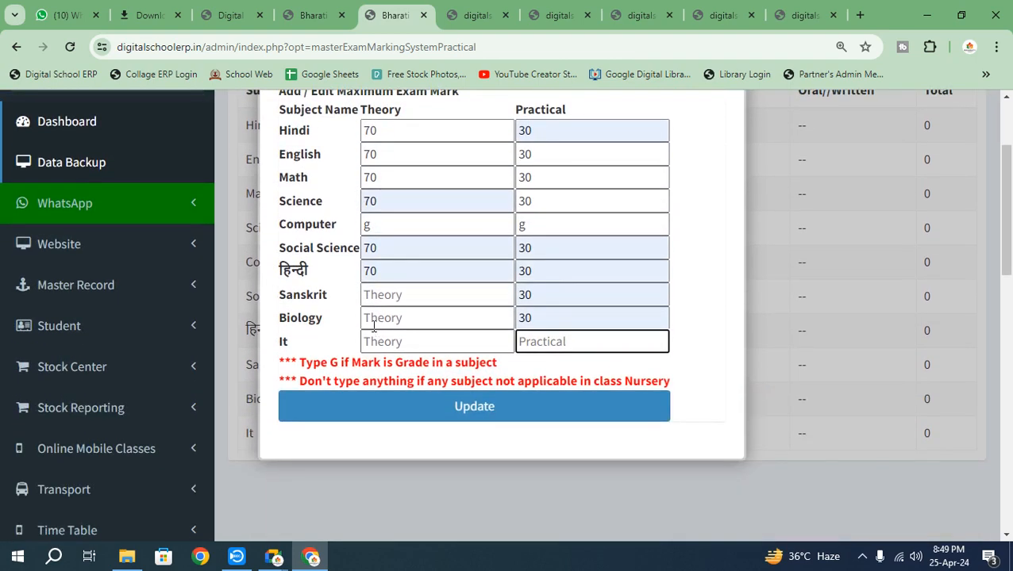
Change English to a theory-only subject by setting its theory maximum to 100 and leaving its practical mark blank
double_click(384, 158)
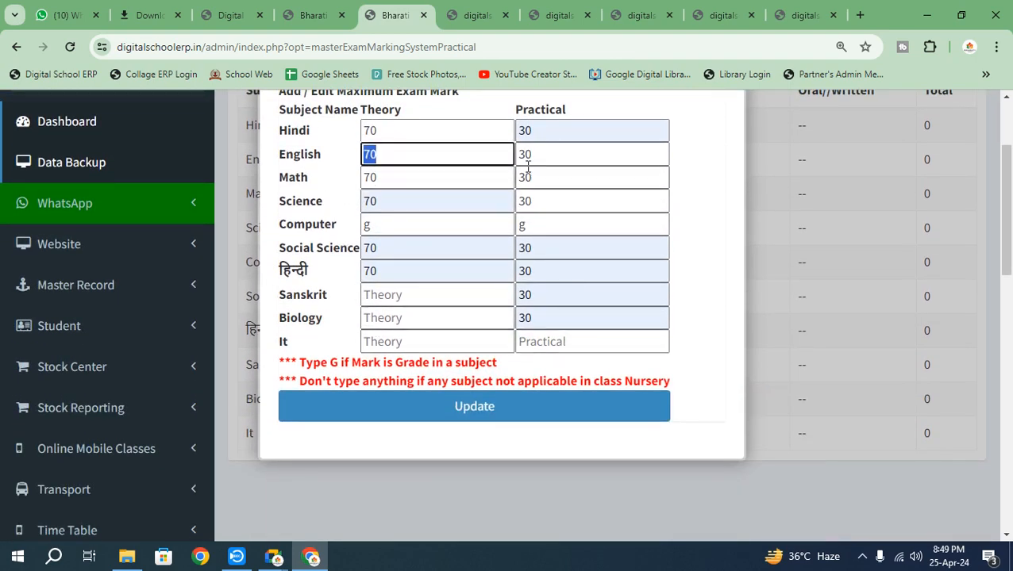
key("Tab")
left_click_drag(387, 156, 343, 159)
left_click_drag(567, 171, 287, 163)
type("100")
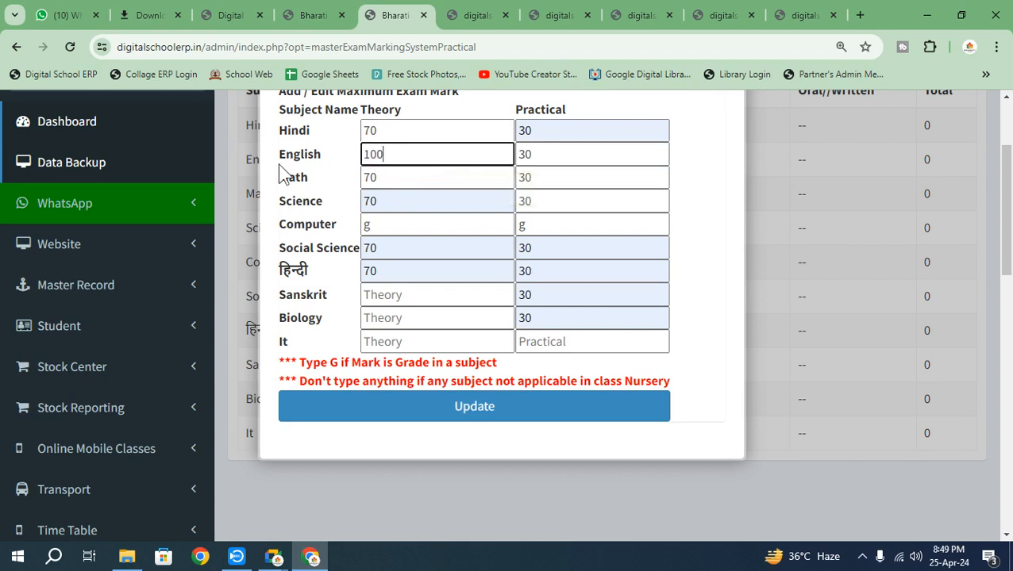
left_click(542, 162)
left_click_drag(542, 164, 488, 165)
type("0")
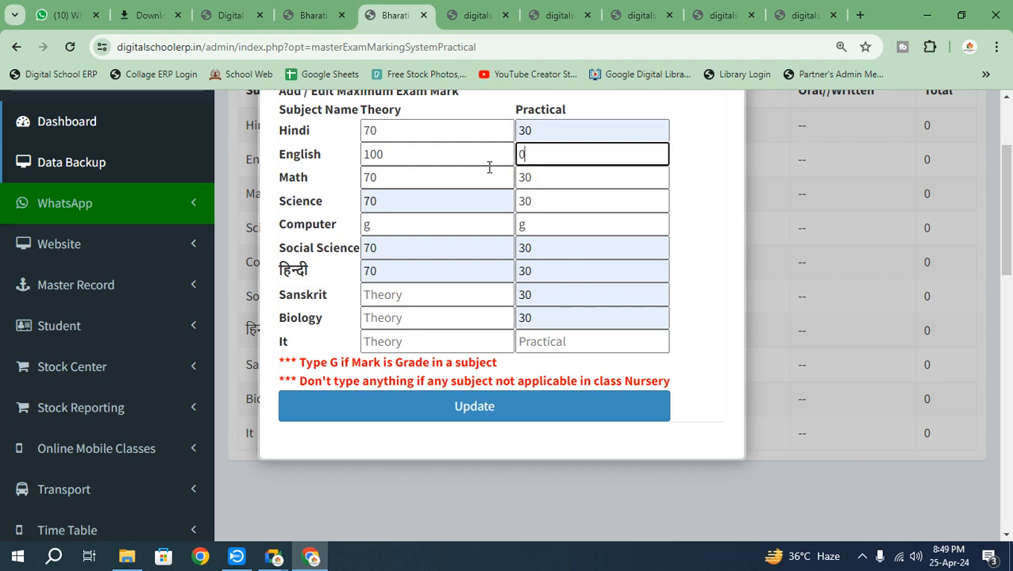
key("BackSpace")
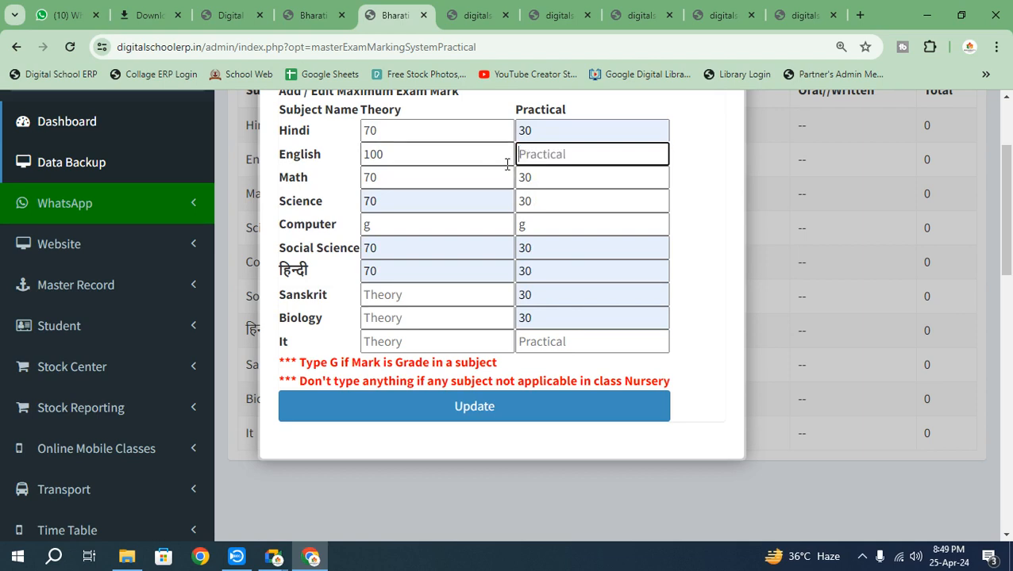
left_click(721, 185)
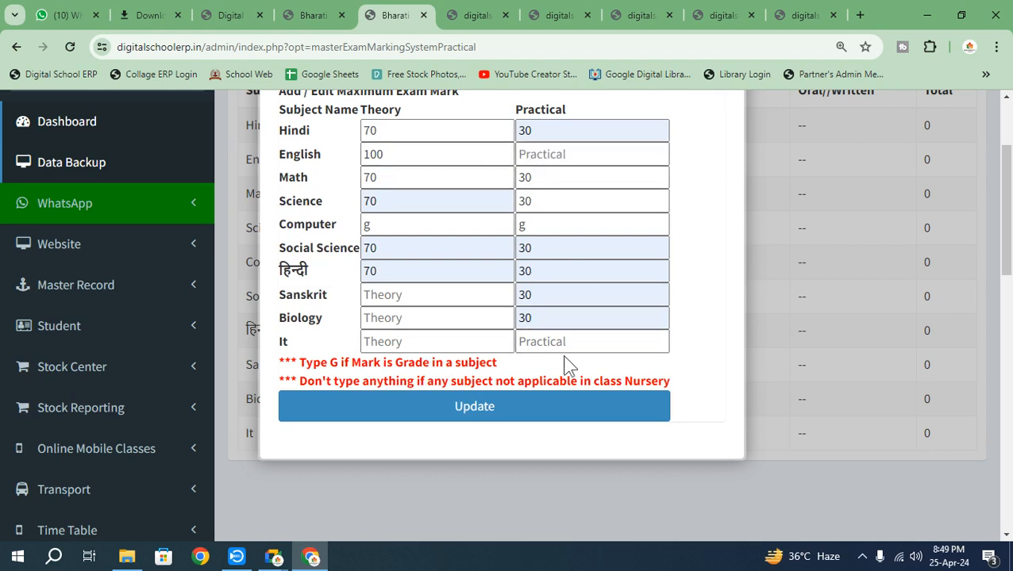
Set the maximum theory marks of Sanskrit and Biology to 70 each
left_click(406, 296)
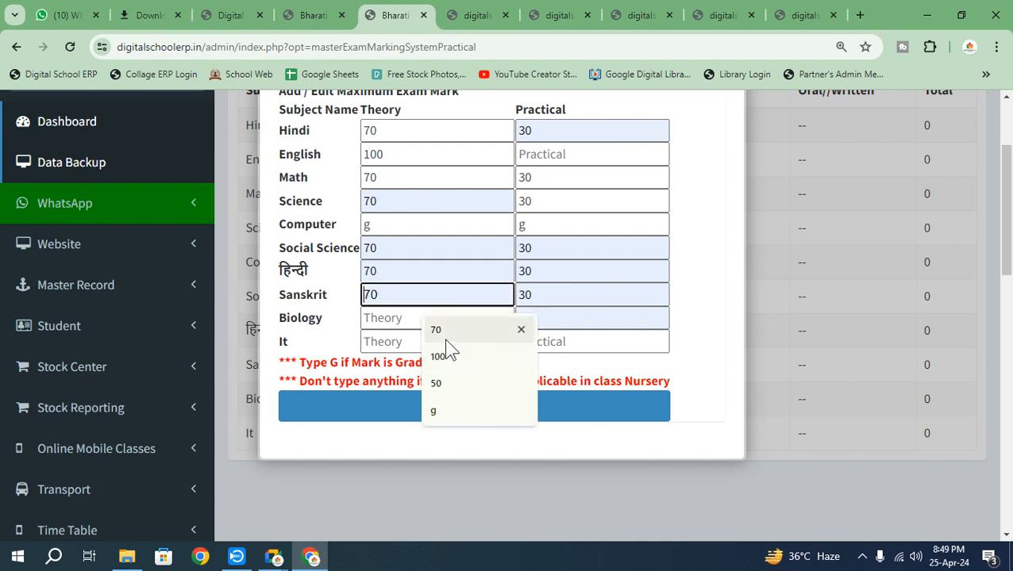
left_click(445, 332)
left_click(413, 324)
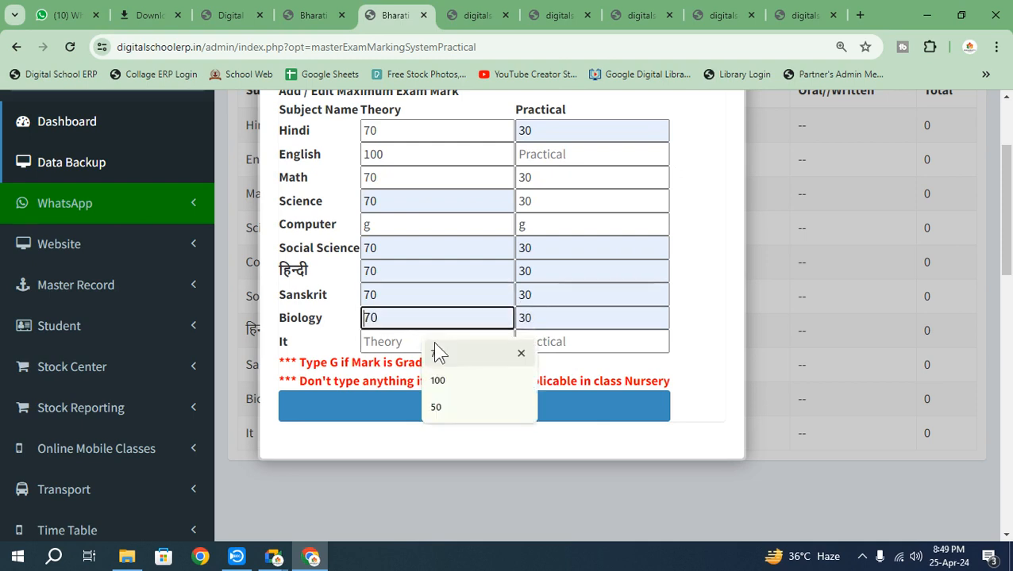
left_click(437, 353)
Set the maximum theory mark of It to 70 and close the marks form without updating it
left_click(395, 344)
left_click(439, 376)
left_click(558, 339)
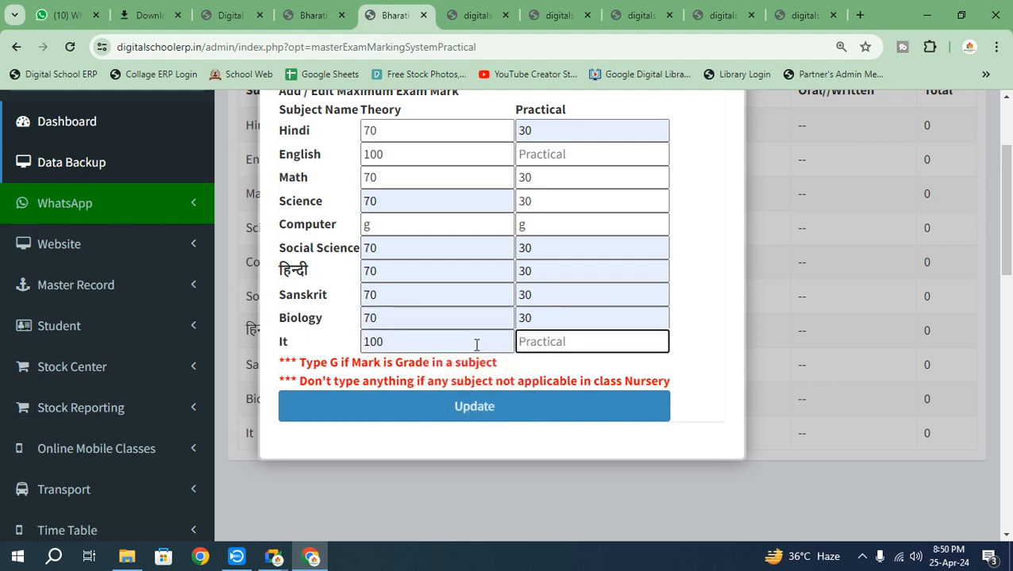
key("shift+Tab")
type("7")
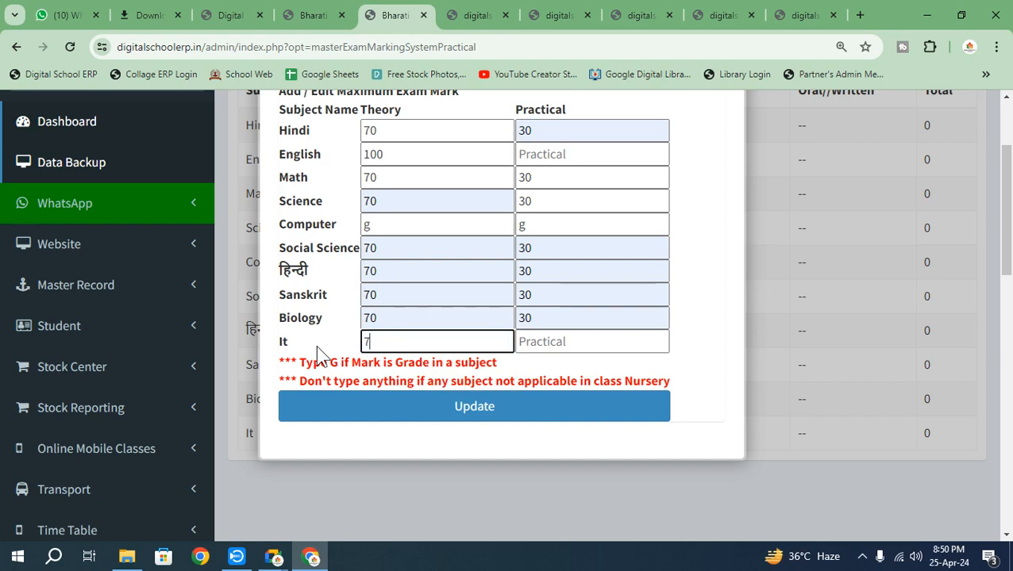
left_click(559, 343)
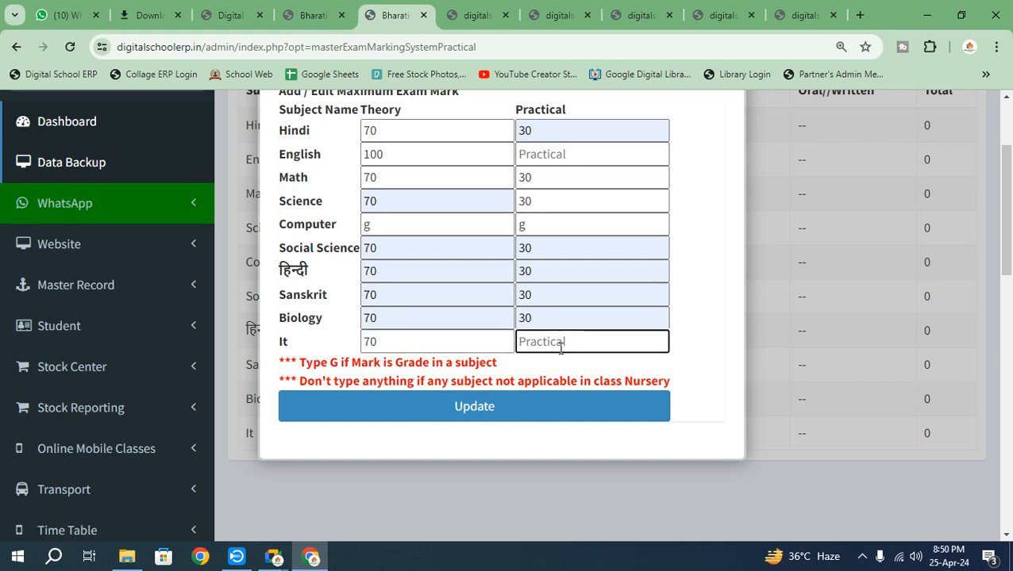
scroll(561, 348, "up", 2)
left_click(734, 158)
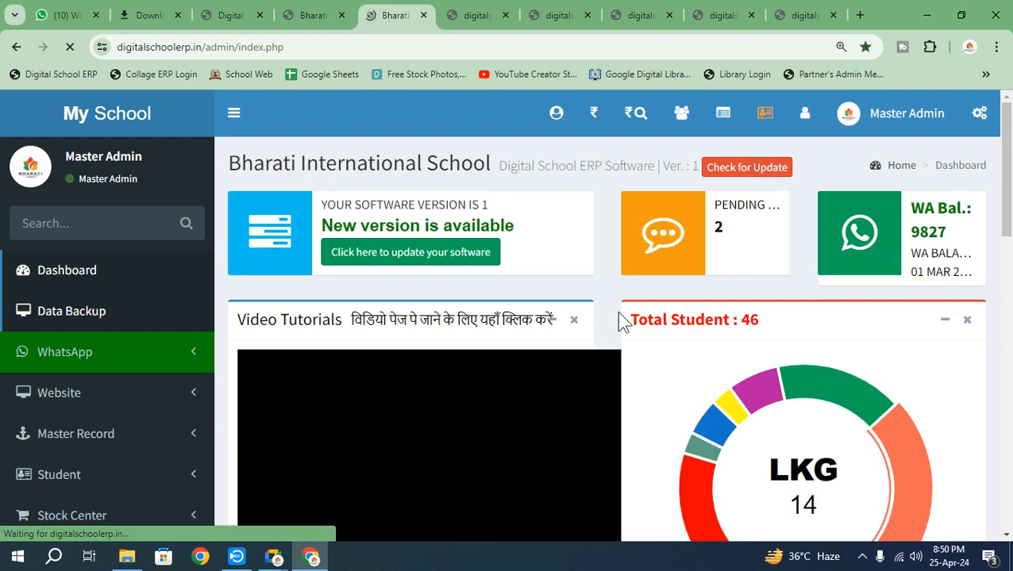
Start a new ledger item in the Account Ledger master record and name it Annual Fee
scroll(618, 312, "down", 2)
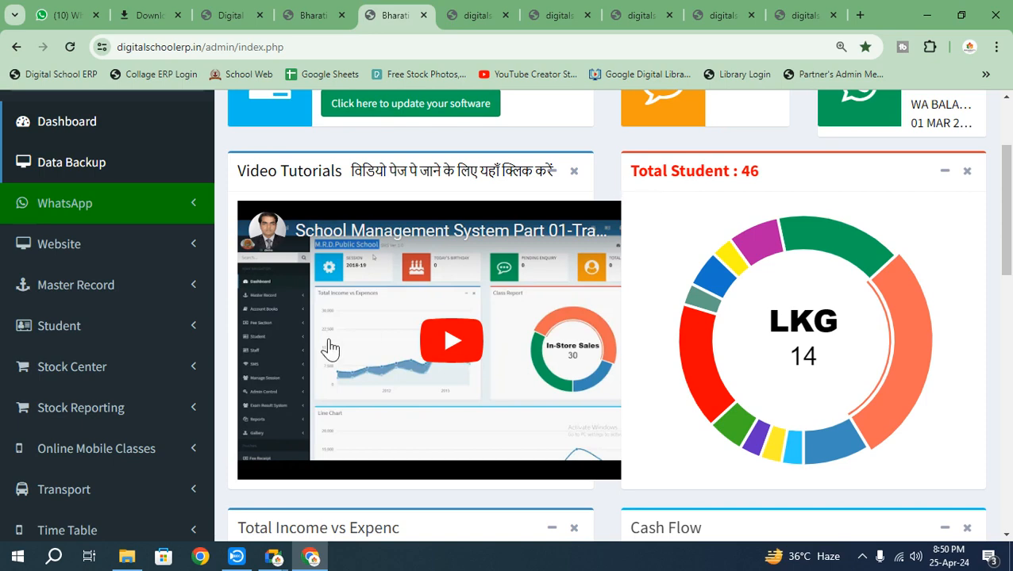
scroll(327, 350, "down", 4)
scroll(148, 282, "up", 3)
scroll(127, 310, "down", 1)
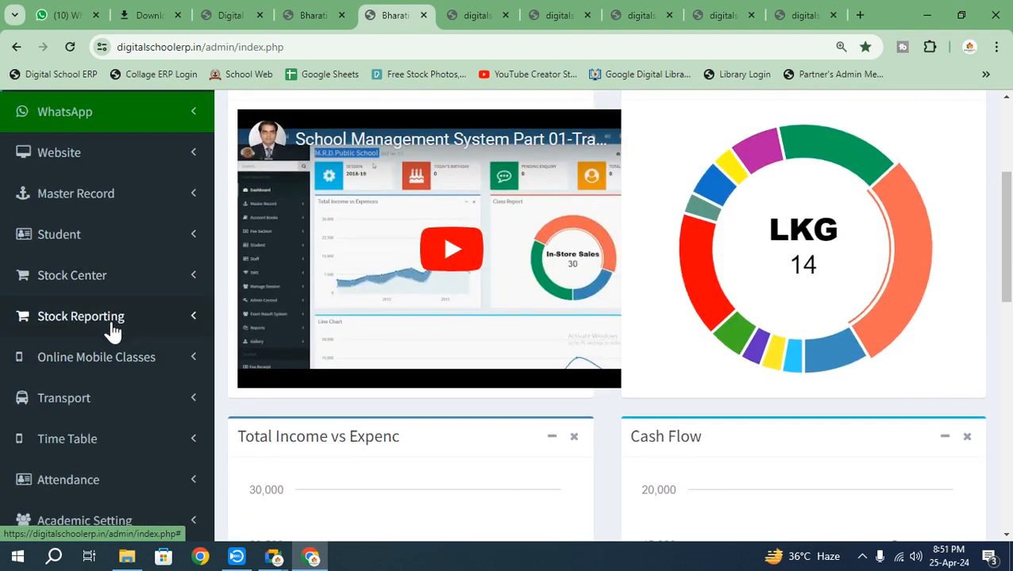
left_click(109, 140)
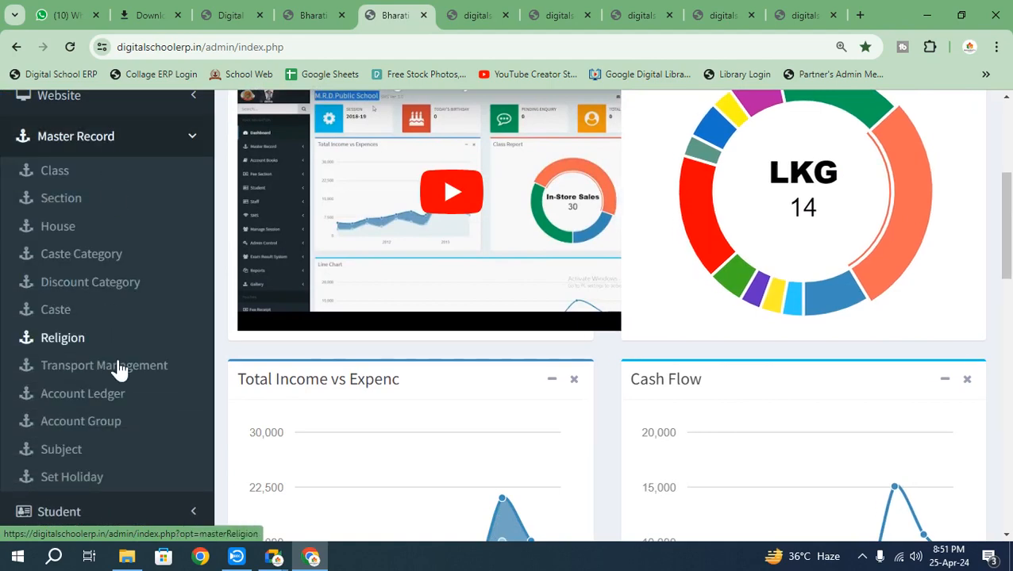
left_click(93, 405)
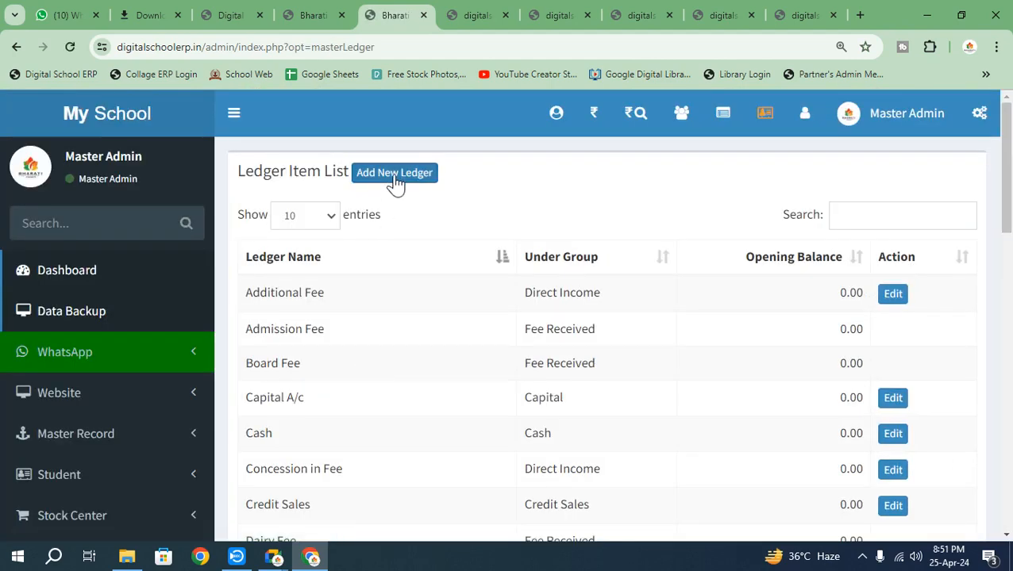
left_click(394, 175)
left_click(392, 251)
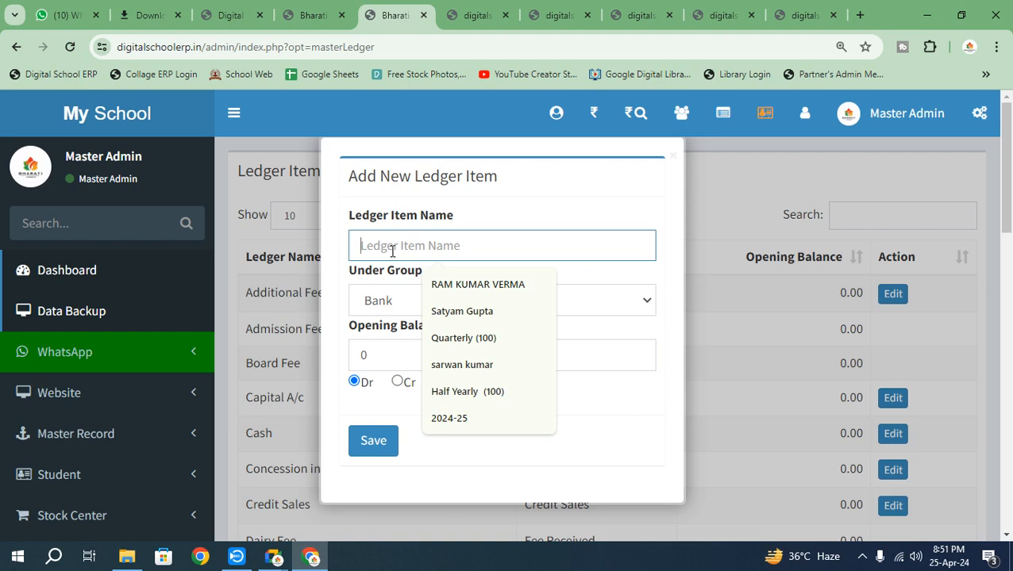
type("A")
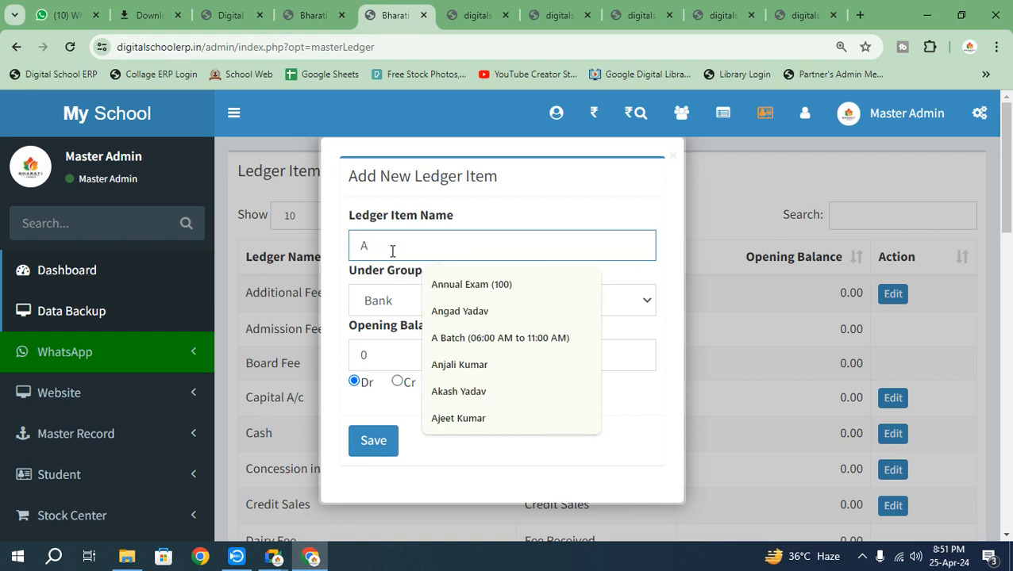
type("nnu")
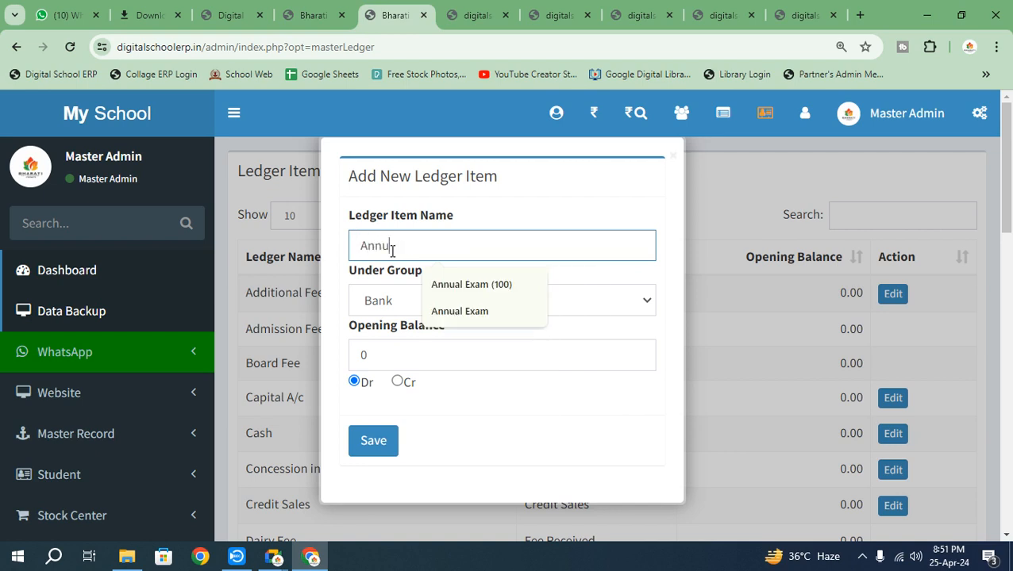
type("al Fee")
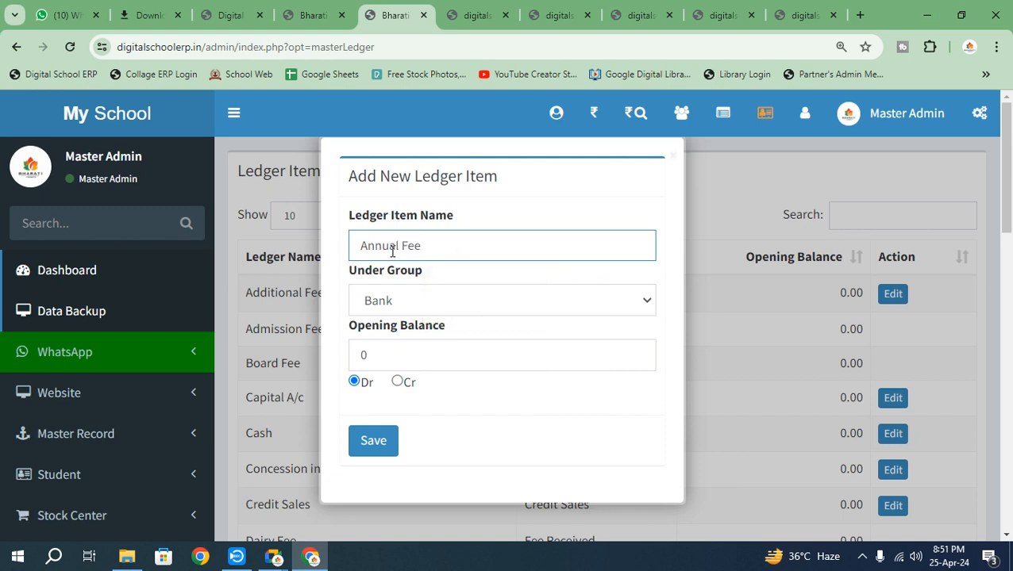
Assign the Annual Fee ledger item to the Fee Received group and save it
left_click(413, 301)
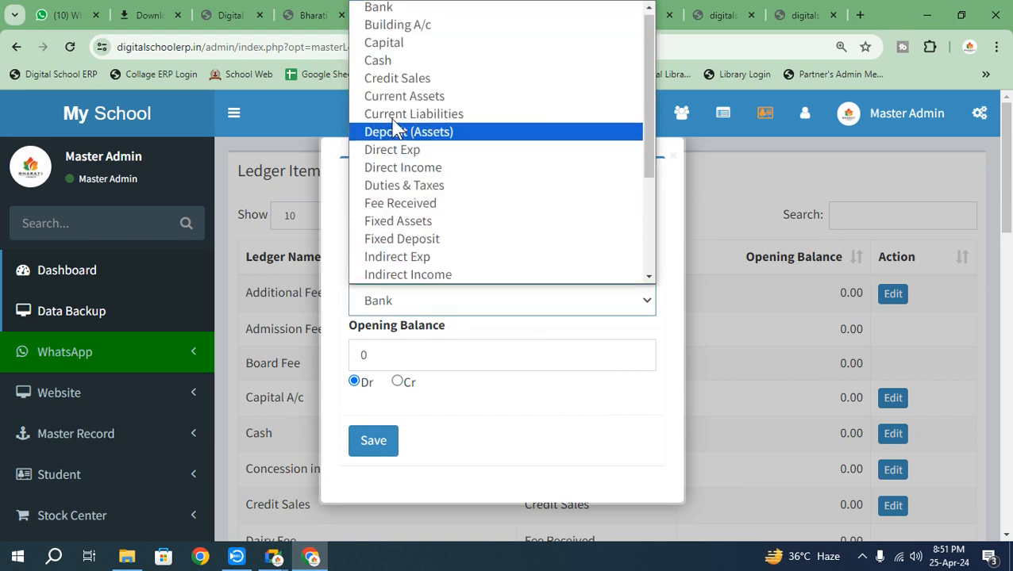
scroll(394, 327, "down", 2)
scroll(395, 328, "up", 2)
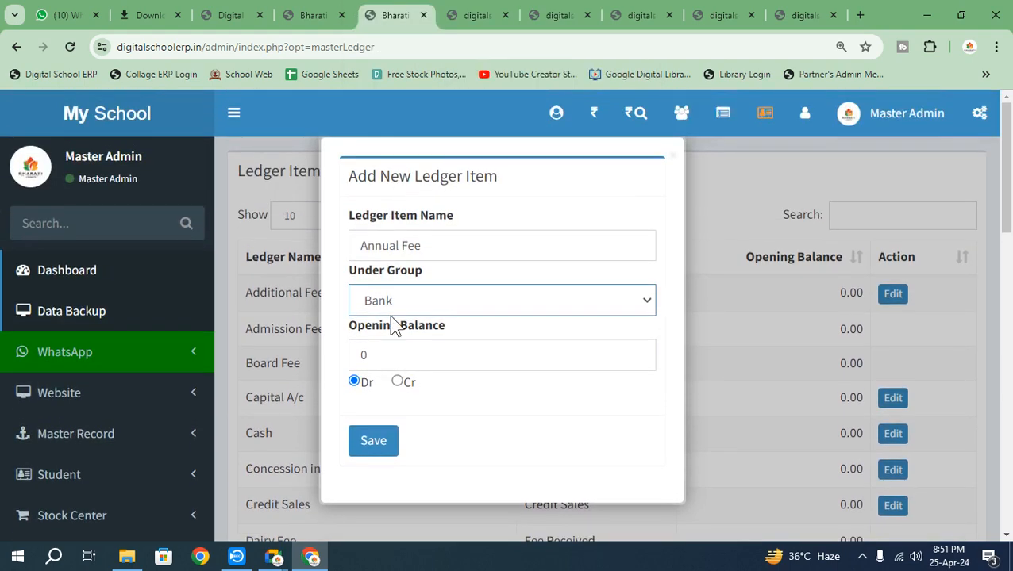
key("f")
left_click(375, 442)
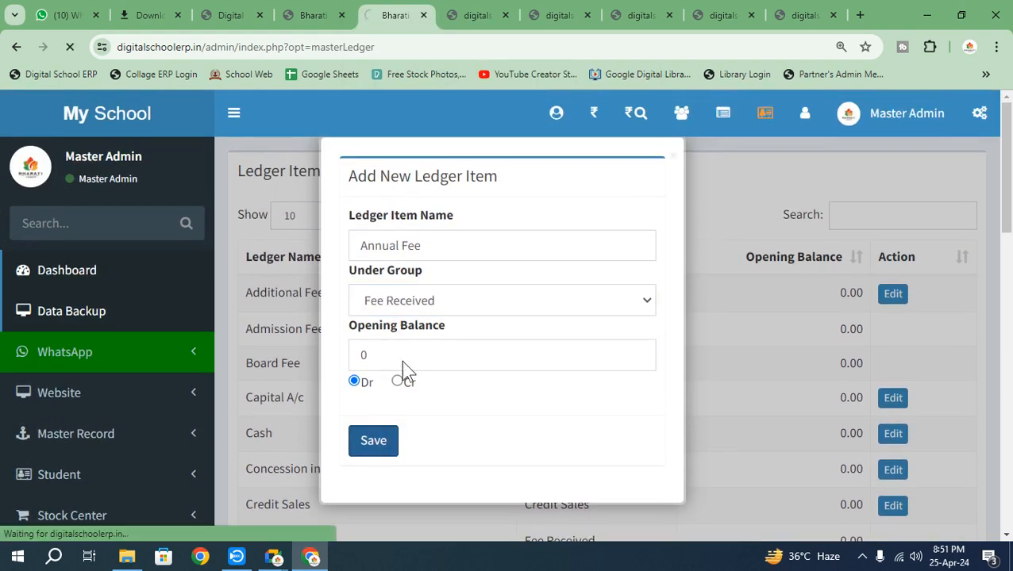
Save Annual Fee as a scheduled fee item with Annual payment frequency in April
scroll(238, 325, "down", 7)
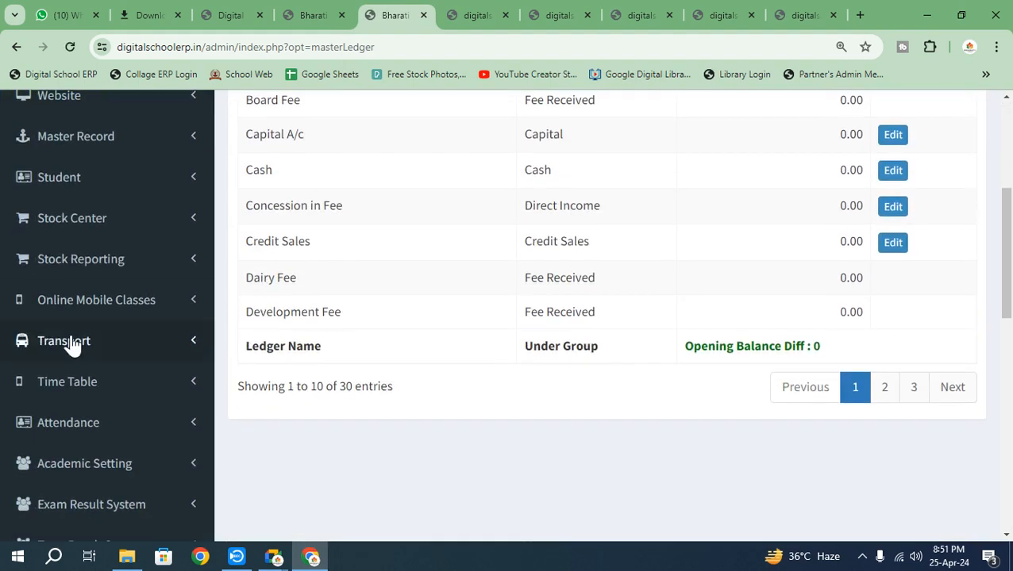
scroll(85, 337, "down", 3)
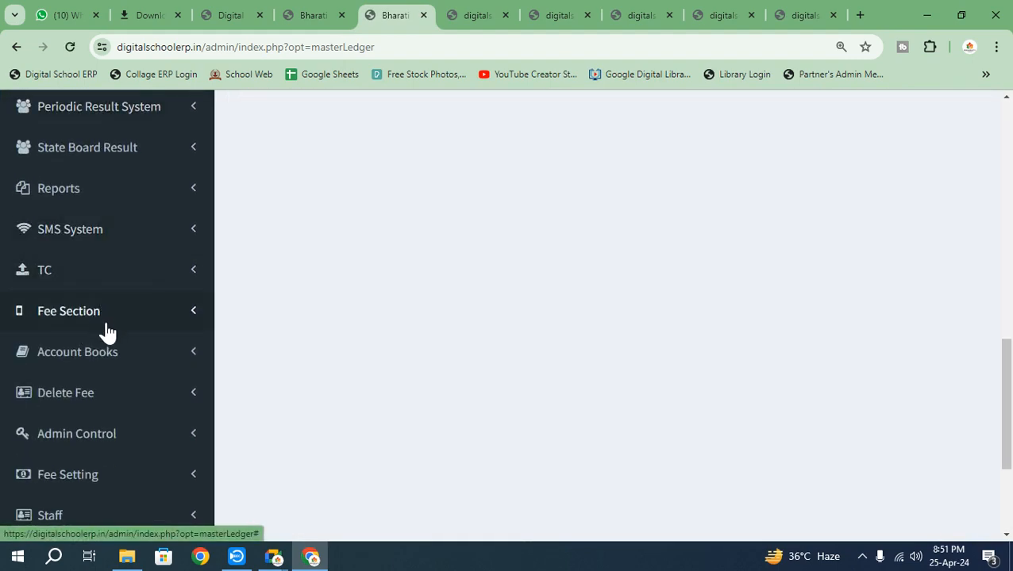
scroll(124, 359, "down", 3)
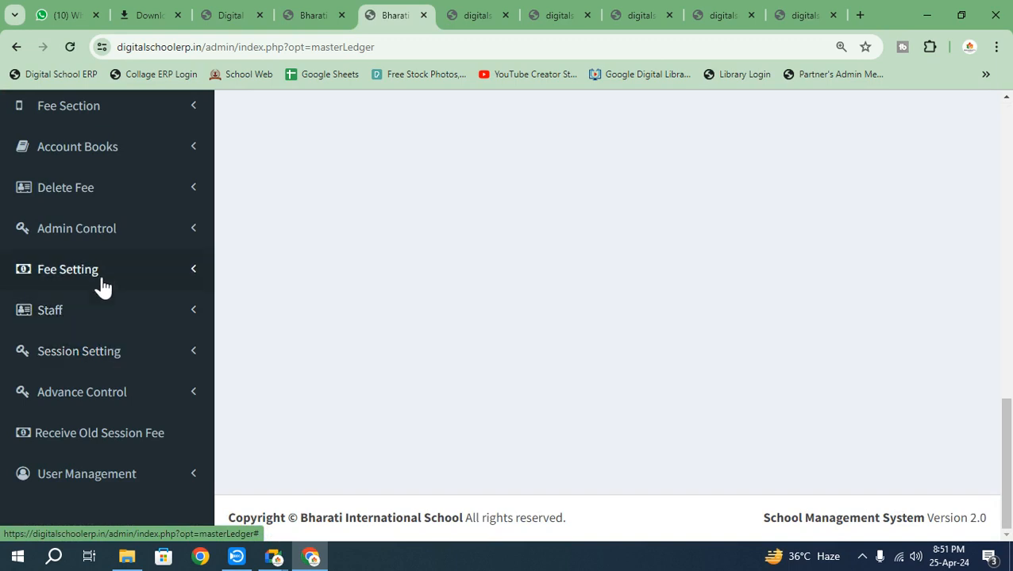
left_click(104, 279)
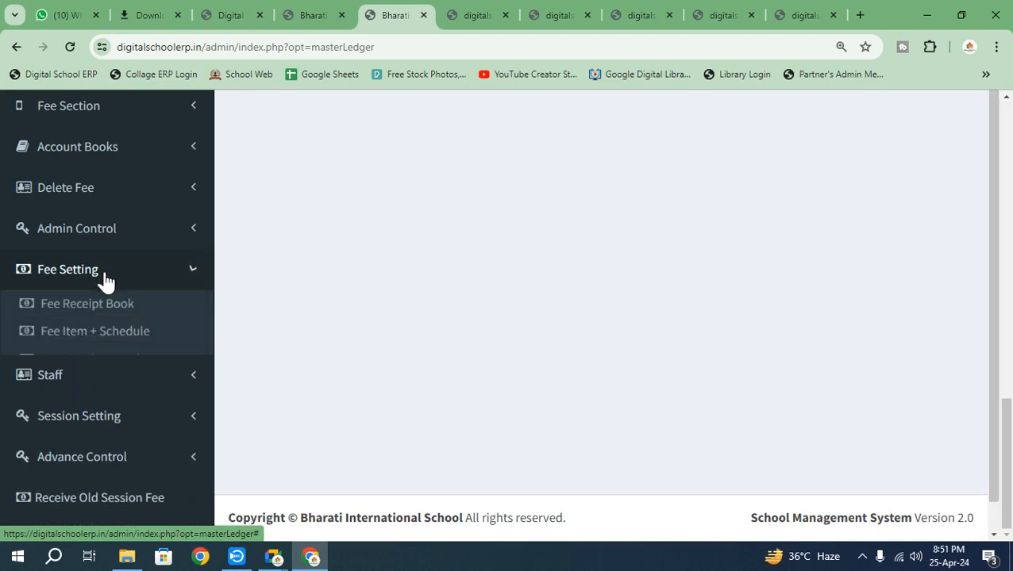
left_click(88, 337)
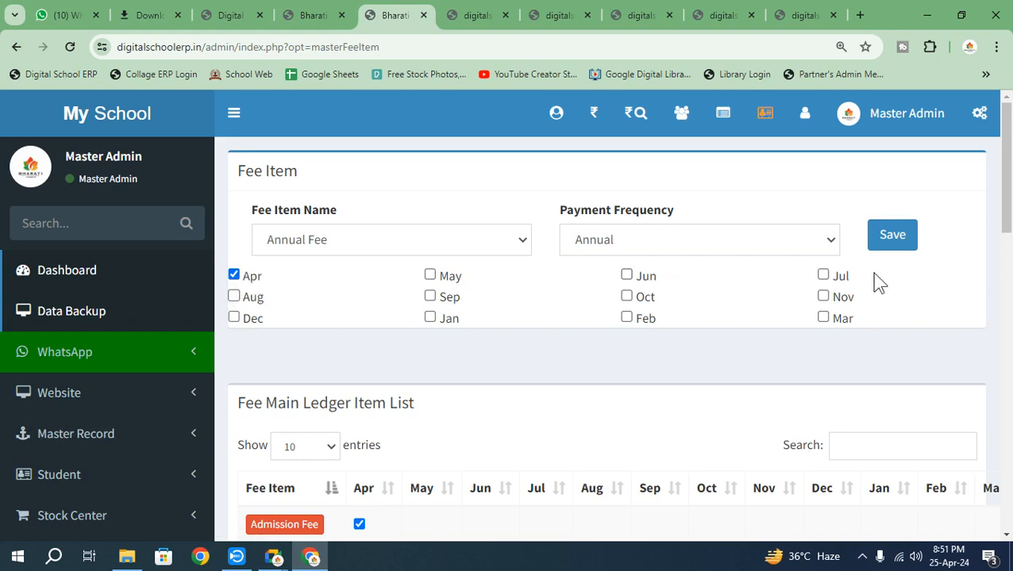
left_click(894, 243)
Open the annual fee plan for class 1st in the fee plan amounts
scroll(193, 373, "down", 4)
scroll(107, 353, "down", 3)
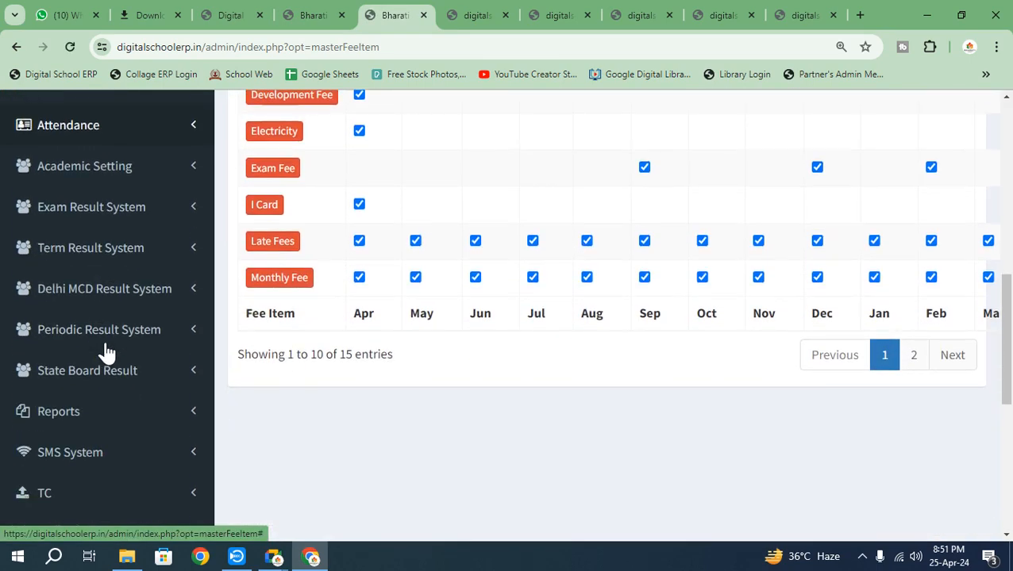
scroll(109, 346, "down", 2)
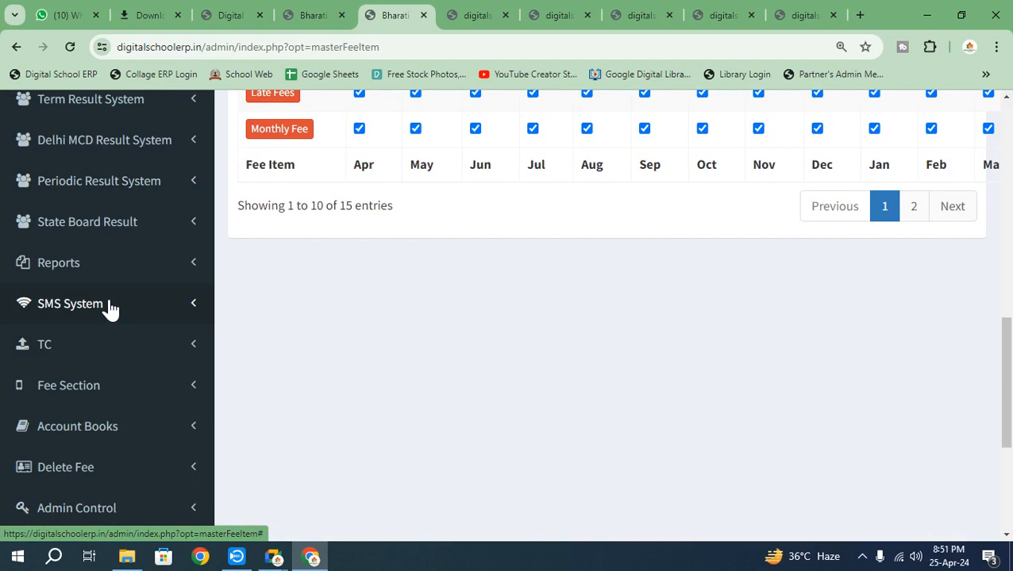
scroll(115, 326, "down", 2)
scroll(106, 351, "down", 2)
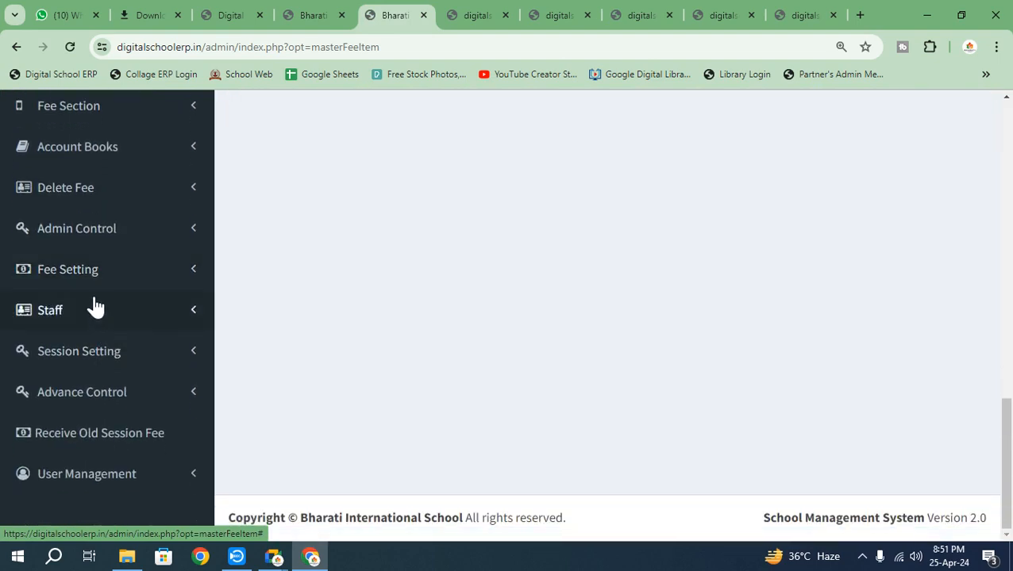
left_click(95, 274)
left_click(103, 367)
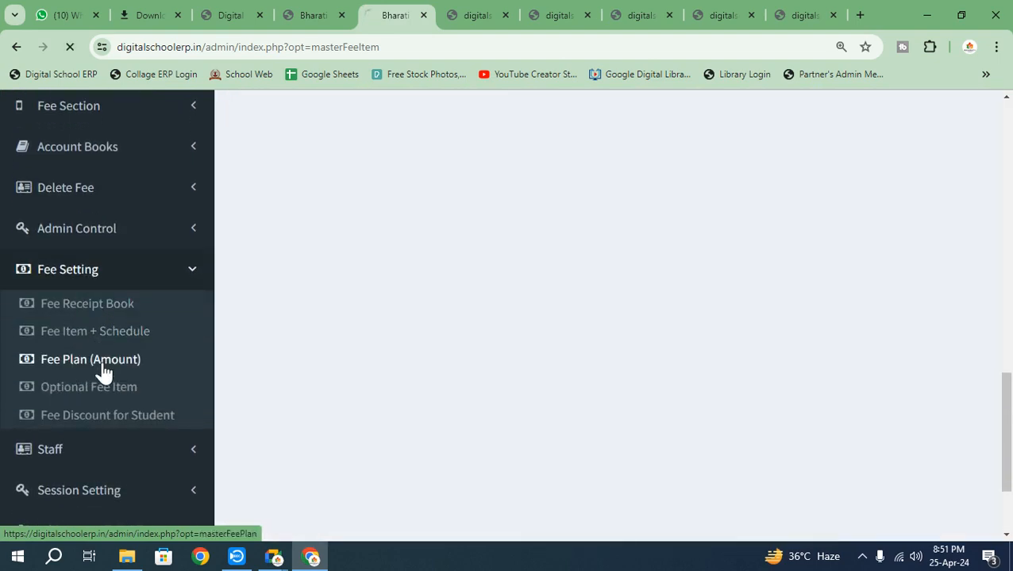
scroll(316, 355, "down", 4)
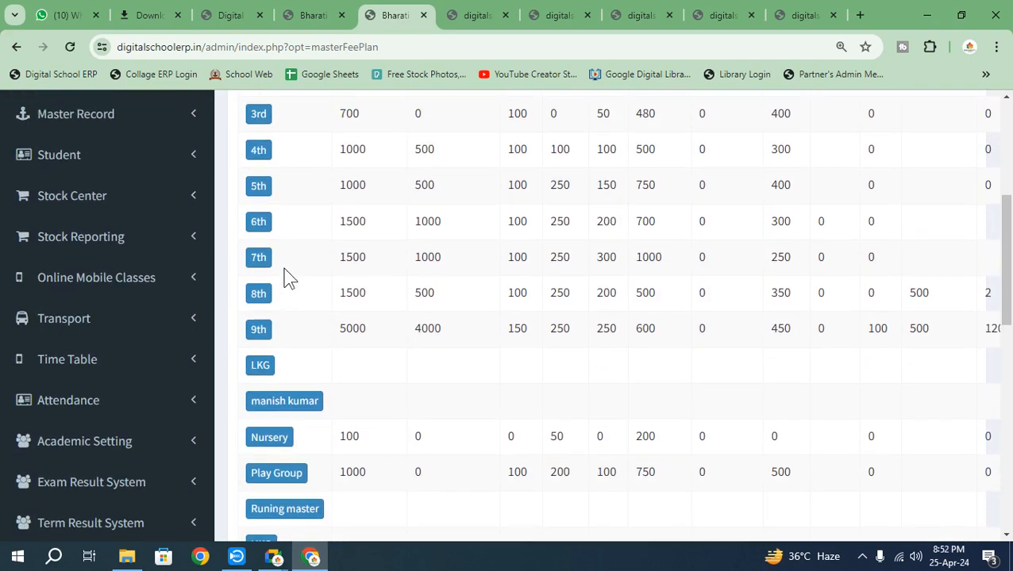
scroll(277, 262, "up", 1)
left_click(260, 141)
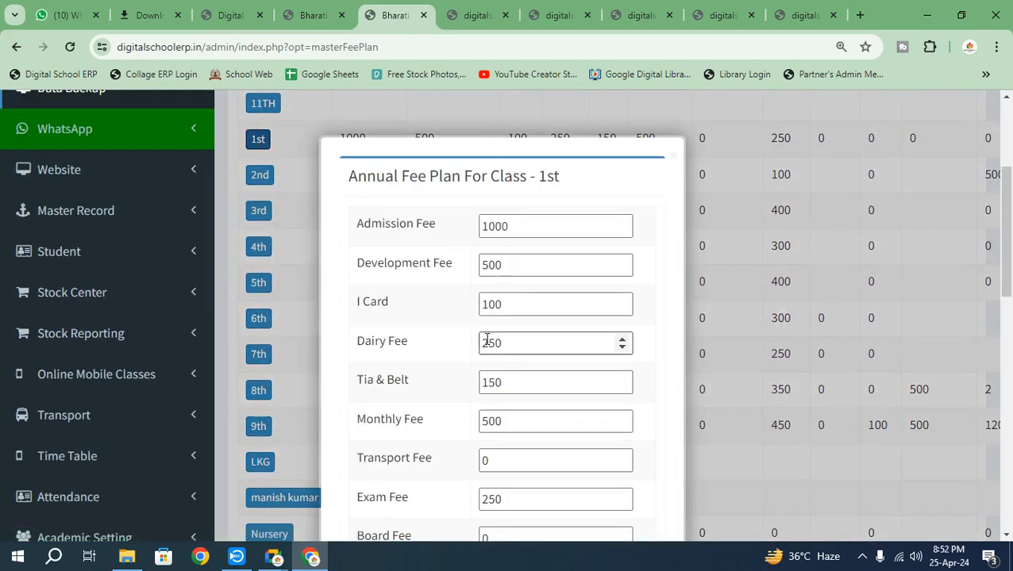
Set the Annual Fee in the class 1st fee plan to 150000 and save the fee details
scroll(438, 445, "down", 5)
left_click_drag(379, 399, 535, 402)
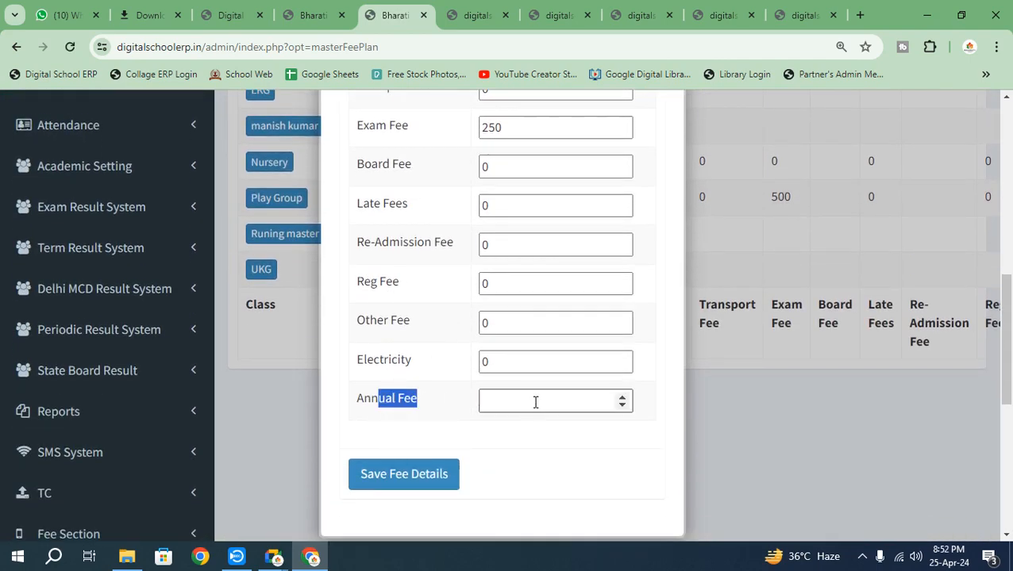
left_click(535, 402)
type("150000")
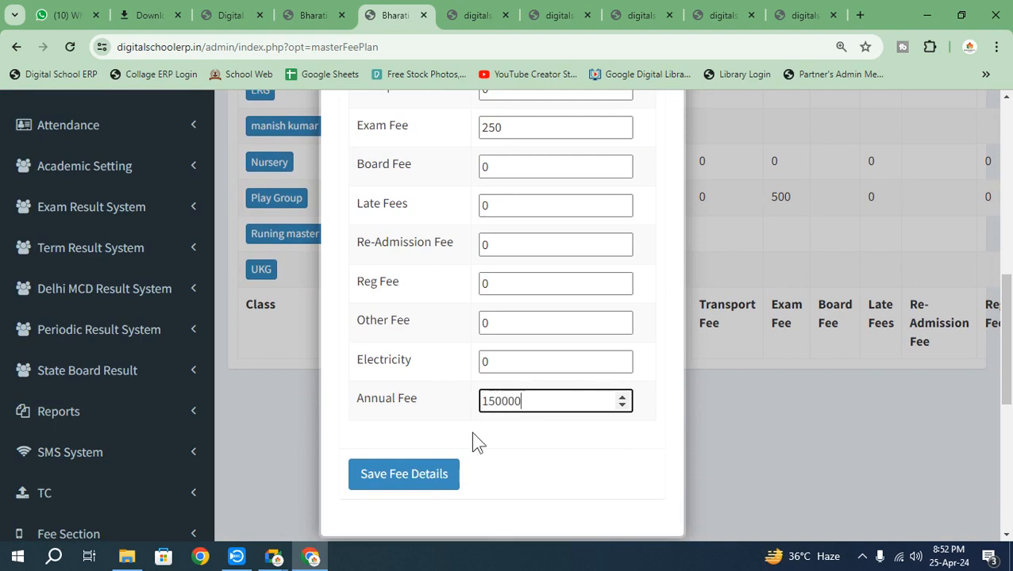
left_click(436, 481)
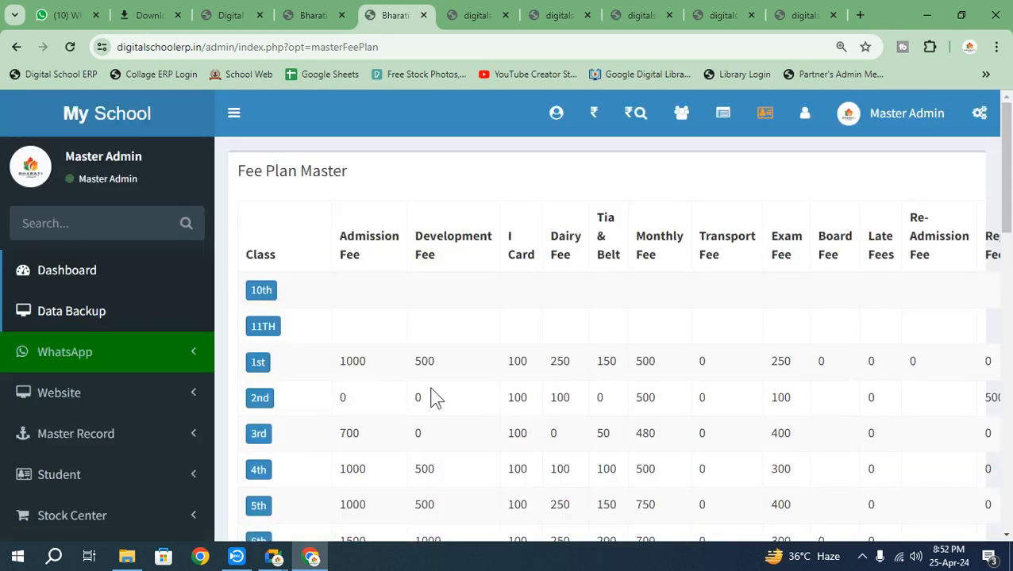
Open the session 2023-24 fee receipt of a student by entering the student's ID
left_click(554, 116)
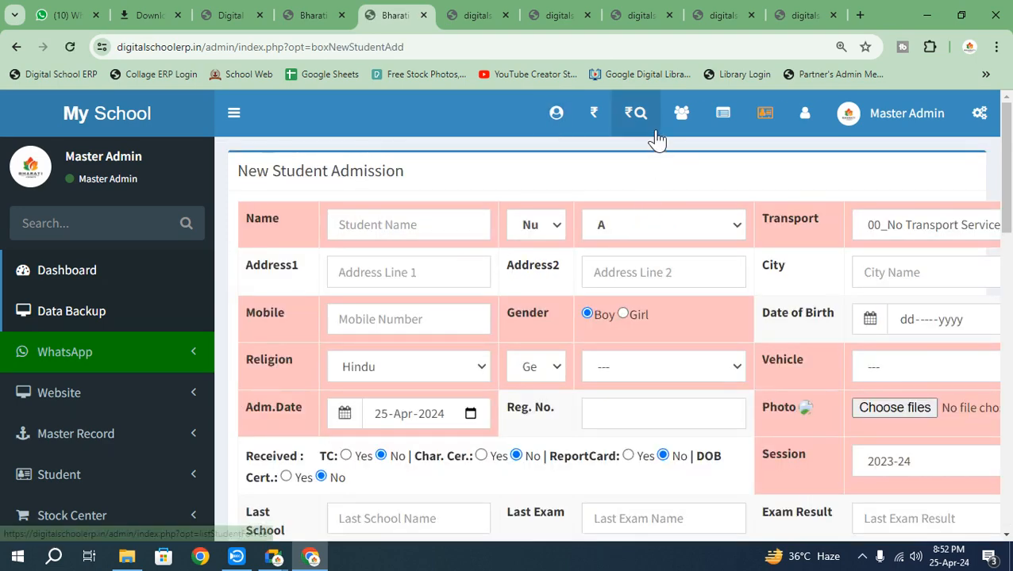
left_click(632, 120)
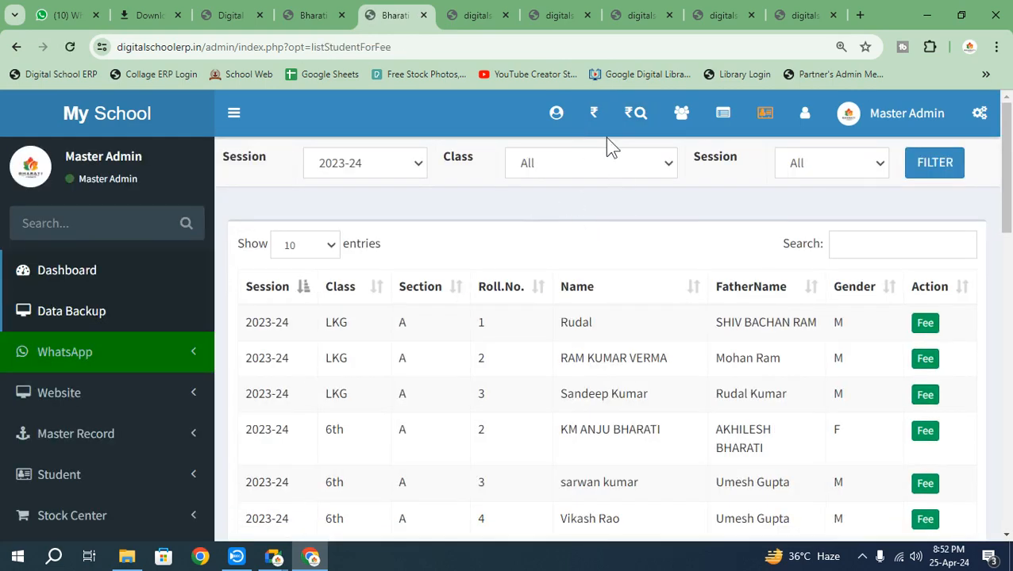
left_click(604, 121)
left_click(723, 210)
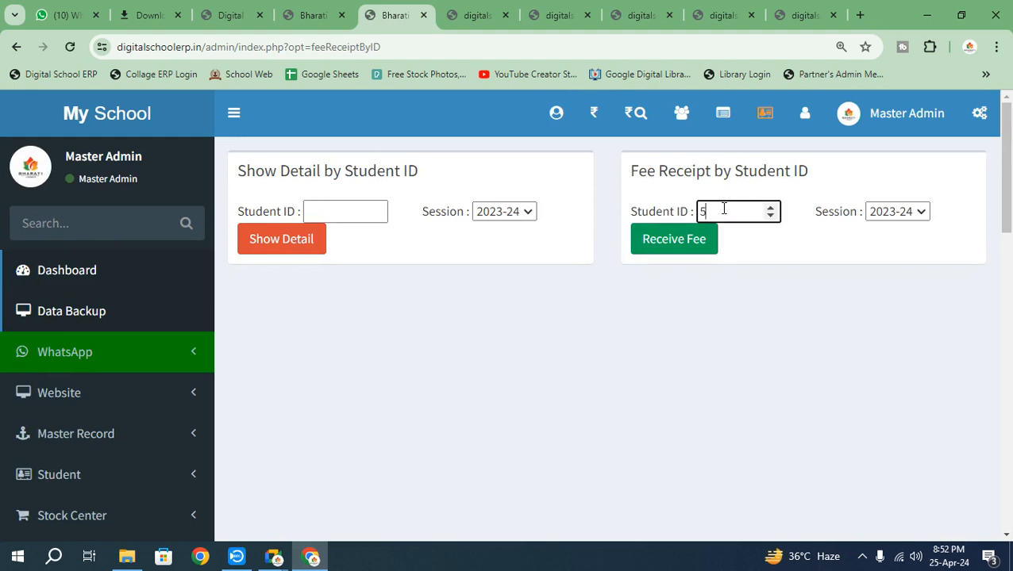
left_click(687, 245)
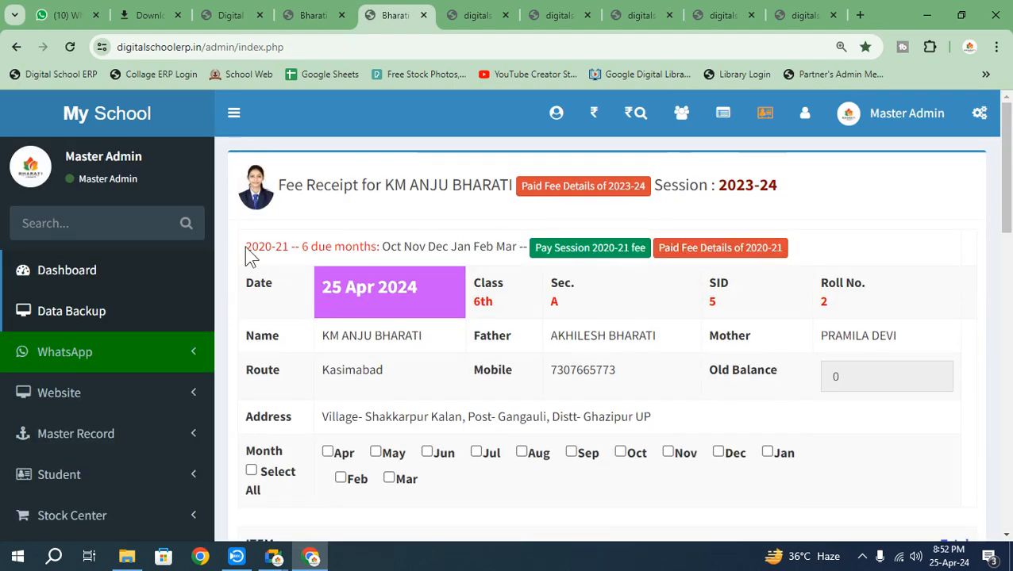
Examine the student name and session in the fee receipt heading
left_click_drag(381, 186, 516, 187)
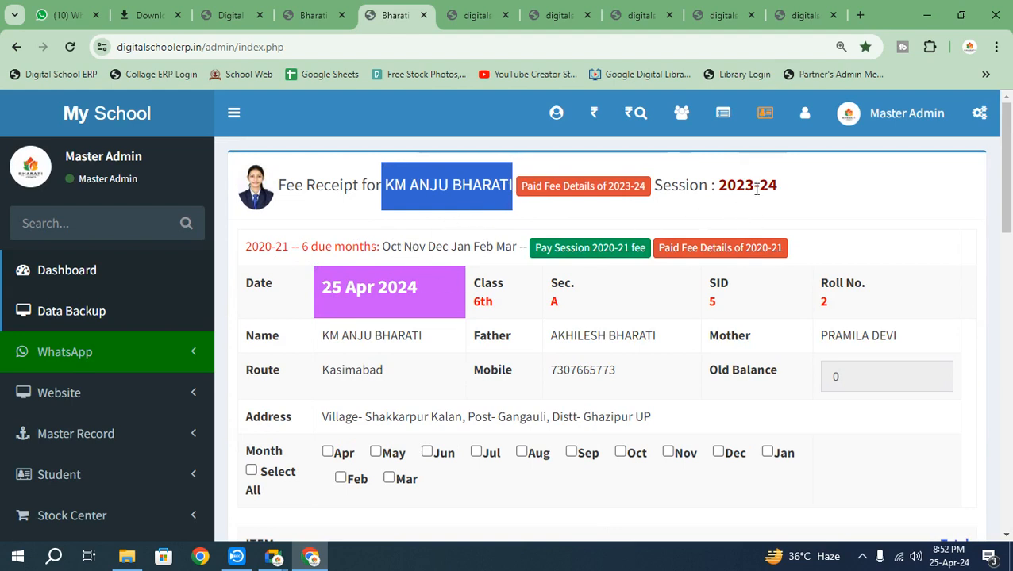
mouse_move(712, 188)
left_mouse_down()
mouse_move(796, 197)
mouse_move(728, 187)
left_mouse_up()
left_click(799, 187)
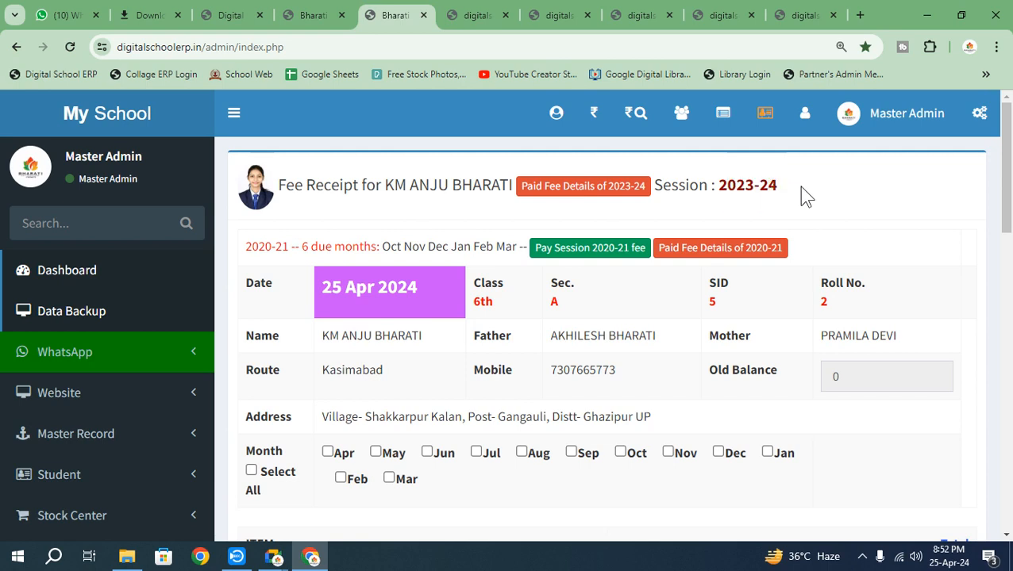
Examine the line of due months for session 2020-21 in the student's fee receipt
left_click_drag(264, 249, 378, 248)
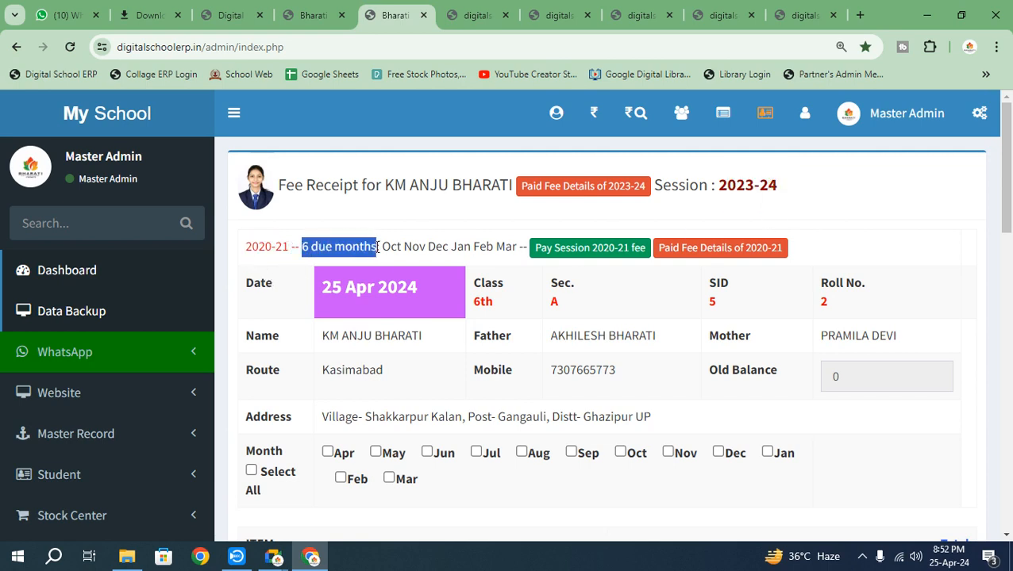
scroll(805, 326, "down", 3)
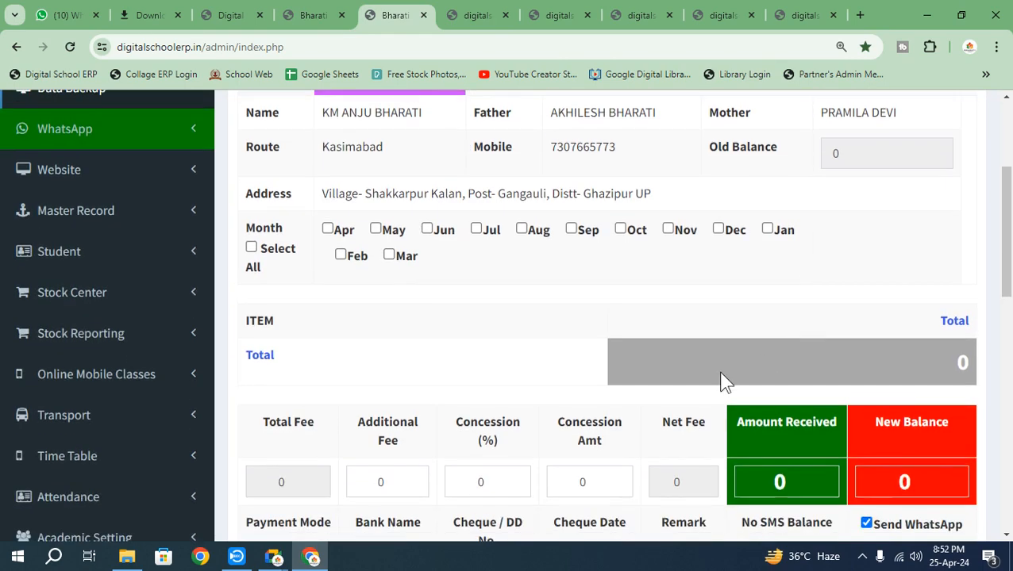
scroll(397, 301, "up", 3)
left_click(274, 243)
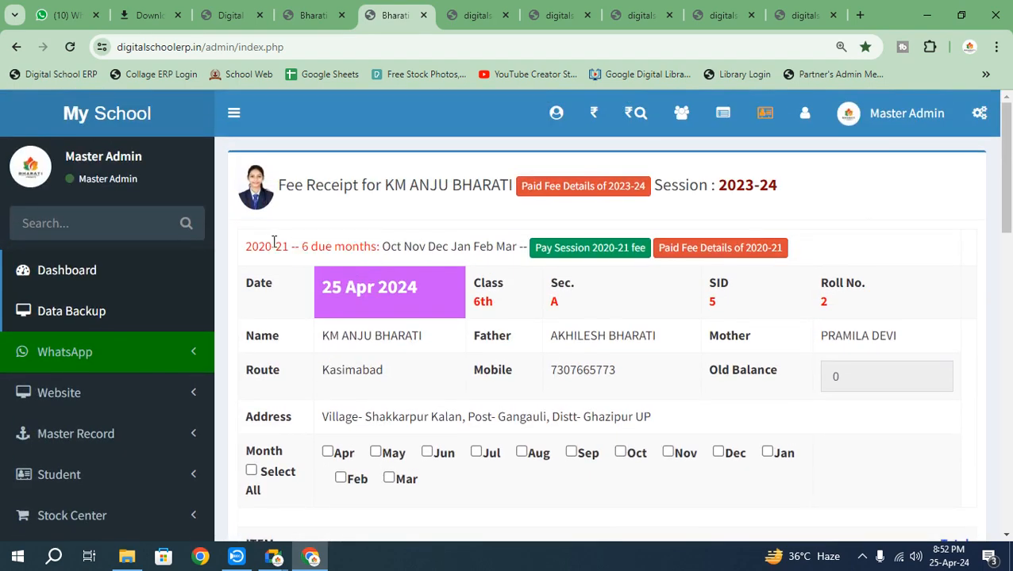
left_click_drag(244, 258, 515, 249)
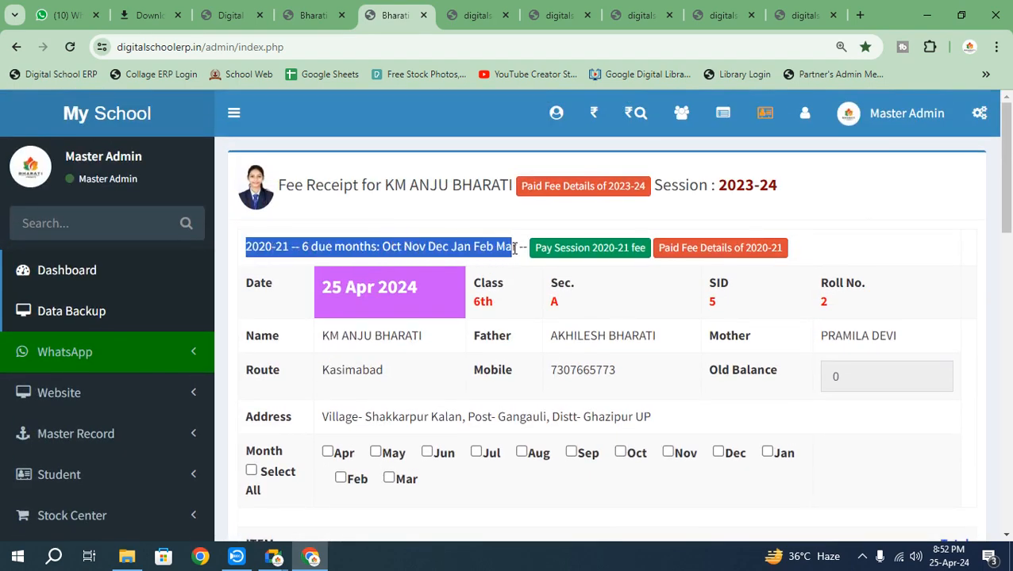
View the student's paid fee details of session 2020-21, close them and recheck the due months
left_click(746, 260)
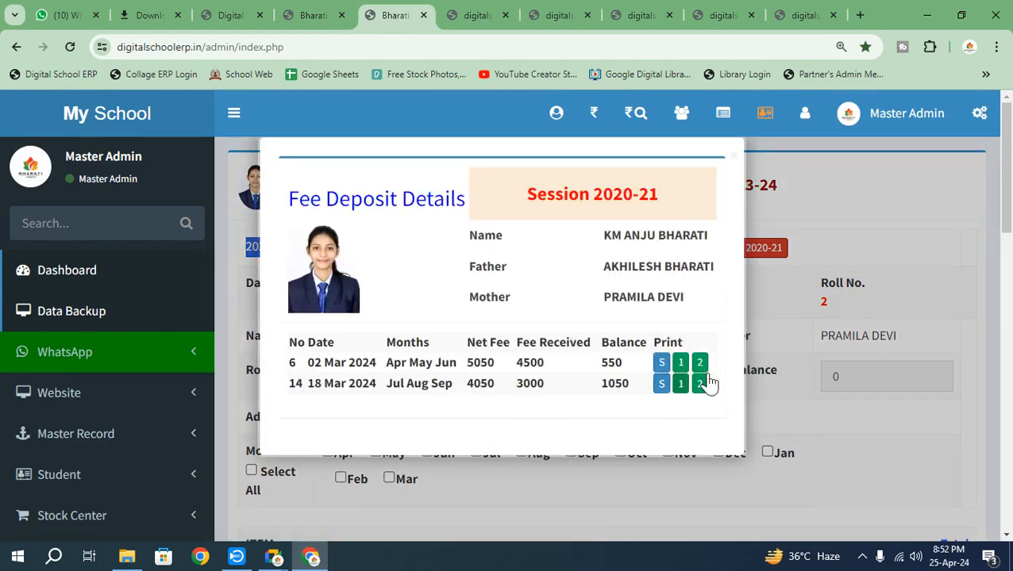
left_click(734, 158)
left_click(440, 264)
double_click(438, 252)
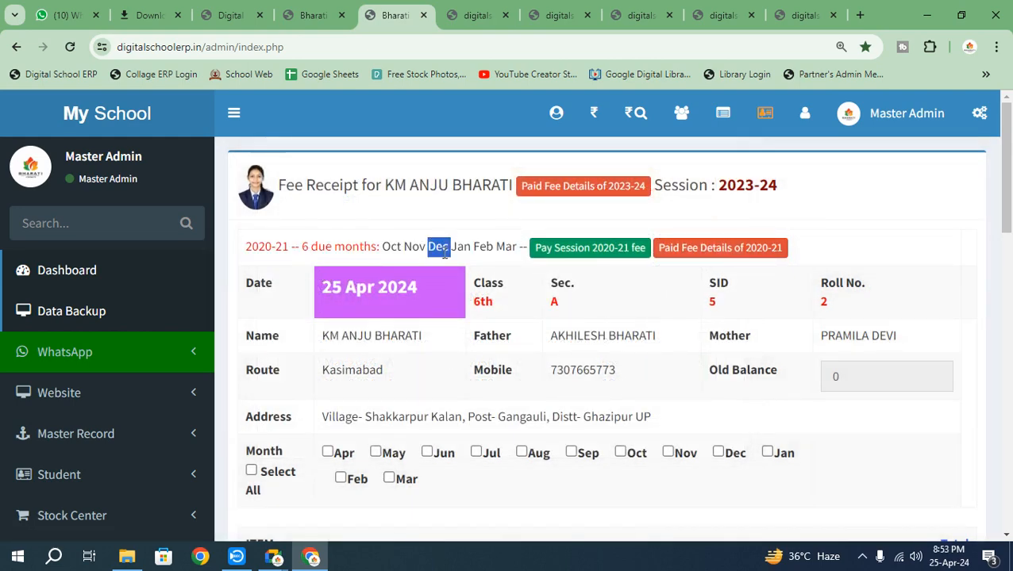
Open the session 2020-21 fee payment, select all due months from Oct to Mar and check the amount
left_click(582, 263)
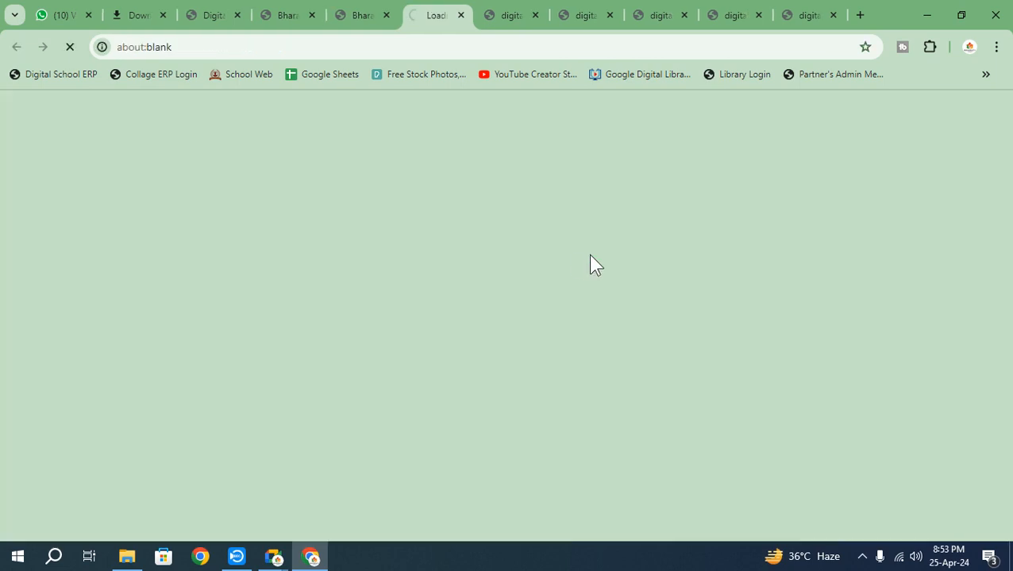
scroll(592, 317, "down", 3)
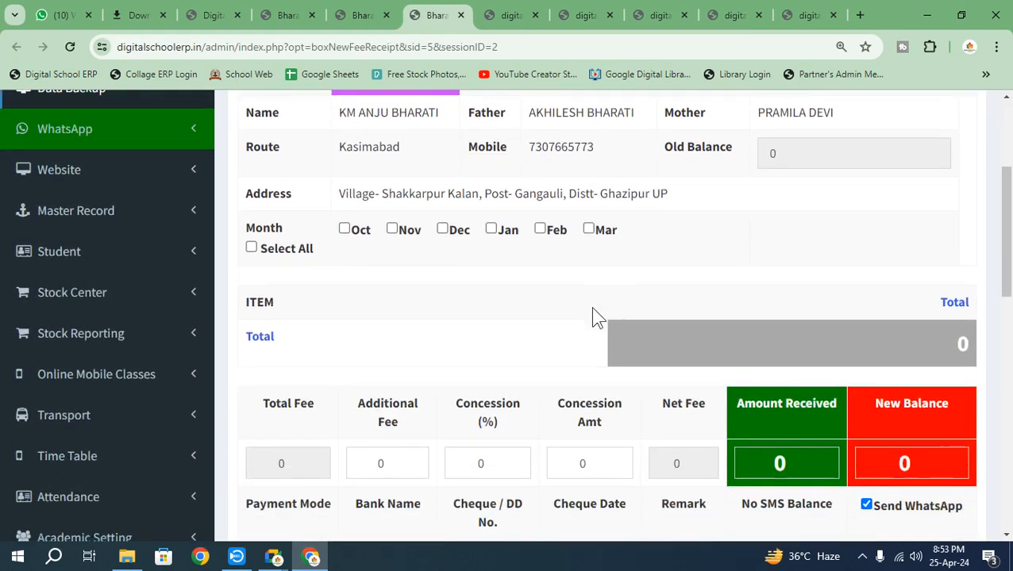
left_click(251, 248)
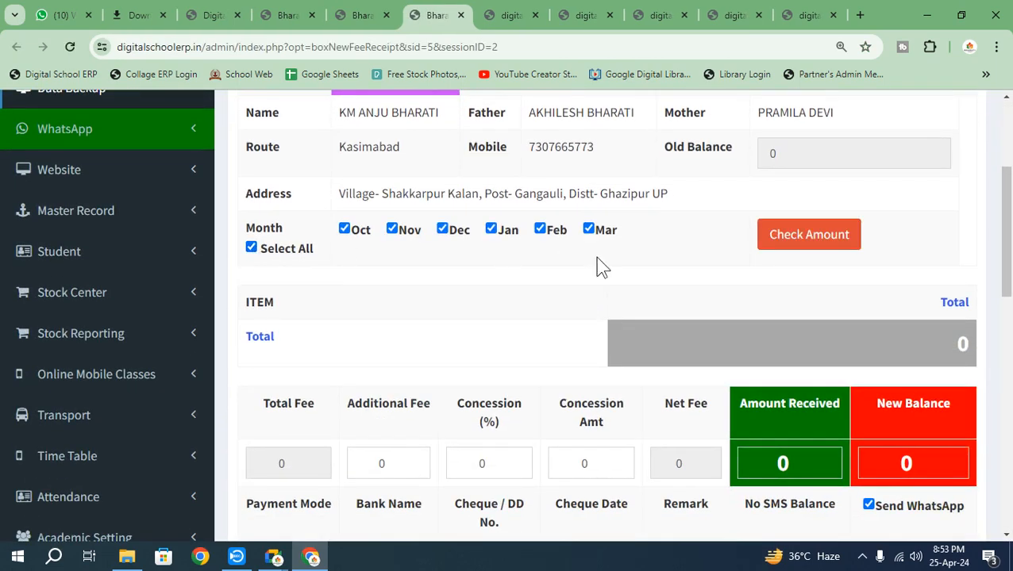
left_click(854, 243)
Set the amount received to 1 with Cash as payment mode and submit the session 2020-21 fee receipt
scroll(758, 333, "down", 6)
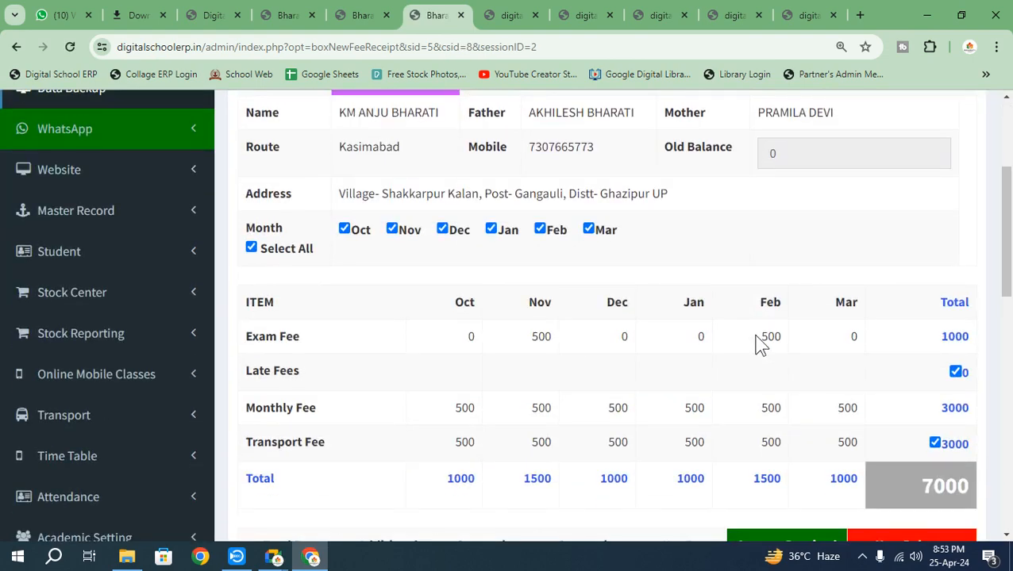
left_click_drag(805, 308, 731, 314)
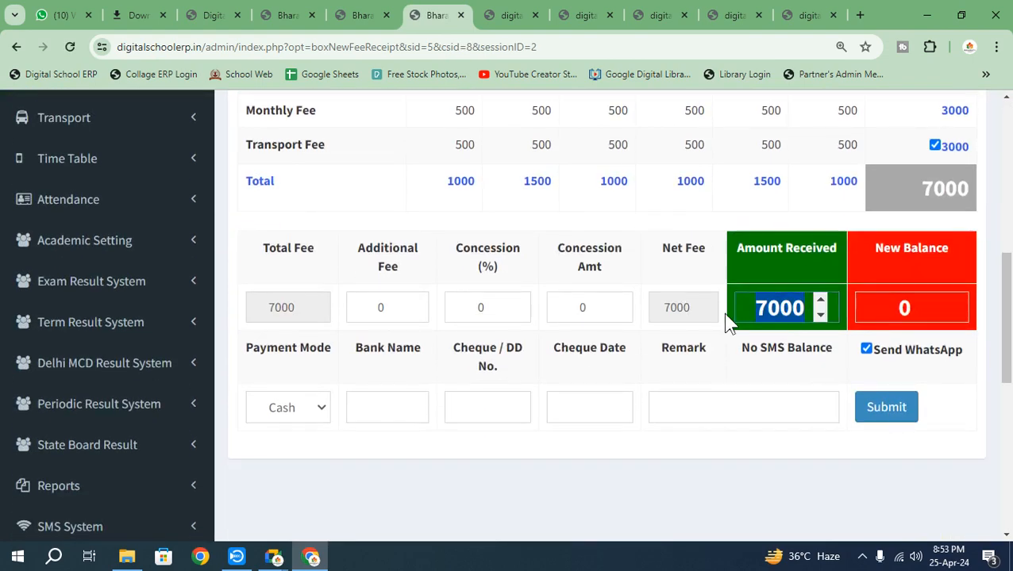
type("1")
left_click(899, 416)
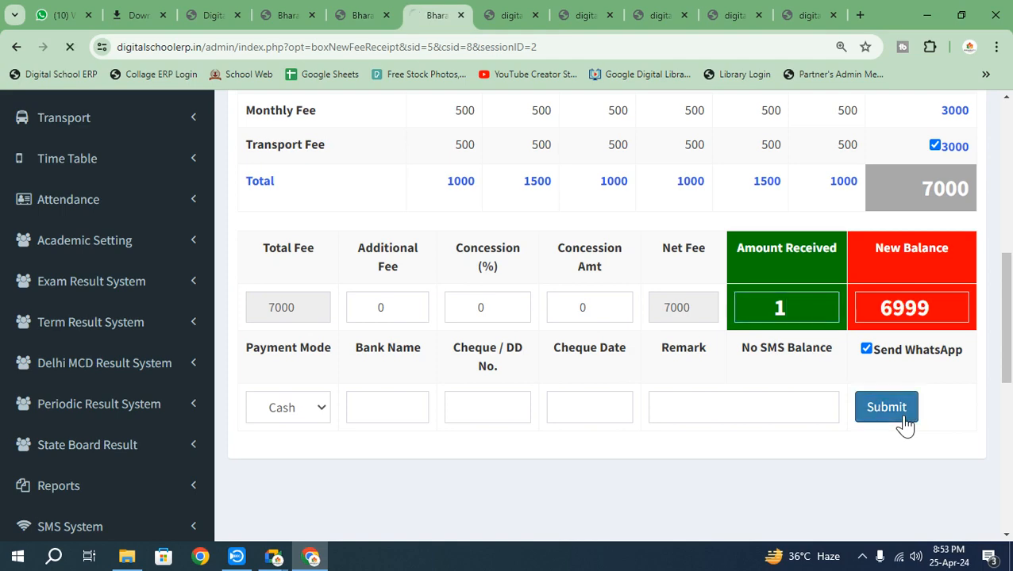
left_click_drag(386, 308, 341, 312)
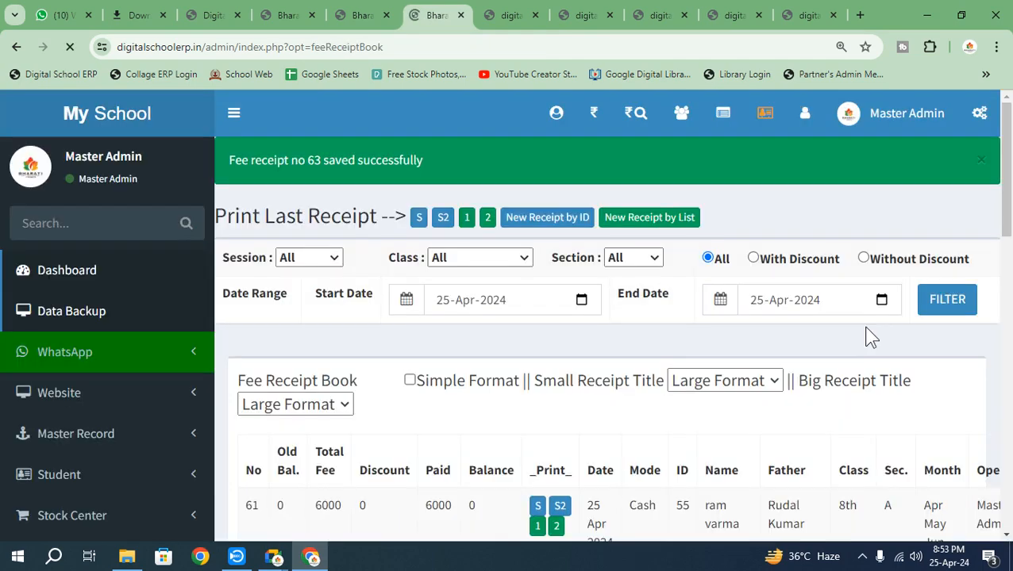
Start a new fee receipt by ID for the same student in session 2023-24 from the fee receipt book
scroll(554, 373, "down", 3)
scroll(669, 366, "up", 3)
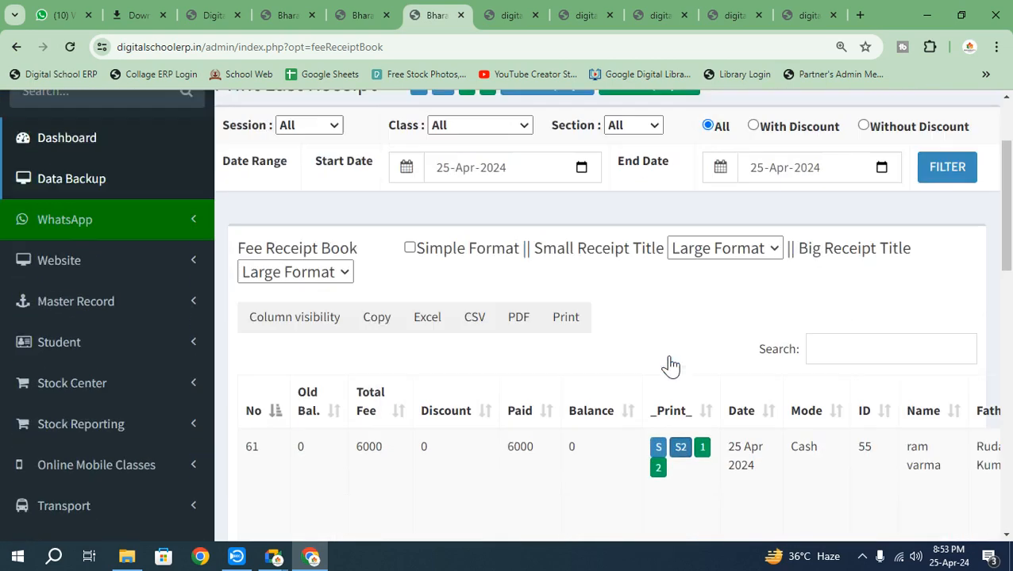
left_click(585, 214)
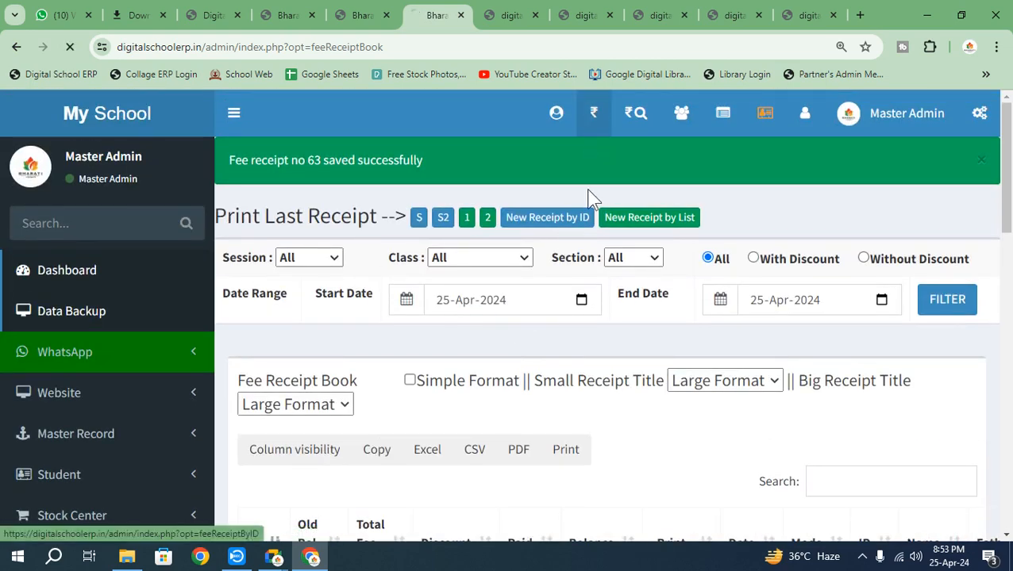
left_click(721, 206)
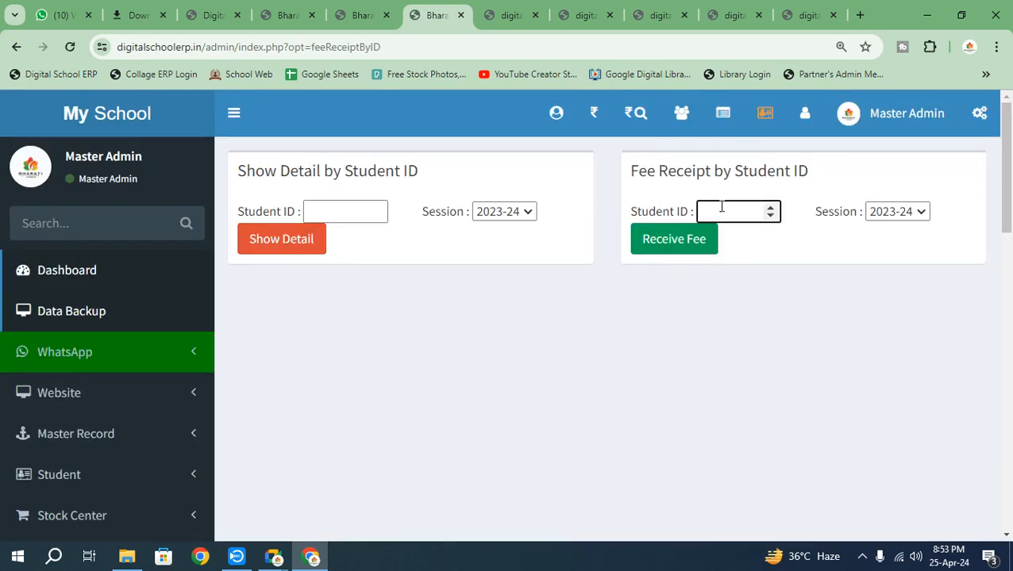
type("5")
key("Return")
scroll(532, 284, "down", 2)
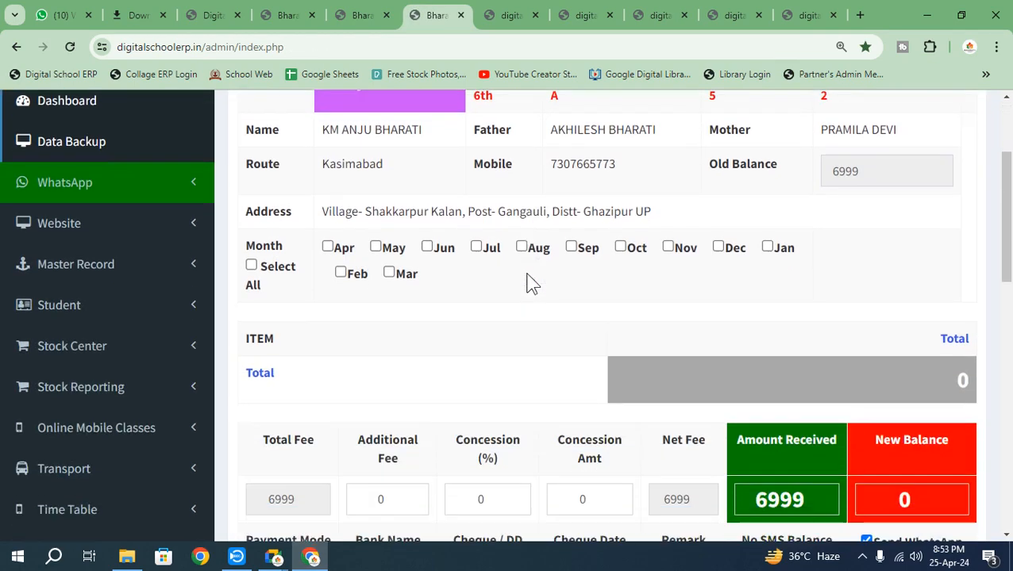
Change the amount received to 6990 in the session 2023-24 receipt and compare it with the net fee
scroll(528, 275, "down", 3)
left_click_drag(817, 307, 746, 300)
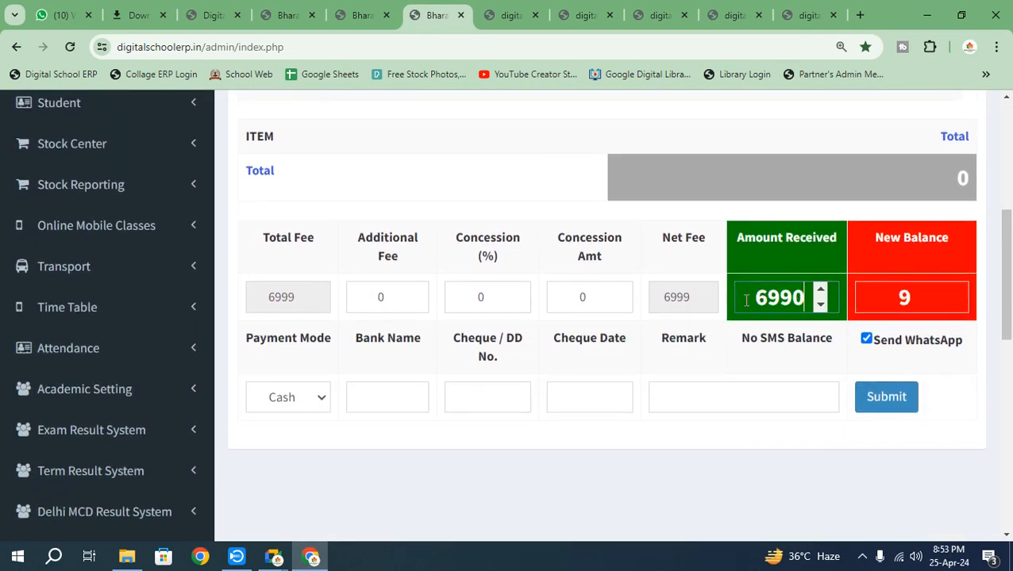
double_click(746, 300)
double_click(669, 297)
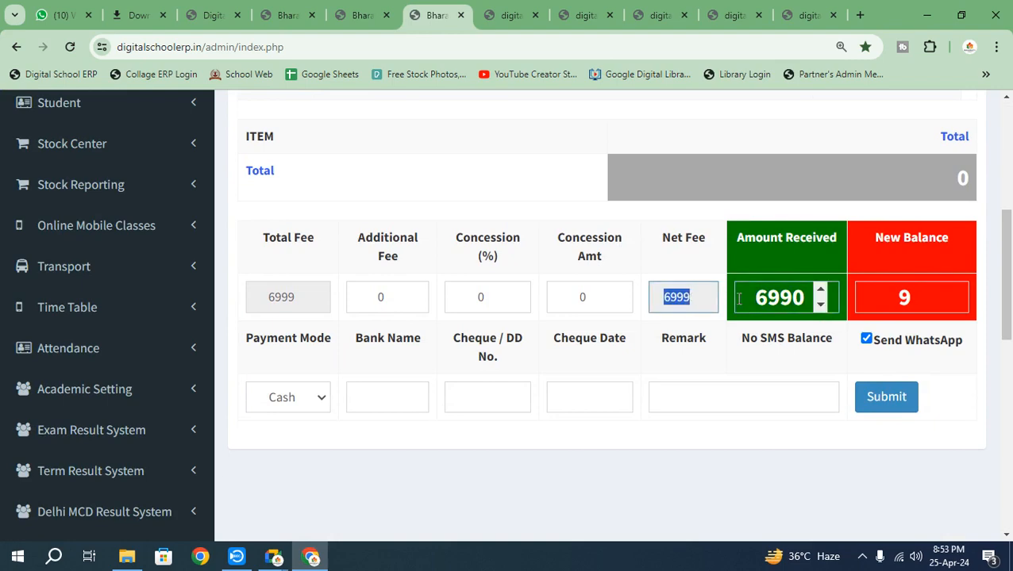
View the student's paid fee details of session 2023-24, close them and review the receipt's months and old balance
scroll(624, 322, "up", 5)
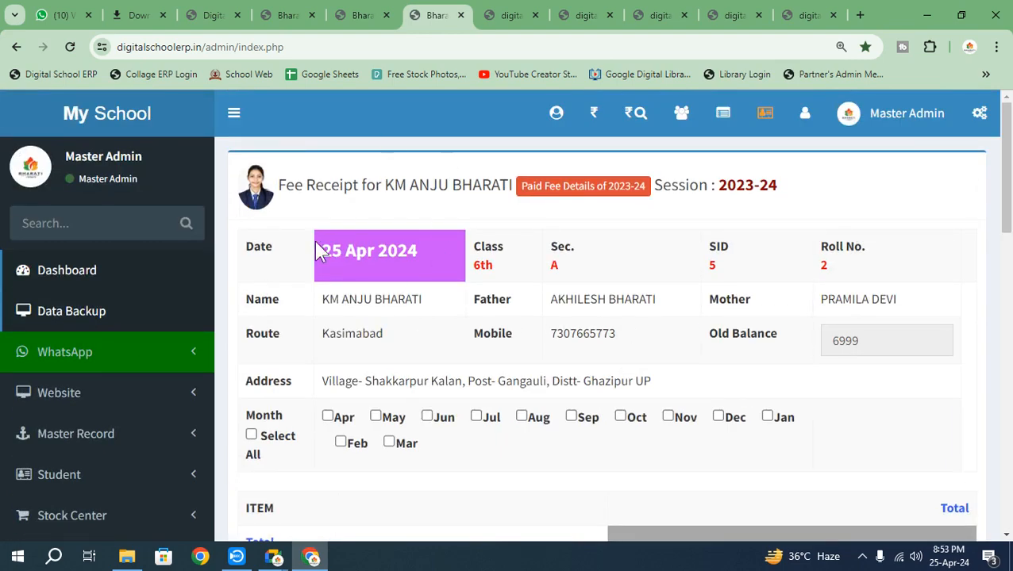
left_click(607, 190)
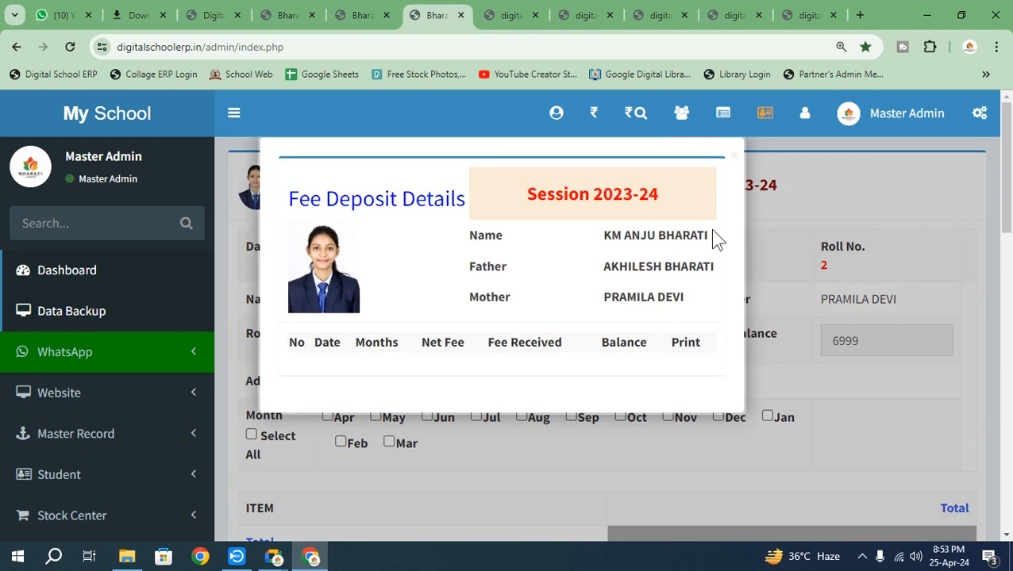
left_click(730, 159)
scroll(512, 426, "down", 2)
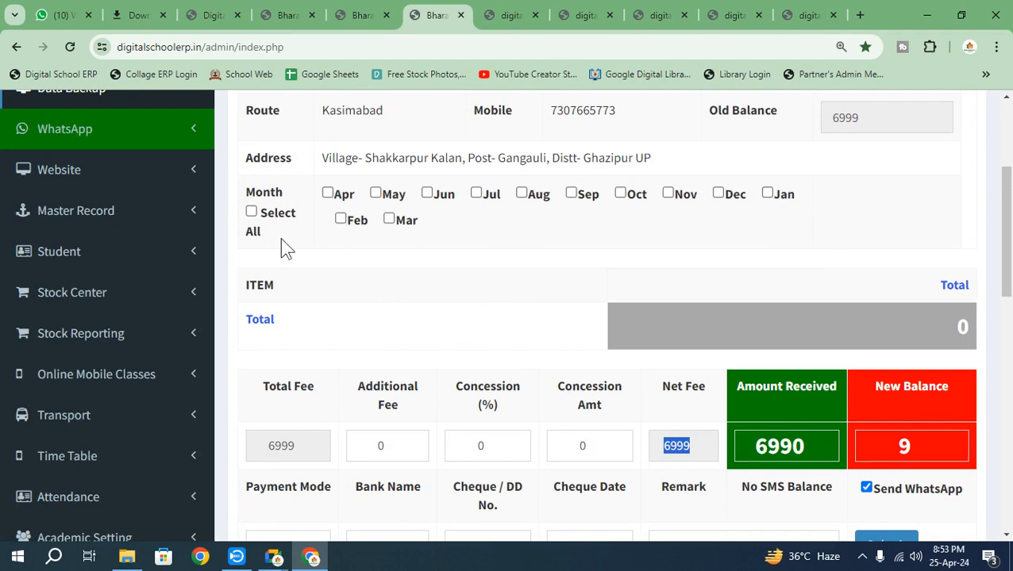
scroll(538, 197, "up", 1)
scroll(751, 339, "down", 3)
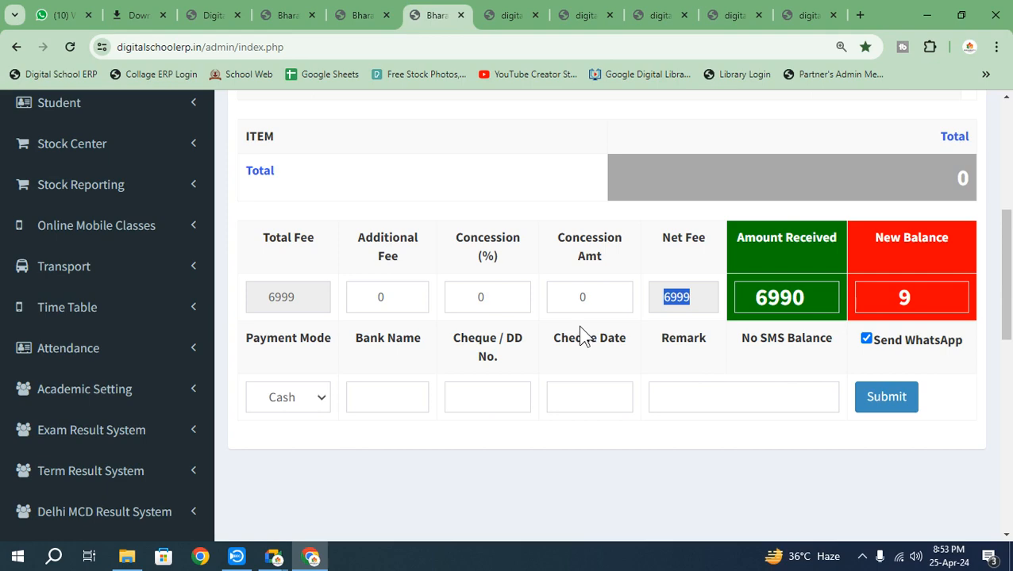
left_click(335, 195)
scroll(399, 240, "up", 5)
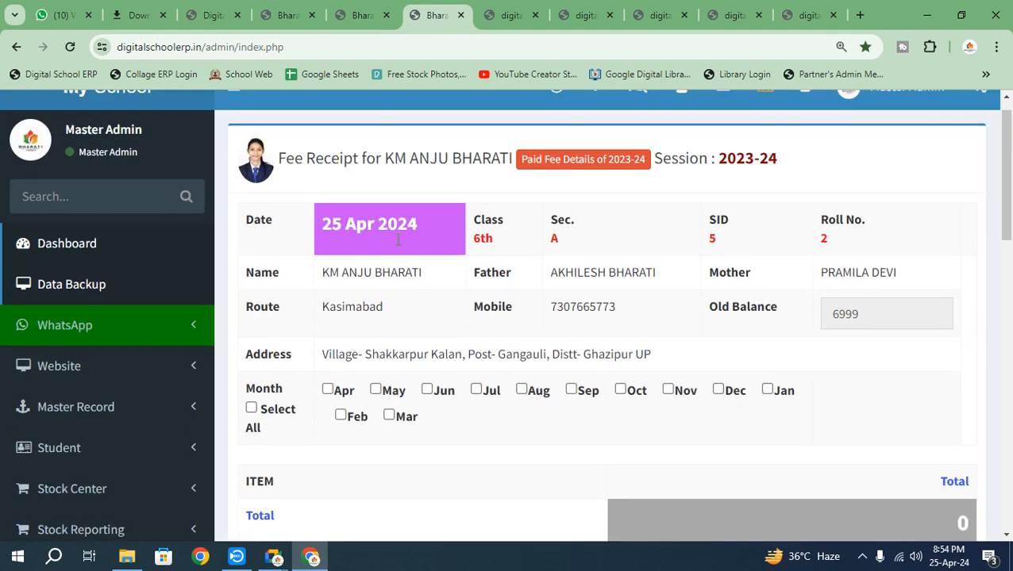
Leave the fee receipt unsubmitted and return to the dashboard
left_click(70, 280)
scroll(181, 344, "down", 3)
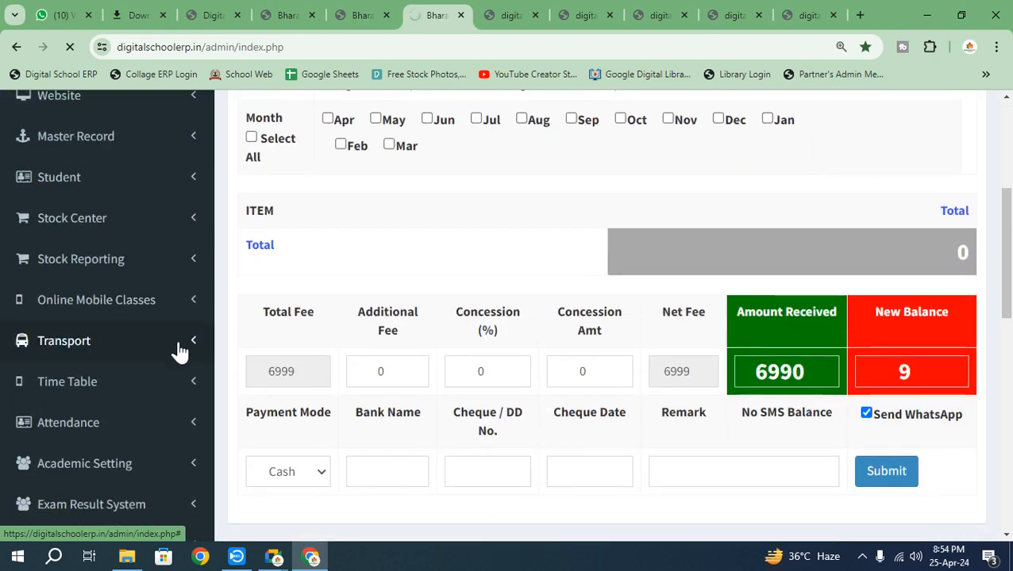
scroll(194, 364, "down", 2)
scroll(198, 366, "down", 5)
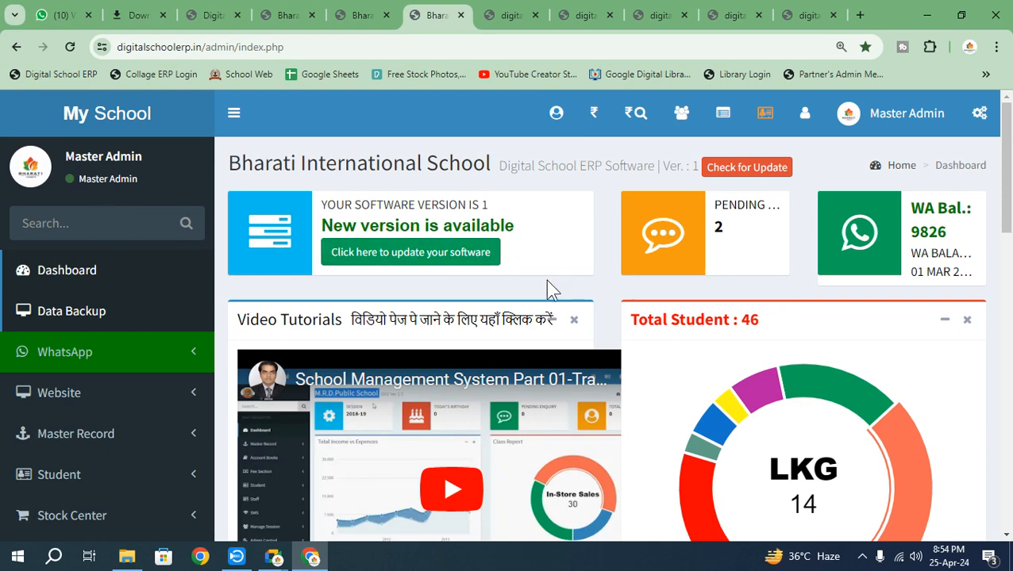
Open the Class master from the master records
scroll(92, 321, "down", 8)
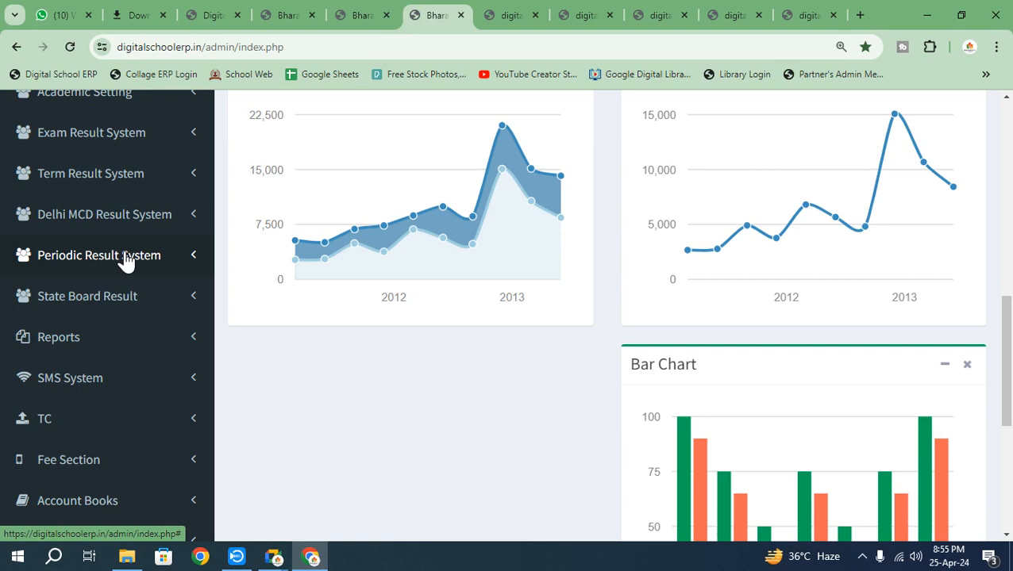
scroll(111, 262, "up", 2)
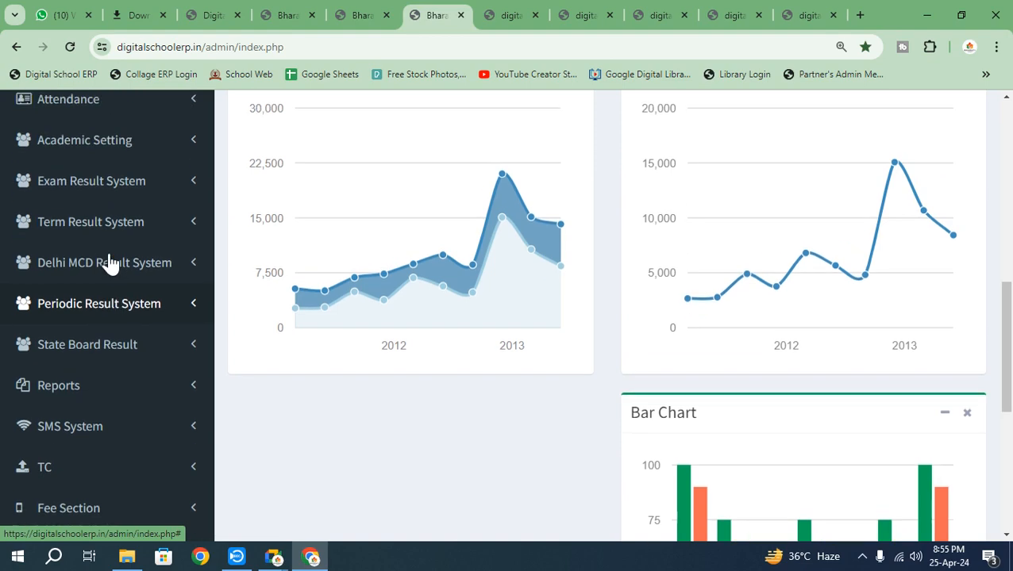
scroll(110, 264, "up", 5)
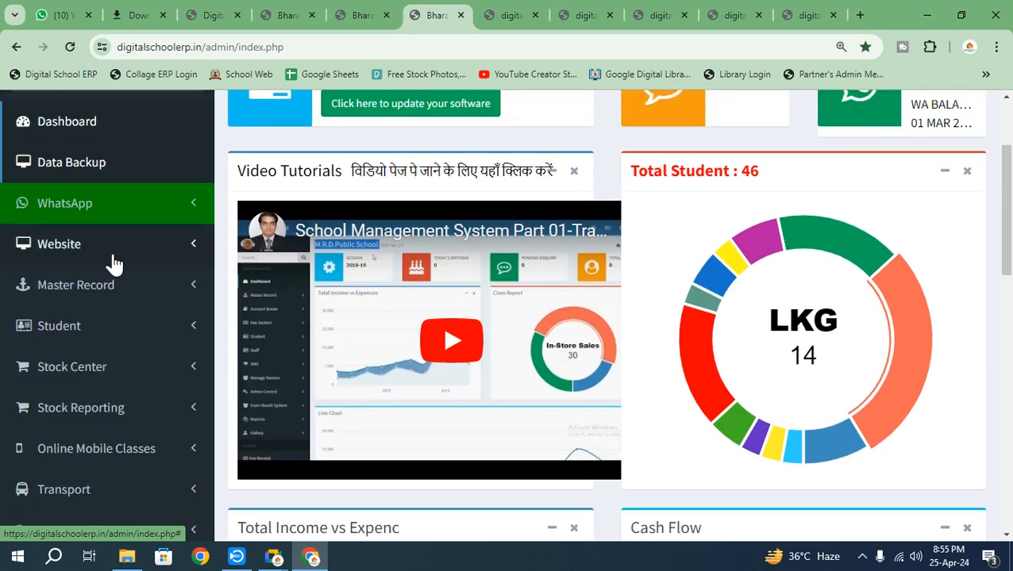
scroll(112, 264, "down", 2)
left_click(95, 140)
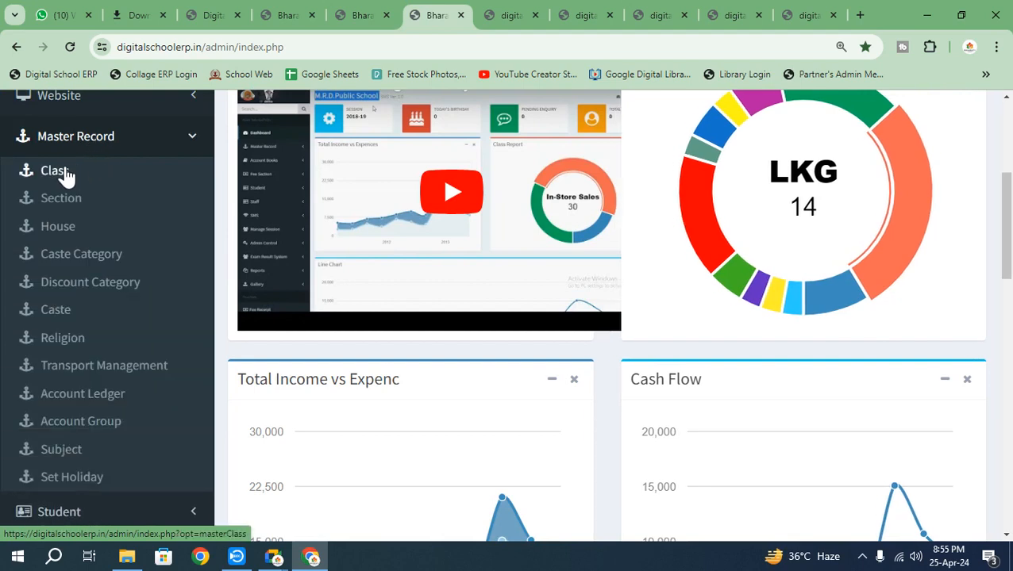
left_click(65, 175)
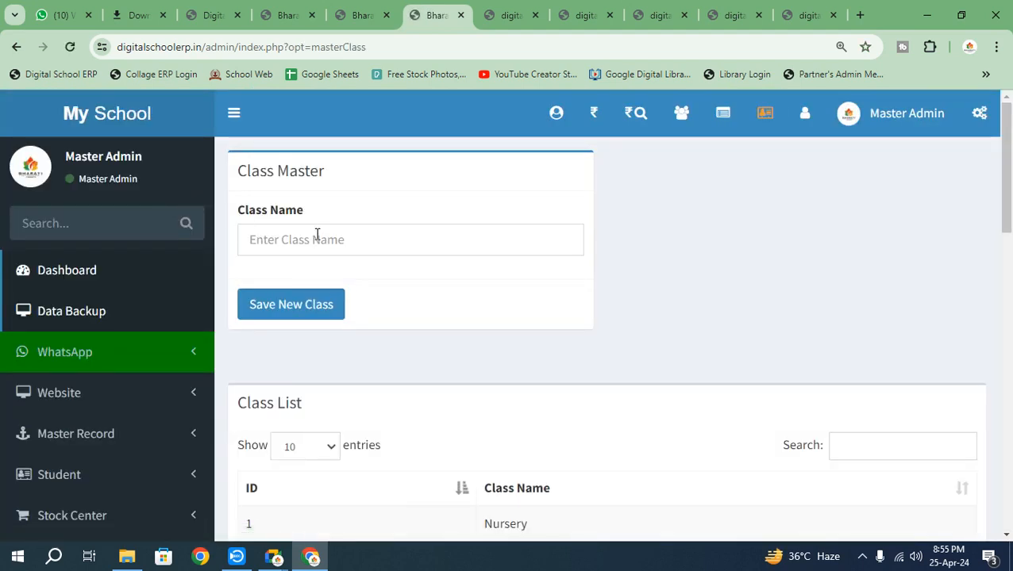
Review the Class Master's name field and its list of existing classes
left_click(317, 235)
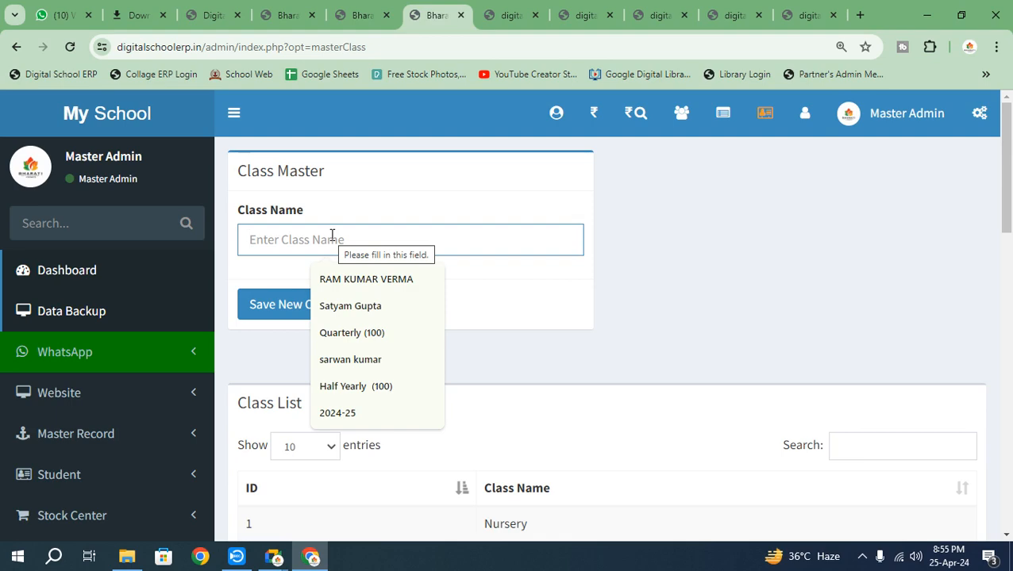
scroll(45, 475, "down", 10)
scroll(425, 294, "up", 10)
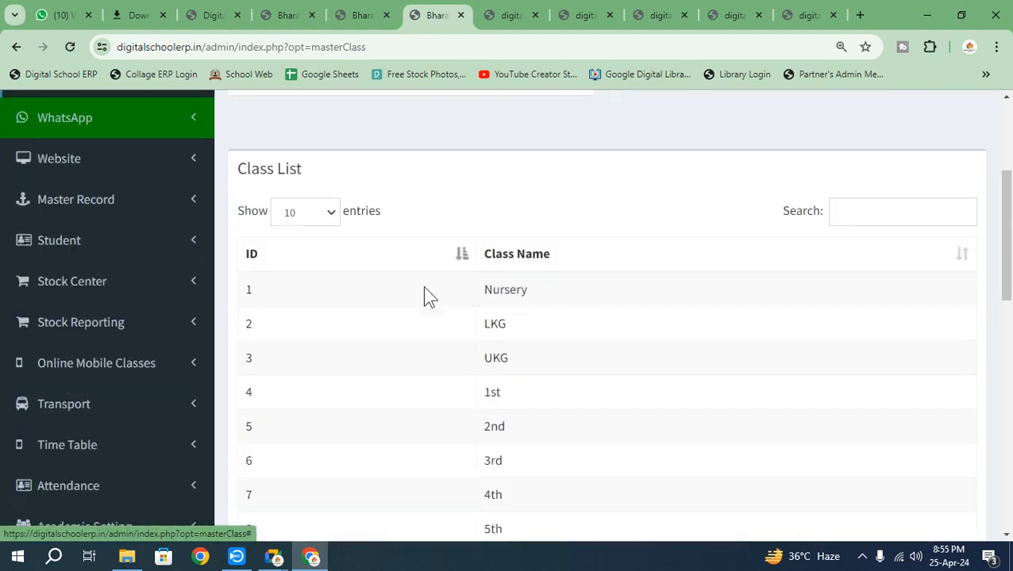
Enter "11th -" as an example class name in the Class Master without saving it
left_click(298, 240)
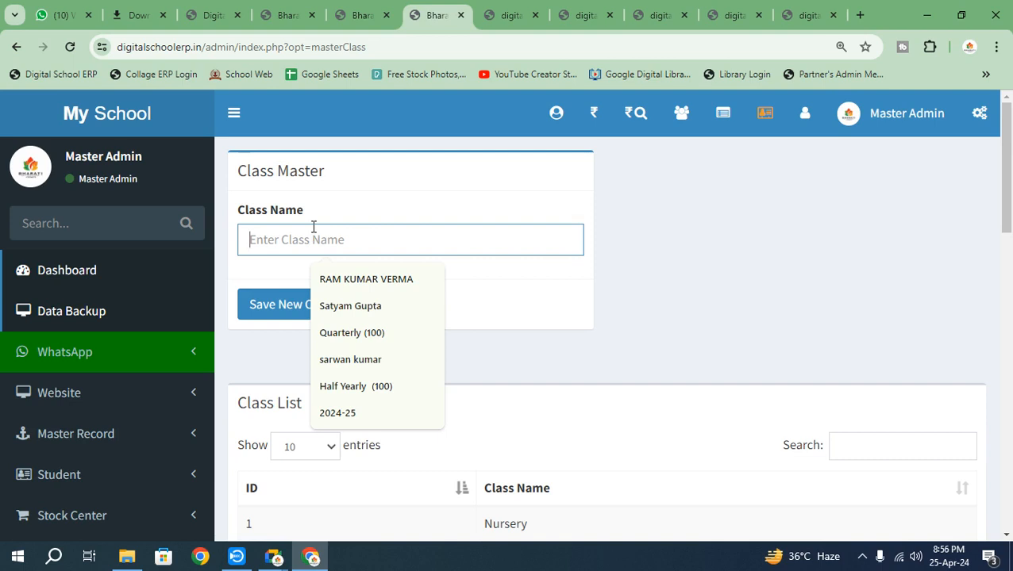
type("11")
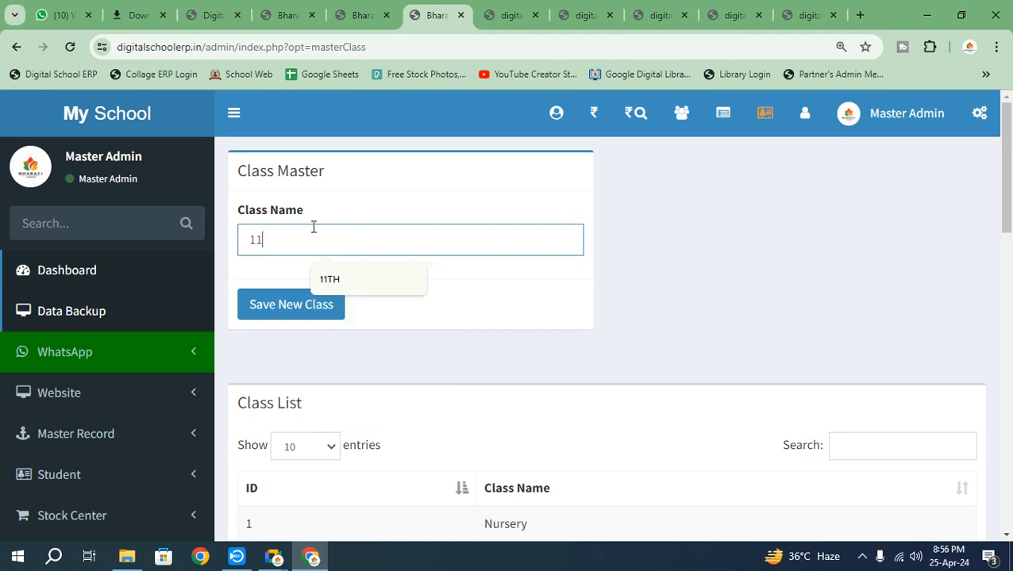
type("th - cs")
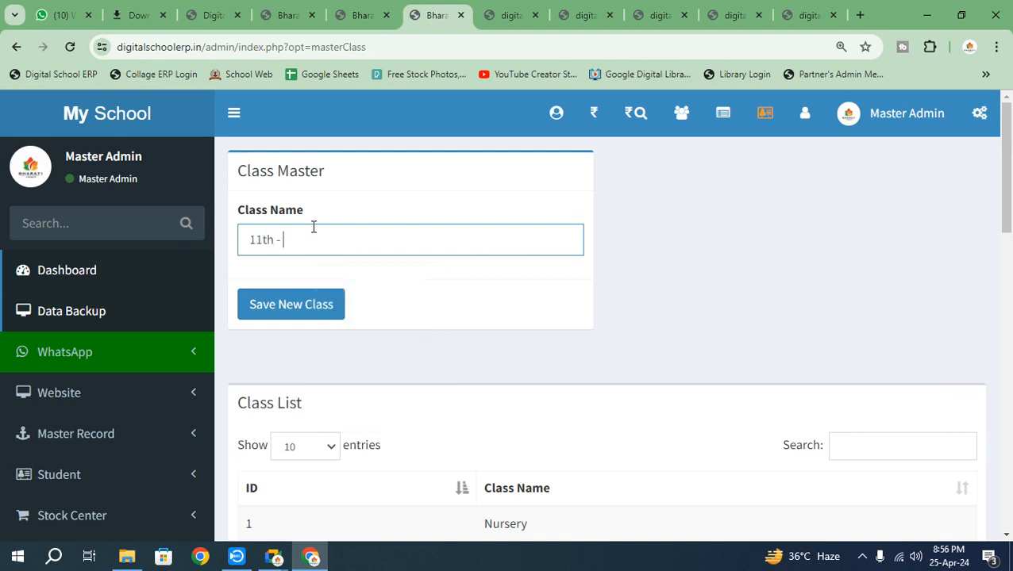
key("BackSpace")
key("BackSpace")
key("BackSpace")
left_click_drag(330, 240, 231, 231)
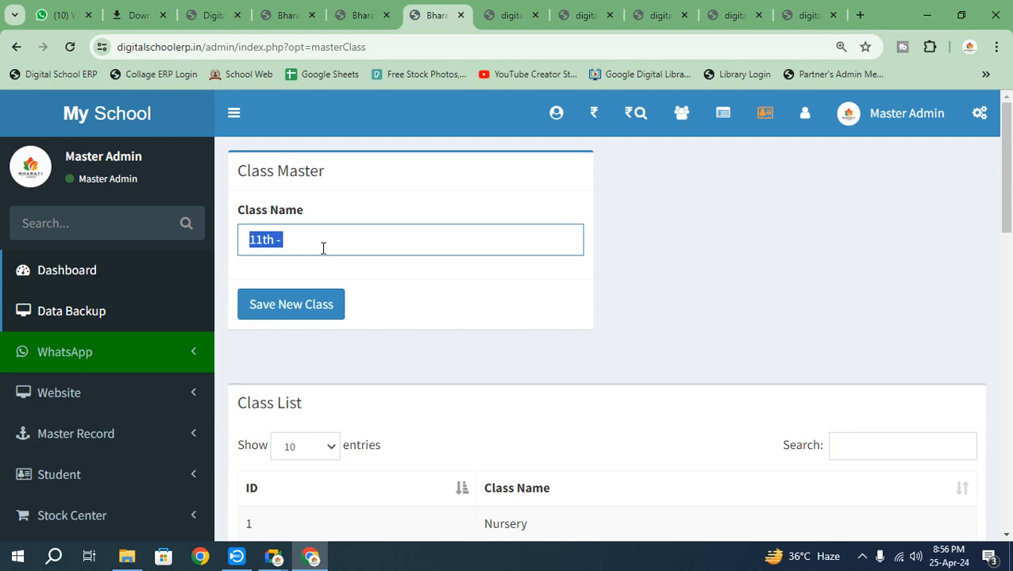
Open the Day Book from the account books
scroll(123, 357, "down", 9)
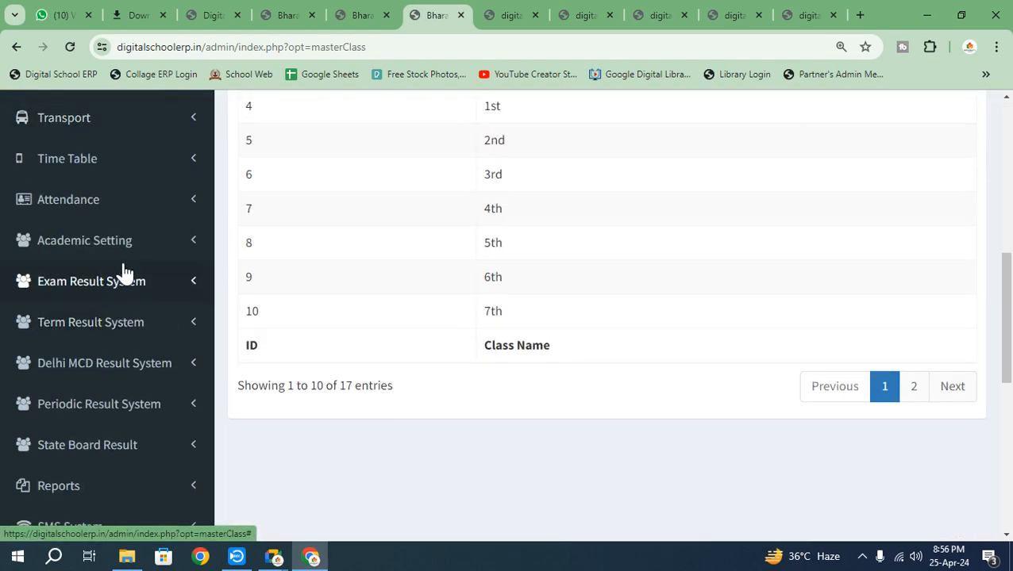
left_click(112, 270)
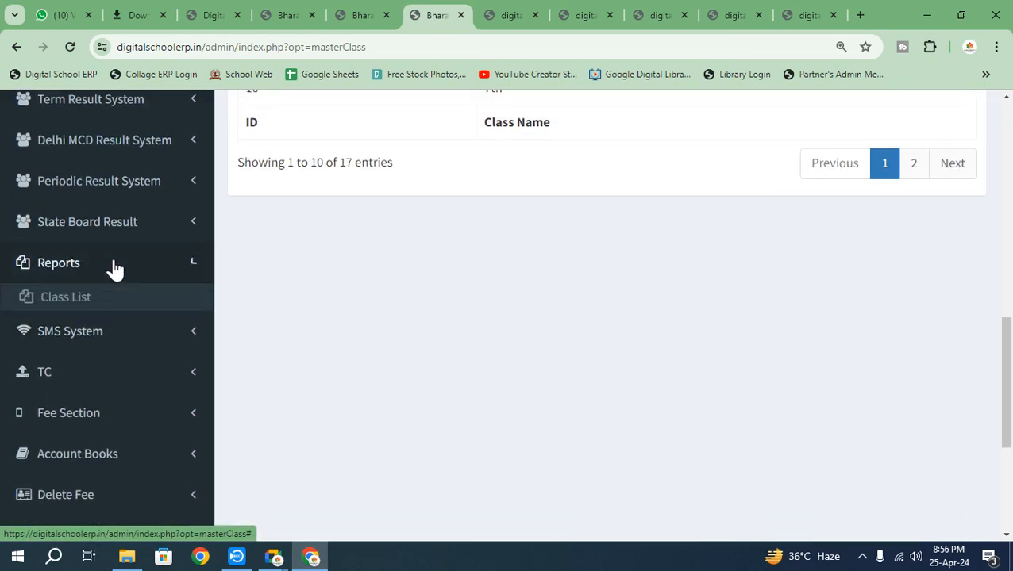
left_click(123, 266)
scroll(125, 301, "down", 4)
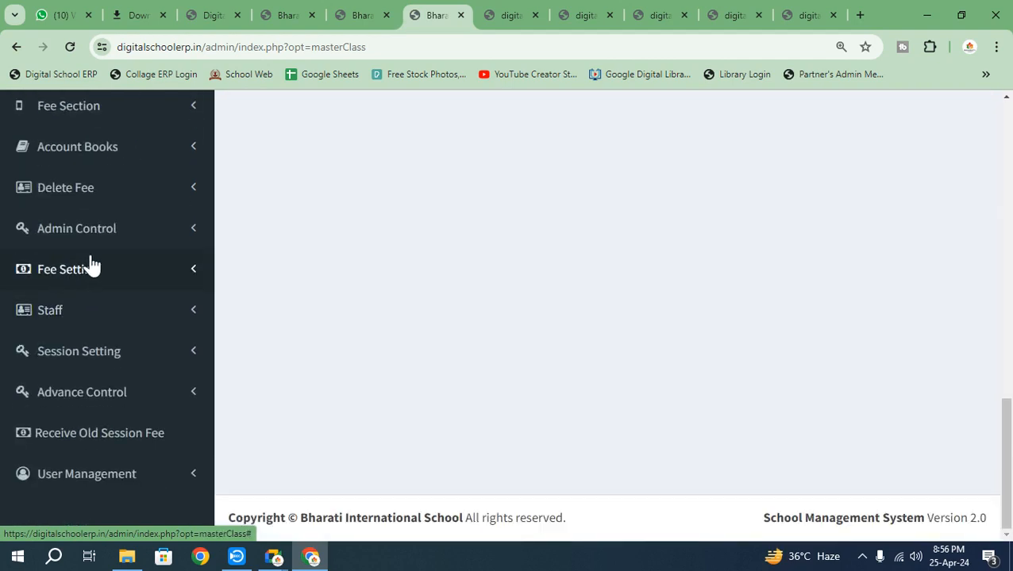
left_click(104, 151)
left_click(78, 182)
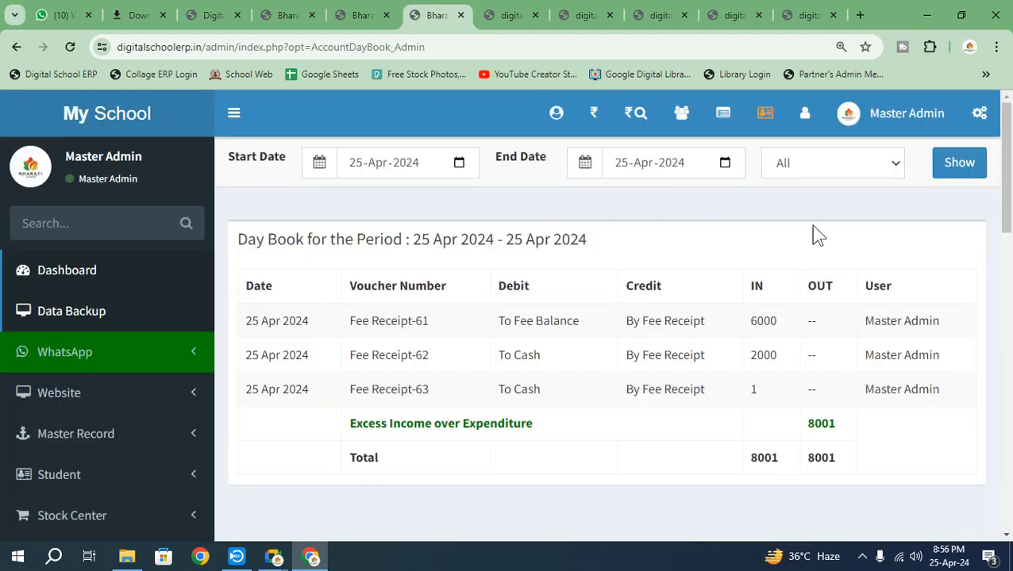
Set the Day Book's start date to 01-Apr-2024 and show the entries for the period
left_click(848, 168)
left_click(648, 285)
left_click_drag(267, 321, 648, 349)
left_click(813, 383)
left_click(459, 163)
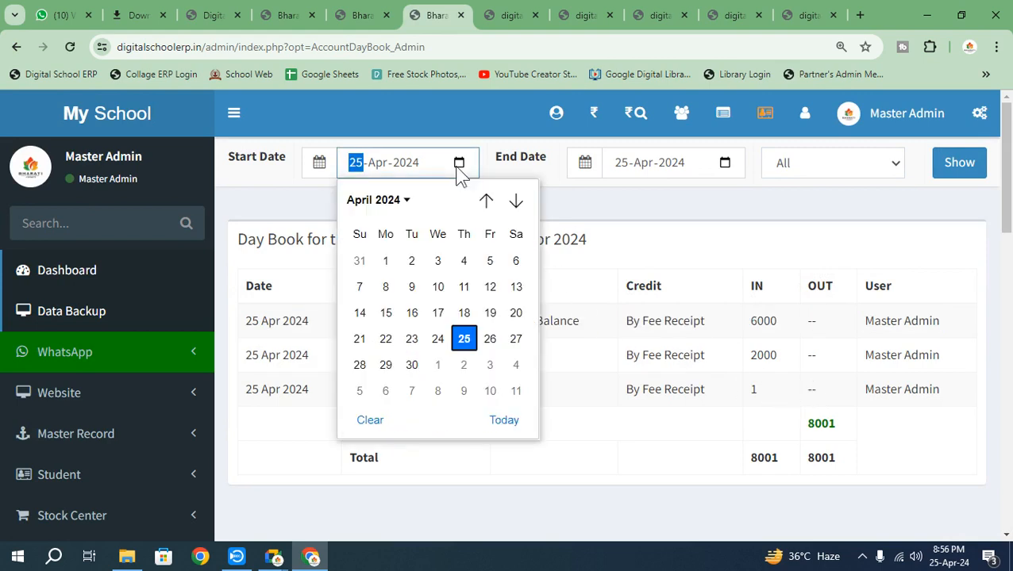
left_click(385, 260)
left_click(956, 170)
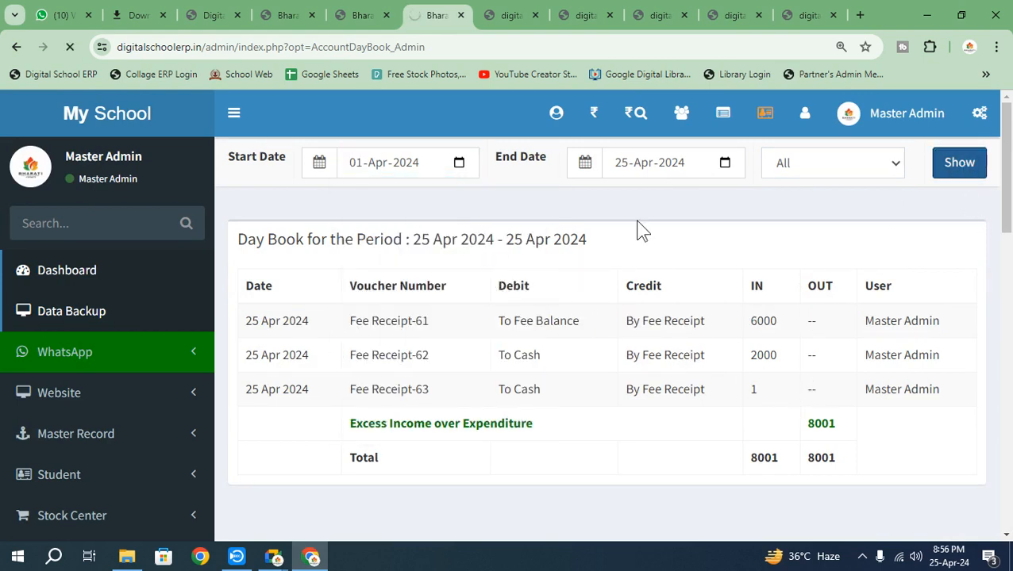
Review the Day Book's entries for the period down to the excess income over expenditure
scroll(873, 369, "down", 4)
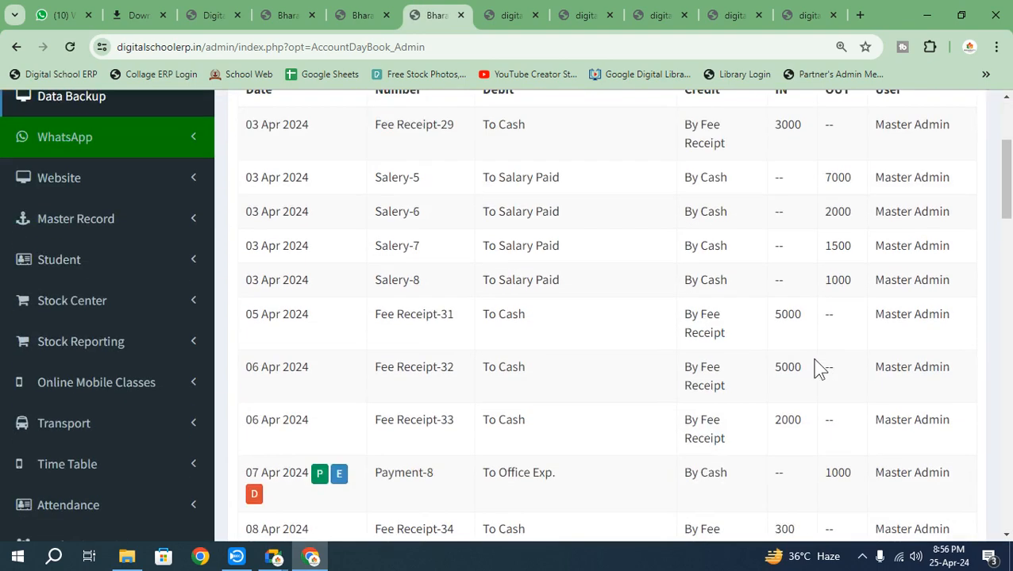
scroll(764, 300, "down", 15)
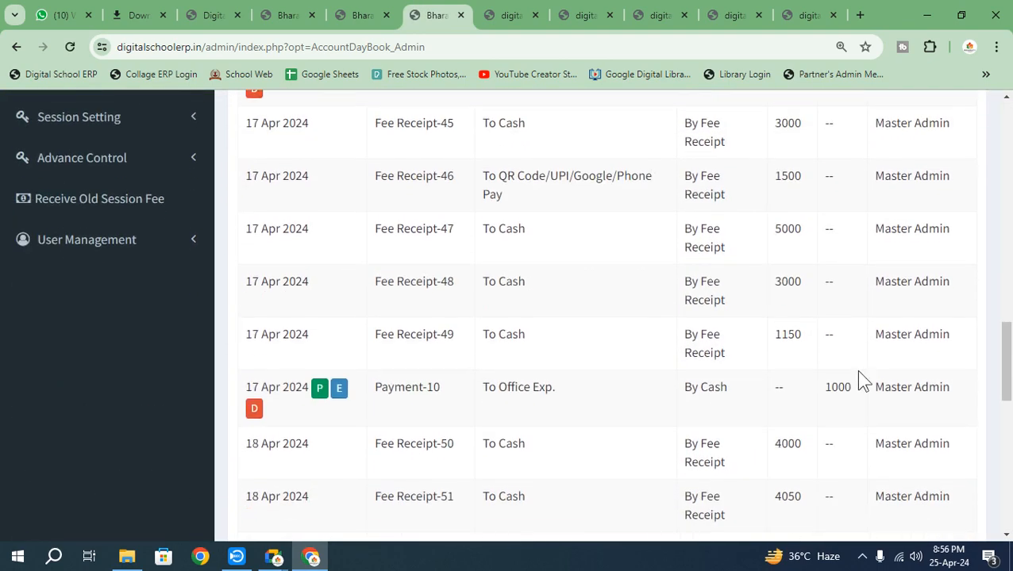
scroll(884, 404, "down", 5)
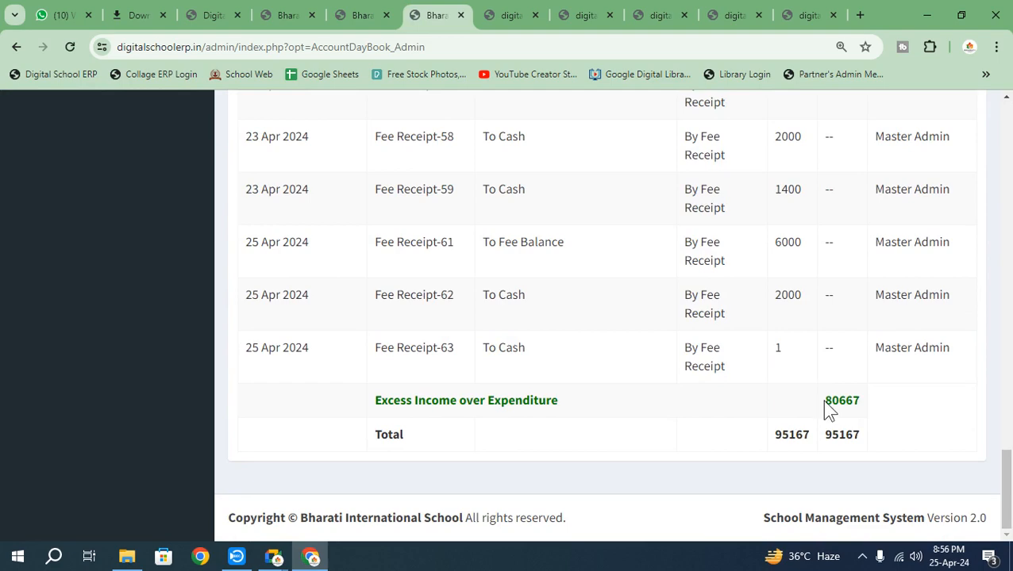
left_click_drag(825, 401, 867, 405)
Open the Ledger from the account books
scroll(771, 398, "up", 2)
scroll(217, 331, "up", 10)
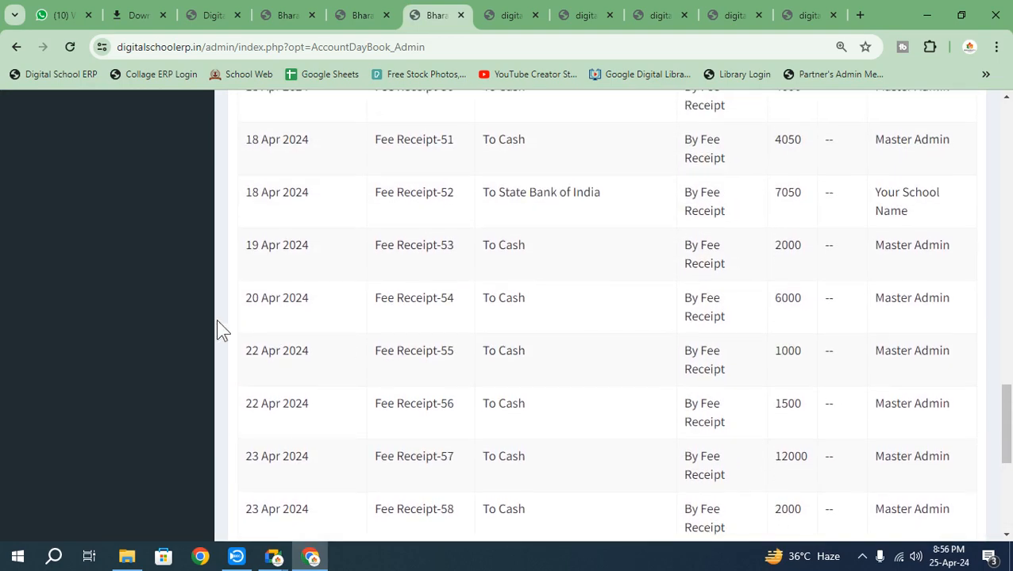
scroll(113, 300, "up", 1)
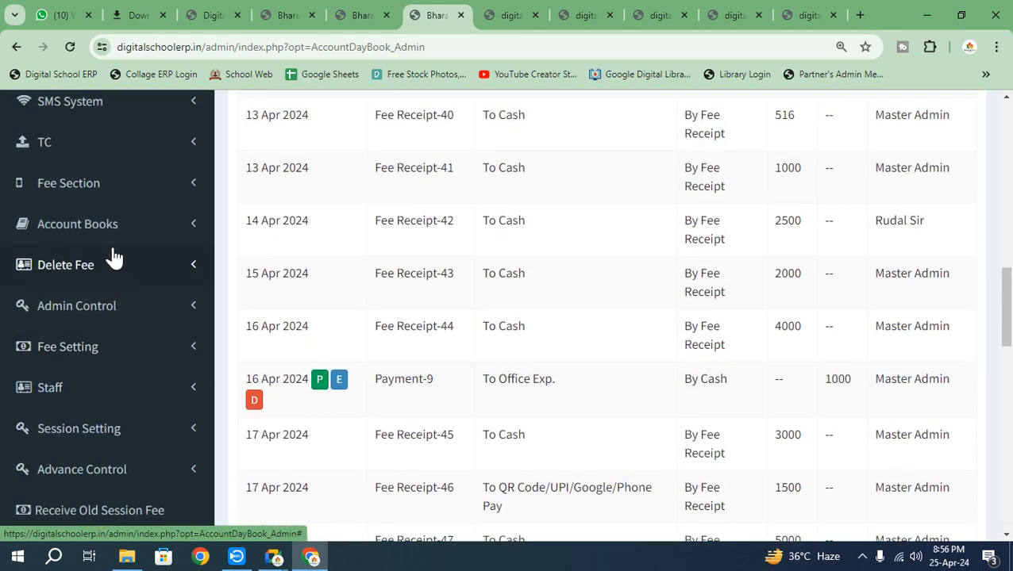
left_click(113, 237)
scroll(123, 340, "down", 1)
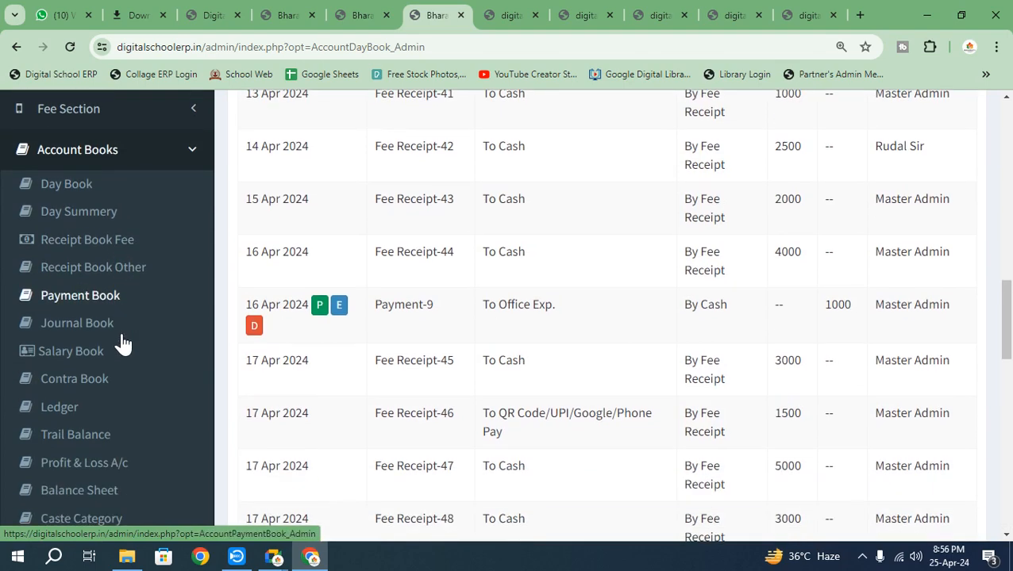
scroll(111, 333, "down", 1)
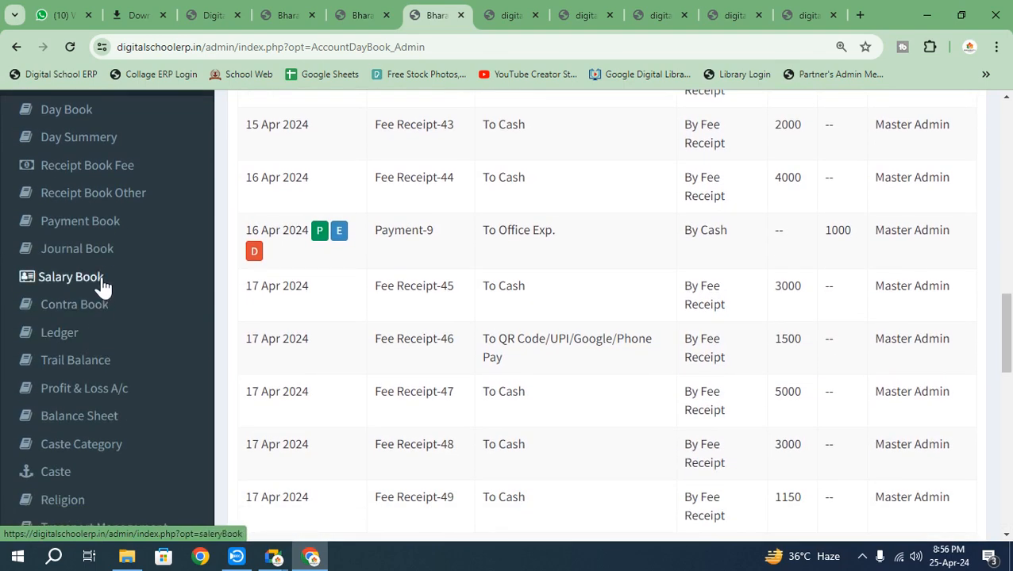
left_click(62, 337)
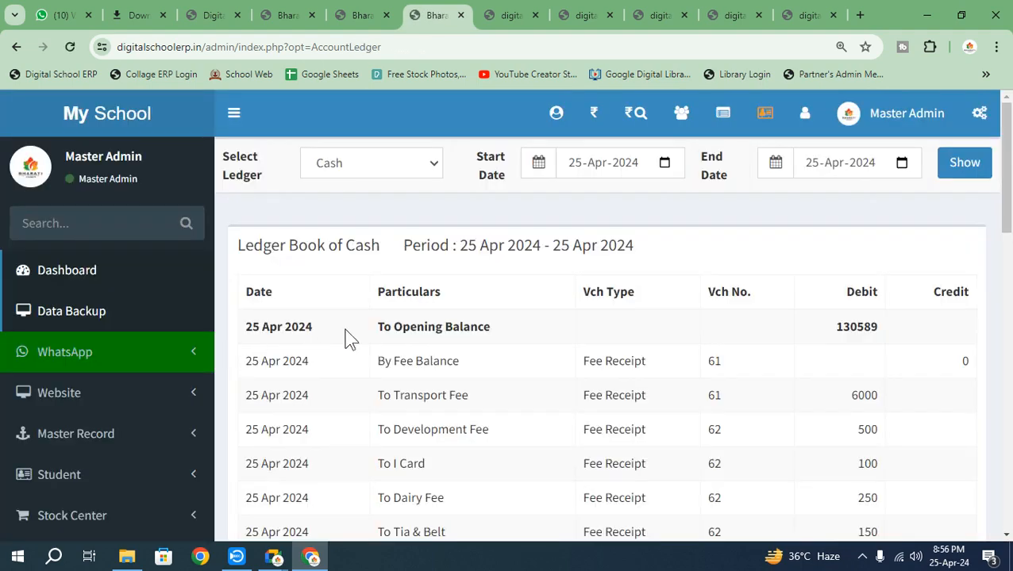
View the selectable ledgers, keep Cash and review its ledger entries from opening to closing balance
left_click(408, 161)
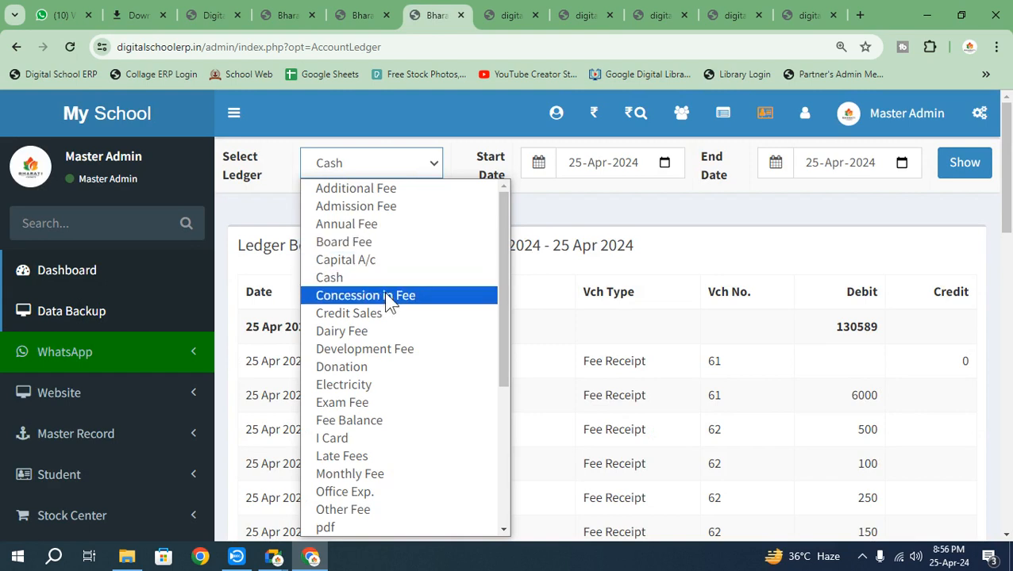
left_click(645, 312)
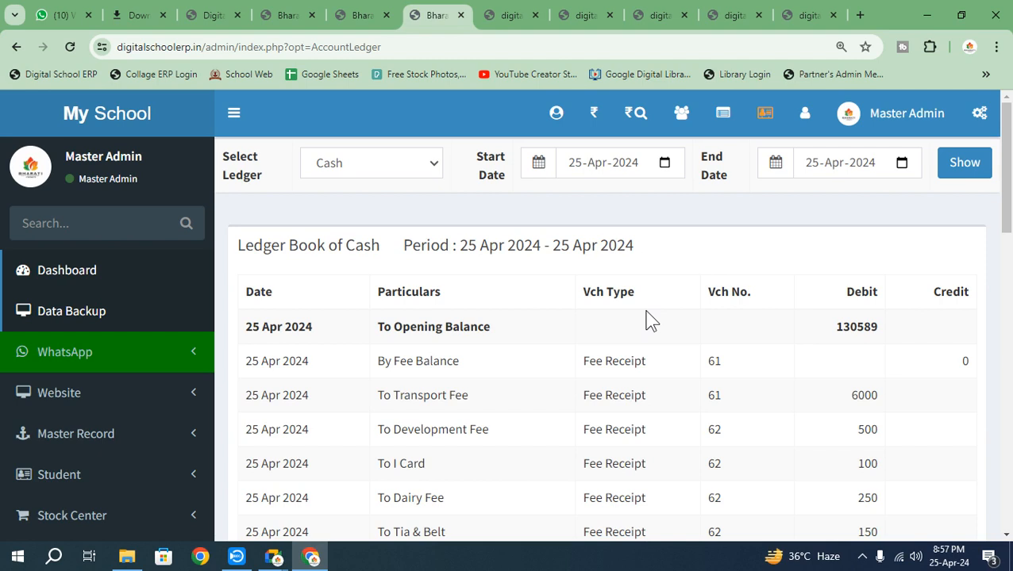
scroll(650, 320, "down", 1)
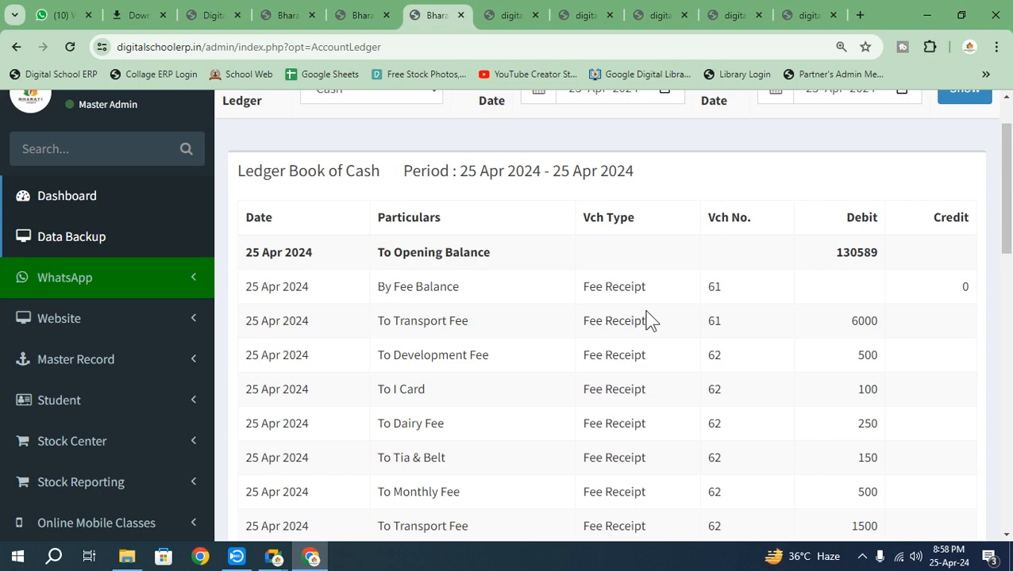
scroll(647, 320, "down", 4)
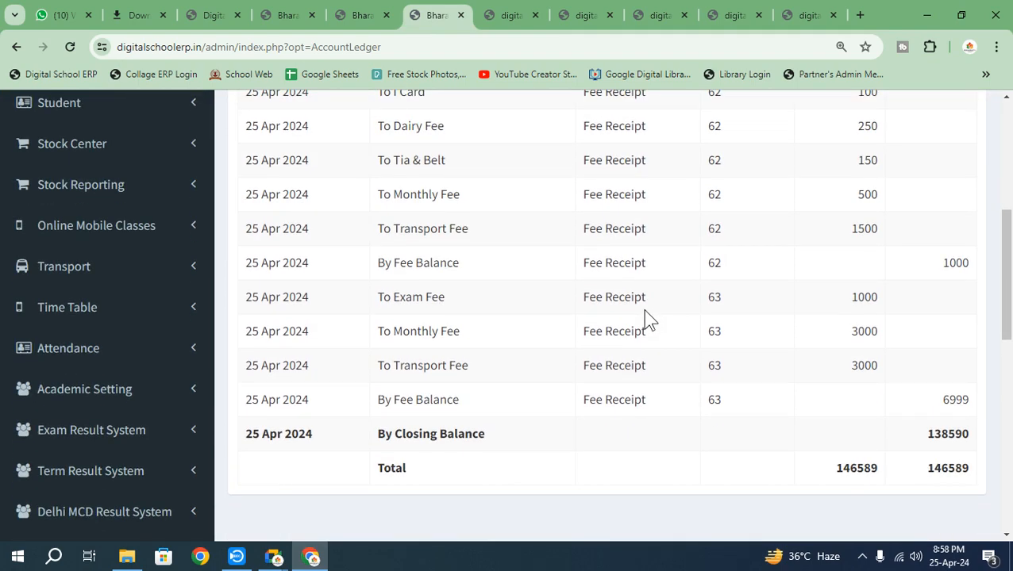
scroll(644, 312, "down", 5)
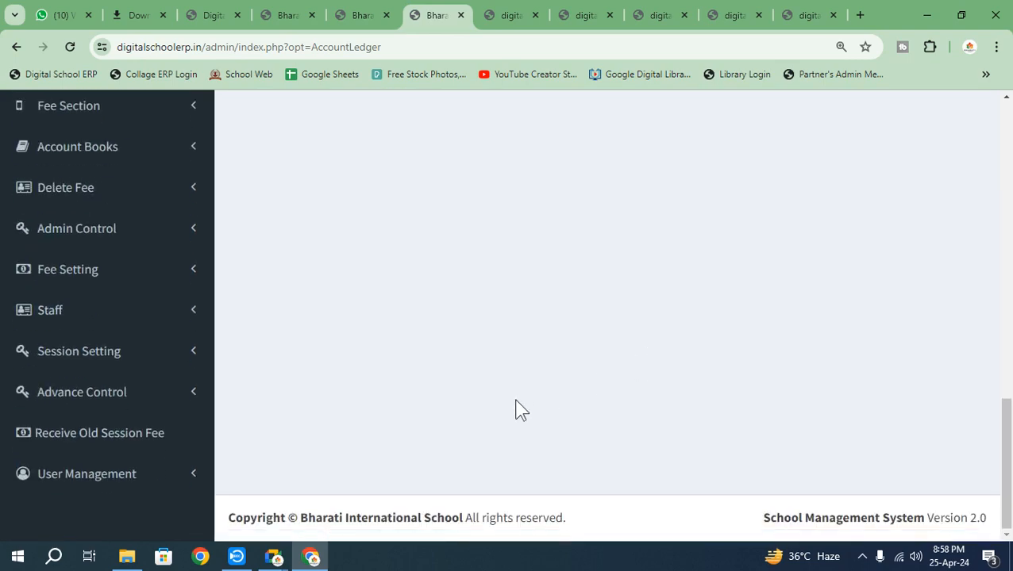
scroll(599, 380, "up", 10)
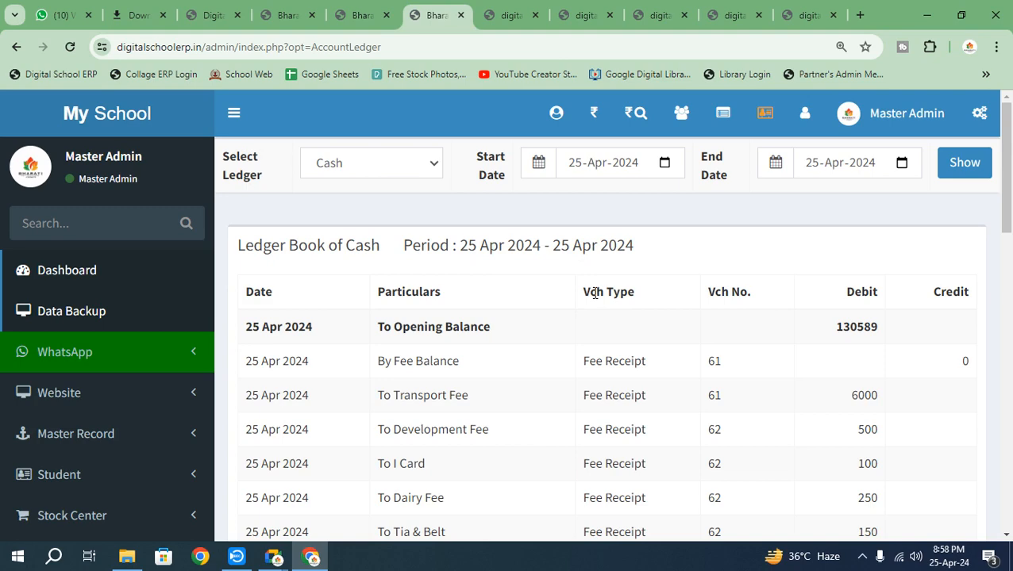
scroll(594, 293, "down", 10)
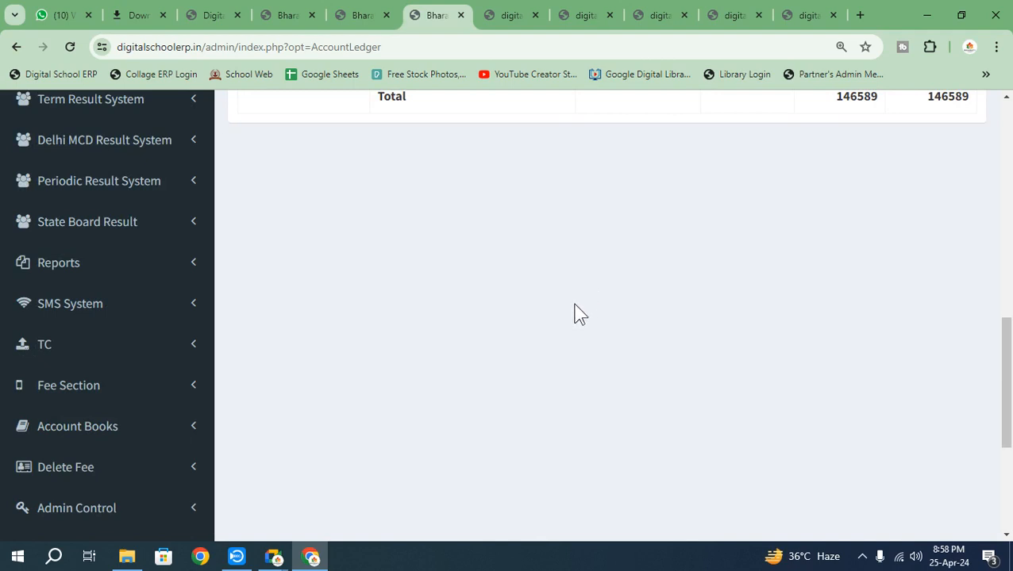
scroll(573, 314, "down", 4)
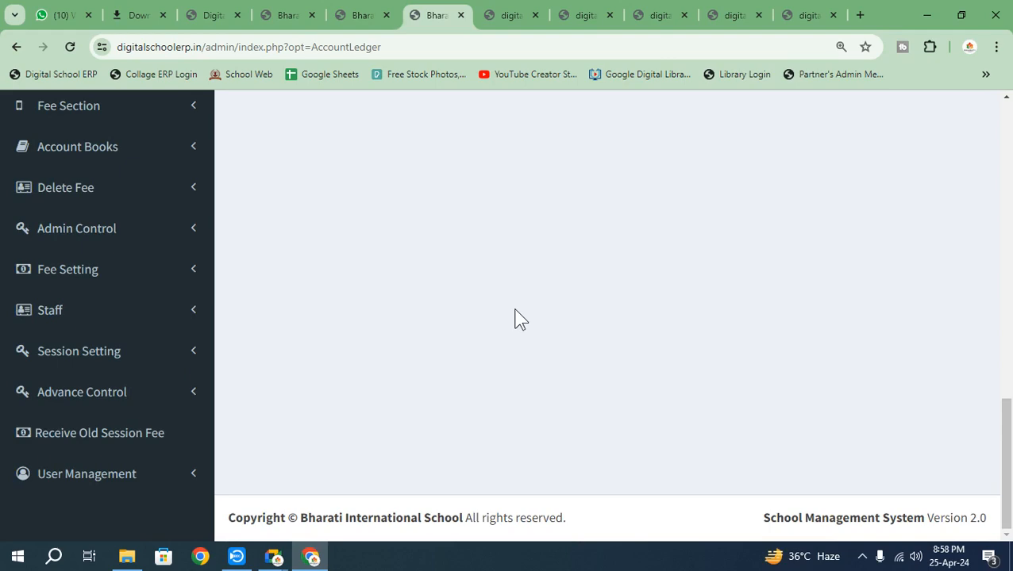
scroll(520, 309, "up", 15)
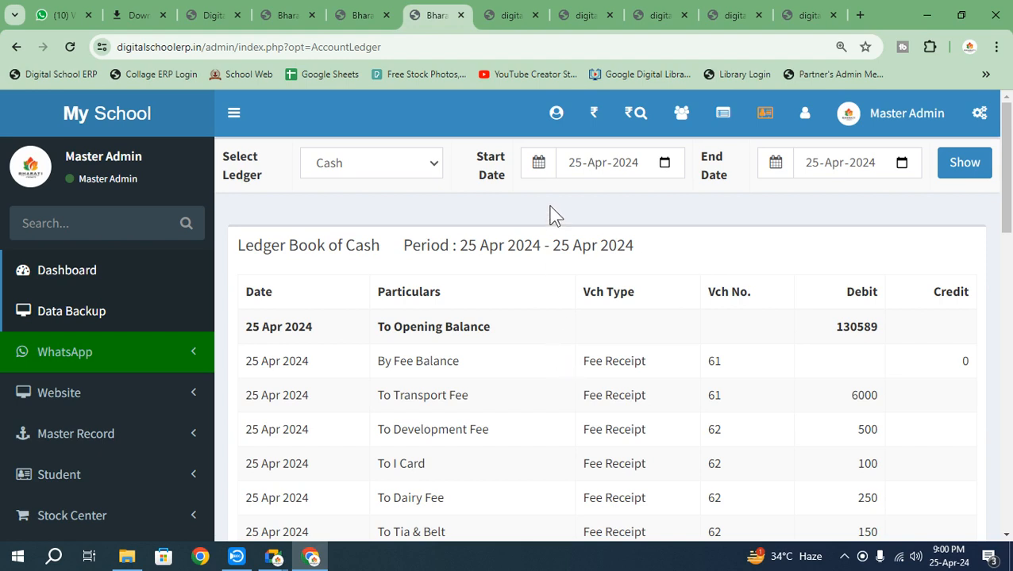
Open the New Student Admission form, collapse the navigation sidebar and review the form's fields
left_click(559, 115)
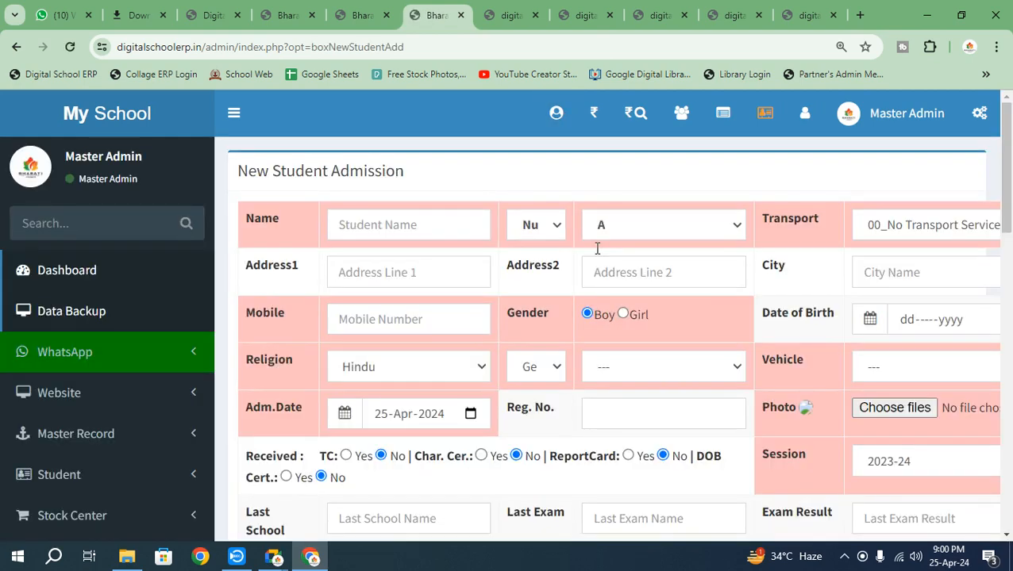
left_click(236, 119)
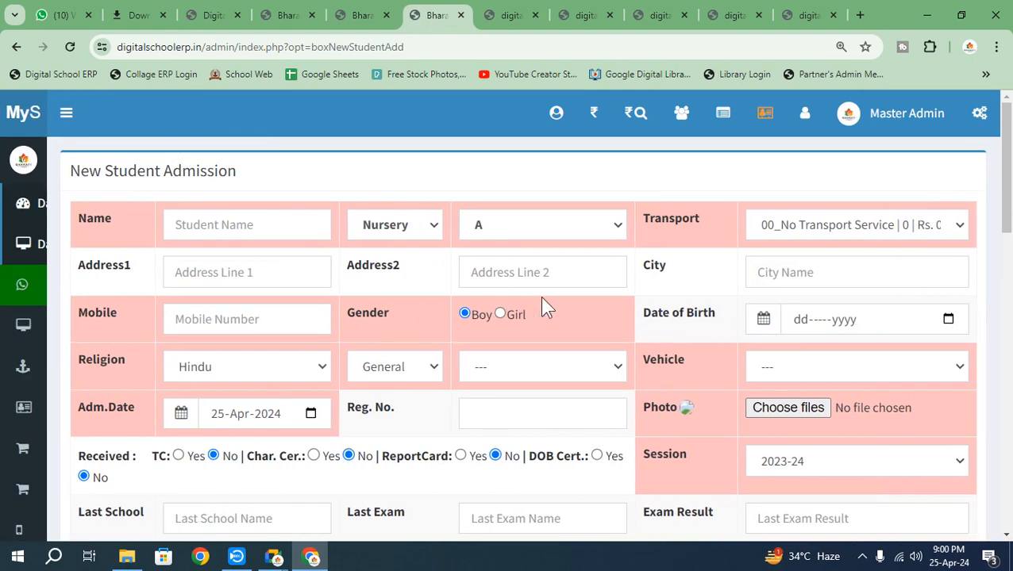
left_click(67, 116)
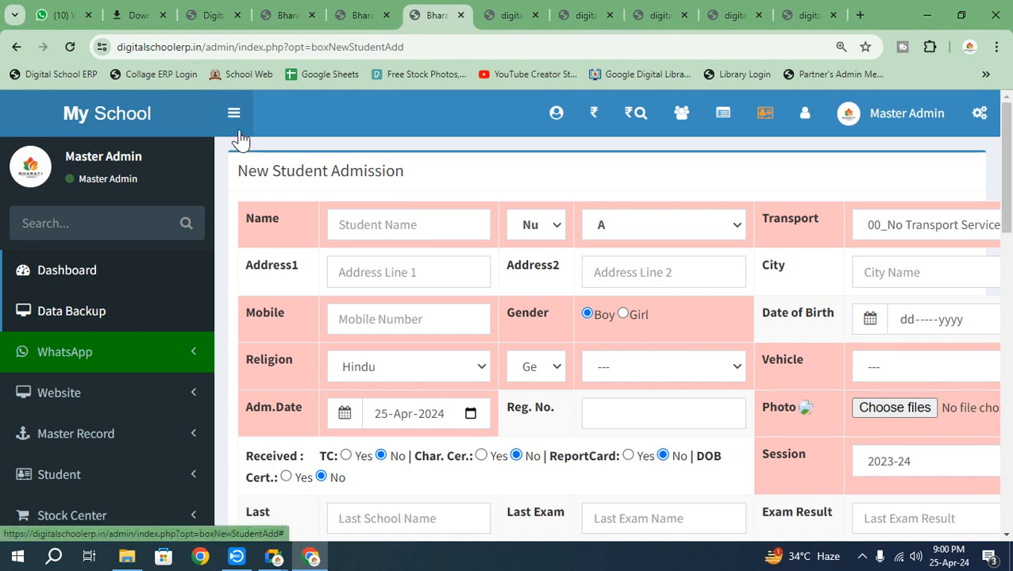
left_click(238, 131)
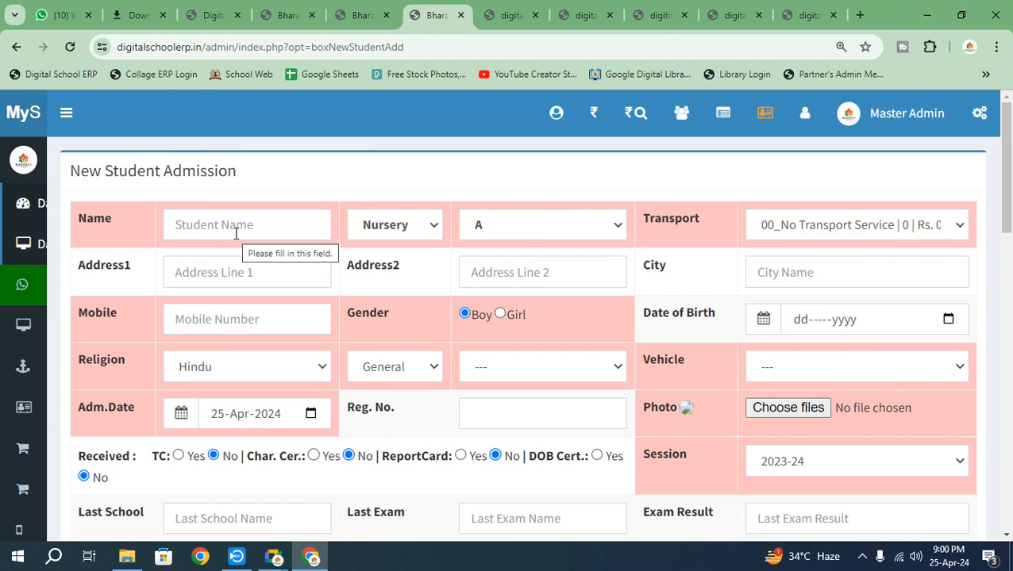
scroll(784, 244, "down", 10)
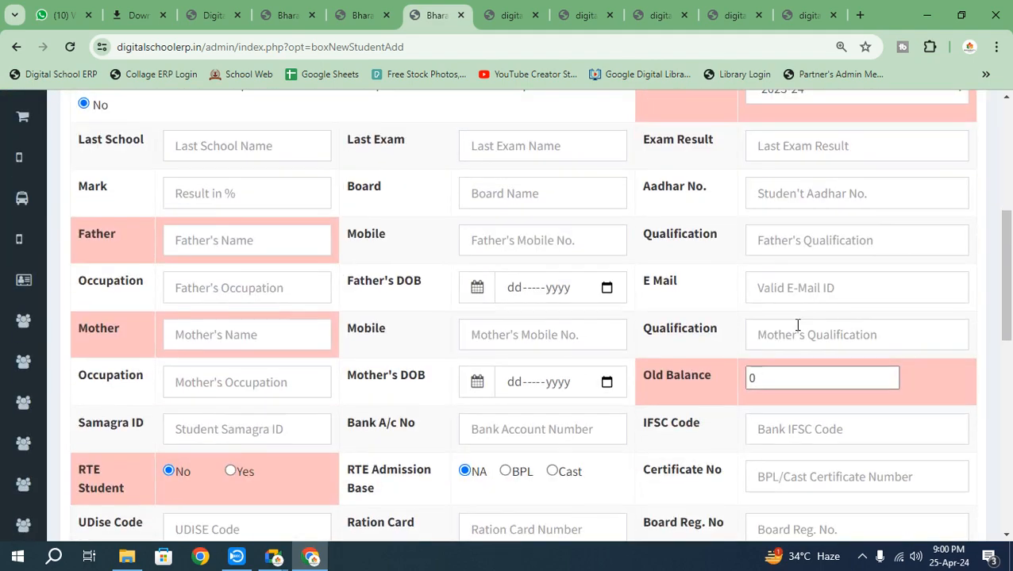
scroll(789, 359, "up", 10)
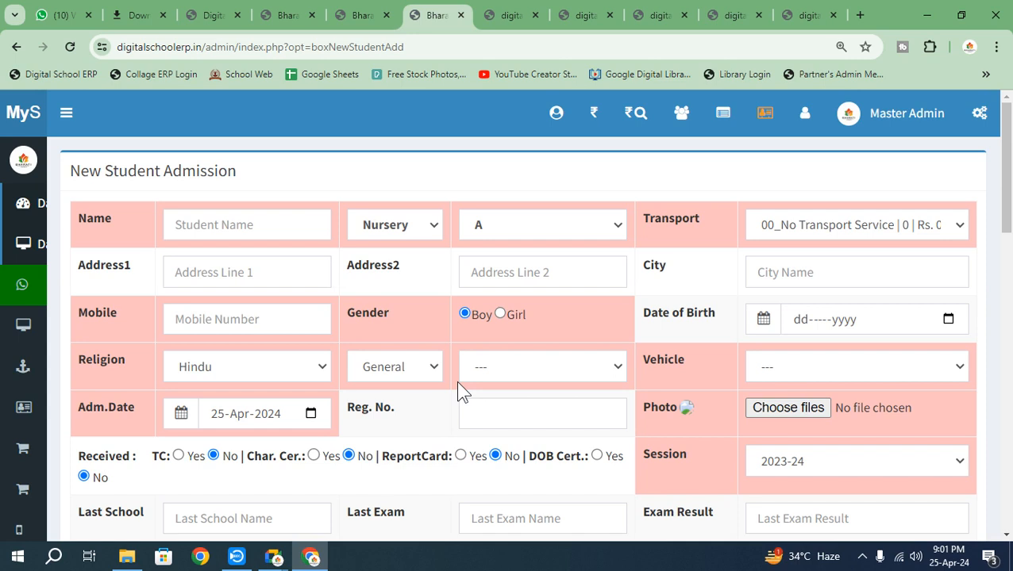
Review the remaining admission fields down to House, Discount Category, PEN Number and Blood Group, and return to the form's beginning
scroll(499, 383, "down", 7)
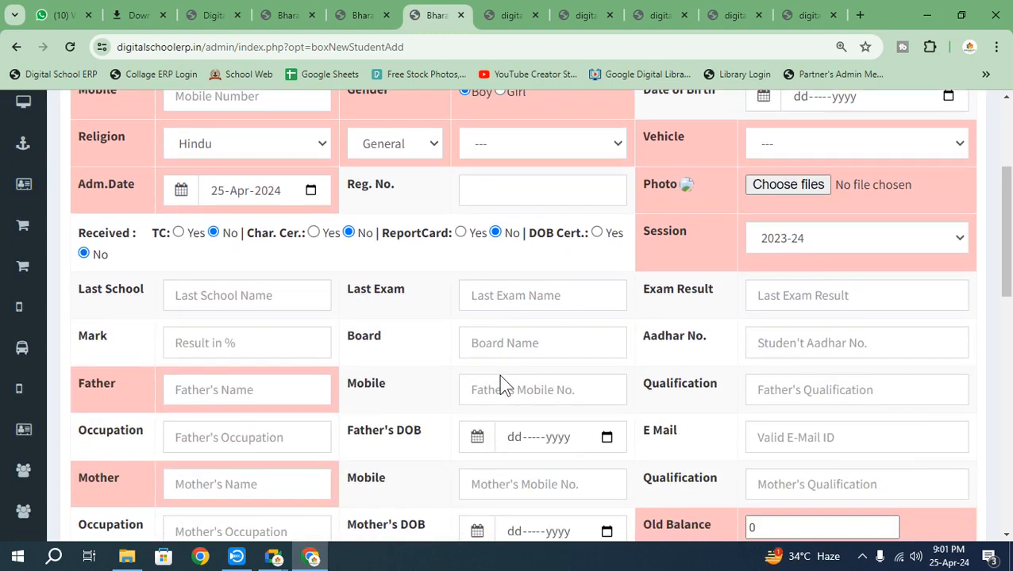
scroll(537, 413, "down", 4)
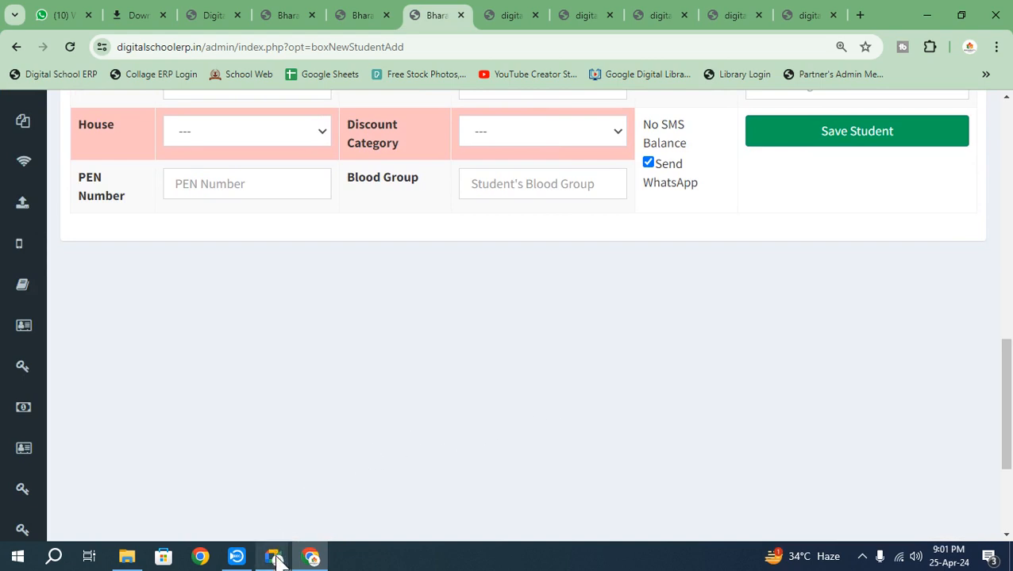
mouse_move(276, 560)
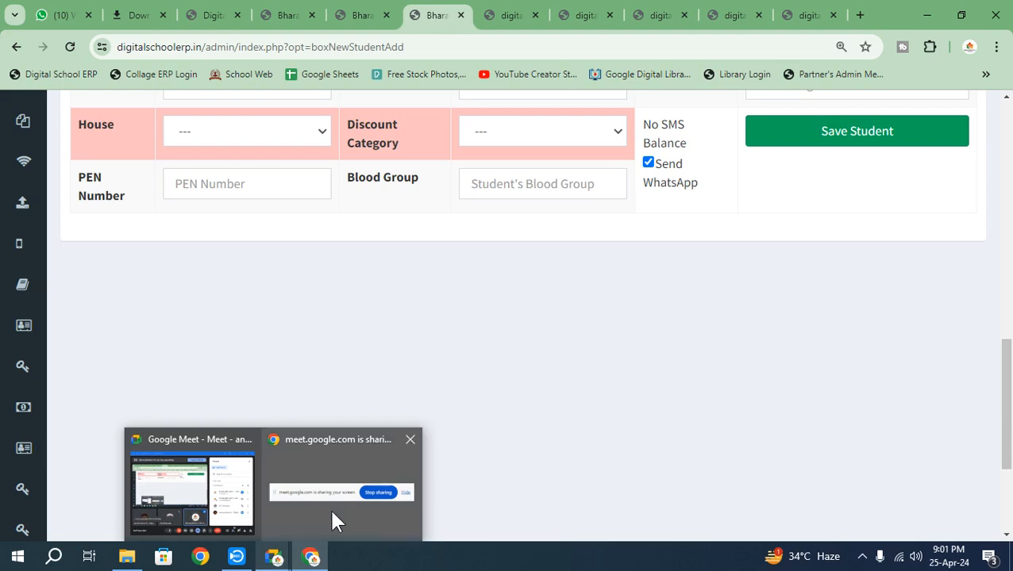
scroll(654, 310, "up", 1)
scroll(656, 323, "up", 5)
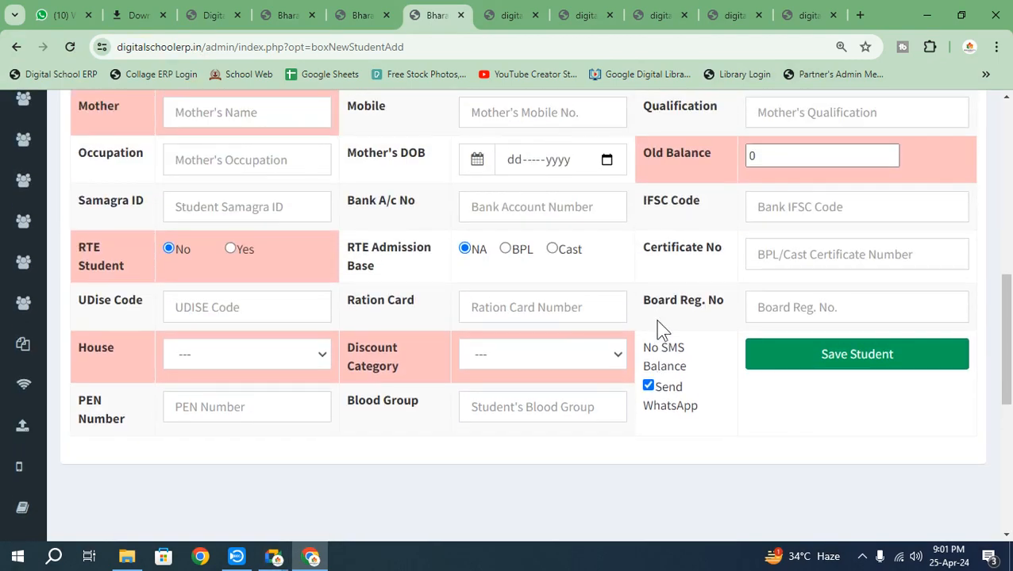
scroll(657, 323, "up", 3)
scroll(656, 327, "up", 2)
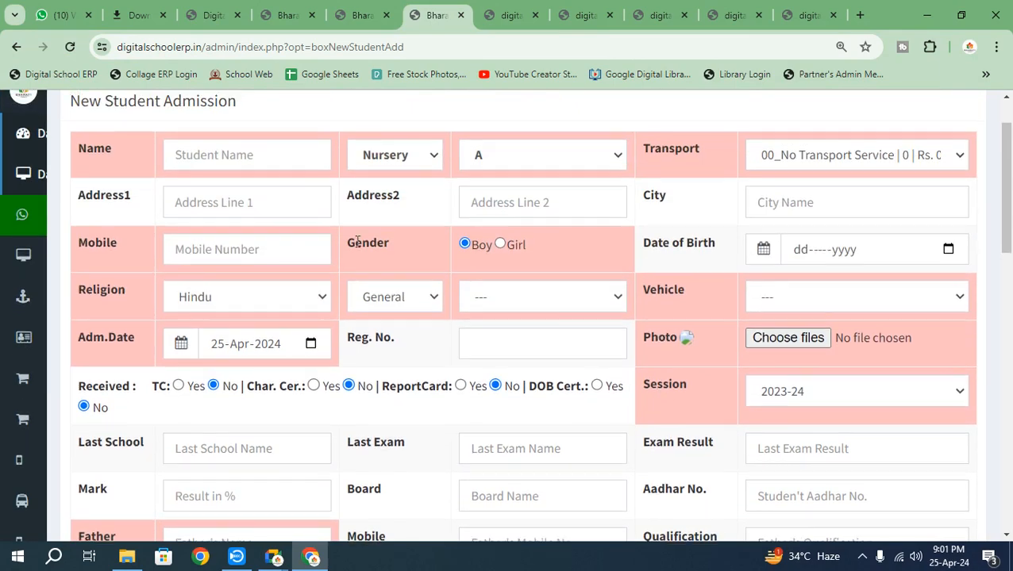
Return to the Dashboard with the navigation sidebar expanded
left_click(67, 119)
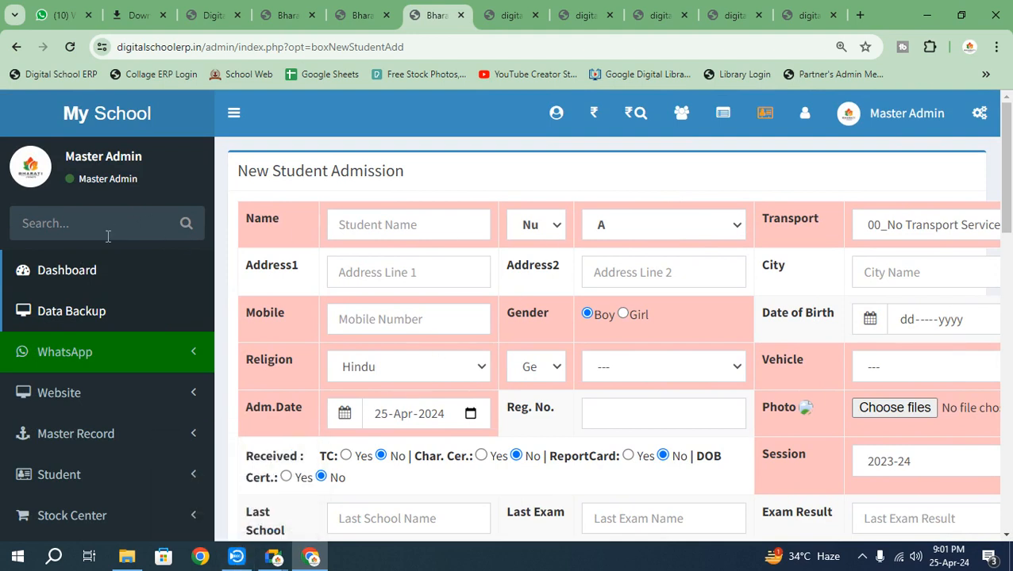
left_click(76, 281)
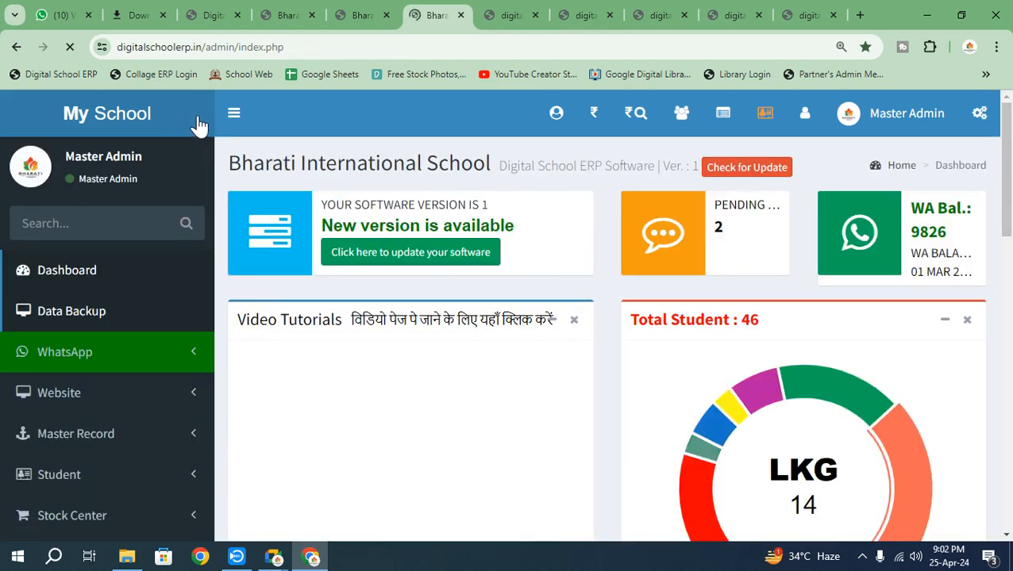
left_click(233, 116)
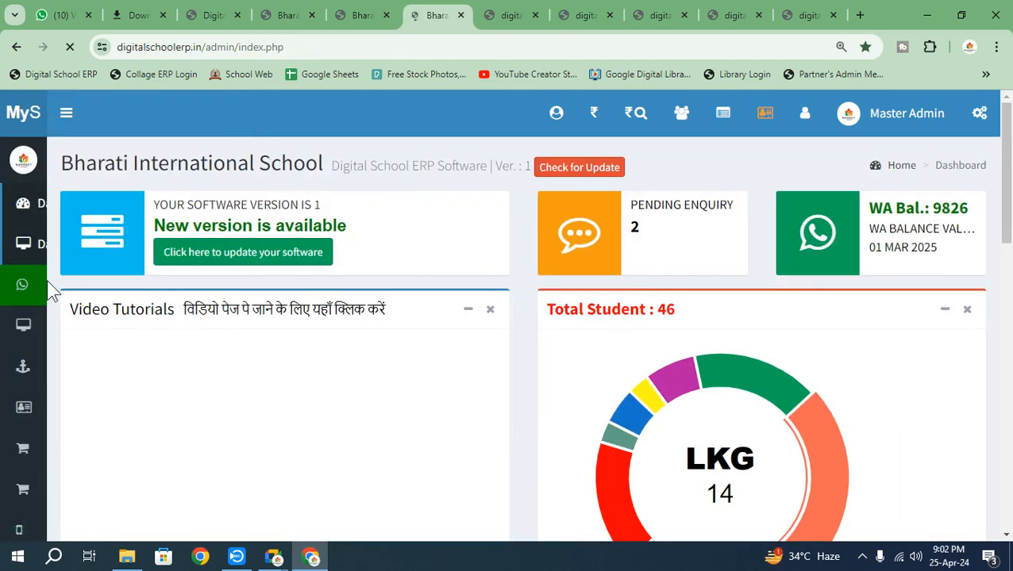
left_click(66, 113)
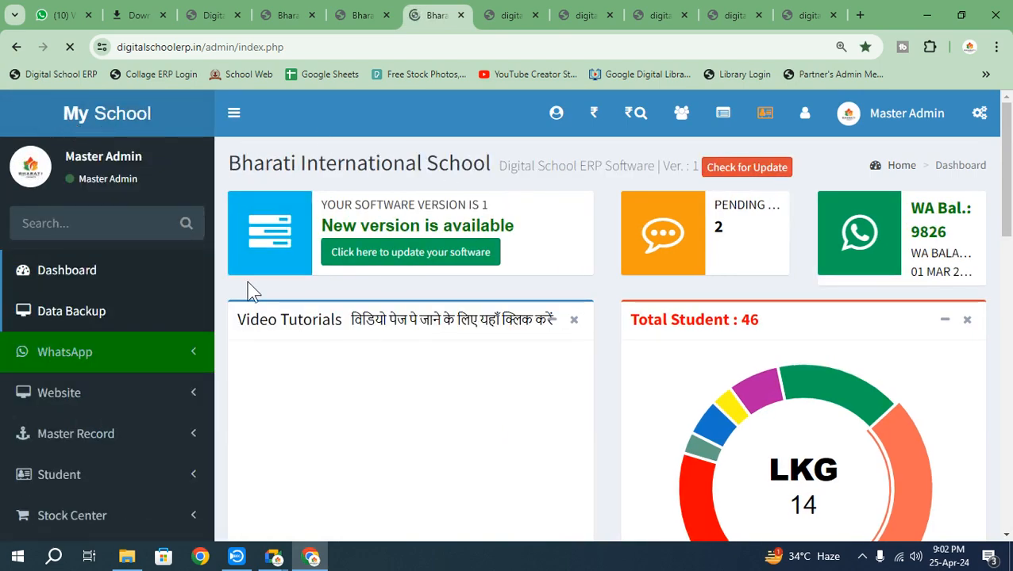
Open the WhatsApp Connection page to check the linked account, and switch to the WhatsApp Web chats
left_click(97, 357)
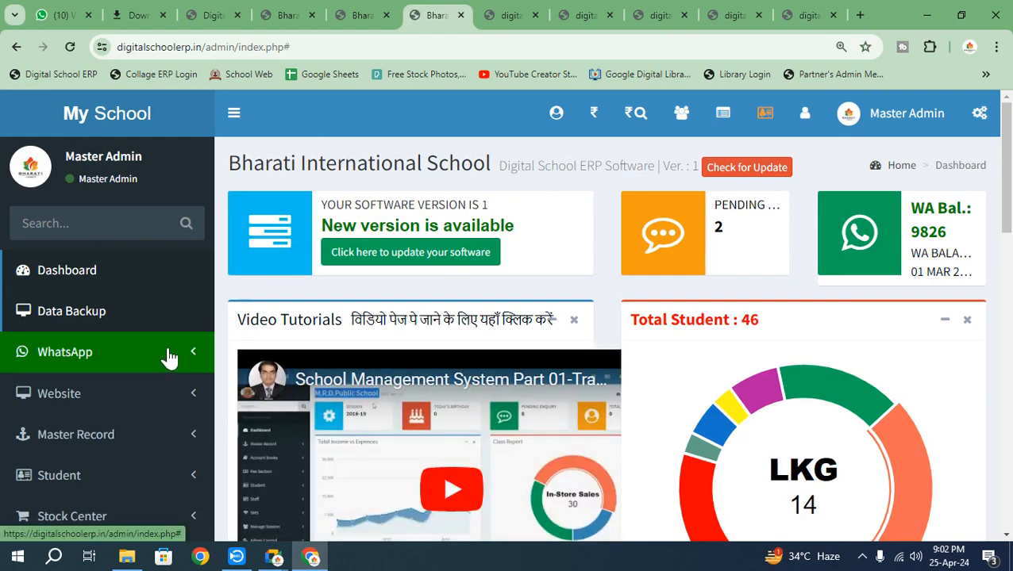
left_click(169, 357)
scroll(76, 318, "down", 2)
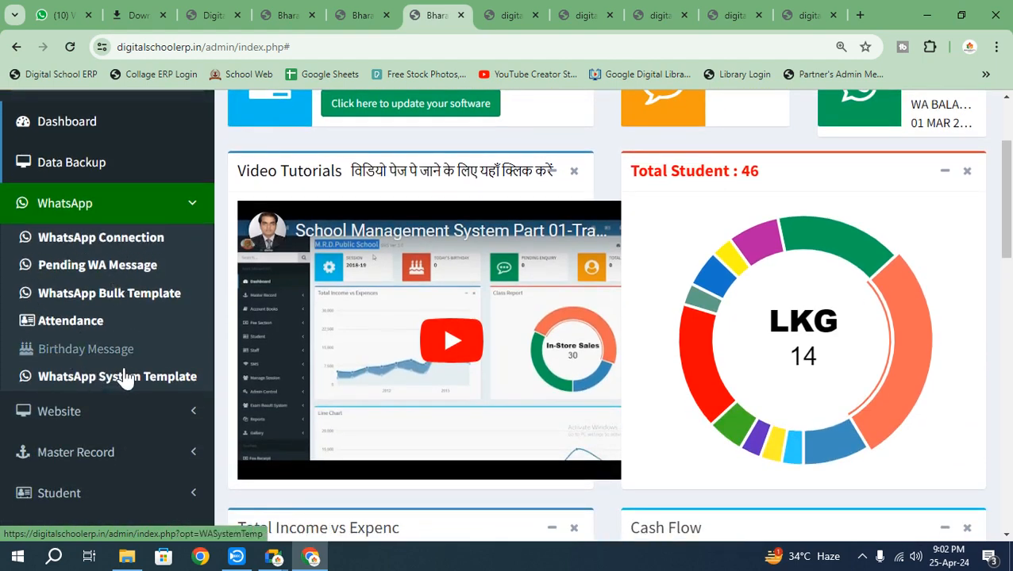
left_click(77, 237)
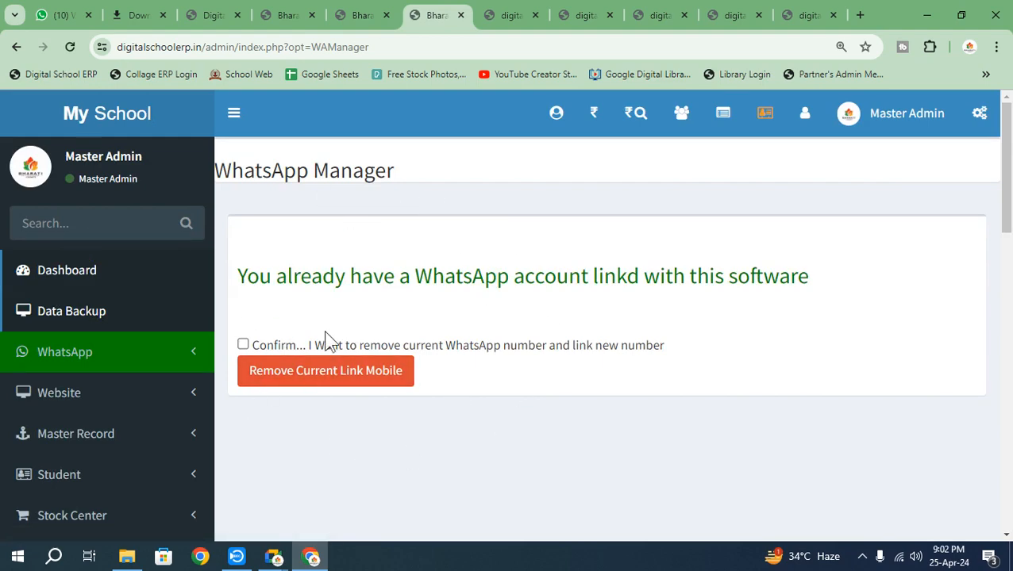
left_click(60, 16)
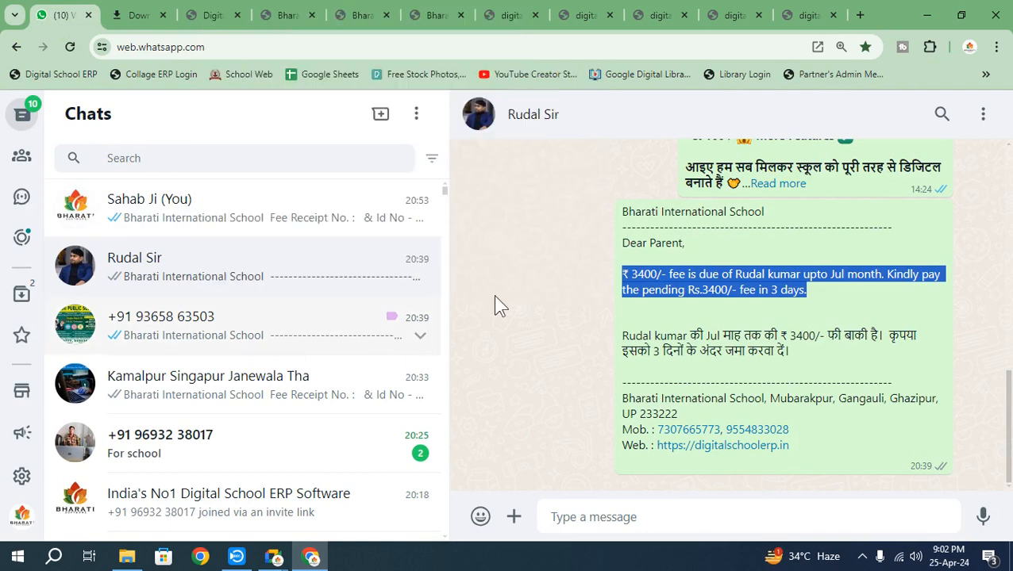
Close the surplus school ERP and fee demand slip tabs, and return to the pending fee report
left_click(292, 15)
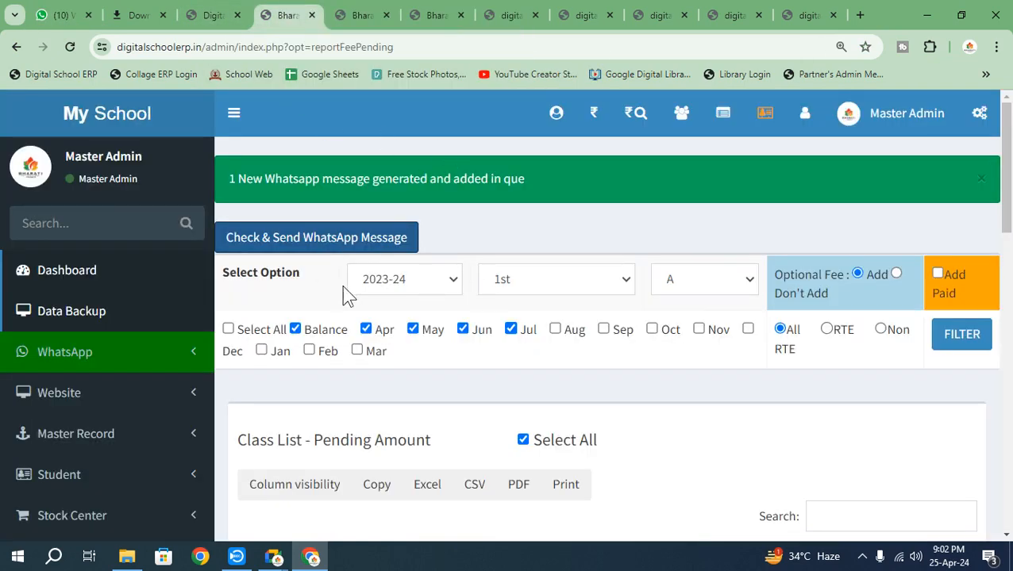
left_click(361, 18)
left_click(388, 17)
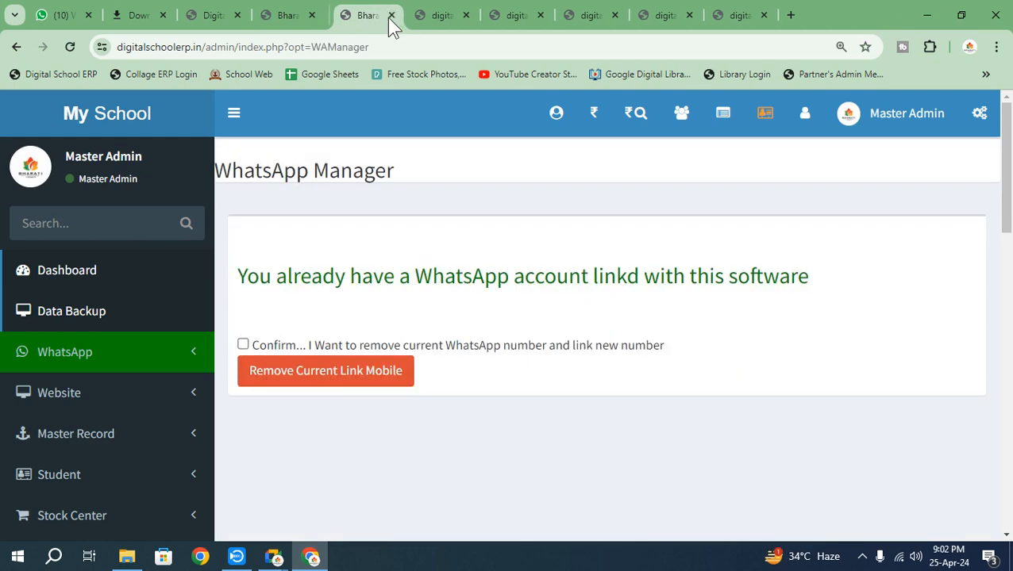
left_click(390, 18)
left_click(390, 16)
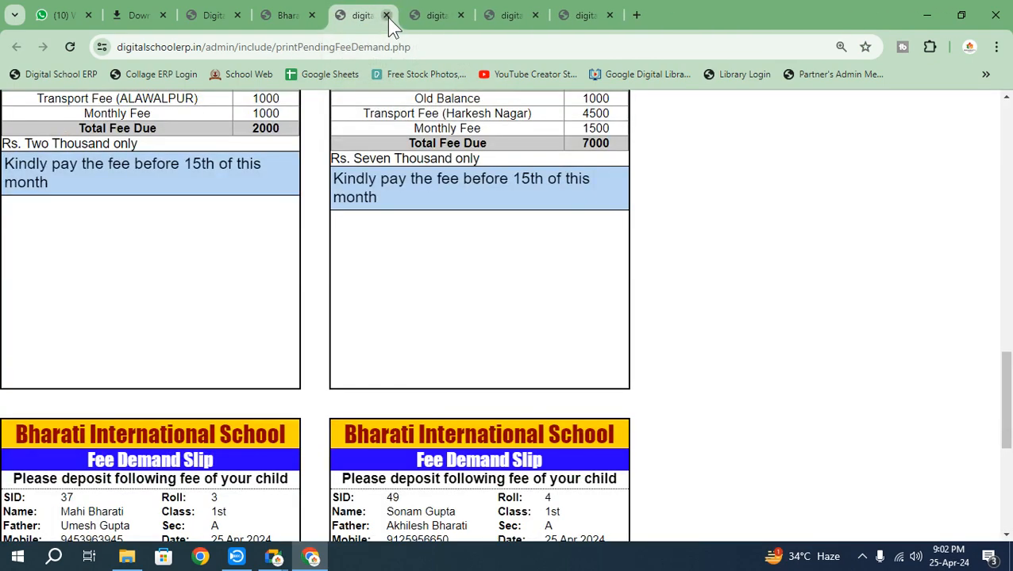
left_click(387, 16)
left_click(388, 16)
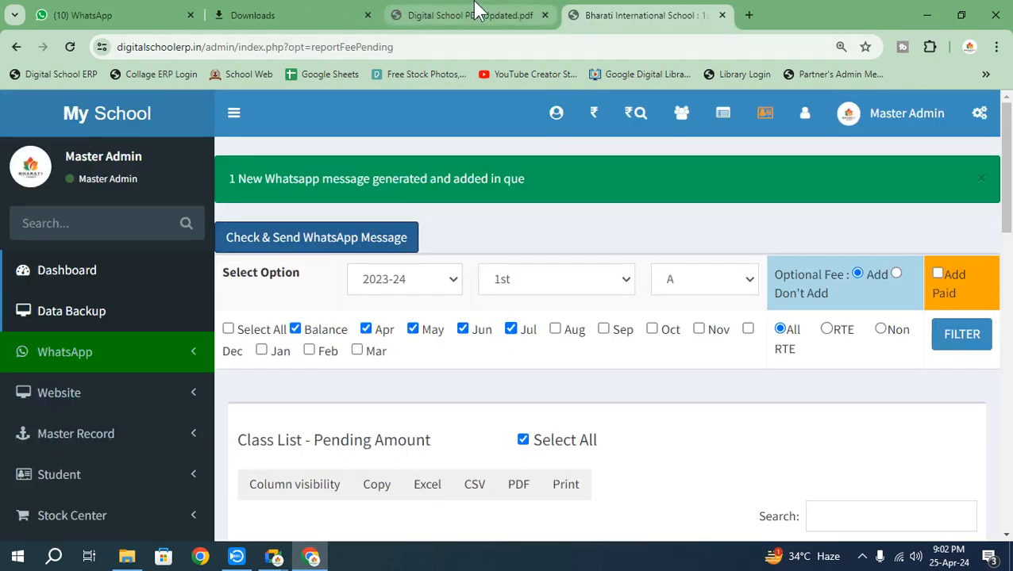
left_click(473, 14)
left_click(623, 15)
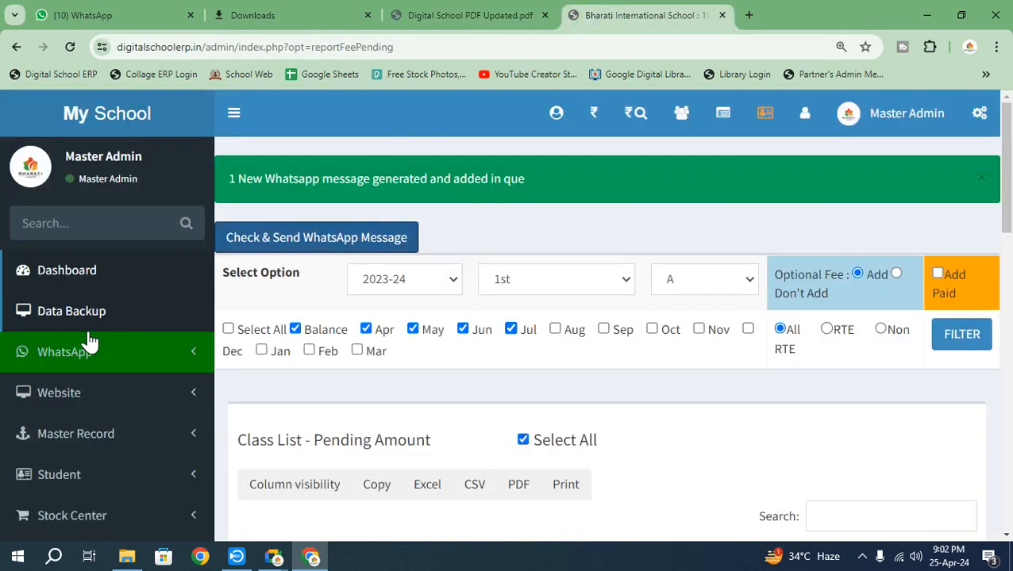
Open the WhatsApp System Template page and bring the NewStudentAdmission template into view
scroll(95, 290, "down", 2)
left_click(100, 251)
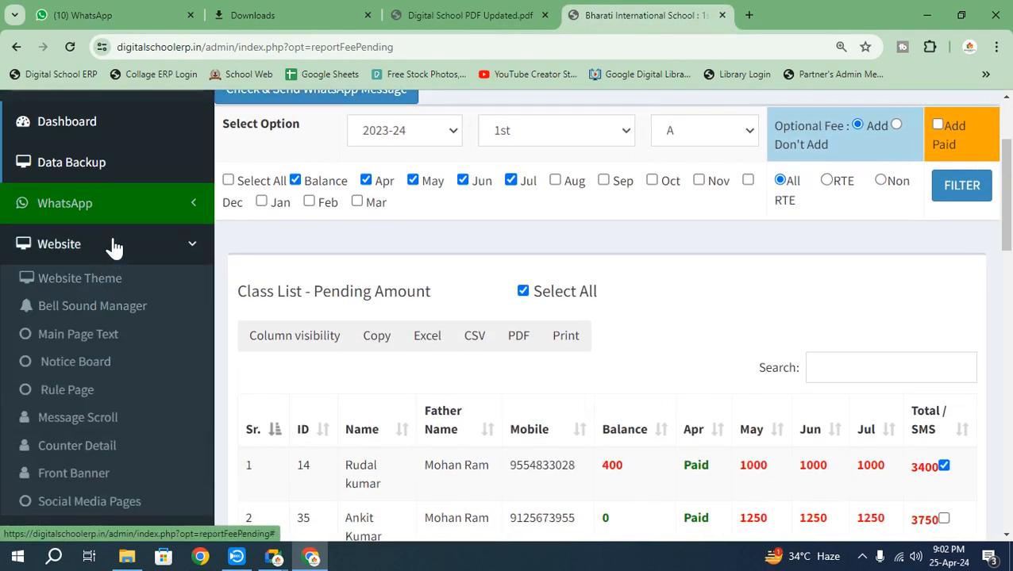
left_click(107, 208)
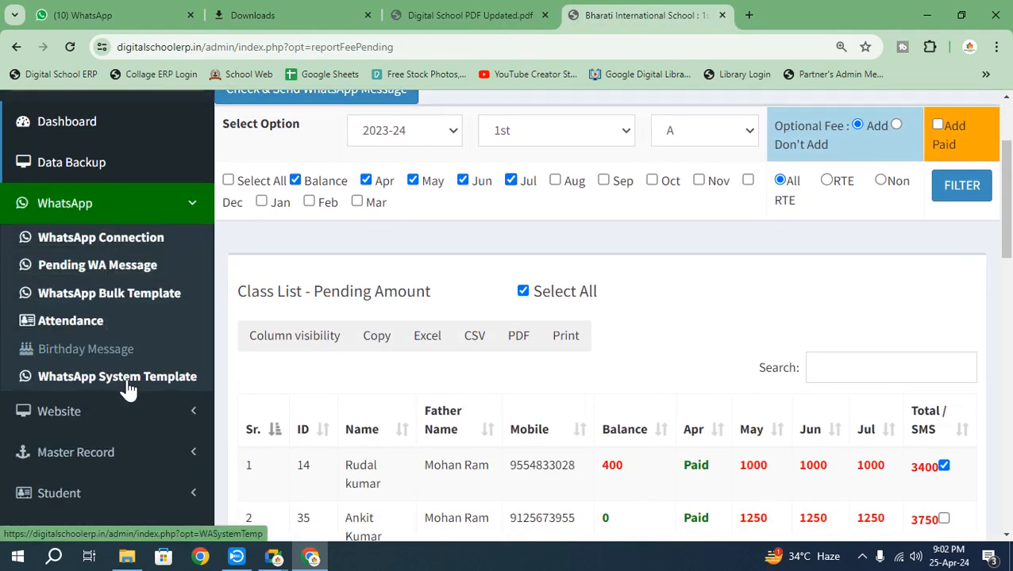
left_click(131, 382)
scroll(411, 317, "down", 3)
scroll(419, 162, "up", 2)
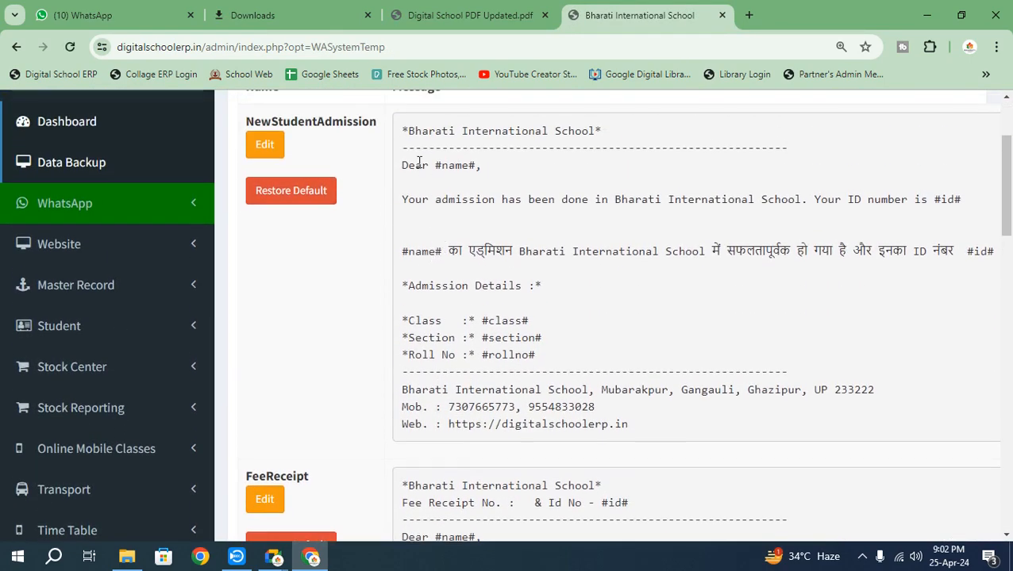
Examine the NewStudentAdmission and FeeReceipt message templates, highlighting their text and placeholders such as #lastmonth#
left_click_drag(401, 127, 621, 413)
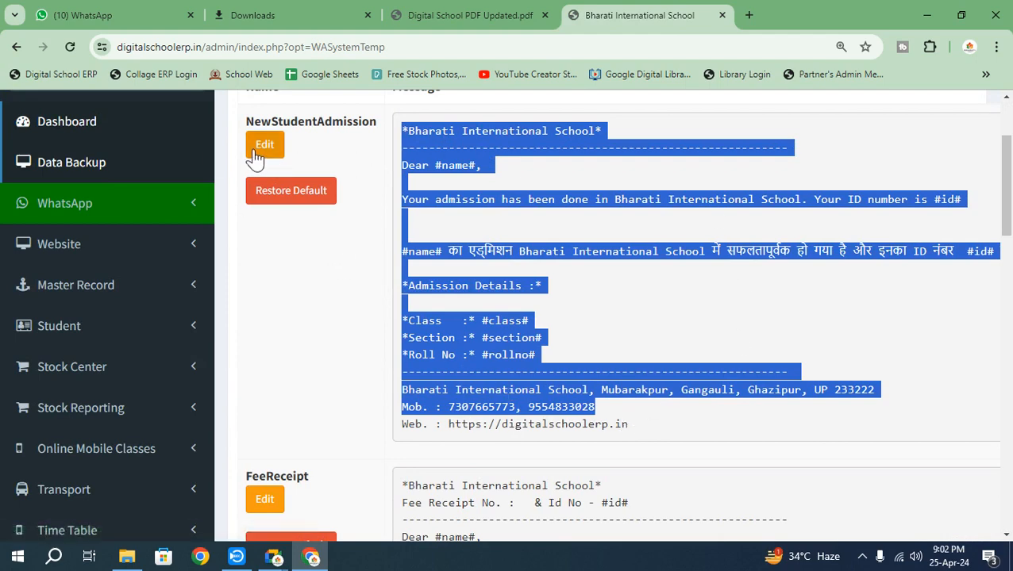
scroll(254, 159, "down", 4)
left_click(246, 186)
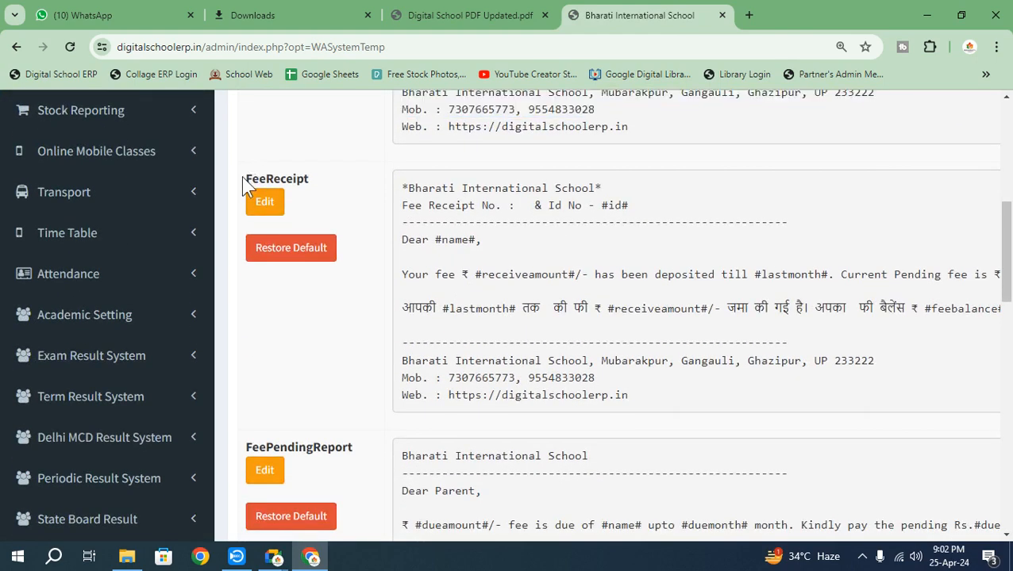
left_click_drag(246, 186, 317, 190)
left_click_drag(402, 187, 638, 407)
left_click(562, 326)
left_click_drag(416, 308, 518, 309)
Open the FeeReceipt template for editing and highlight its English and Hindi fee message lines
left_click(266, 204)
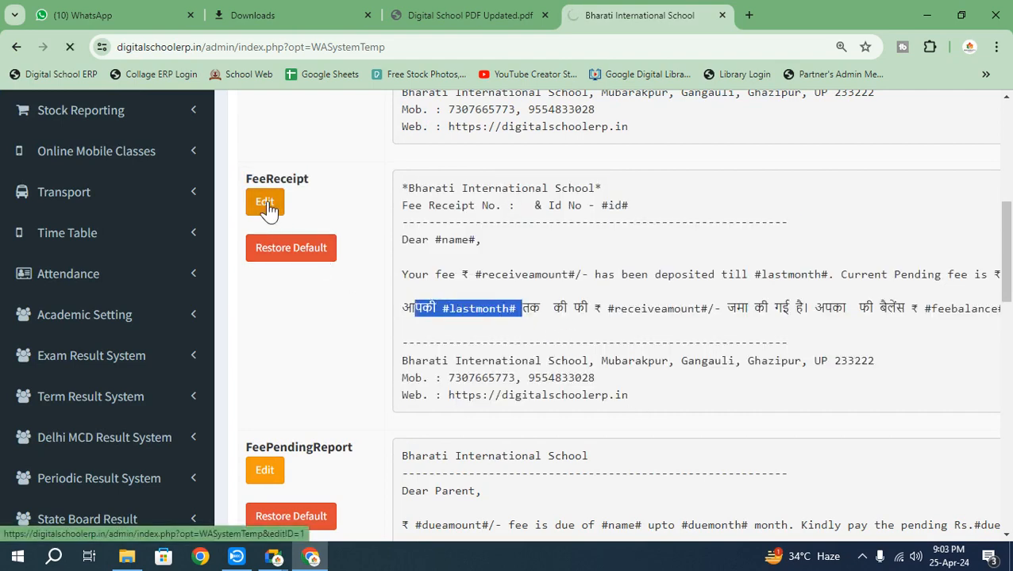
scroll(459, 289, "down", 2)
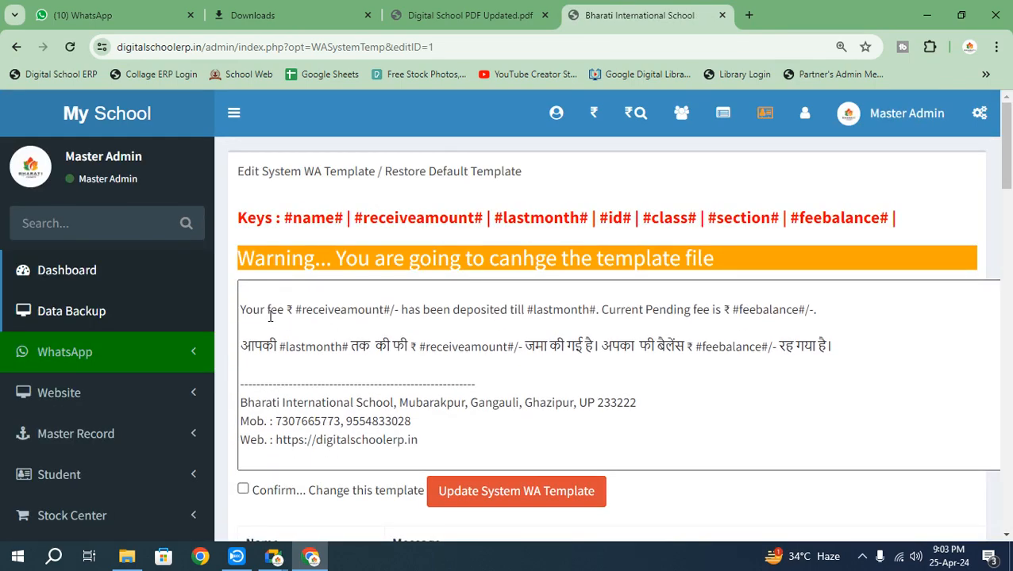
left_click_drag(262, 311, 636, 366)
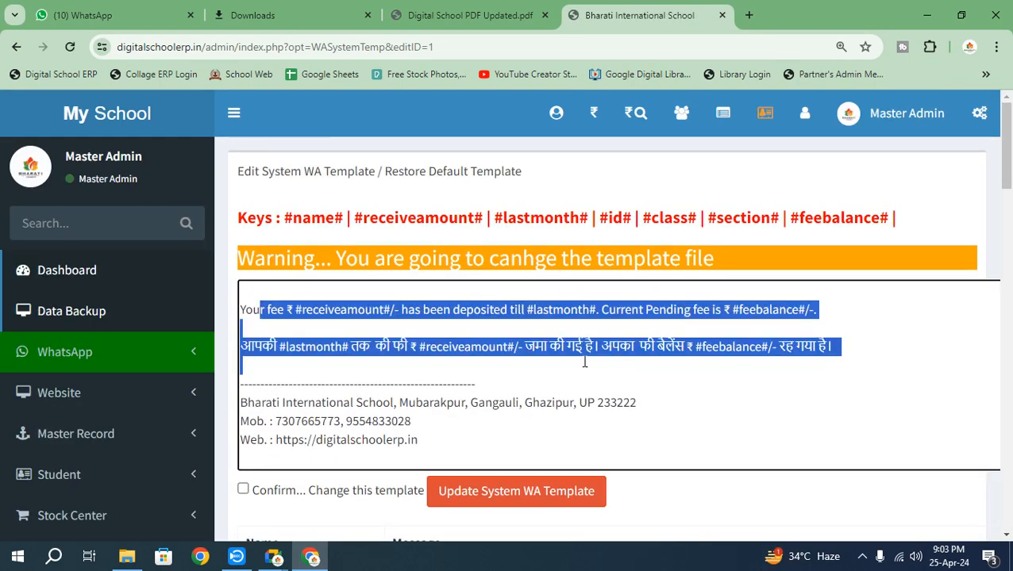
Review the remaining system templates, including FeePendingReport, Student_Absent and Student_Present
scroll(585, 361, "down", 4)
scroll(327, 324, "down", 8)
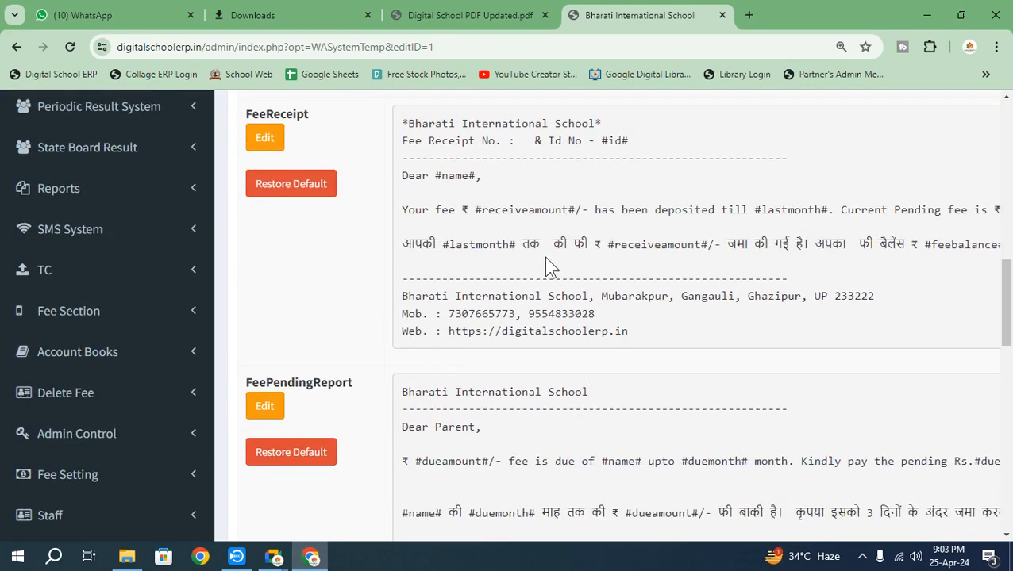
scroll(538, 266, "down", 11)
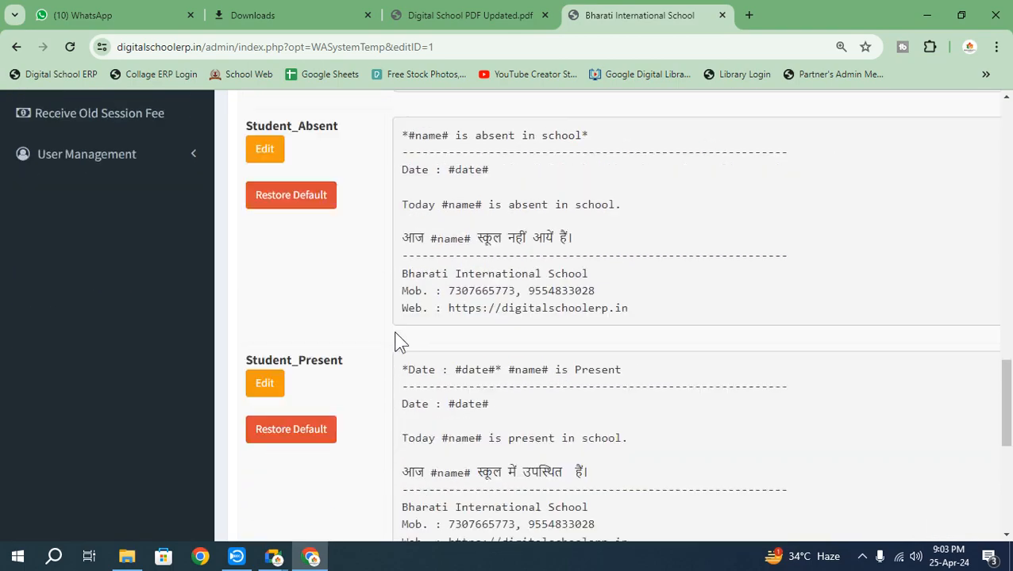
scroll(433, 349, "down", 2)
scroll(350, 312, "up", 13)
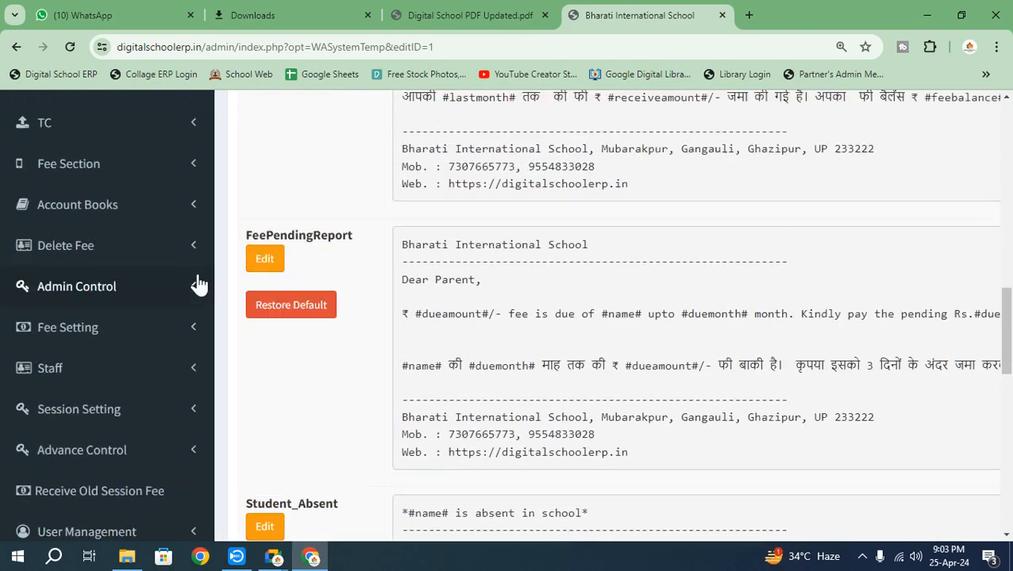
scroll(104, 255, "up", 9)
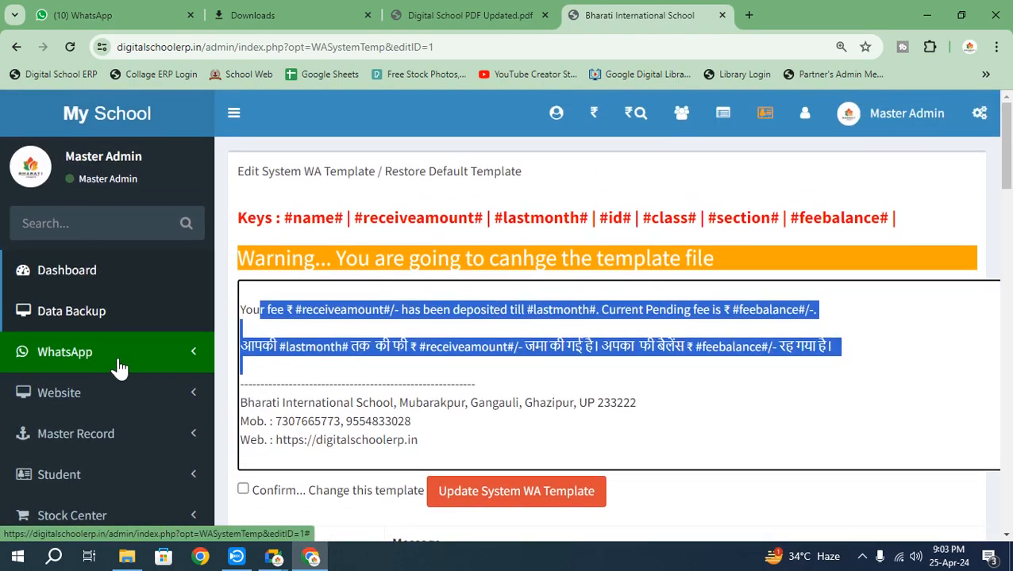
Open the WhatsApp Bulk Template list and review its saved templates
left_click(135, 357)
scroll(135, 357, "down", 2)
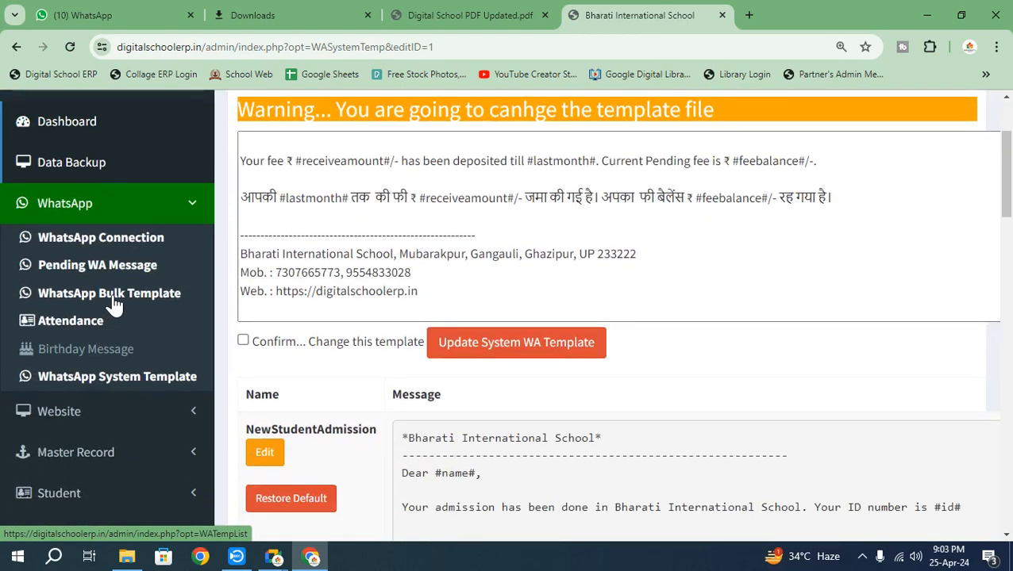
left_click(111, 293)
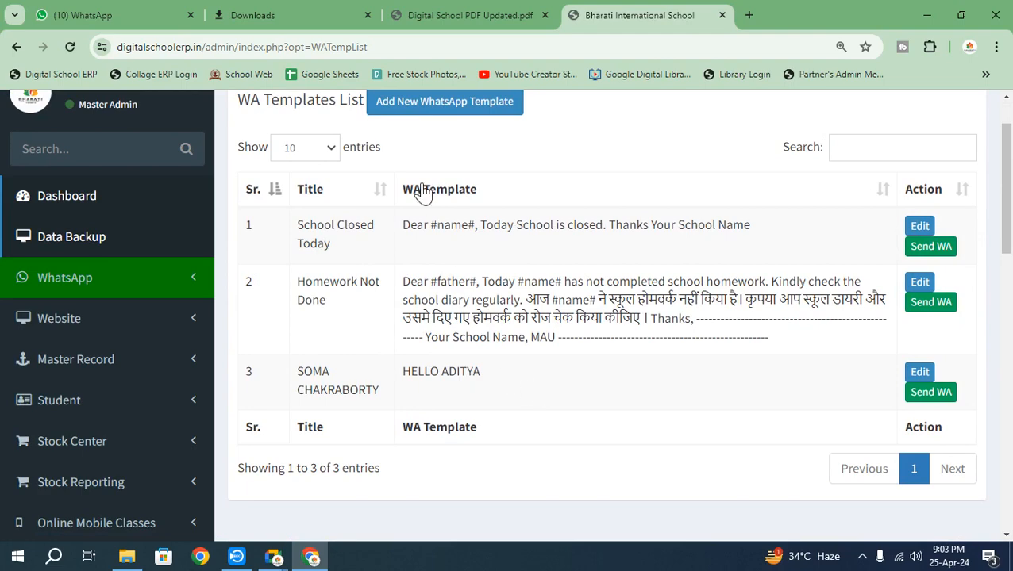
scroll(425, 159, "up", 1)
Open the new WhatsApp template form and examine its title field, message field and WA Code Rule placeholders
left_click(460, 183)
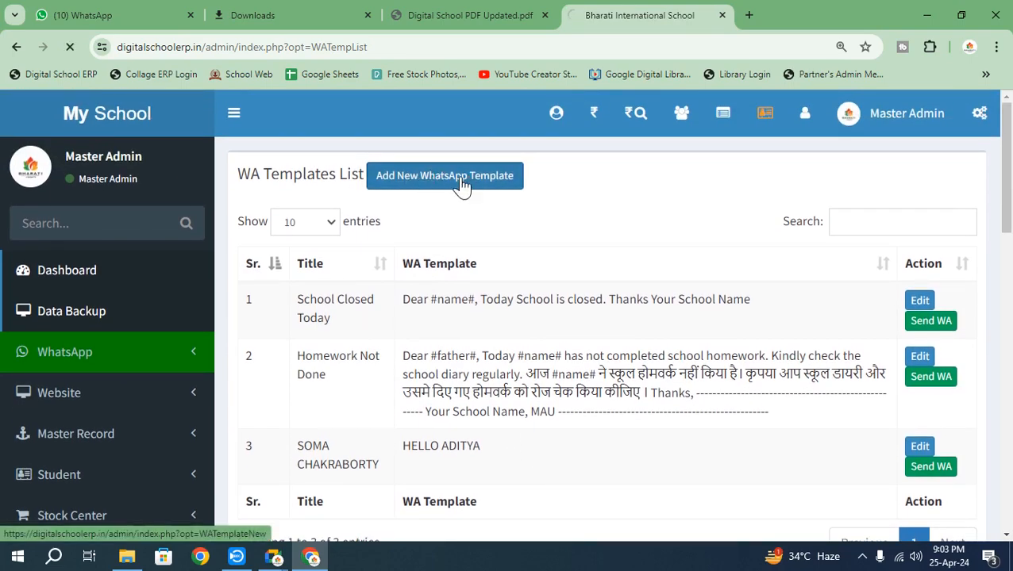
left_click(341, 214)
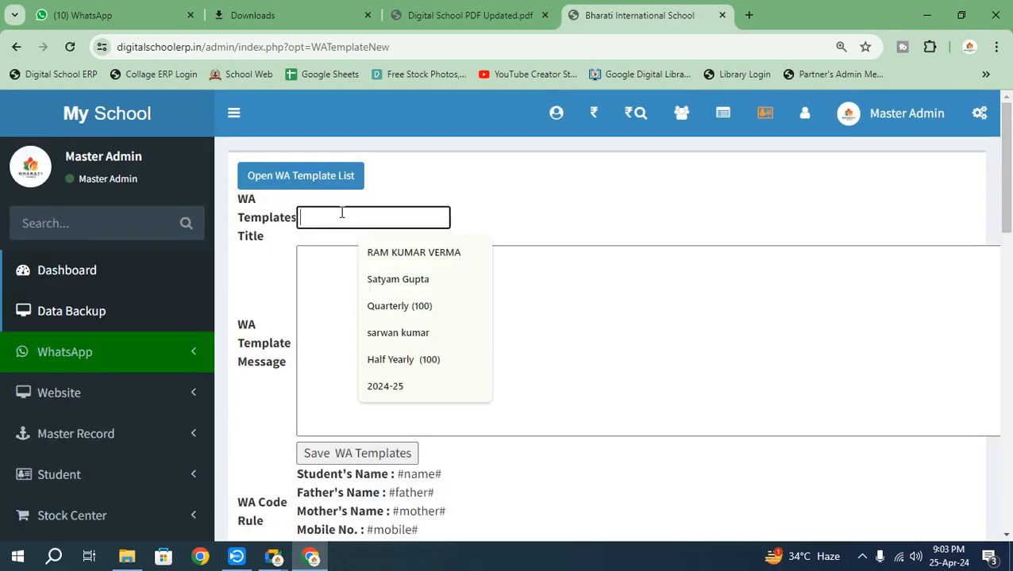
left_click(412, 338)
scroll(422, 344, "down", 2)
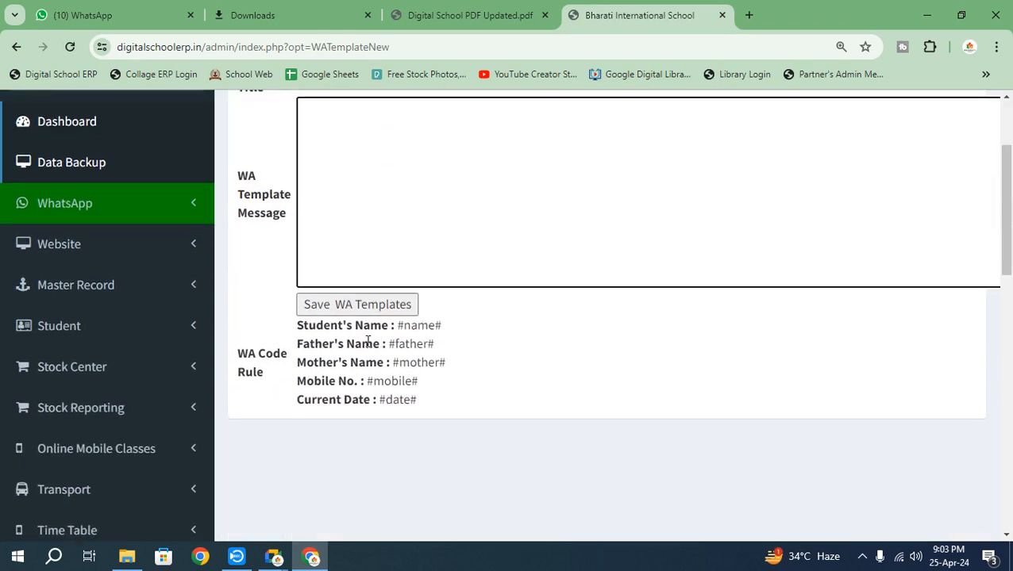
Highlight the student name, father, mother, mobile and date placeholders under WA Code Rule, and review the blank template message field
left_click_drag(389, 328, 459, 336)
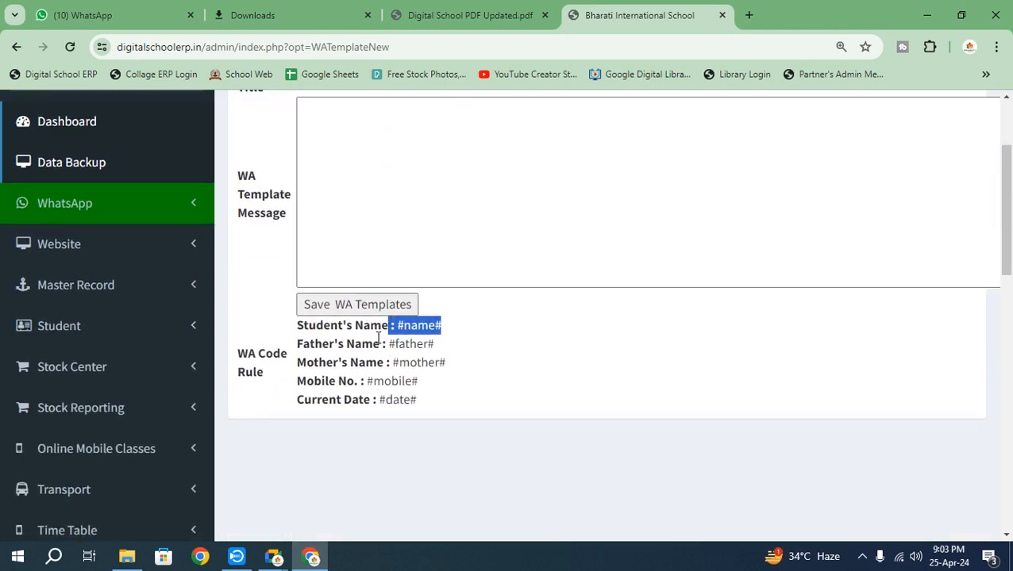
left_click_drag(382, 344, 468, 348)
left_click_drag(390, 359, 449, 362)
left_click_drag(366, 381, 466, 396)
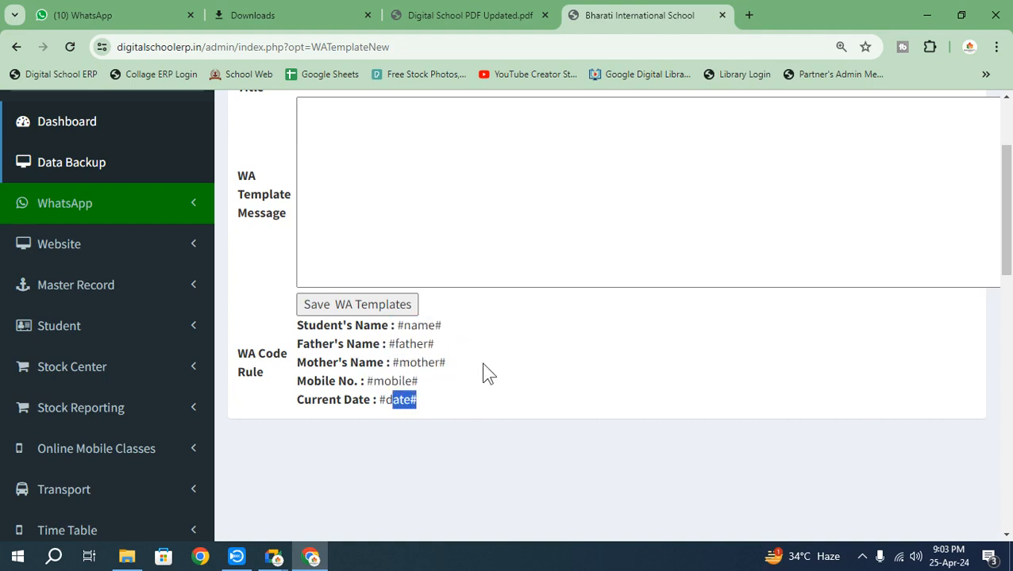
scroll(484, 365, "up", 2)
left_click(393, 276)
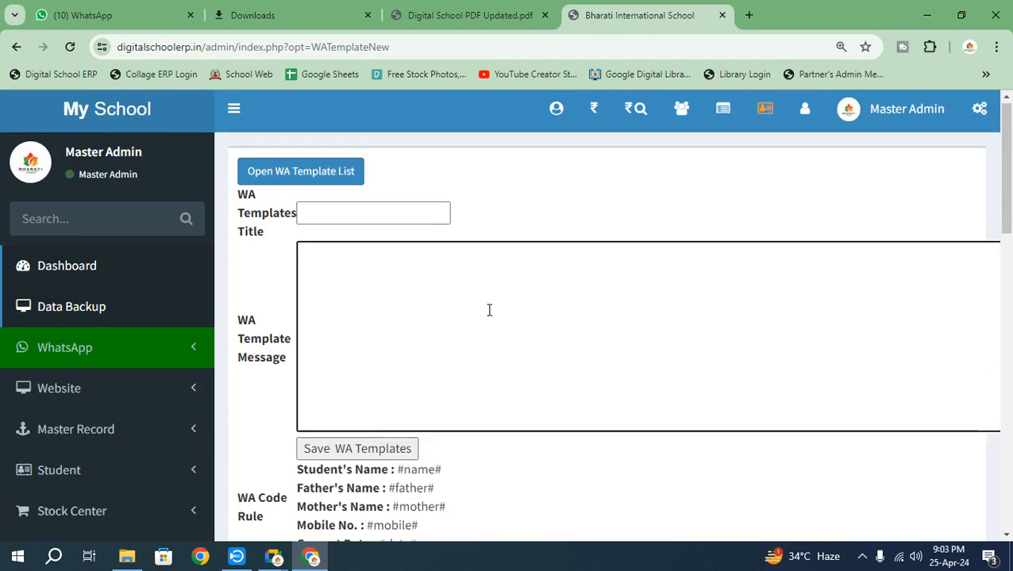
scroll(489, 310, "down", 2)
scroll(527, 215, "up", 2)
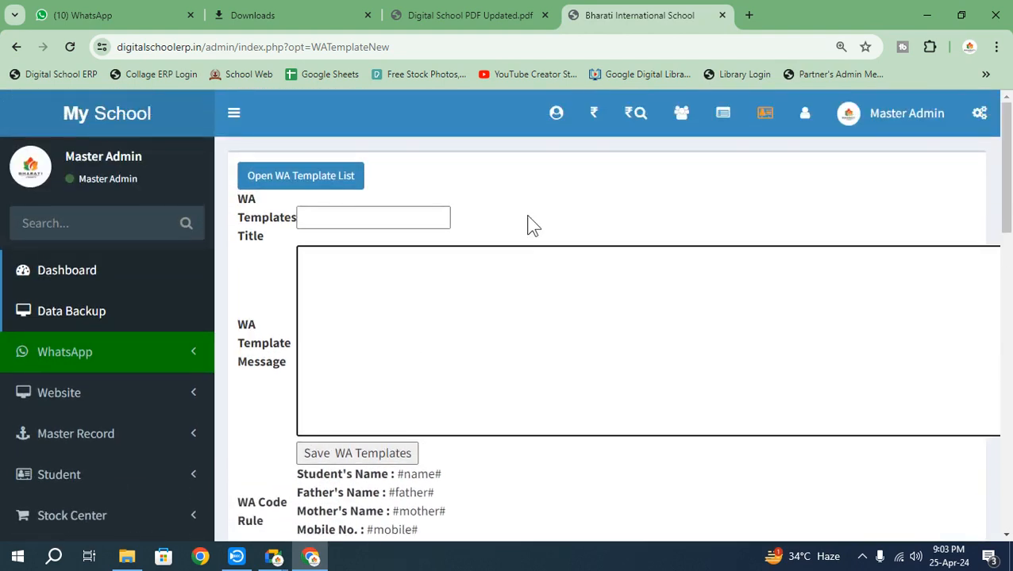
Return to the WA Template List and review the saved bulk message templates
left_click(314, 182)
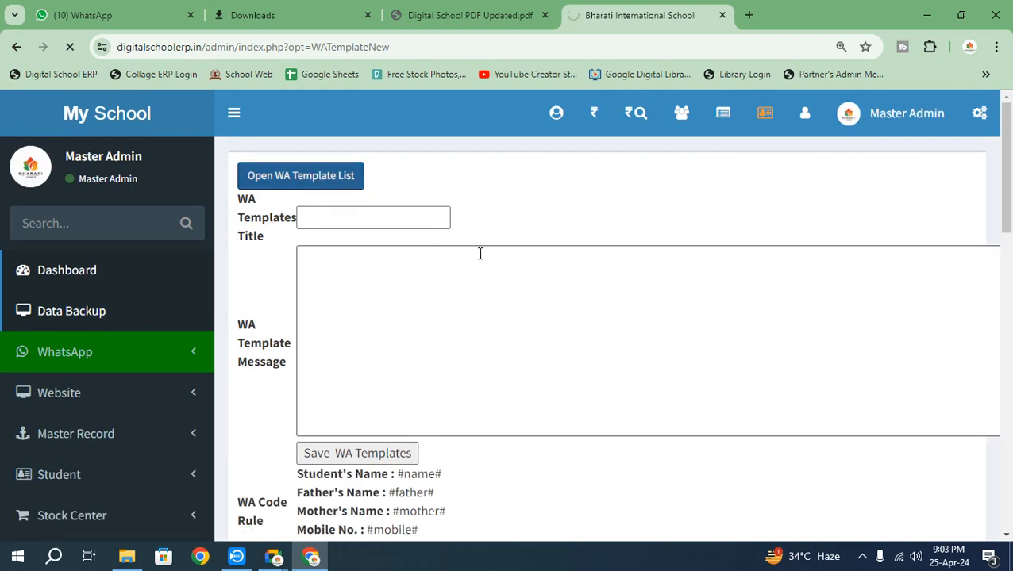
scroll(484, 358, "down", 2)
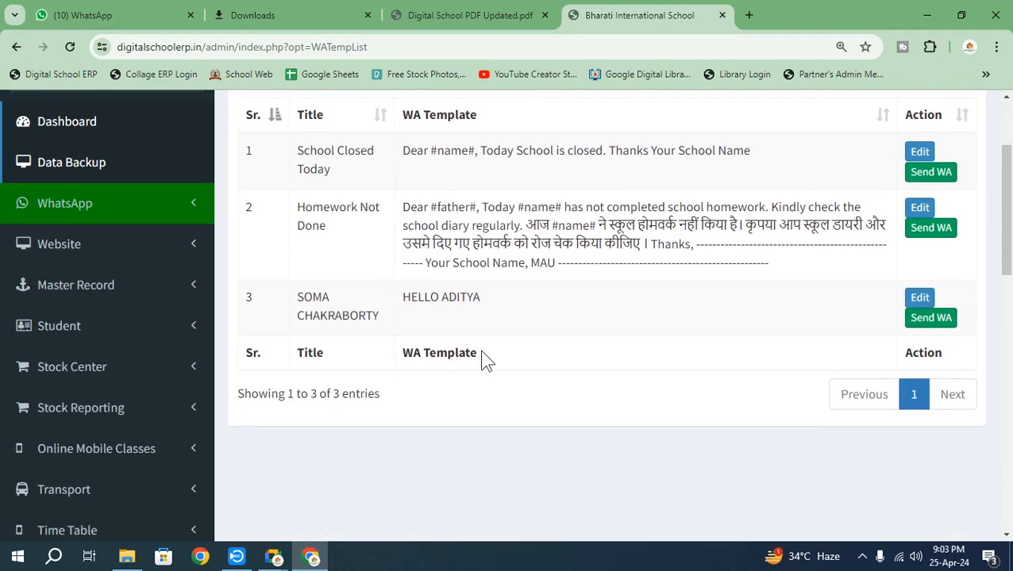
scroll(486, 362, "up", 2)
Return to the dashboard and review its summary cards and charts with the sidebar collapsed, finally expanding the sidebar again
left_click(84, 274)
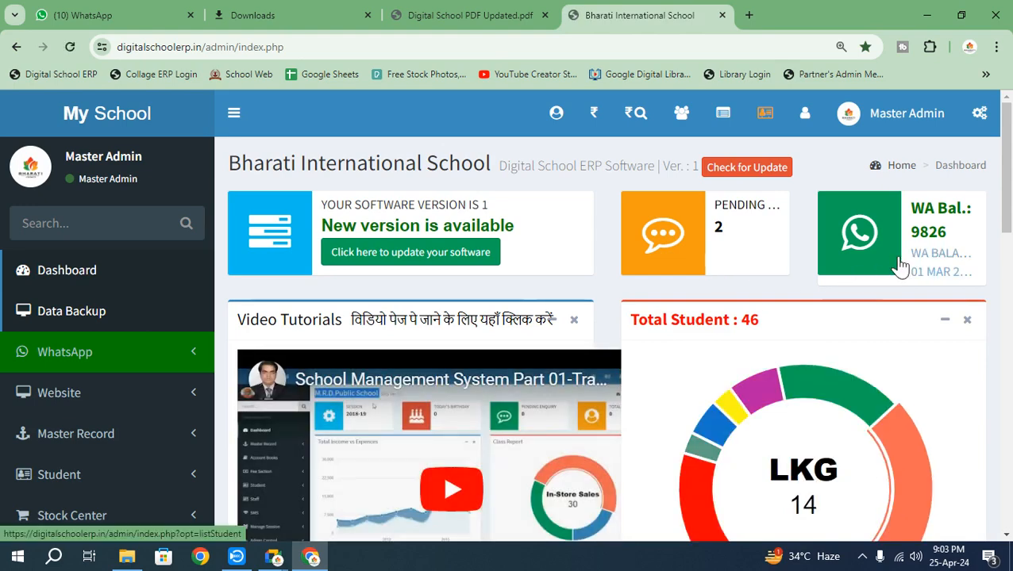
left_click(233, 116)
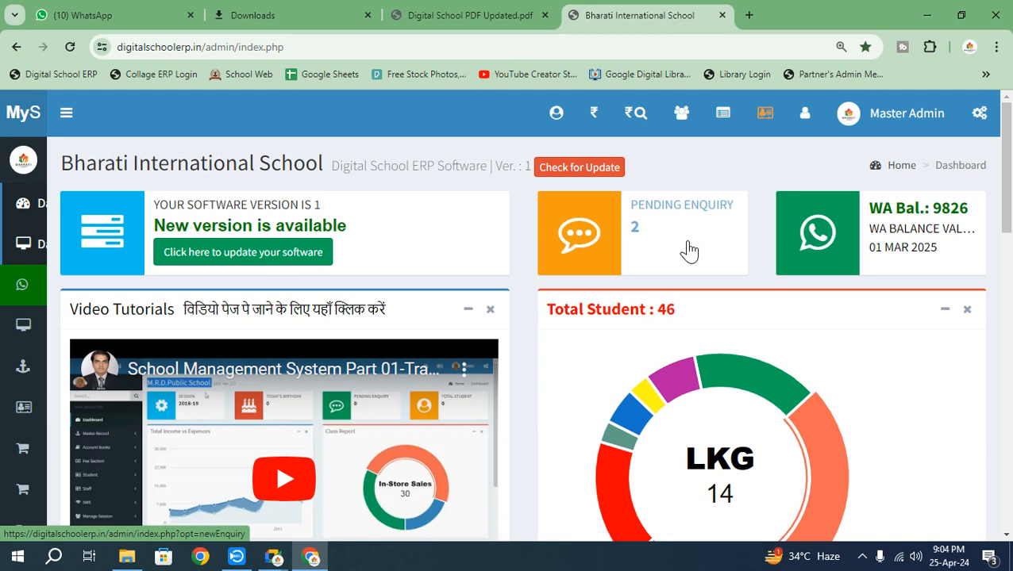
scroll(407, 316, "down", 6)
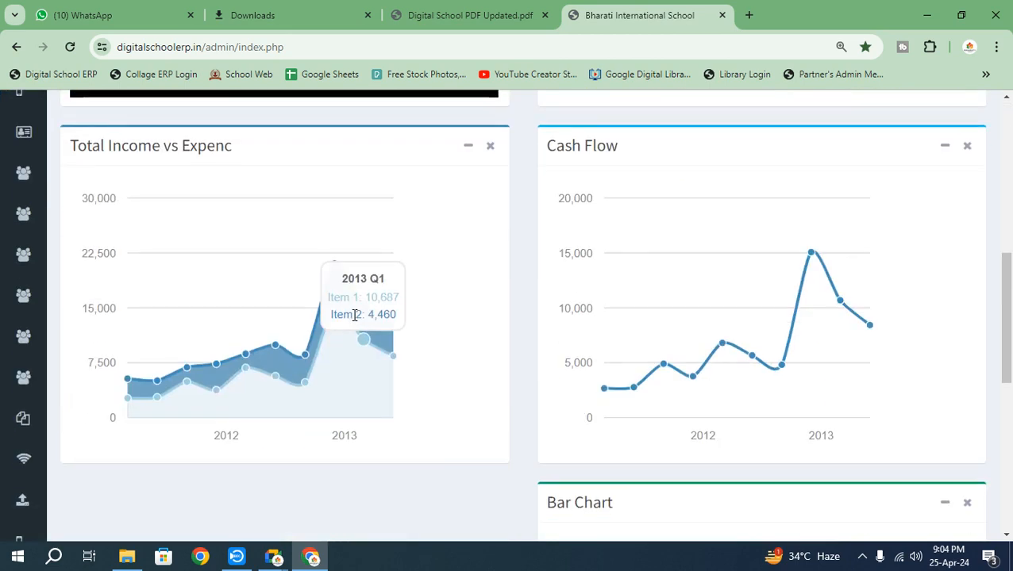
scroll(368, 371, "down", 4)
scroll(389, 362, "up", 10)
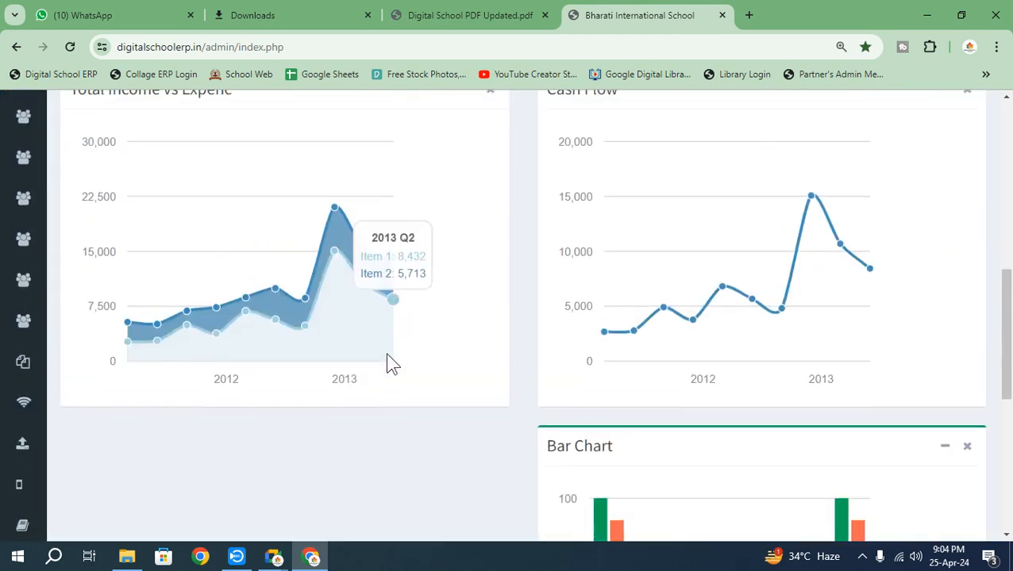
scroll(476, 301, "up", 2)
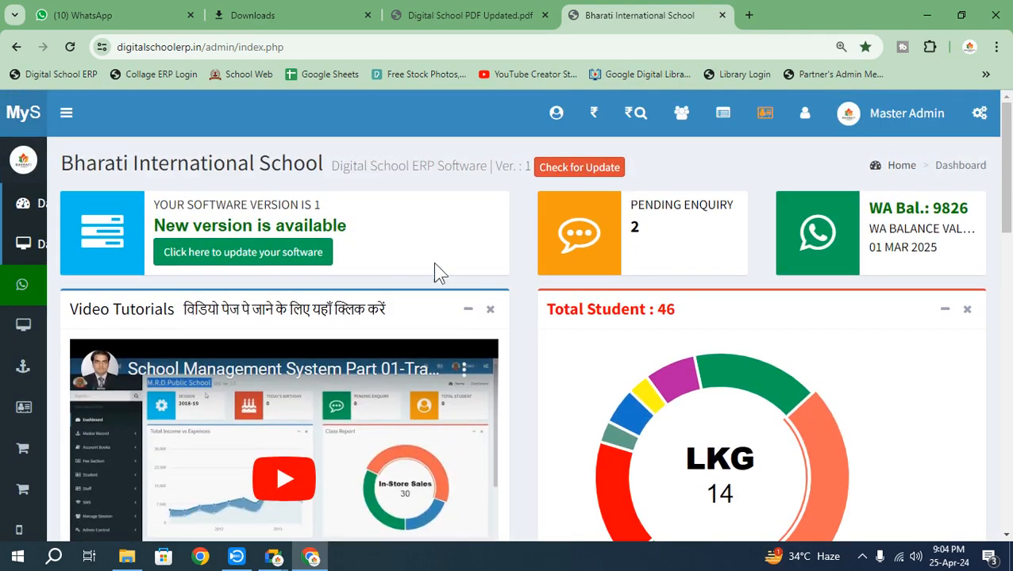
left_click(66, 113)
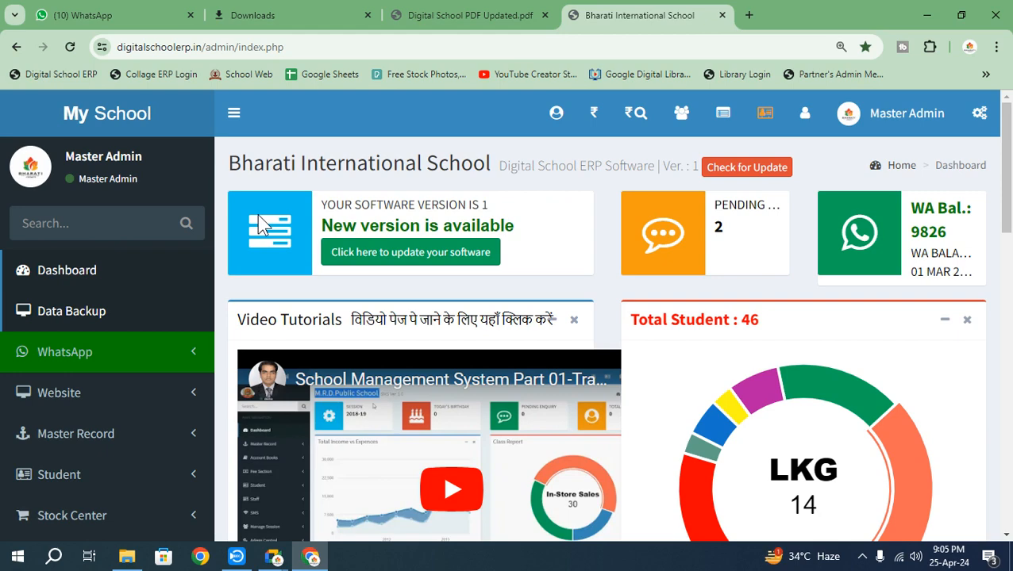
left_click(311, 558)
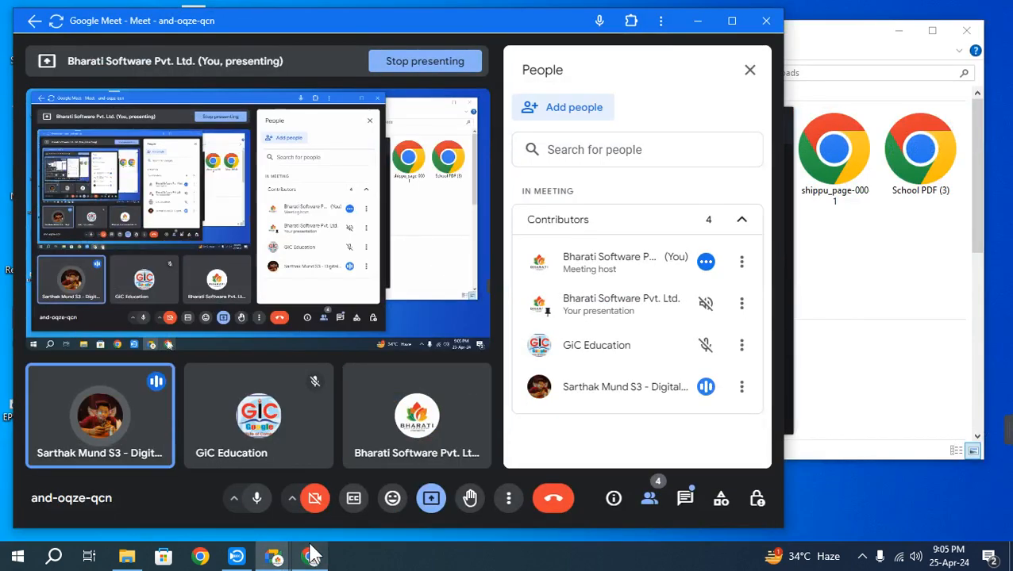
left_click(839, 280)
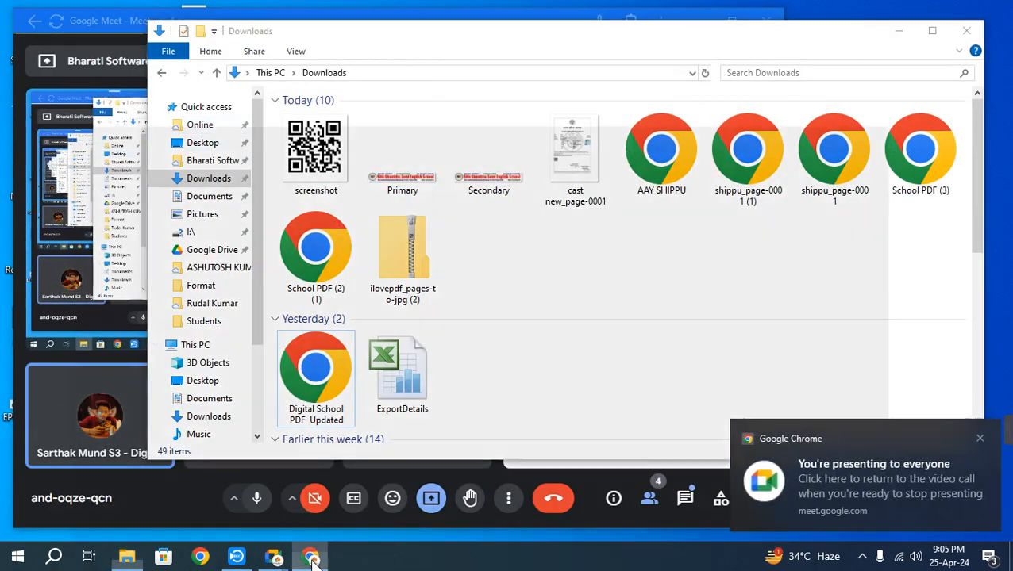
left_click(311, 557)
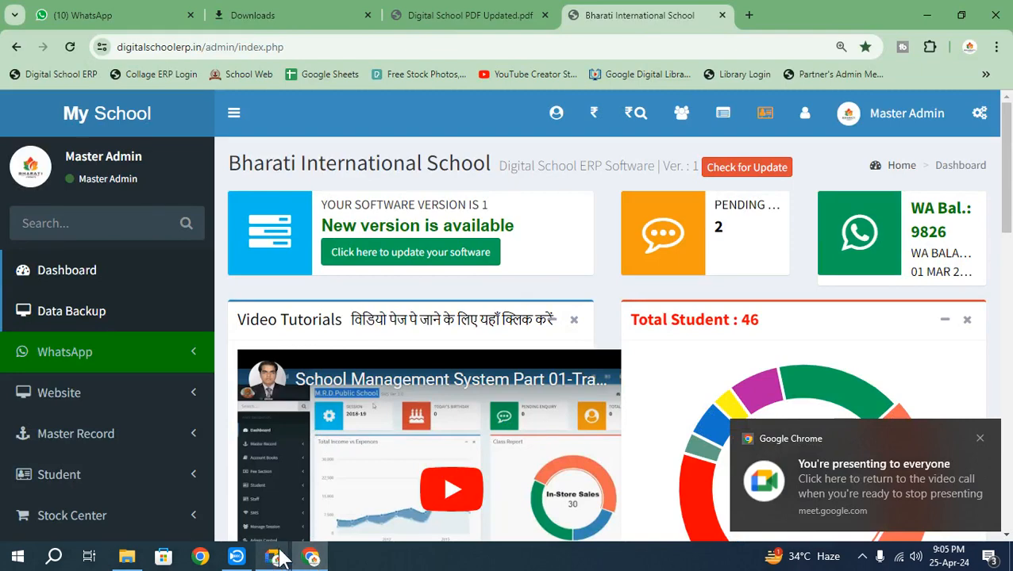
Switch to WhatsApp Web and highlight the school's contact numbers in the pending fee reminder message
left_click(81, 11)
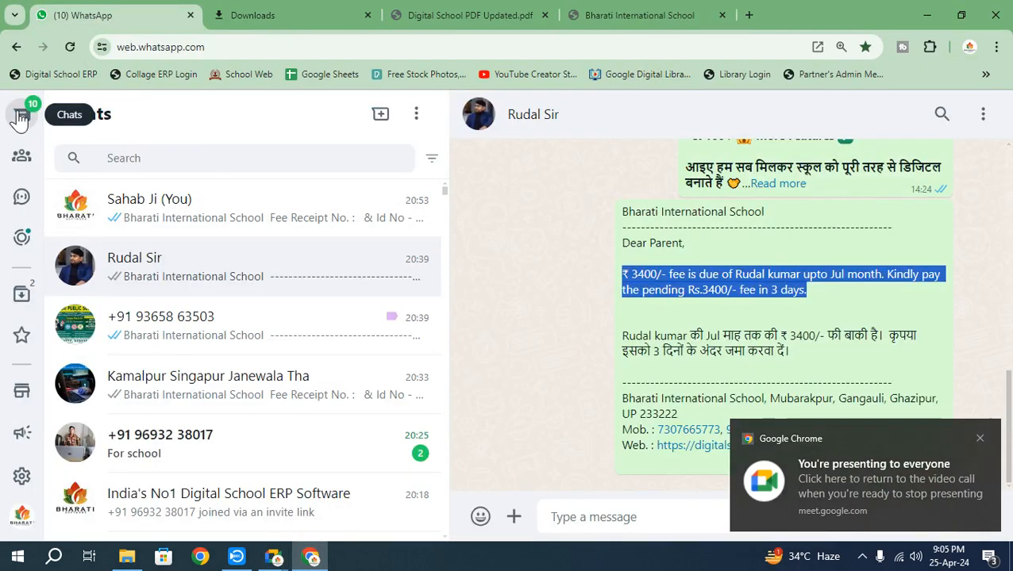
left_click(23, 153)
left_click(22, 116)
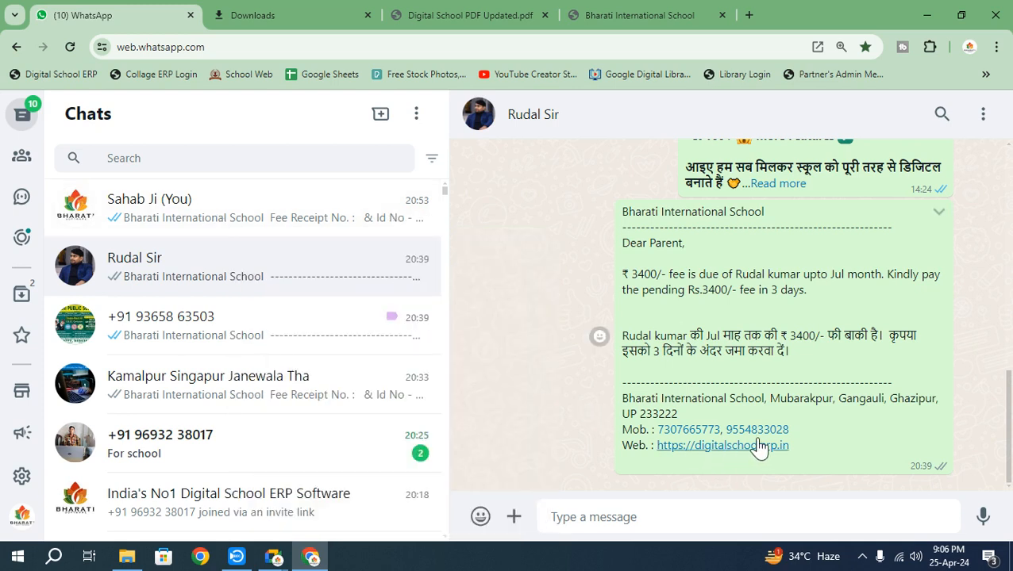
left_click_drag(654, 430, 720, 437)
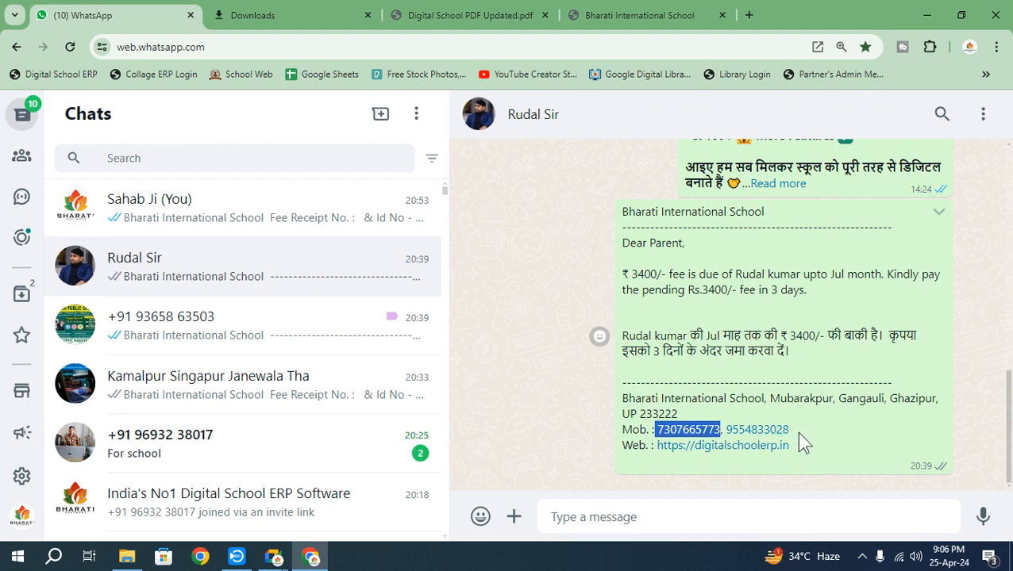
left_click_drag(796, 431, 723, 435)
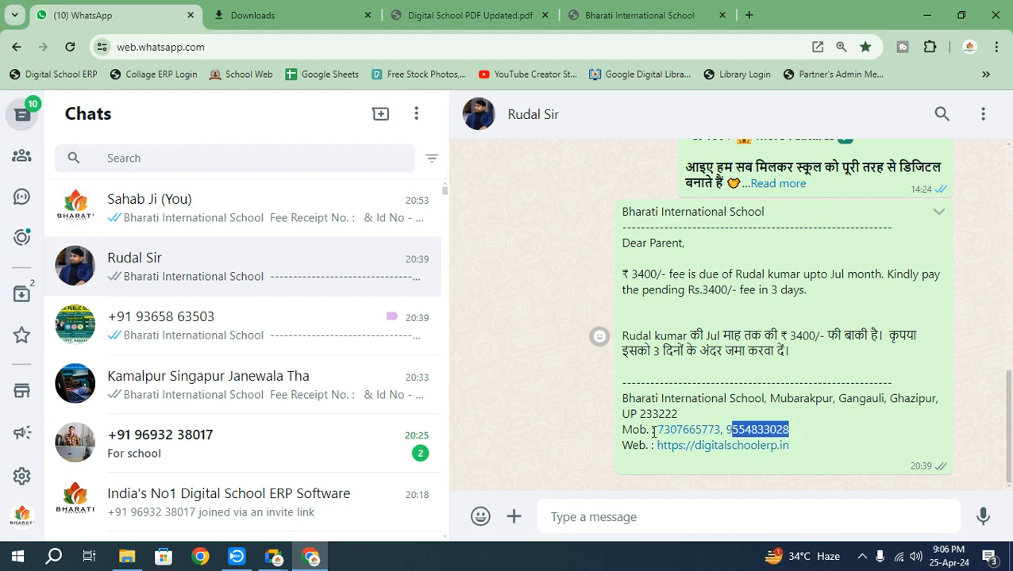
left_click_drag(657, 431, 719, 440)
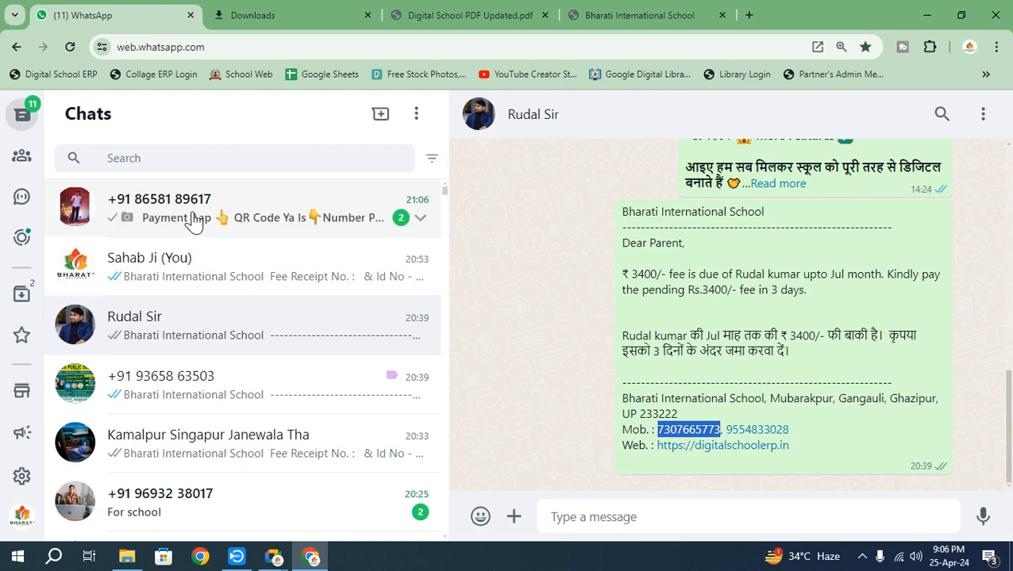
Open the newest unread WhatsApp chat and read through its payment details message
left_click(230, 216)
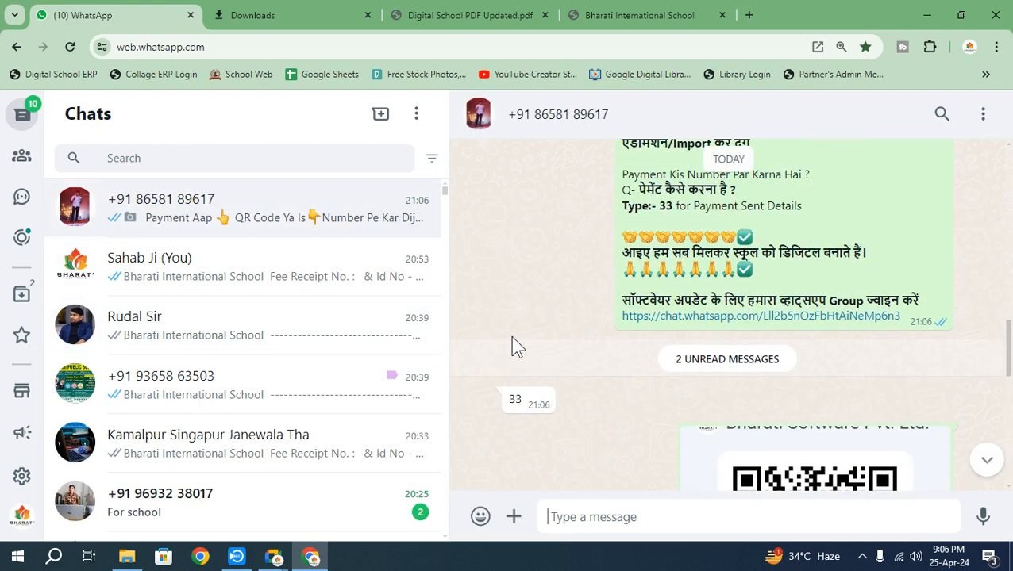
scroll(543, 362, "down", 10)
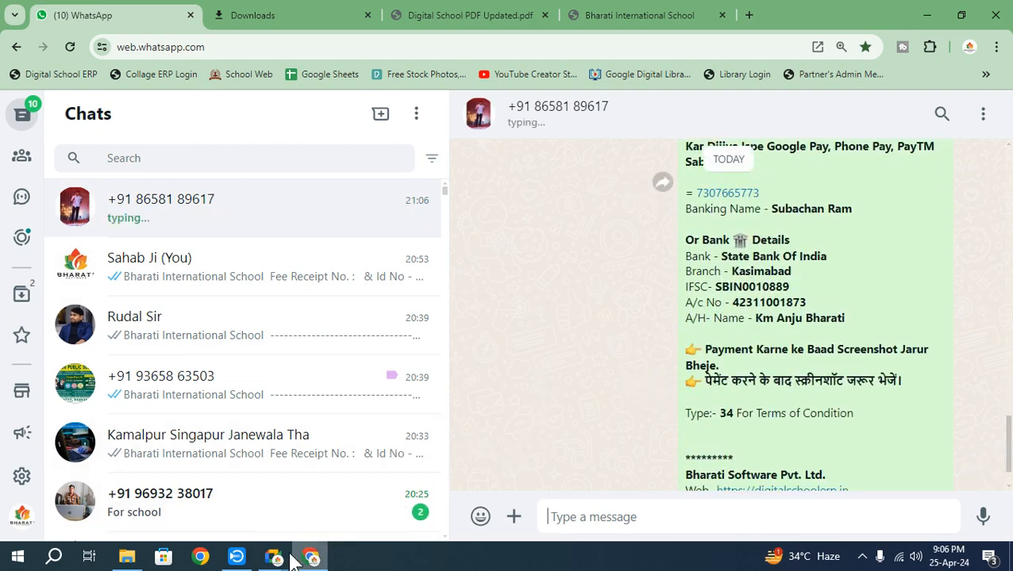
Switch to the Google Meet window and leave the meeting
mouse_move(287, 556)
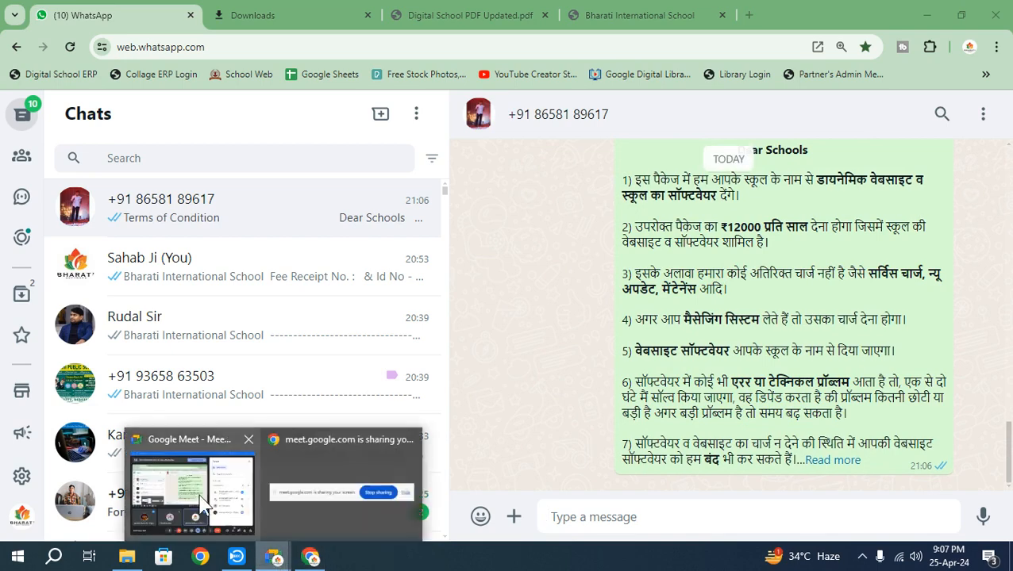
left_click(194, 488)
left_click(551, 500)
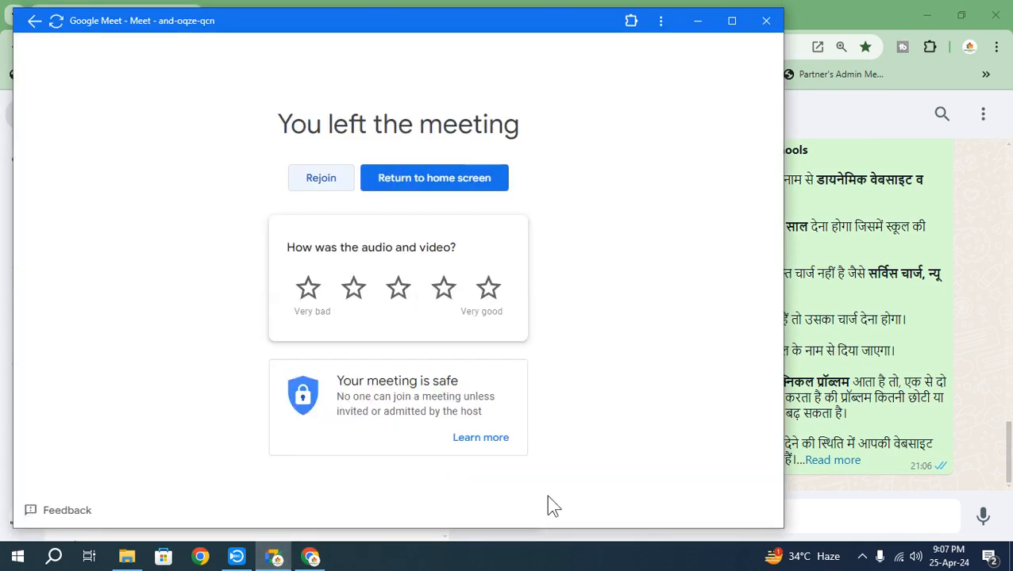